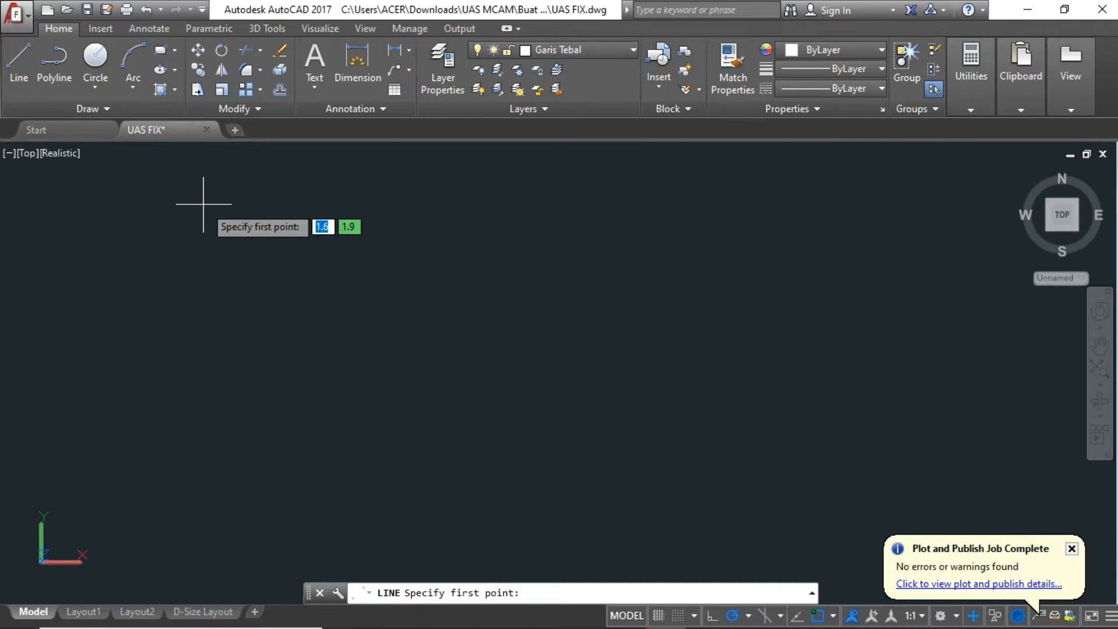
left_click(482, 224)
type("80")
key("Return")
mouse_move(588, 269)
middle_mouse_down()
mouse_move(589, 259)
mouse_move(756, 383)
mouse_move(860, 411)
mouse_move(531, 428)
mouse_move(600, 453)
middle_mouse_up()
scroll(658, 326, "down", 10)
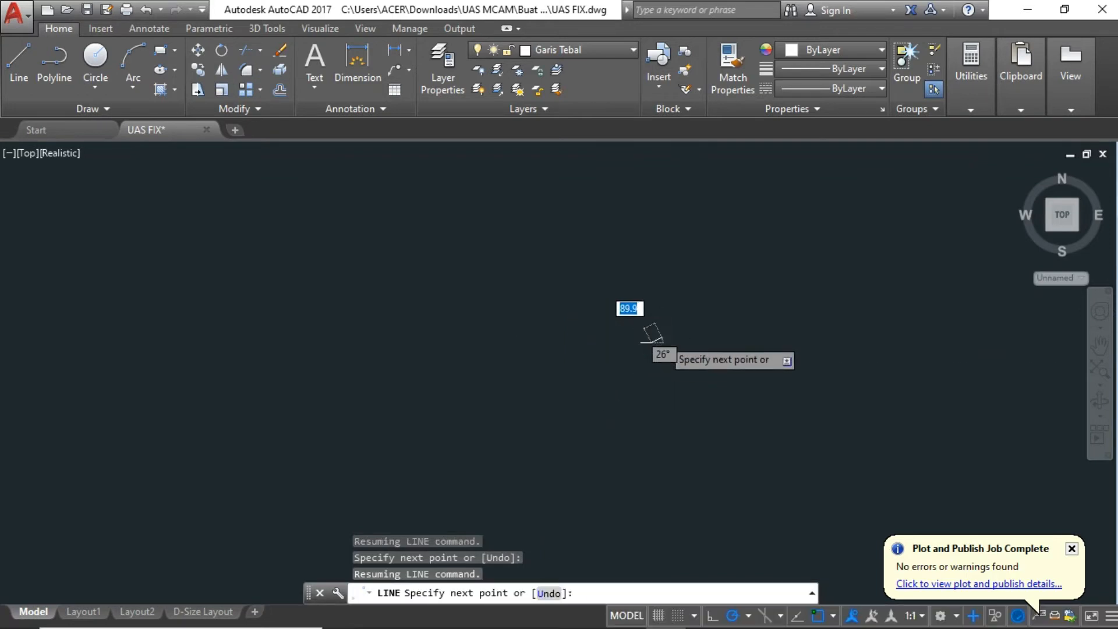
scroll(662, 337, "up", 10)
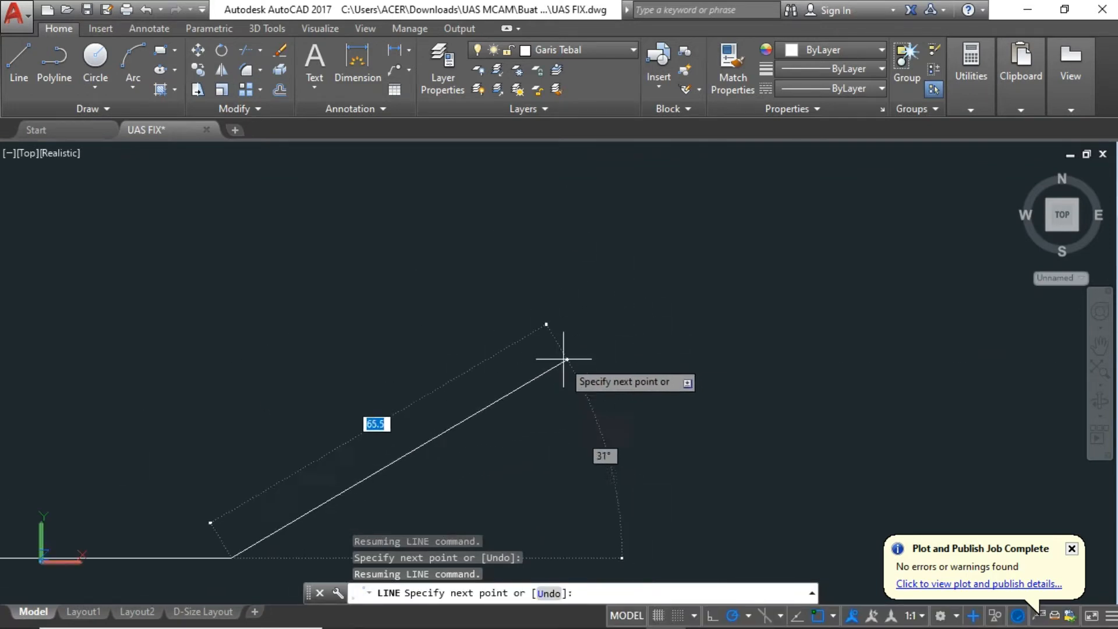
middle_click_drag(459, 340, 589, 251)
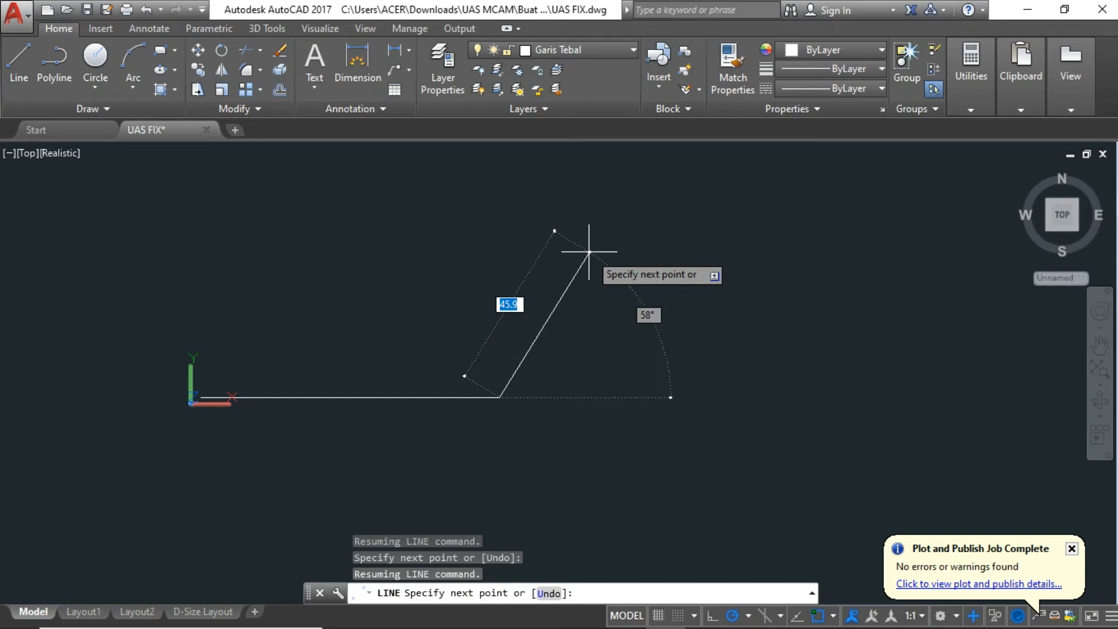
key("ctrl+z")
key("ctrl+z")
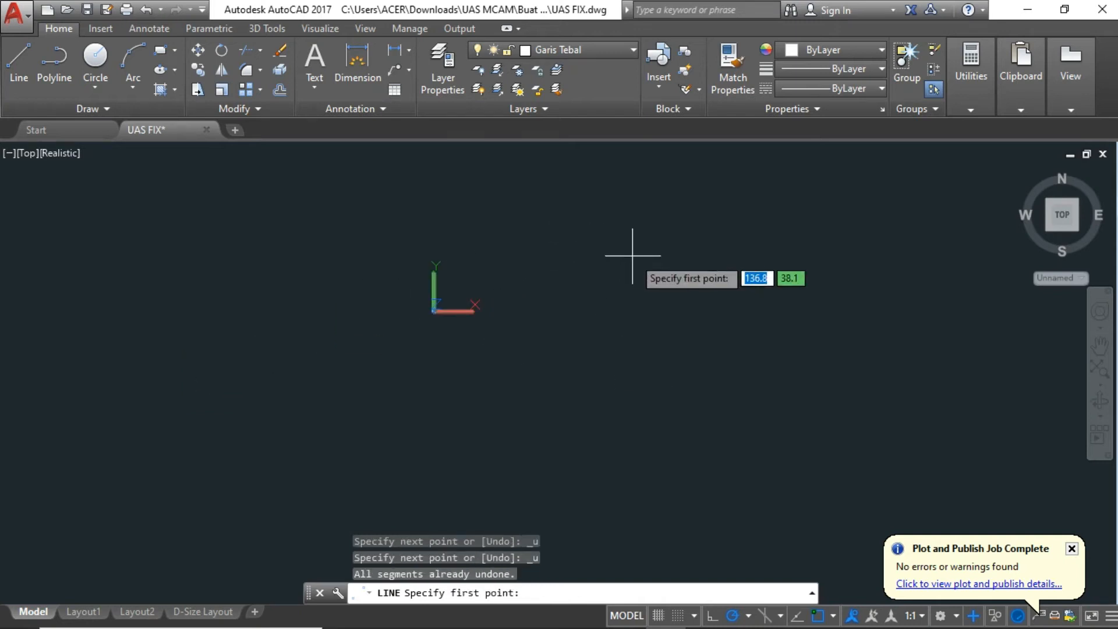
Step: Start the part outline with an 80-unit horizontal top edge, continuing 60 units straight down as the right side
middle_click_drag(630, 254, 539, 325)
middle_click_drag(703, 269, 504, 365)
scroll(573, 312, "down", 5)
mouse_move(573, 312)
middle_mouse_down()
mouse_move(557, 350)
mouse_move(318, 457)
middle_mouse_up()
left_click(461, 236)
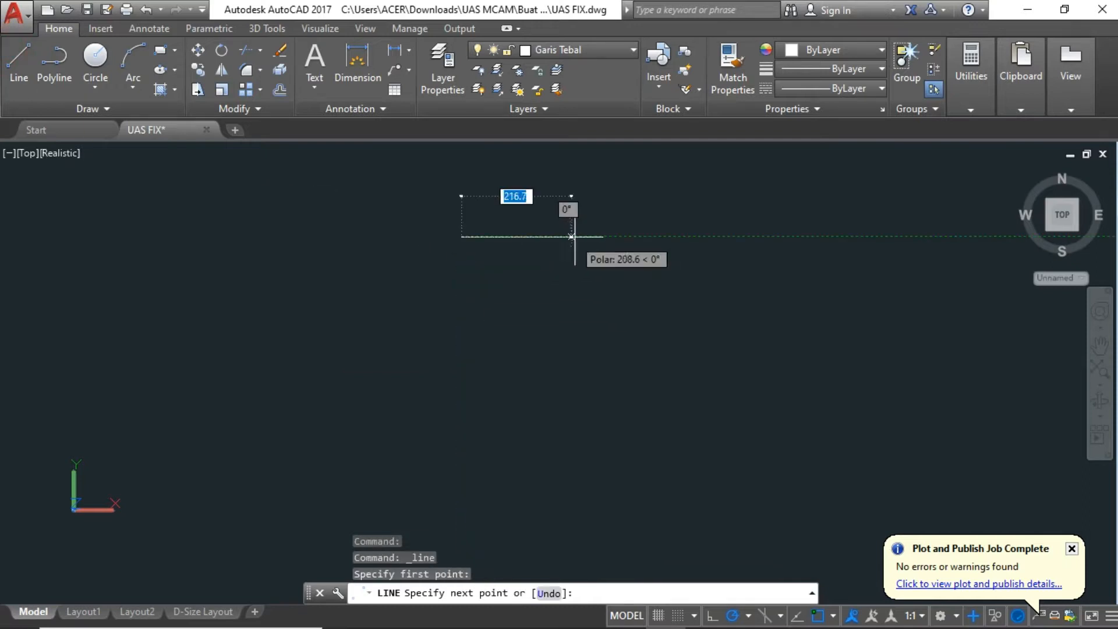
type("80")
key("Return")
scroll(497, 259, "up", 6)
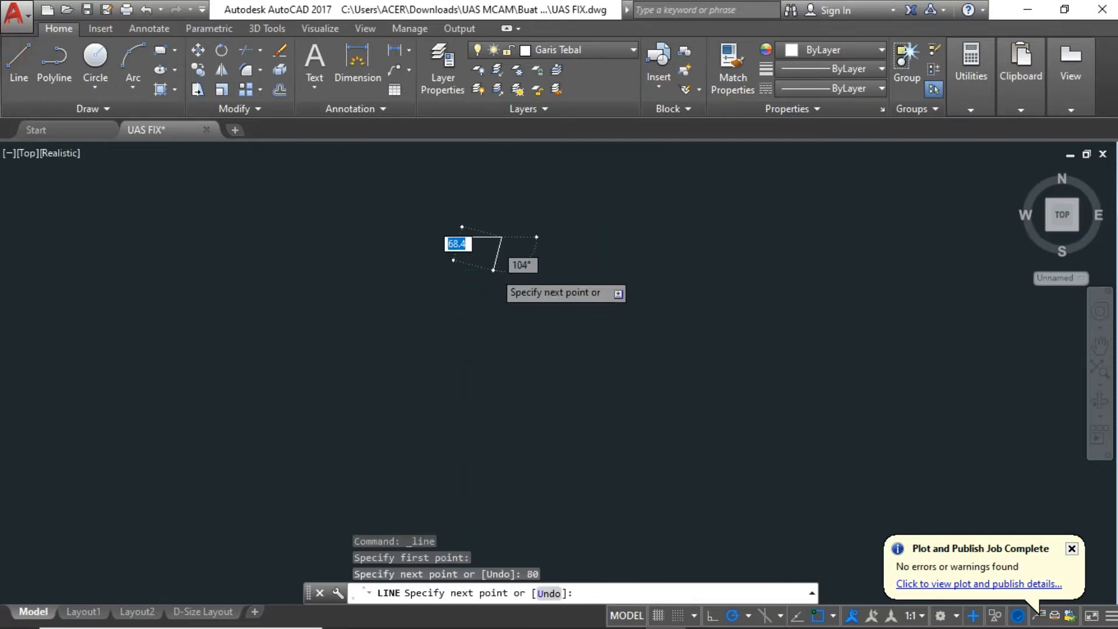
middle_click_drag(505, 229, 506, 325)
key("alt+Tab")
key("alt+Tab")
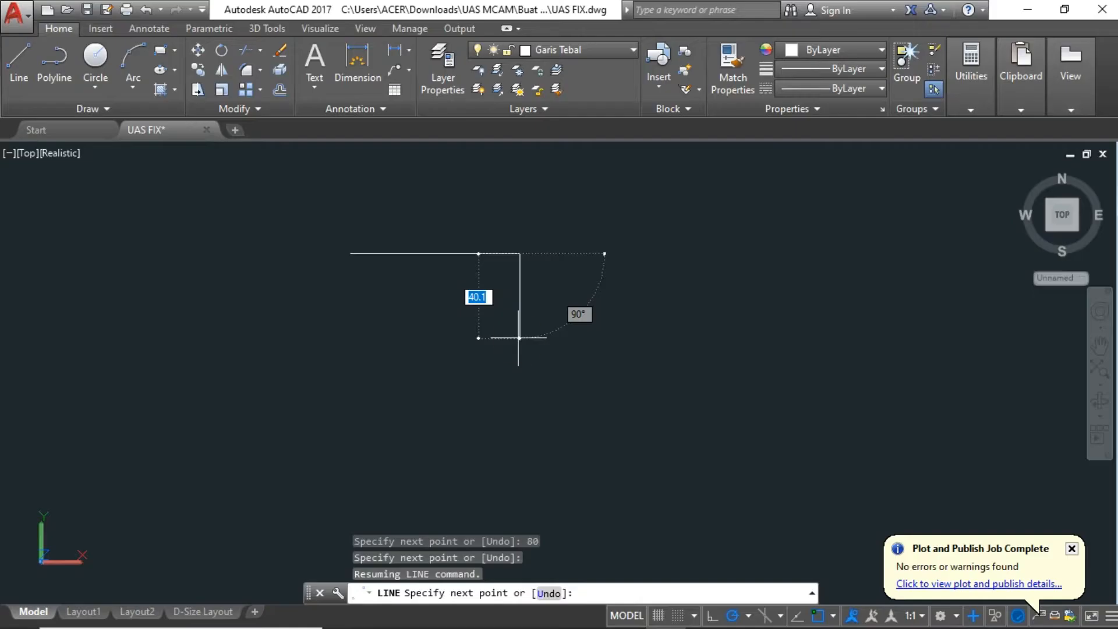
key("Return")
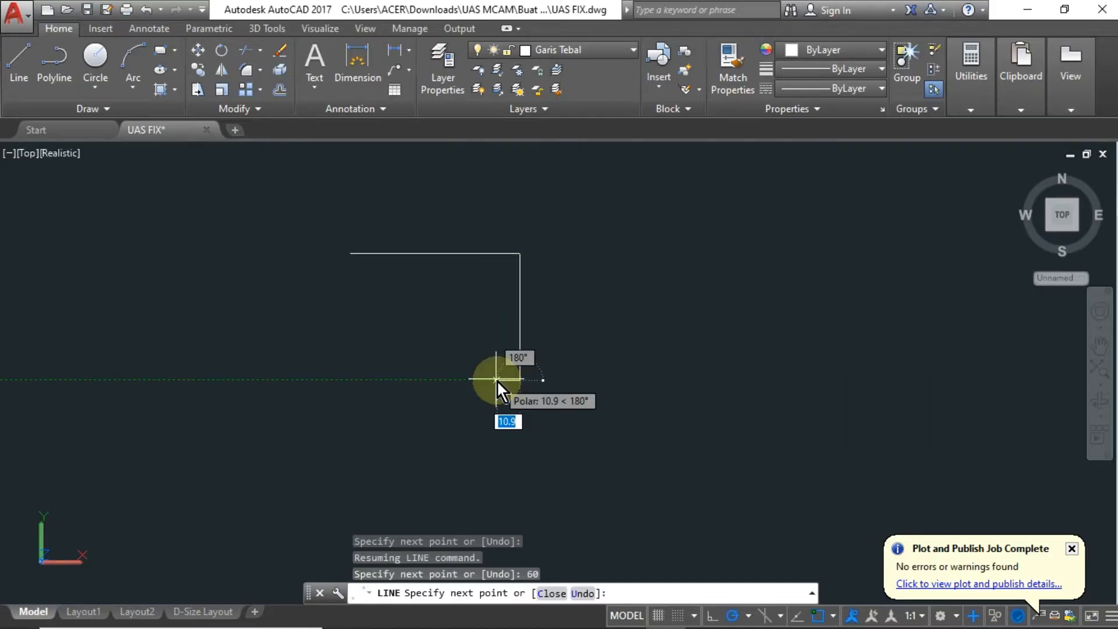
Step: Continue the outline with the right-hand notch: 10 units inward, 20 down and 10 back outward
key("alt+Tab")
key("alt+Tab")
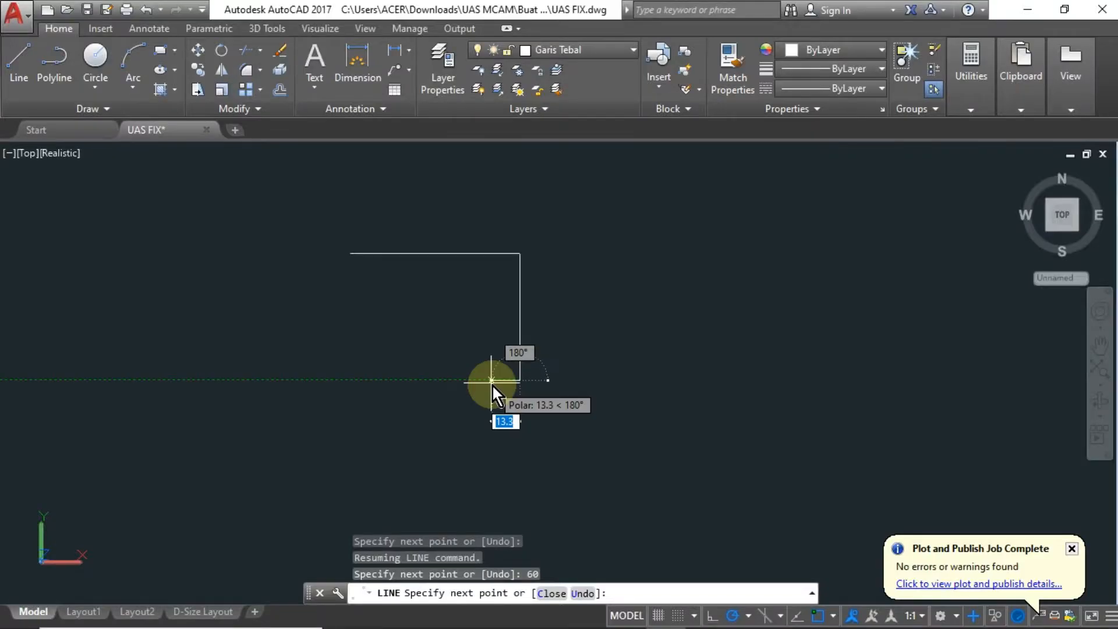
type("10")
key("Return")
type("20")
key("Return")
type("10")
key("Return")
Step: Continue the outline 60 units down, 80 units left for the bottom edge and 60 units up the left side
middle_click_drag(522, 457, 567, 358)
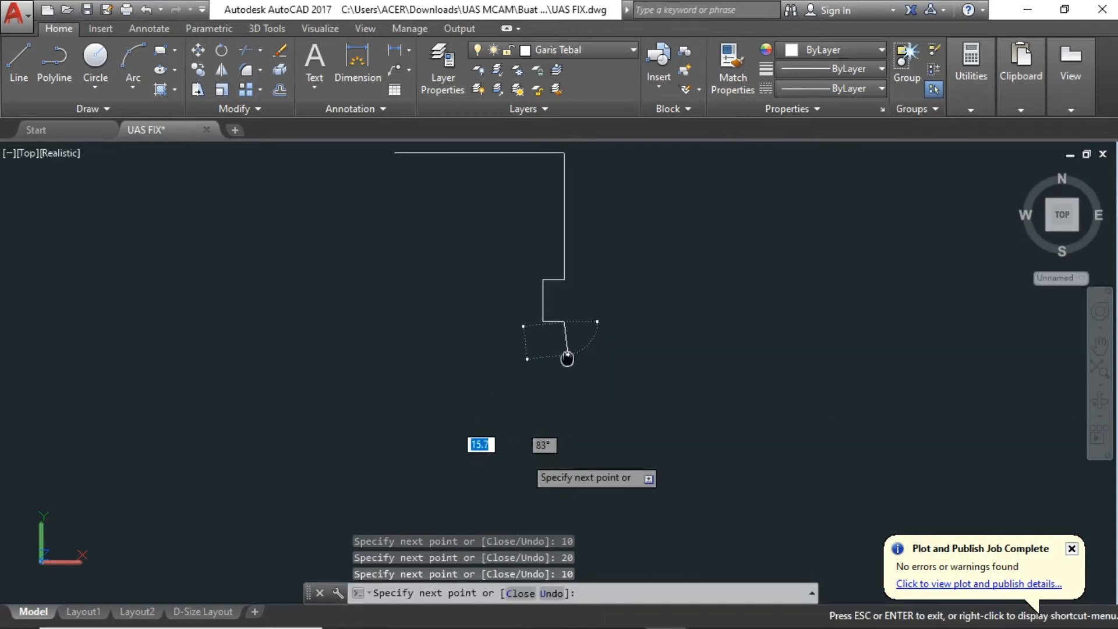
type("60")
key("Return")
type("80")
key("Return")
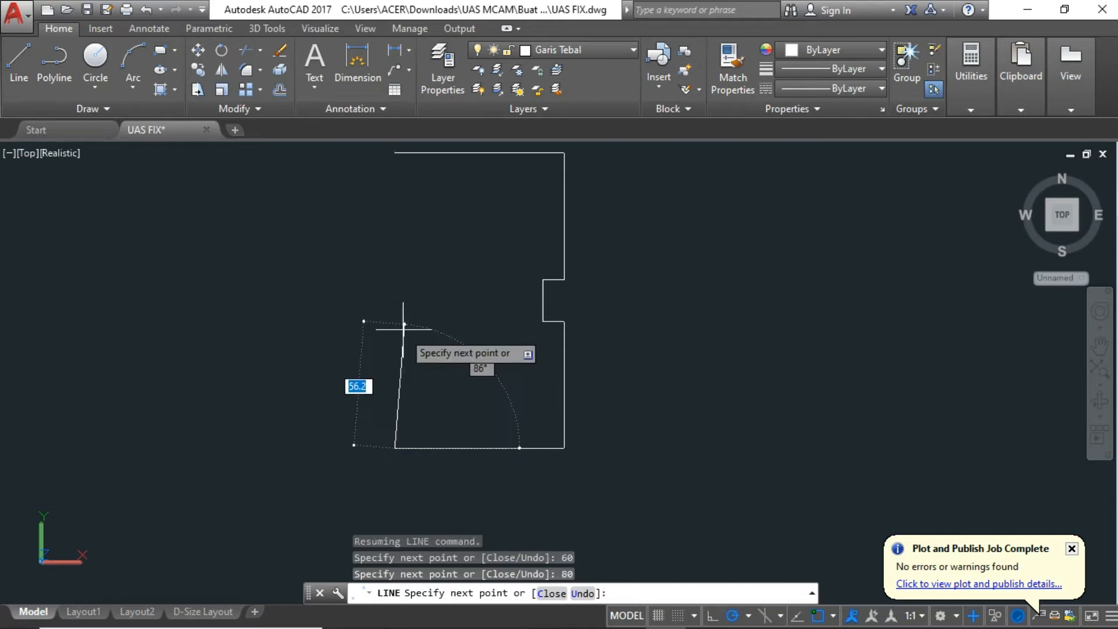
type("60")
key("Return")
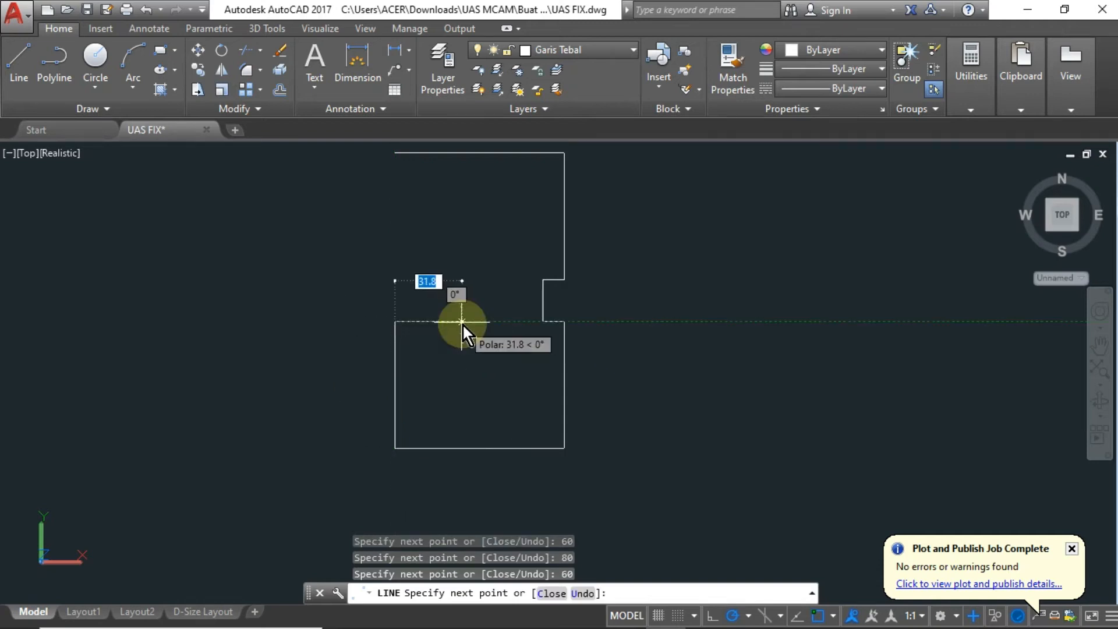
Step: Draw the left-hand notch with 10, 20 and 10 unit segments and close the outline at the start of the top edge
type("10")
key("Return")
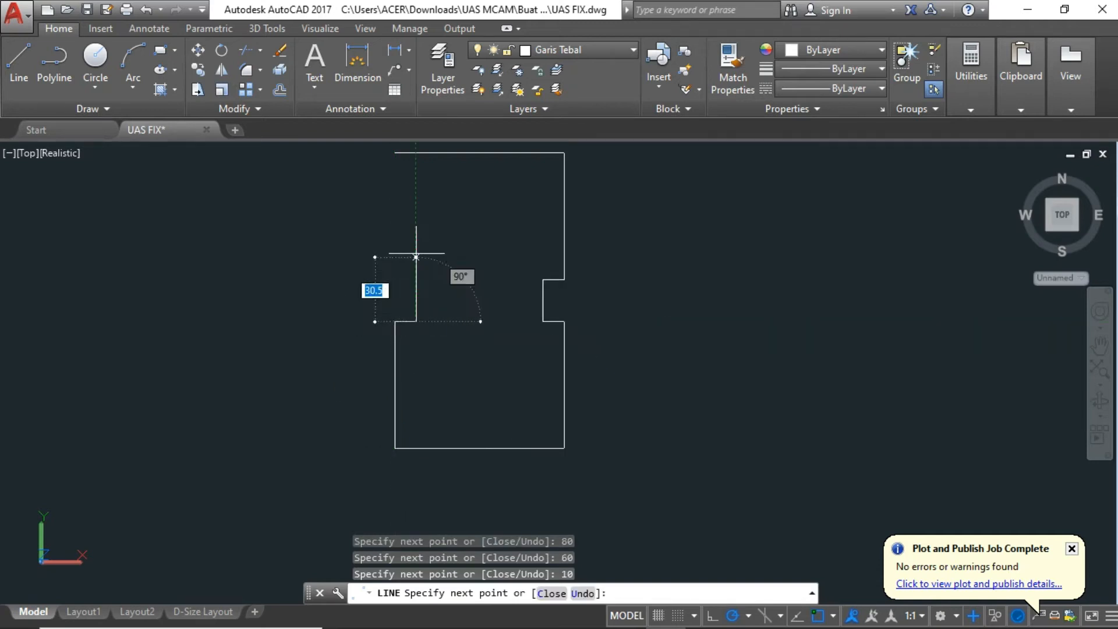
type("20")
key("Return")
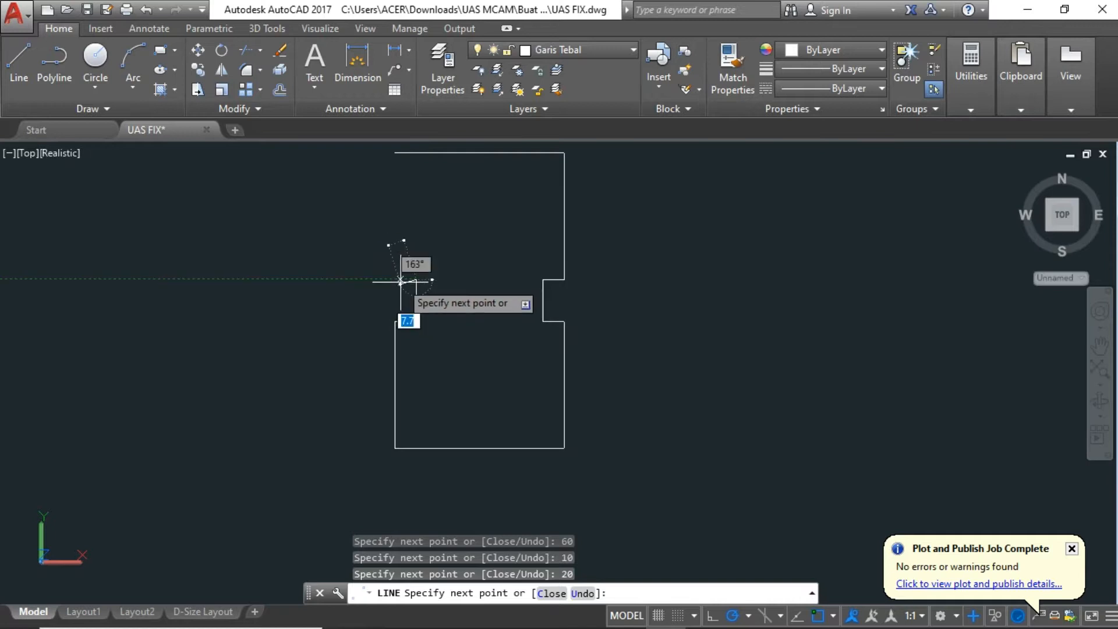
type("10")
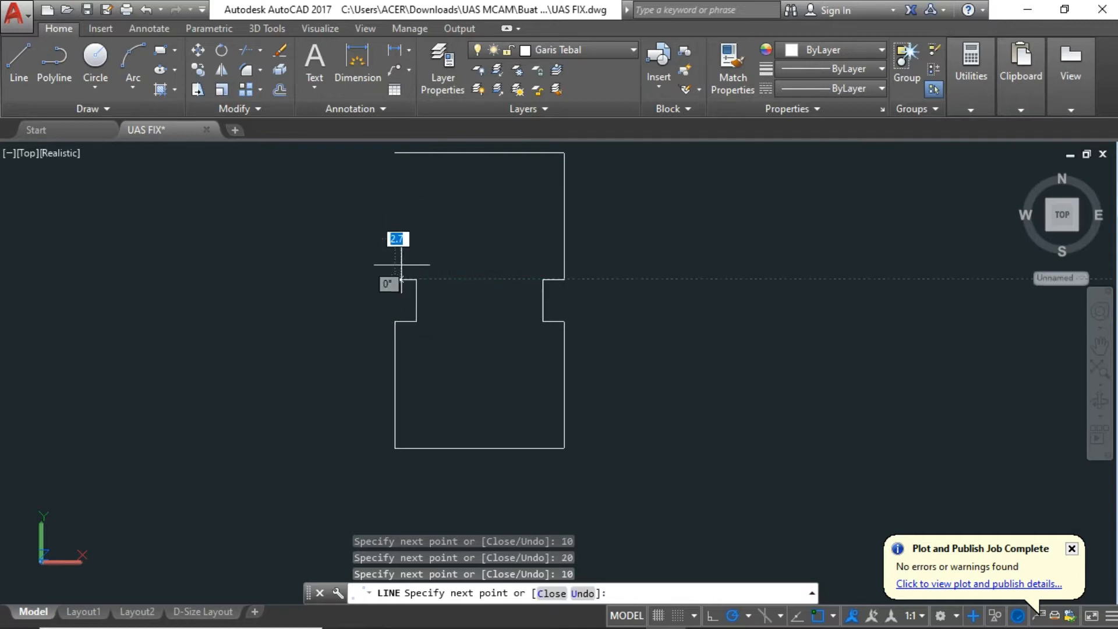
left_click(395, 152)
key("Escape")
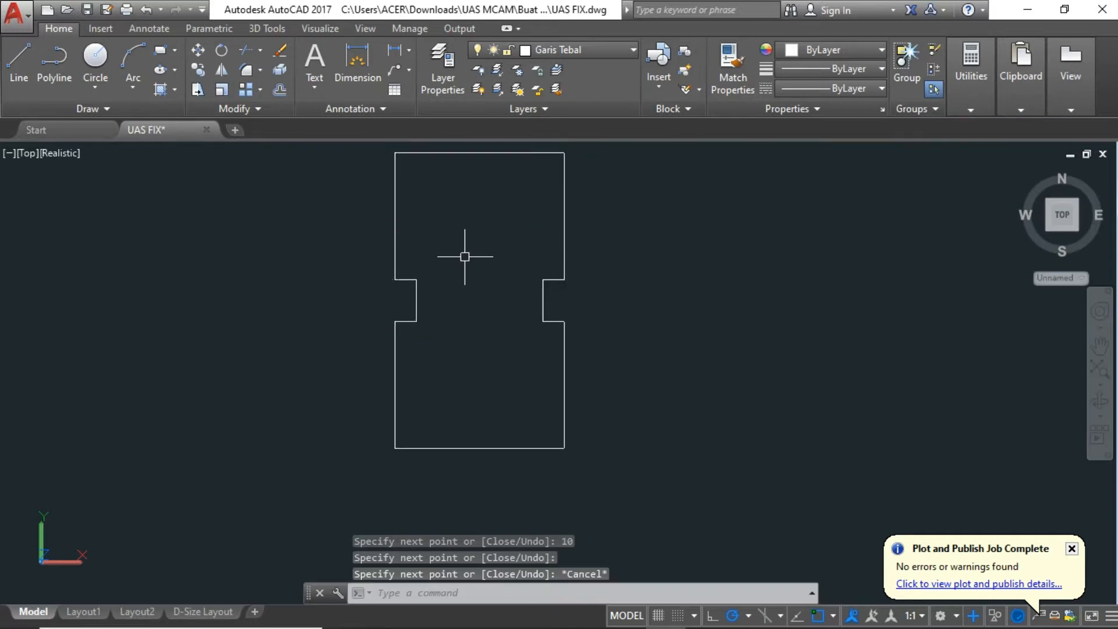
Step: Draw a vertical centre line from the midpoint of the top edge to the midpoint of the bottom edge
left_click(23, 67)
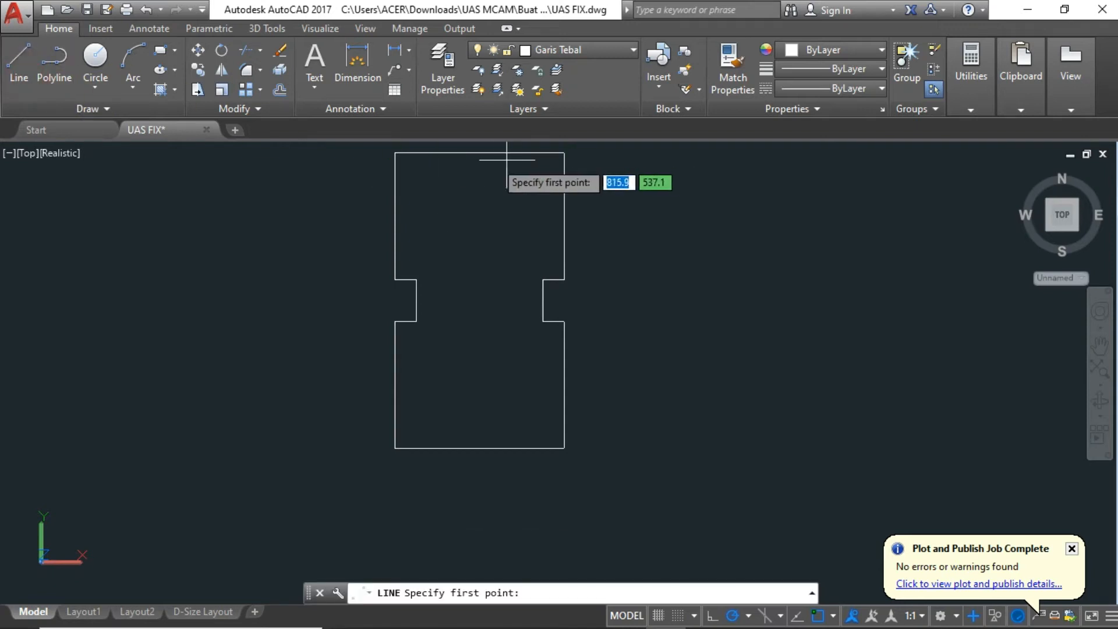
left_click(479, 152)
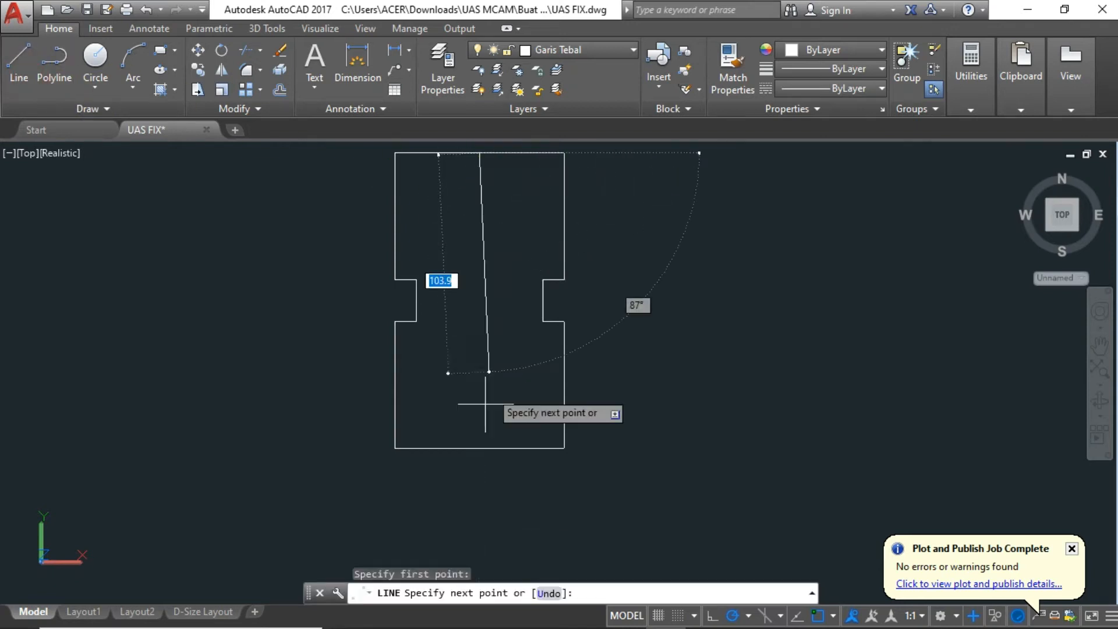
left_click(478, 447)
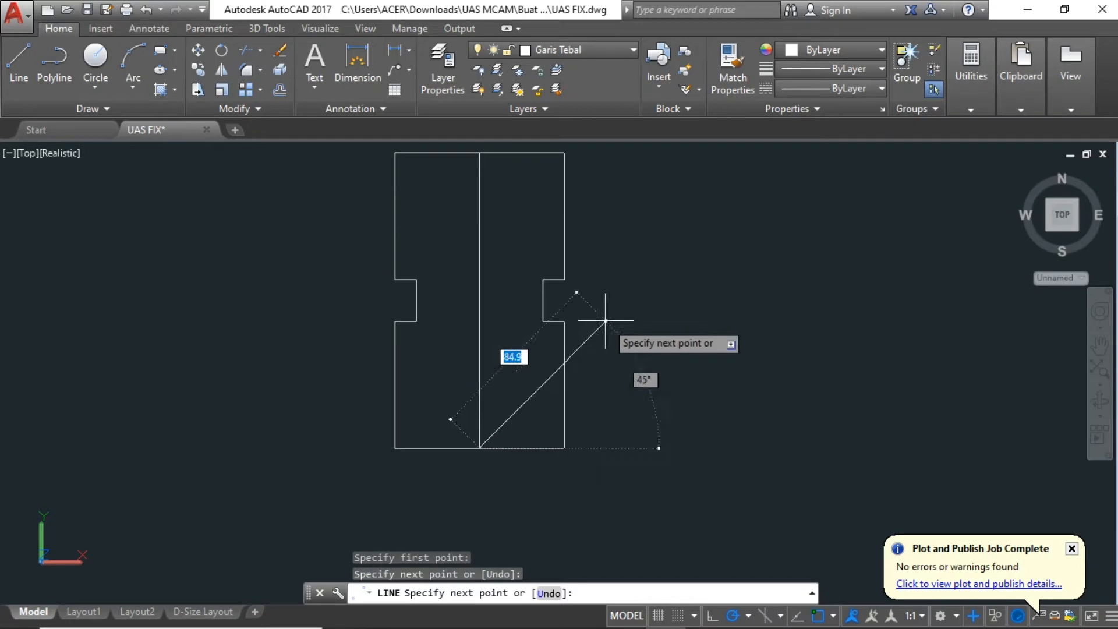
key("Escape")
Step: Draw a line 20 units up from the left notch's upper outer corner and straight across to the right edge
left_click(18, 61)
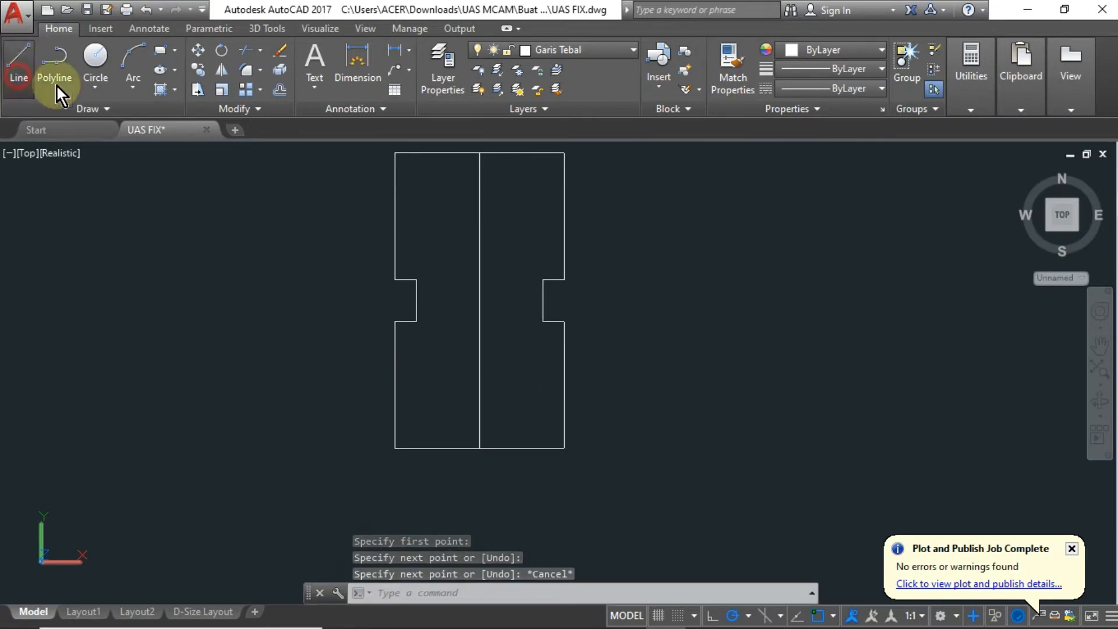
left_click(395, 280)
type("20")
key("Return")
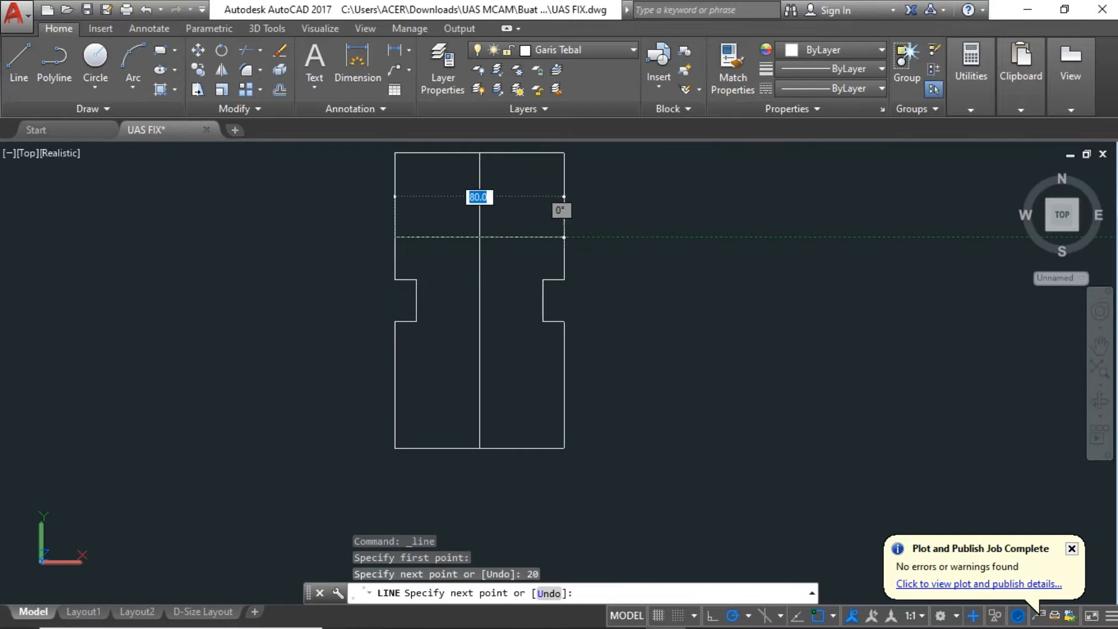
left_click(578, 237)
key("Escape")
Step: Draw a line 20 units down from the left notch's lower outer corner and straight across to the right edge
left_click(15, 61)
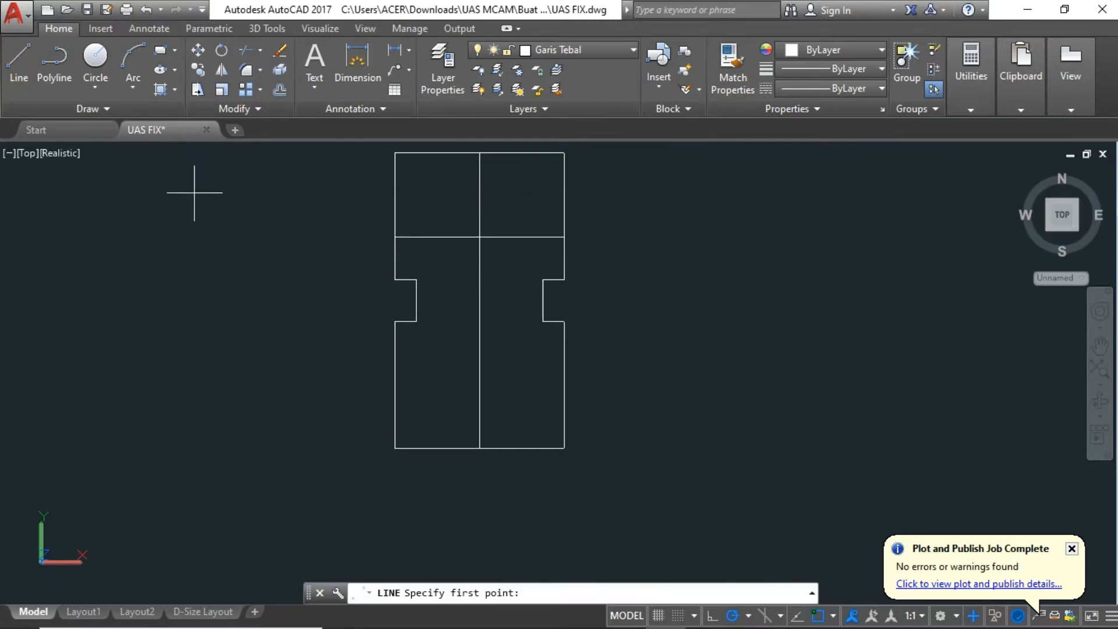
left_click(395, 322)
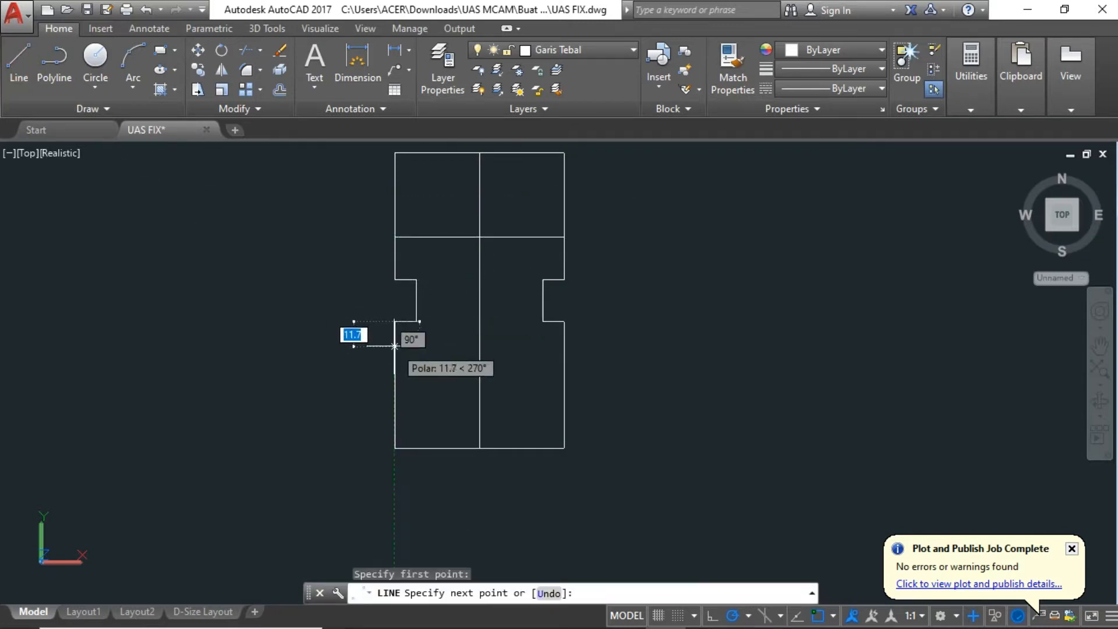
type("20")
key("Return")
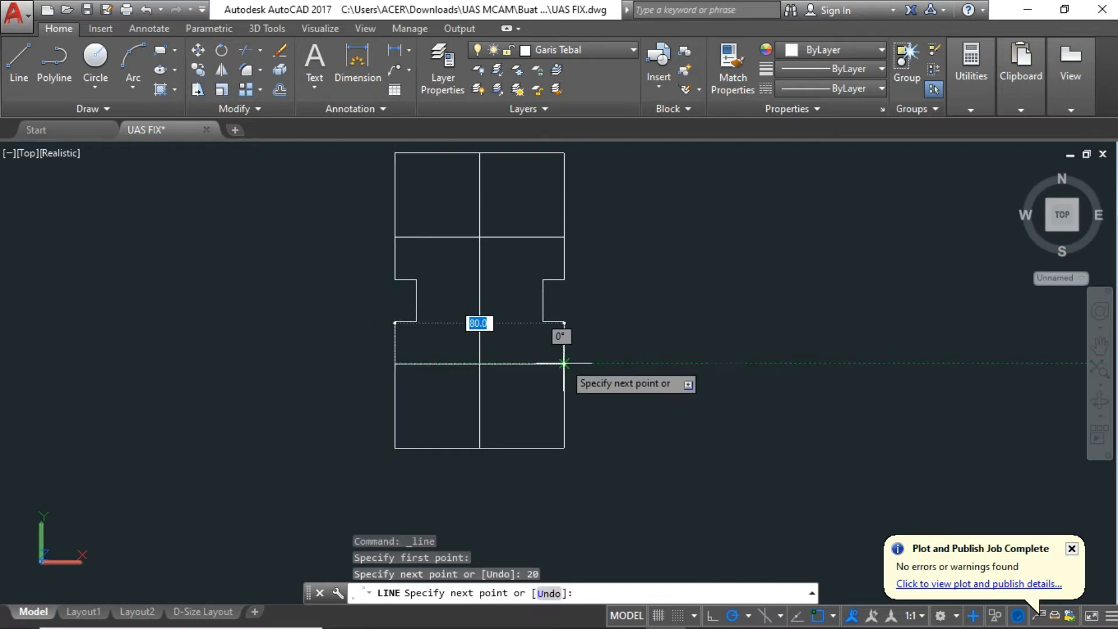
left_click(564, 364)
key("Escape")
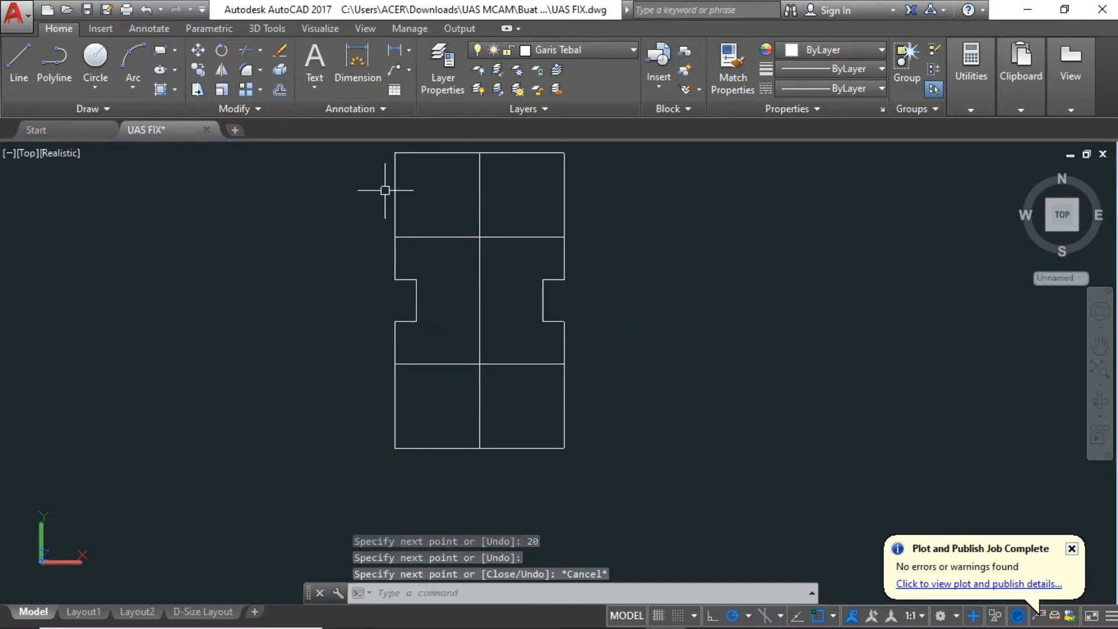
Step: Draw a horizontal line between the midpoints of the two notches' inner edges
left_click(19, 64)
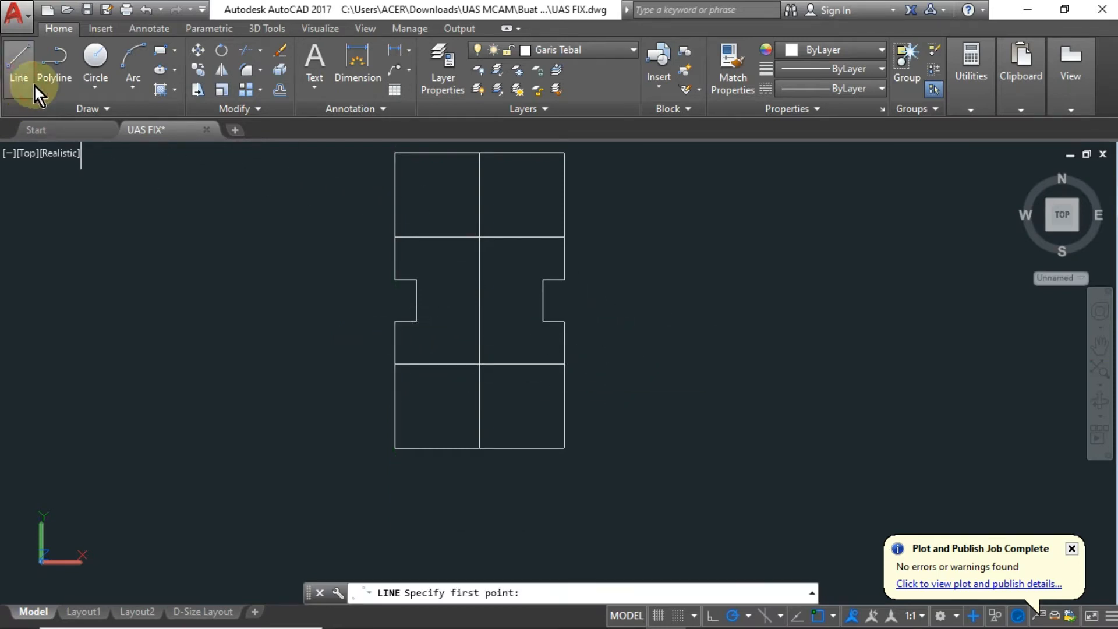
left_click(415, 300)
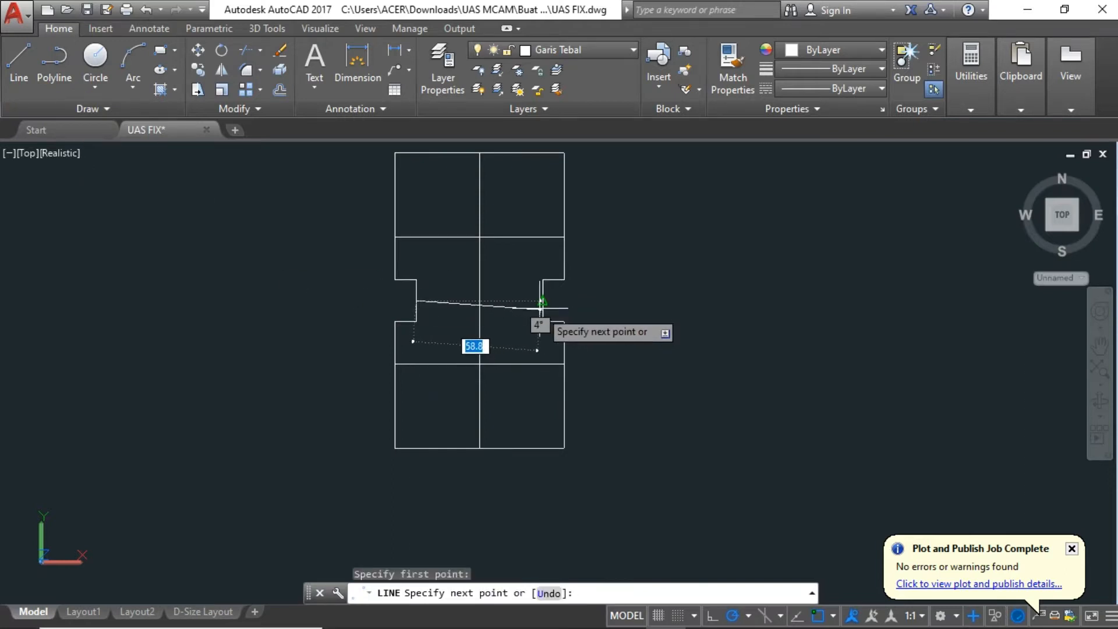
left_click(542, 301)
key("Escape")
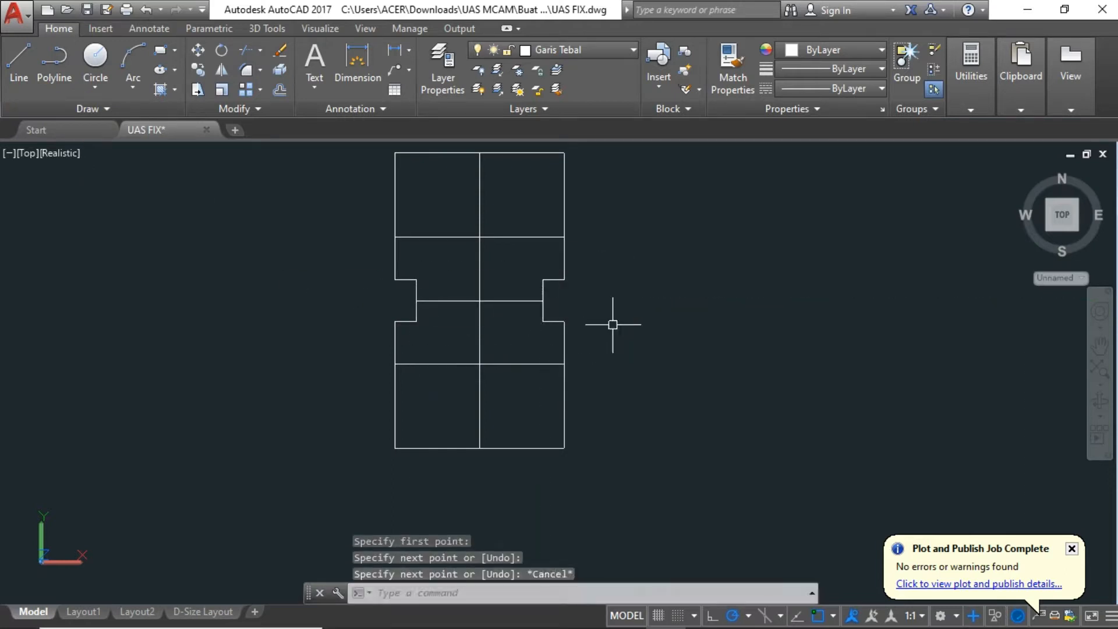
Step: Consult the i.PDF drawing, and draw a line 18.50 units right from the top-left corner and down to the upper horizontal line
key("alt+Tab")
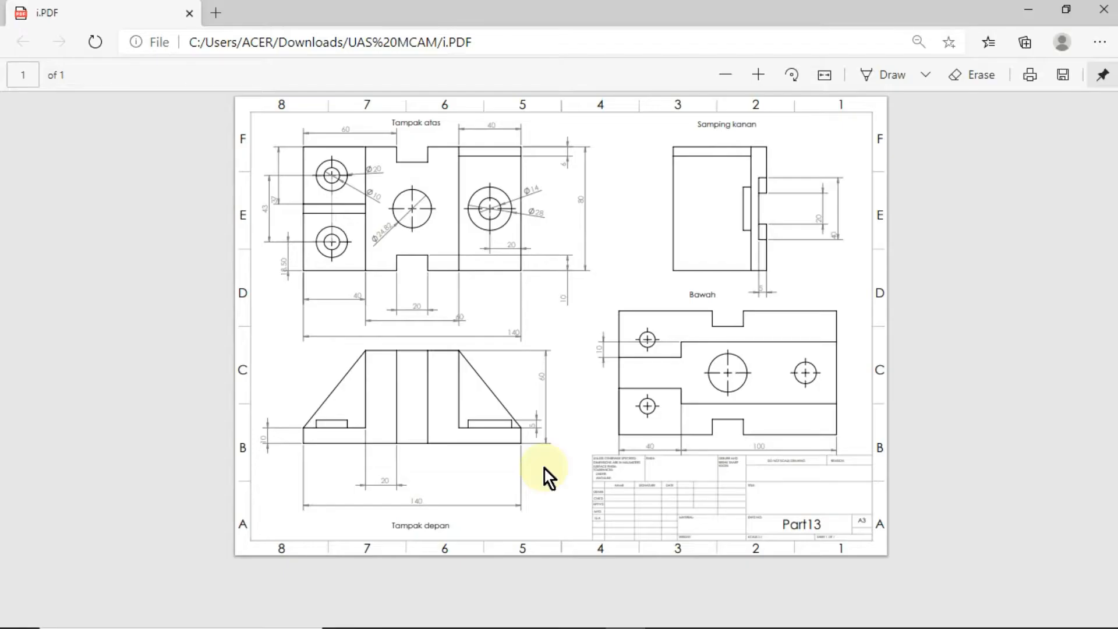
key("alt+Tab")
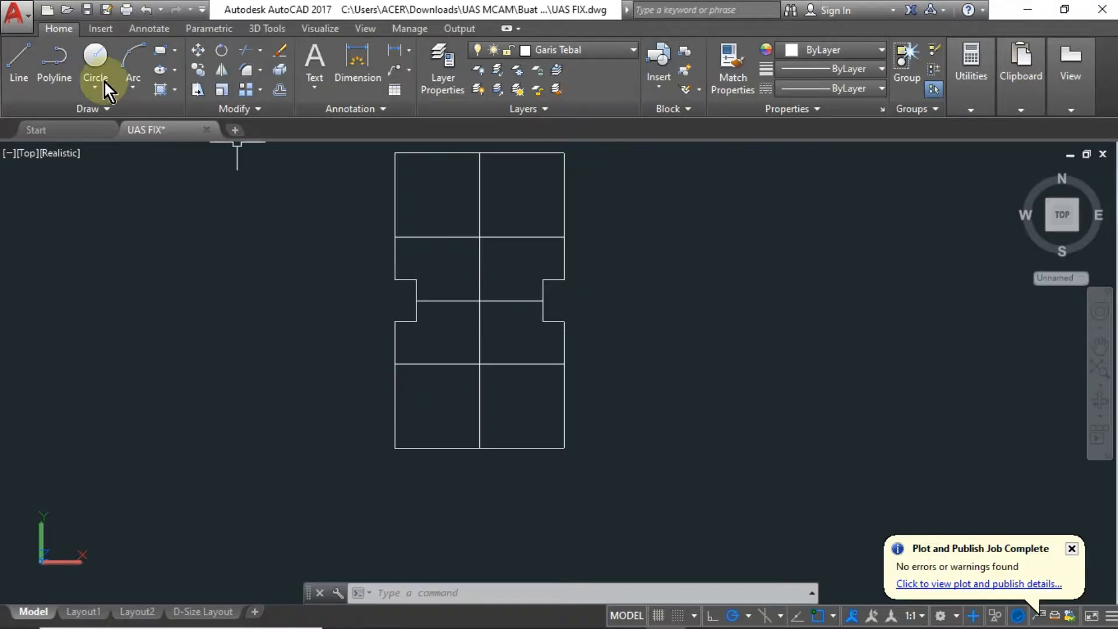
left_click(18, 71)
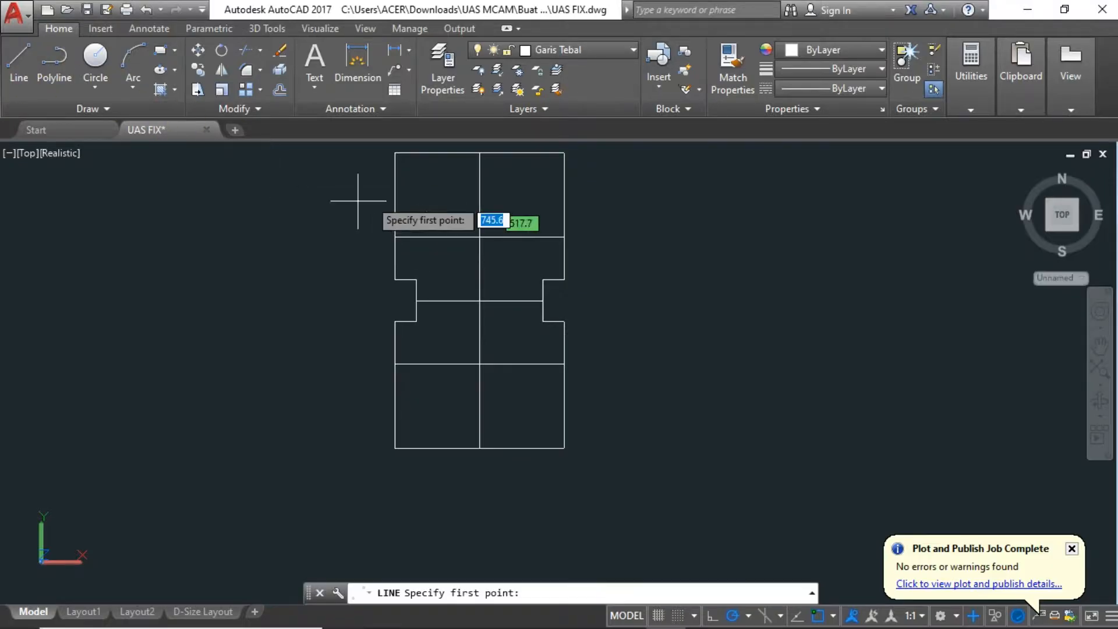
left_click(395, 153)
type("18")
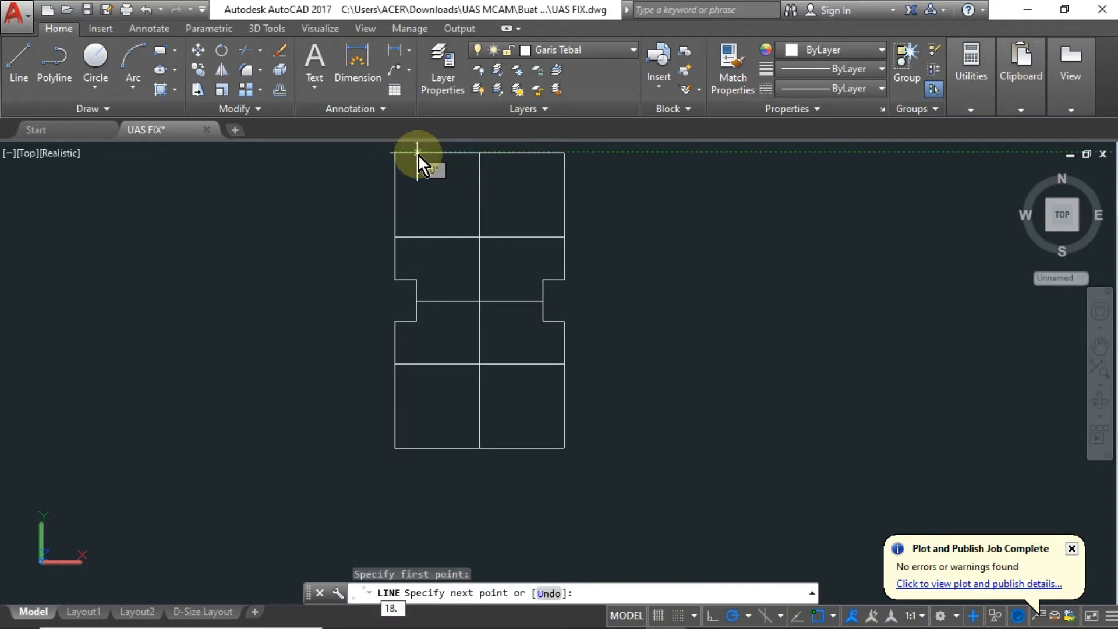
type(".50")
key("Return")
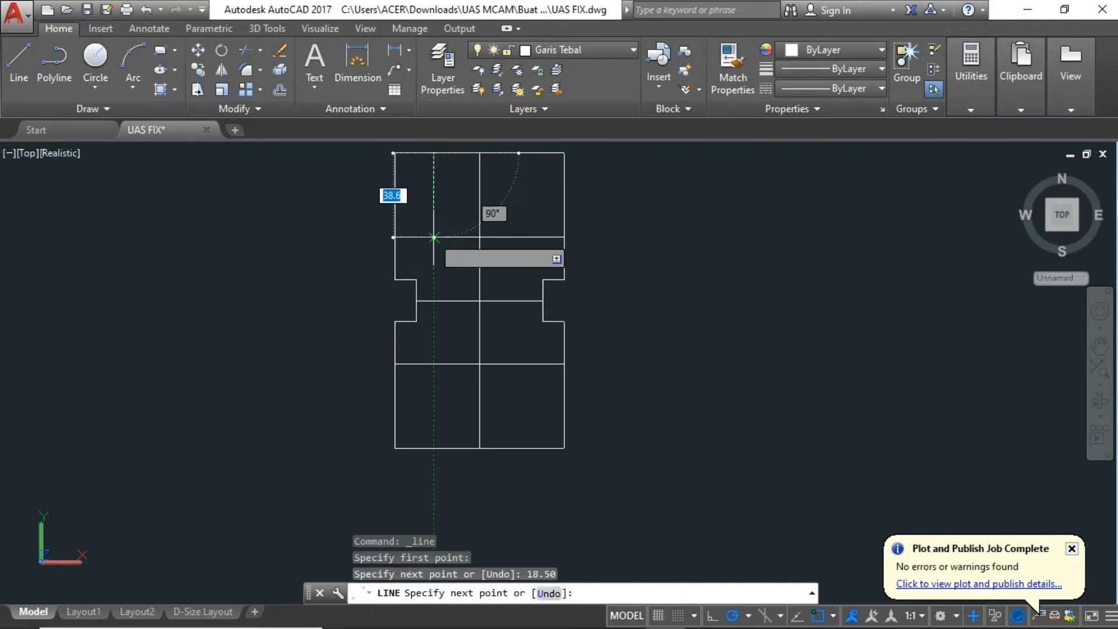
left_click(433, 237)
key("Escape")
Step: Consult the i.PDF drawing and draw a 10 mm diameter circle centred on the midpoint of the short vertical line in the upper-left section
left_click(95, 58)
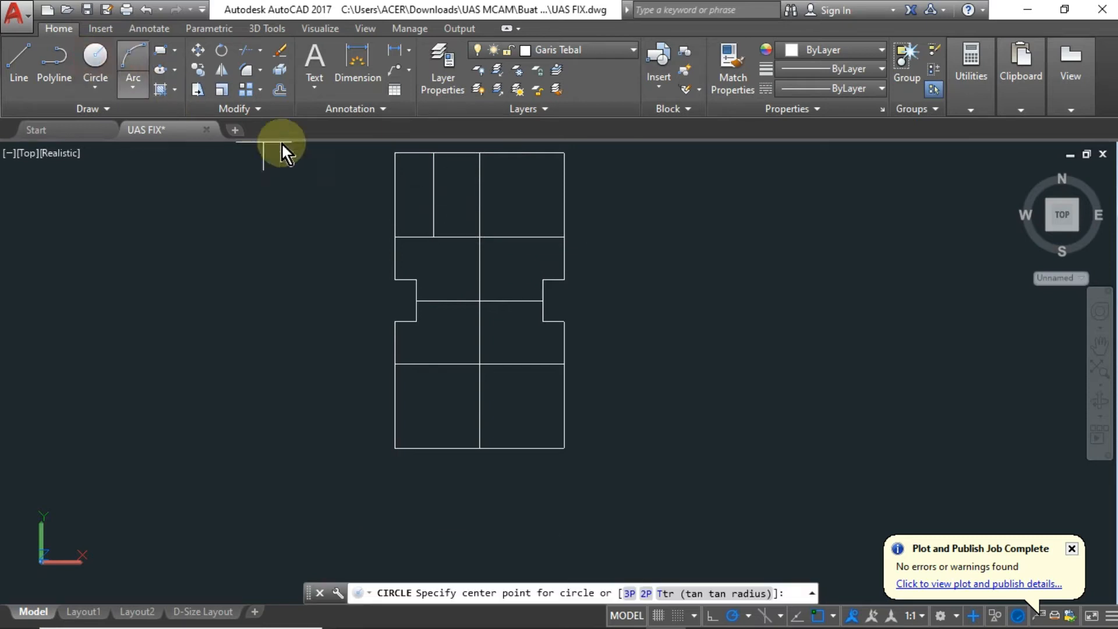
left_click(433, 195)
type("d")
key("Return")
key("alt+Tab")
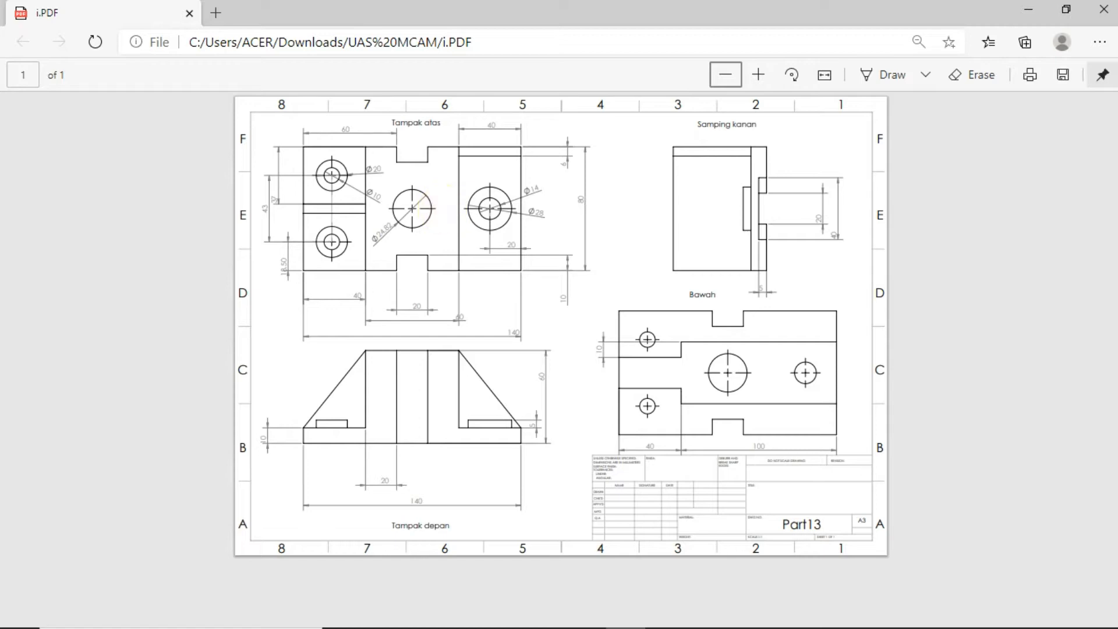
key("alt+Tab")
type("10")
key("Return")
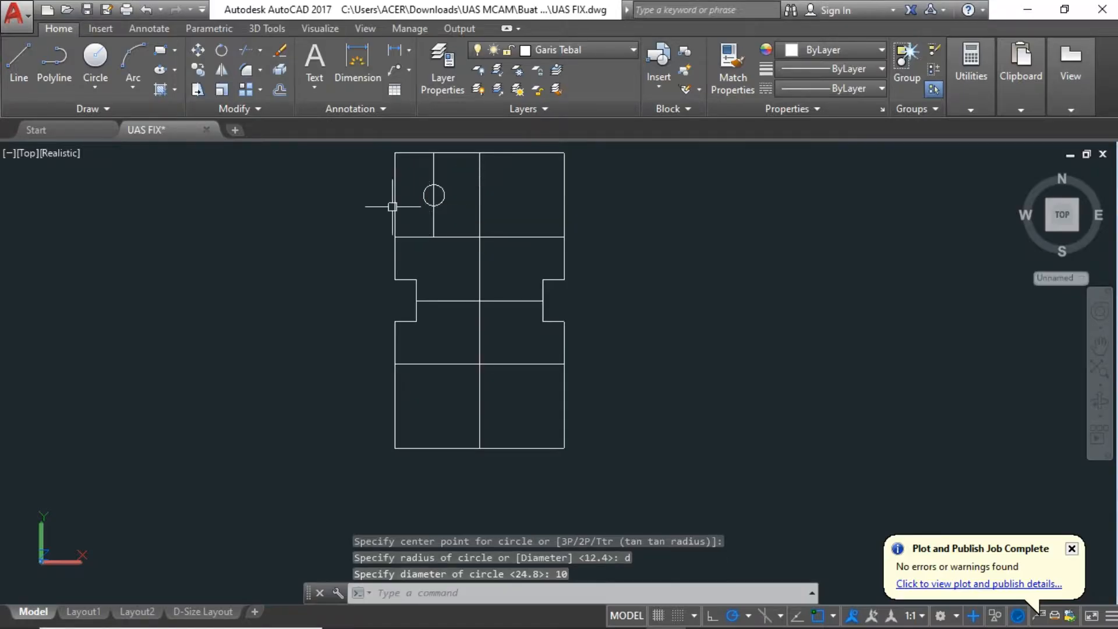
Step: Add a concentric 20 mm diameter circle around the small upper-left circle, and erase the short vertical construction line through it
left_click(96, 56)
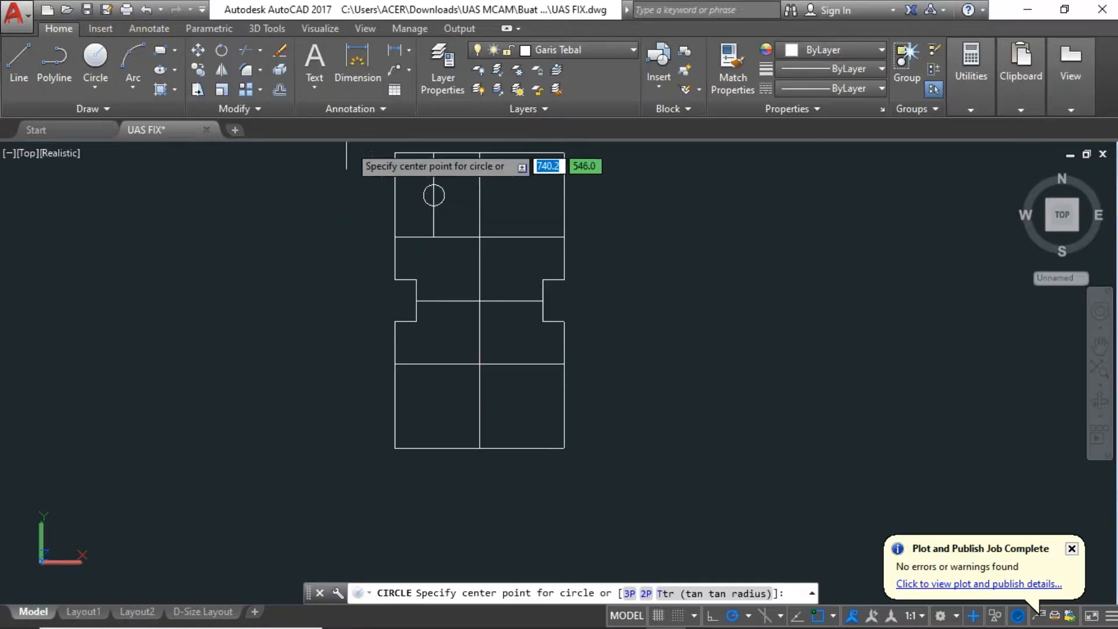
left_click(445, 205)
type("d")
key("Return")
type("20")
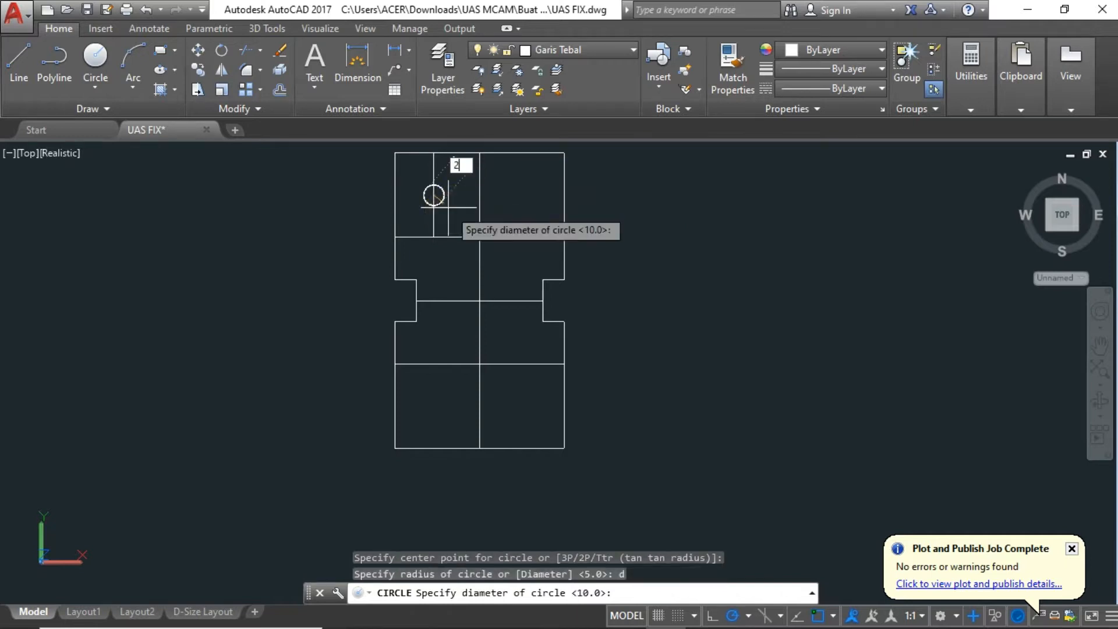
key("Return")
left_click(431, 165)
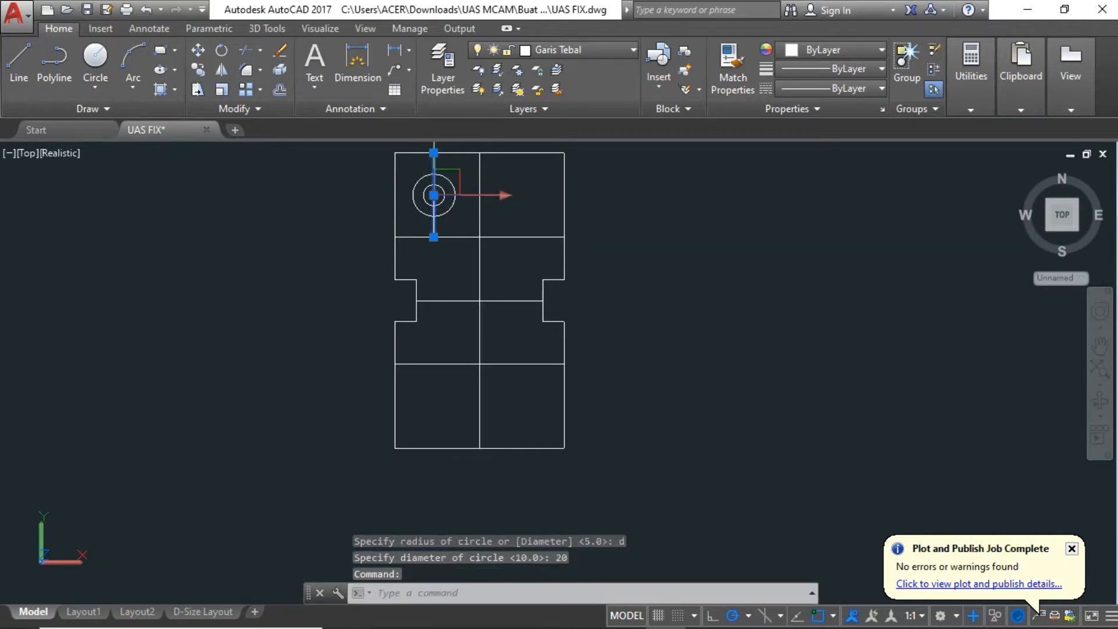
key("Delete")
Step: Mirror the two concentric upper-left circles about the part's vertical centreline, keeping the originals
left_click(391, 150)
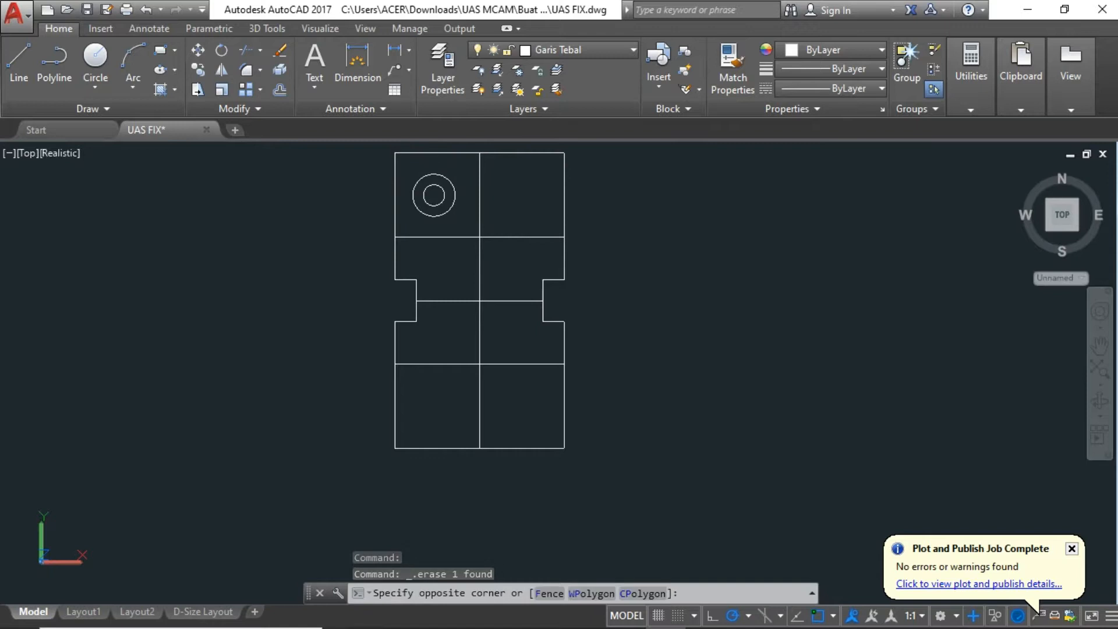
left_click(467, 224)
type("mi")
key("Return")
left_click(478, 152)
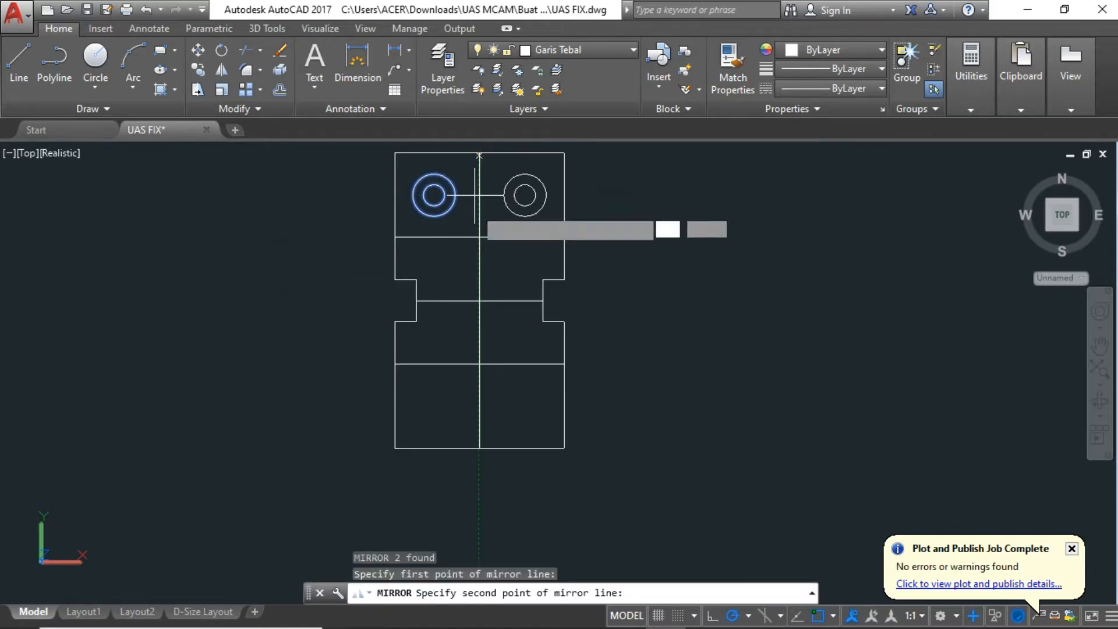
left_click(479, 237)
key("Return")
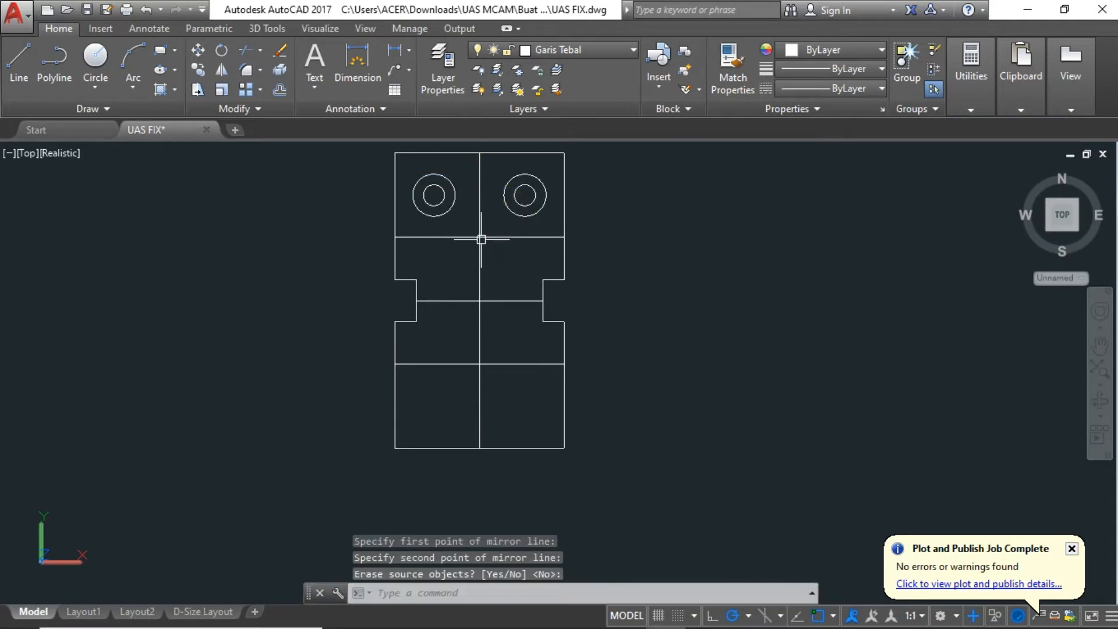
Step: Check the i.PDF drawing and draw a 24.82 mm diameter circle at the intersection of the vertical centreline and the line between the notches
left_click(106, 68)
left_click(479, 301)
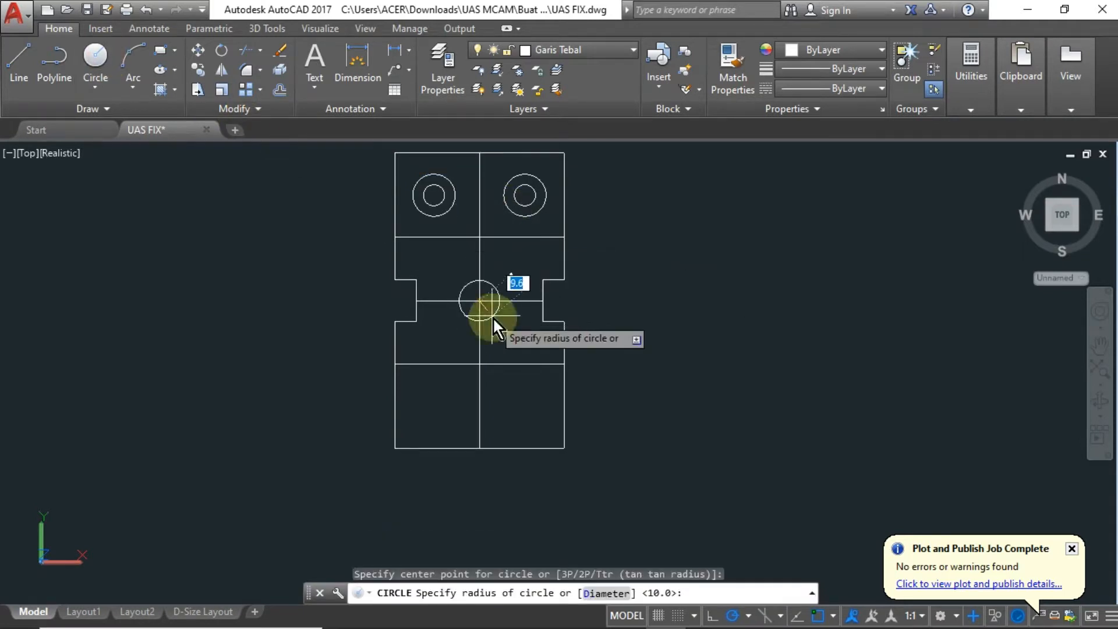
key("alt+Tab")
key("alt+Tab")
type("d")
key("Return")
type("24.82")
key("Return")
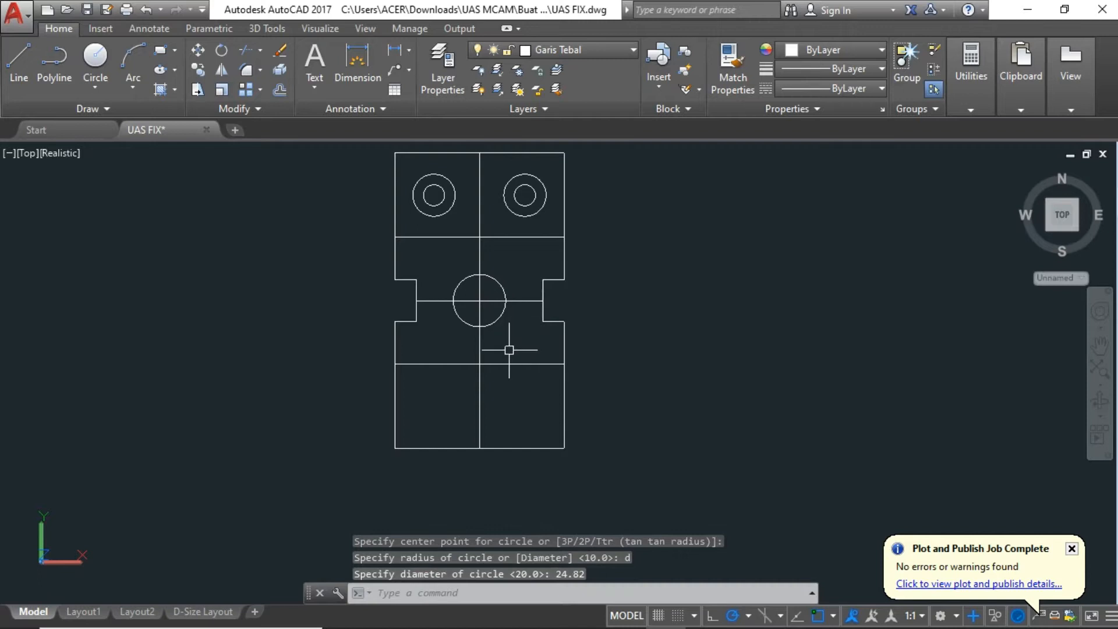
Step: Erase the horizontal construction line between the notches and the vertical centreline
left_click(519, 301)
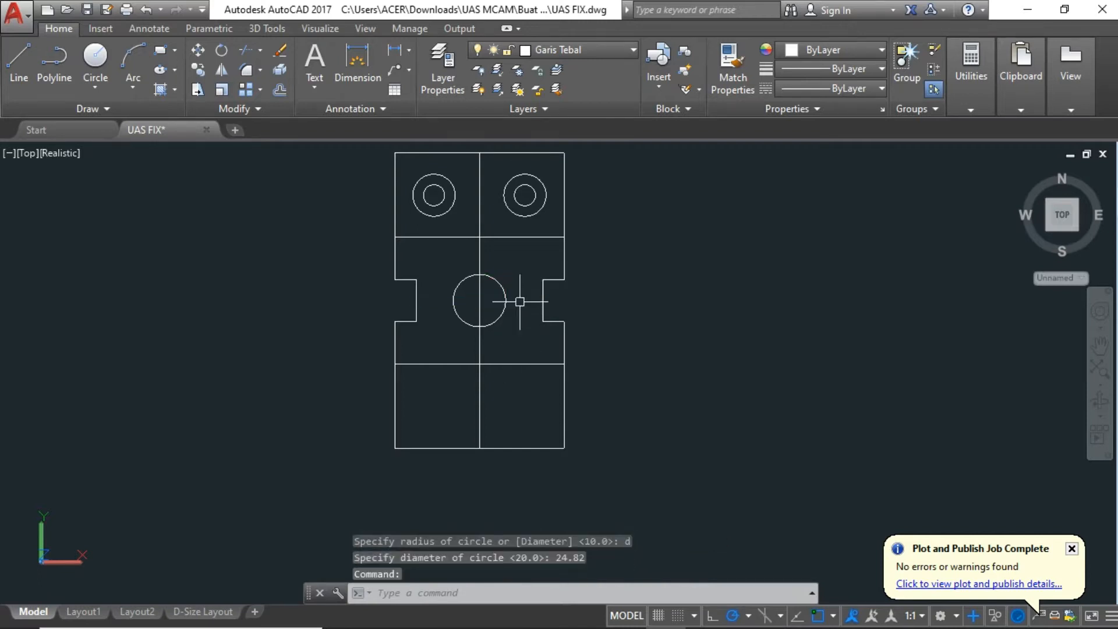
key("Delete")
left_click(478, 251)
key("Delete")
Step: Draw a 20 mm vertical construction line upward from the midpoint of the outline's bottom edge
left_click(19, 58)
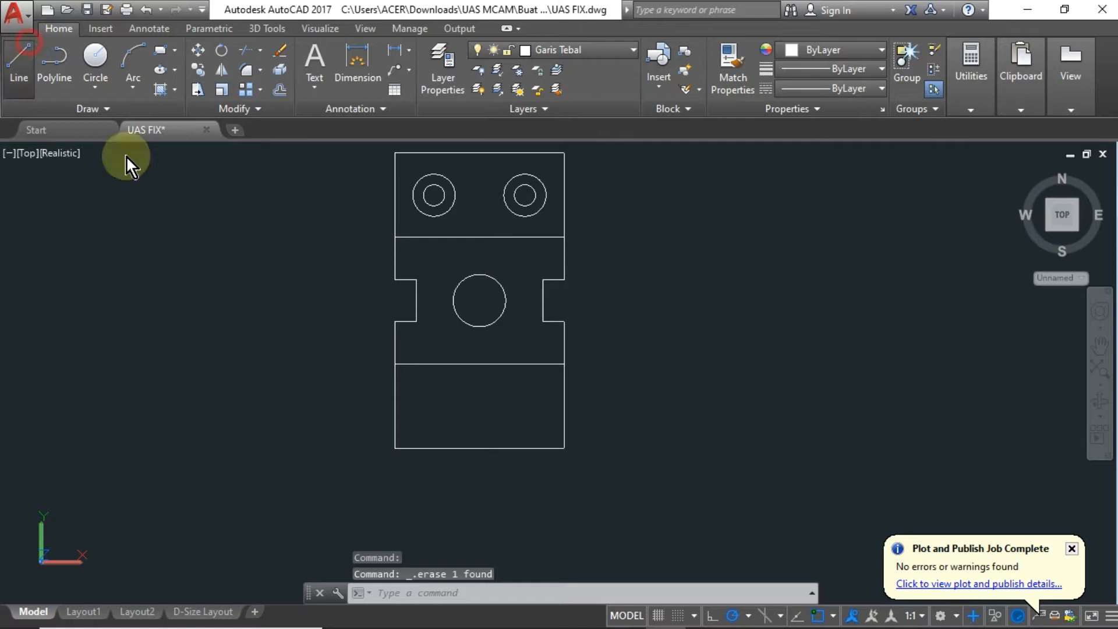
left_click(478, 447)
type("20")
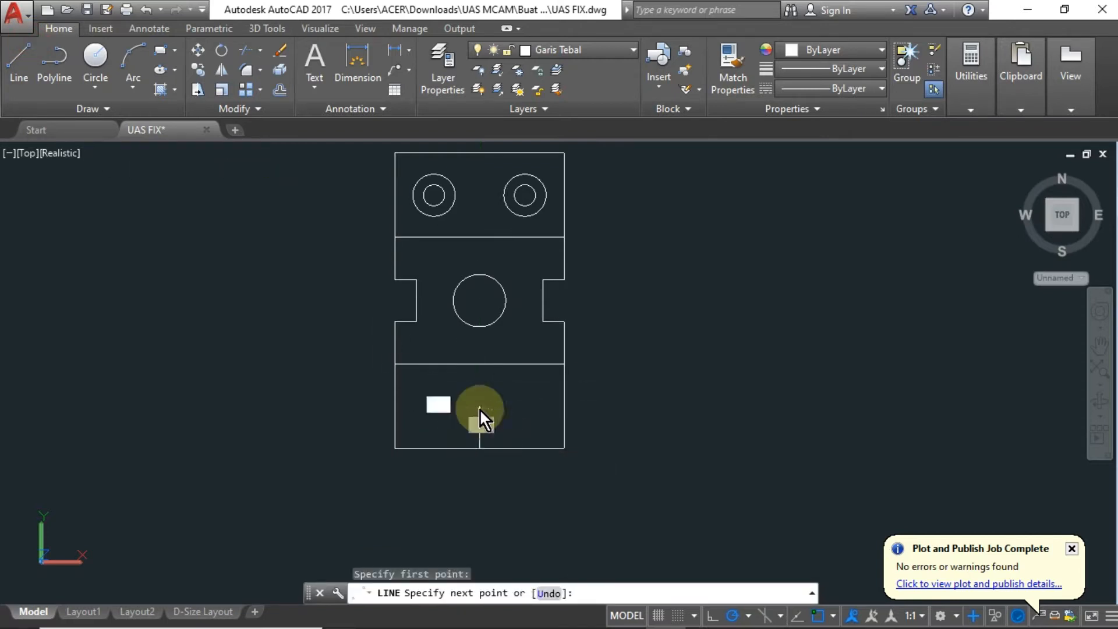
key("Return")
key("Escape")
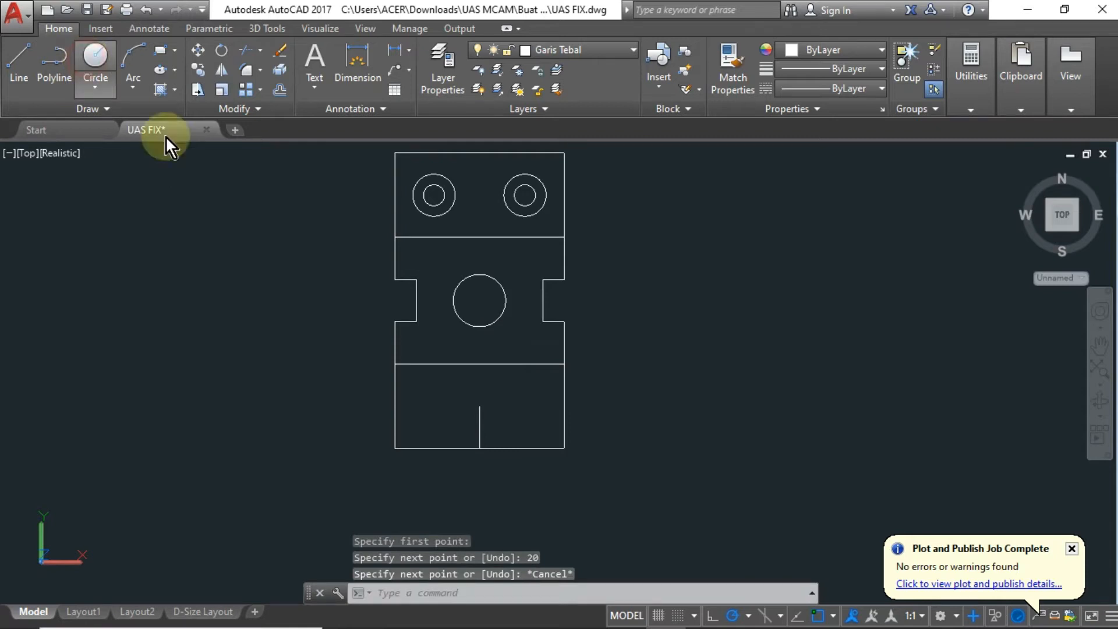
Step: Draw a 14 mm diameter circle centred on the upper end of the short vertical line in the bottom section
left_click(479, 406)
type("d")
key("Return")
type("14")
key("Return")
Step: Check the i.PDF drawing, add a concentric 28 mm diameter circle around the 14 mm circle, and erase the short construction line
key("alt+Tab")
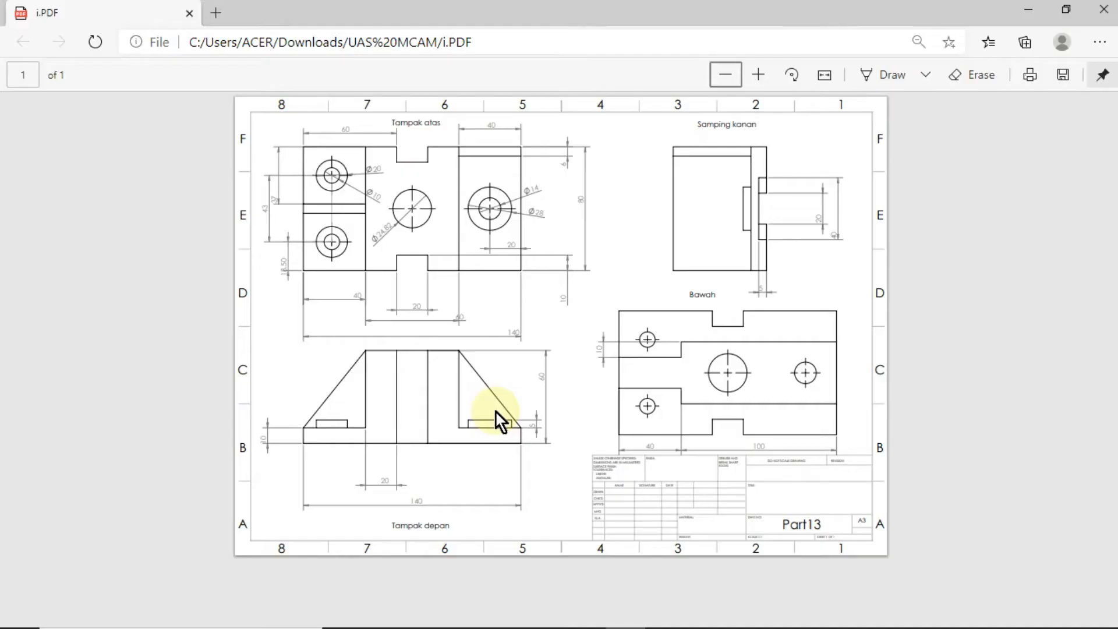
key("alt+Tab")
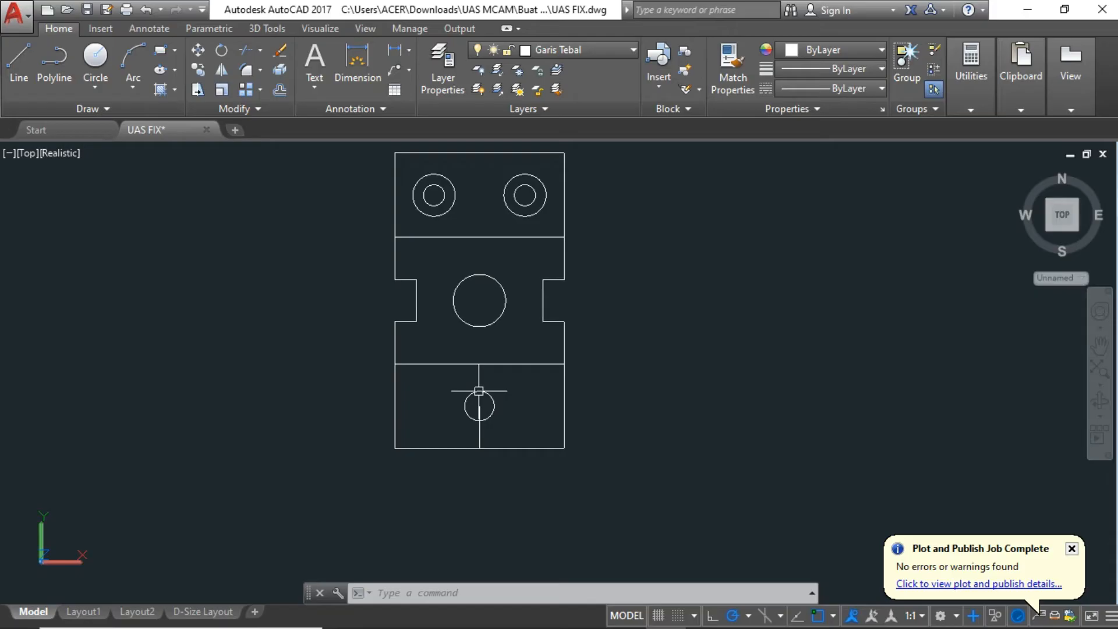
key("Return")
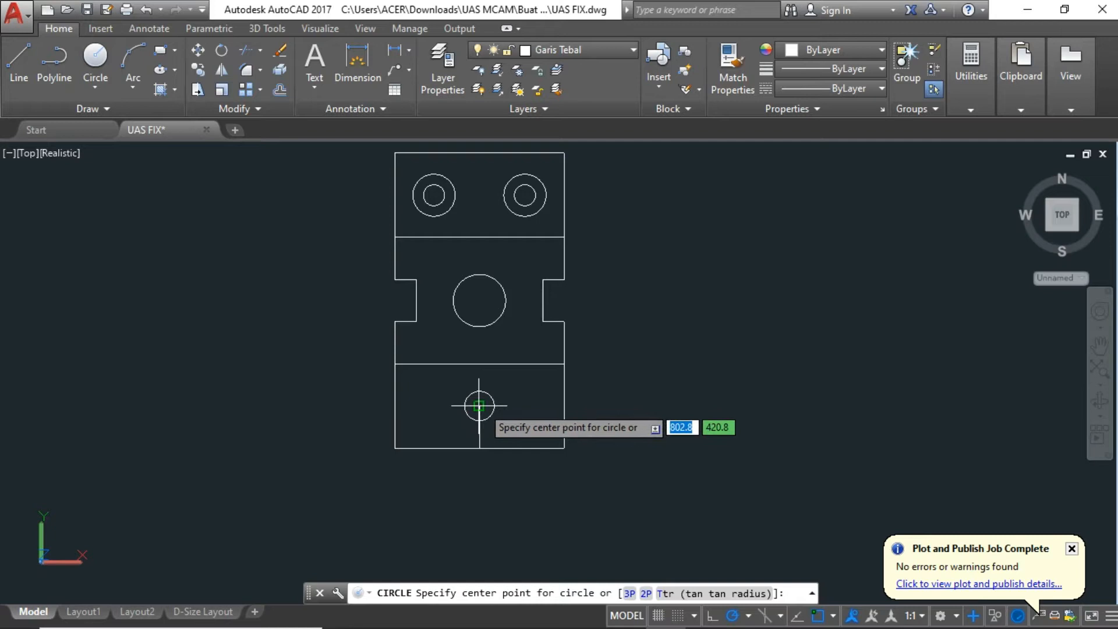
left_click(479, 406)
type("d")
key("Return")
type("28")
key("Return")
left_click(460, 428)
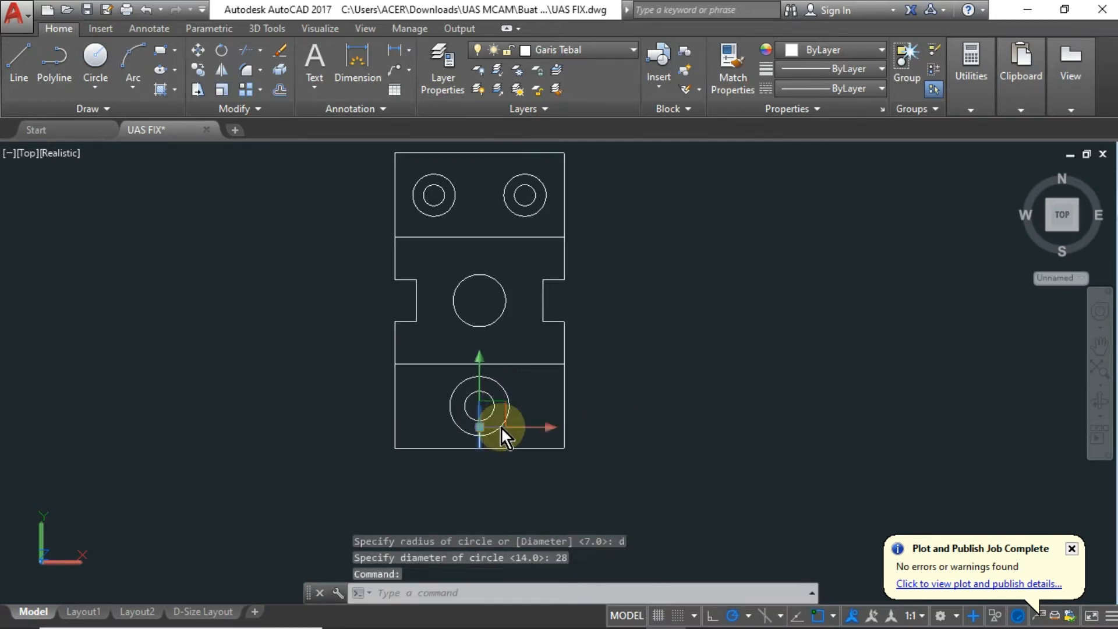
key("Delete")
Step: Change the view to SW Isometric and the visual style to Wireframe
left_click(26, 153)
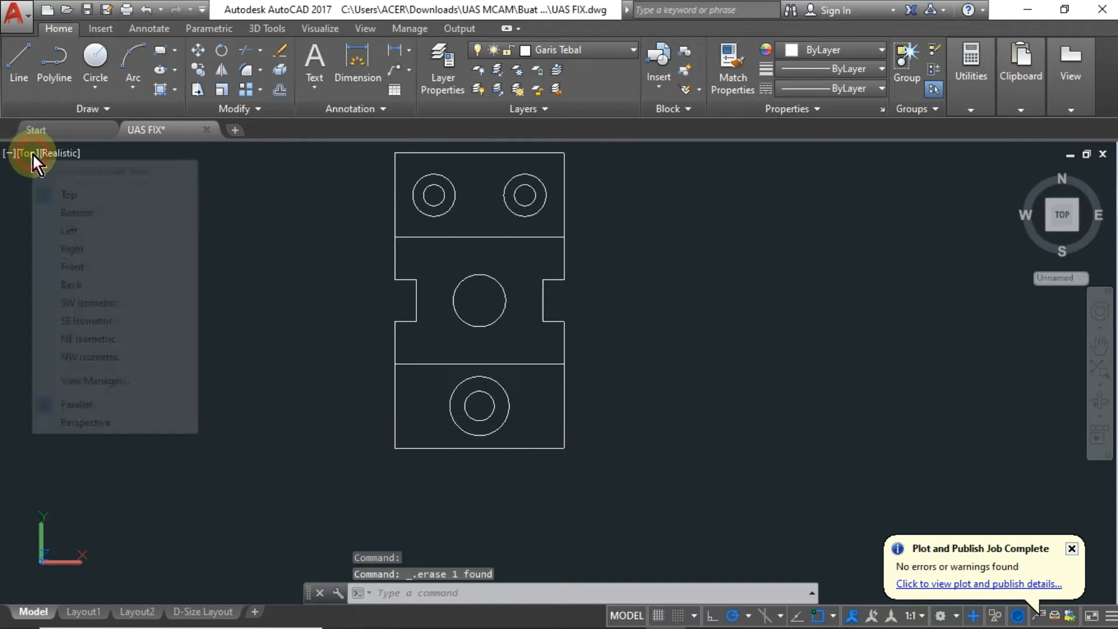
left_click(95, 302)
left_click(109, 155)
left_click(154, 340)
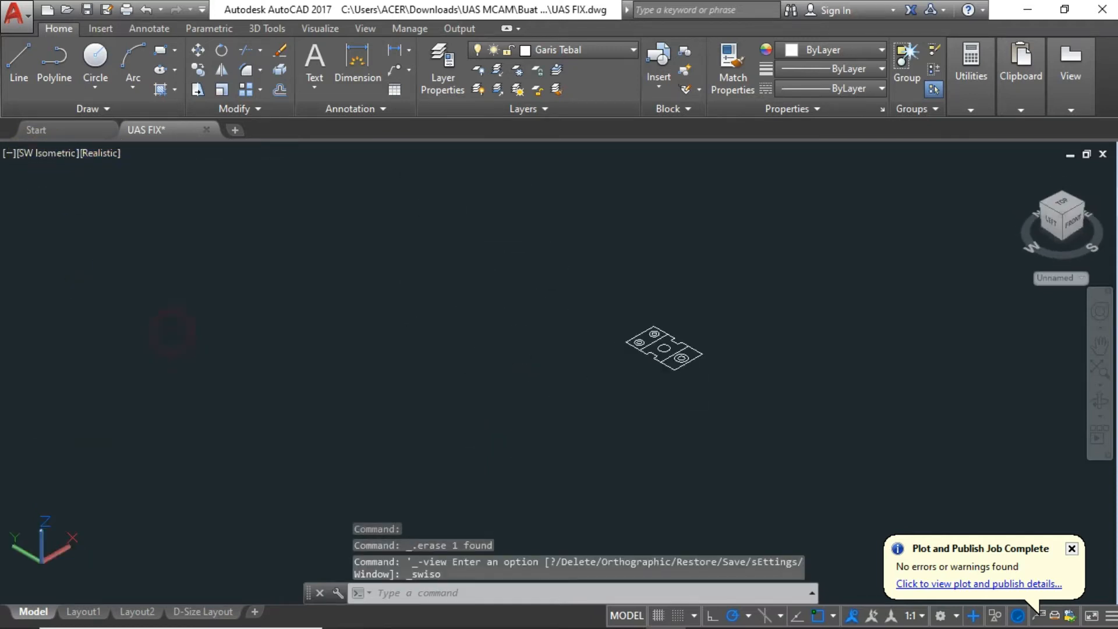
scroll(716, 349, "up", 6)
scroll(704, 343, "up", 2)
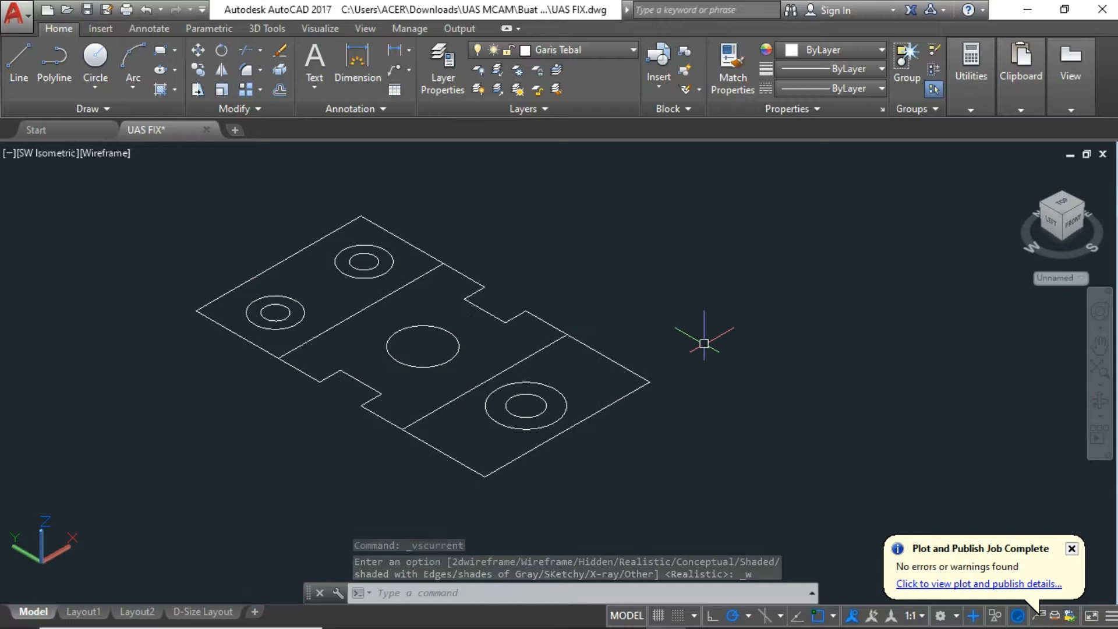
Step: Presspull the notched middle area around the 24.82 mm circle to a height of 60 mm
left_click(267, 31)
left_click(288, 55)
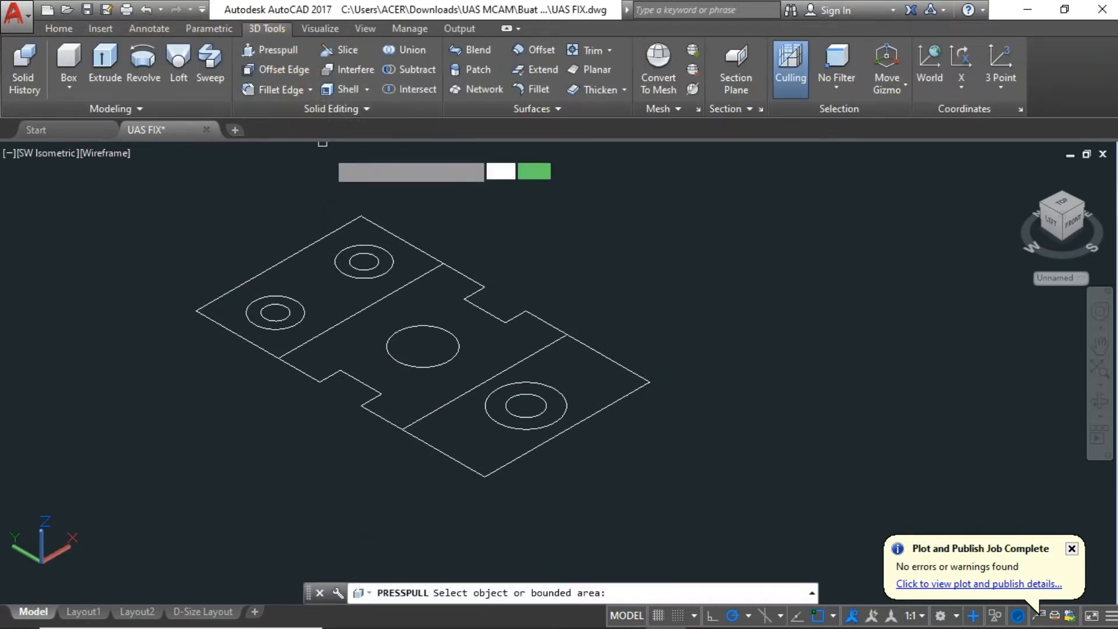
left_click(368, 378)
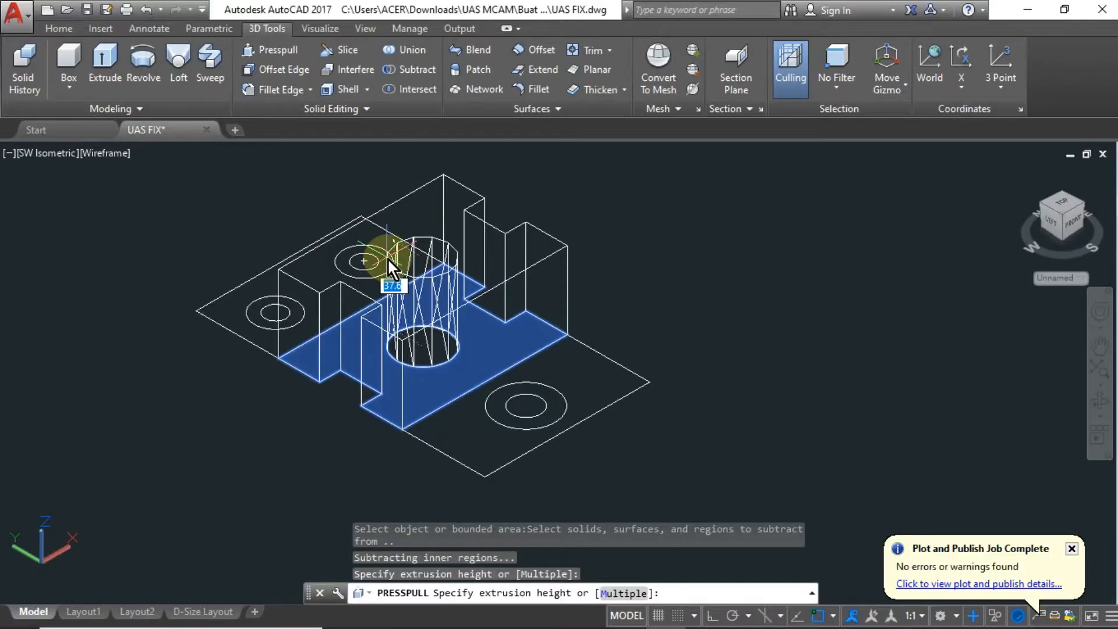
type("60")
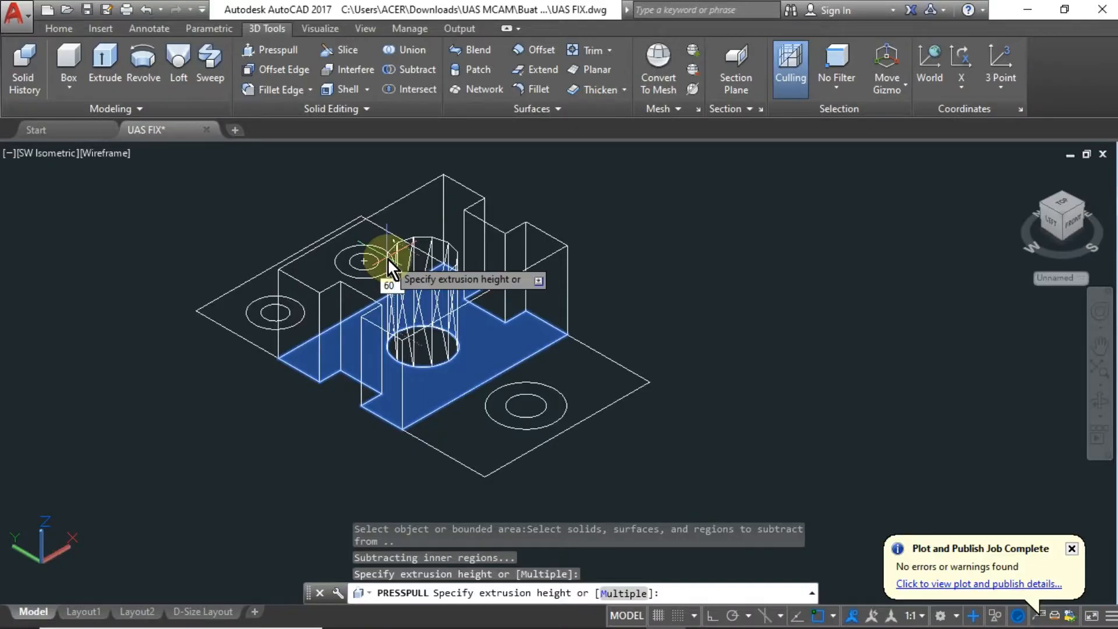
key("Return")
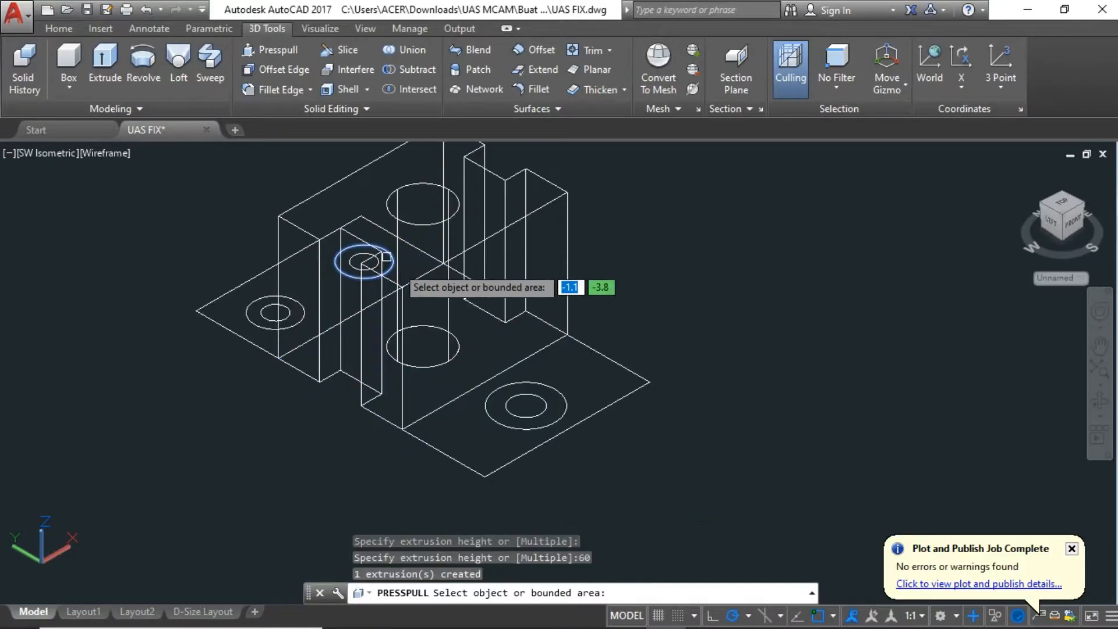
Step: Check the i.PDF drawing and Presspull the end area around the 28 mm circle to a height of 10 mm
left_click(470, 429)
key("Escape")
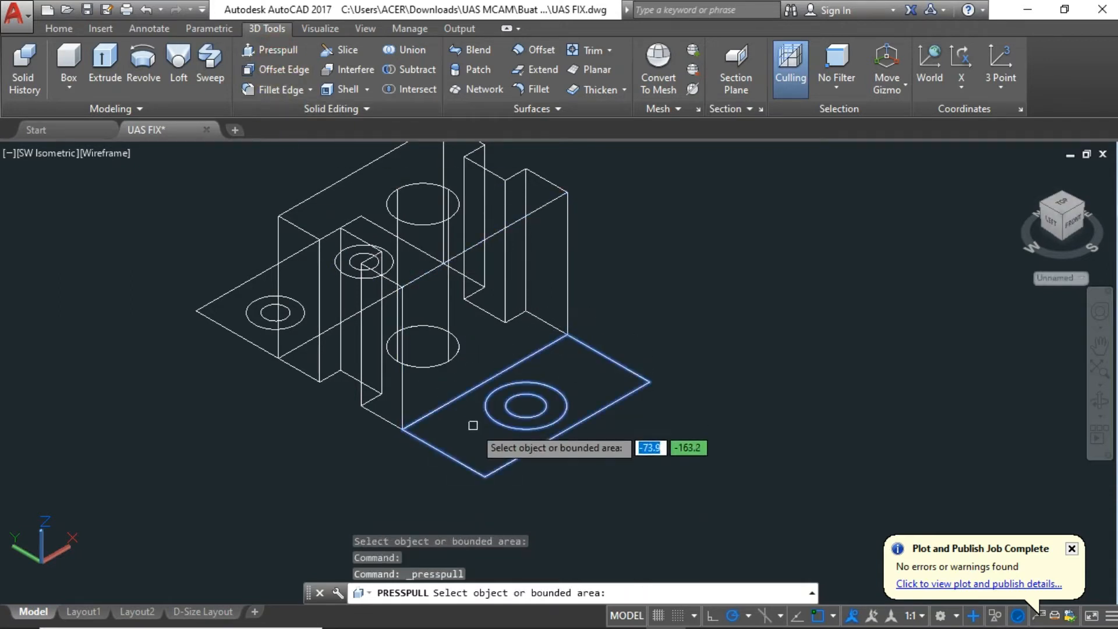
left_click(486, 404)
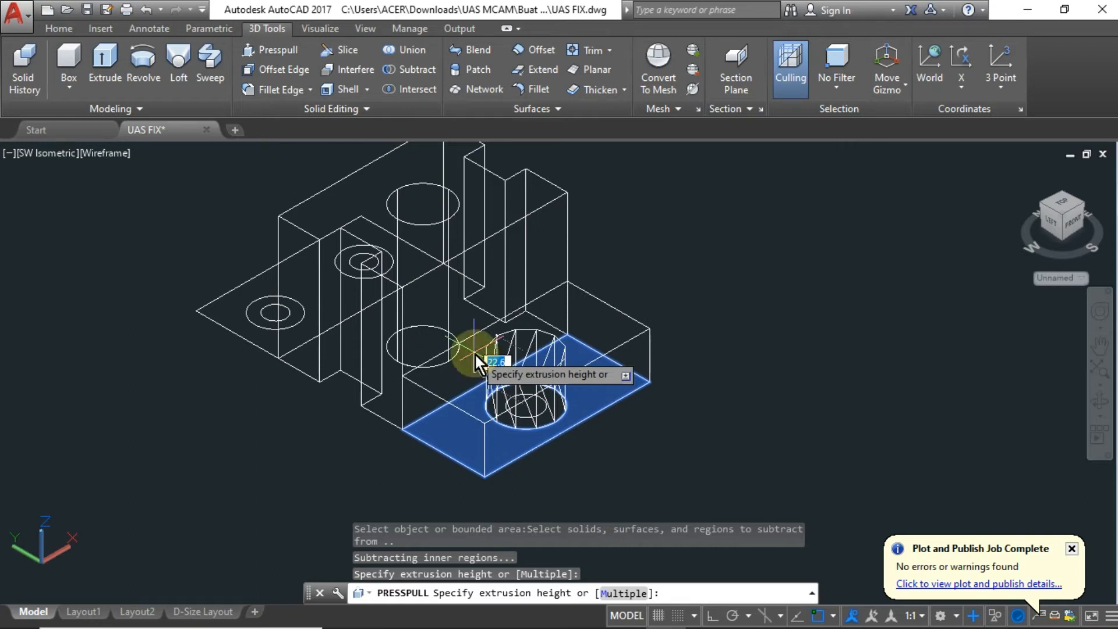
key("alt+Tab")
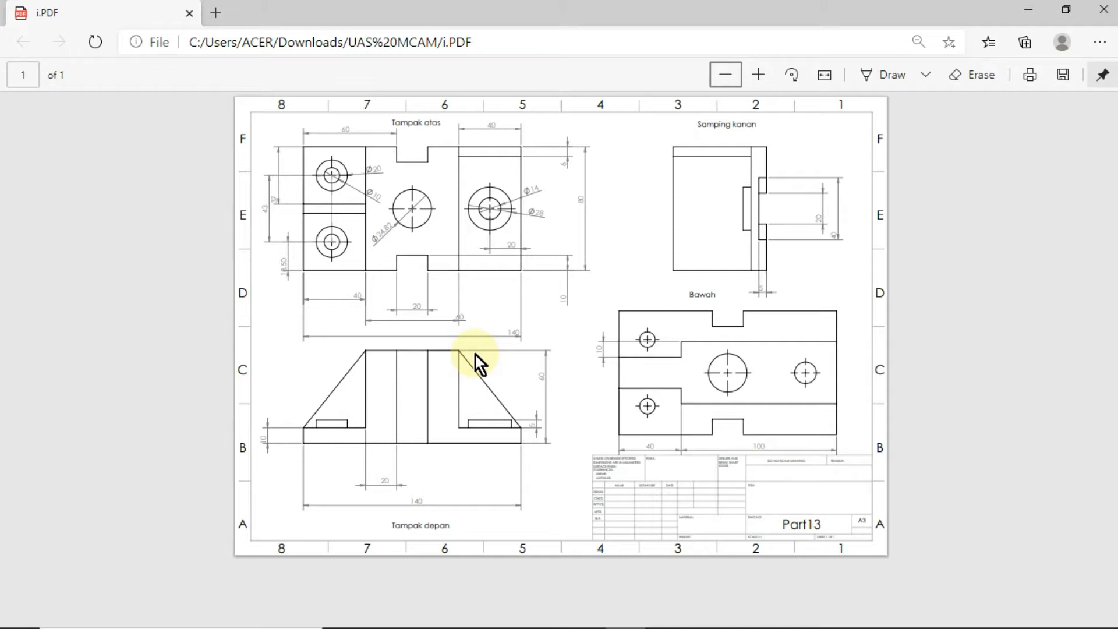
key("alt+Tab")
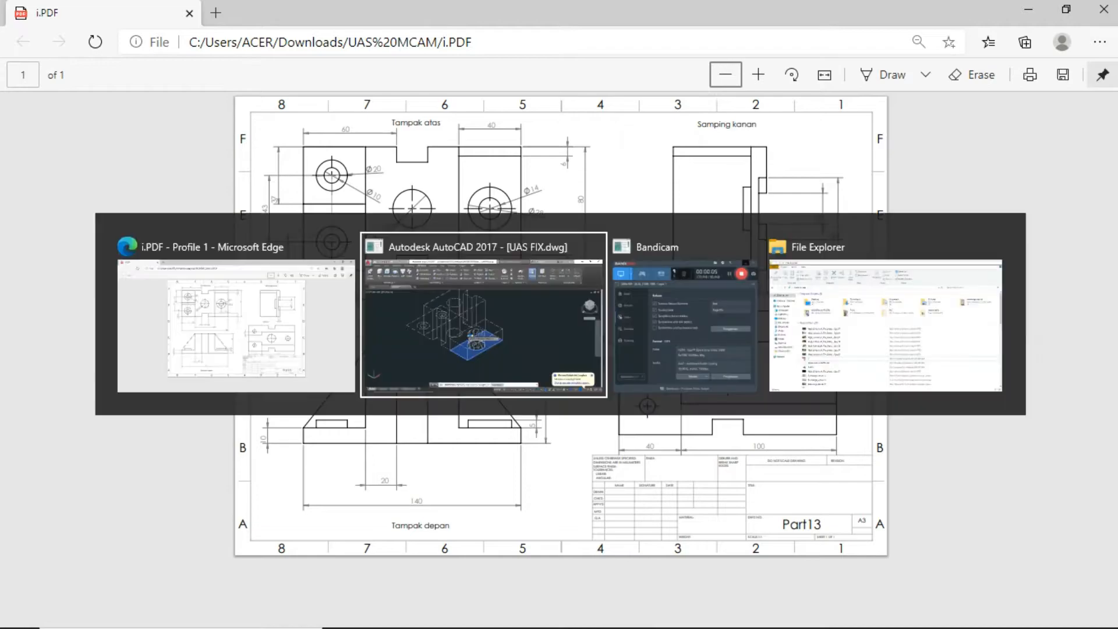
type("10")
key("Return")
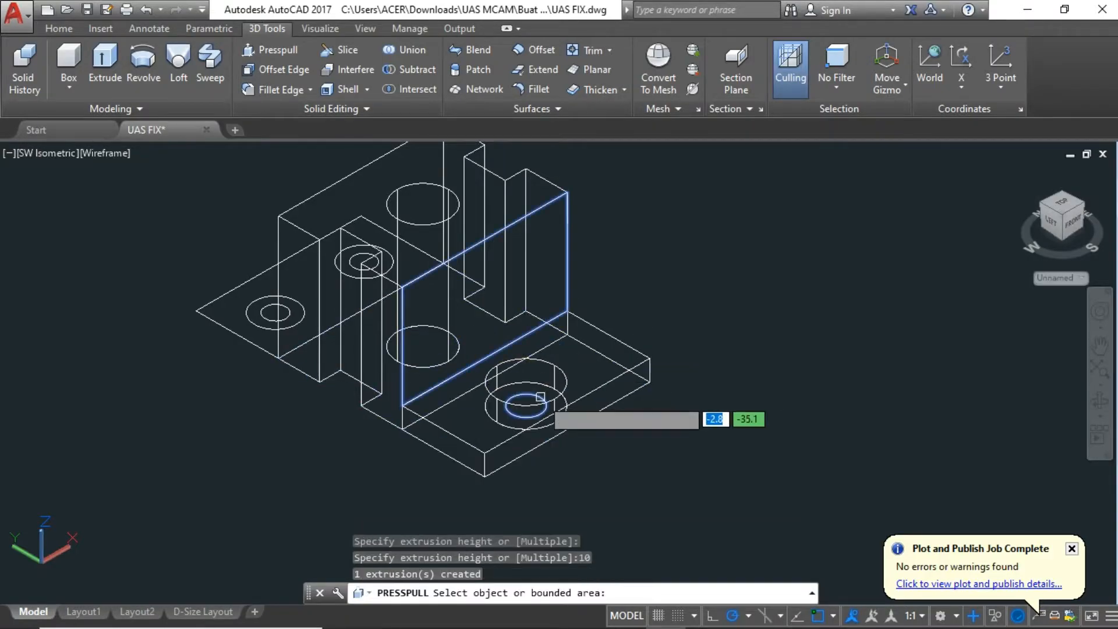
left_click(524, 406)
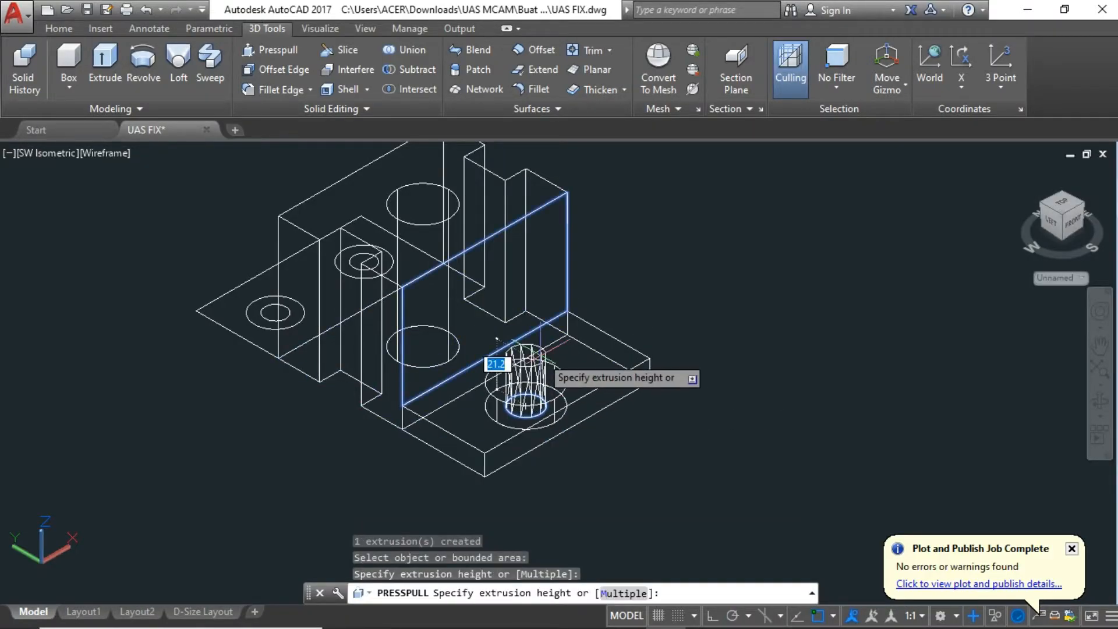
key("Escape")
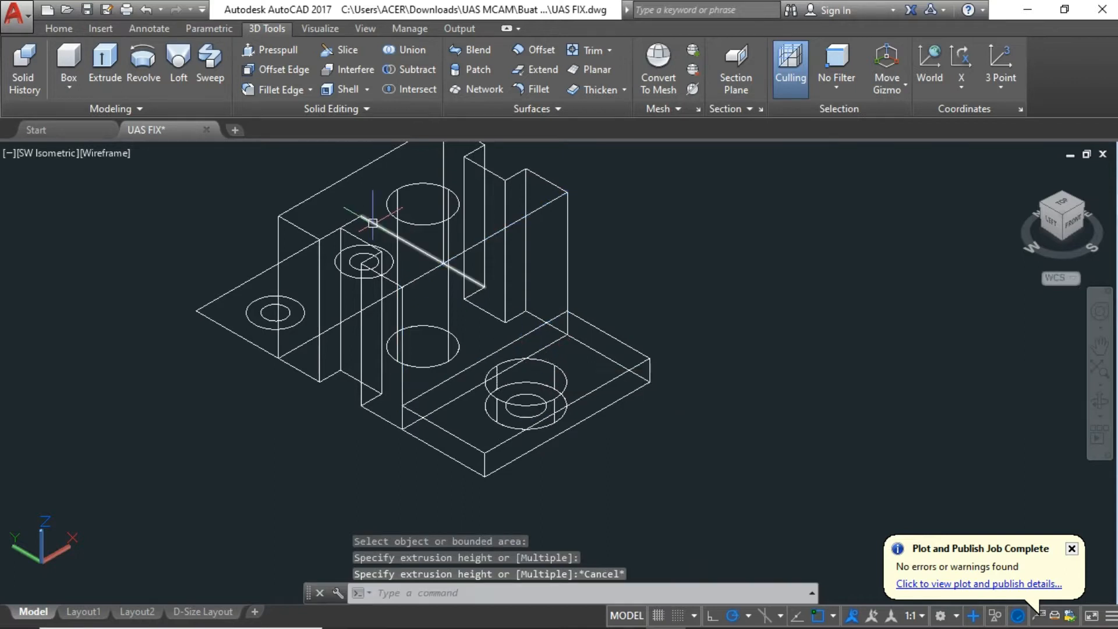
Step: Extrude the concentric 14 mm and 28 mm circles in the single-hole end plate to a height of 15 mm
type("ext")
key("Return")
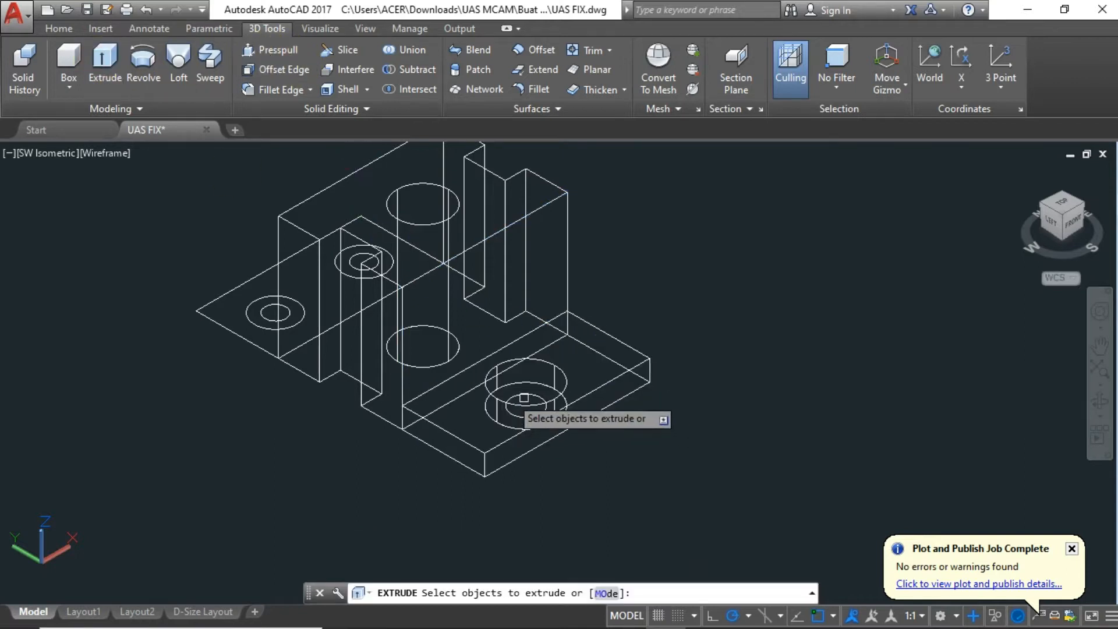
left_click(520, 390)
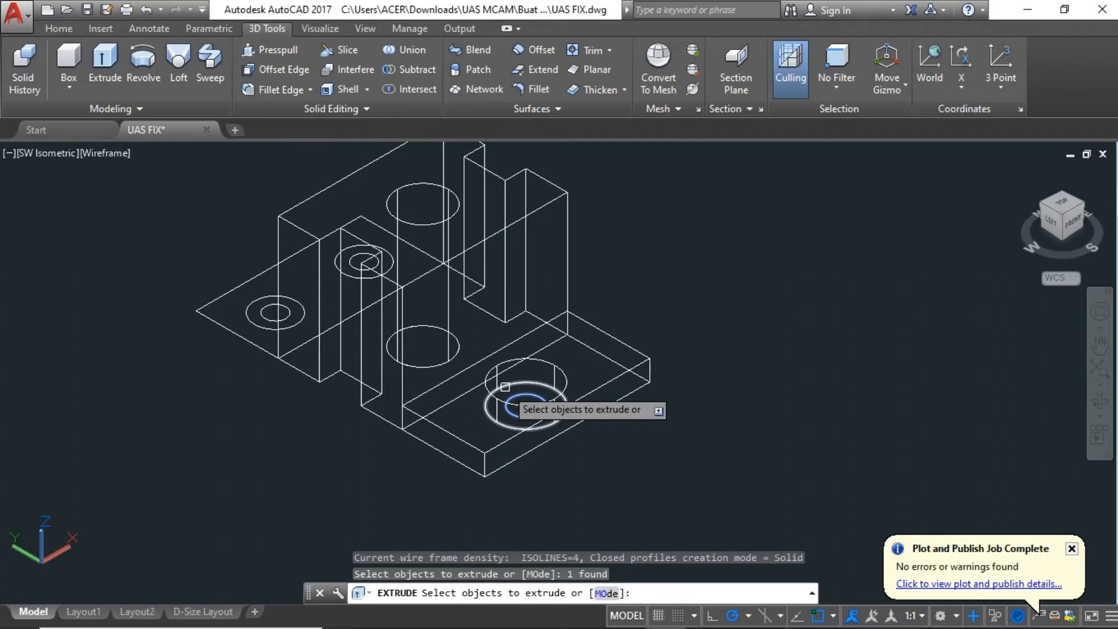
left_click(505, 386)
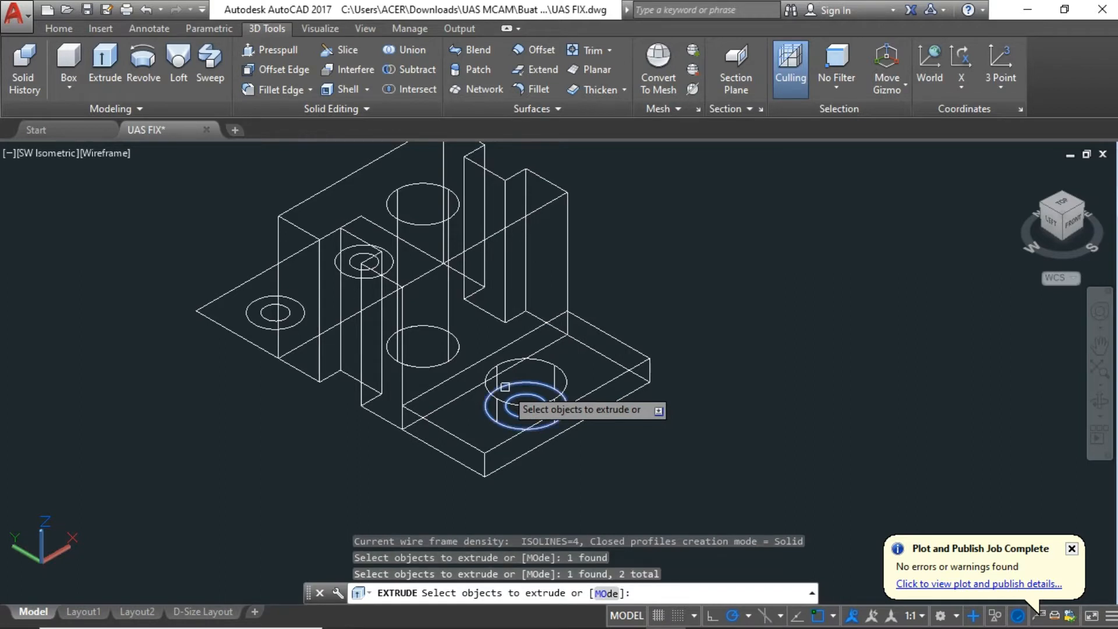
key("Return")
type("15")
key("Return")
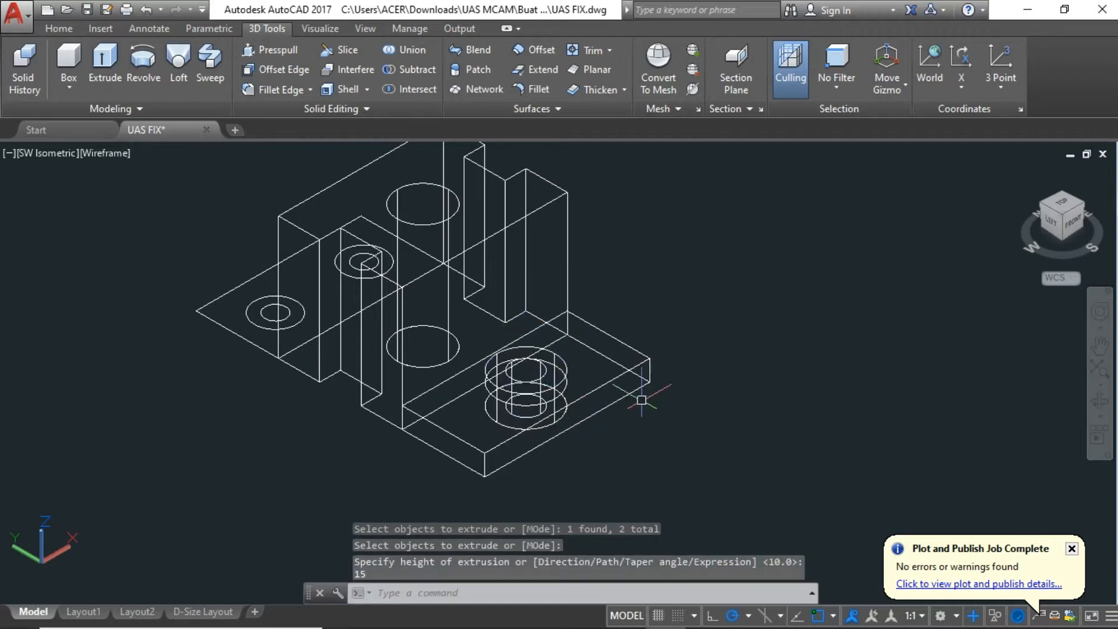
Step: Extrude both pairs of concentric circles at the opposite end of the part to a height of 15 mm
middle_click_drag(216, 500, 299, 493, "shift")
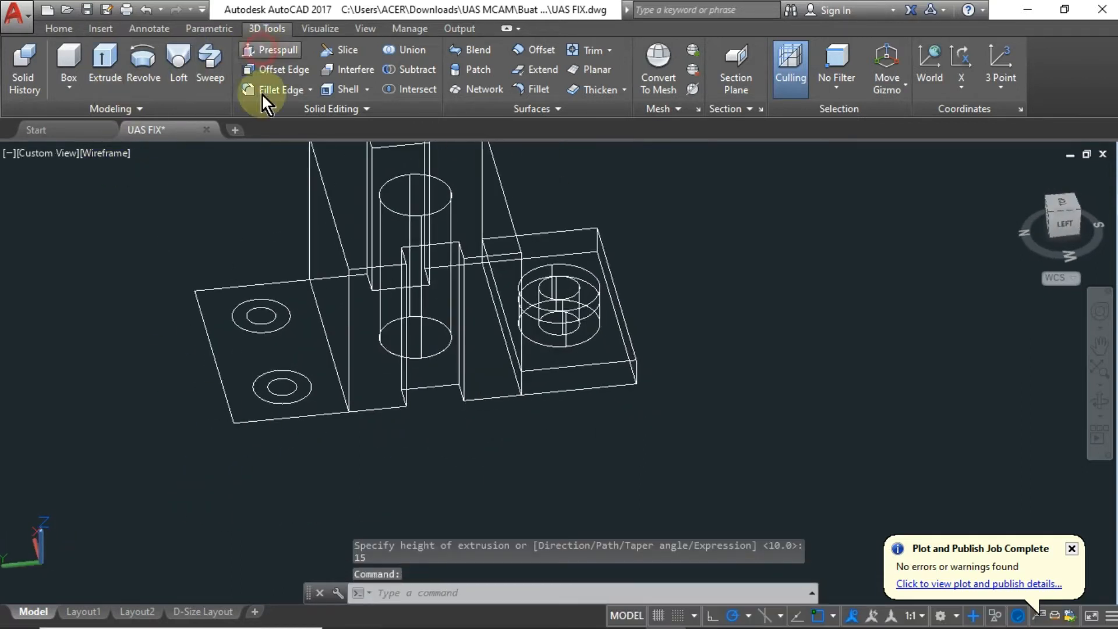
key("Return")
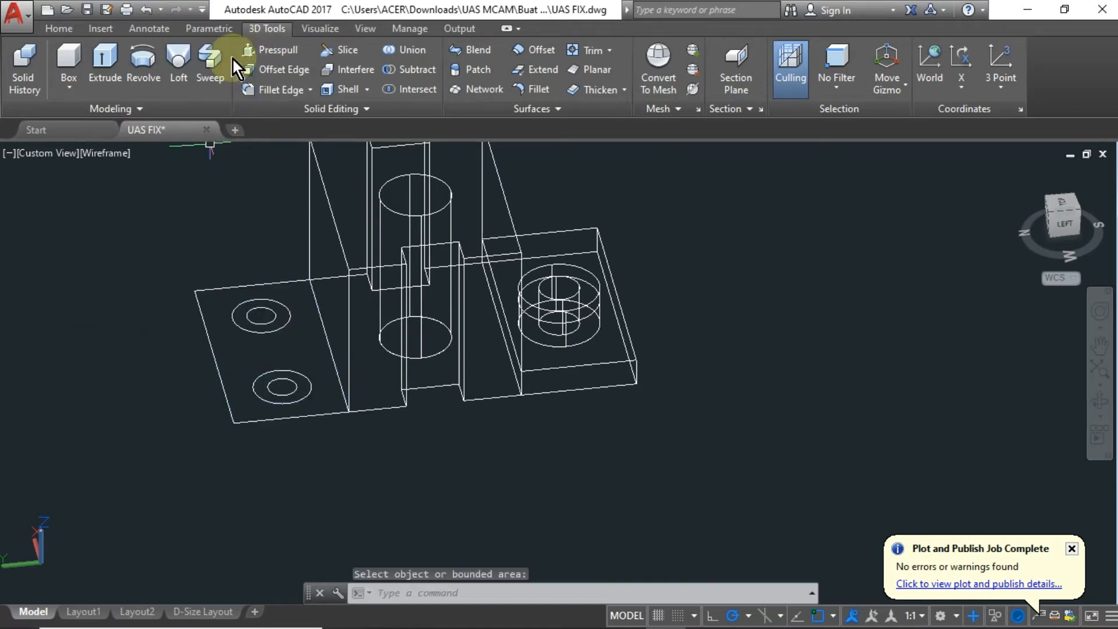
left_click(105, 58)
left_click(265, 323)
left_click(267, 332)
left_click(276, 370)
key("Return")
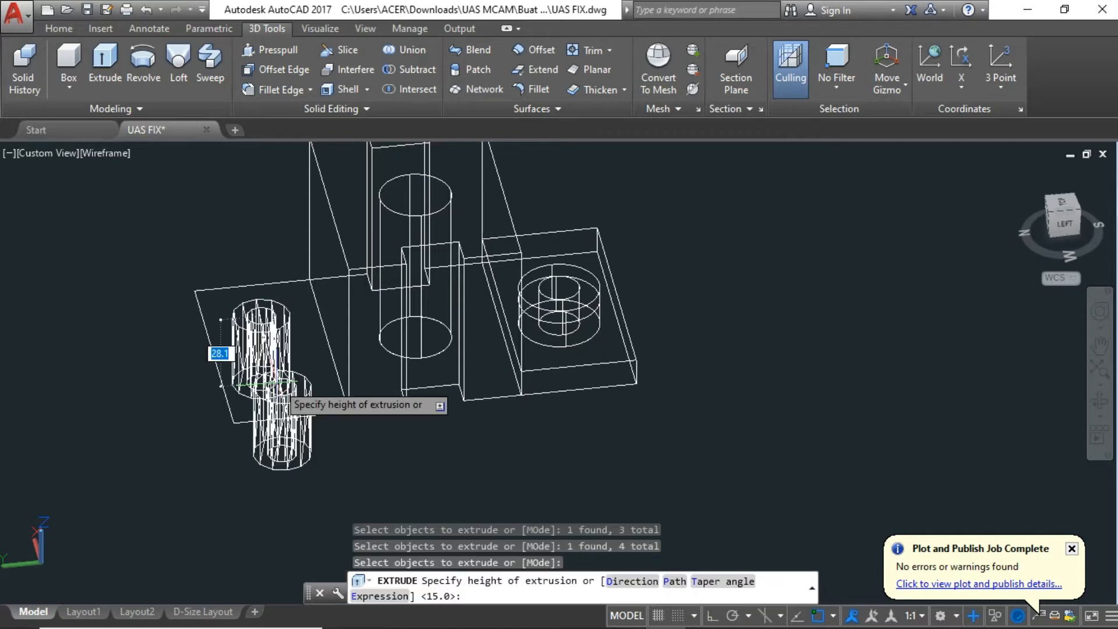
left_click(279, 278)
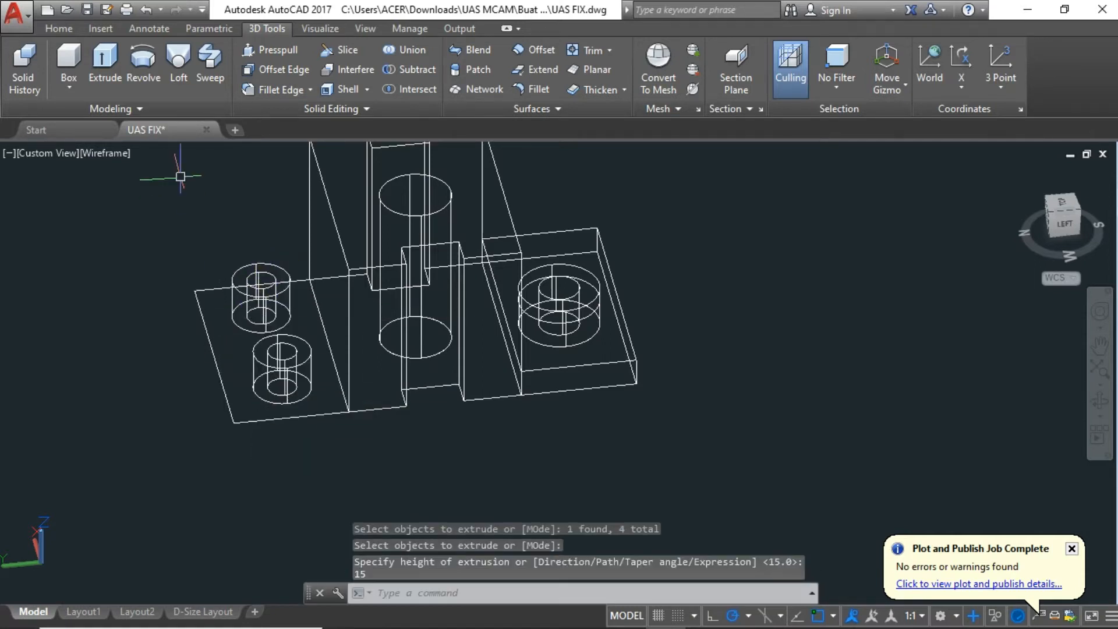
Step: Presspull the end area around the two pairs of concentric circles to a height of 10 mm
left_click(250, 51)
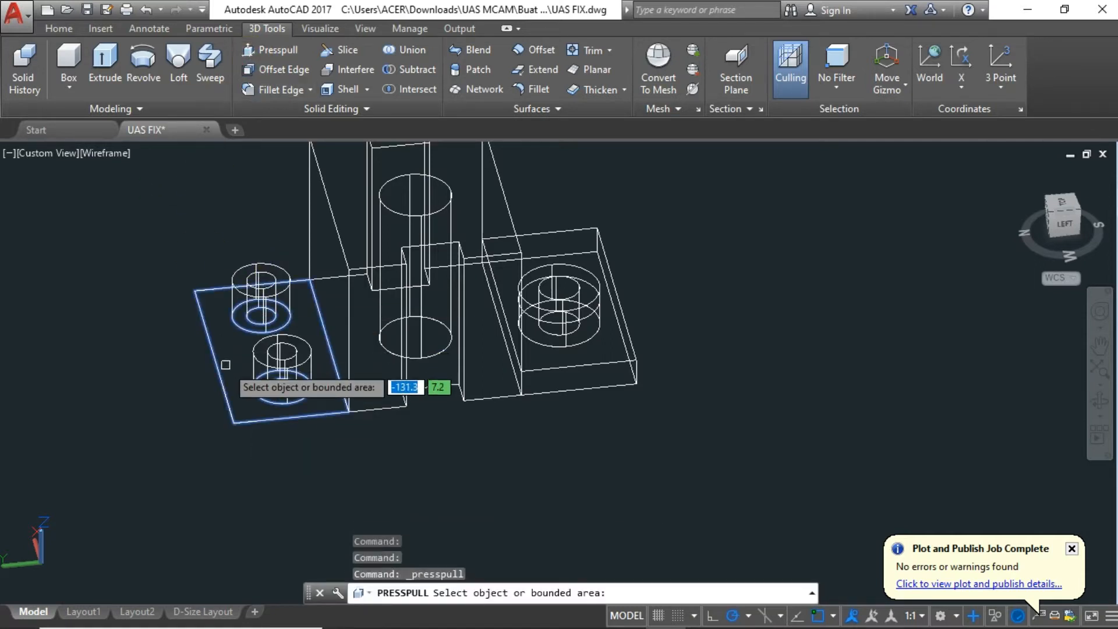
left_click(231, 330)
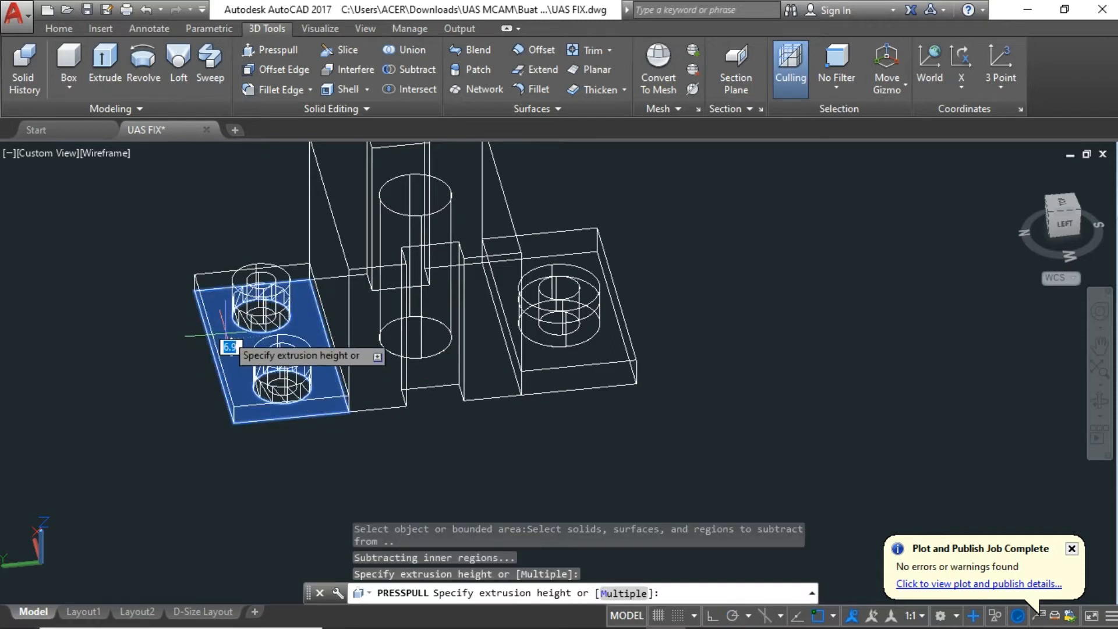
type("10")
key("Return")
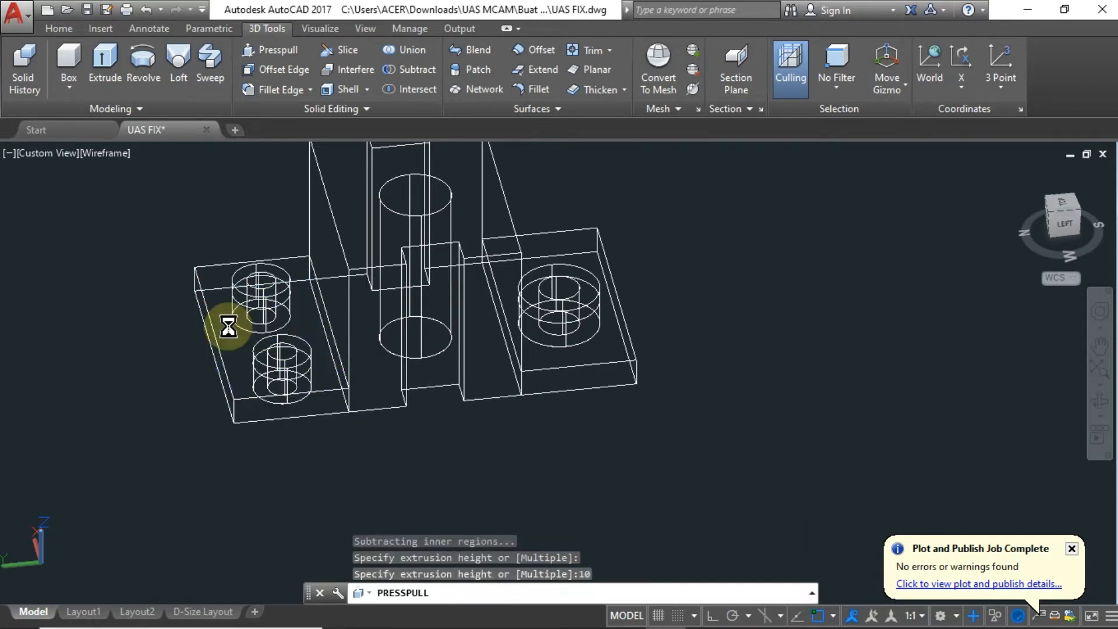
key("Return")
Step: Set the visual style to Realistic and subtract the two inner cylinders from the two-hole end plate and its outer cylinders
left_click(111, 154)
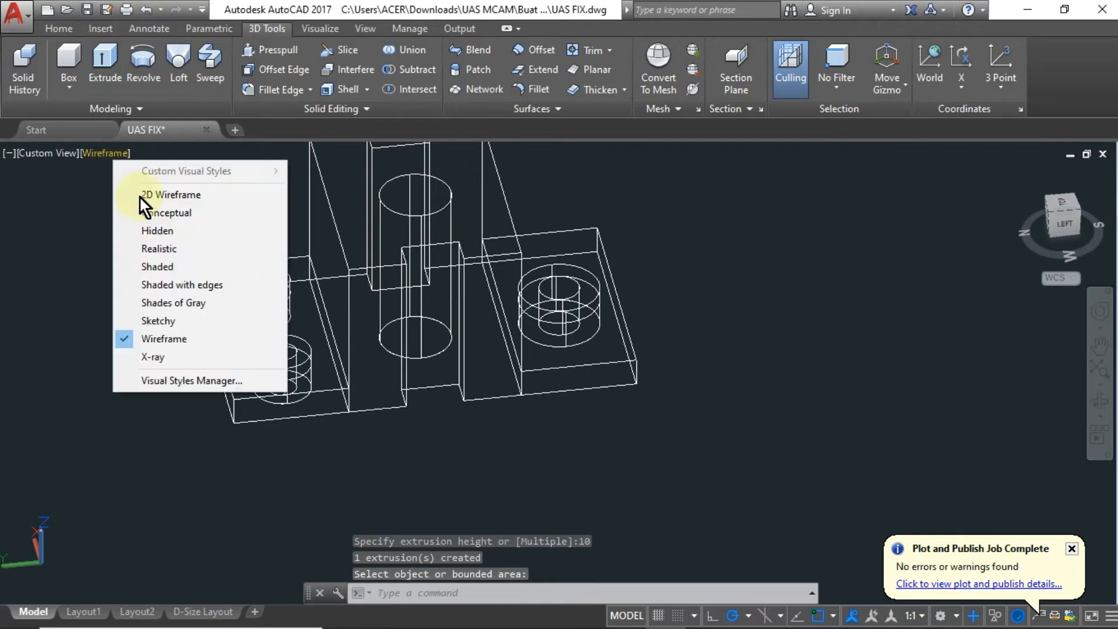
left_click(166, 253)
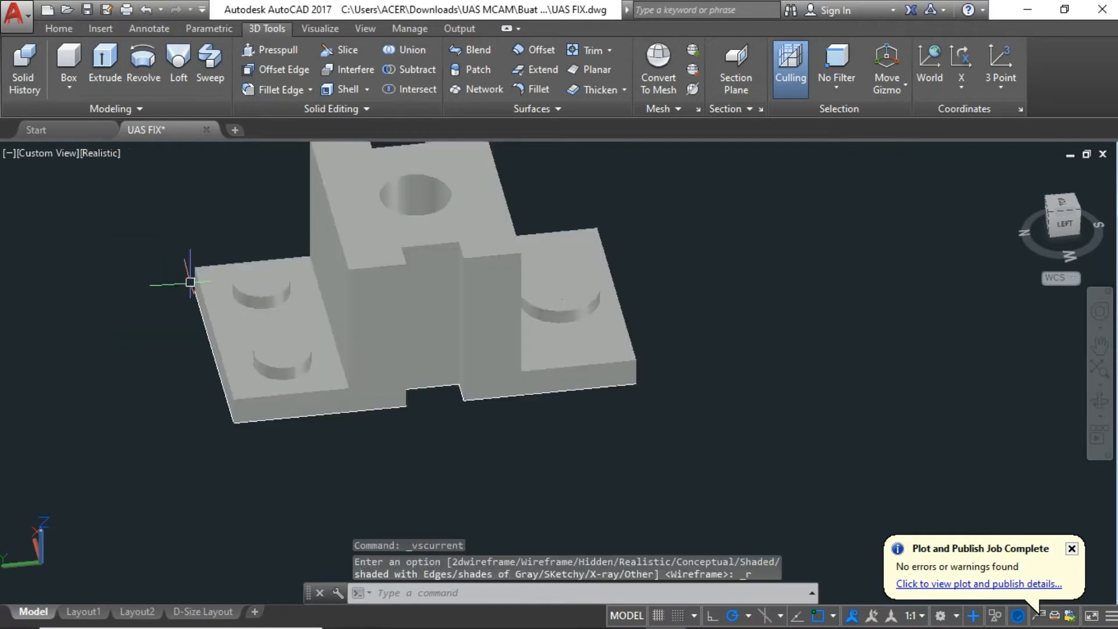
left_click(390, 74)
left_click(281, 298)
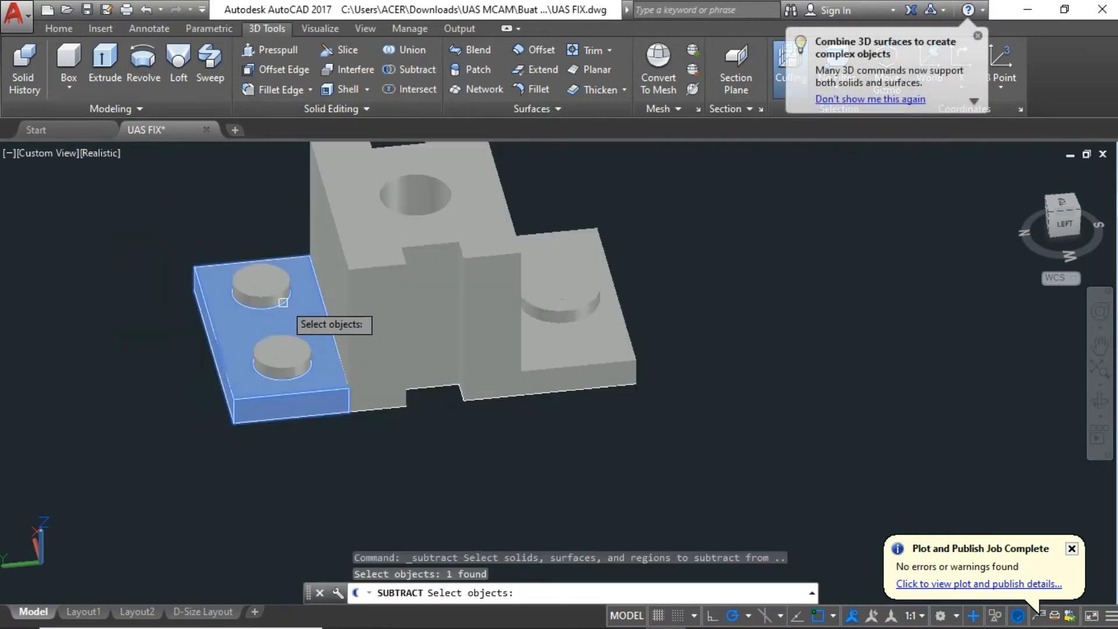
left_click(281, 297)
left_click(275, 375)
key("Return")
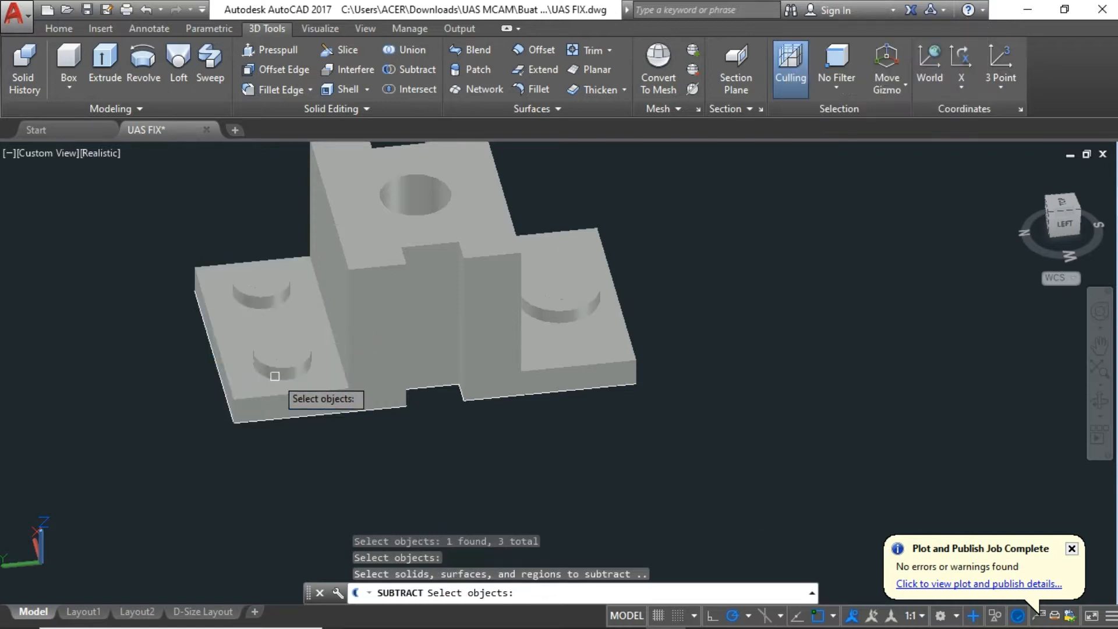
left_click(282, 352)
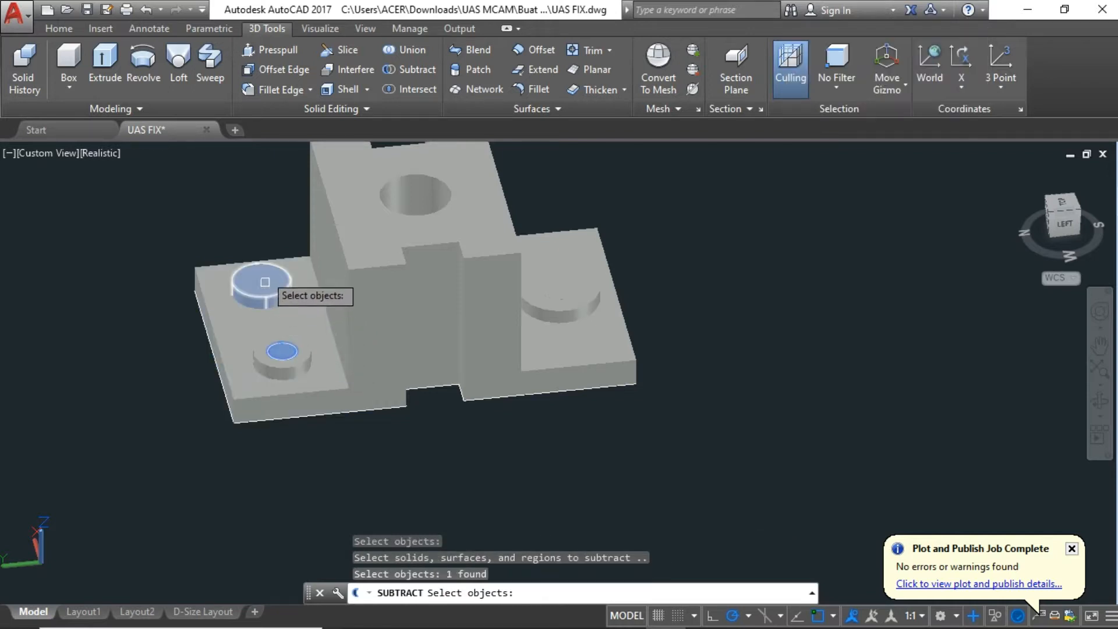
left_click(263, 280)
key("Return")
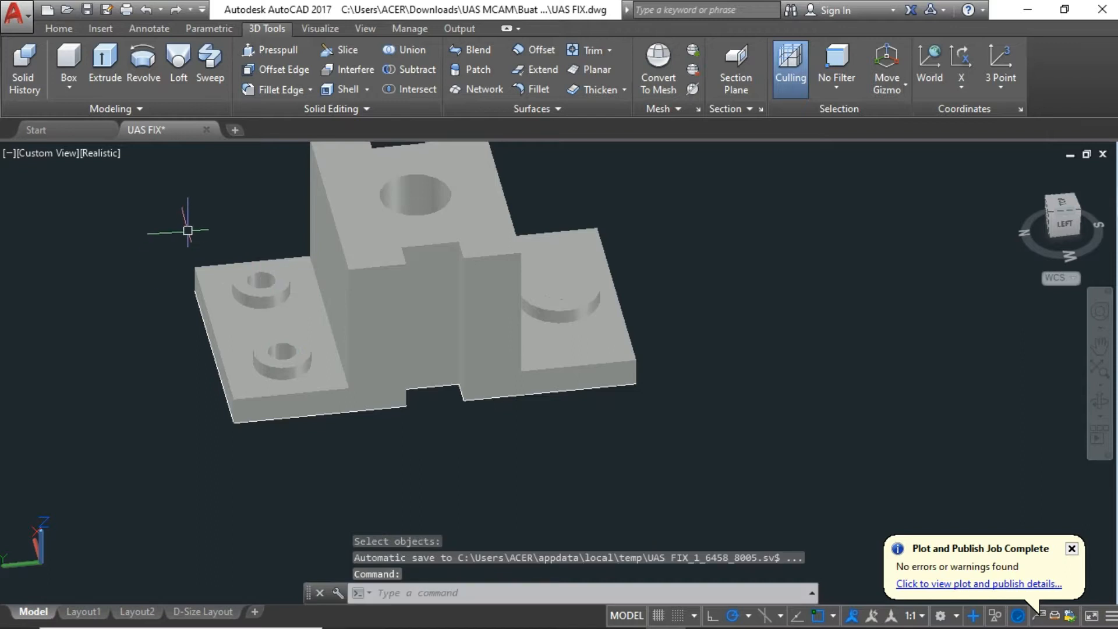
Step: Subtract the inner cylinder from the single-hole end plate and its outer cylinder
scroll(187, 229, "up", 2)
middle_click_drag(187, 229, 210, 308, "shift")
scroll(586, 364, "down", 3)
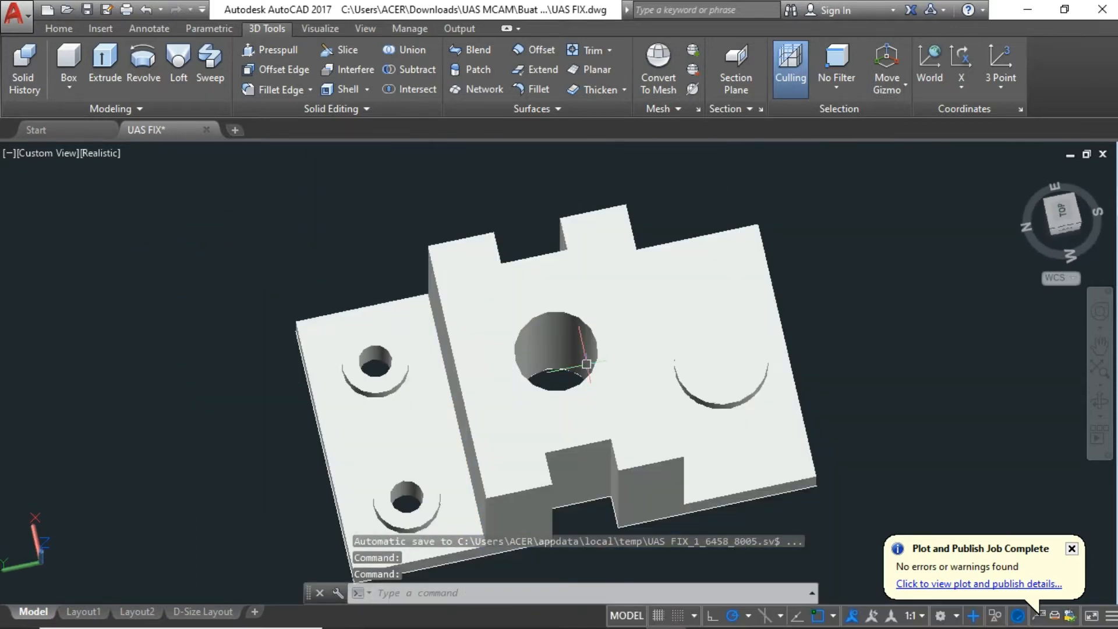
middle_click_drag(950, 448, 727, 379, "shift")
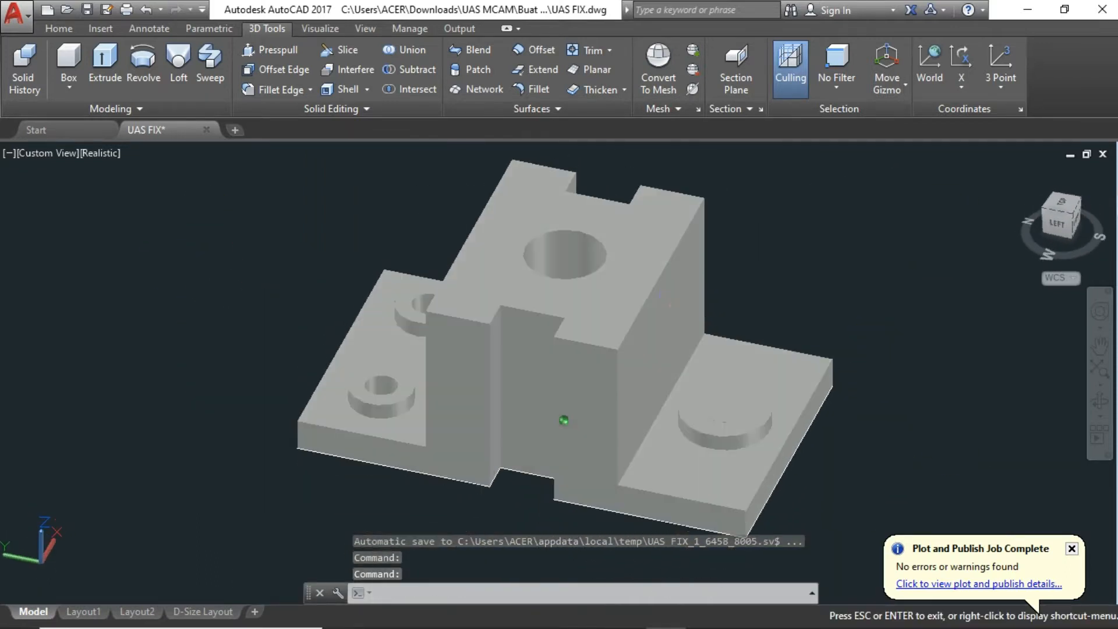
left_click(388, 70)
left_click(696, 466)
left_click(709, 441)
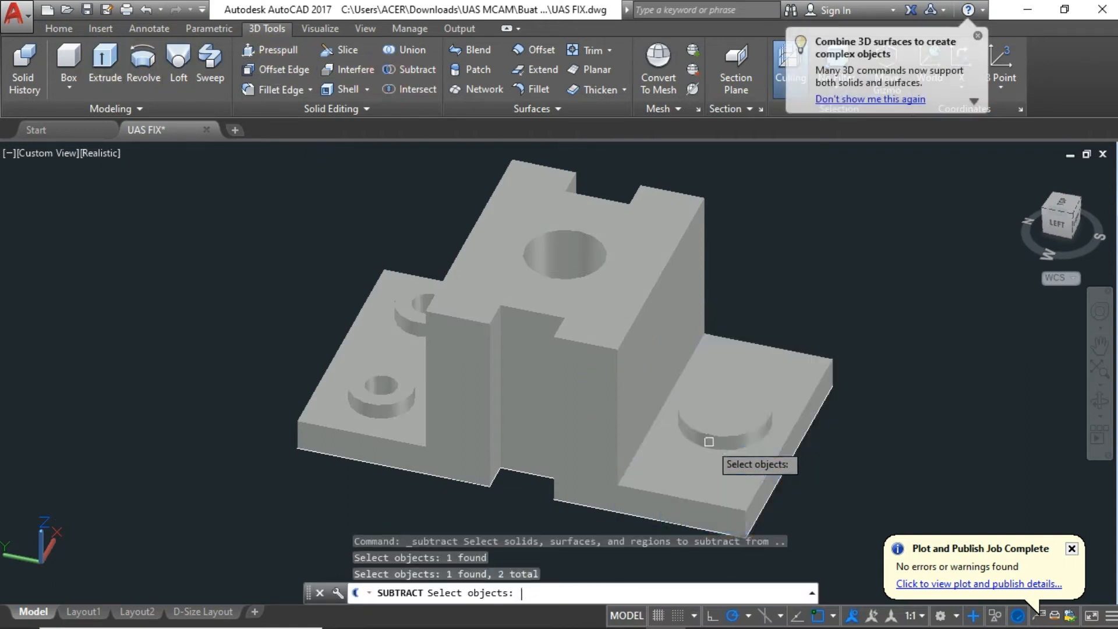
key("Return")
left_click(716, 405)
key("Return")
middle_click_drag(881, 274, 826, 288, "shift")
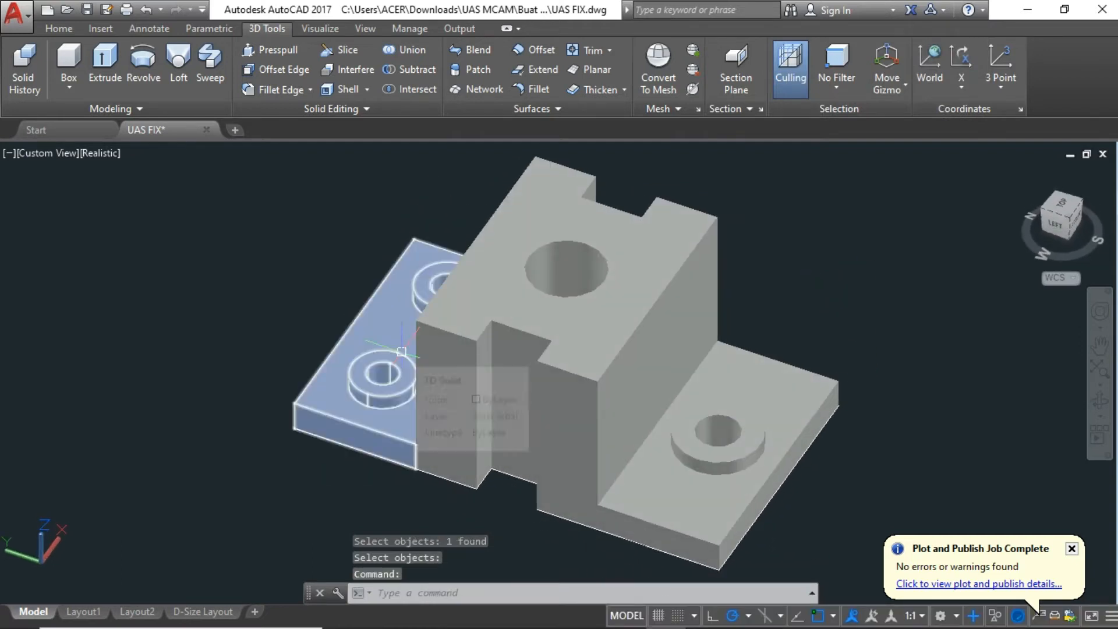
Step: Change the view to SW Isometric and the visual style to Wireframe
left_click(64, 154)
left_click(117, 303)
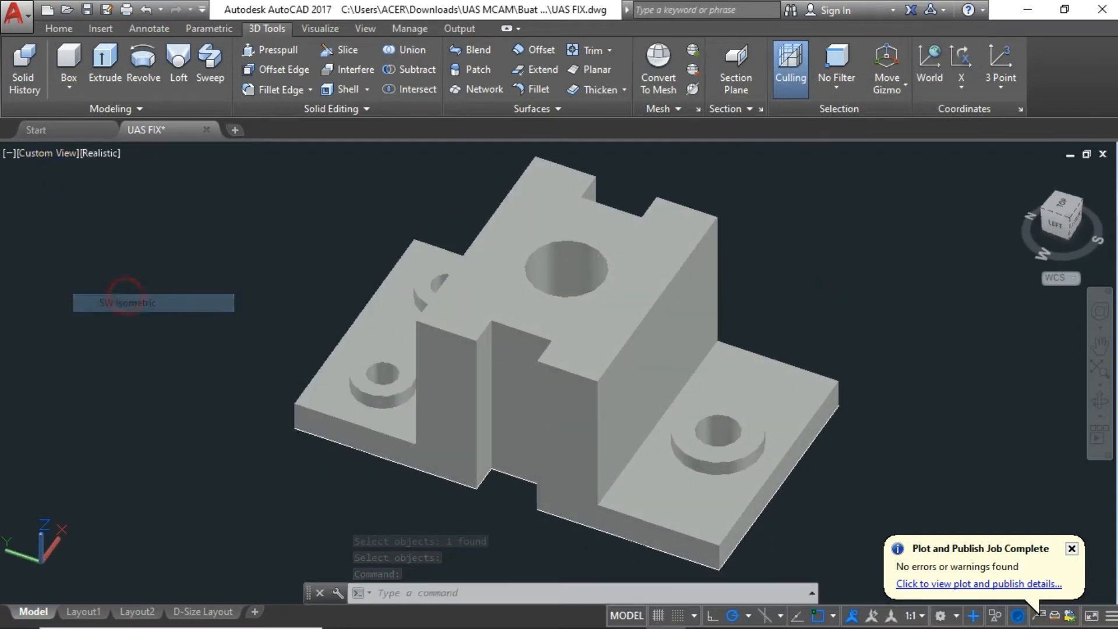
scroll(685, 346, "up", 3)
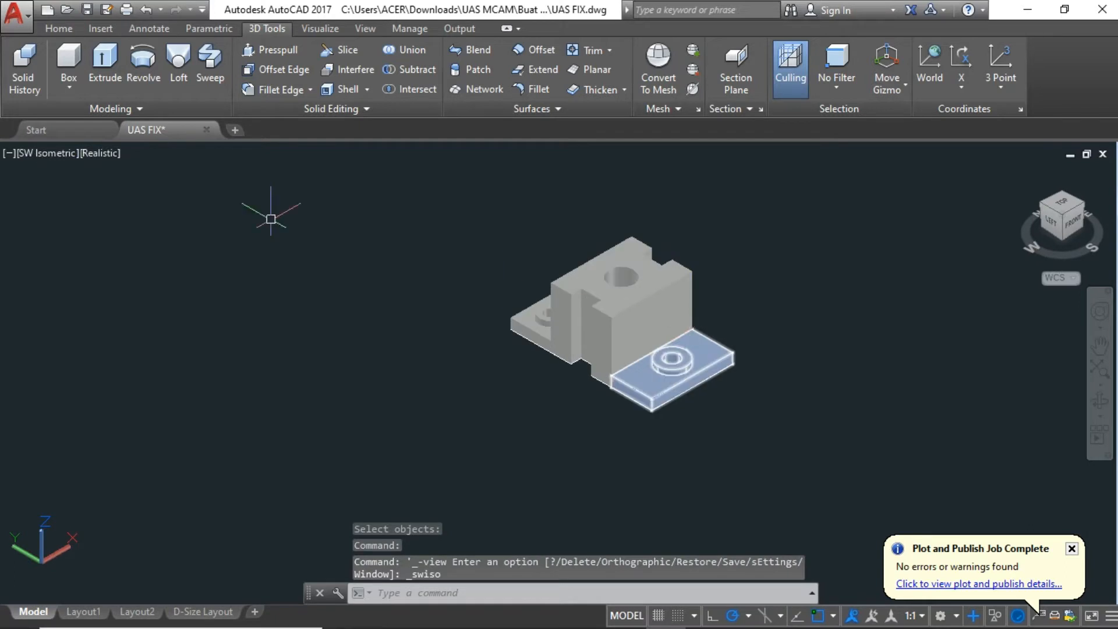
left_click(100, 153)
left_click(149, 338)
scroll(753, 335, "up", 4)
scroll(753, 338, "down", 3)
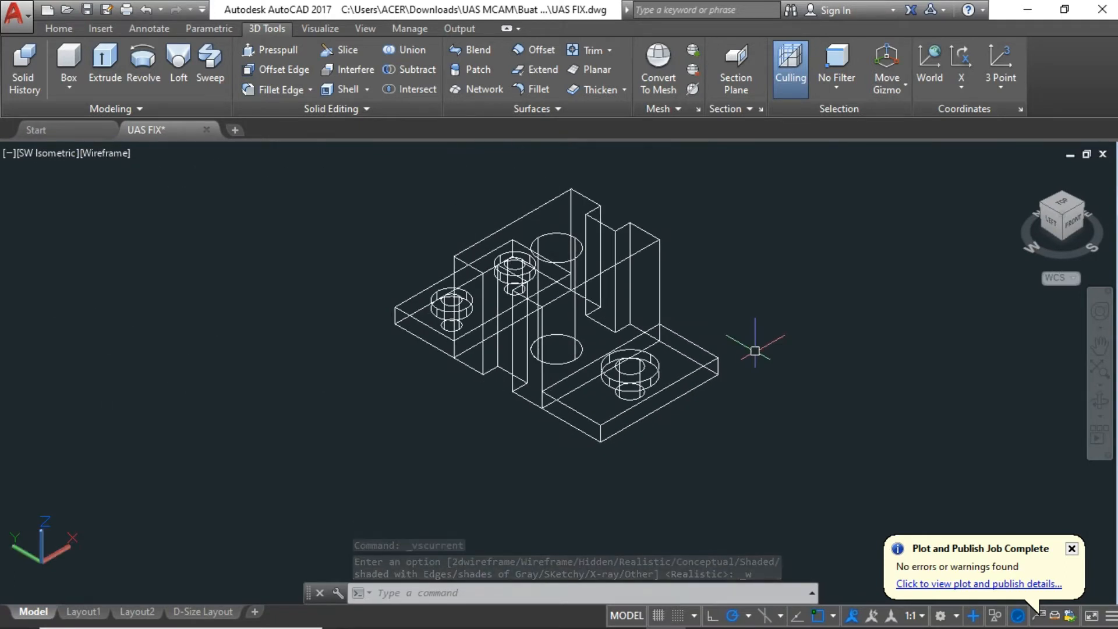
scroll(755, 351, "up", 2)
Step: Set the UCS to the Left orientation
type("UCS")
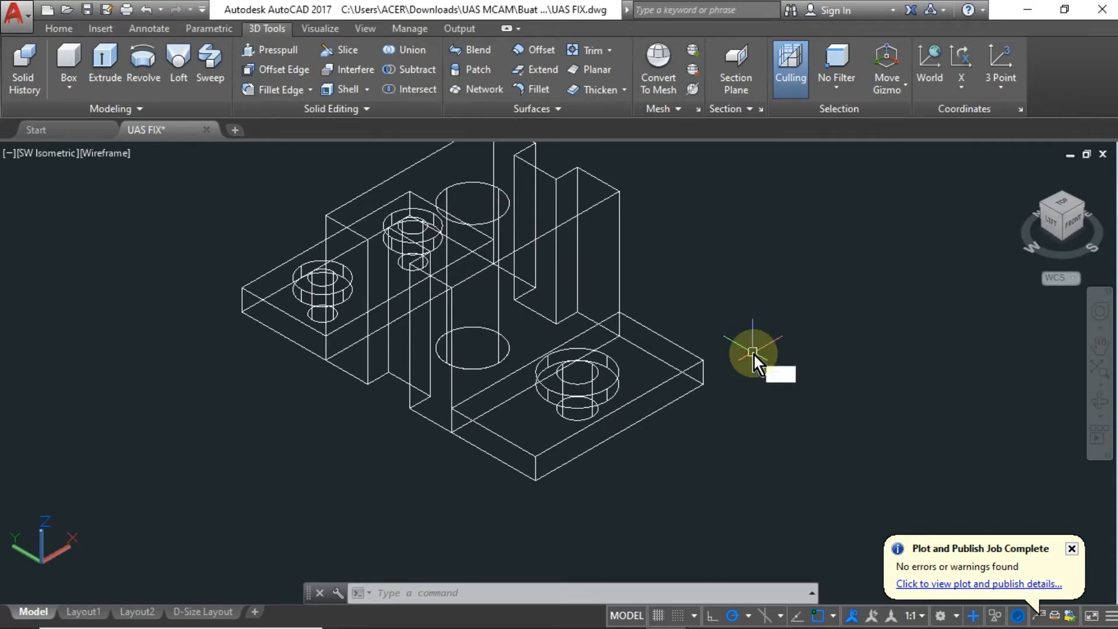
key("Return")
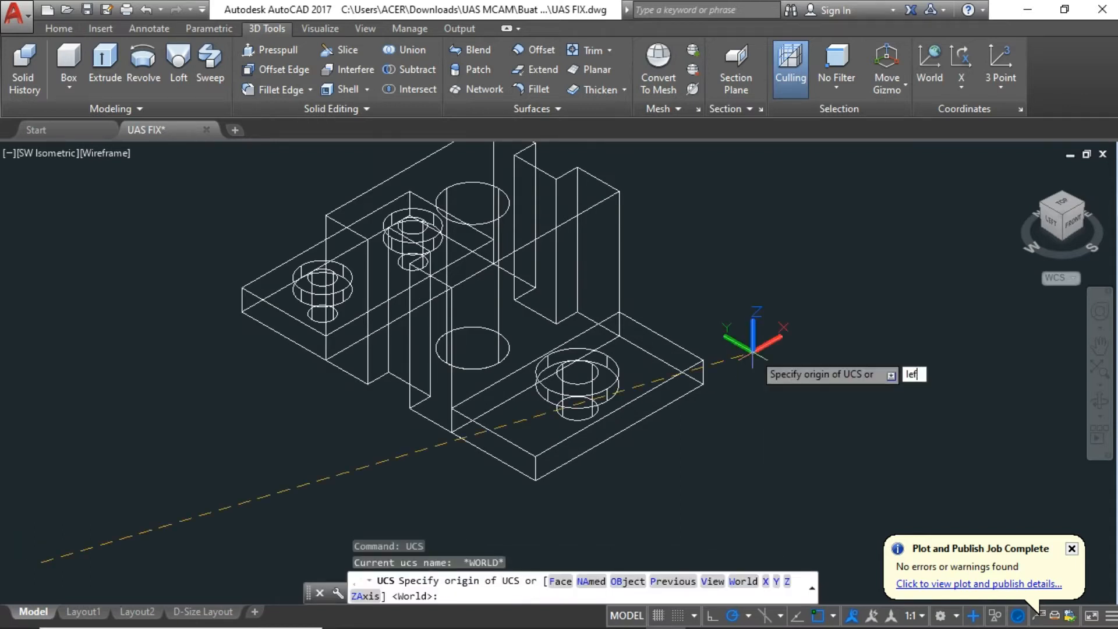
type("left")
key("Return")
Step: Try drawing a line triangle between the middle block's outer edge and the single-hole plate's corner, and undo it with the UCS change
left_click(58, 28)
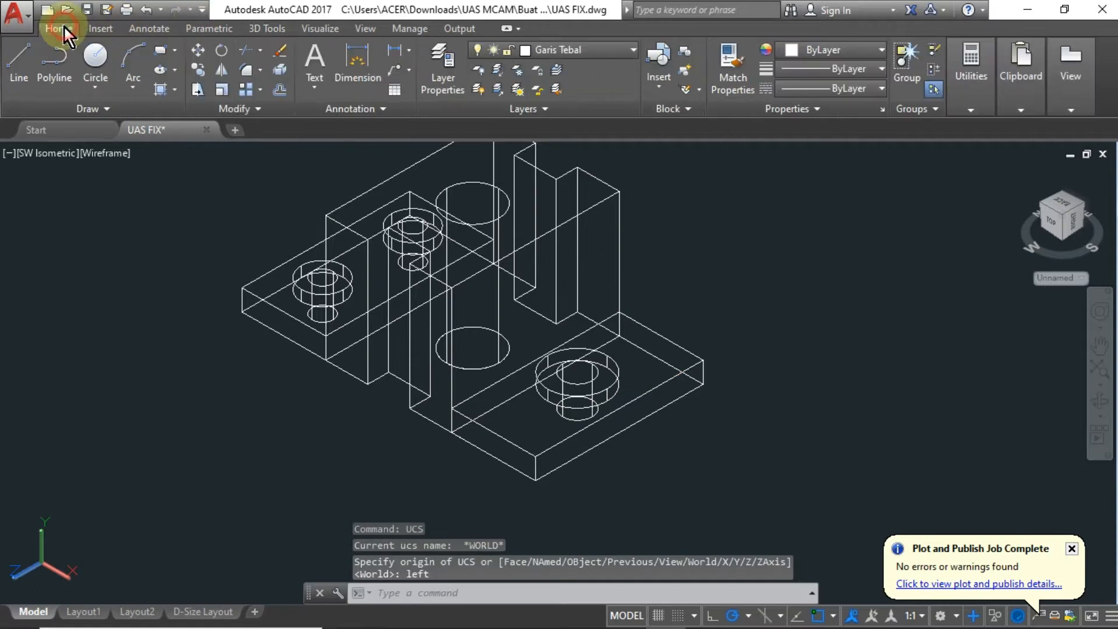
left_click(18, 64)
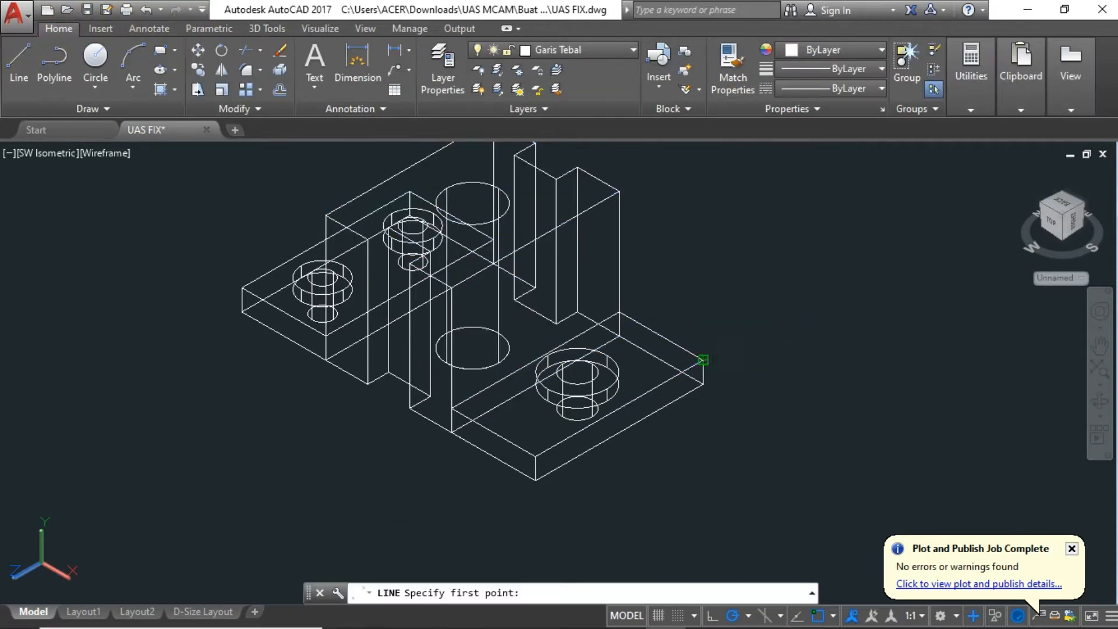
left_click(703, 360)
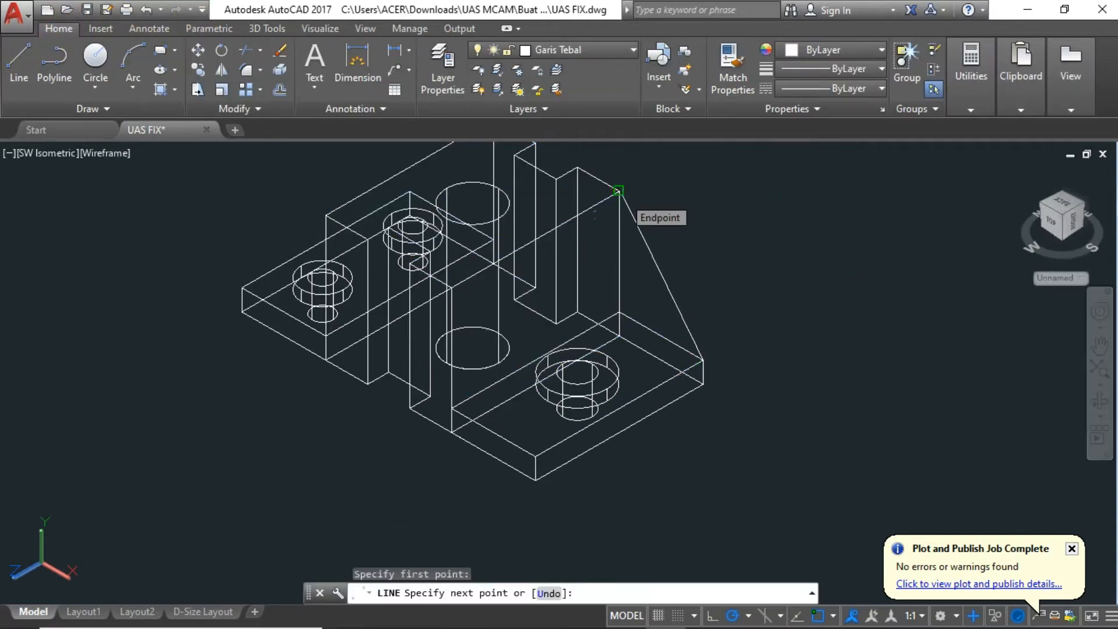
left_click(619, 191)
left_click(619, 315)
left_click(704, 359)
key("Escape")
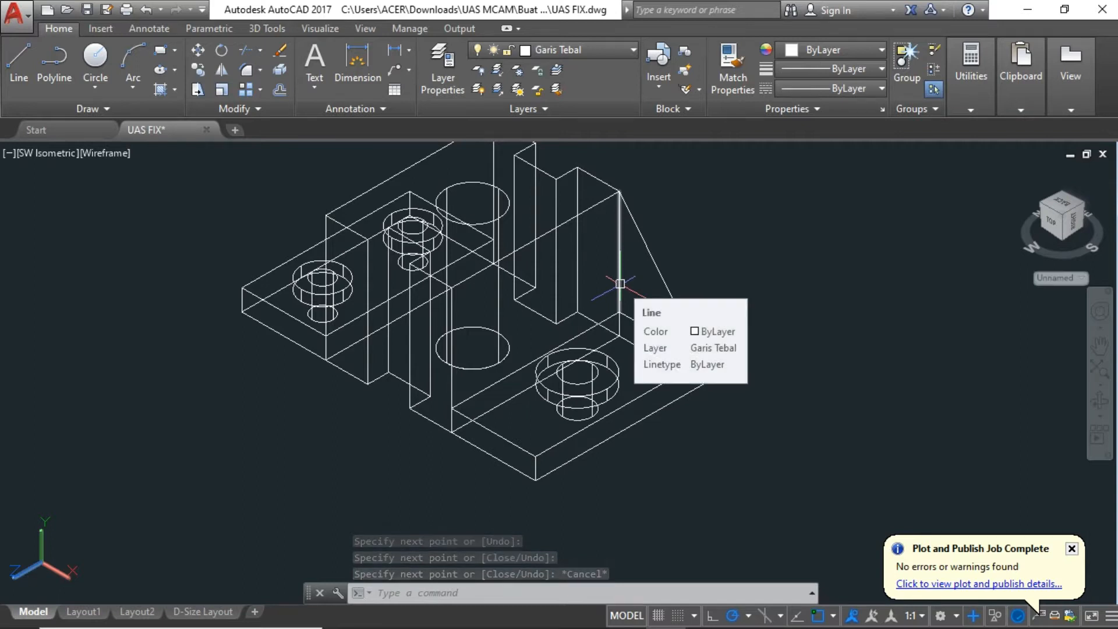
key("ctrl+z")
Step: Try drawing a line triangle from the middle block's outer vertical edge to the single-hole plate's outer corner
left_click(24, 50)
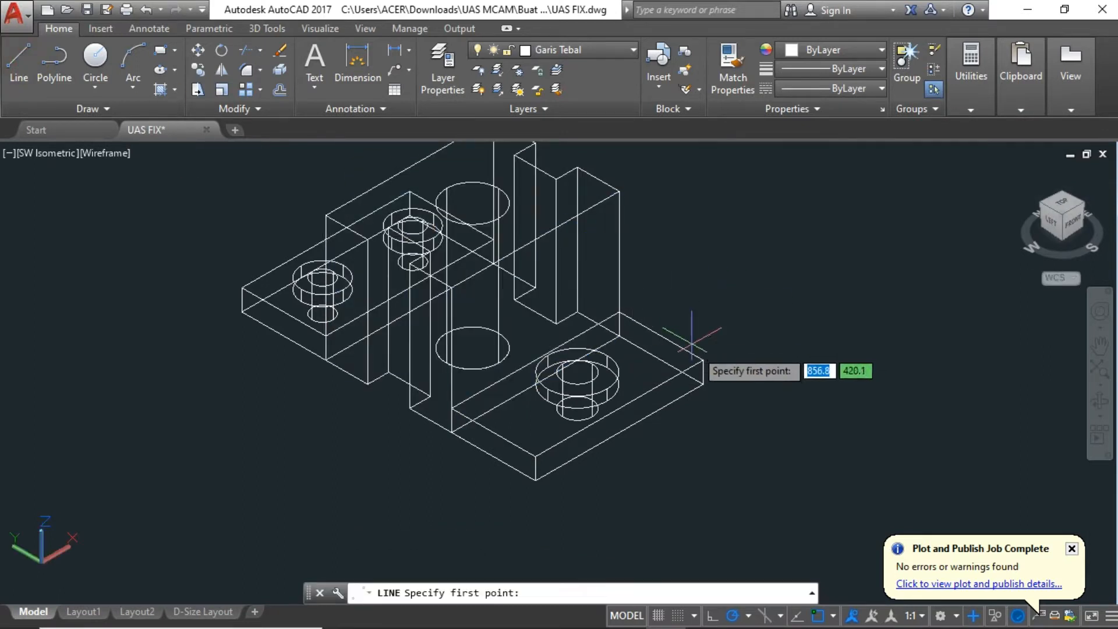
left_click(618, 311)
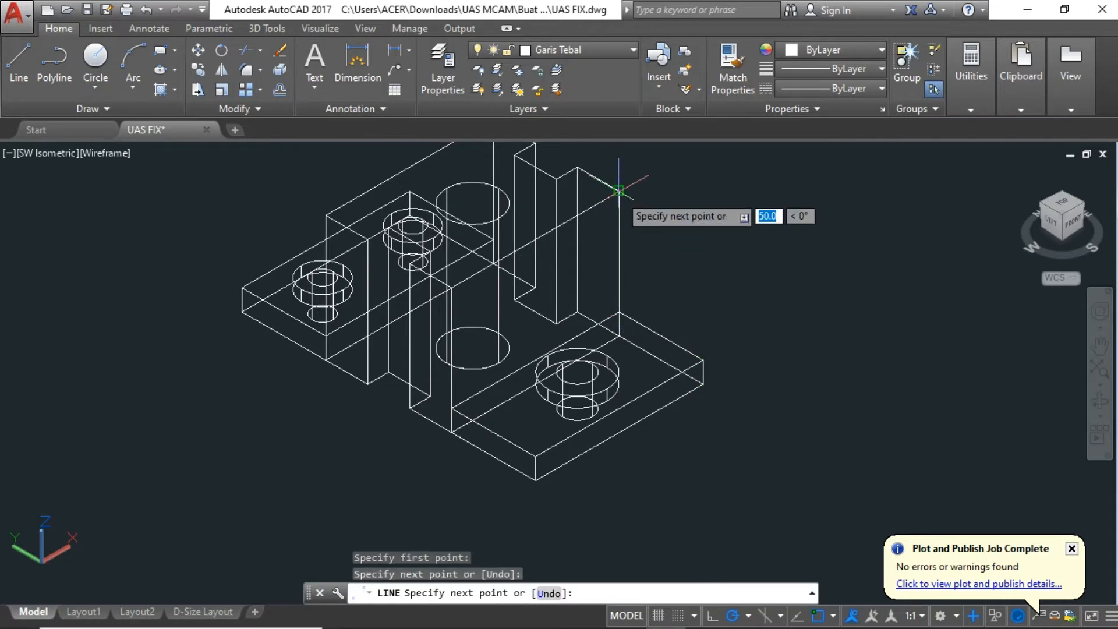
left_click(619, 192)
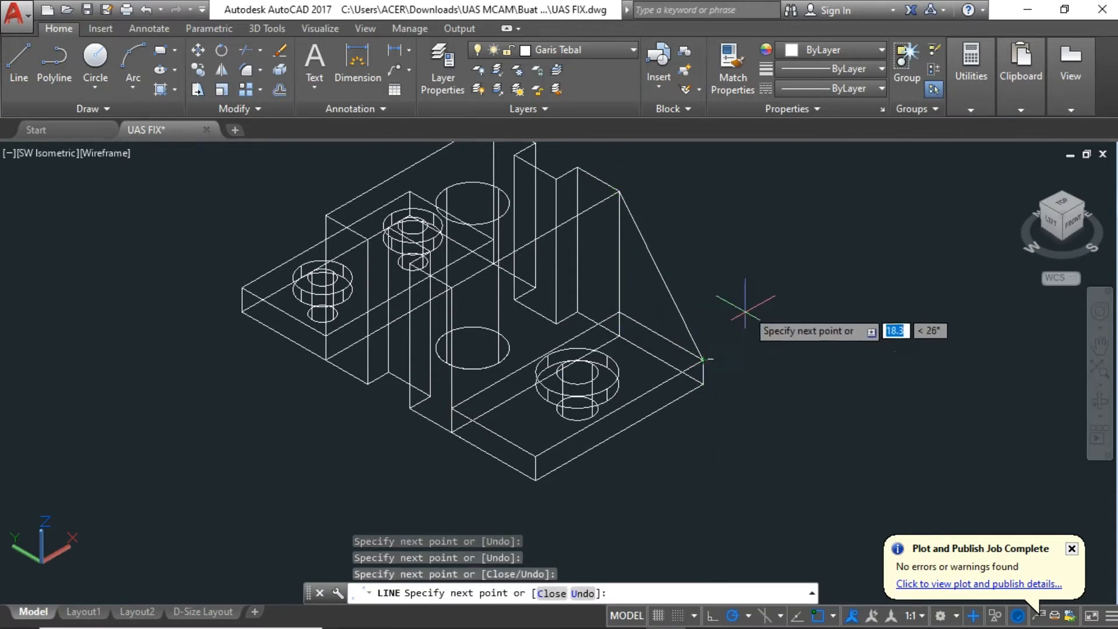
key("Escape")
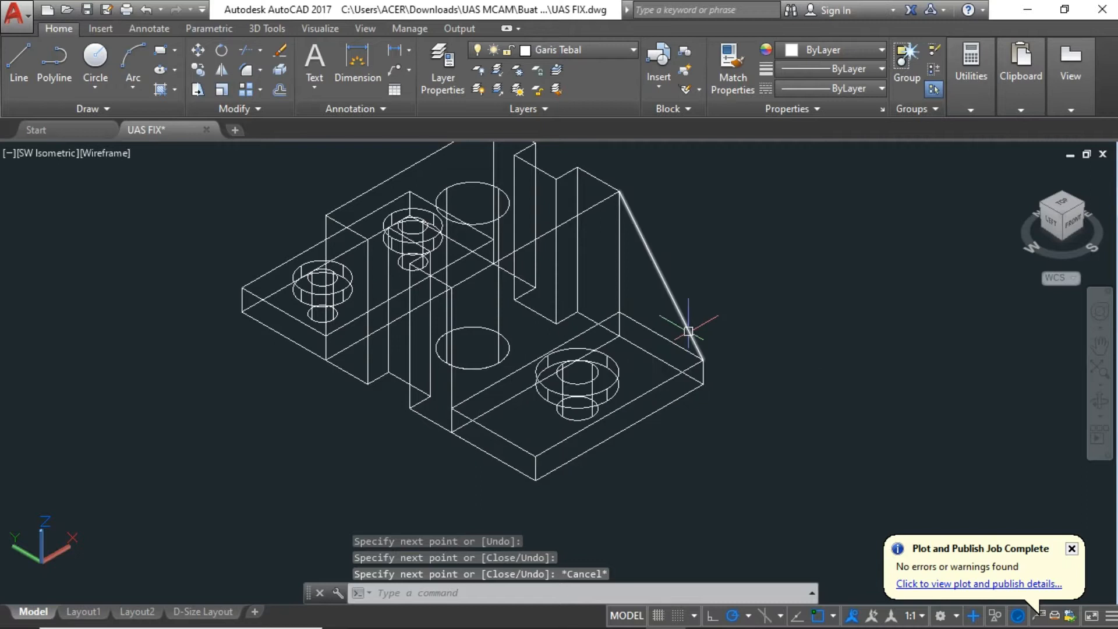
left_click(681, 314)
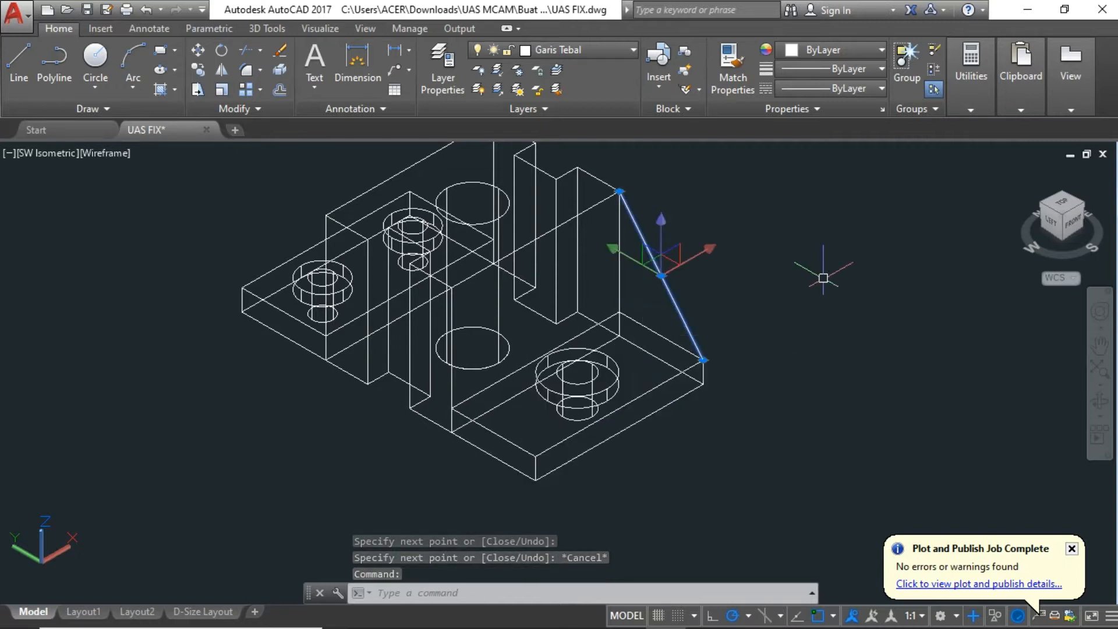
key("Escape")
Step: Try Presspull on the triangle beside the middle block, and undo it together with the triangle's lines
left_click(265, 27)
left_click(271, 50)
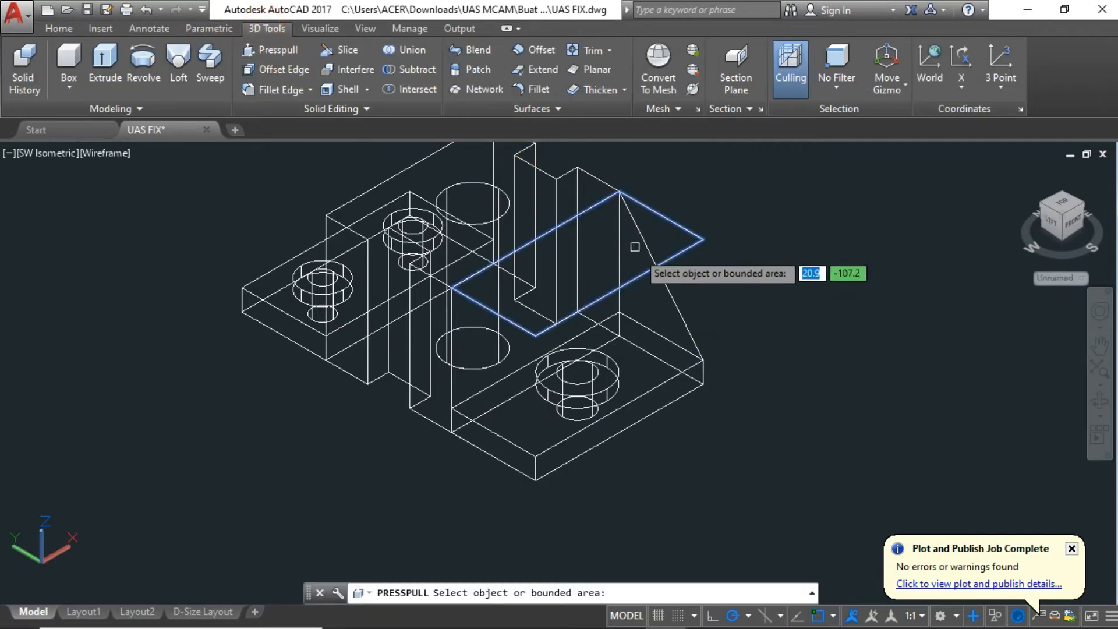
middle_click_drag(749, 341, 487, 383, "shift")
key("ctrl+z")
key("ctrl+z")
key("ctrl+z")
key("ctrl+z")
key("ctrl+z")
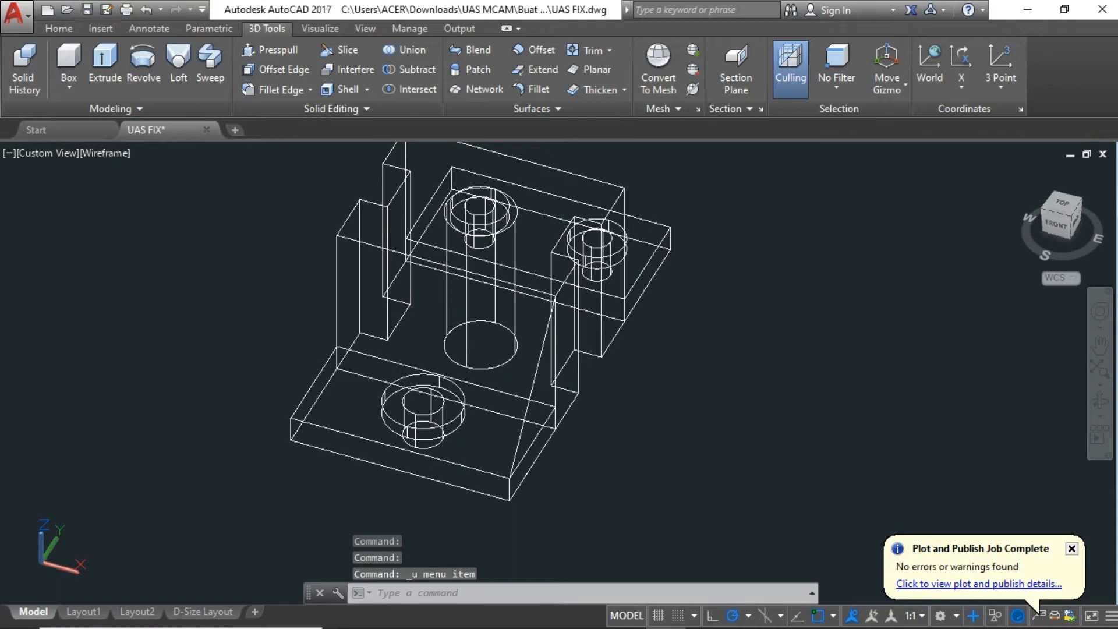
Step: Draw a line triangle along the middle block's outer vertical edge, down to the single-hole plate's outer corner, and along the plate's top edge
scroll(768, 321, "up", 4)
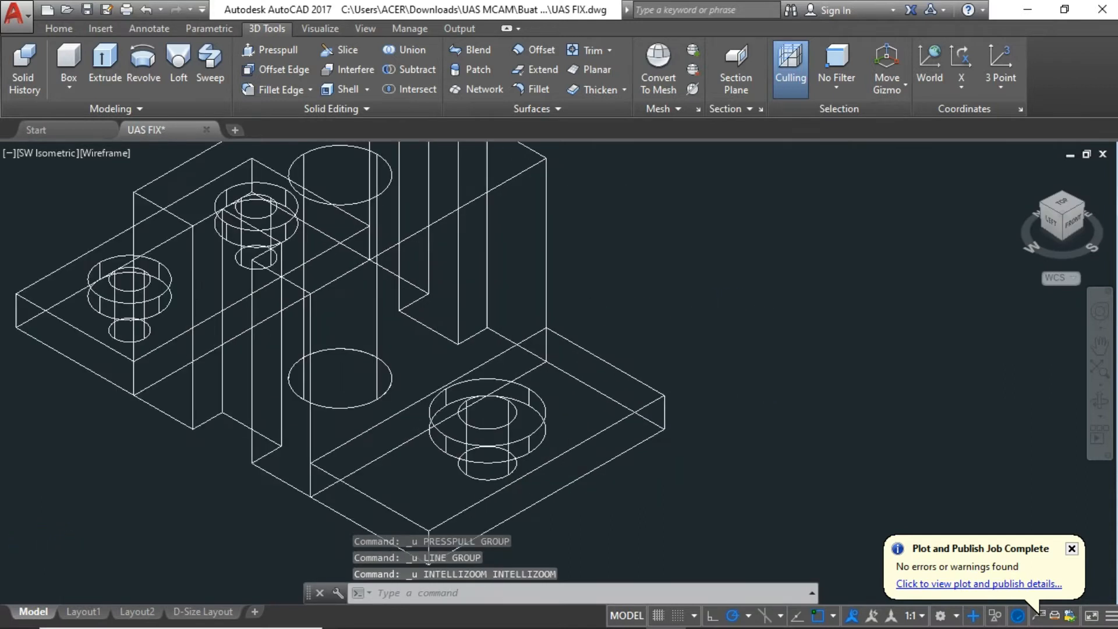
left_click(61, 25)
left_click(30, 58)
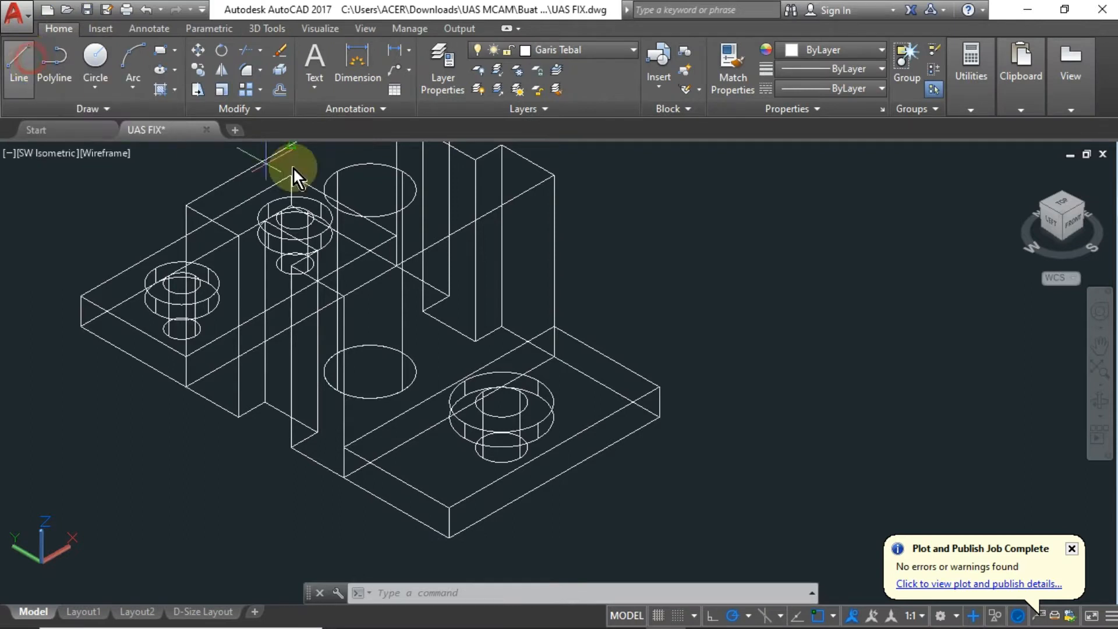
left_click(554, 175)
left_click(659, 389)
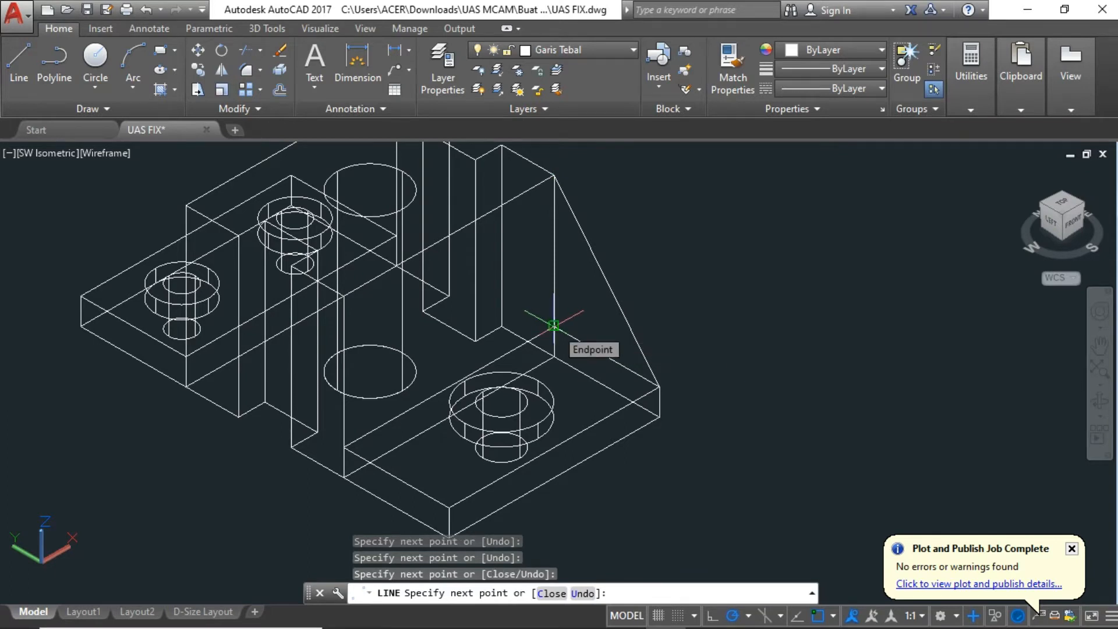
key("Escape")
key("Return")
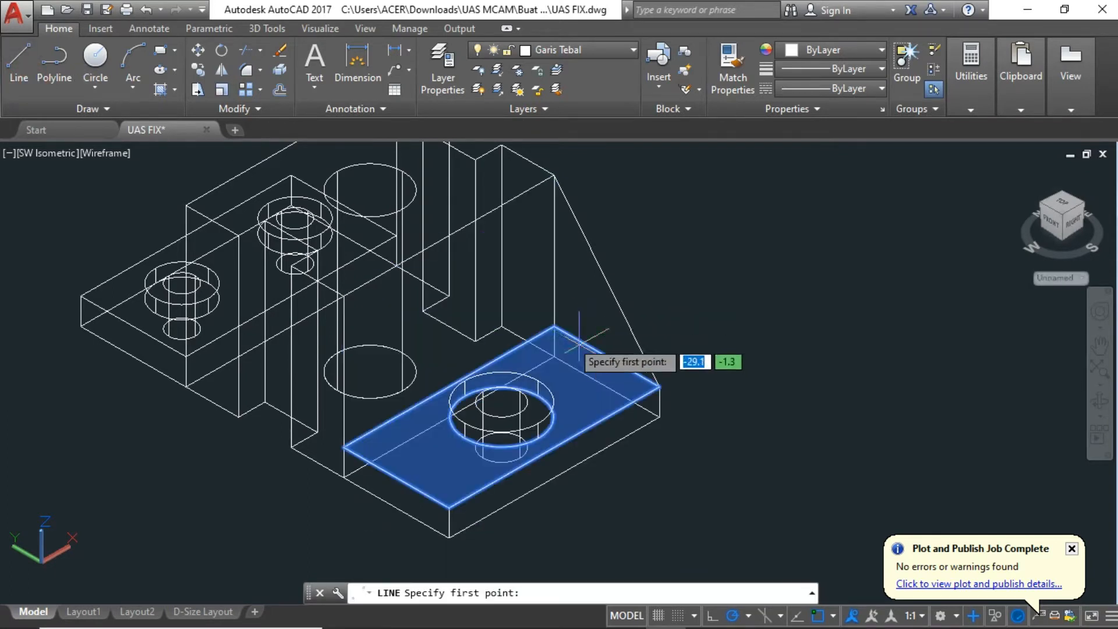
left_click(554, 326)
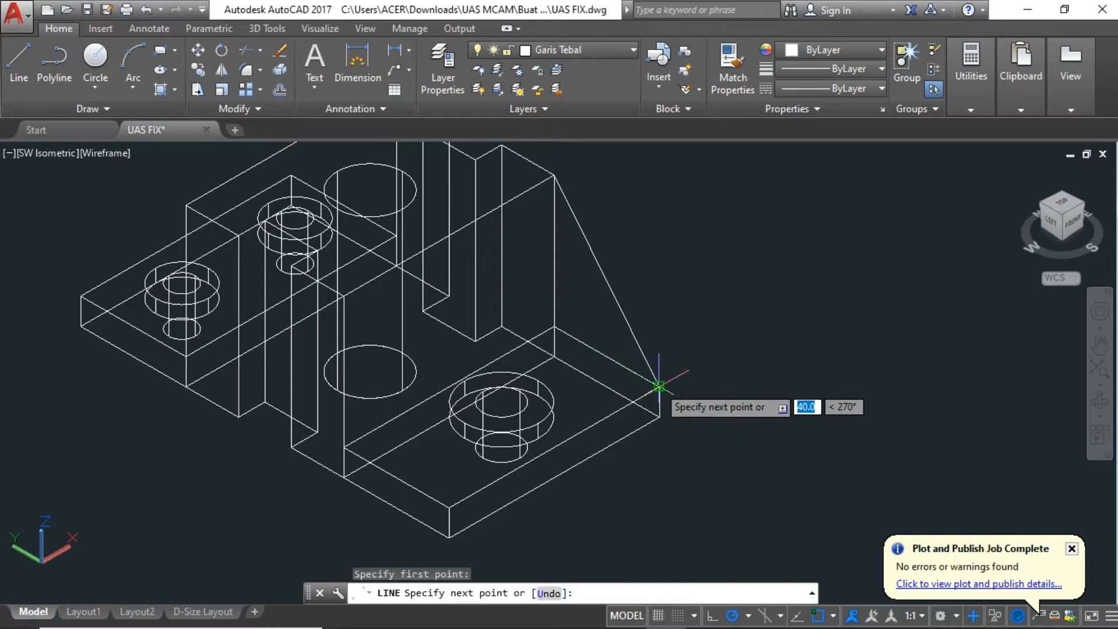
key("Escape")
Step: Join the three lines of the triangle on the single-hole plate into one polyline
left_click(631, 330)
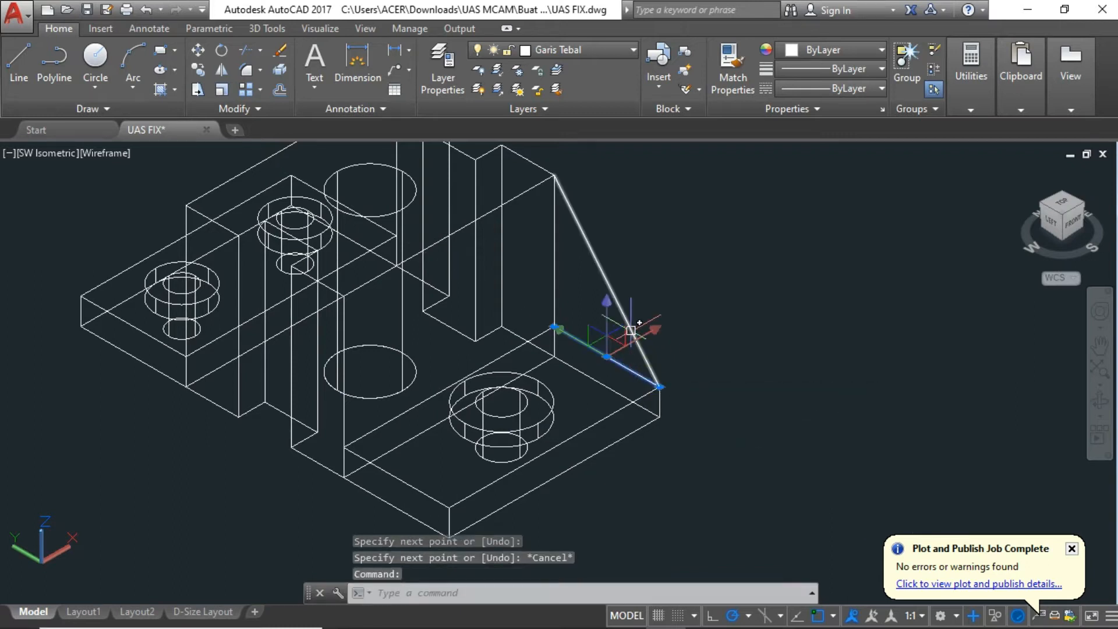
type("J")
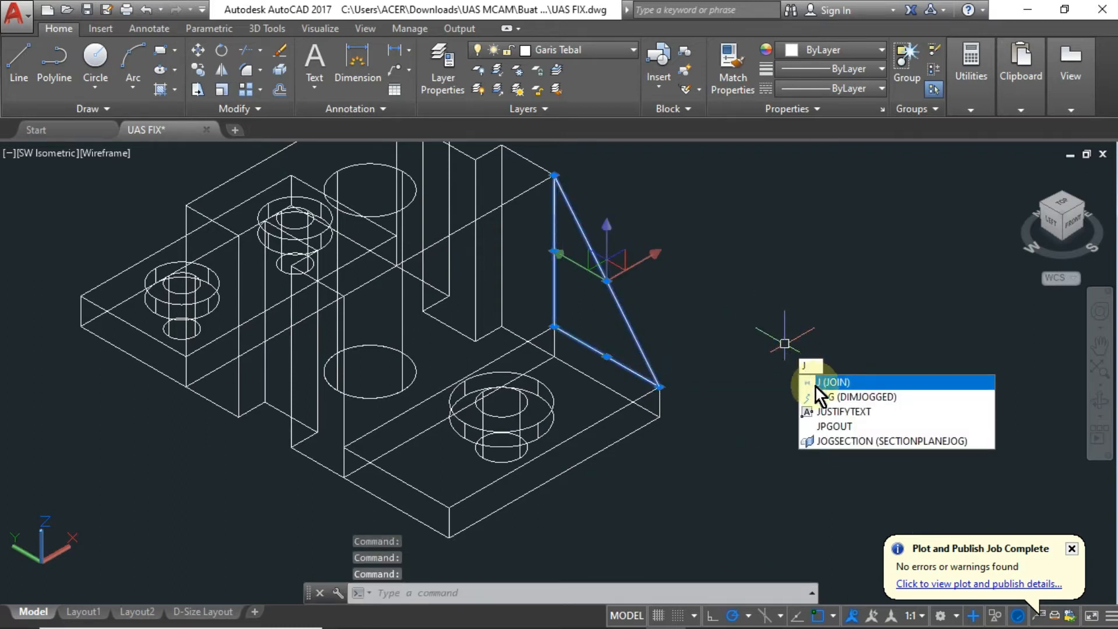
key("Return")
Step: Presspull the joined triangle on the single-hole plate 6 units inward to form the sloped rib
left_click(275, 35)
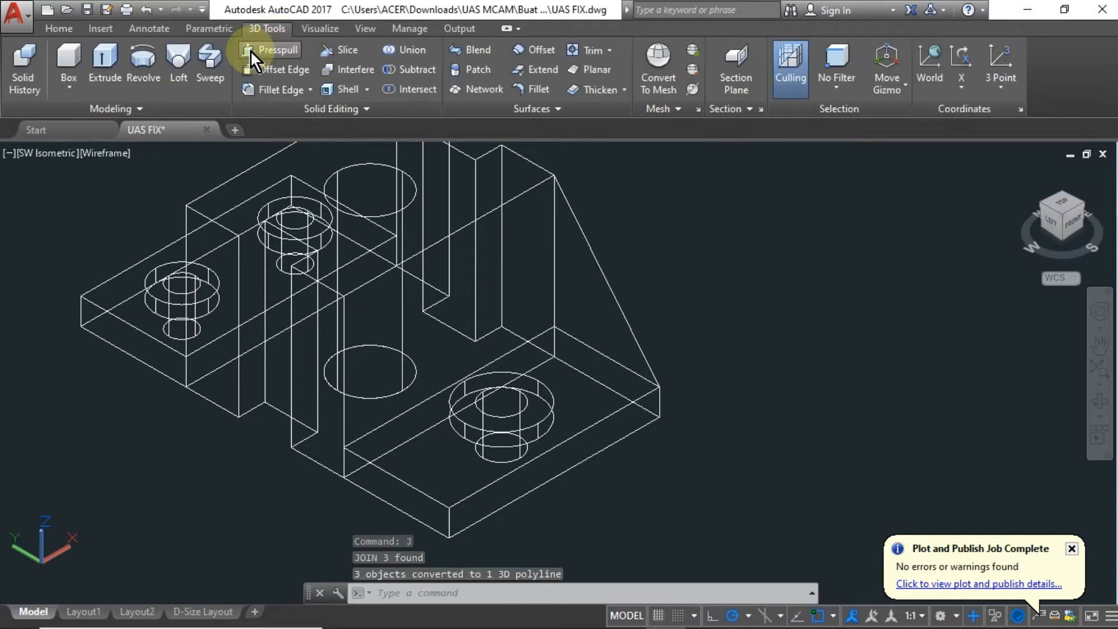
left_click(251, 50)
left_click(606, 289)
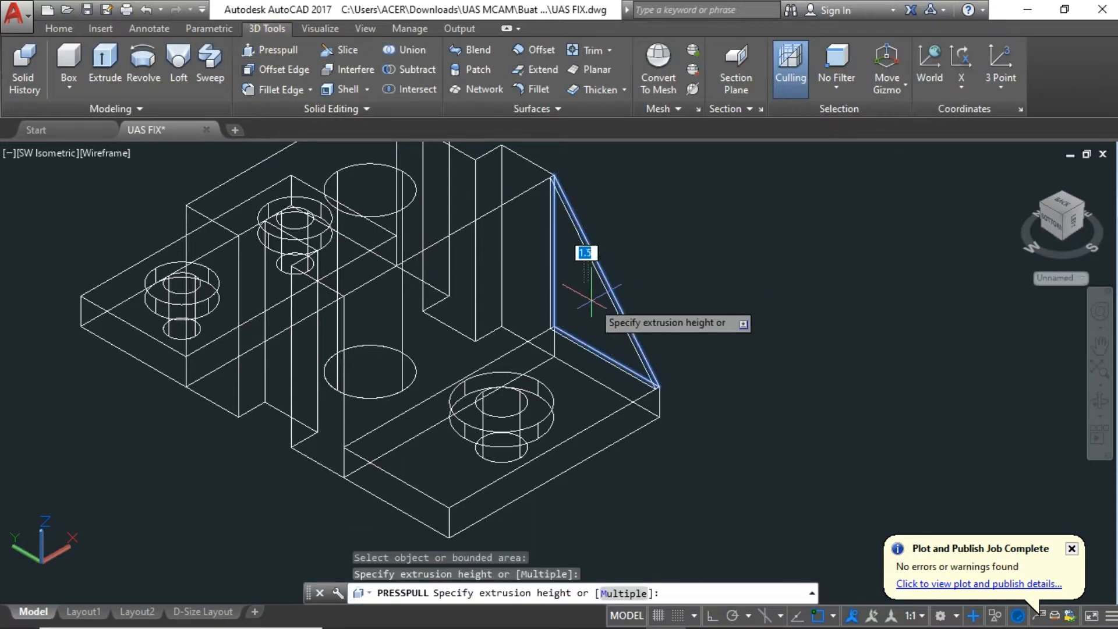
type("6")
key("Return")
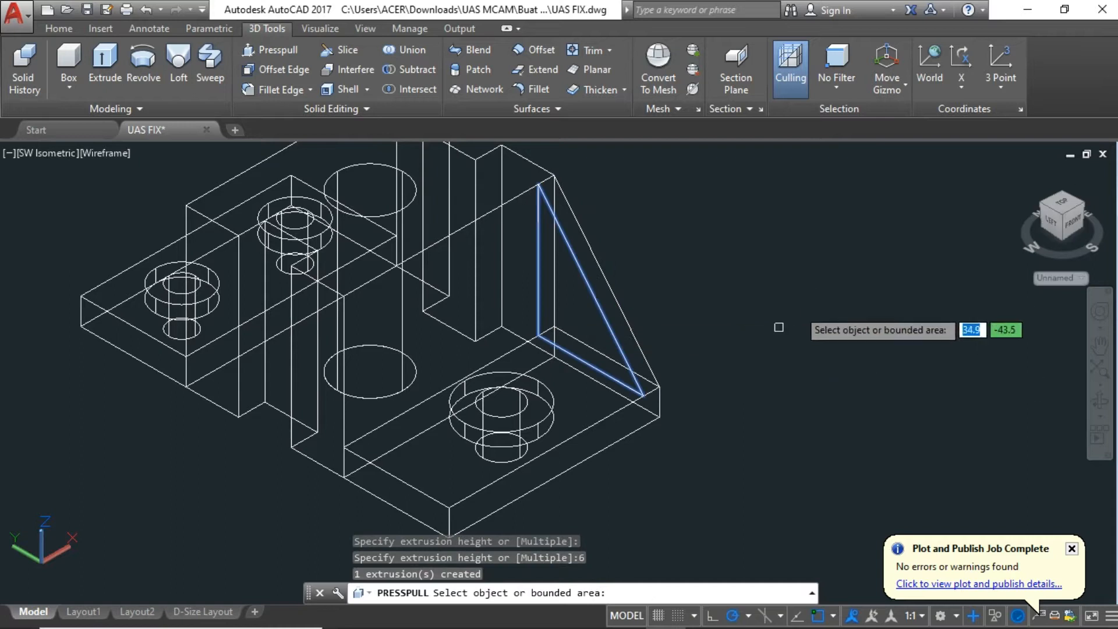
key("Return")
Step: Draw lines from the midpoint of the two-hole plate's outer top edge to the middle block, and vertically up to the block's top edge
middle_click_drag(635, 518, 607, 435, "shift")
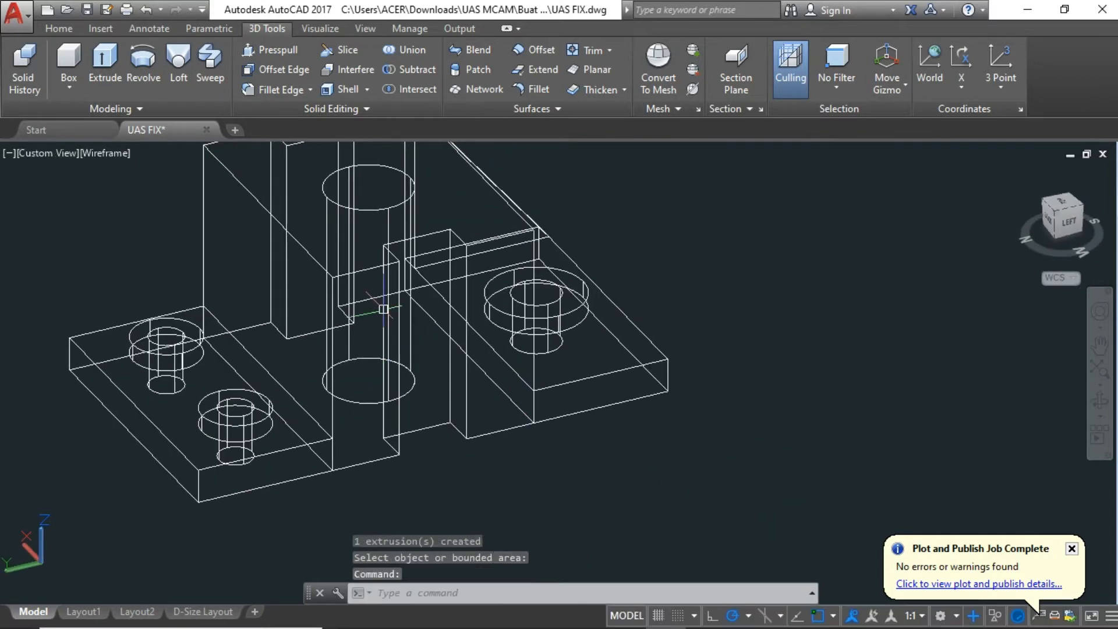
left_click(67, 29)
left_click(19, 57)
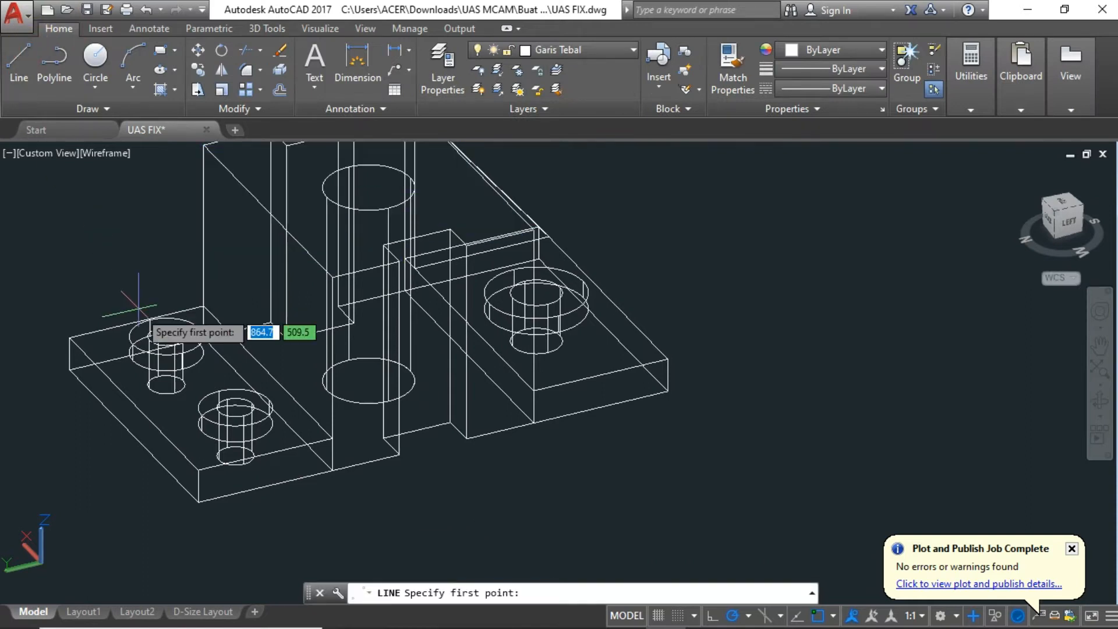
left_click(133, 403)
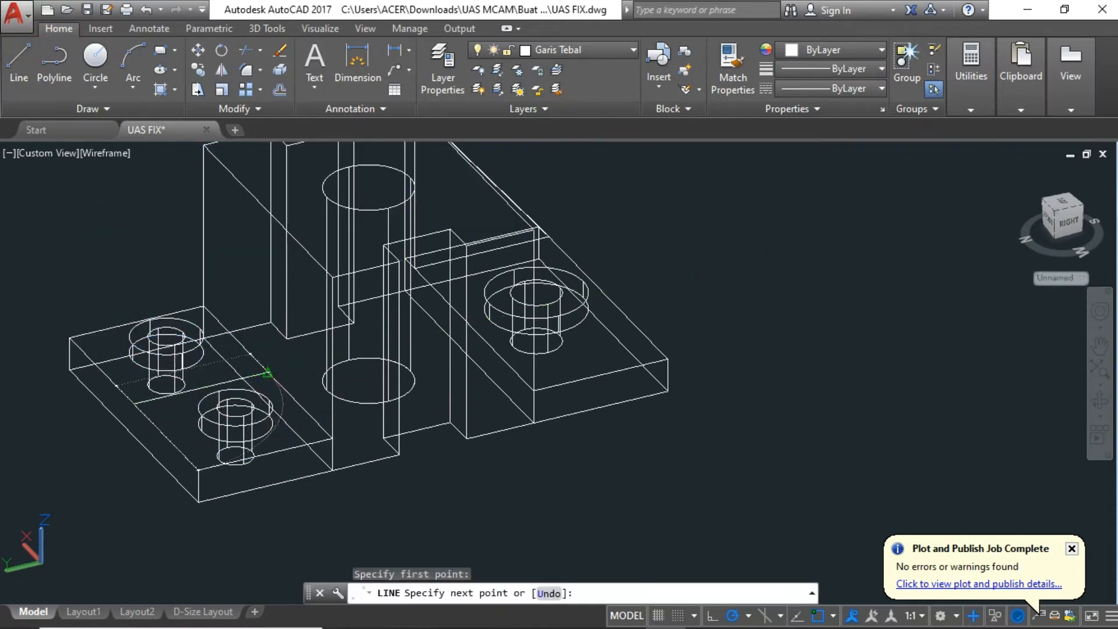
left_click(267, 373)
left_click(267, 212)
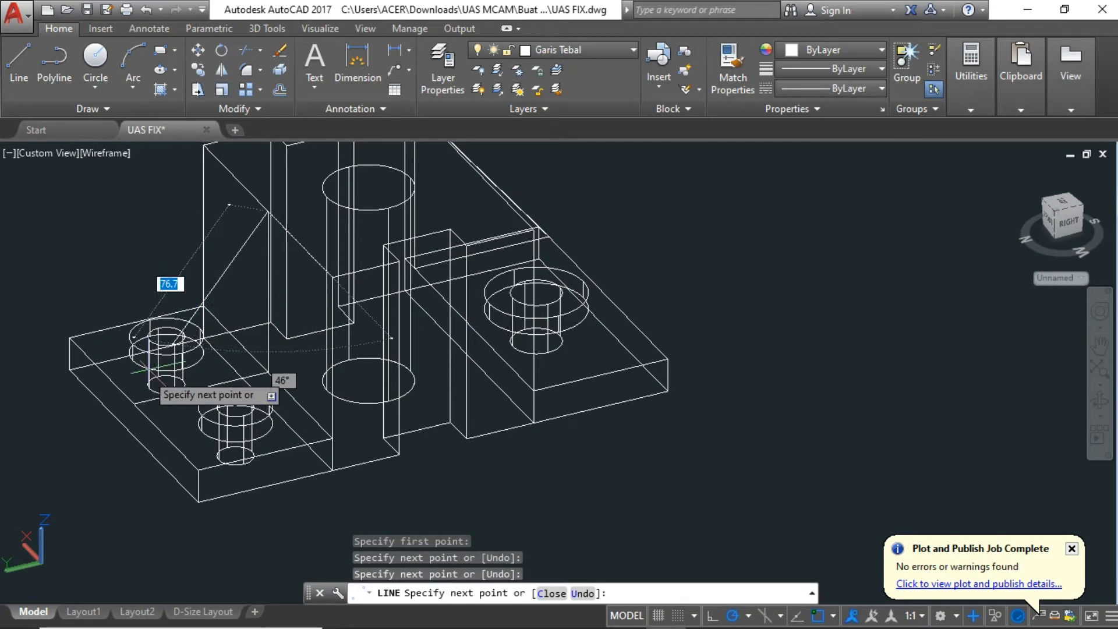
key("Escape")
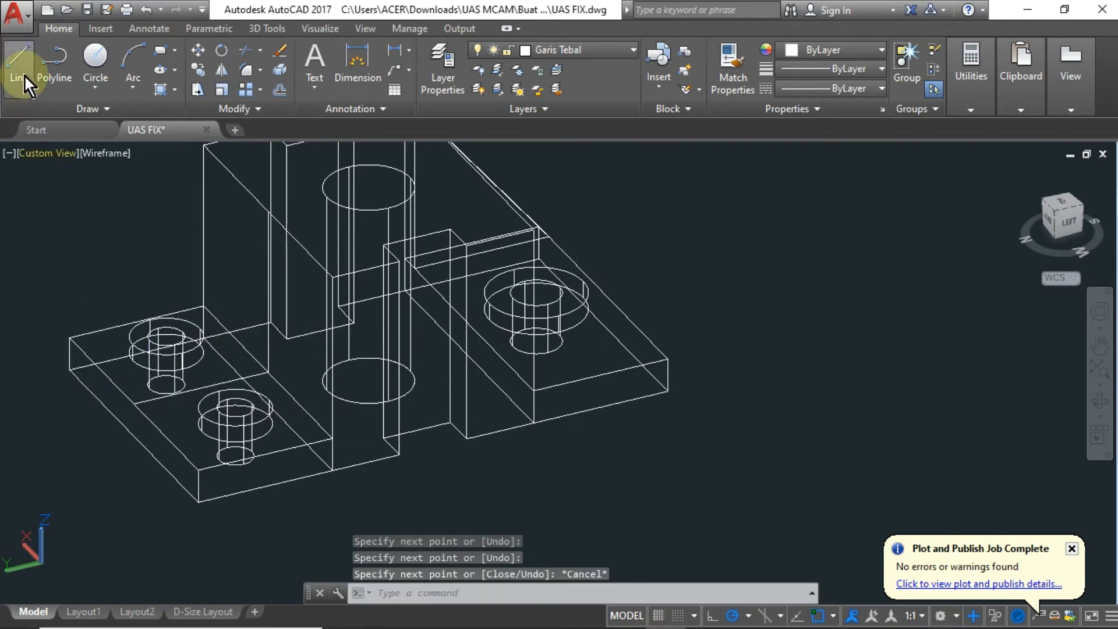
left_click(24, 75)
left_click(134, 403)
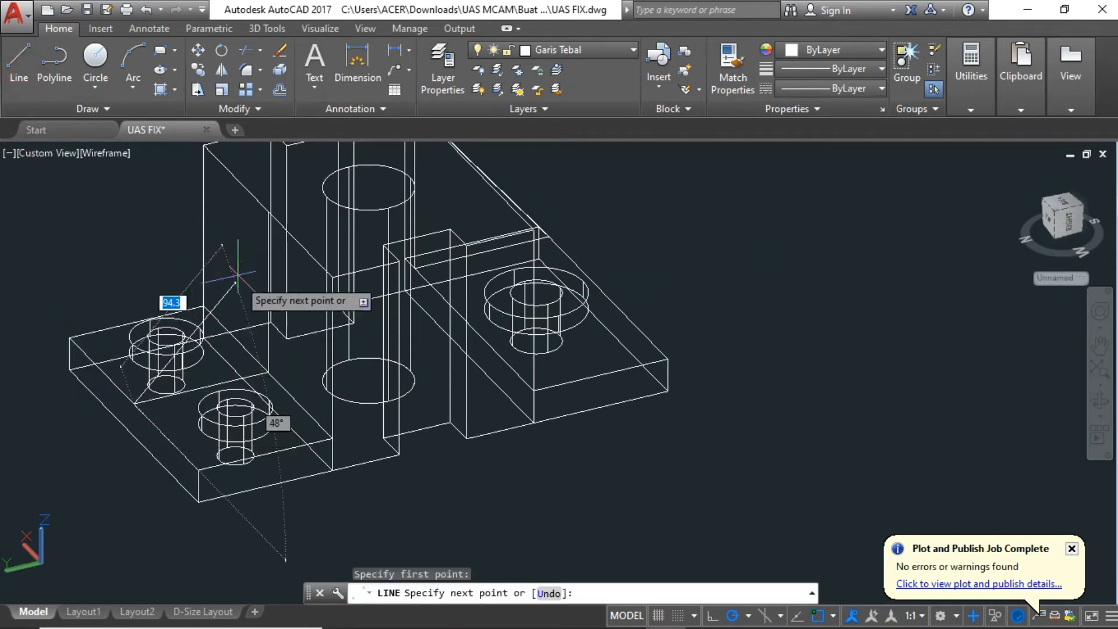
key("Escape")
middle_click_drag(449, 438, 579, 465, "shift")
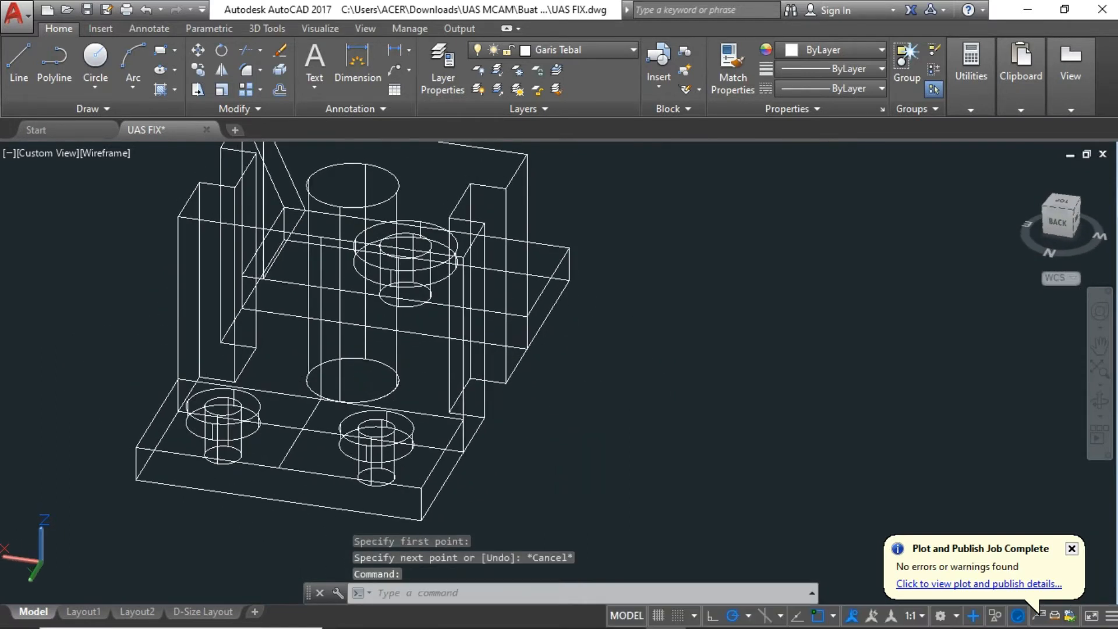
left_click(16, 52)
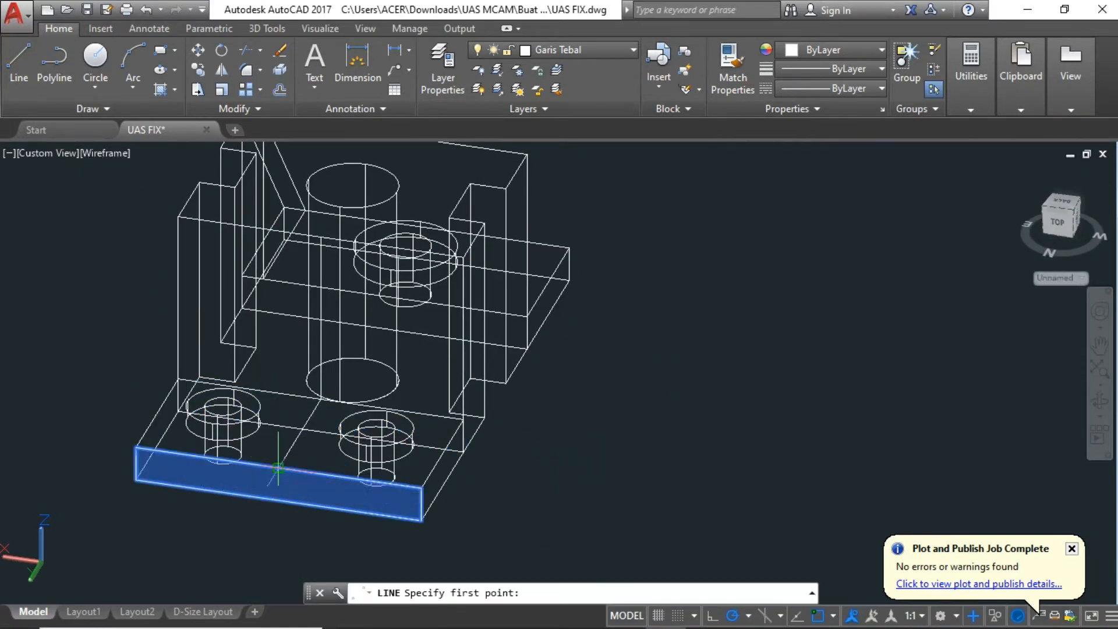
left_click(279, 468)
key("Escape")
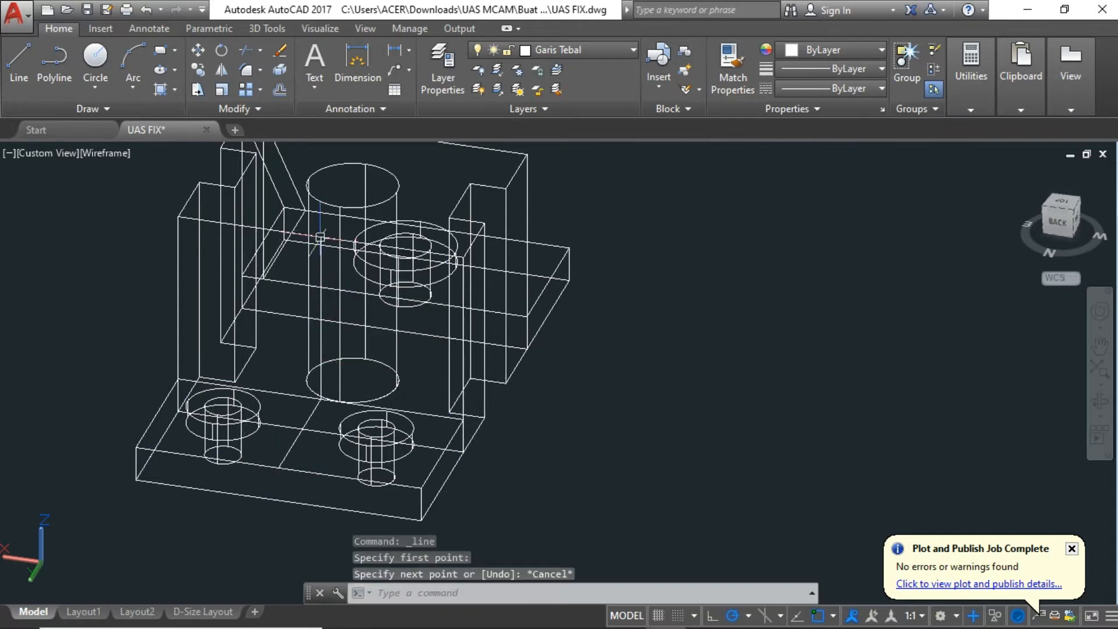
Step: Set the UCS to the Left orientation
type("ucs")
key("Return")
type("left")
key("Return")
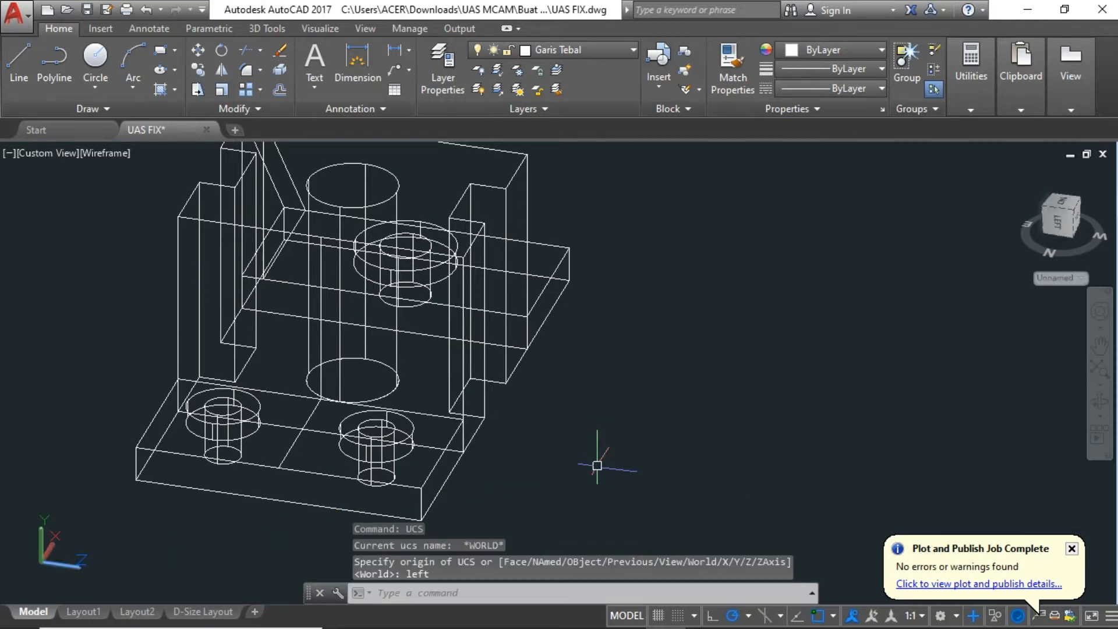
Step: Draw the sloped line from the two-hole plate's outer edge midpoint to the top of the vertical line on the middle block
left_click(5, 58)
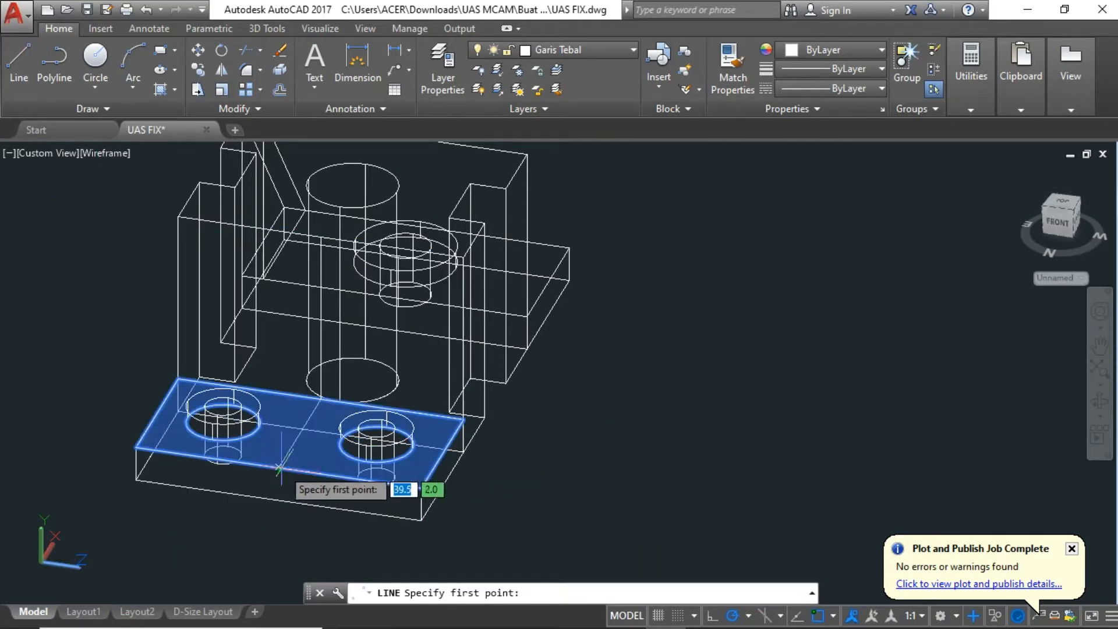
left_click(278, 468)
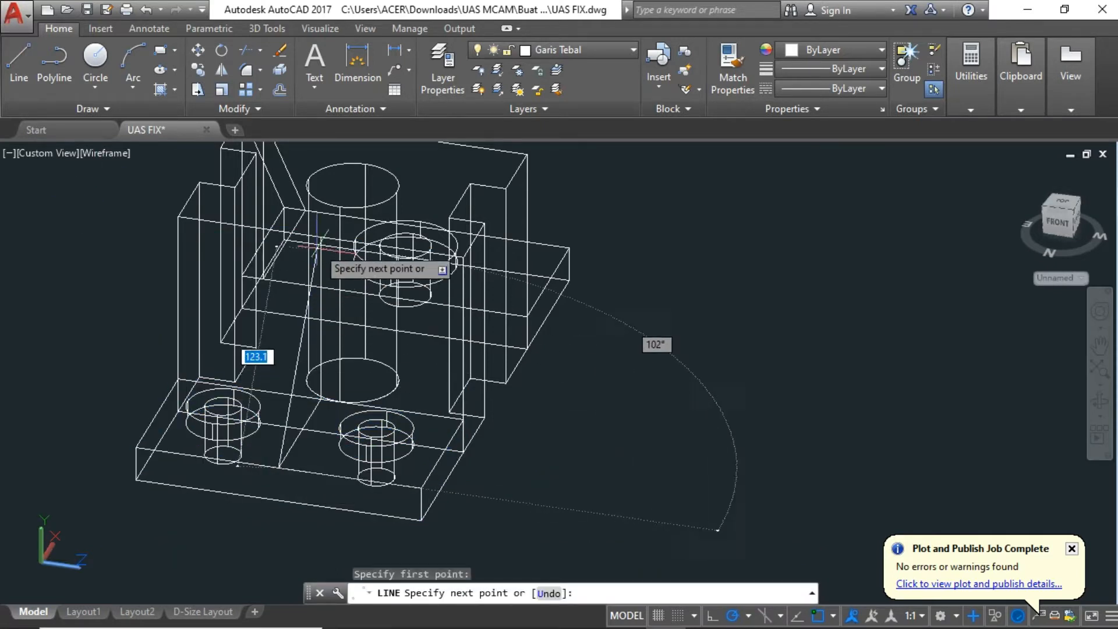
key("Escape")
Step: Try to join the three lines of the triangle on the two-hole plate
left_click(319, 394)
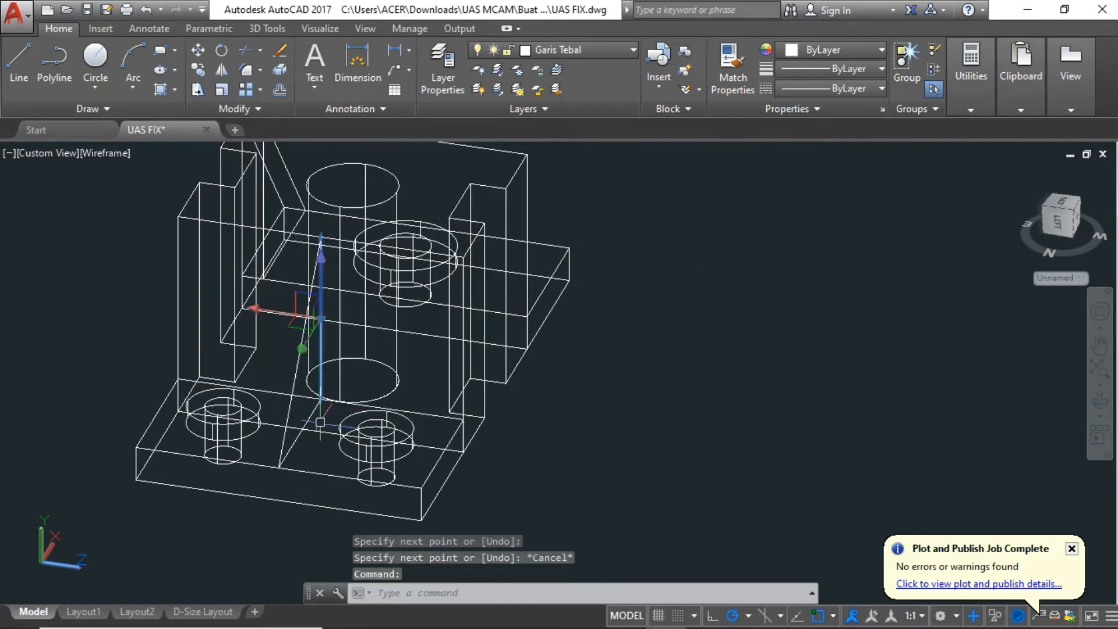
left_click(291, 394)
type("J")
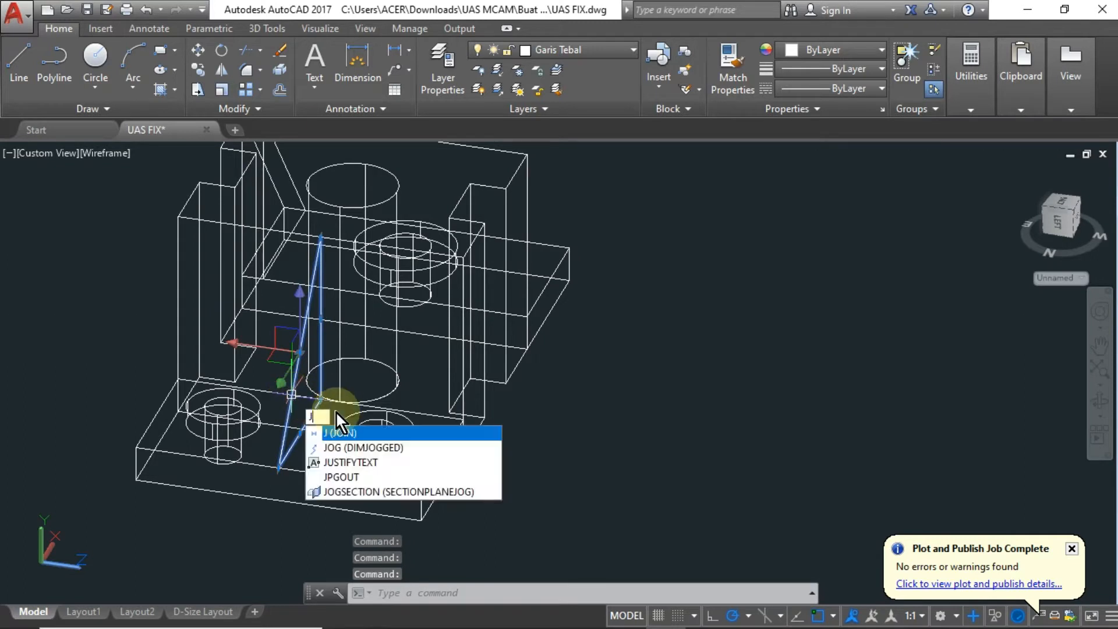
key("Return")
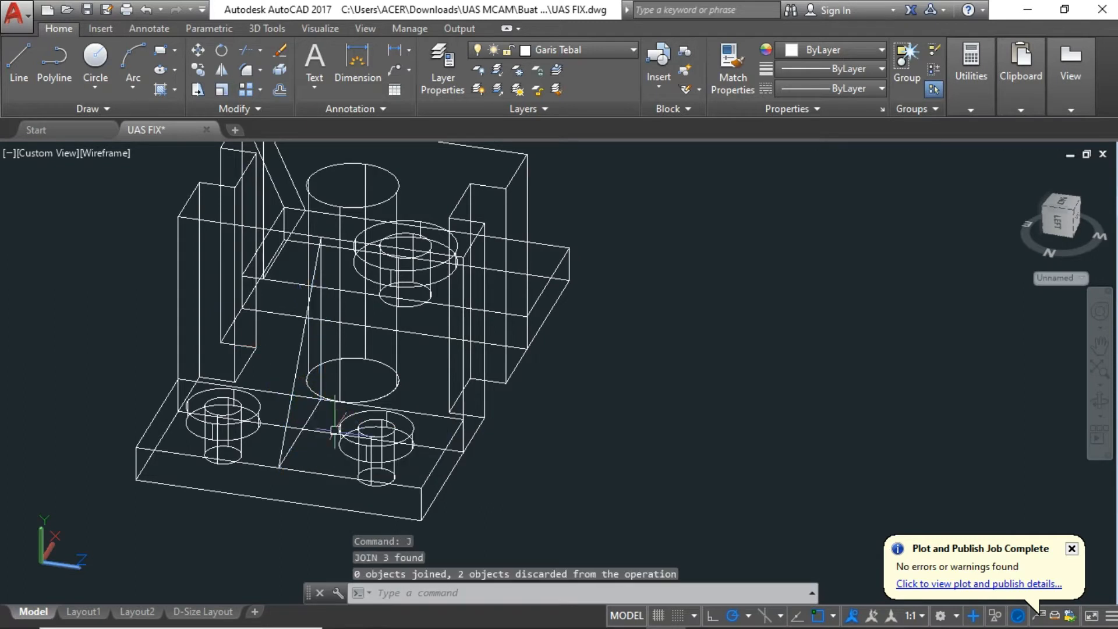
Step: Try Presspull on the triangular area above the two-hole plate and cancel the command
left_click(266, 28)
left_click(259, 50)
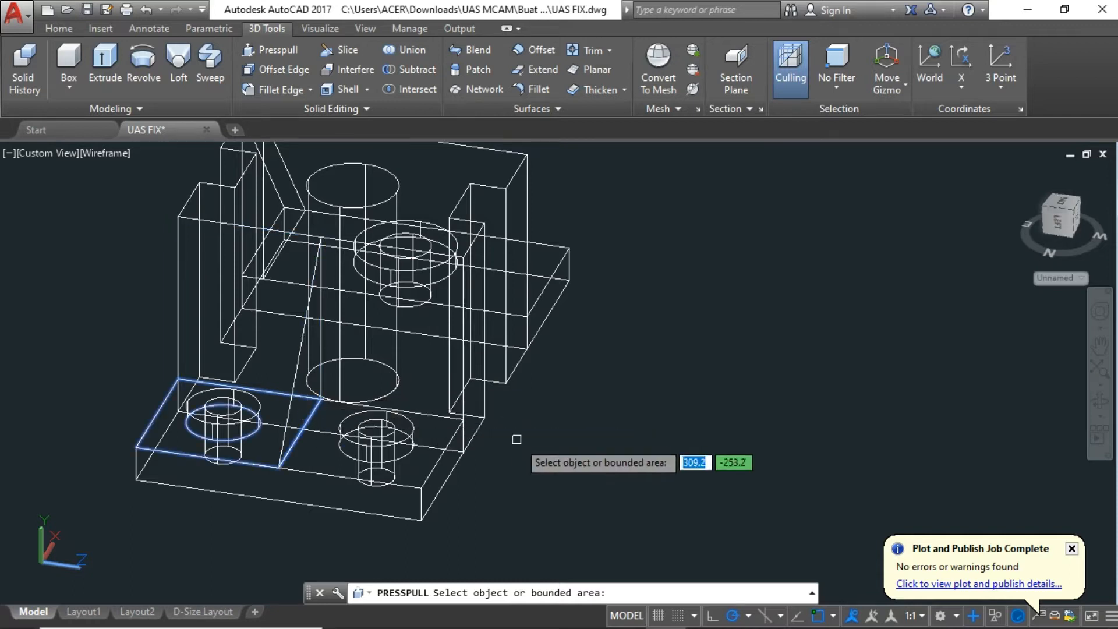
middle_click_drag(522, 452, 477, 454, "shift")
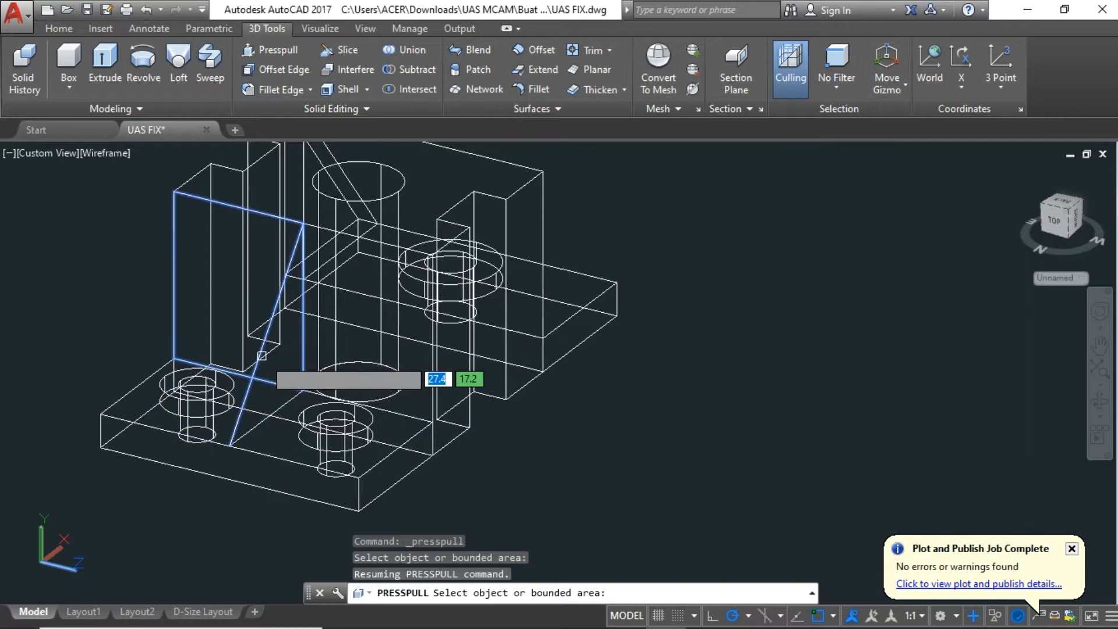
left_click(263, 357)
key("Return")
key("Escape")
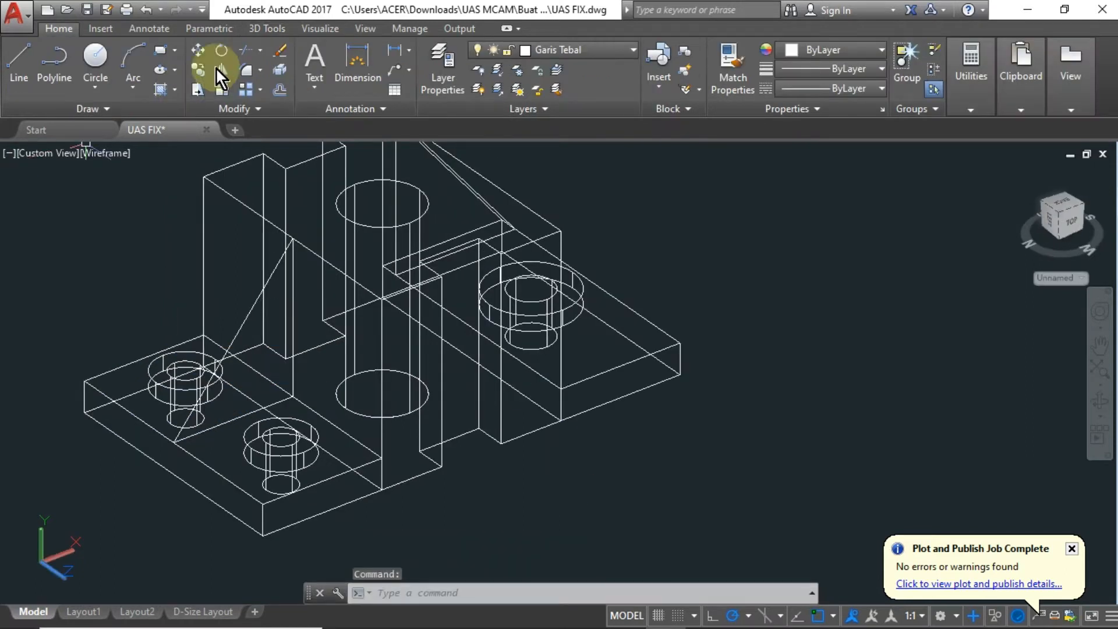
Step: Presspull the triangular area above the two-hole plate by 3 on one side and by 3 on the opposite side
left_click(266, 30)
left_click(271, 50)
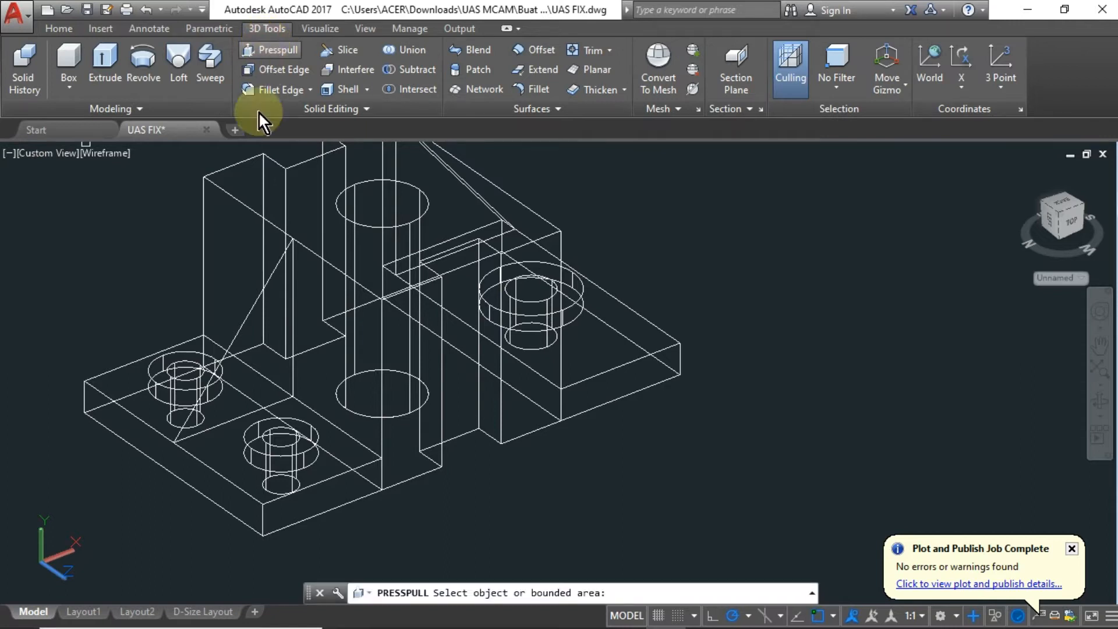
left_click(260, 300)
type("3")
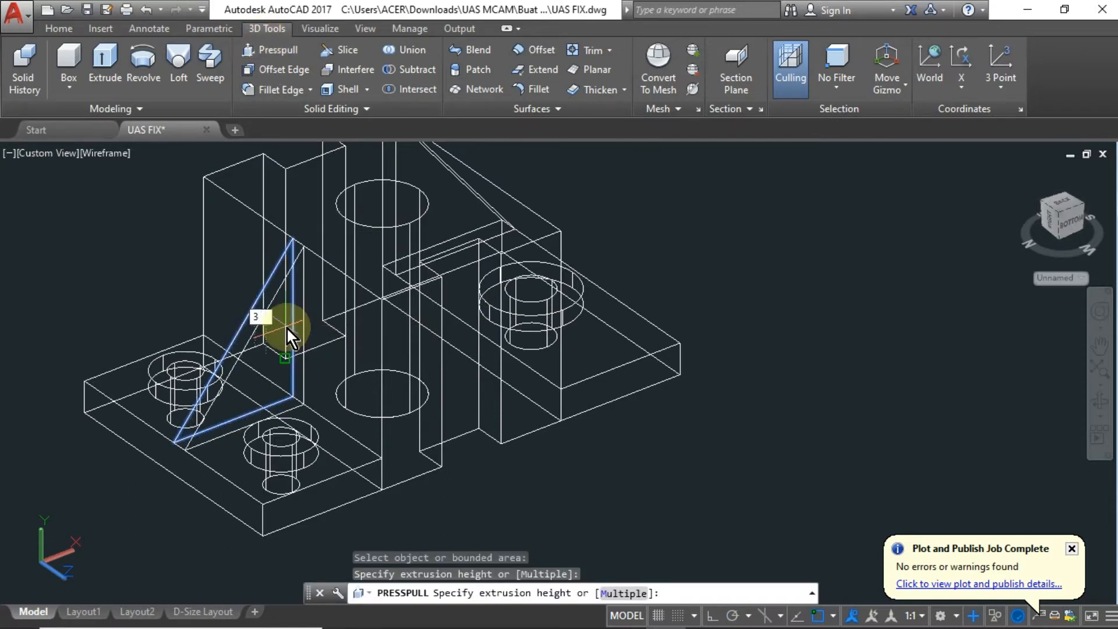
key("Return")
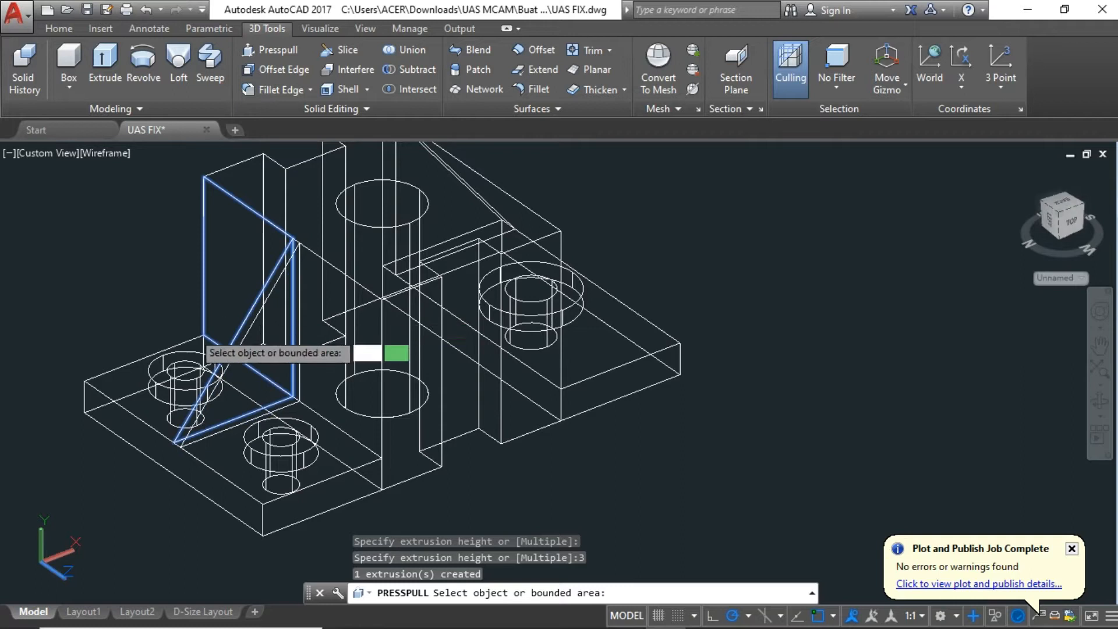
left_click(239, 320)
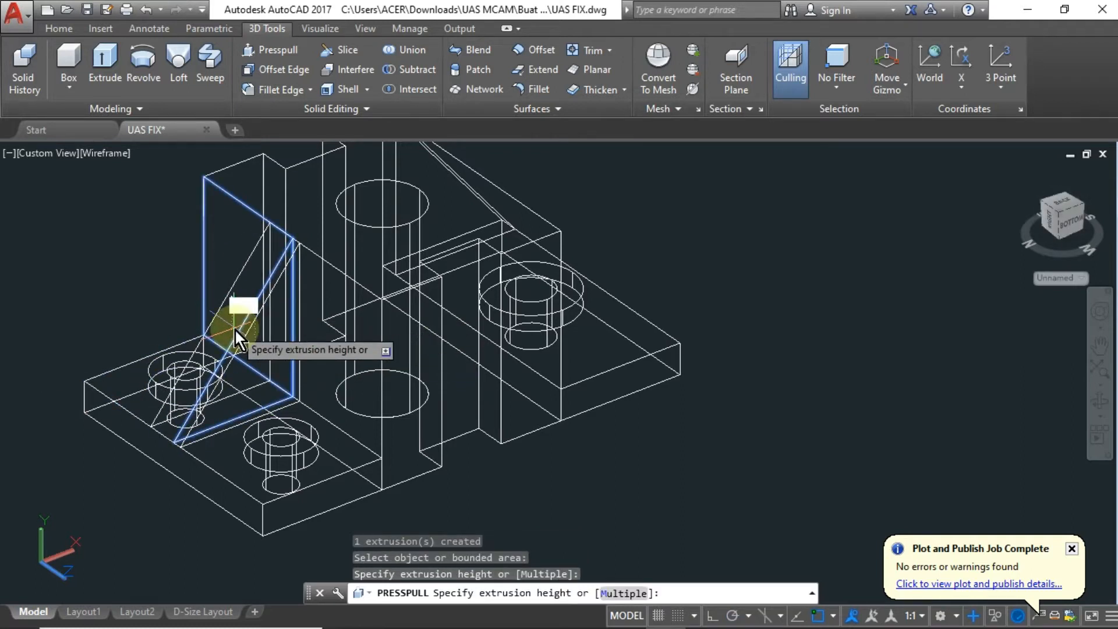
type("3")
key("Return")
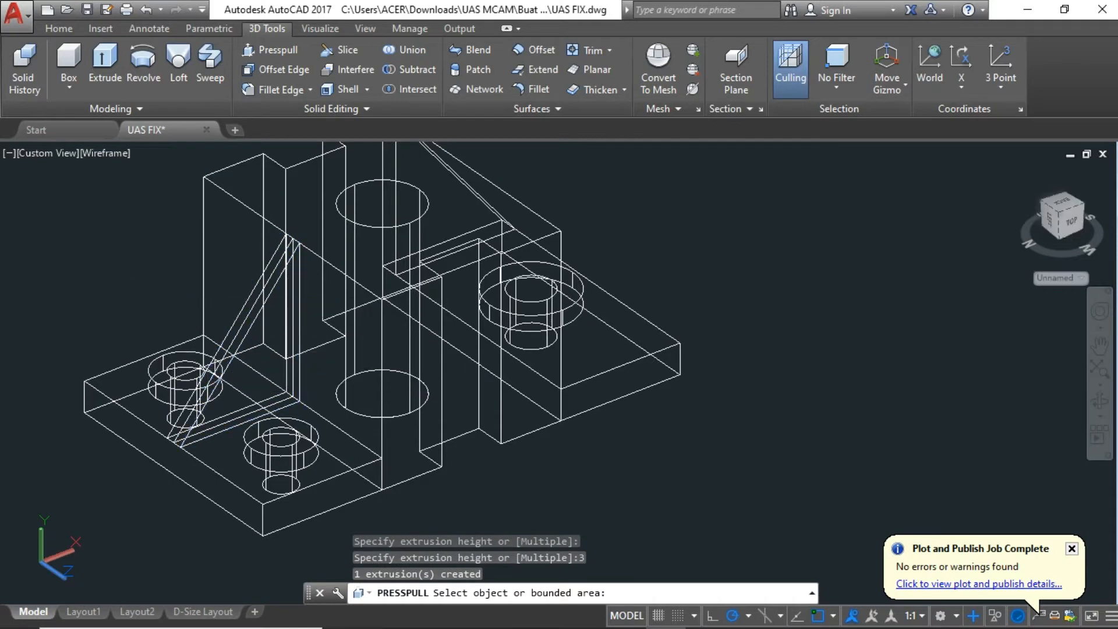
key("Escape")
Step: Show the model in the Realistic visual style, inspect the new rib, and check the i.PDF reference drawing
left_click(110, 150)
left_click(158, 250)
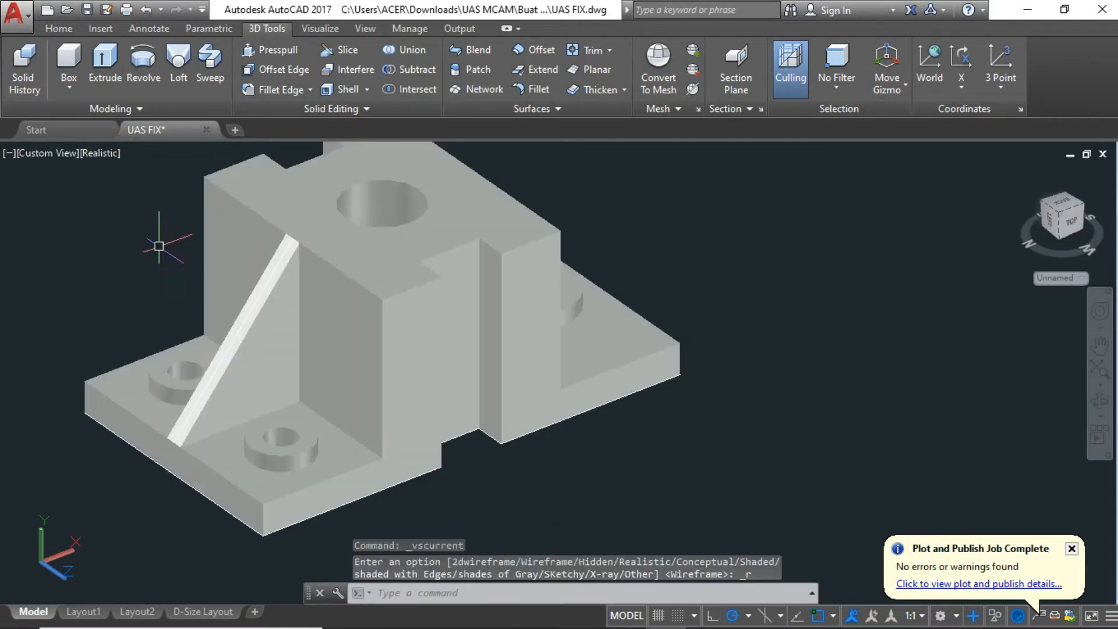
middle_click_drag(661, 466, 714, 474, "shift")
middle_click_drag(543, 440, 611, 408, "shift")
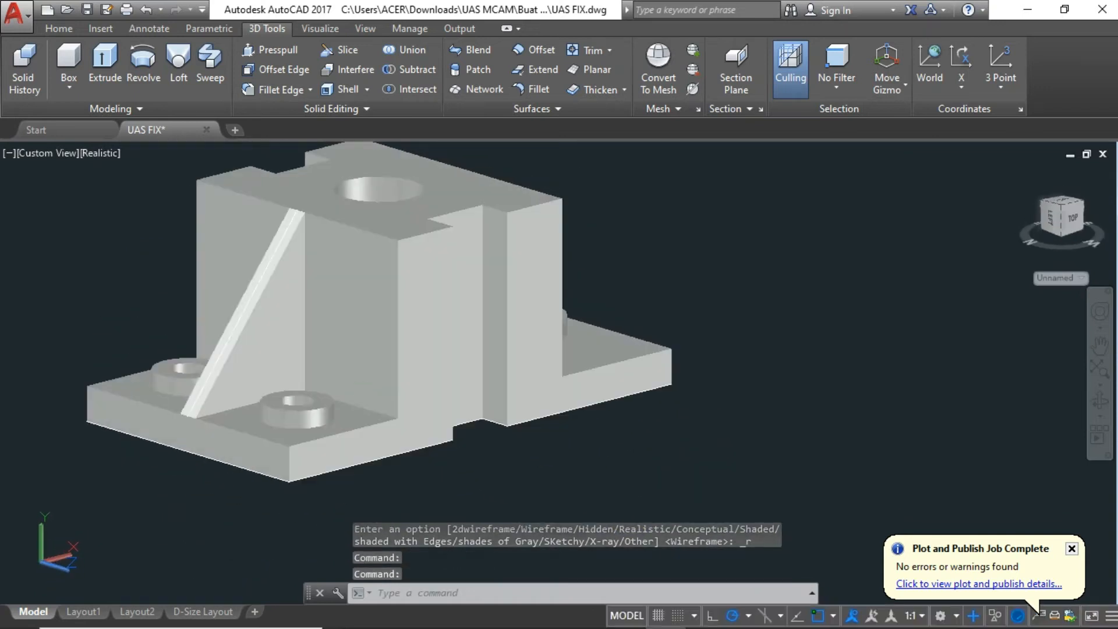
key("alt+Tab")
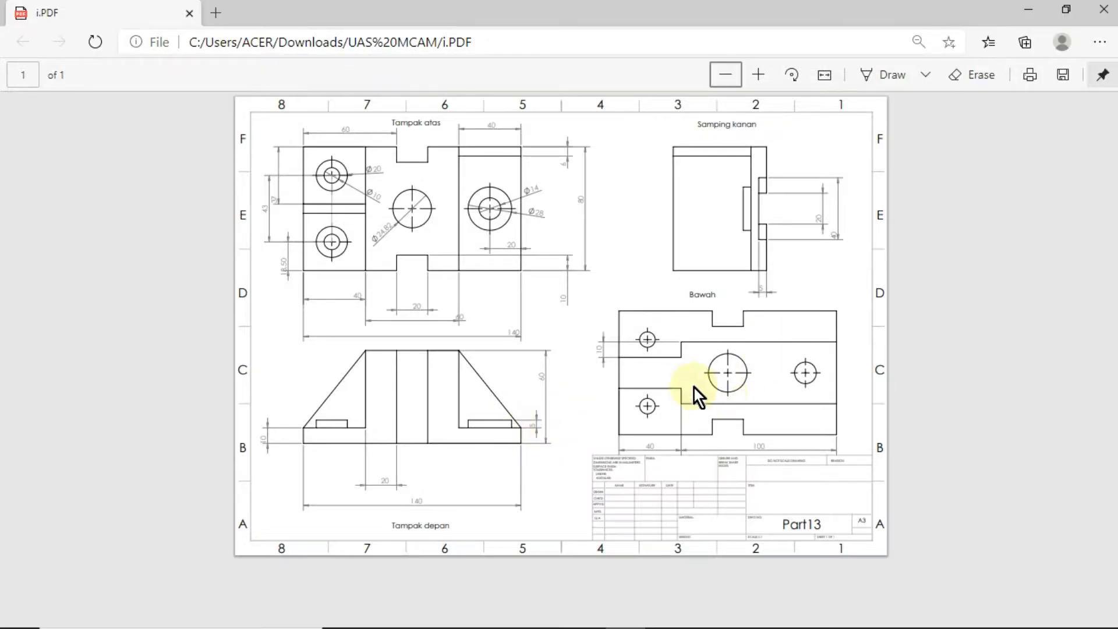
key("alt+Tab")
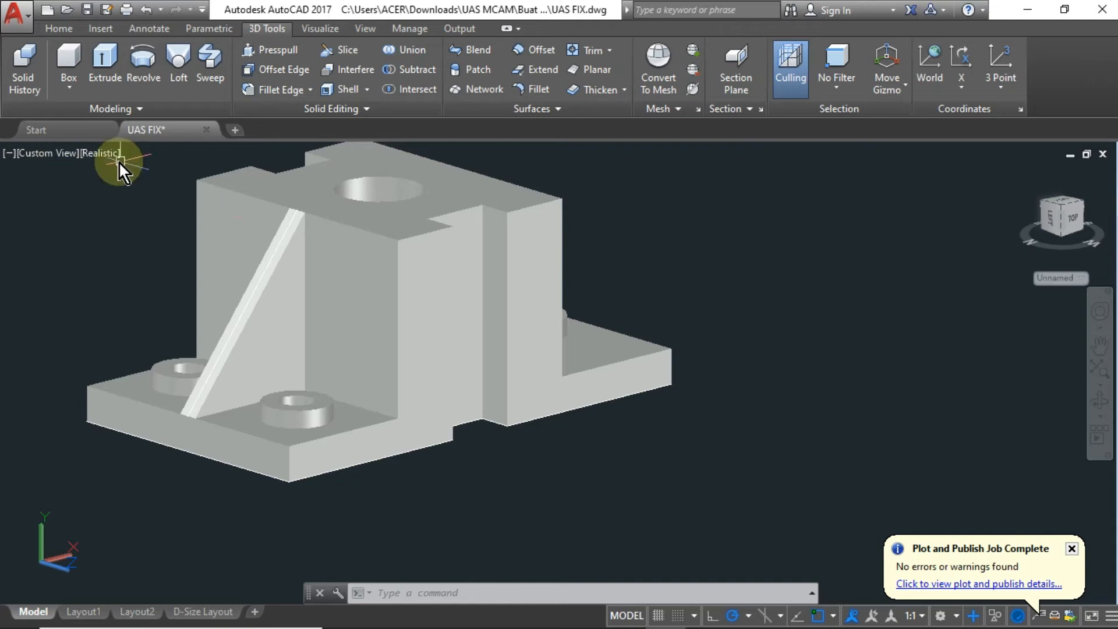
Step: Return to the Wireframe visual style and orient the view to the Bottom of the part
left_click(90, 154)
left_click(140, 336)
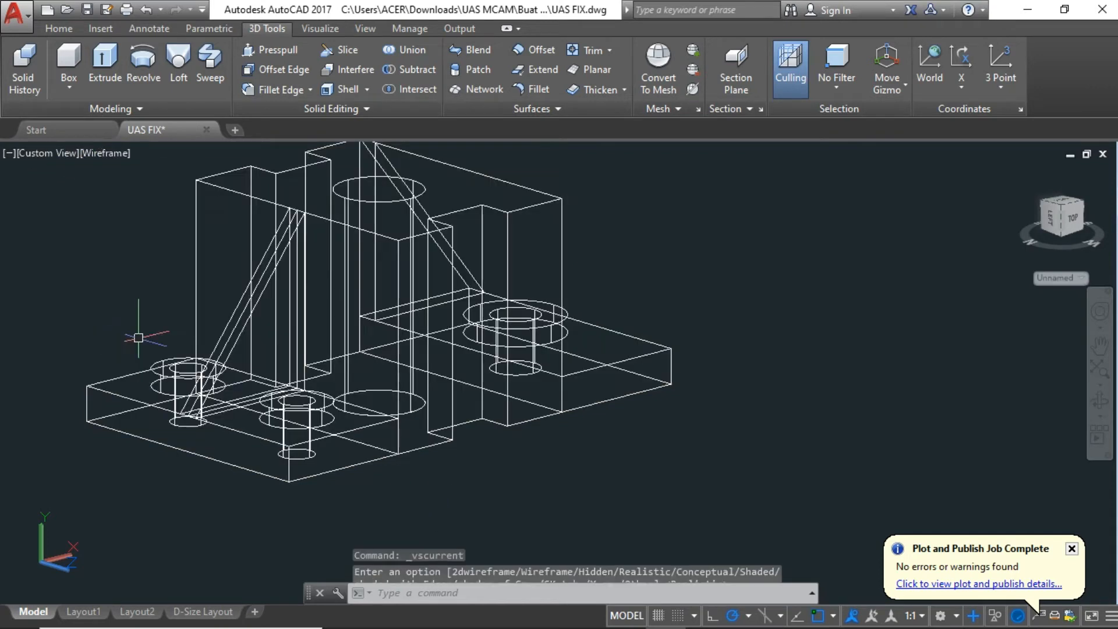
left_click(61, 150)
left_click(127, 300)
scroll(596, 312, "up", 5)
middle_click_drag(528, 377, 627, 214, "shift")
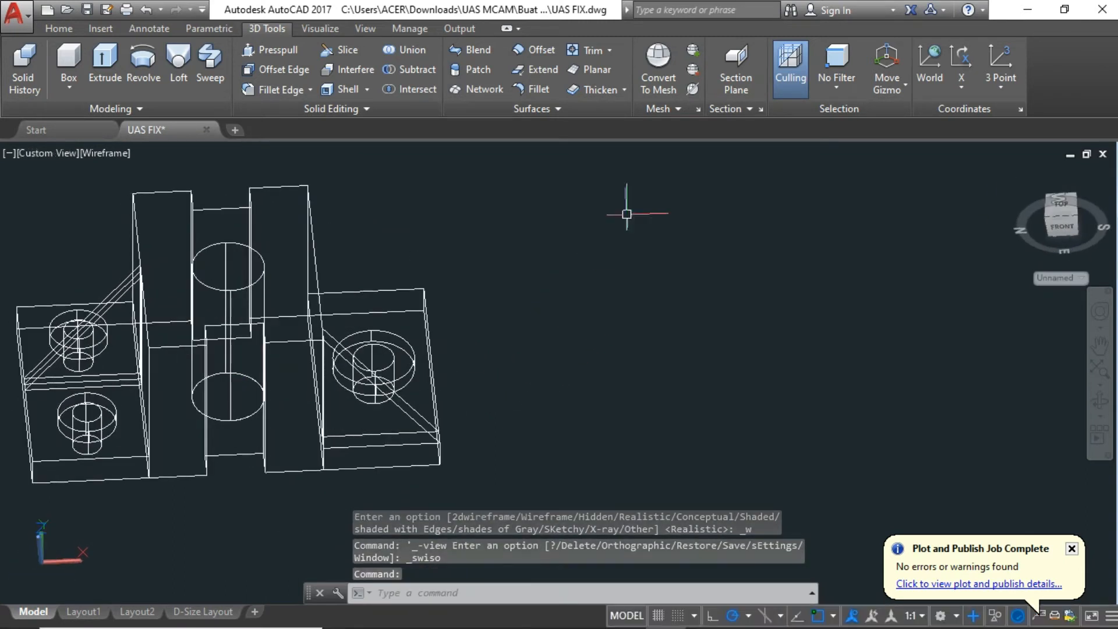
left_click(1065, 229)
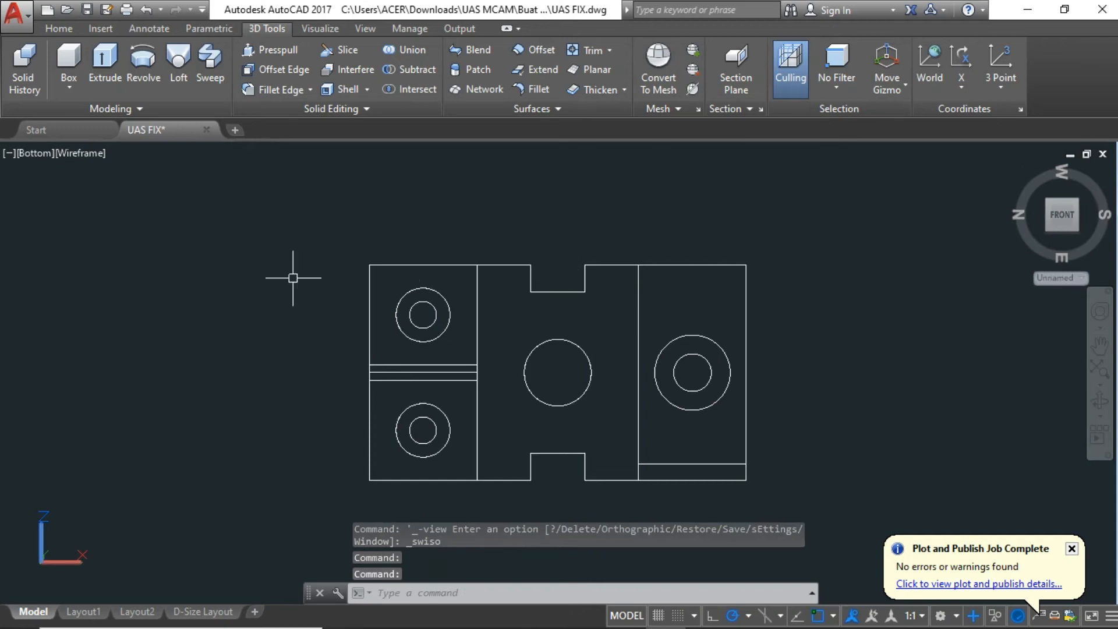
Step: Set the UCS to the Top orientation
type("ucs")
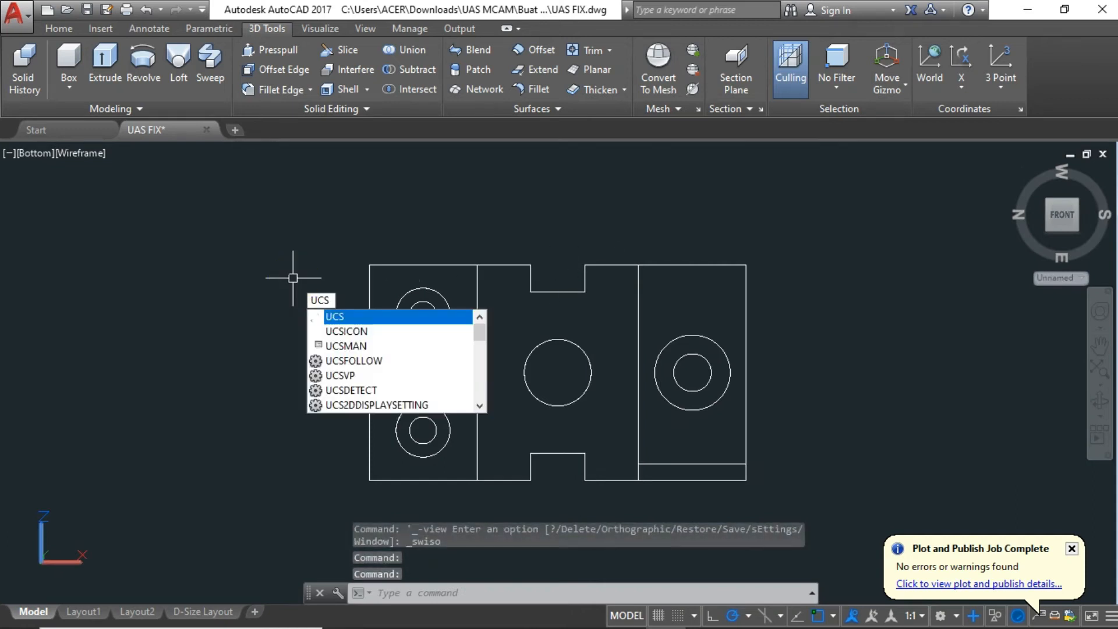
key("Return")
key("Return")
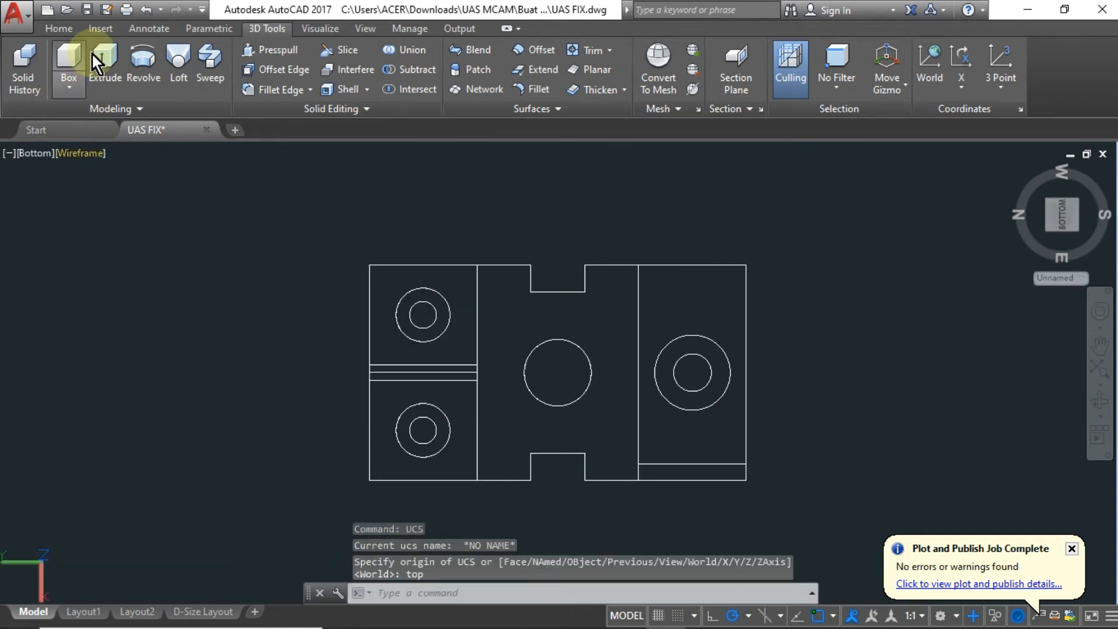
Step: Draw lines from the two-hole plate's outer edge midpoint: 10 along the edge, across to the middle block, and 10 along the block's edge
left_click(42, 29)
left_click(13, 52)
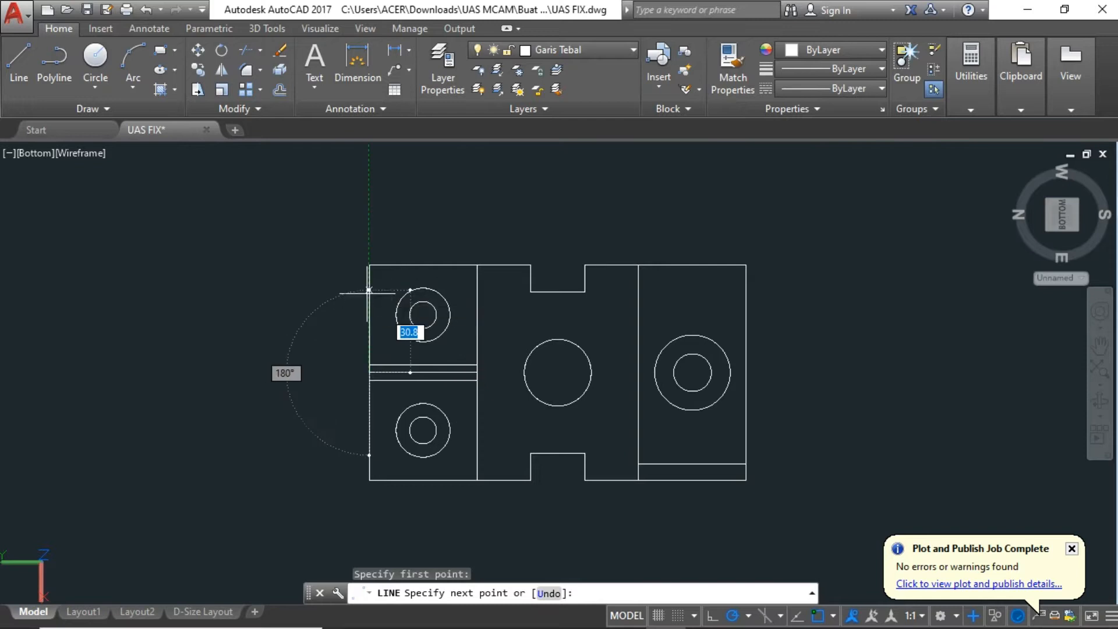
type("10")
key("Return")
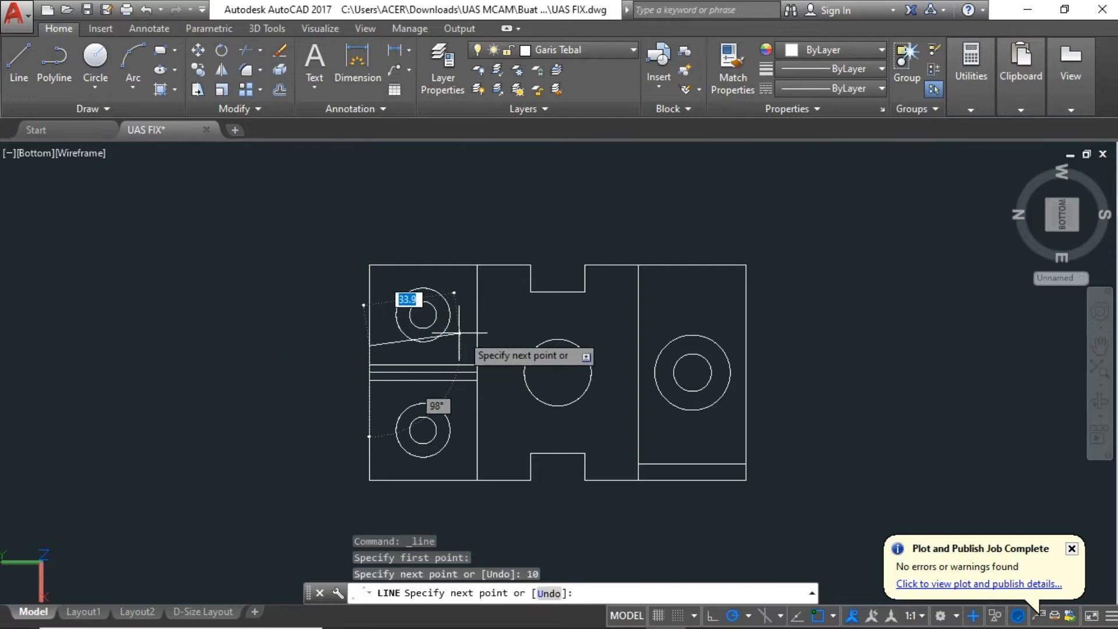
left_click(476, 346)
type("10")
key("Return")
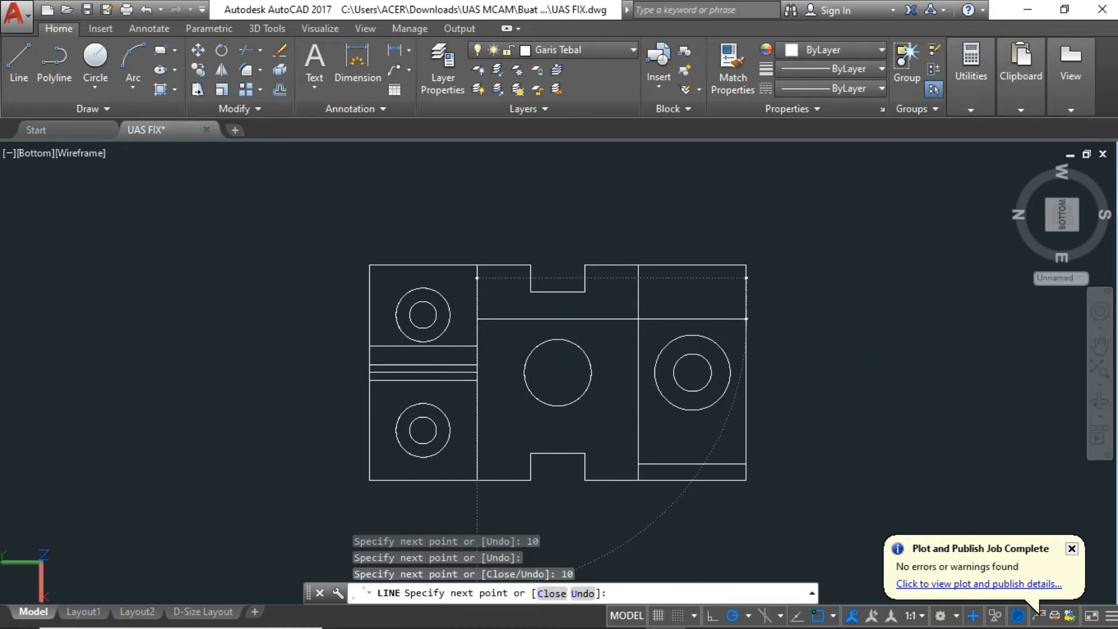
Step: Continue the line across the middle block to the one-hole plate's outer edge and 40 along that edge
left_click(746, 319)
type("1")
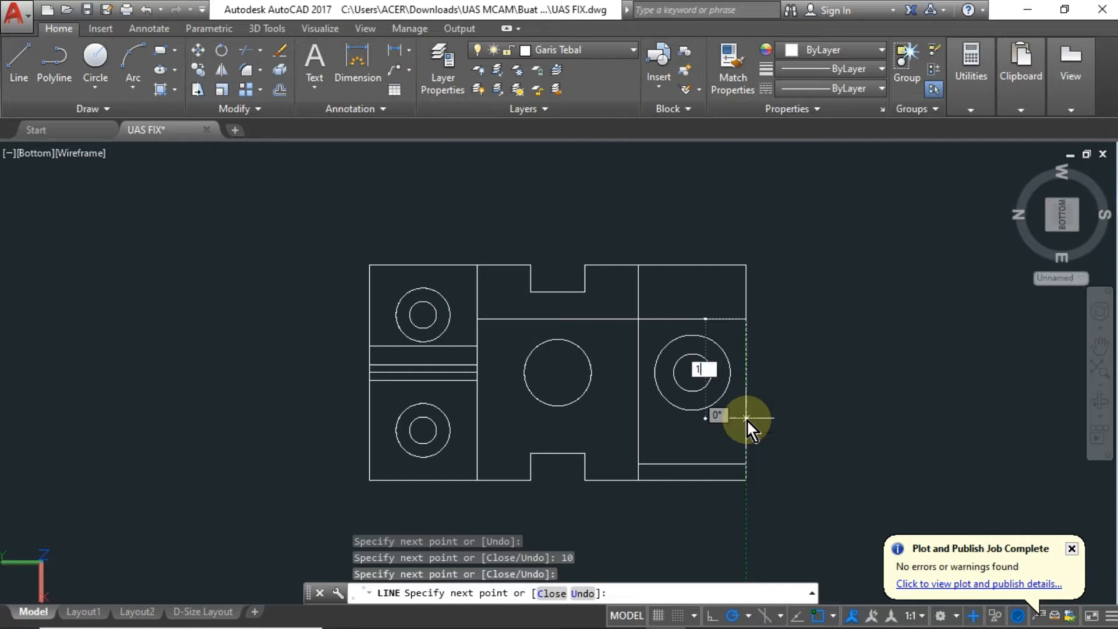
type("0")
key("Return")
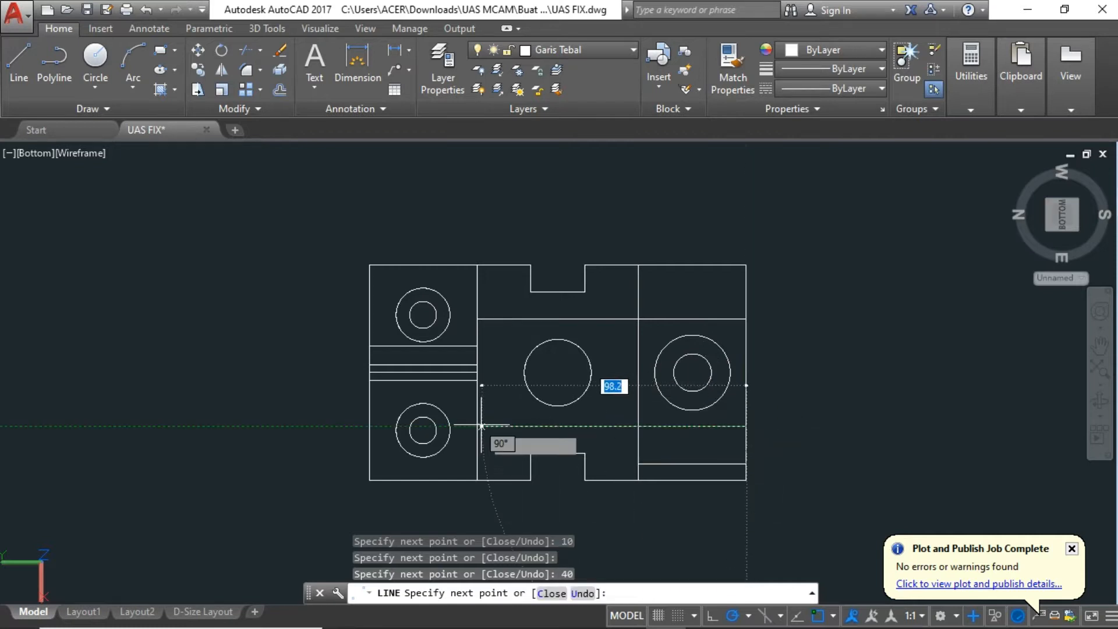
Step: Close the stepped slot outline with lines back to the middle block's edge, 10 inward, to the two-hole plate's outer edge, and 10 to the midpoint
left_click(477, 426)
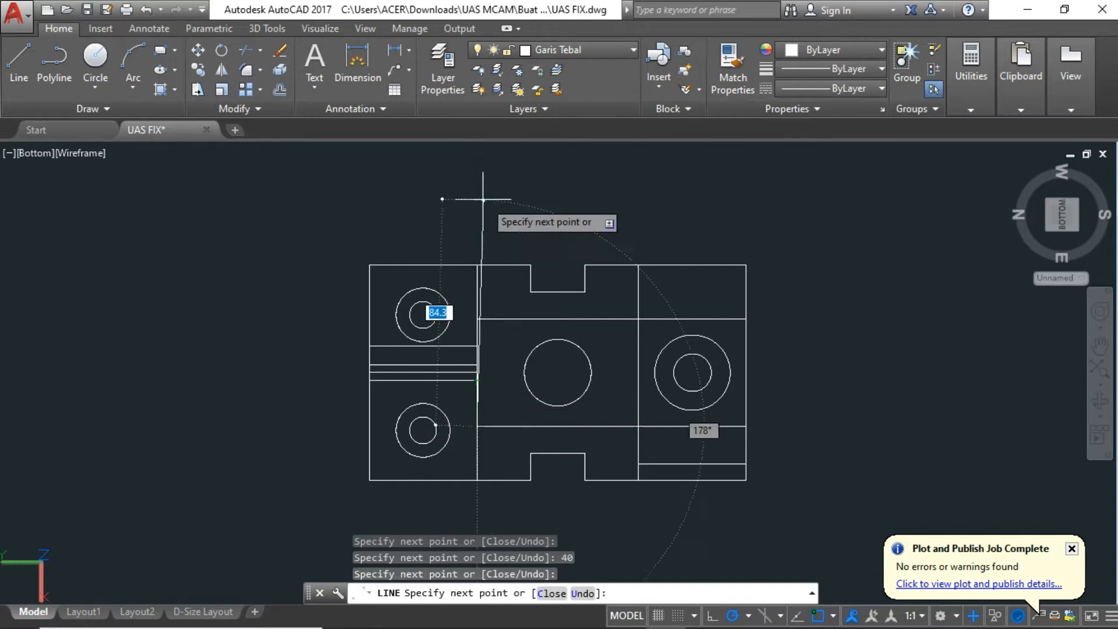
type("10")
key("Return")
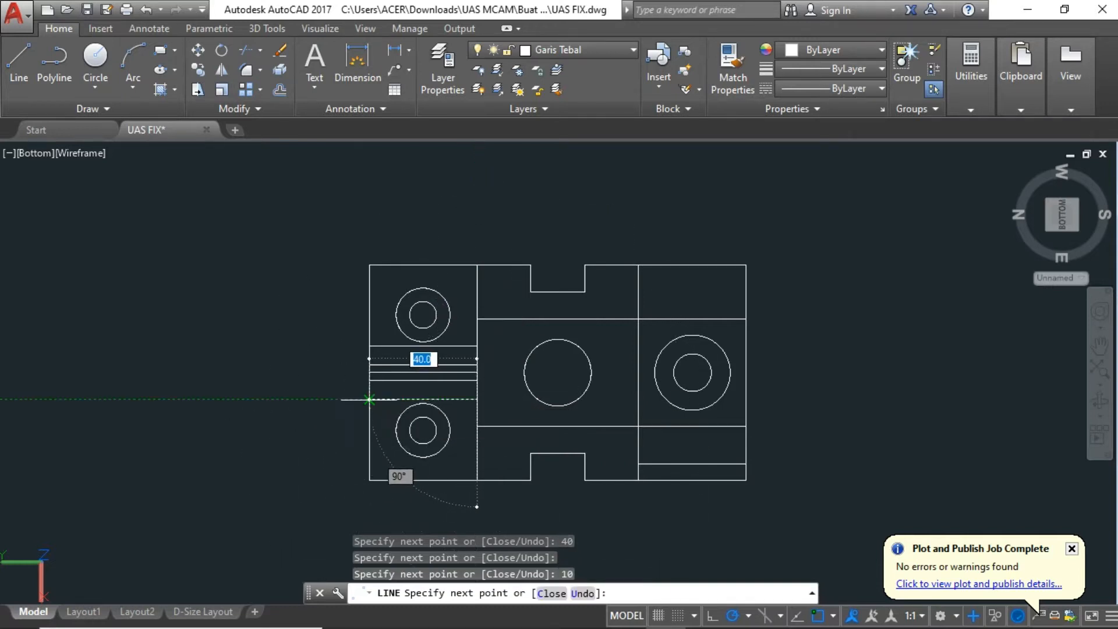
left_click(369, 399)
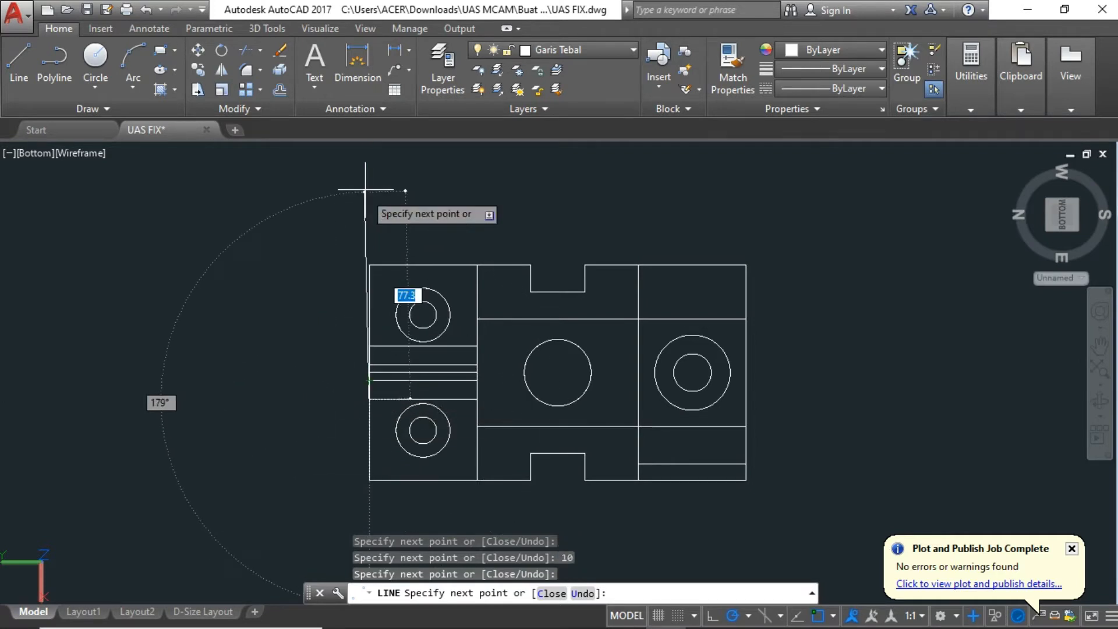
type("10")
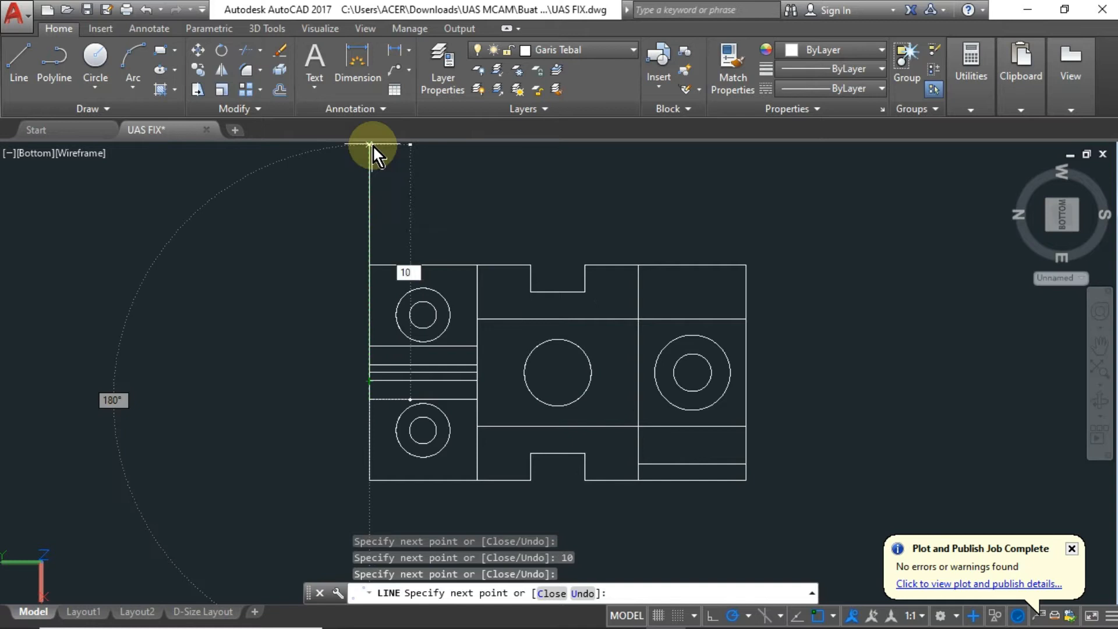
key("Return")
type("1")
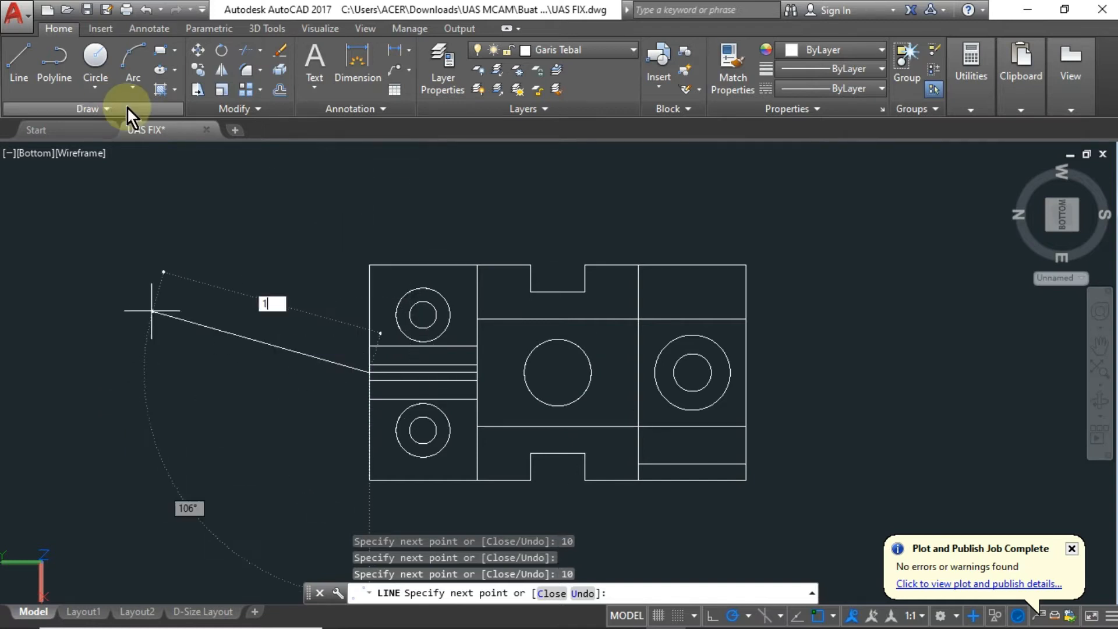
key("Escape")
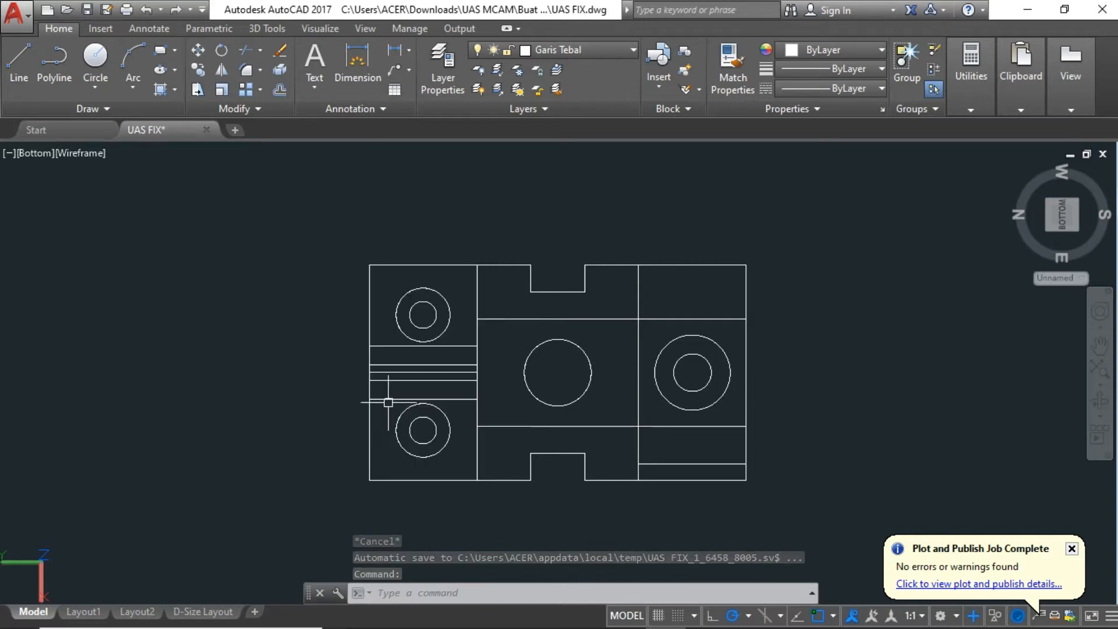
Step: Examine the slot outline in an angled 3D view, selecting its two long lines to check their ends on the one-hole plate
left_click(371, 388)
middle_click_drag(383, 232, 571, 268, "shift")
middle_click_drag(714, 205, 603, 317, "shift")
middle_click_drag(629, 281, 609, 314, "shift")
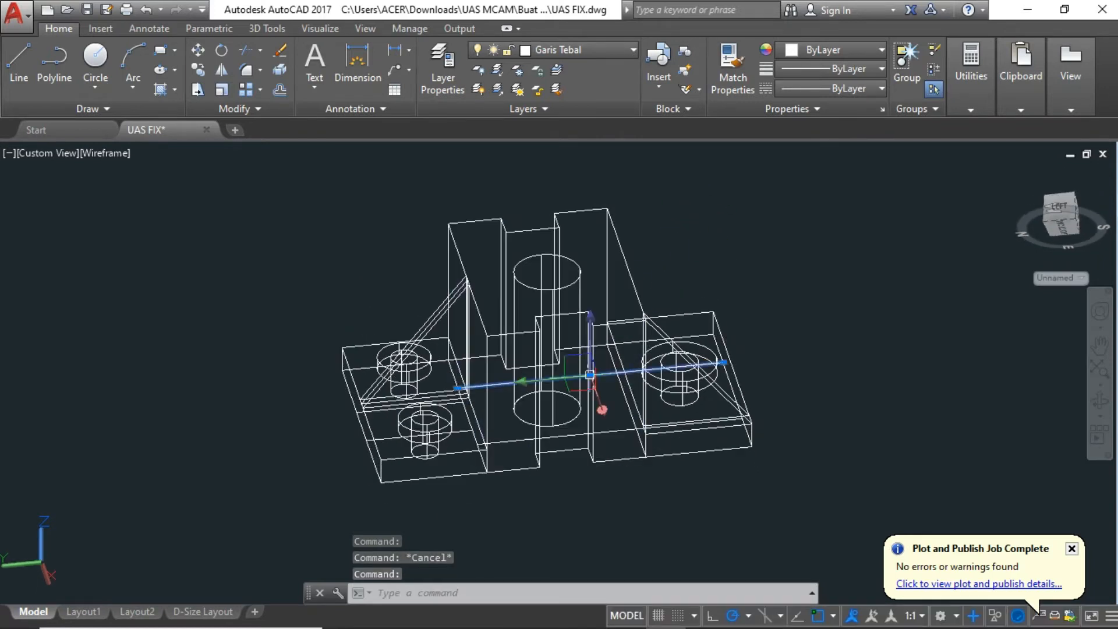
left_click(741, 394)
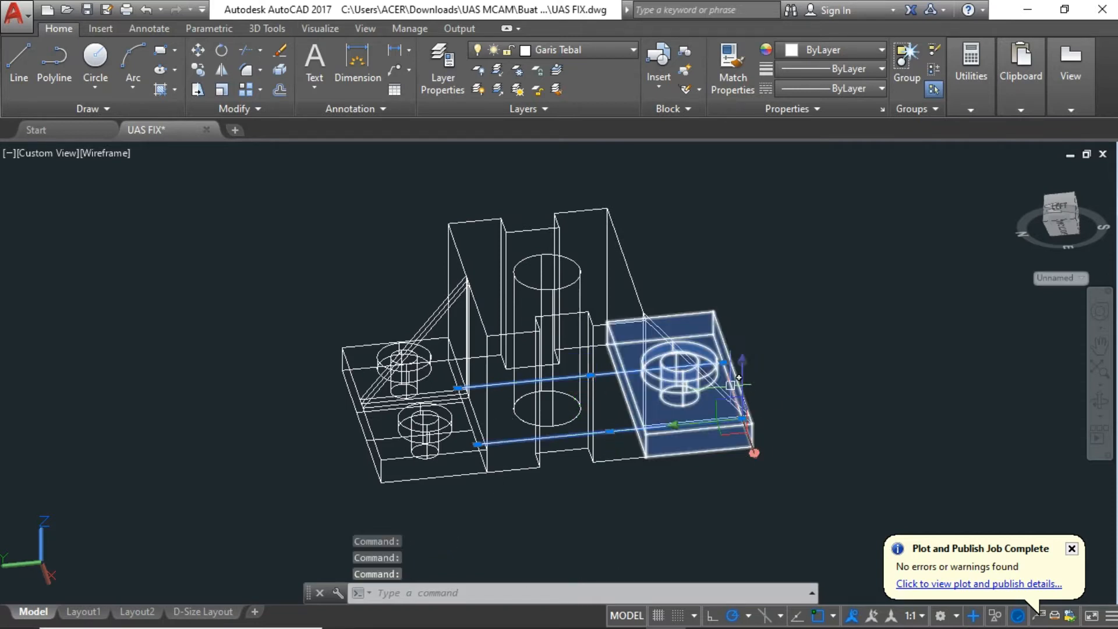
scroll(772, 390, "up", 6)
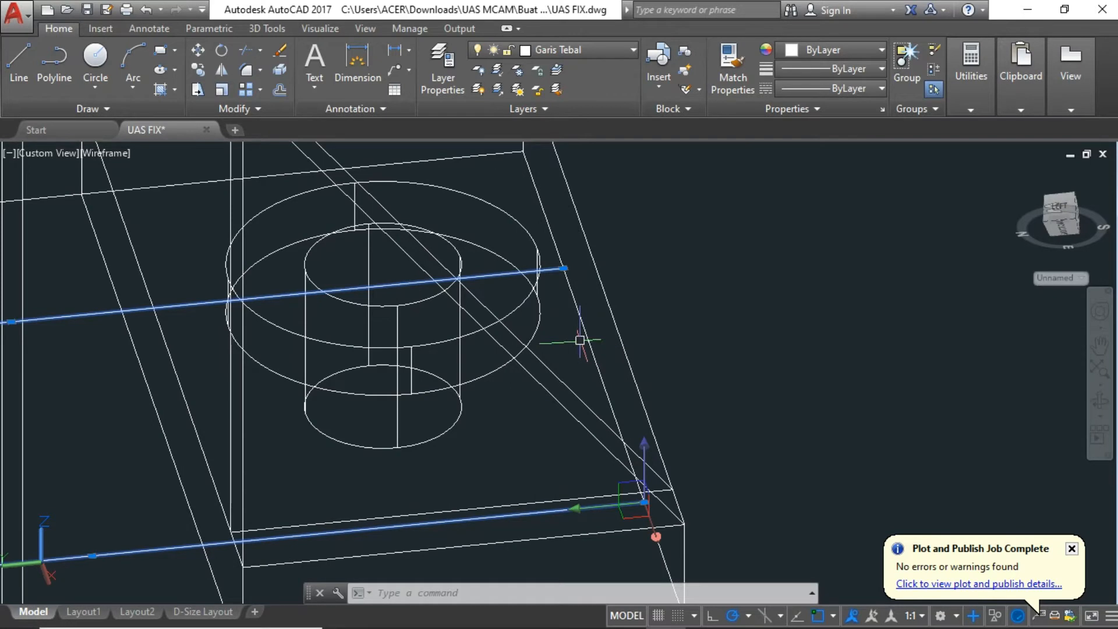
key("Escape")
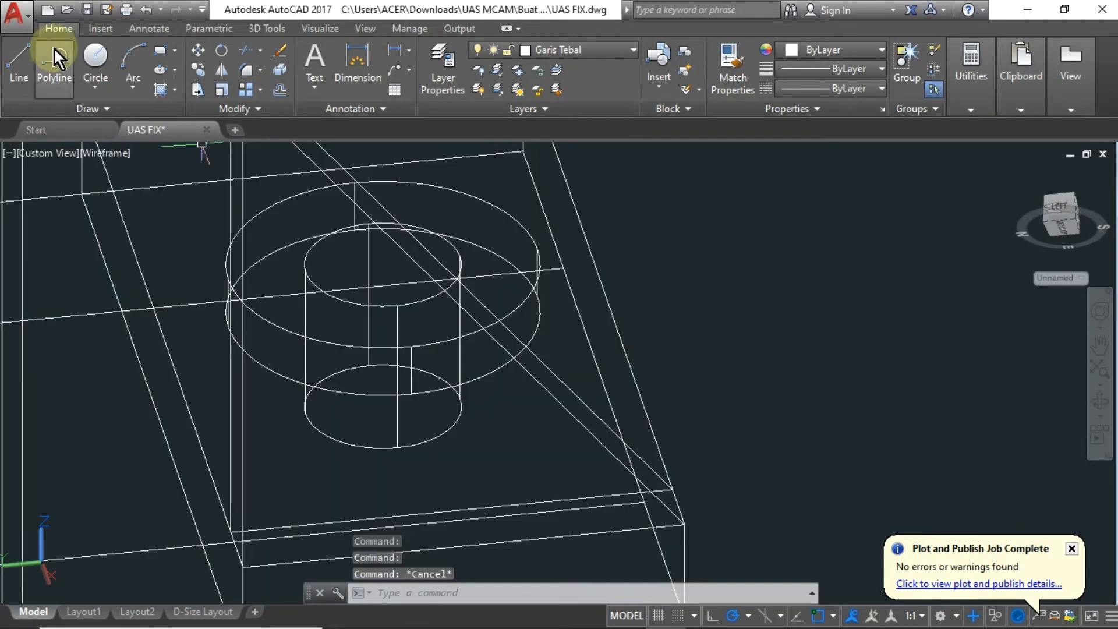
Step: Draw a line joining the ends of the two long slot lines at the one-hole plate's outer edge
left_click(14, 57)
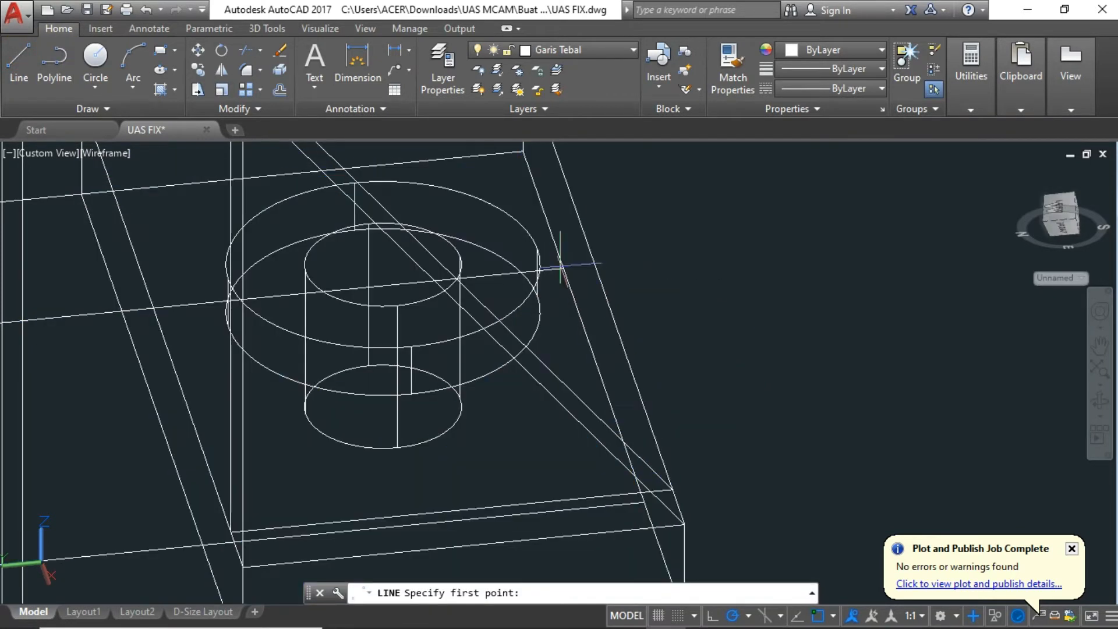
left_click(563, 270)
left_click(640, 498)
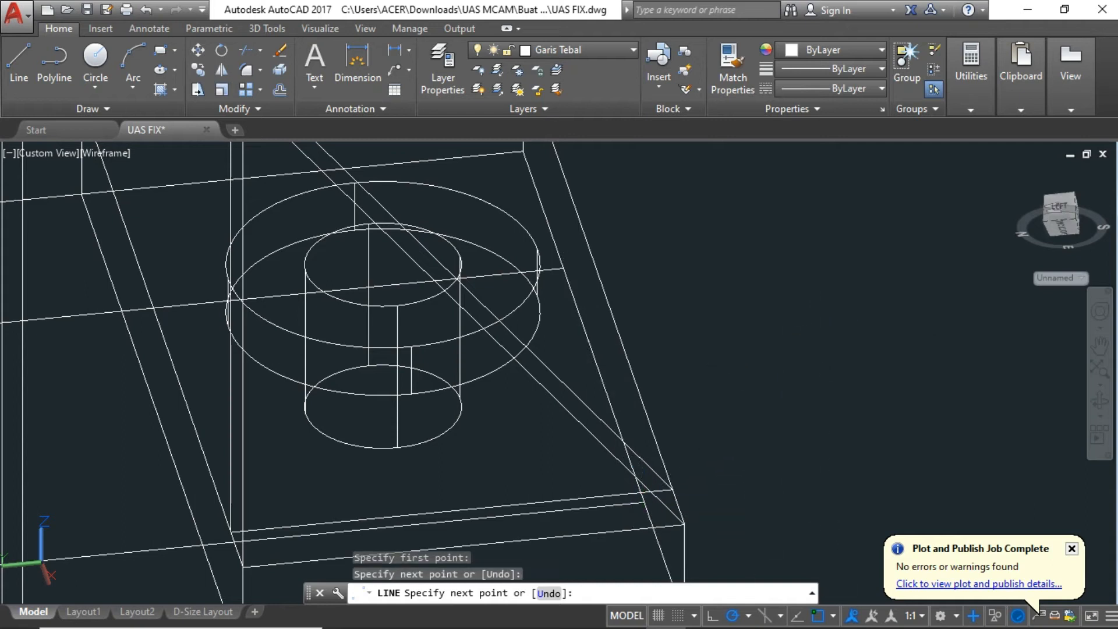
key("Escape")
Step: Select the closing line and both long slot lines to check that their ends meet on the one-hole plate
left_click(595, 361)
left_click(512, 272)
scroll(721, 308, "down", 2)
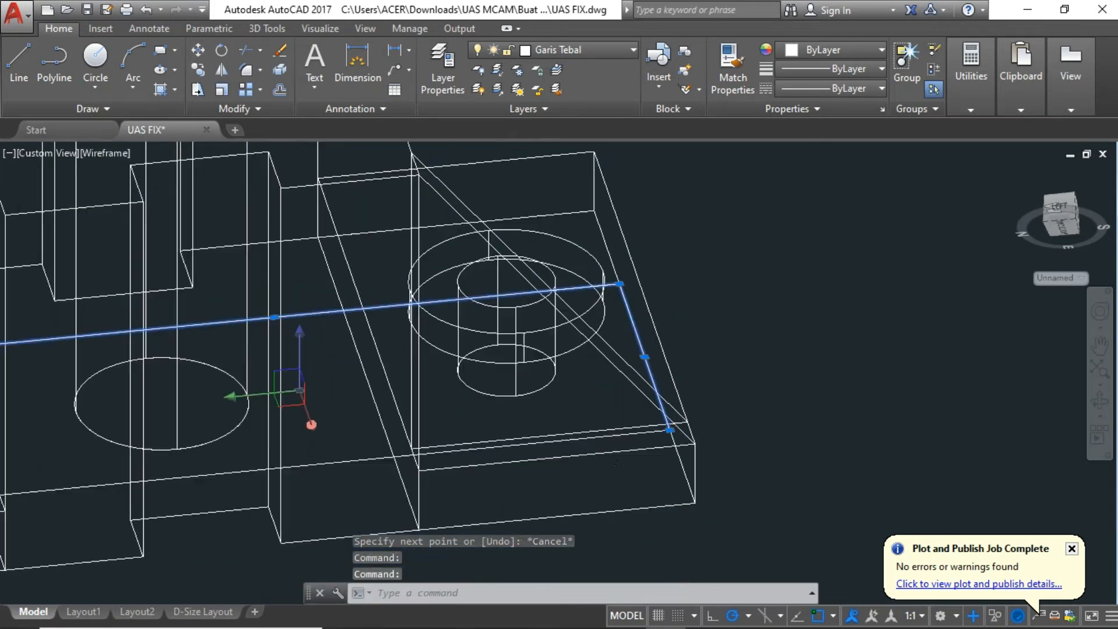
left_click(337, 461)
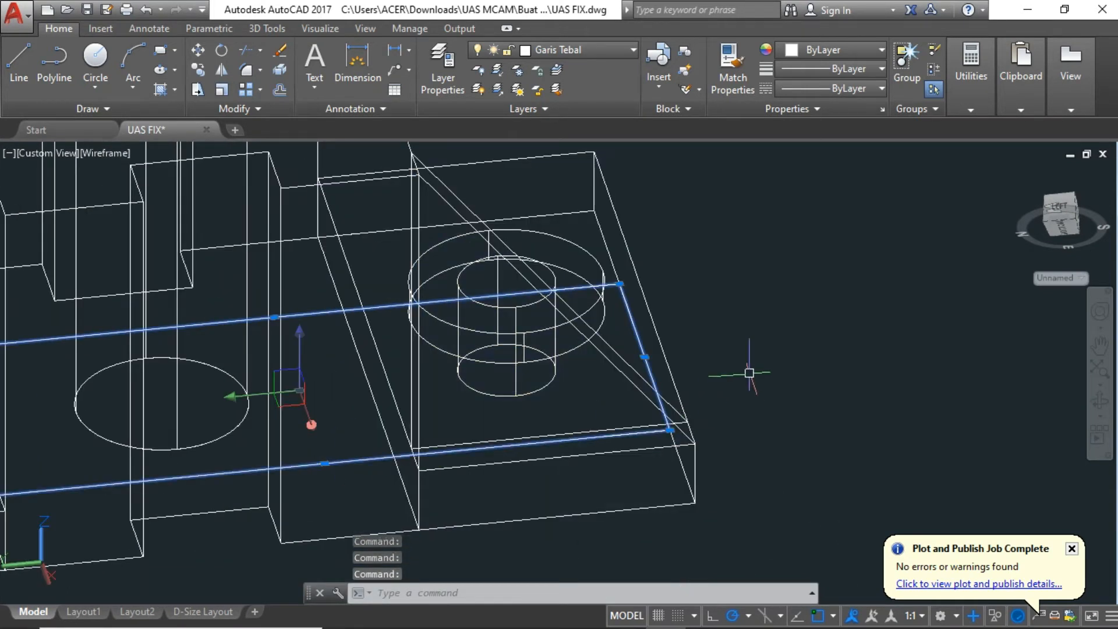
scroll(748, 372, "down", 2)
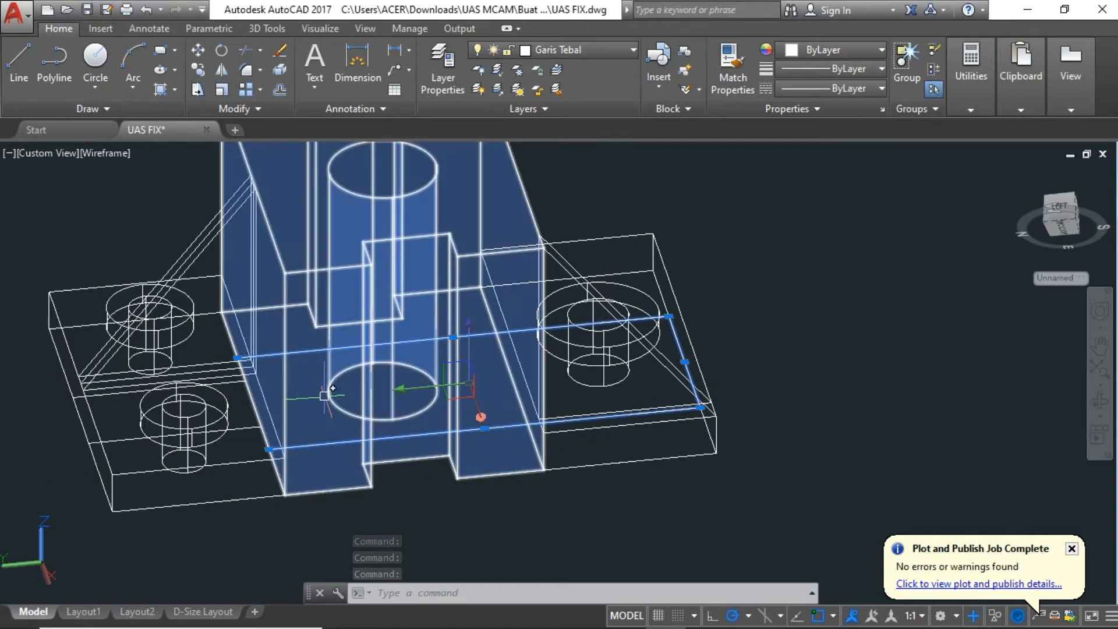
Step: Draw lines from the long slot line 10 inward, across to the two-hole plate's outer edge, along it, and back to the other long line
left_click(29, 63)
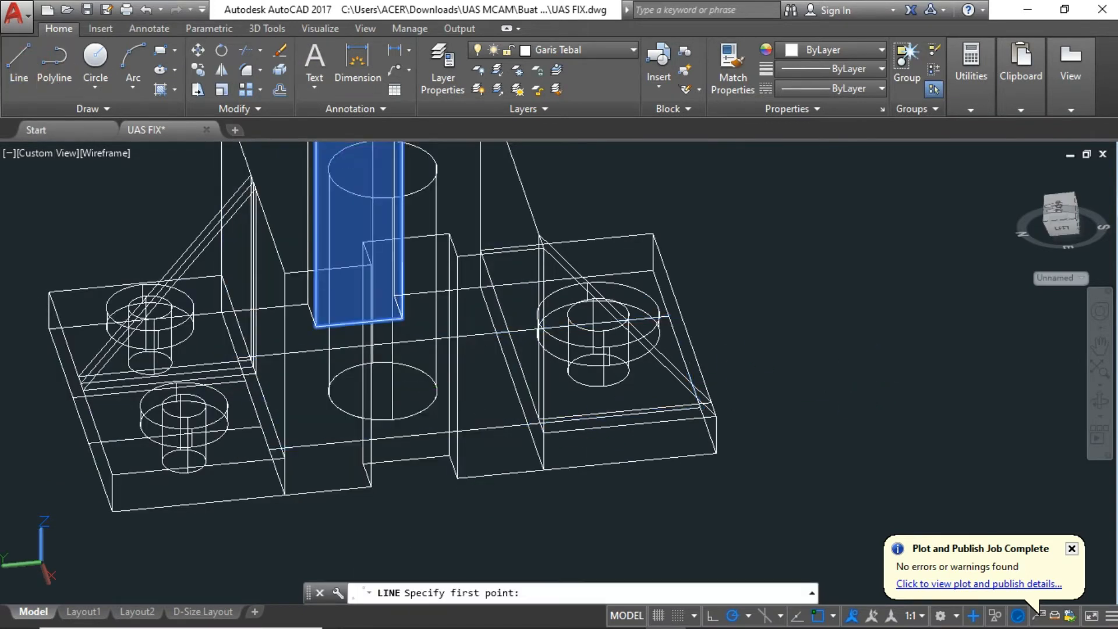
left_click(236, 358)
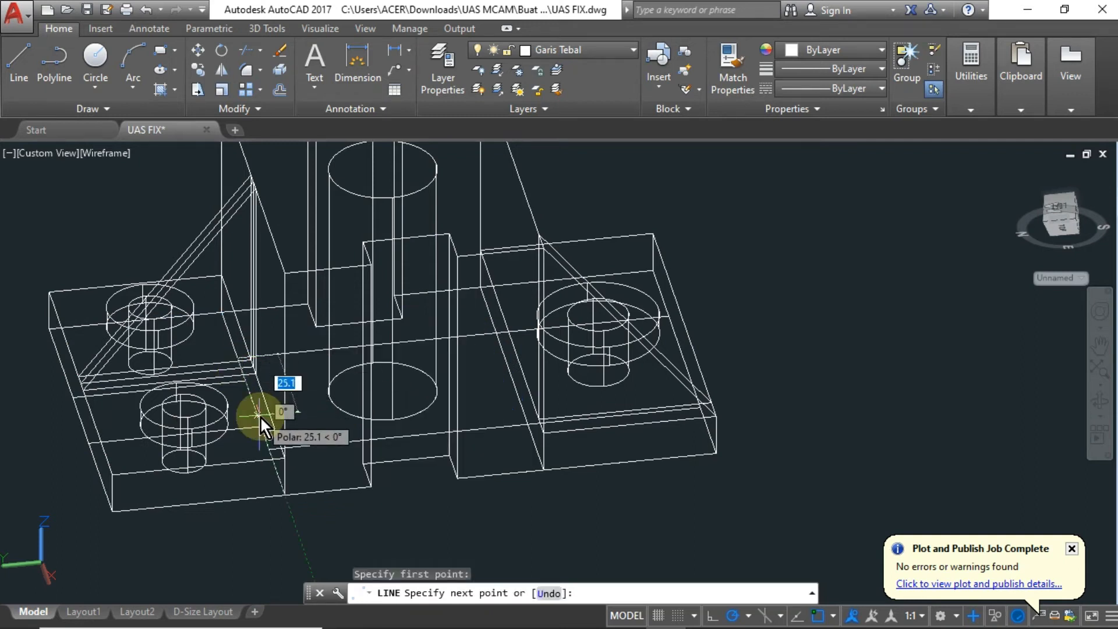
type("10")
key("Return")
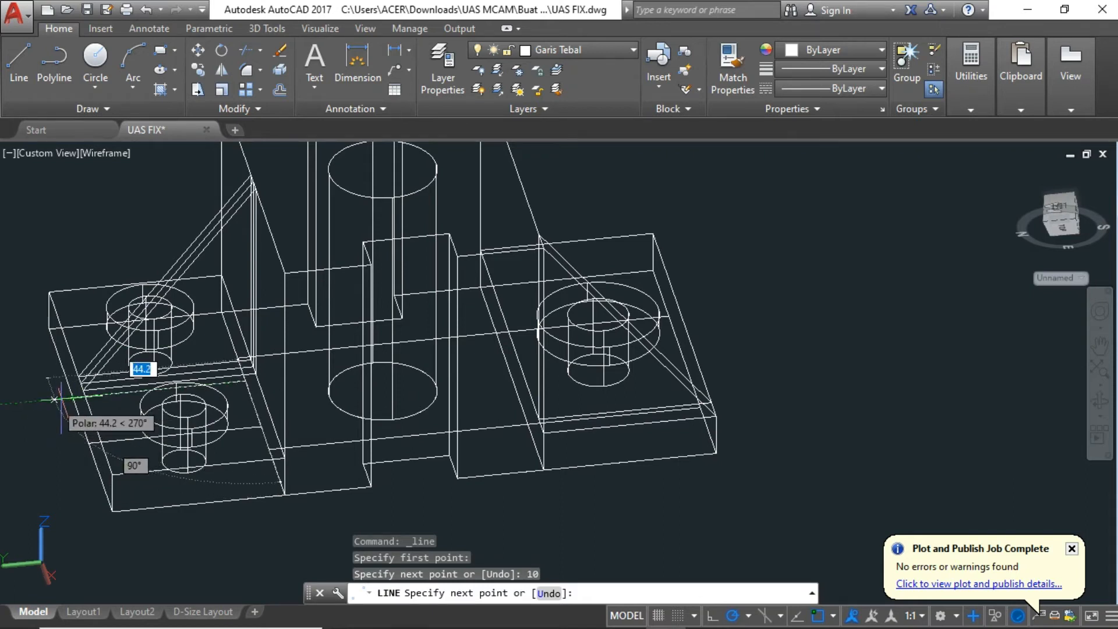
left_click(72, 397)
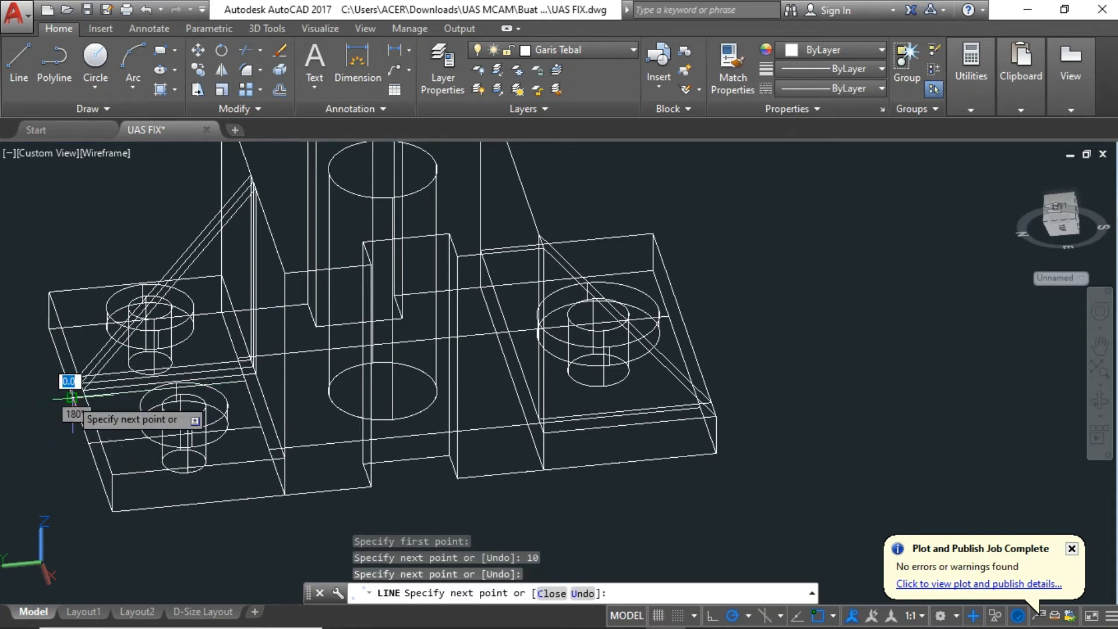
left_click(88, 442)
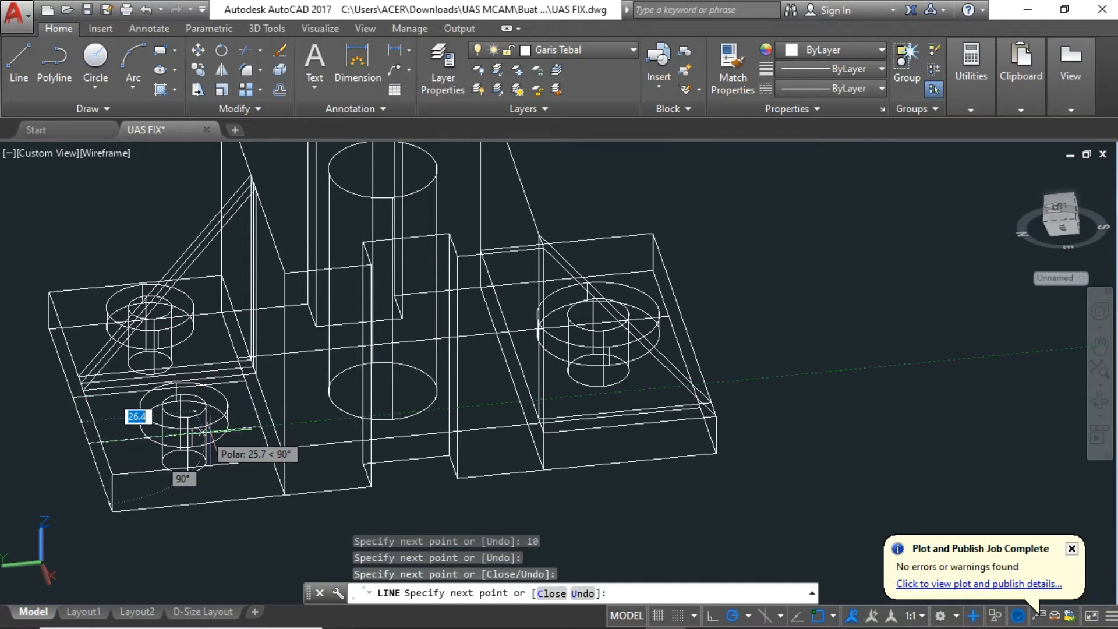
left_click(261, 427)
left_click(274, 447)
key("Escape")
Step: Join all segments of the stepped slot outline into one polyline
left_click(265, 437)
left_click(246, 428)
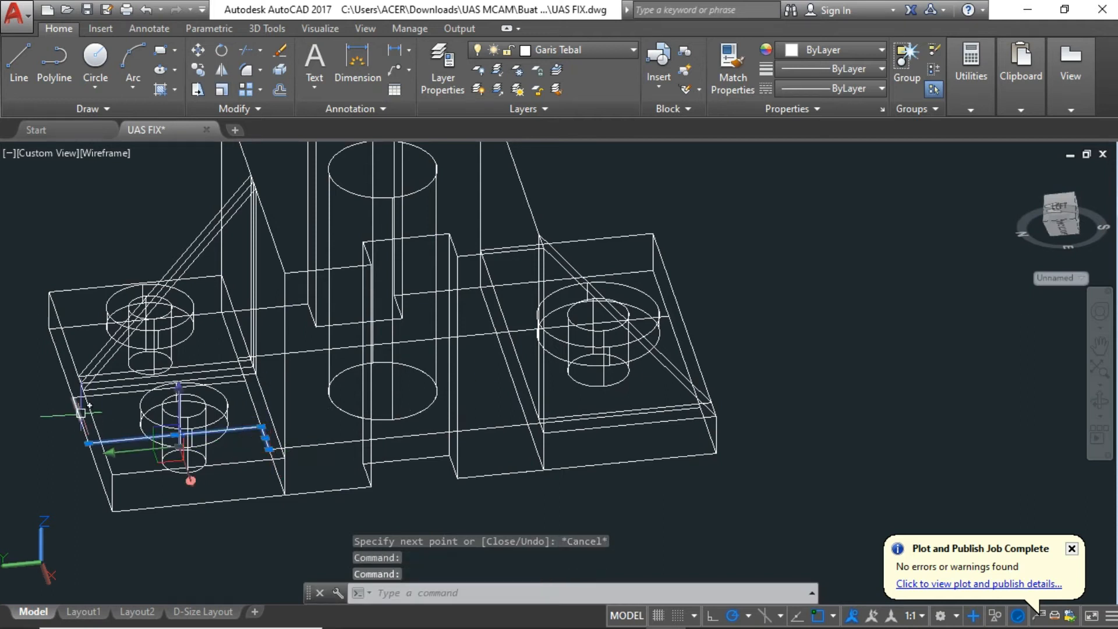
left_click(84, 429)
left_click(79, 412)
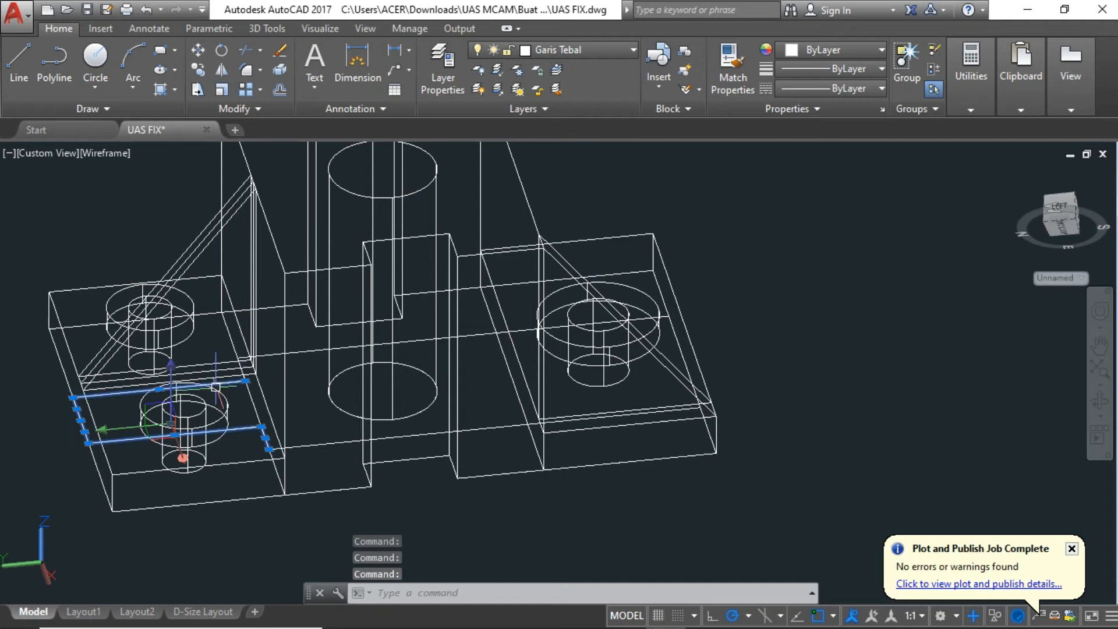
left_click(283, 353)
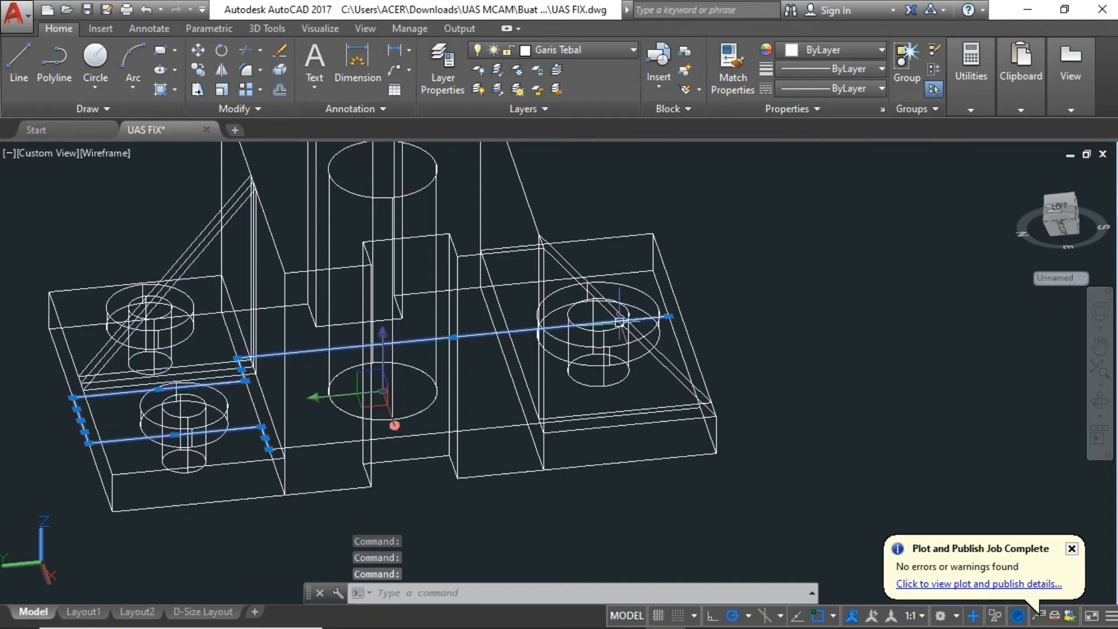
left_click(677, 336)
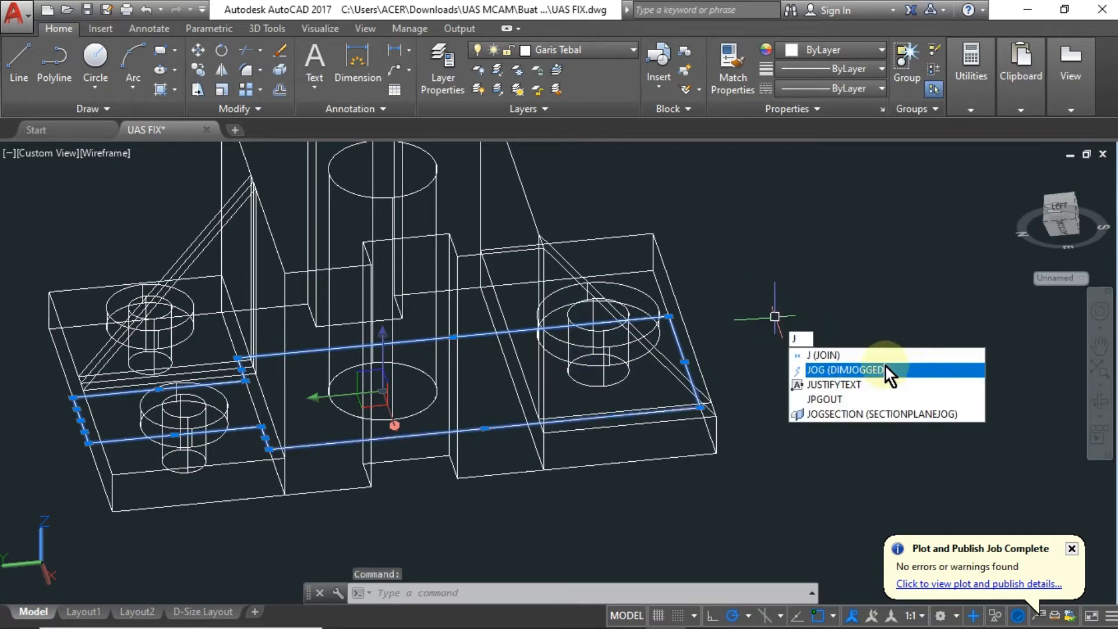
key("Return")
Step: Presspull the stepped slot outline 5 upward into the base and show the model in the Realistic visual style
left_click(266, 29)
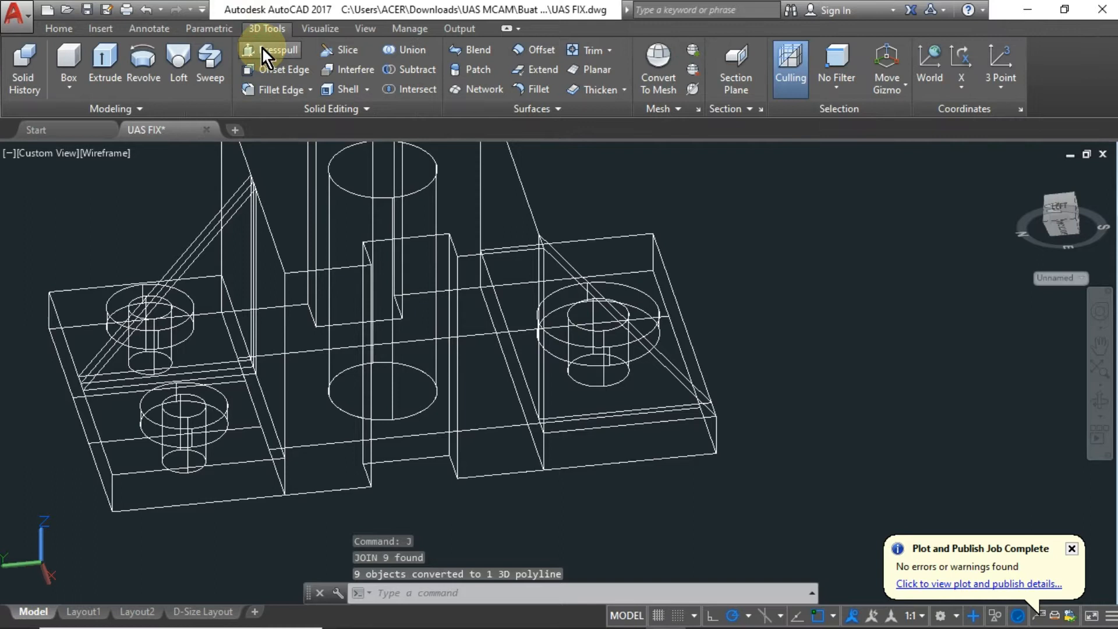
left_click(264, 48)
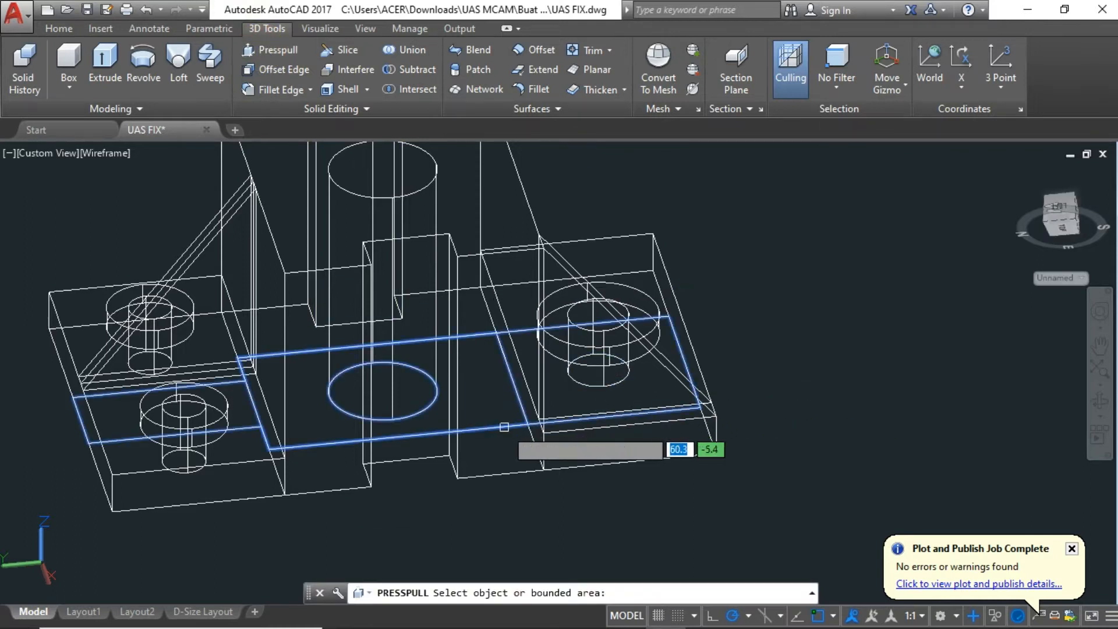
left_click(504, 427)
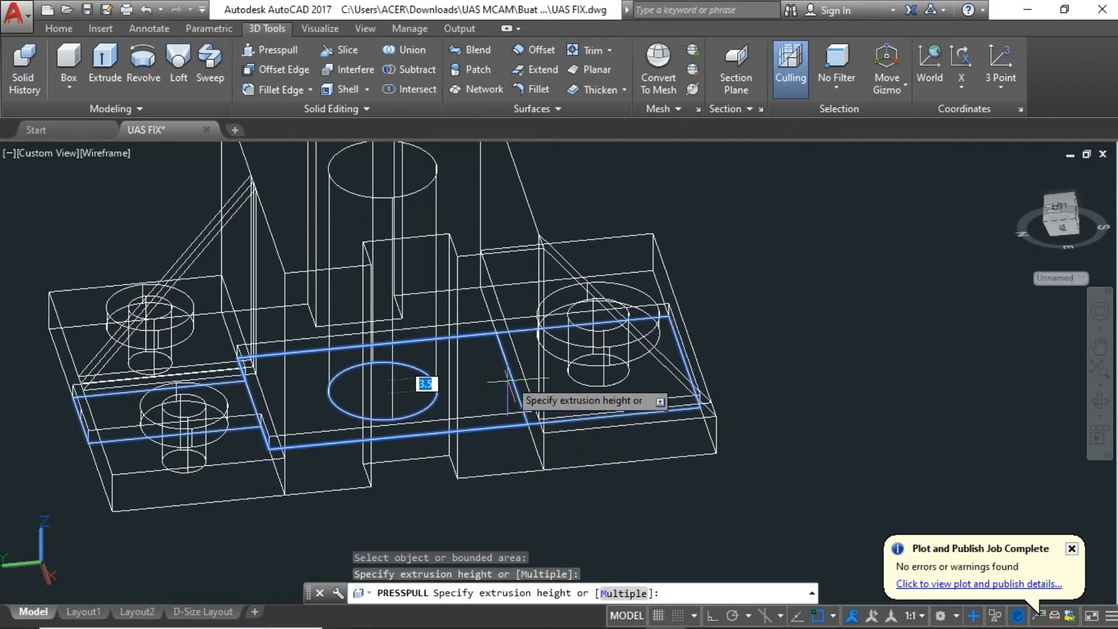
type("5")
key("Return")
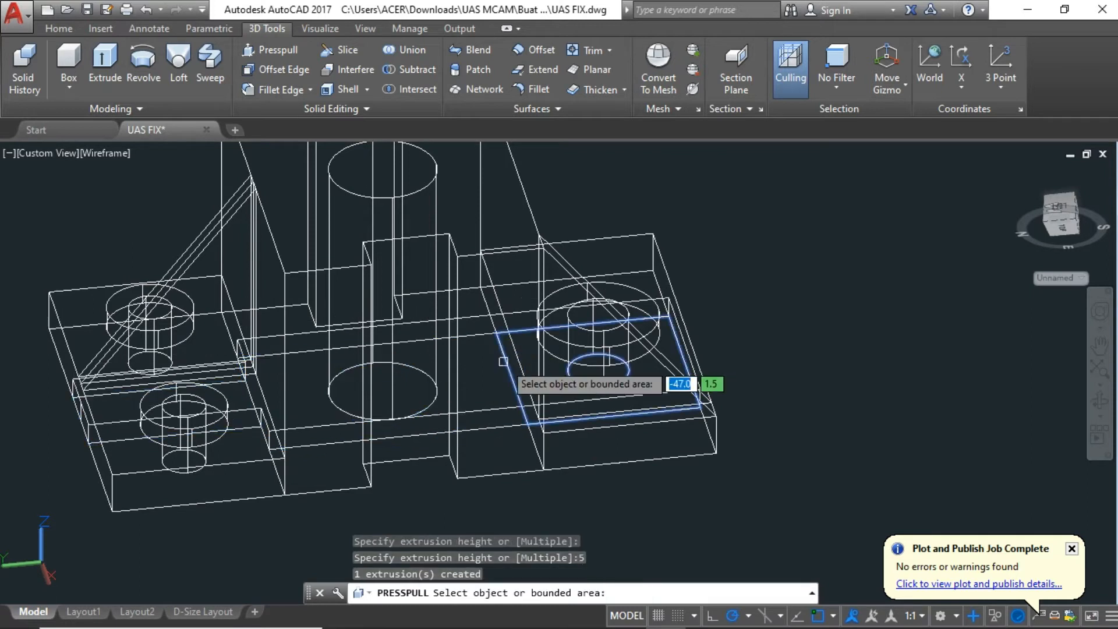
left_click(103, 154)
left_click(131, 248)
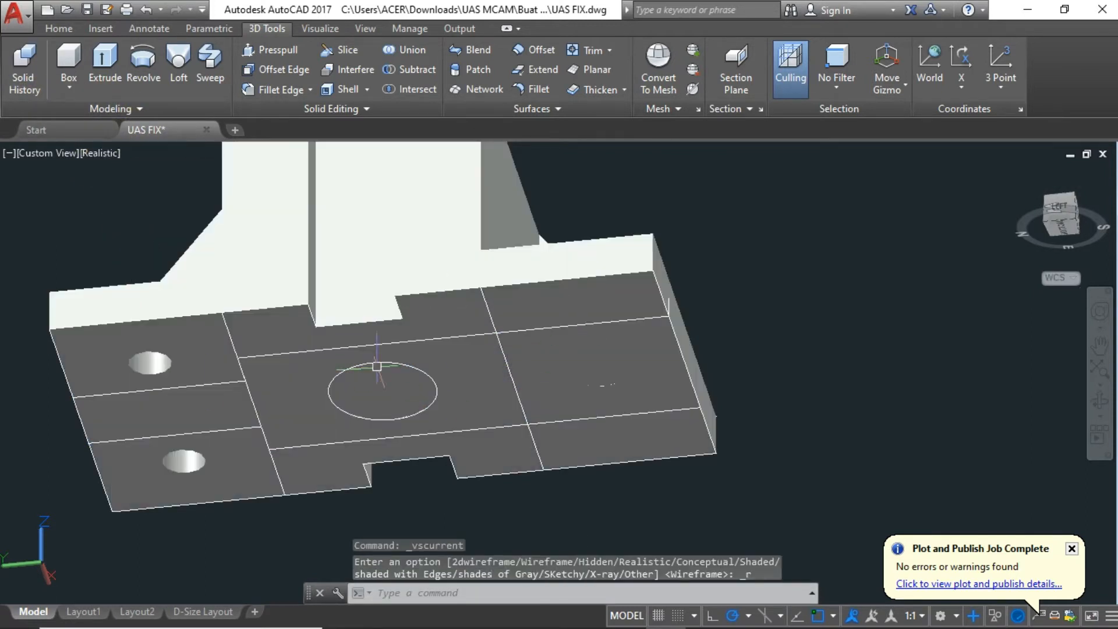
Step: Subtract the extruded slot solid from the middle block, both base plates and the sloped ribs
left_click(407, 70)
left_click(436, 339)
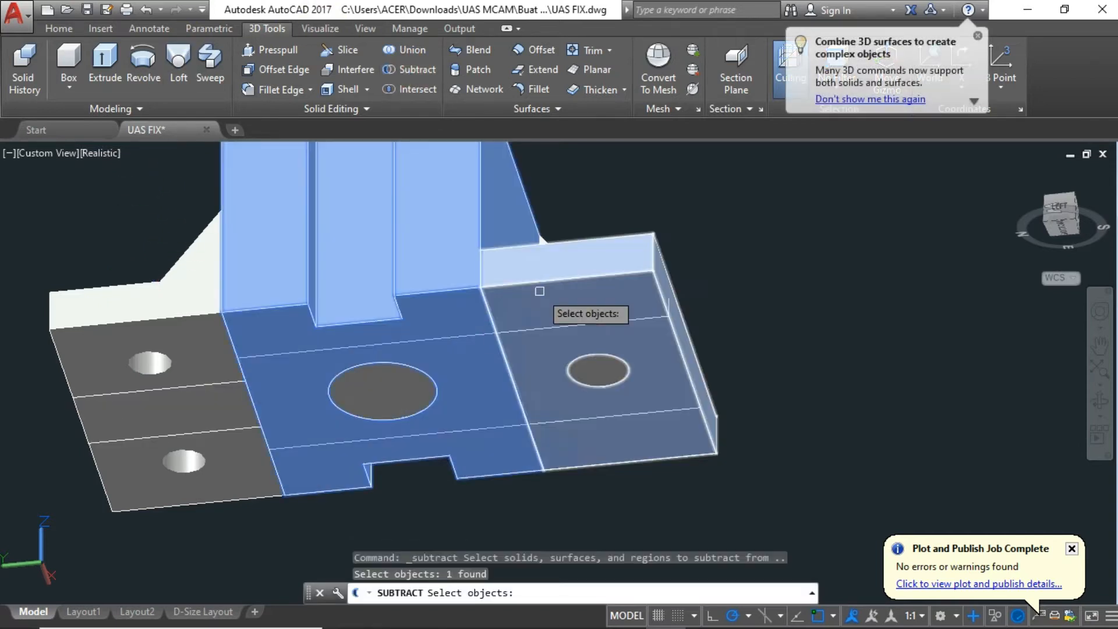
left_click(540, 291)
left_click(231, 298)
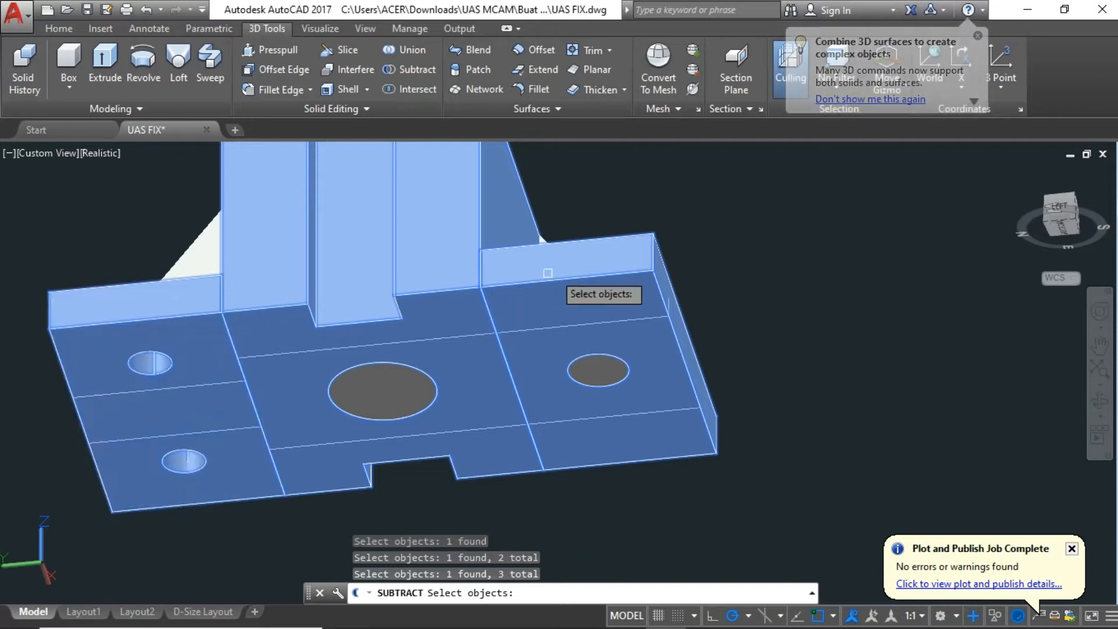
middle_click_drag(699, 235, 588, 335, "shift")
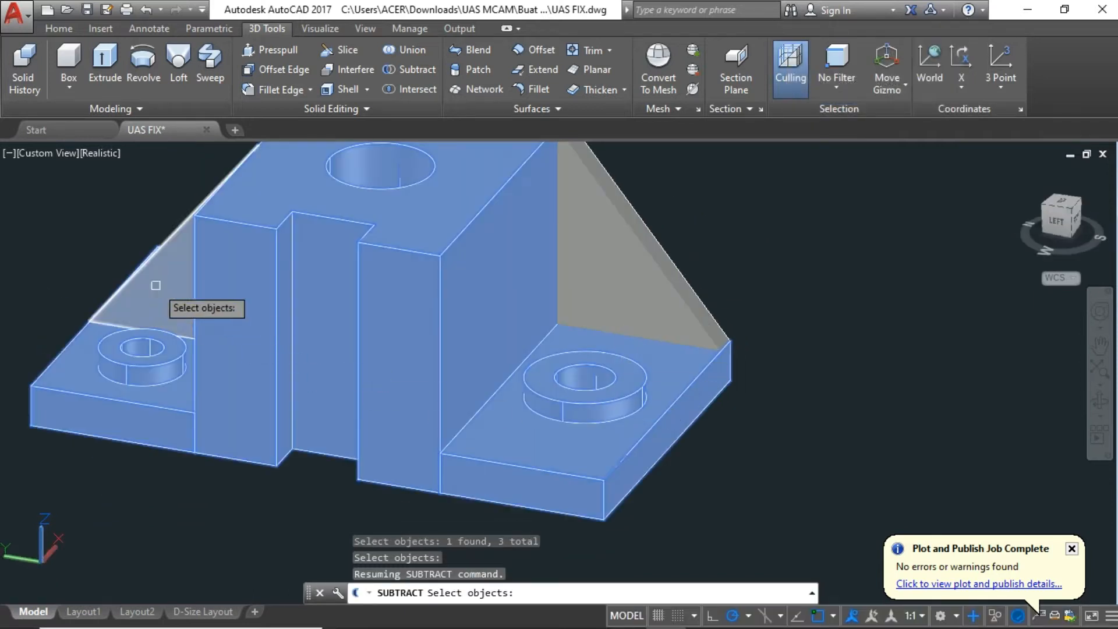
left_click(175, 294)
left_click(599, 250)
middle_click_drag(732, 242, 798, 351, "shift")
left_click(275, 319)
key("Return")
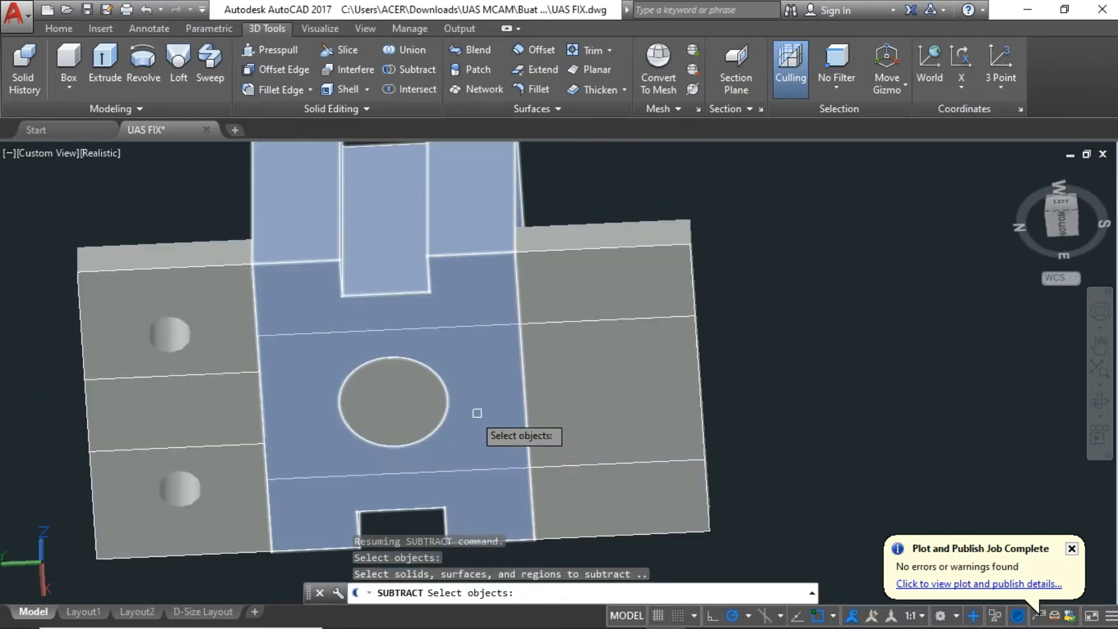
left_click(415, 413)
key("Return")
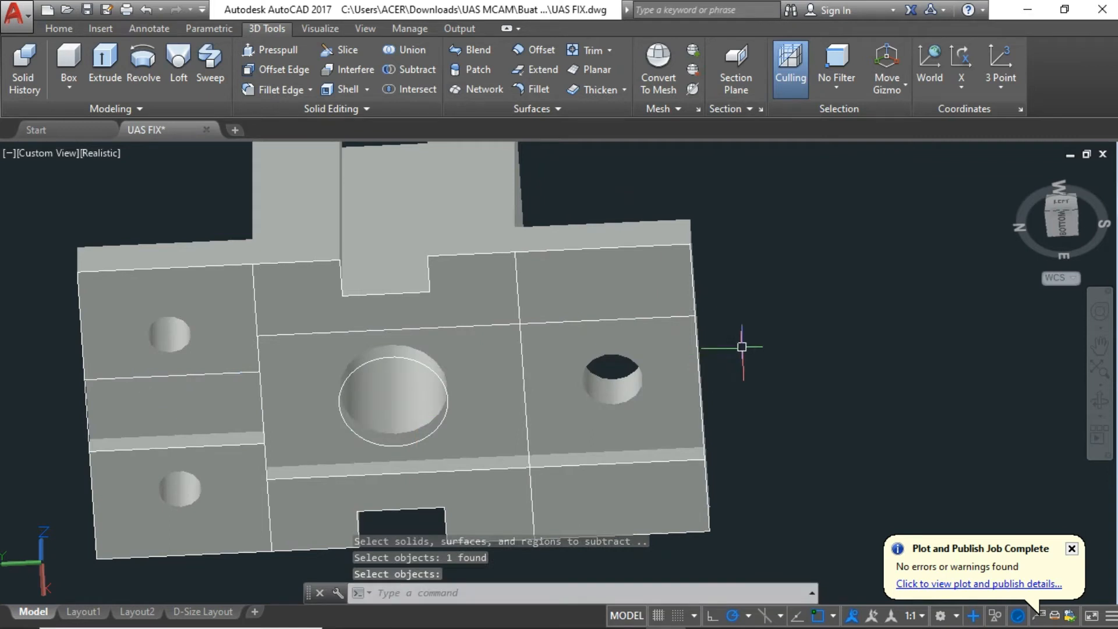
Step: Erase the leftover outlines and the circle at the main hole on the part's underside
middle_click_drag(742, 308, 513, 329, "shift")
key("Delete")
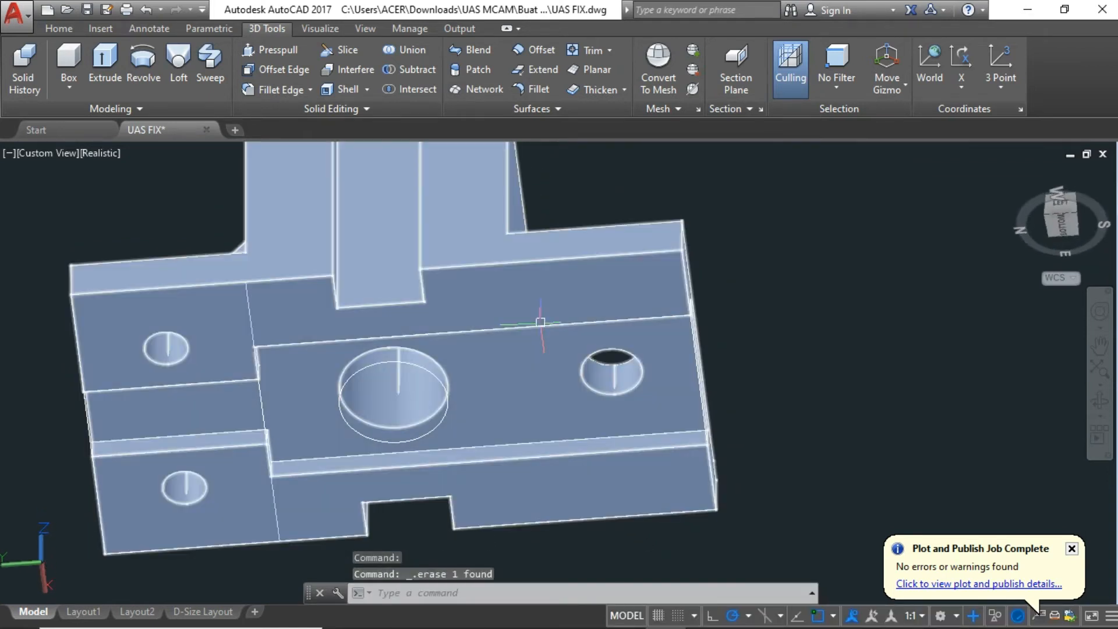
left_click(535, 329)
key("Delete")
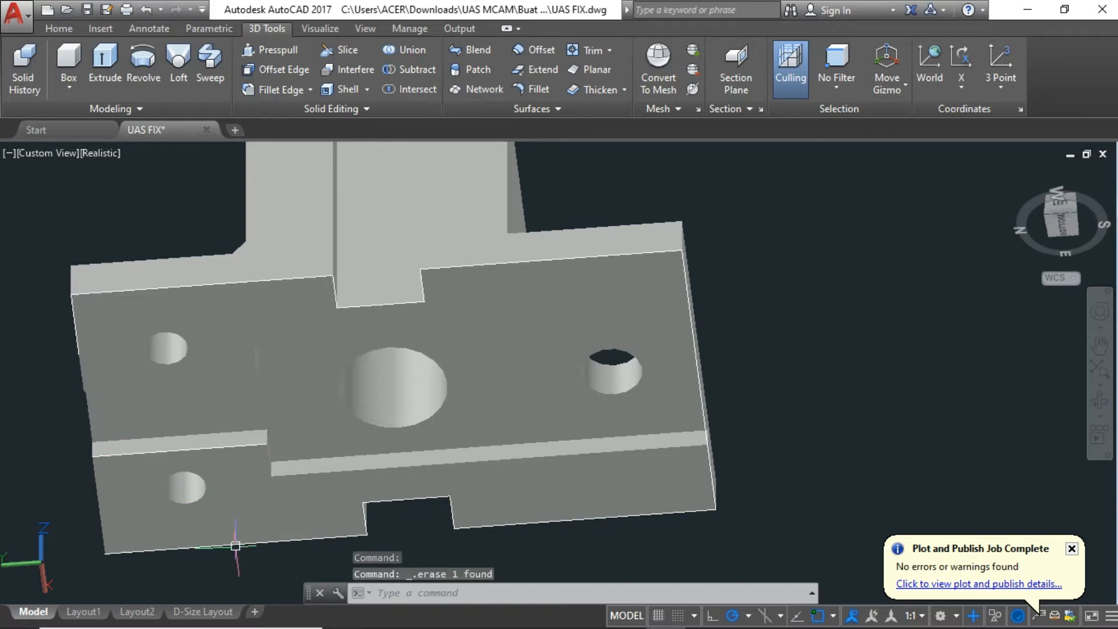
left_click(368, 501)
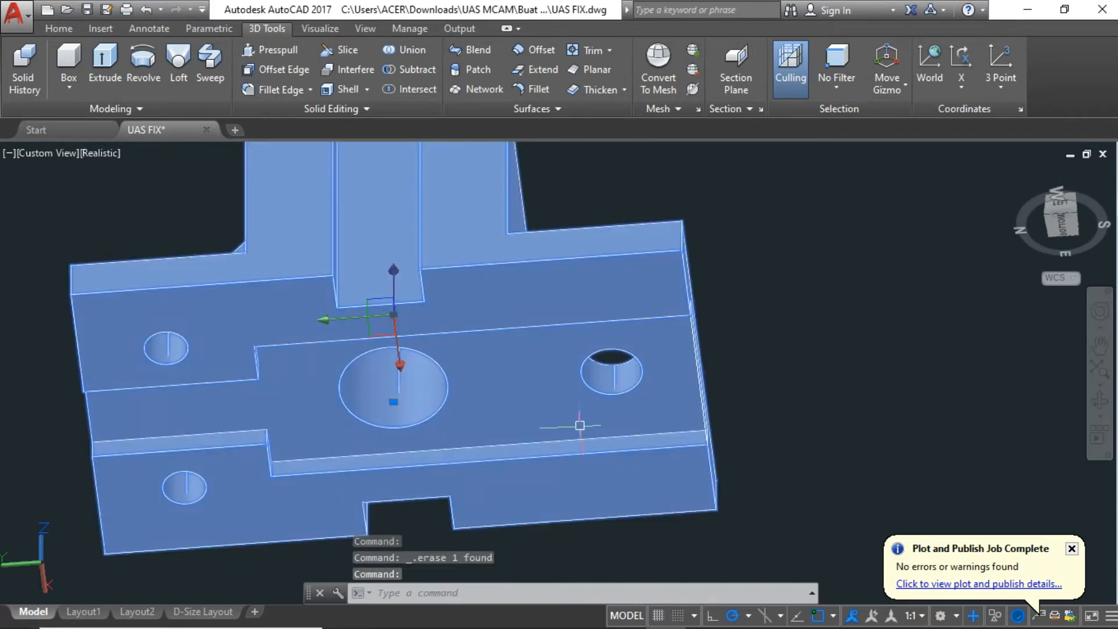
key("Escape")
middle_click_drag(749, 240, 657, 419, "shift")
key("Delete")
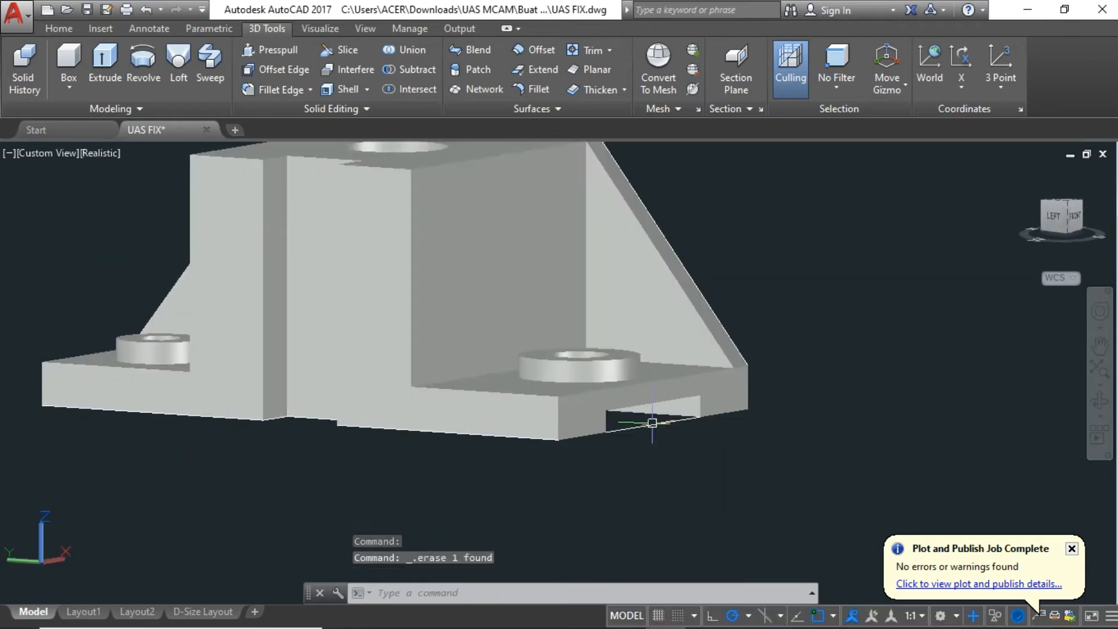
Step: Examine the finished part from several angles, checking the ribs, the bosses and the slot openings in the base
mouse_move(142, 472)
middle_mouse_down("shift")
mouse_move(199, 511)
mouse_move(176, 441)
middle_mouse_up("shift")
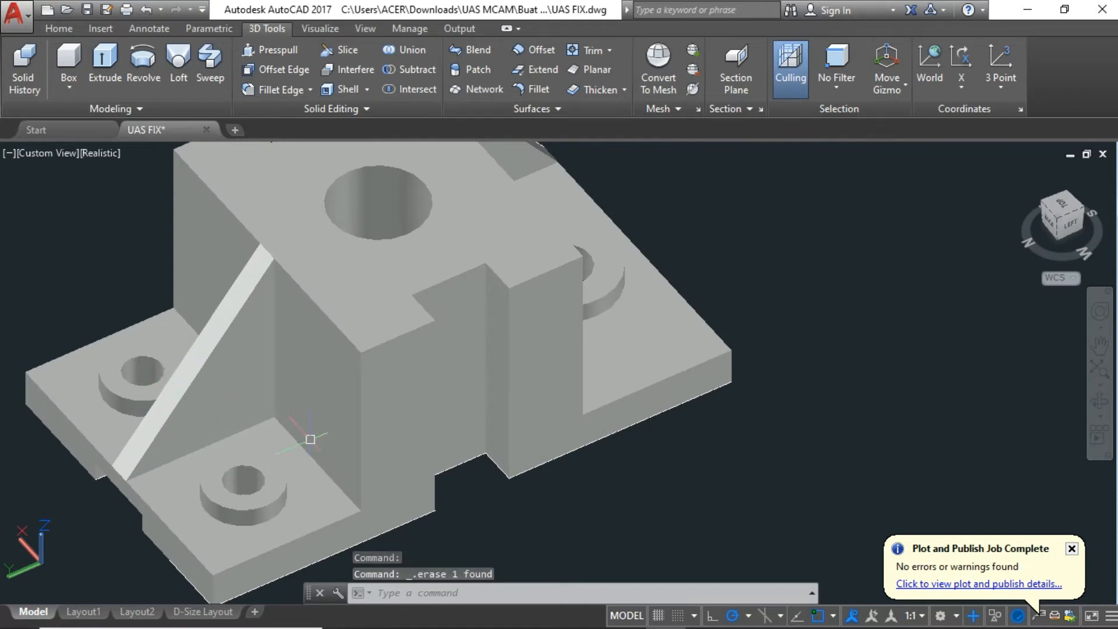
middle_click_drag(795, 290, 461, 338, "shift")
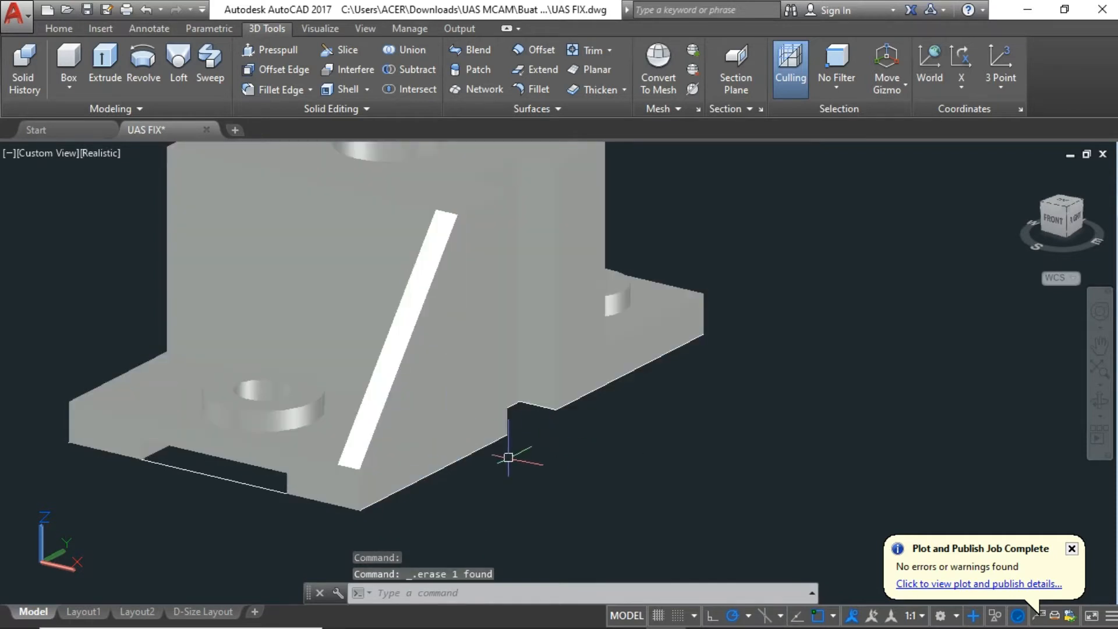
key("Escape")
middle_click_drag(292, 425, 635, 407, "shift")
scroll(664, 364, "down", 3)
scroll(663, 349, "up", 5)
scroll(733, 302, "down", 1)
scroll(739, 301, "down", 2)
middle_click_drag(664, 361, 613, 367, "shift")
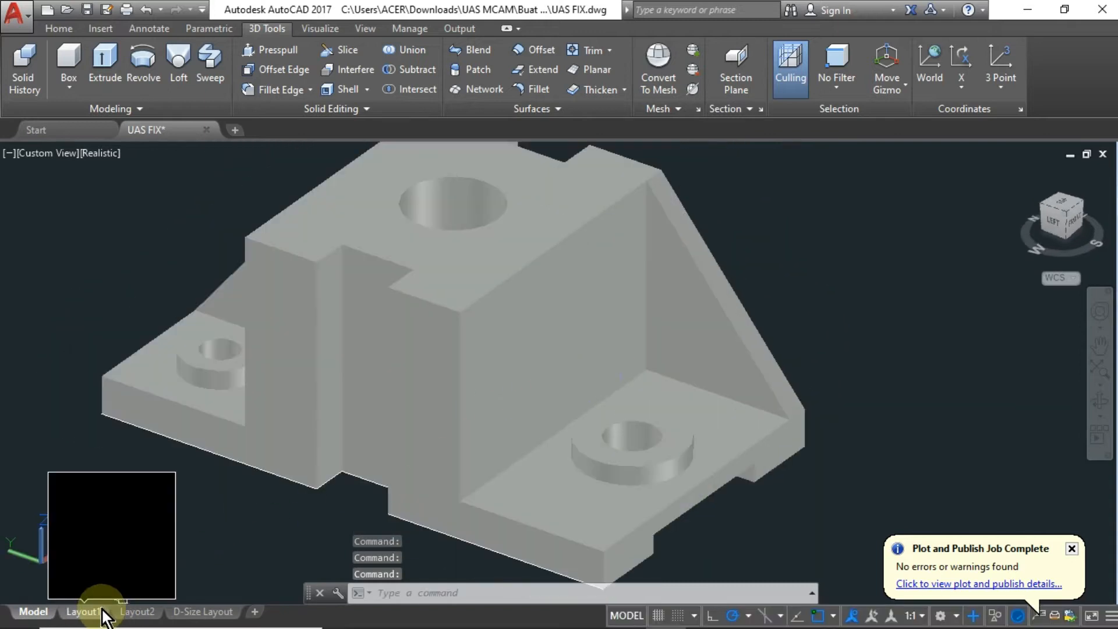
Step: Delete the existing D-Size Layout from the drawing
right_click(205, 612)
left_click(246, 387)
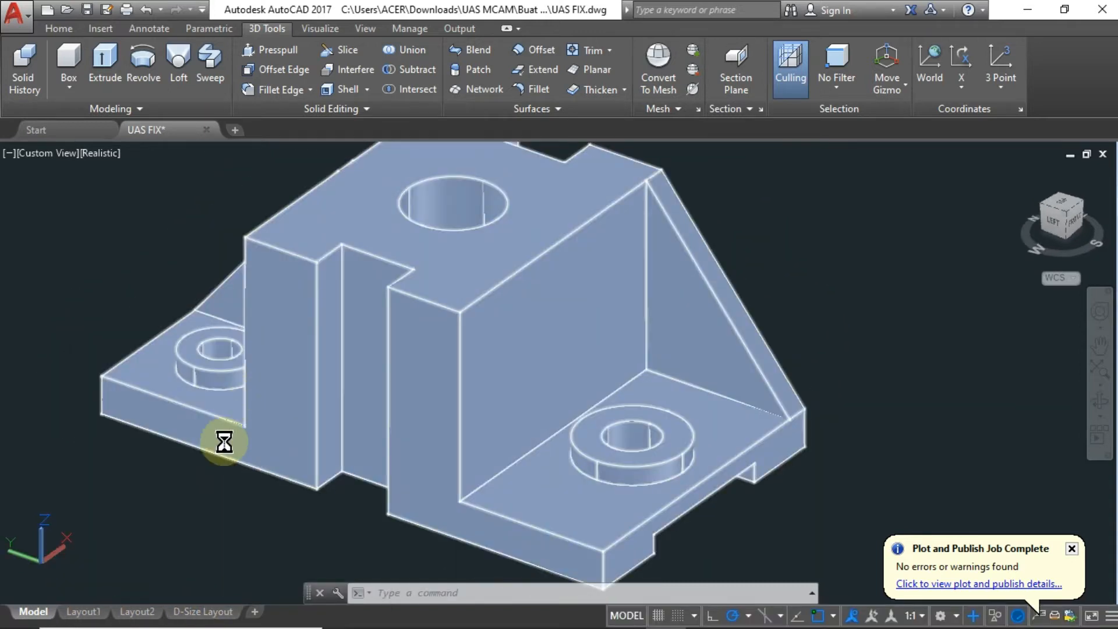
left_click(587, 375)
Step: Insert the D-Size Layout from the POLTEK ETIKET title-block template and open it
right_click(95, 612)
left_click(163, 371)
left_click(449, 342)
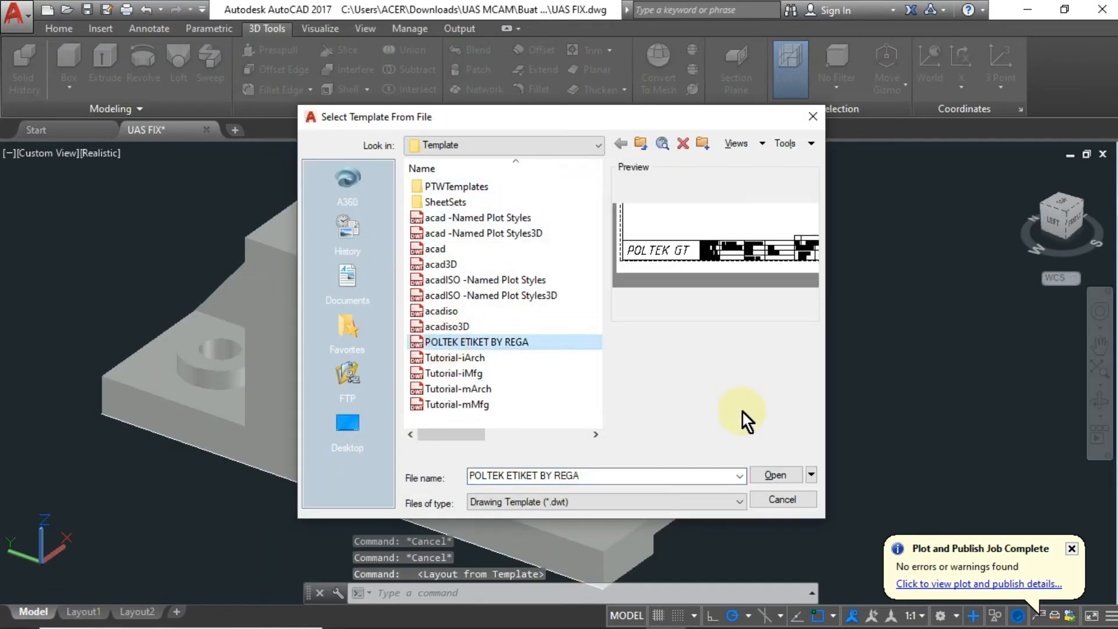
left_click(775, 474)
left_click(651, 264)
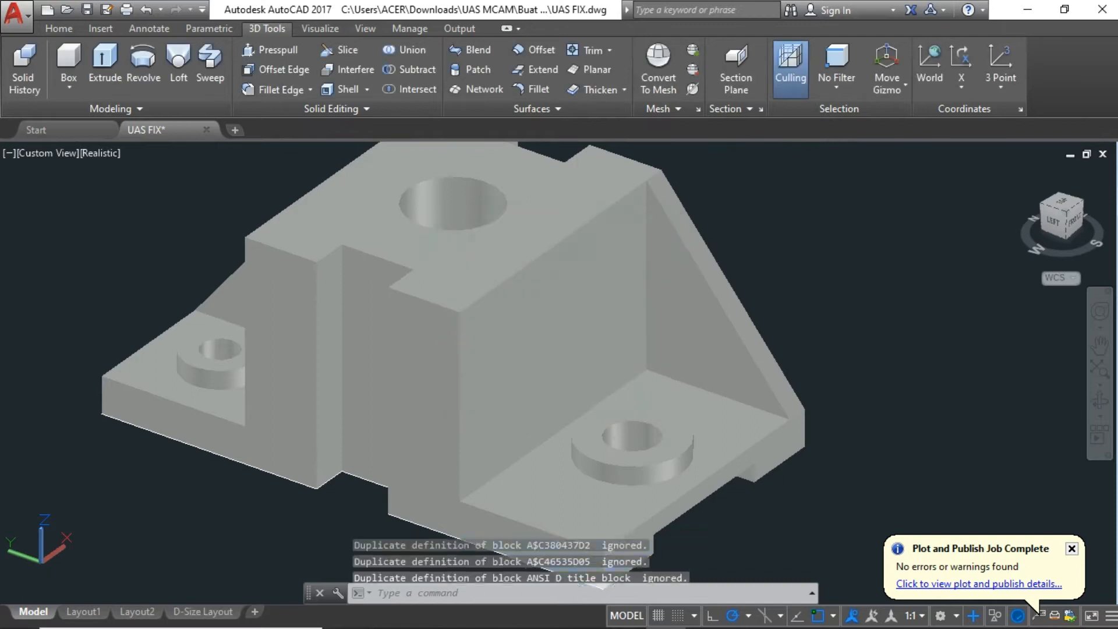
left_click(203, 611)
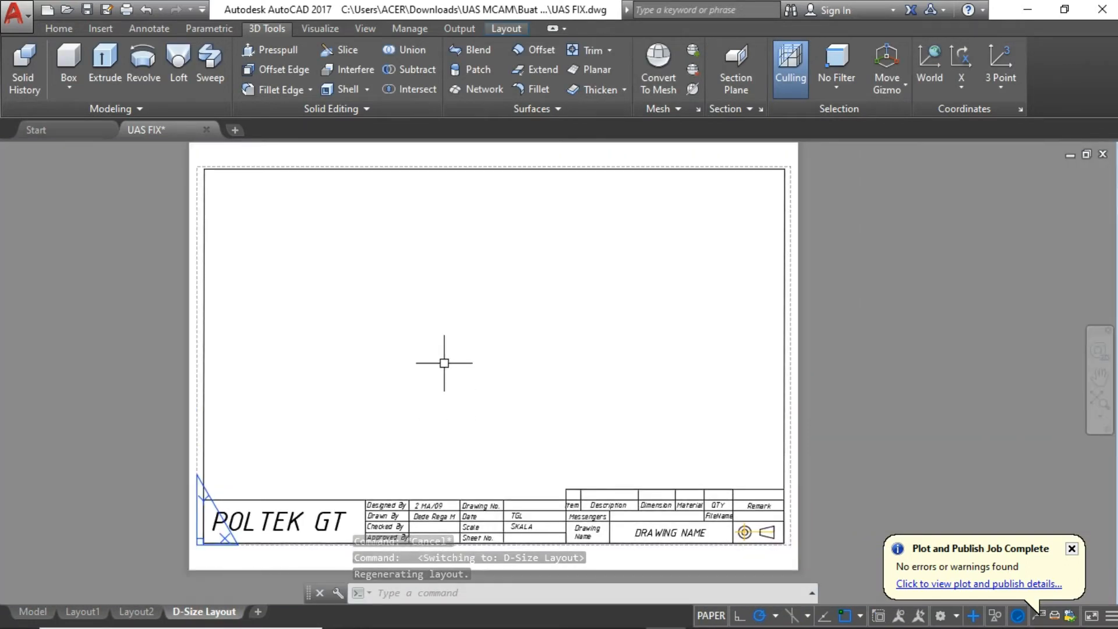
Step: Create an isometric base view from model space in the upper-left area of the sheet, and select that view
left_click(491, 28)
left_click(225, 93)
left_click(237, 113)
left_click(177, 75)
left_click(143, 87)
left_click(291, 238)
key("Return")
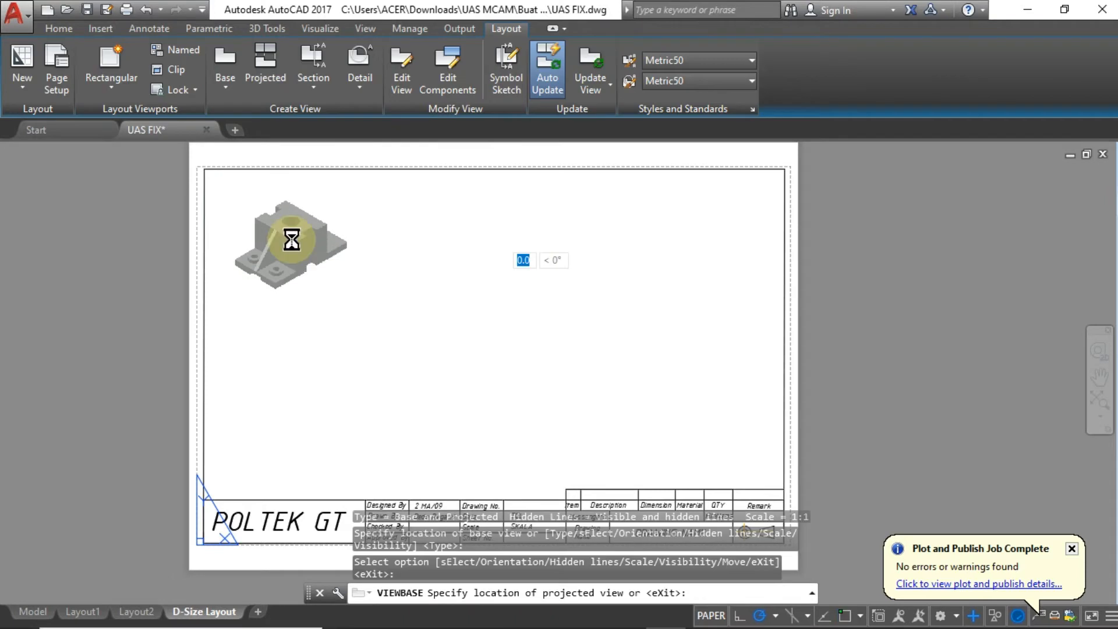
key("Return")
left_click(300, 244)
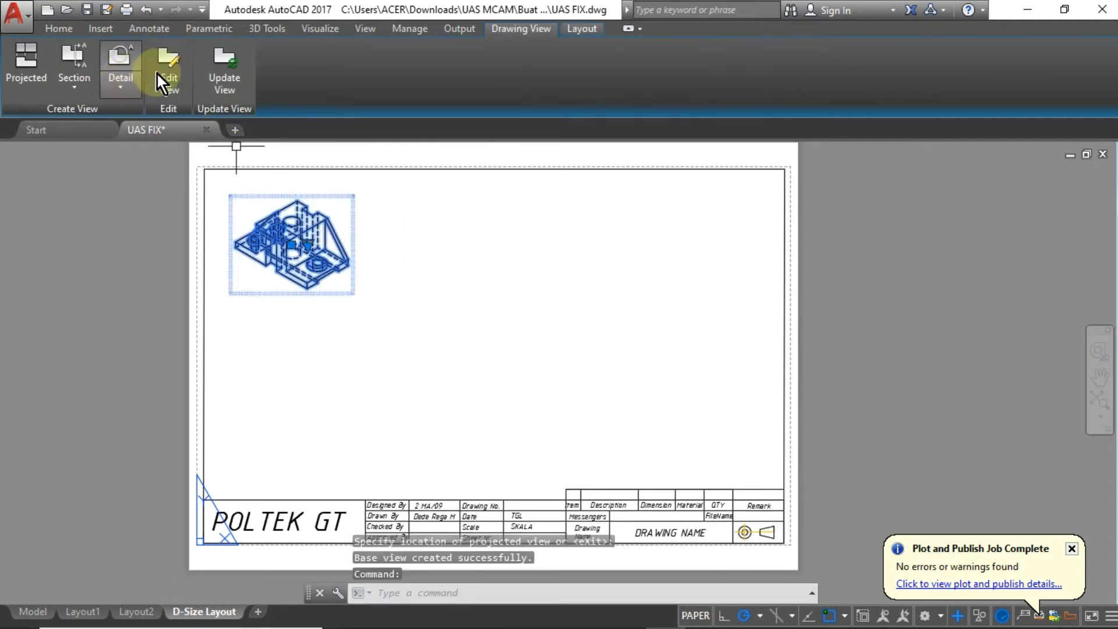
Step: Change the isometric drawing view's display style to shaded with visible lines
left_click(156, 72)
left_click(117, 81)
left_click(119, 176)
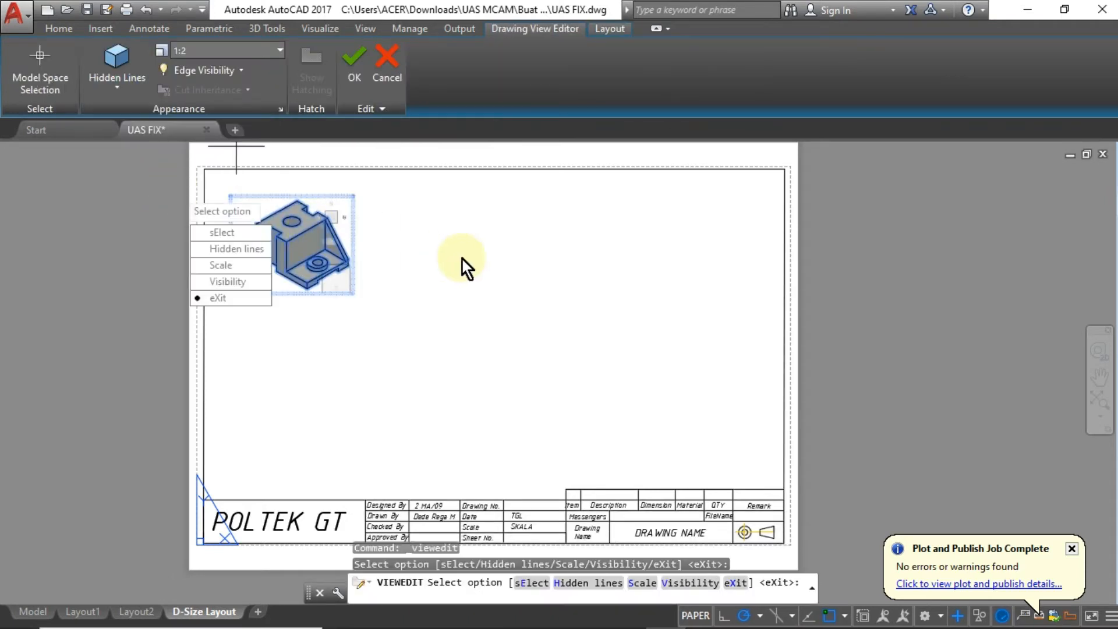
key("Return")
Step: Create a 1:1 front base view from model space beside the isometric view, with projected views below and to its right
left_click(222, 85)
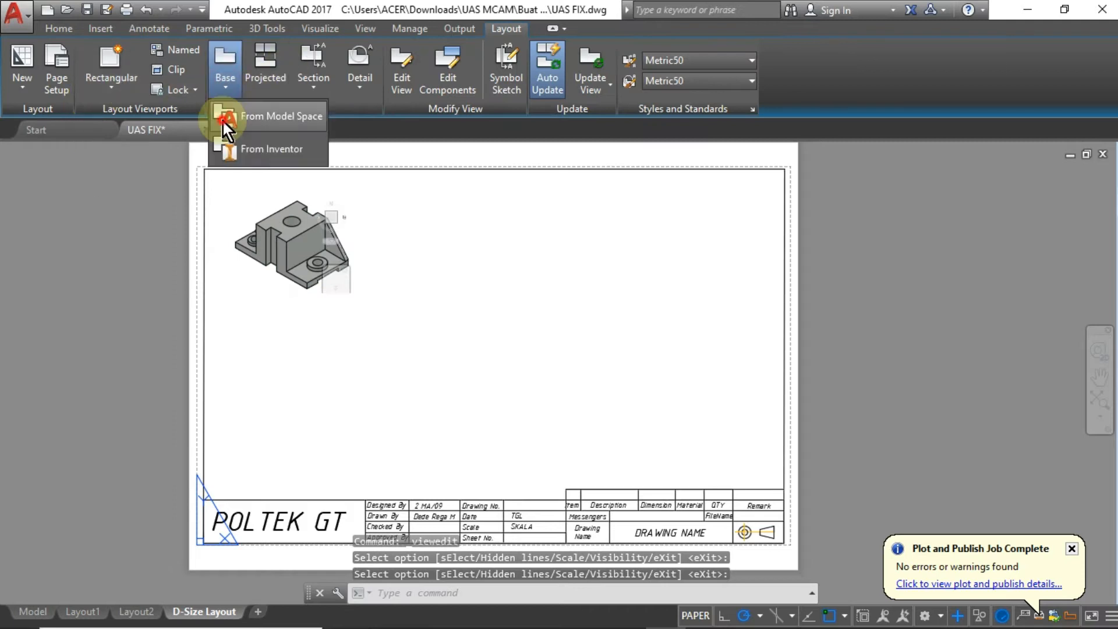
left_click(224, 144)
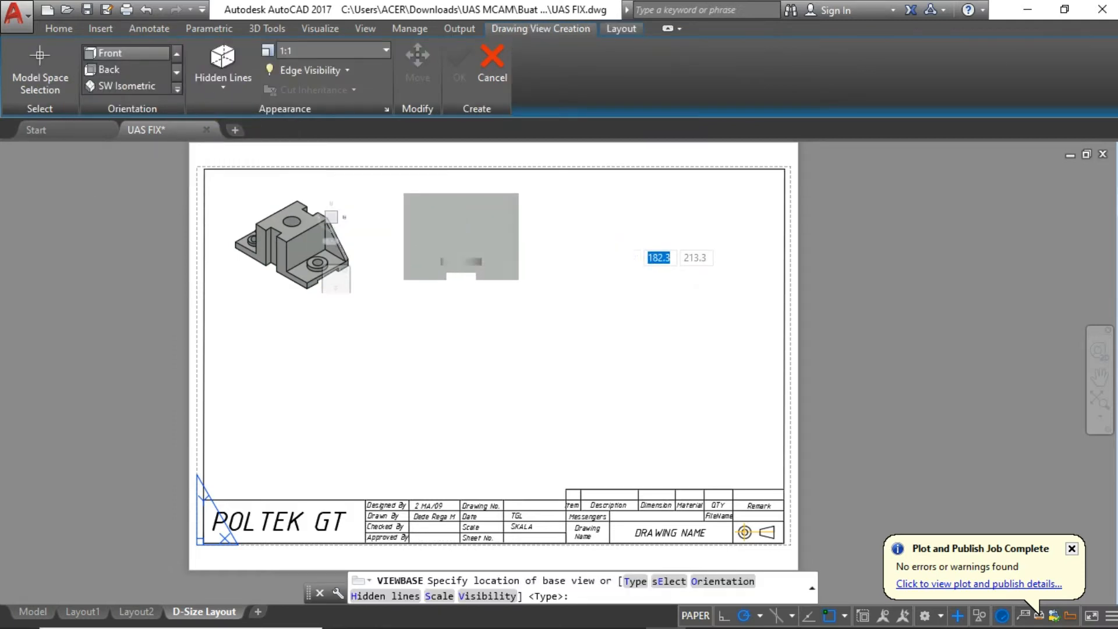
left_click(460, 236)
key("Return")
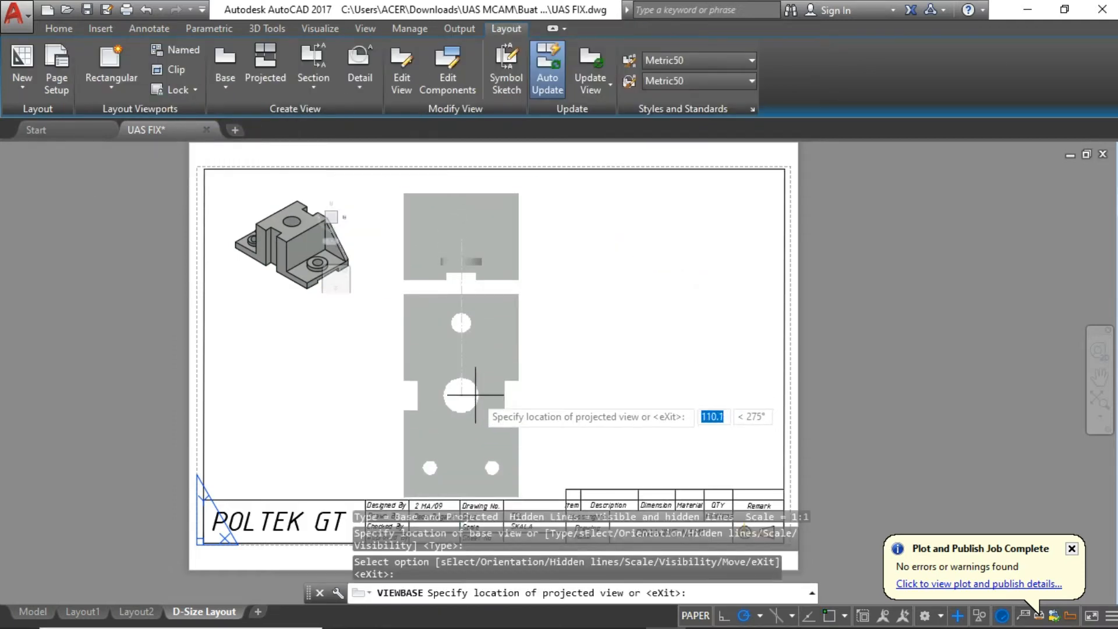
left_click(473, 395)
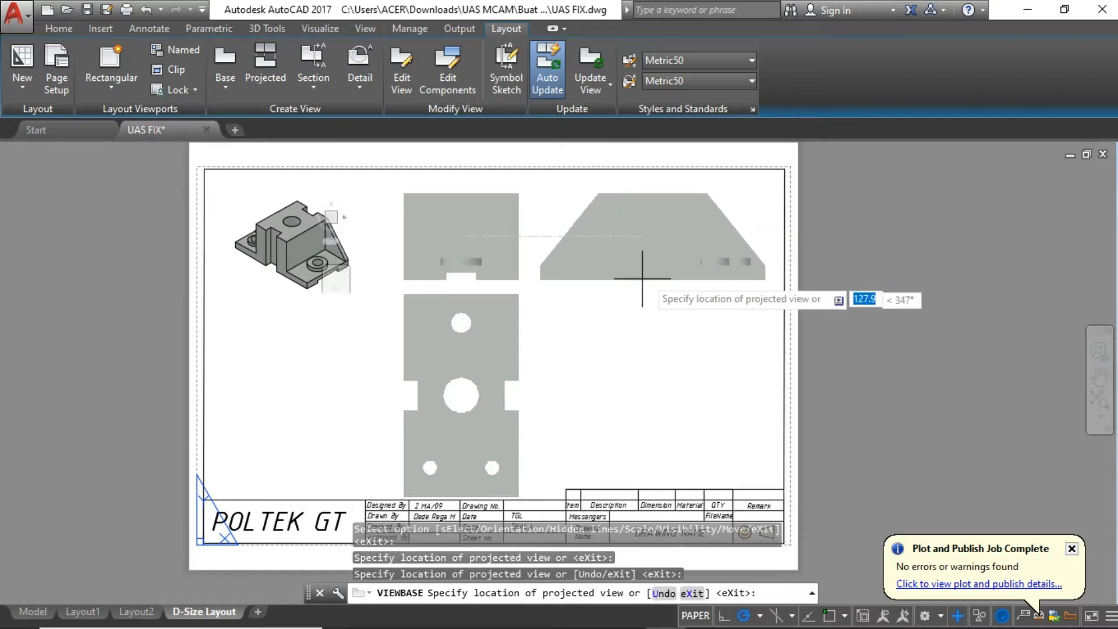
left_click(662, 265)
key("Return")
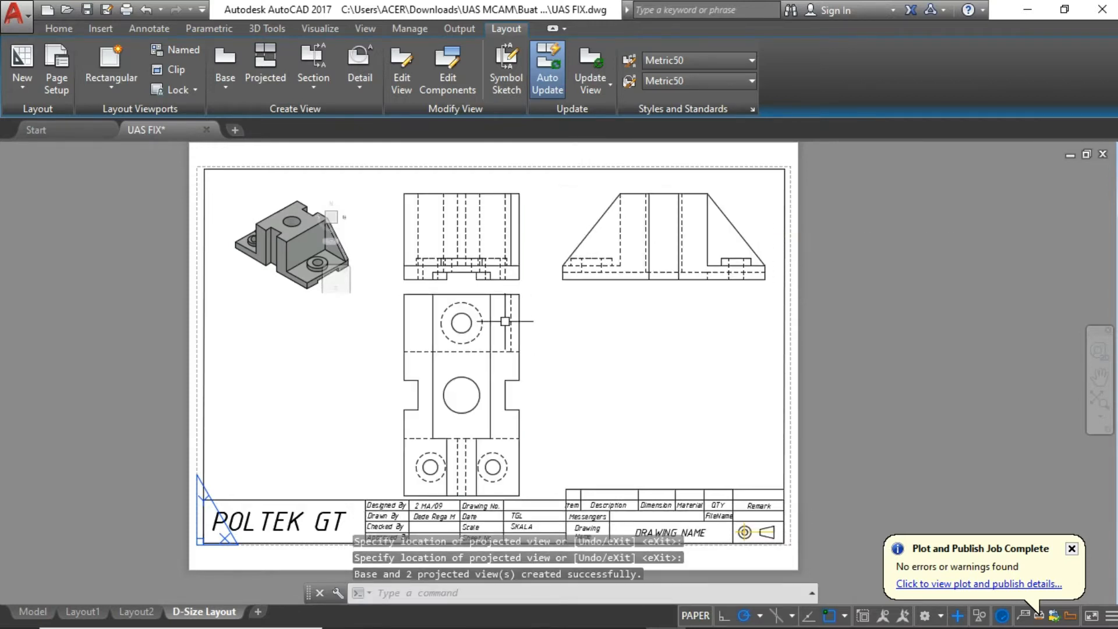
Step: Open the front view's scale for editing, leave it, and undo the creation of the front view and its two projected views
left_click(447, 320)
left_click(490, 252)
left_click(701, 252)
left_click(180, 84)
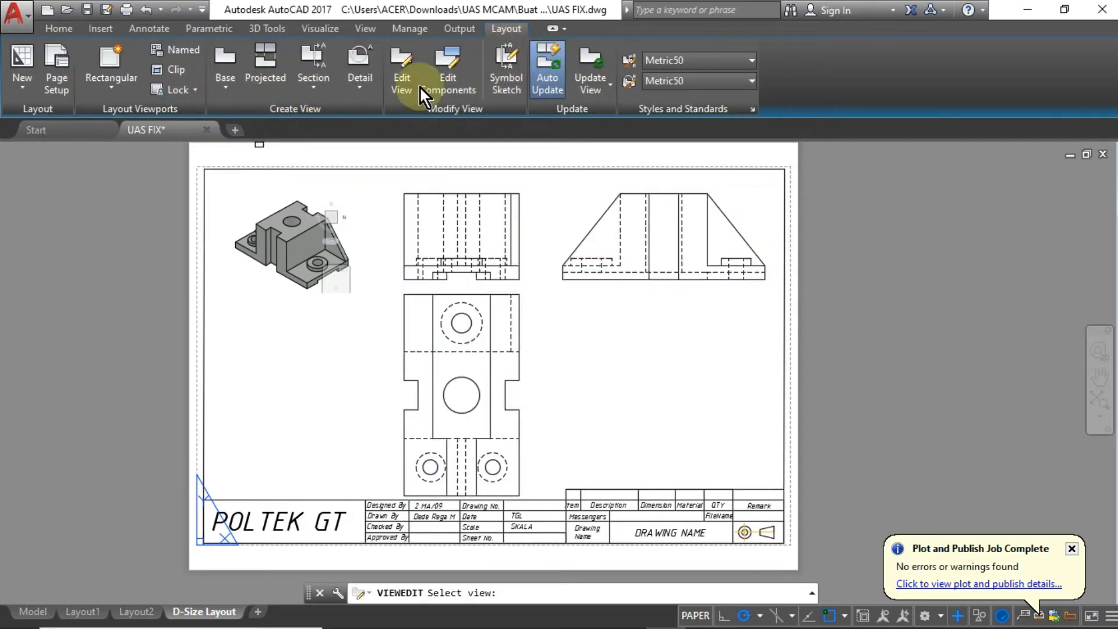
left_click(481, 274)
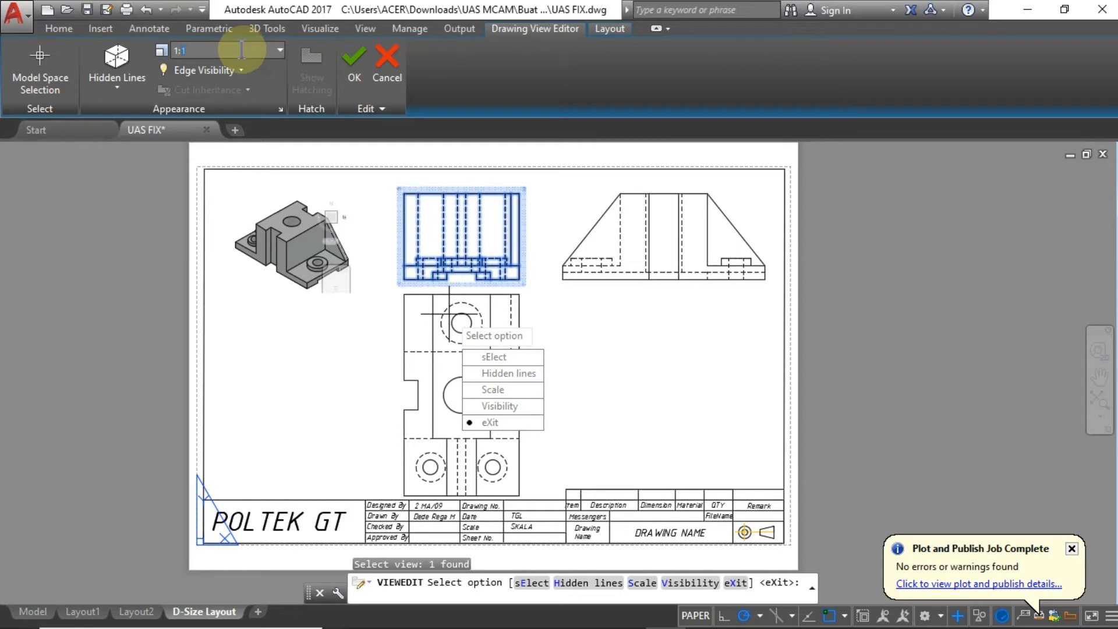
left_click(363, 73)
key("Escape")
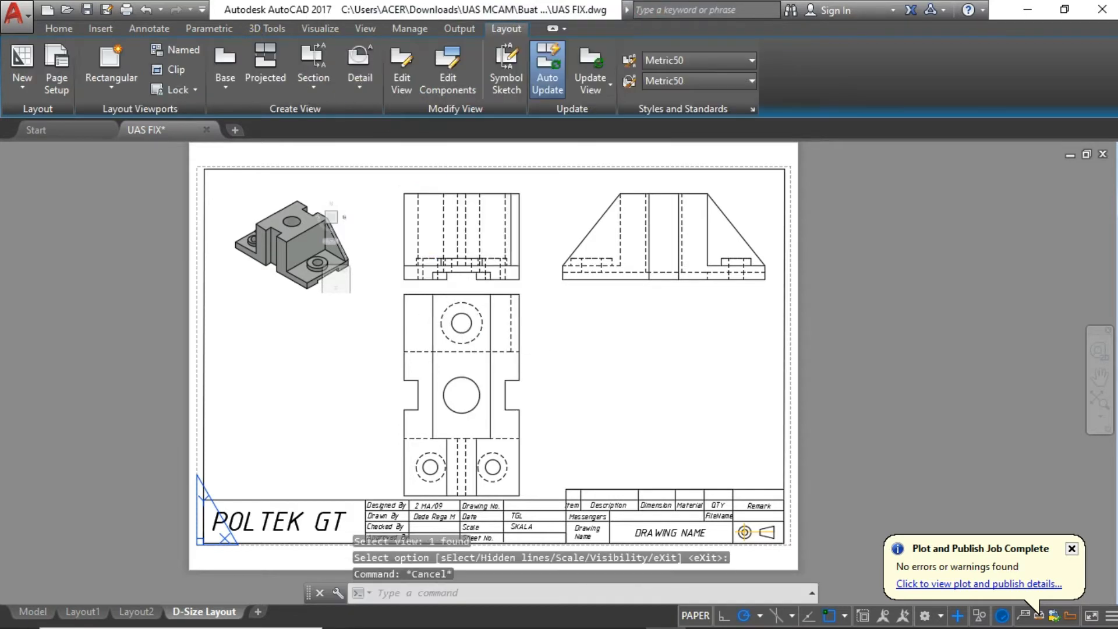
key("ctrl+z")
key("ctrl+z")
Step: Create a front base view from model space at scale 2:3, with projected views below and to its right
left_click(227, 85)
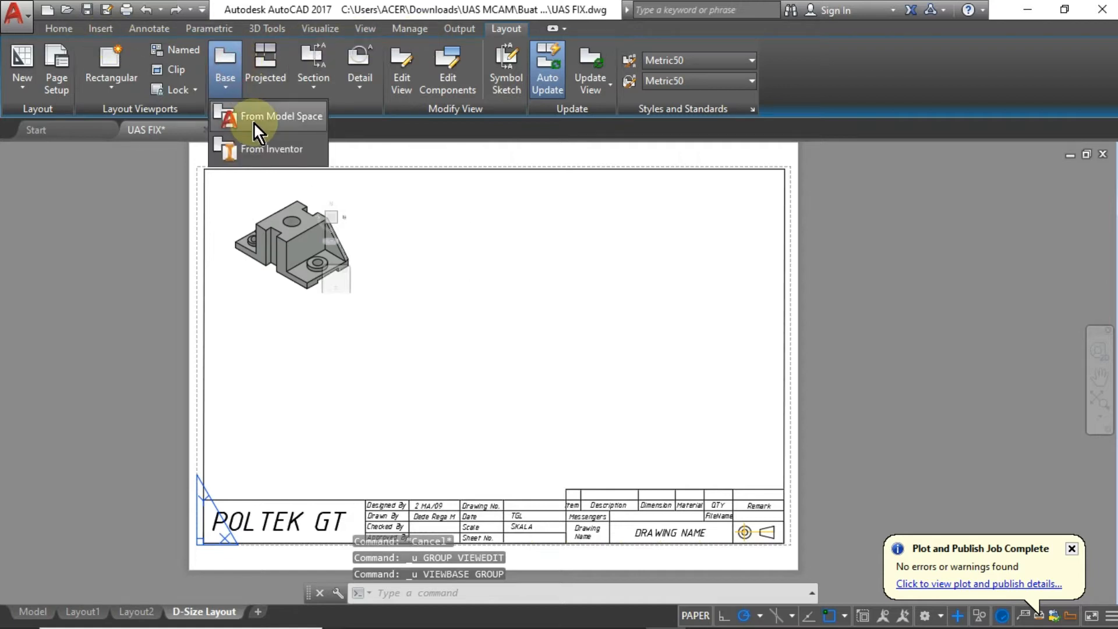
left_click(262, 113)
left_click(441, 240)
key("Return")
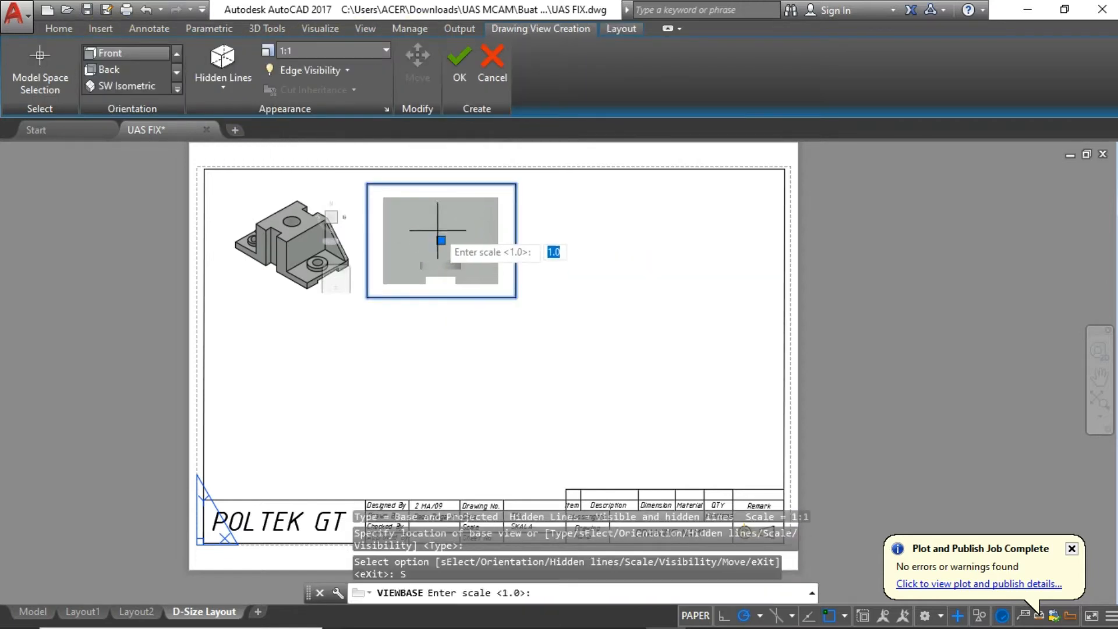
type("2:3")
key("Return")
key("Return")
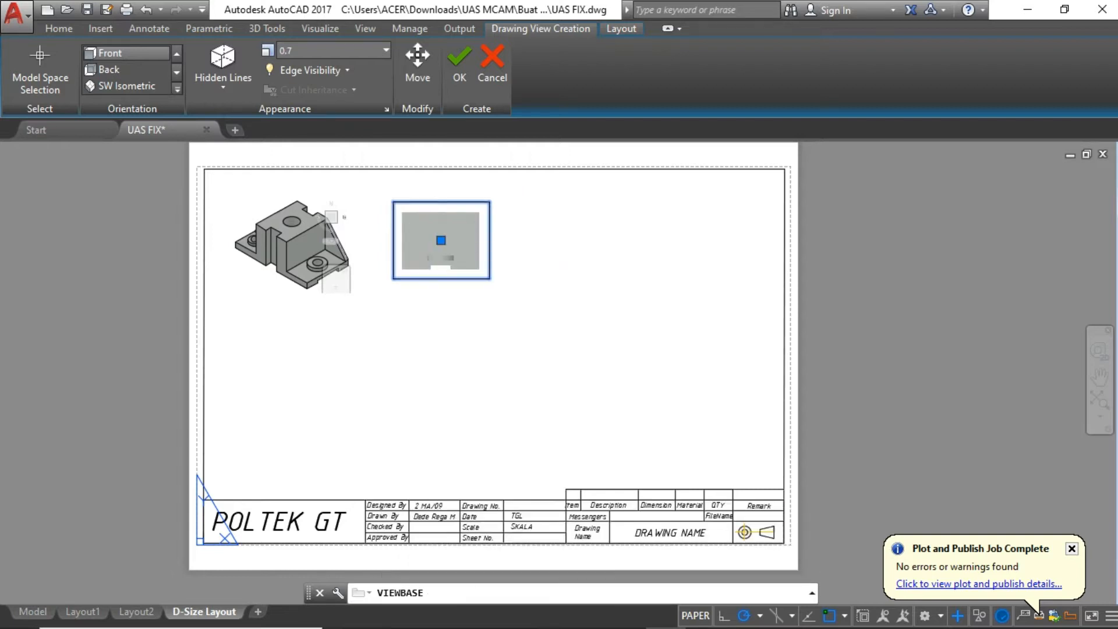
left_click(441, 384)
left_click(589, 240)
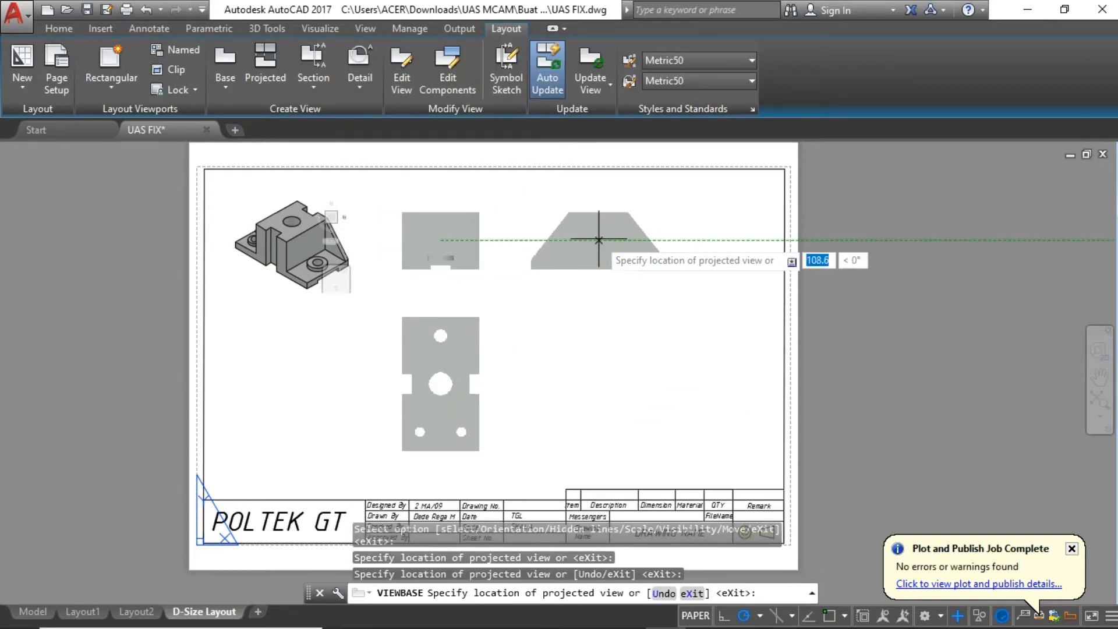
key("Return")
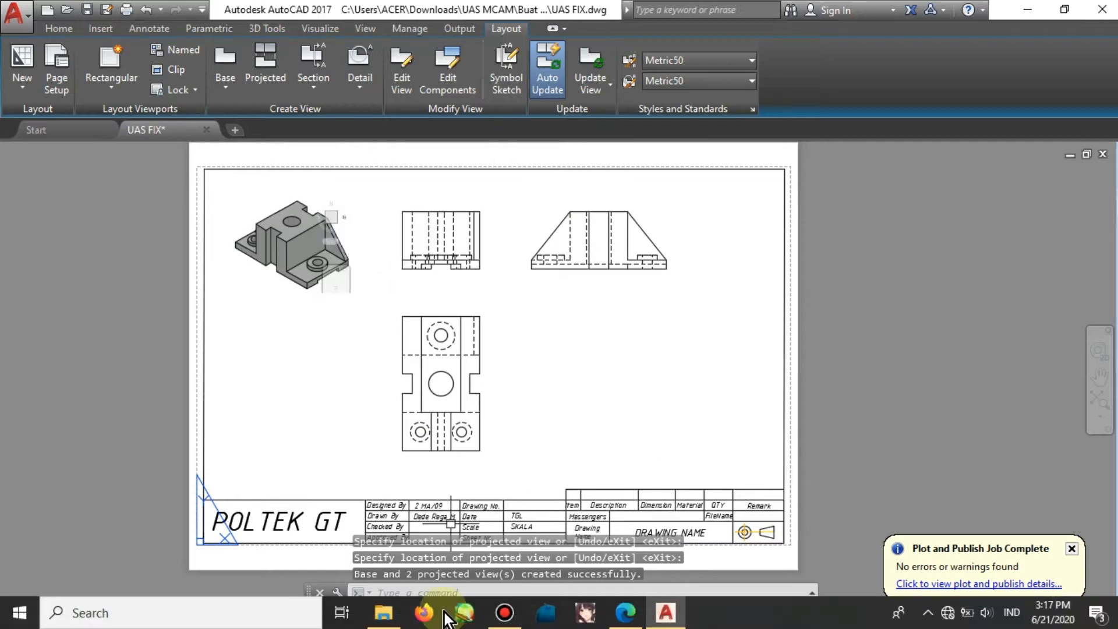
Step: Switch to Mastercam with the Part13.mcam model open
left_click(504, 614)
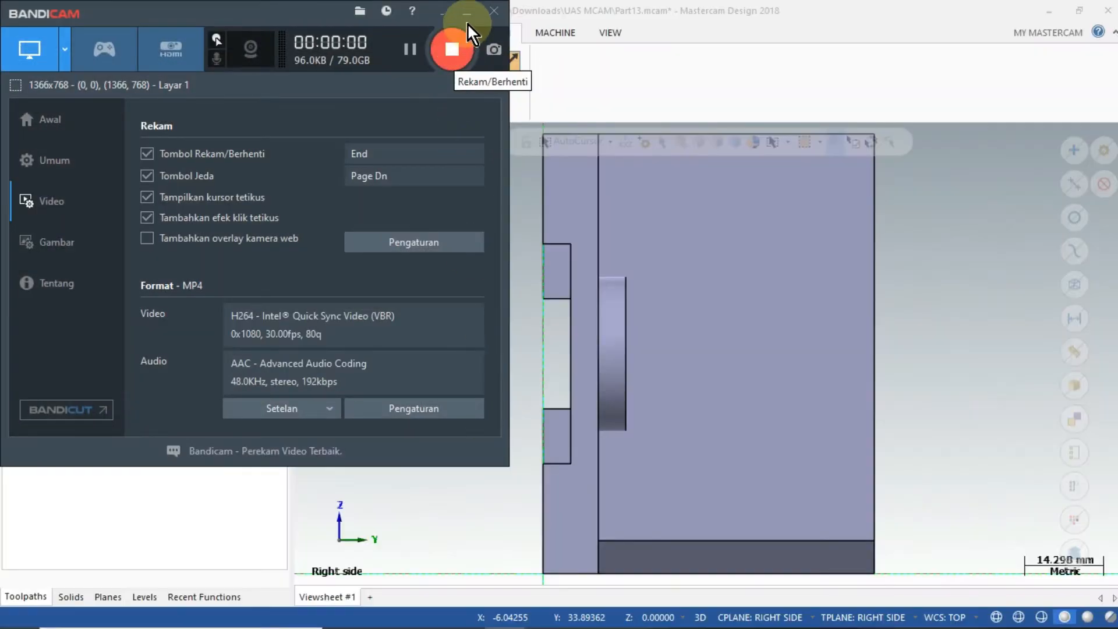
left_click(469, 12)
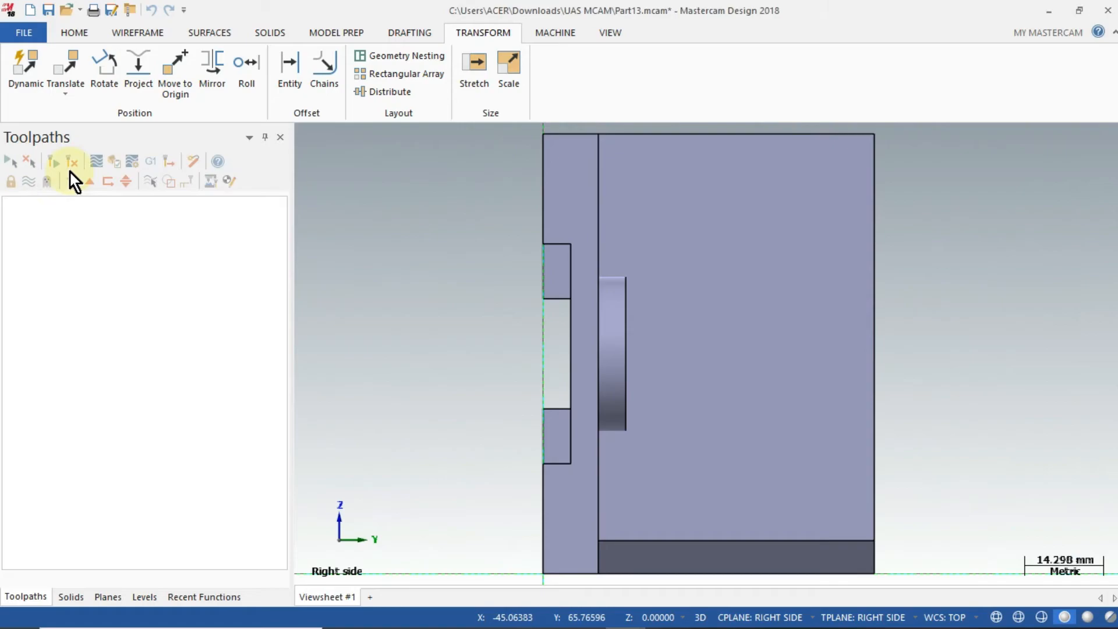
left_click(24, 32)
left_click(79, 126)
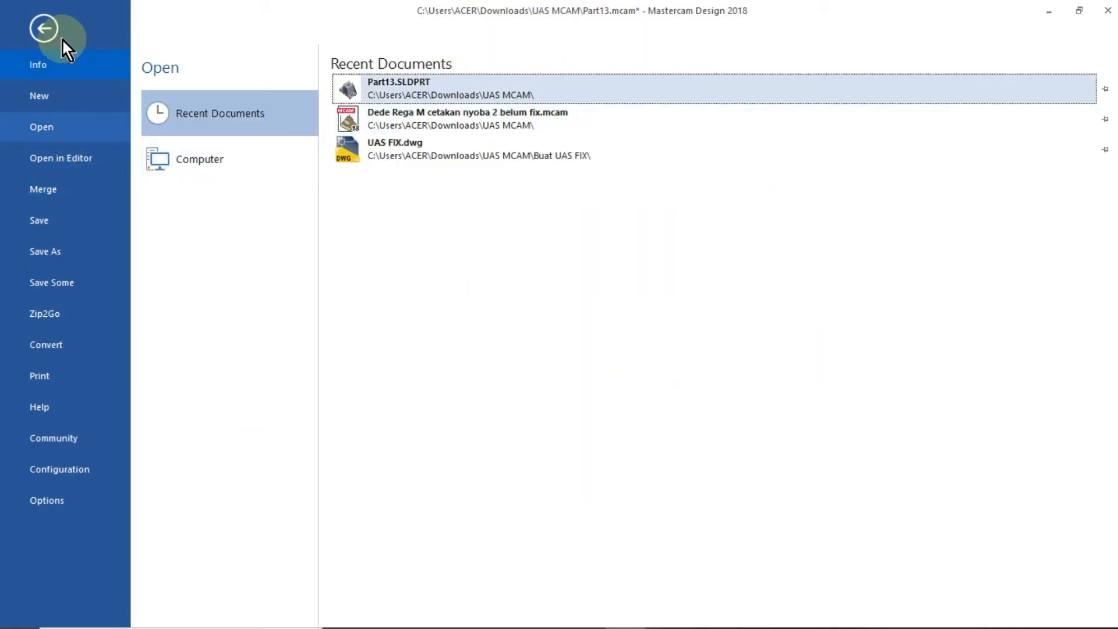
left_click(45, 28)
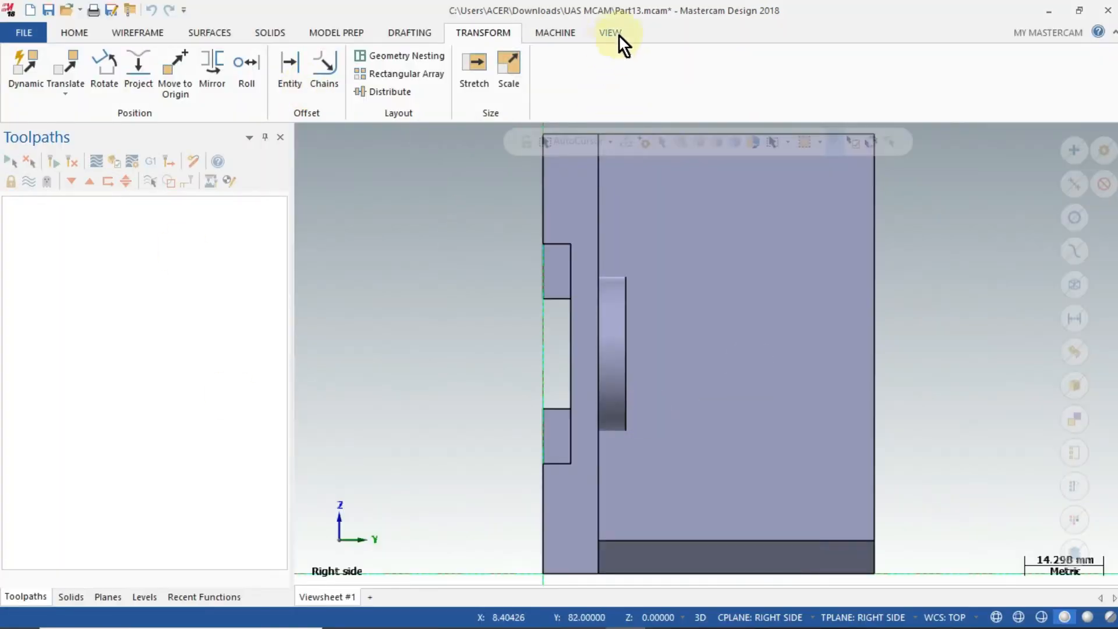
Step: Rotate the part 90° counterclockwise about the origin in the Right side view so its base lies flat at the bottom
left_click(116, 69)
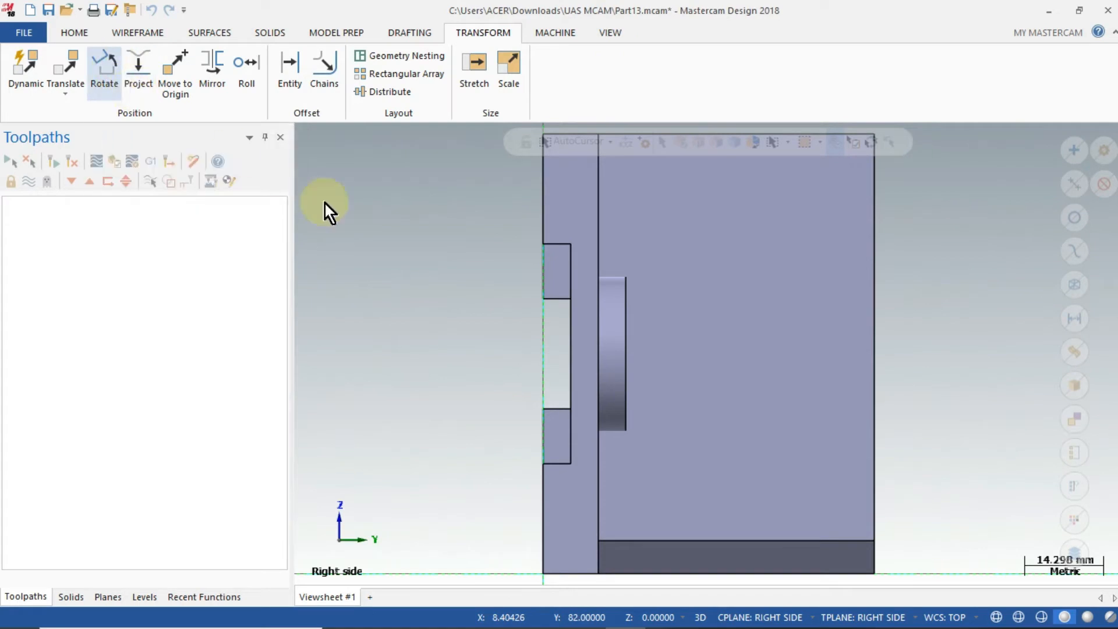
left_click(664, 308)
left_click(642, 182)
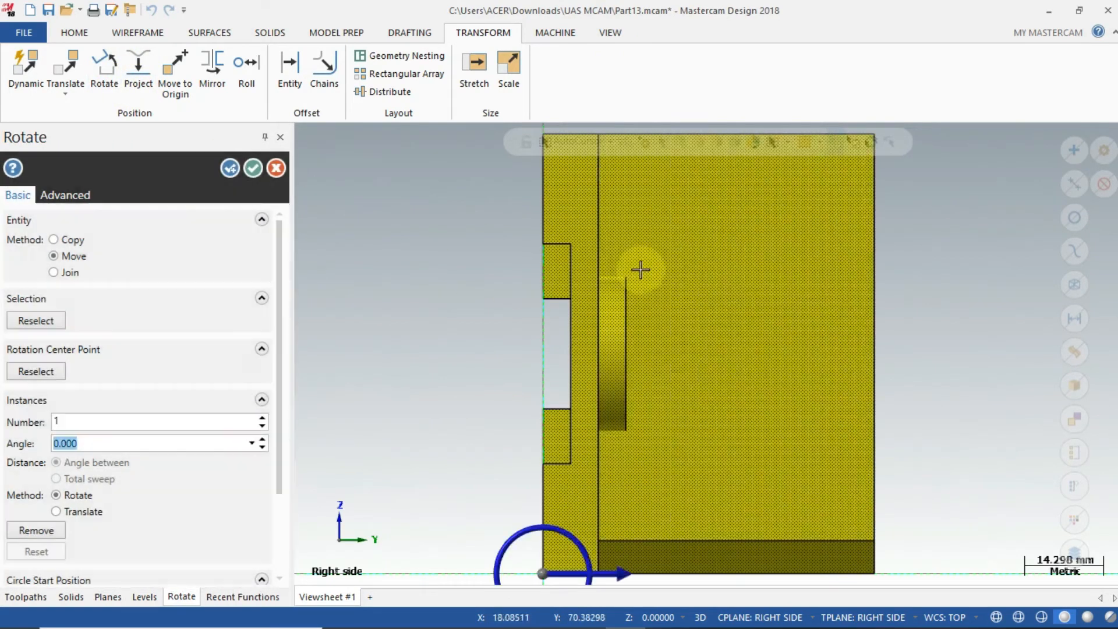
left_click_drag(611, 567, 542, 454)
left_click(252, 168)
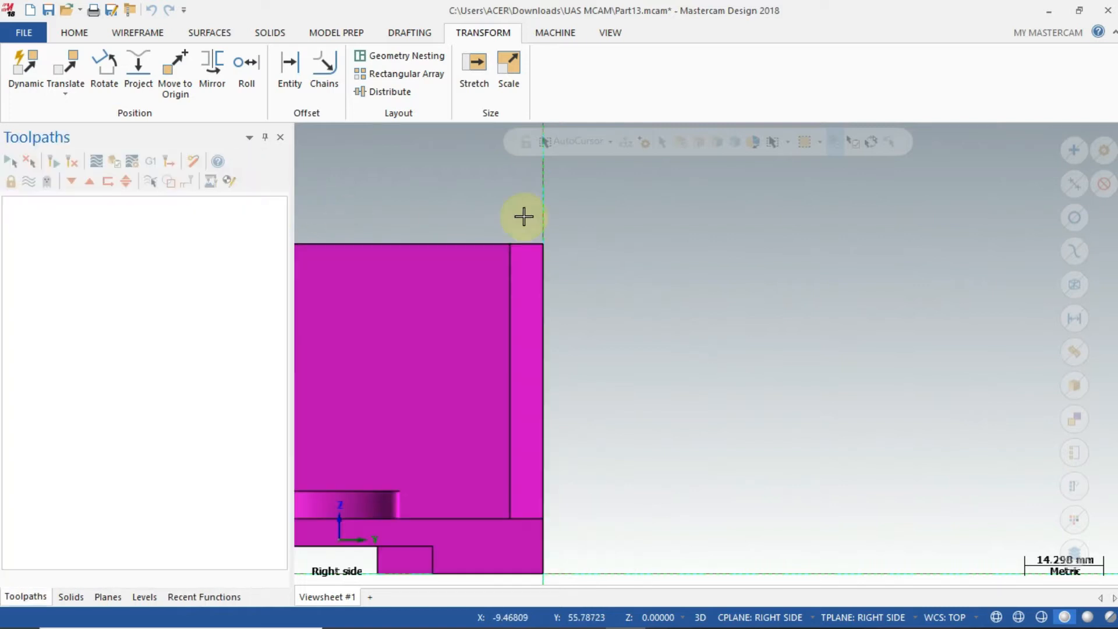
Step: Show the part in isometric view and move it to the origin by a point on the large central hole's axis
left_click(610, 33)
left_click(181, 56)
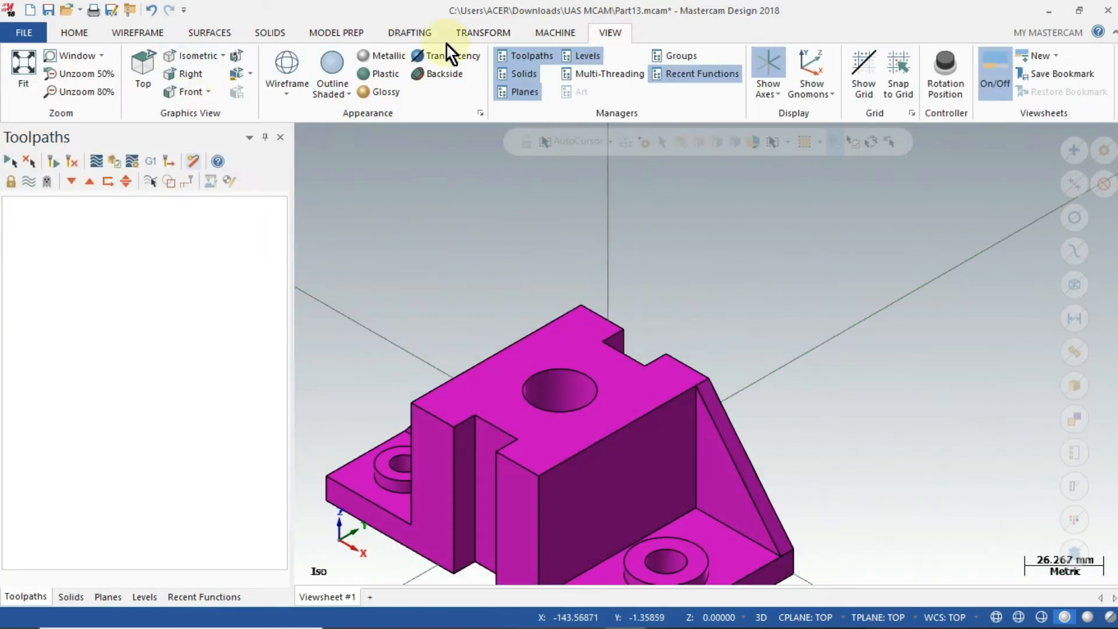
left_click(502, 32)
left_click(174, 65)
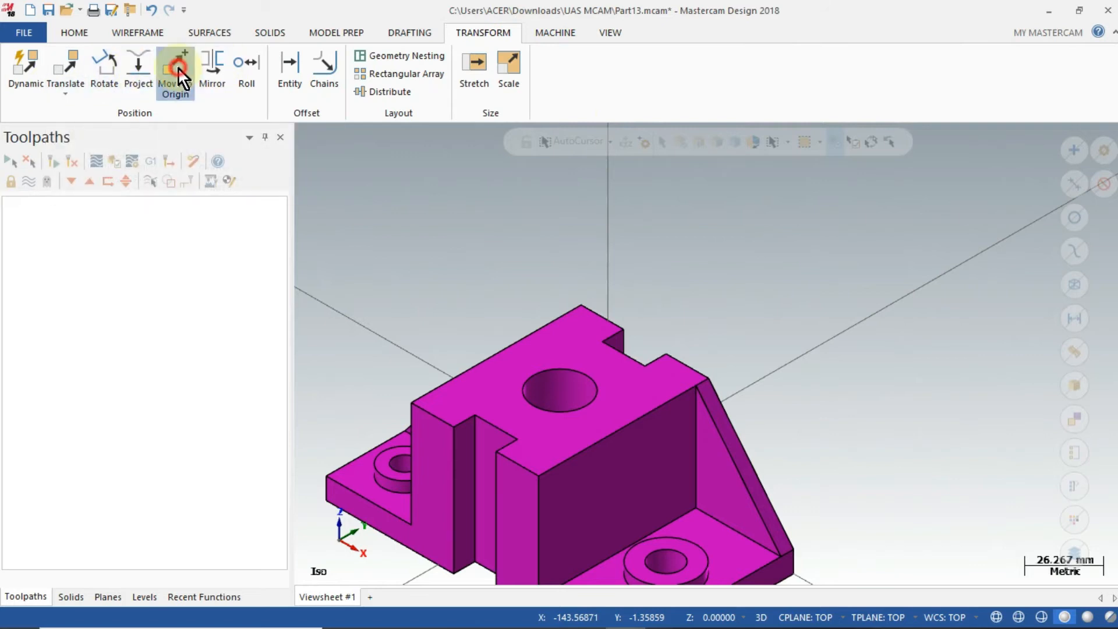
left_click(559, 464)
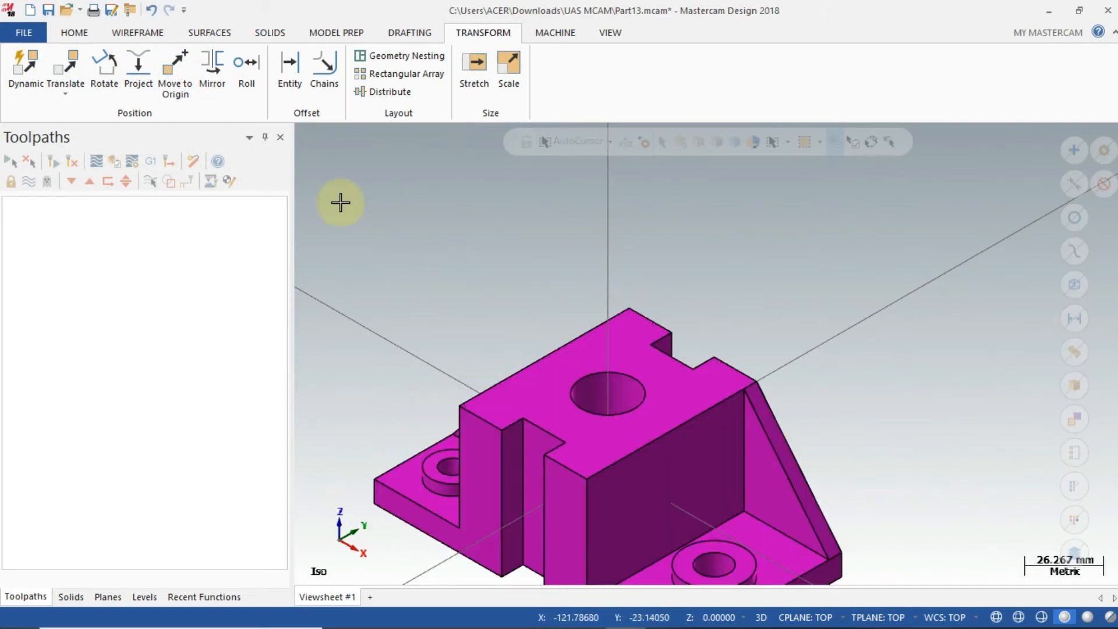
Step: Show the part in Top view and set the construction depth Z to 80
left_click(555, 33)
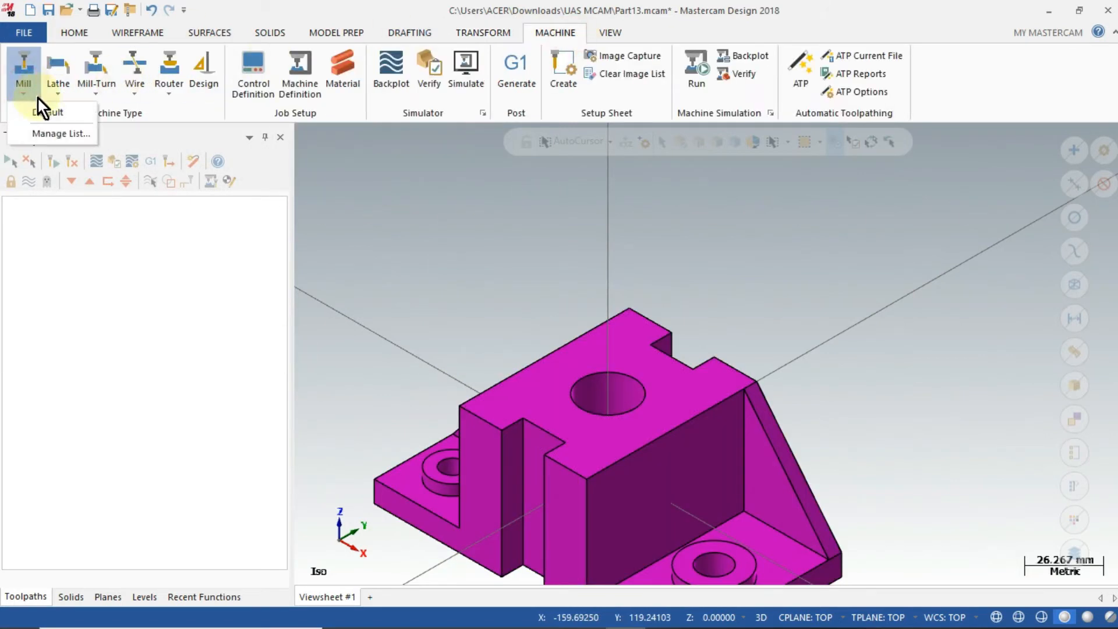
left_click(137, 33)
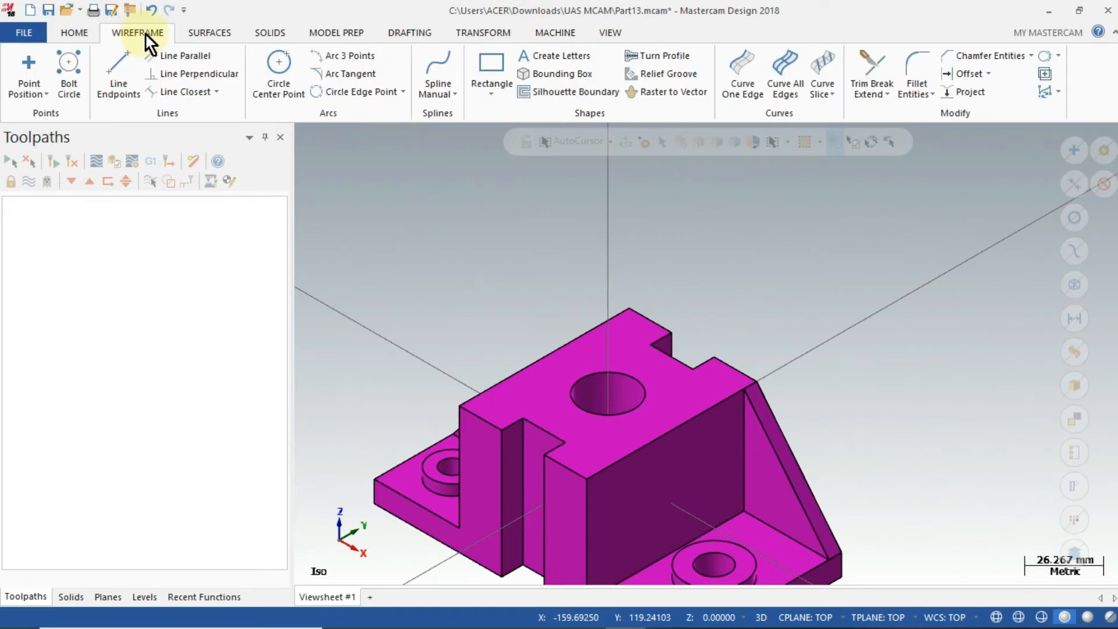
left_click(610, 33)
left_click(145, 71)
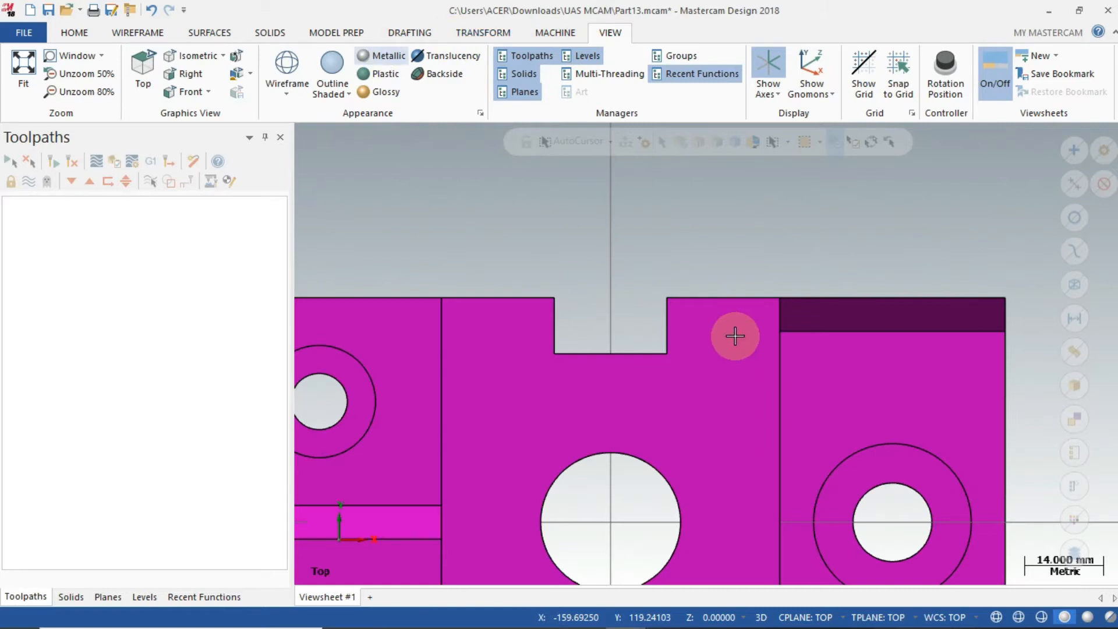
scroll(735, 336, "down", 5)
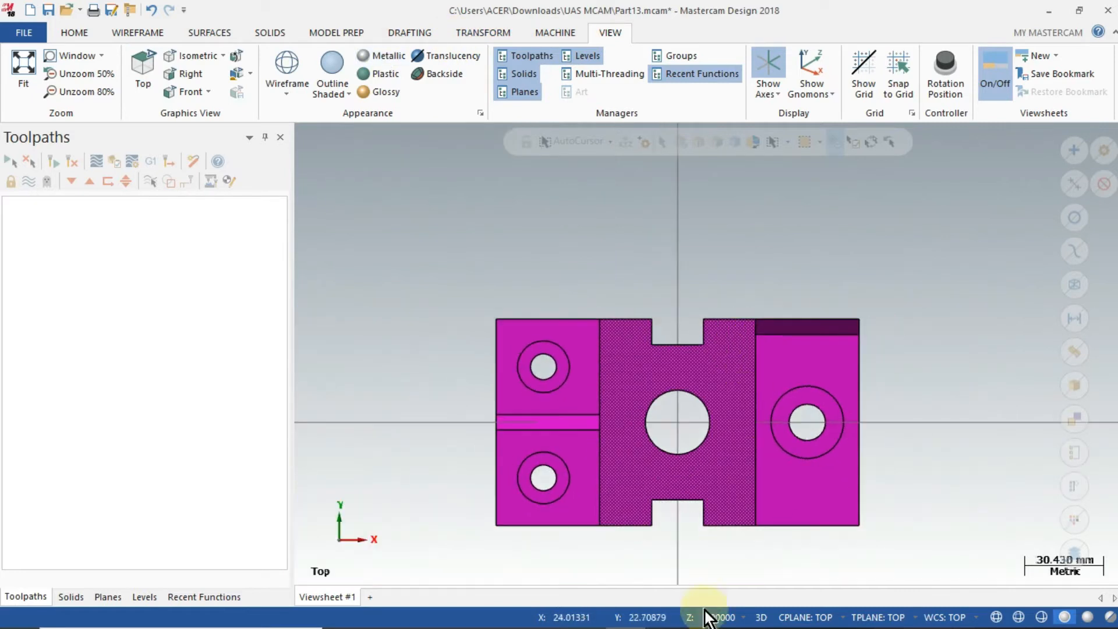
left_click(703, 618)
key("Return")
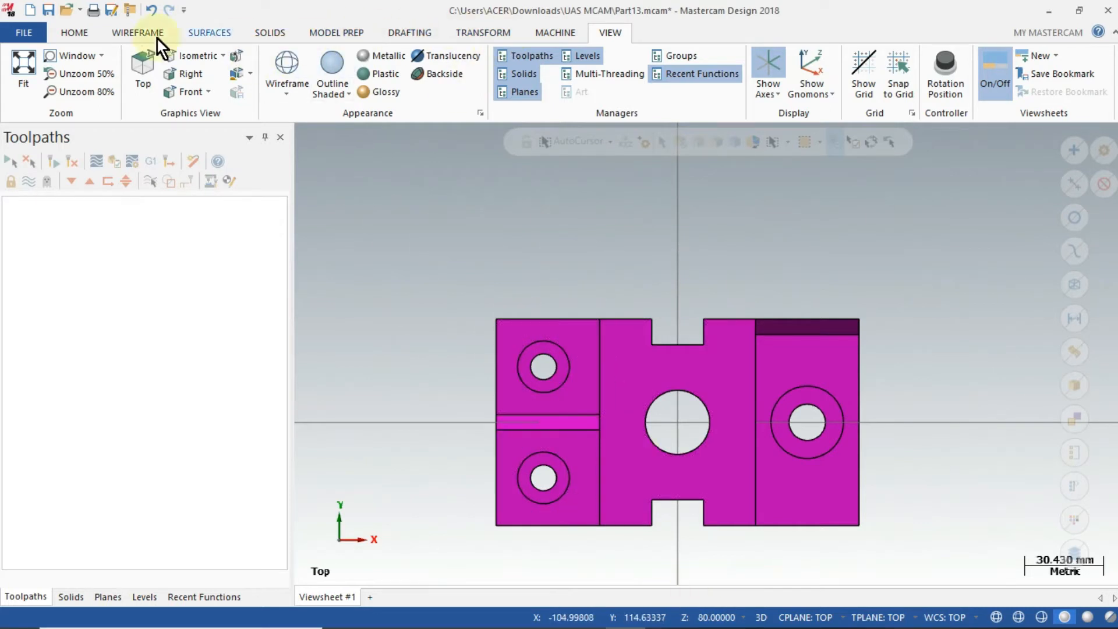
Step: Draw a rectangle with a surface around the whole part, about 150 mm wide and 91 mm high
left_click(137, 32)
left_click(492, 66)
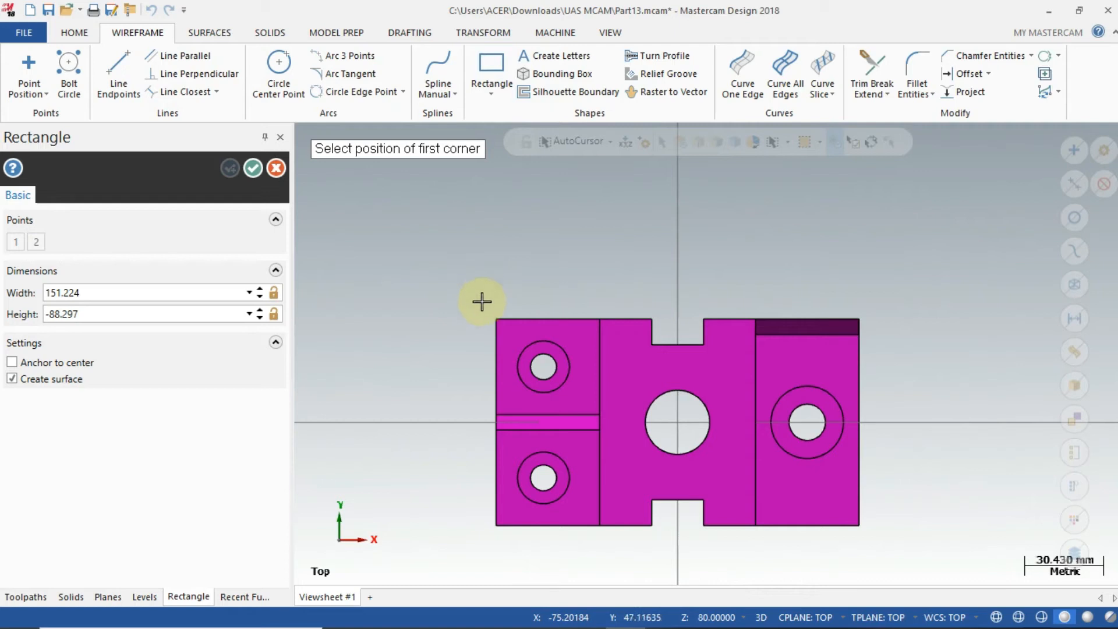
left_click(483, 303)
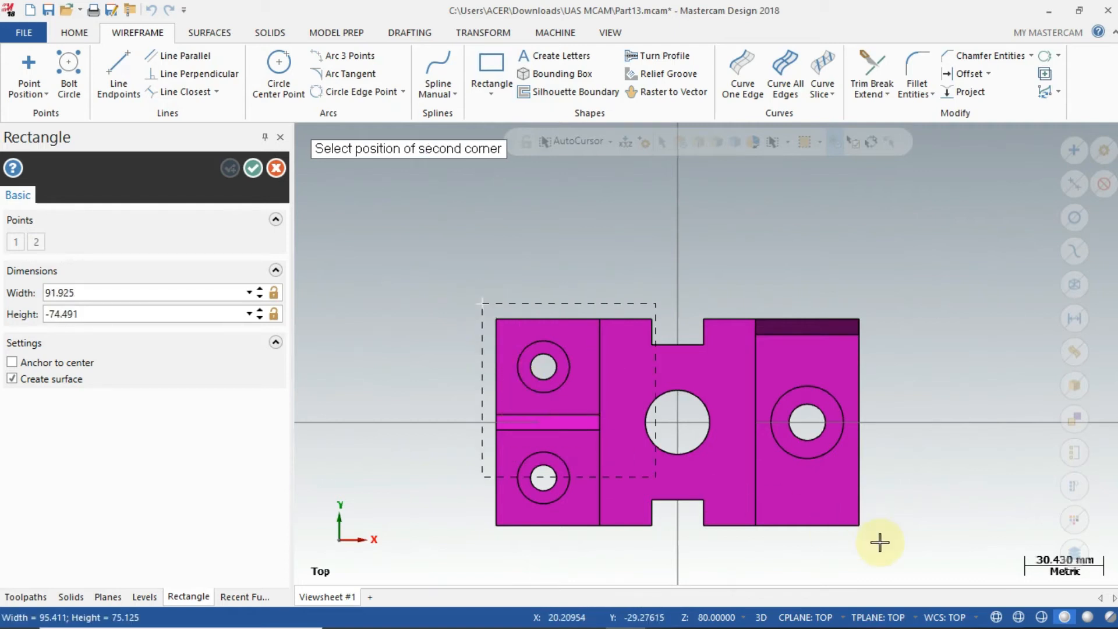
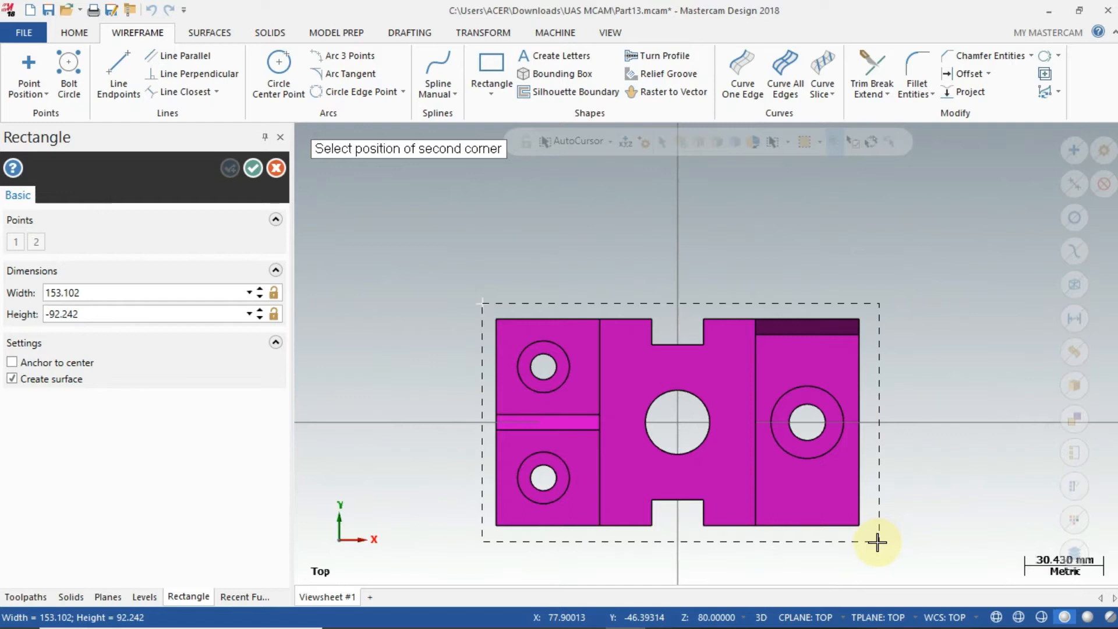
left_click(871, 537)
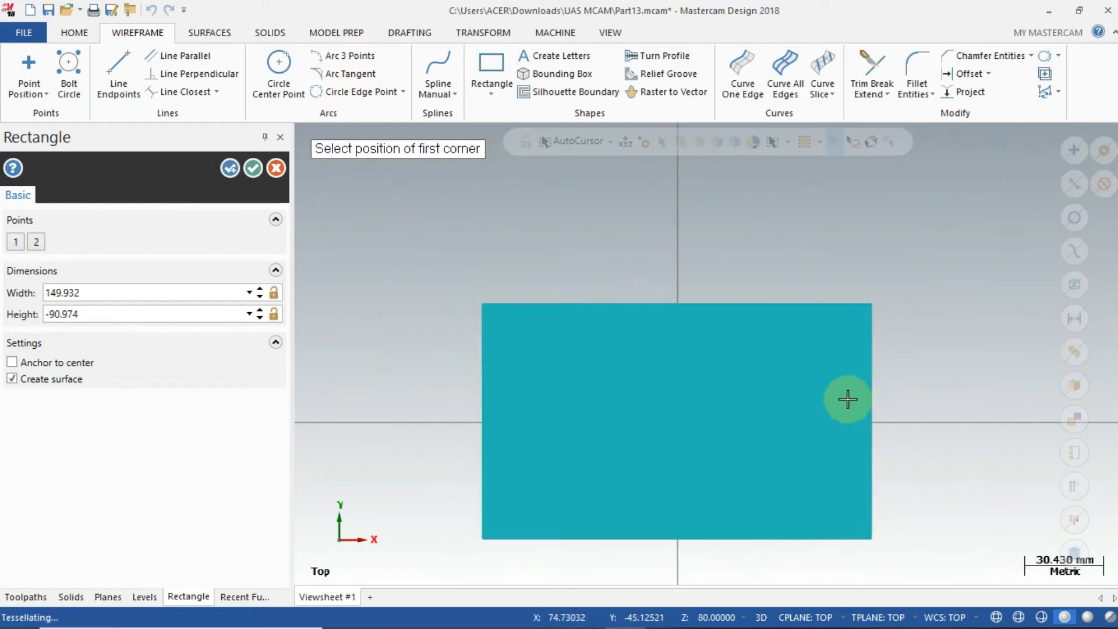
Step: Set the rectangle's height to -90, re-enter its width and accept the rectangle
double_click(88, 313)
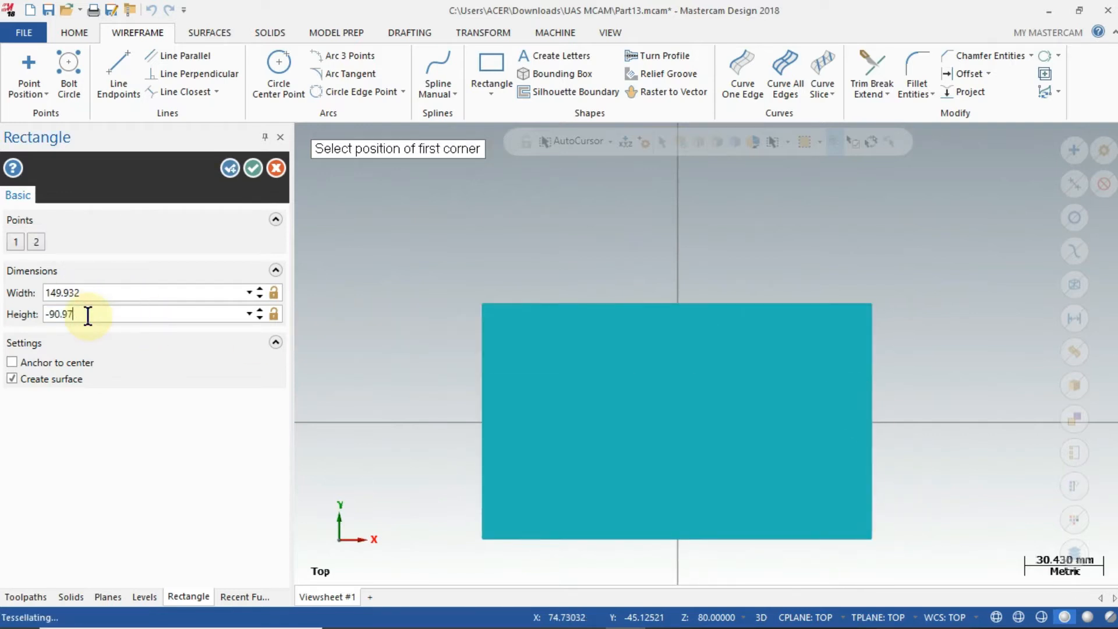
type("-90")
double_click(96, 292)
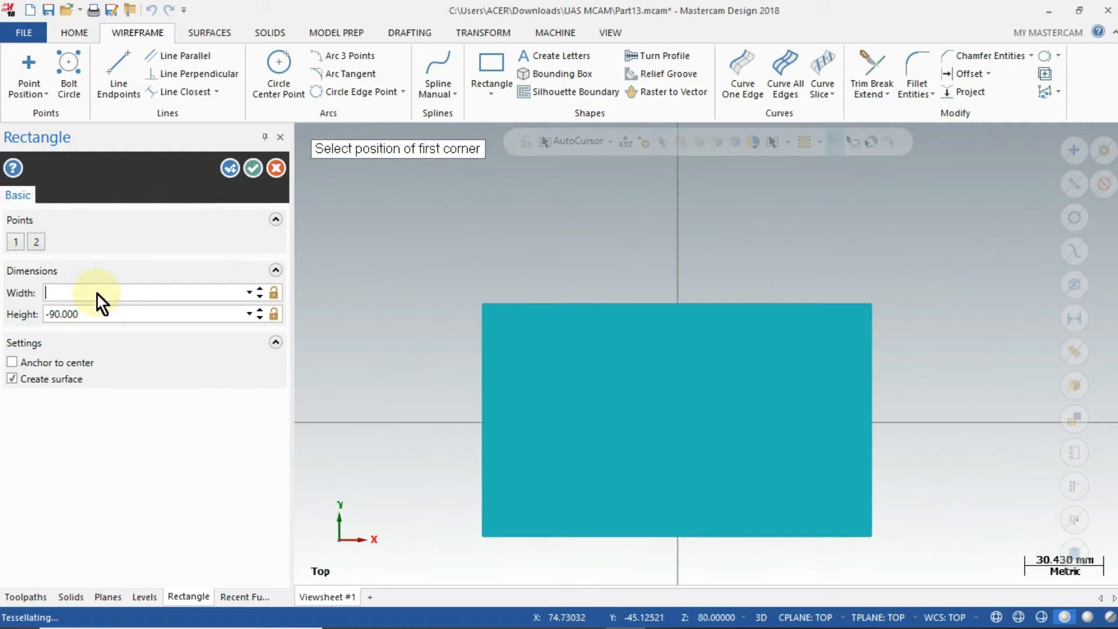
left_click(250, 168)
Step: Examine how the rectangle covers the part in wireframe from the Top and isometric views, and return to shaded display
left_click(610, 32)
left_click(579, 391)
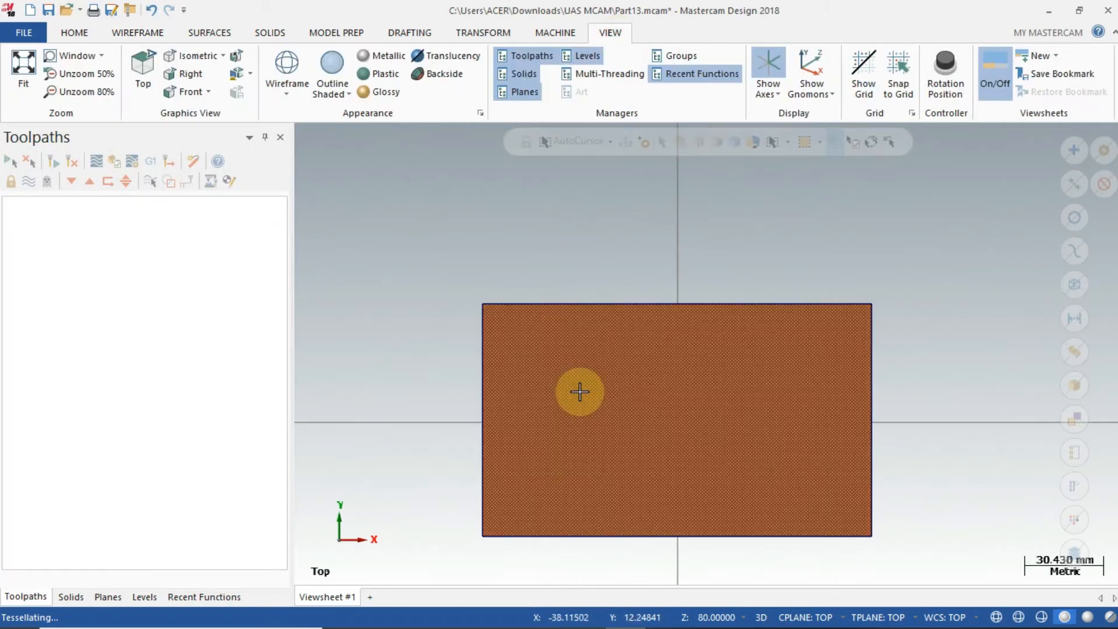
left_click(1039, 620)
left_click(1085, 620)
left_click(1042, 618)
left_click(1036, 621)
left_click(1020, 618)
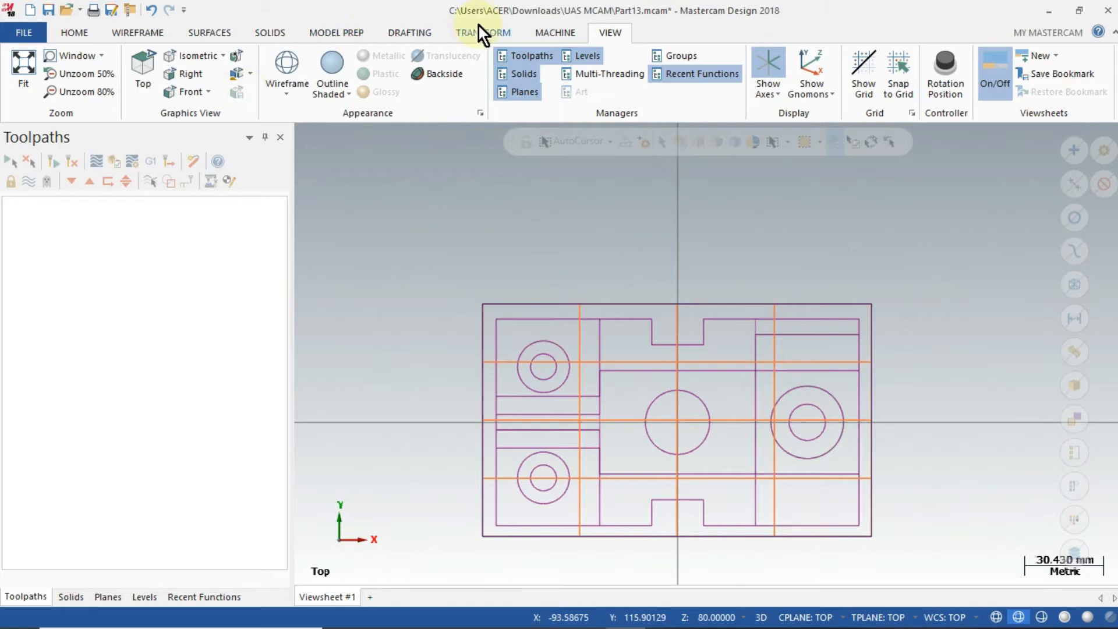
left_click(208, 51)
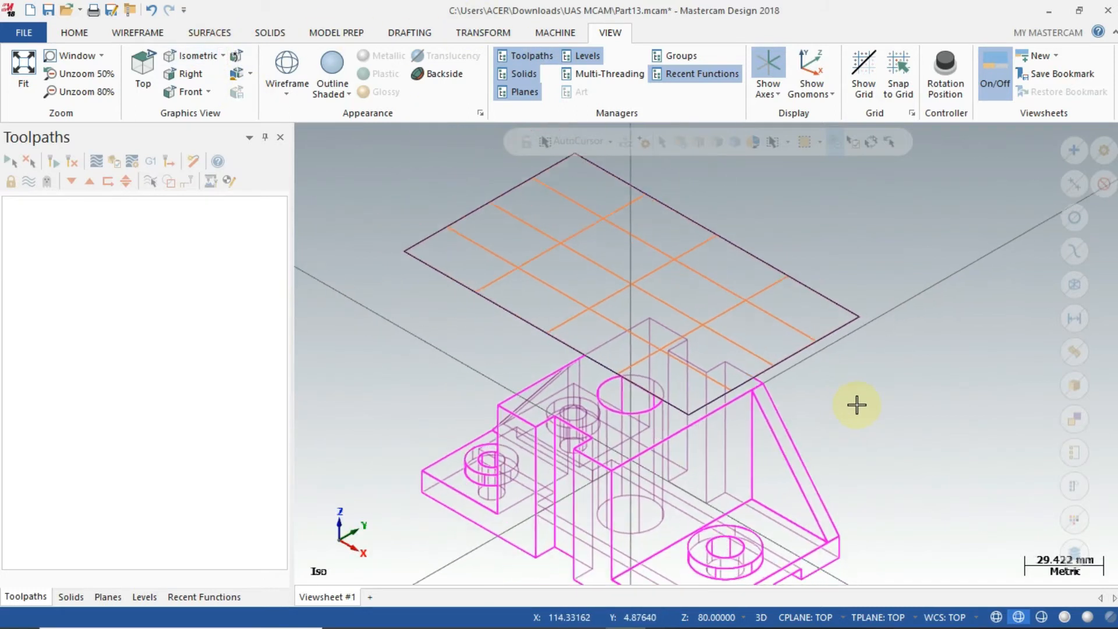
scroll(883, 417, "down", 2)
left_click(1066, 618)
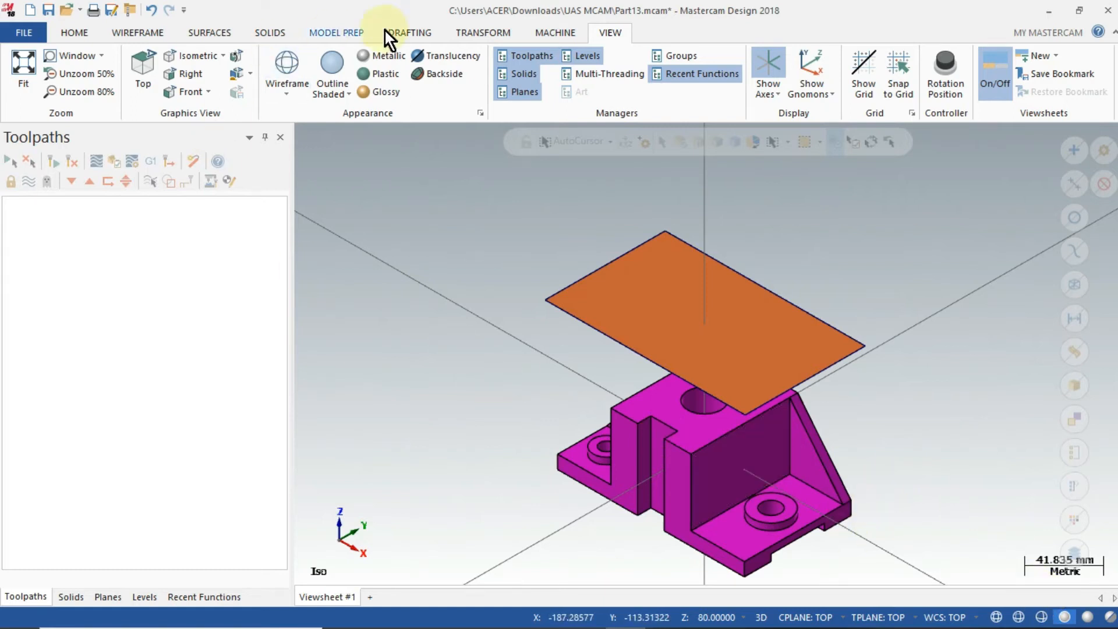
Step: Extrude the rectangle downward about 100 mm as a new solid body enclosing the upper portion of the part
left_click(271, 32)
left_click(149, 74)
left_click(550, 304)
left_click(190, 533)
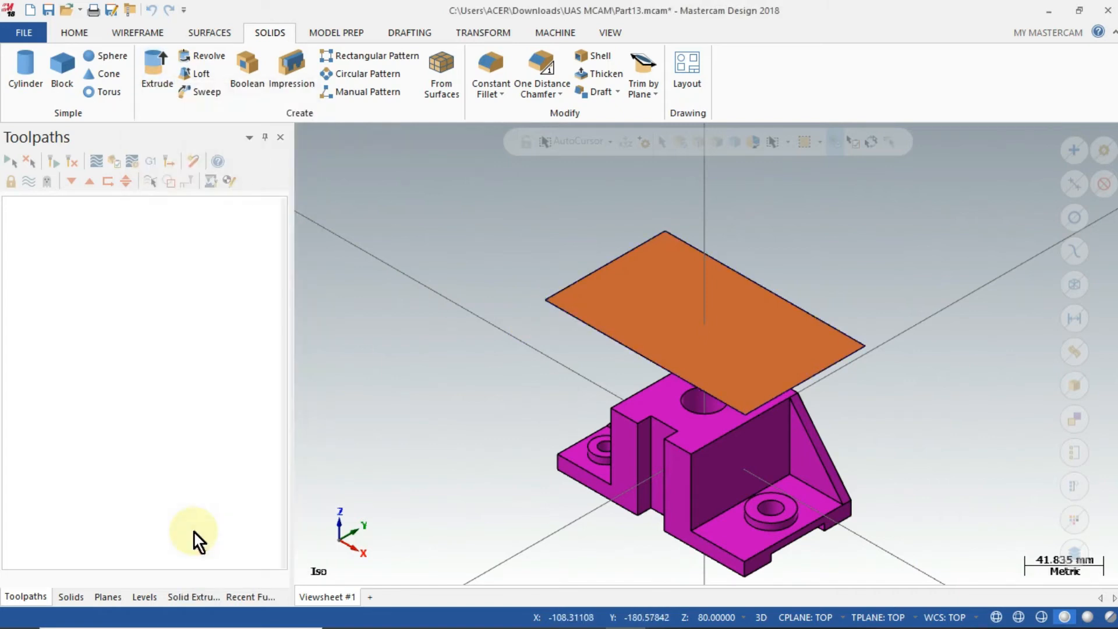
mouse_move(514, 449)
middle_mouse_down()
mouse_move(544, 401)
mouse_move(531, 447)
middle_mouse_up()
left_click_drag(531, 447, 474, 499)
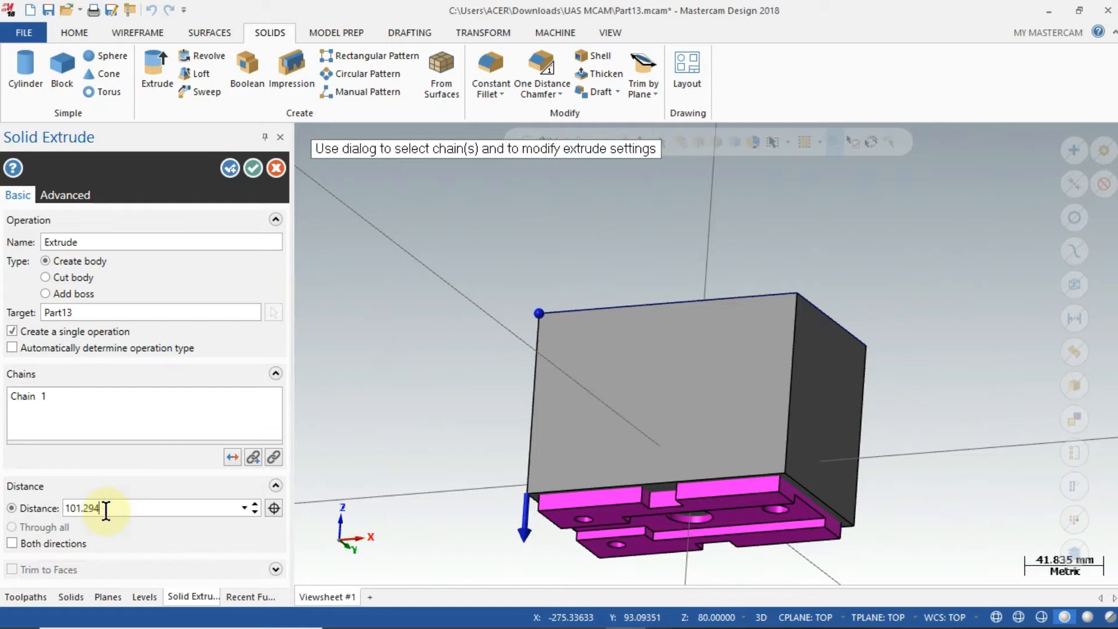
key("BackSpace")
type("0")
left_click(254, 168)
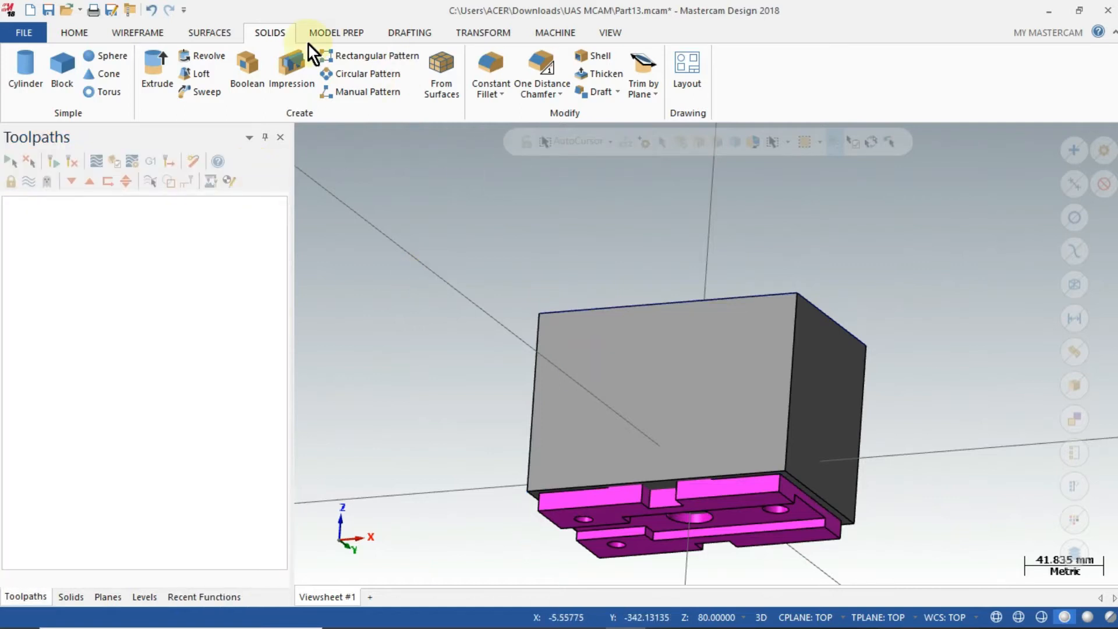
Step: Try to subtract the Part13 body from the block with a Boolean Remove and inspect the cavity underneath
left_click(243, 66)
left_click(685, 395)
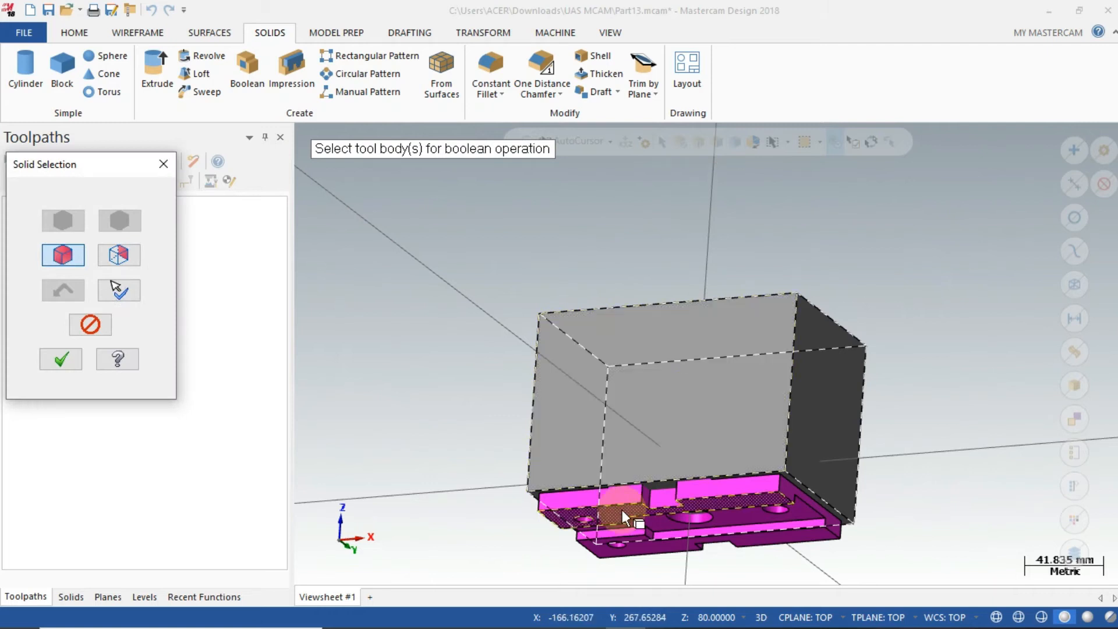
left_click(622, 510)
left_click(56, 356)
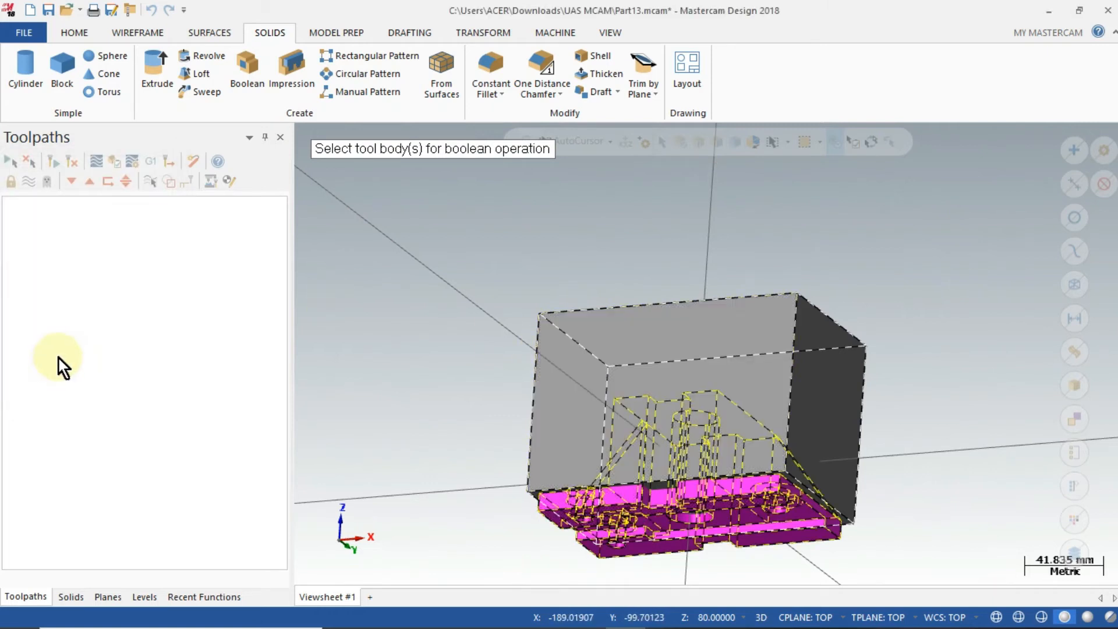
middle_click_drag(466, 356, 975, 561)
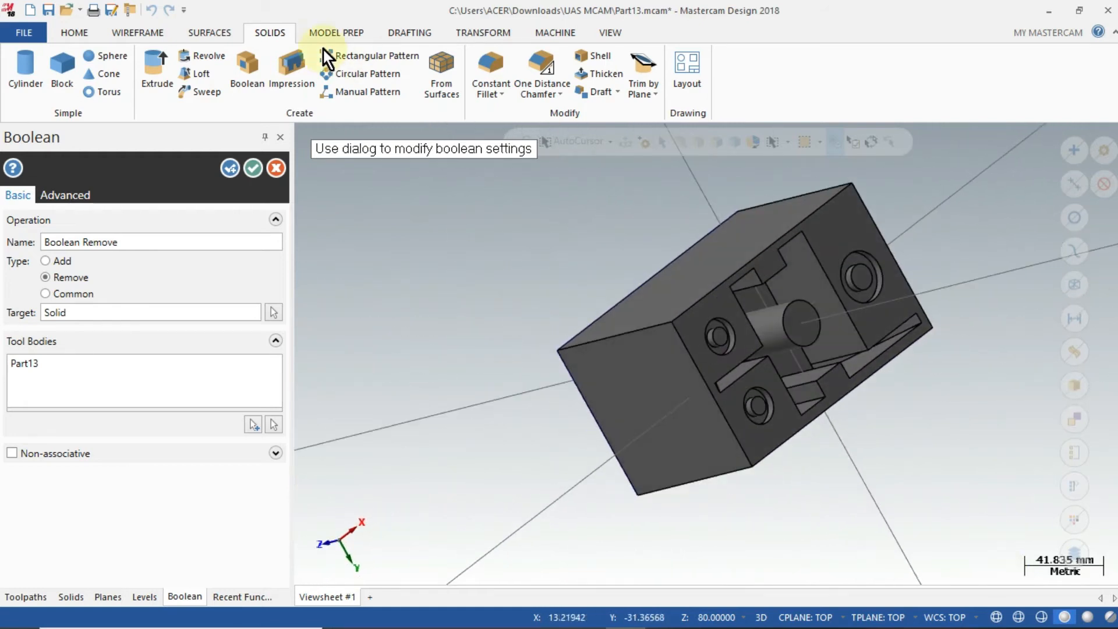
left_click(619, 33)
left_click(177, 53)
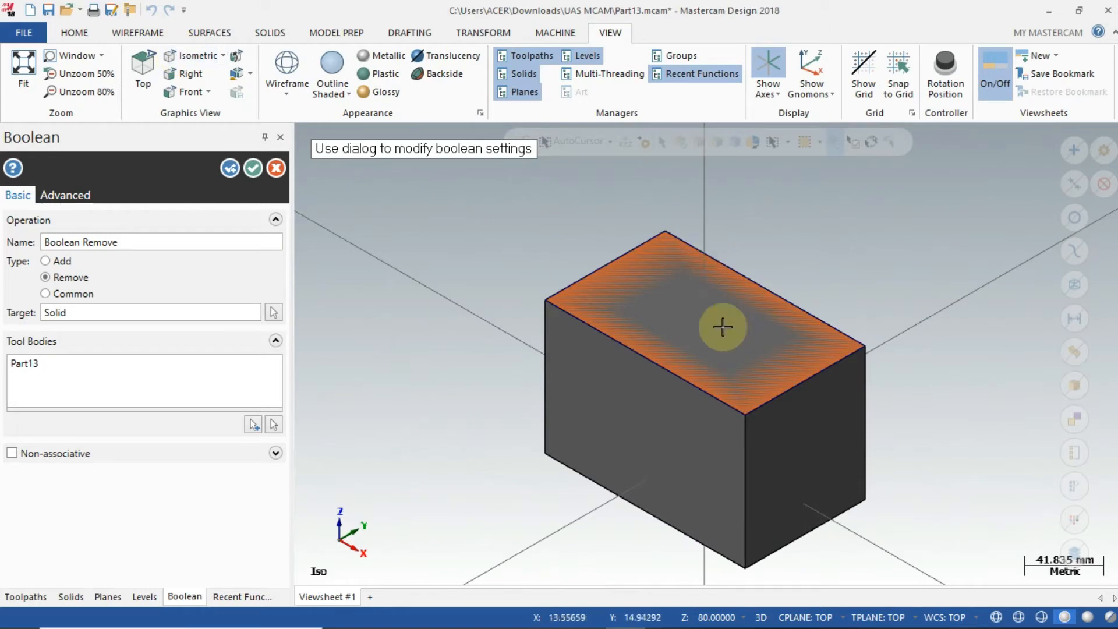
Step: Try to rotate the block 180° about the origin in Front view together with its defining wireframe
left_click(555, 33)
left_click(611, 33)
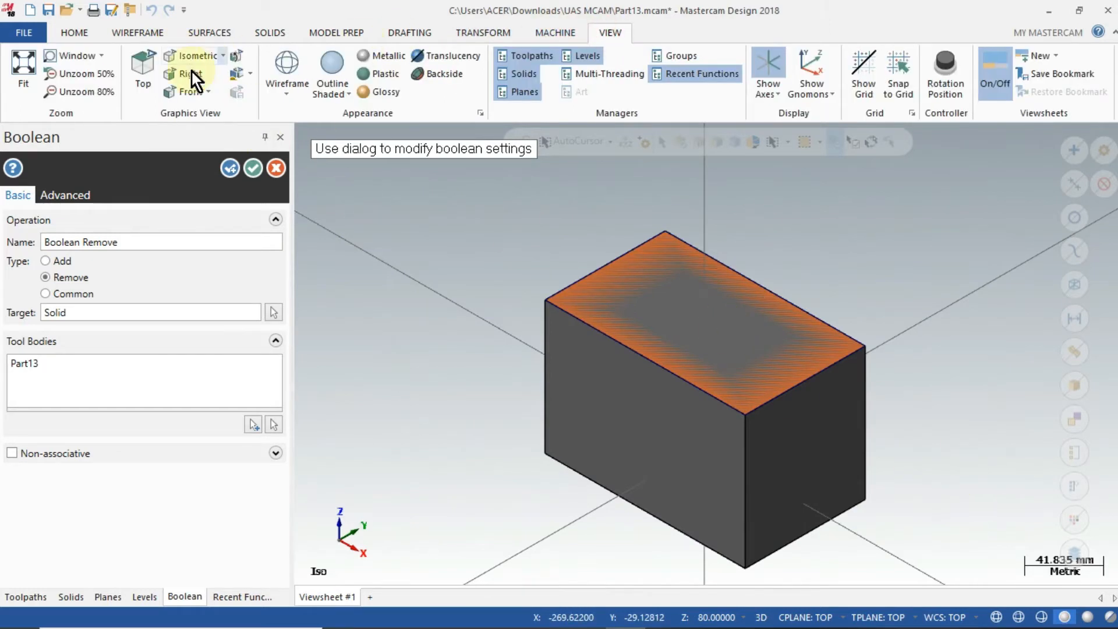
left_click(180, 74)
left_click(192, 91)
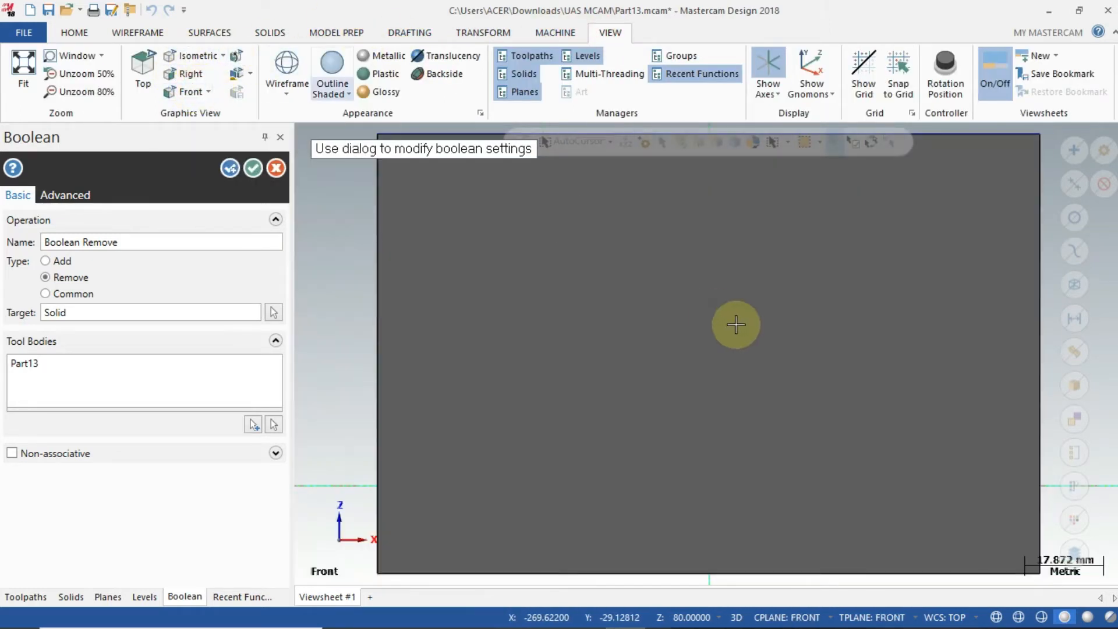
left_click(457, 36)
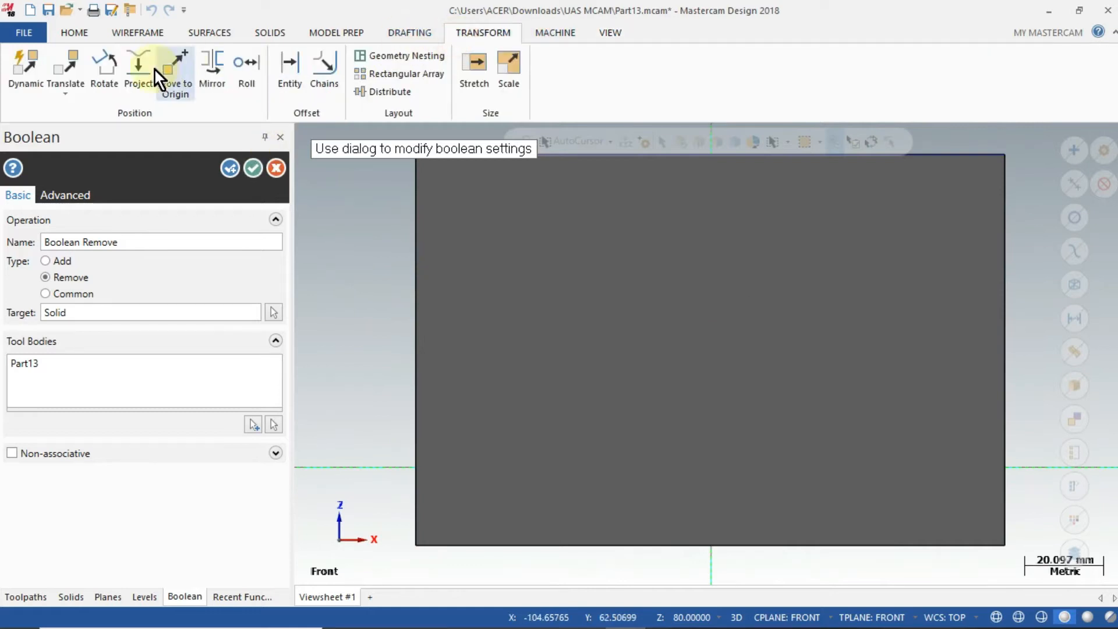
left_click(106, 68)
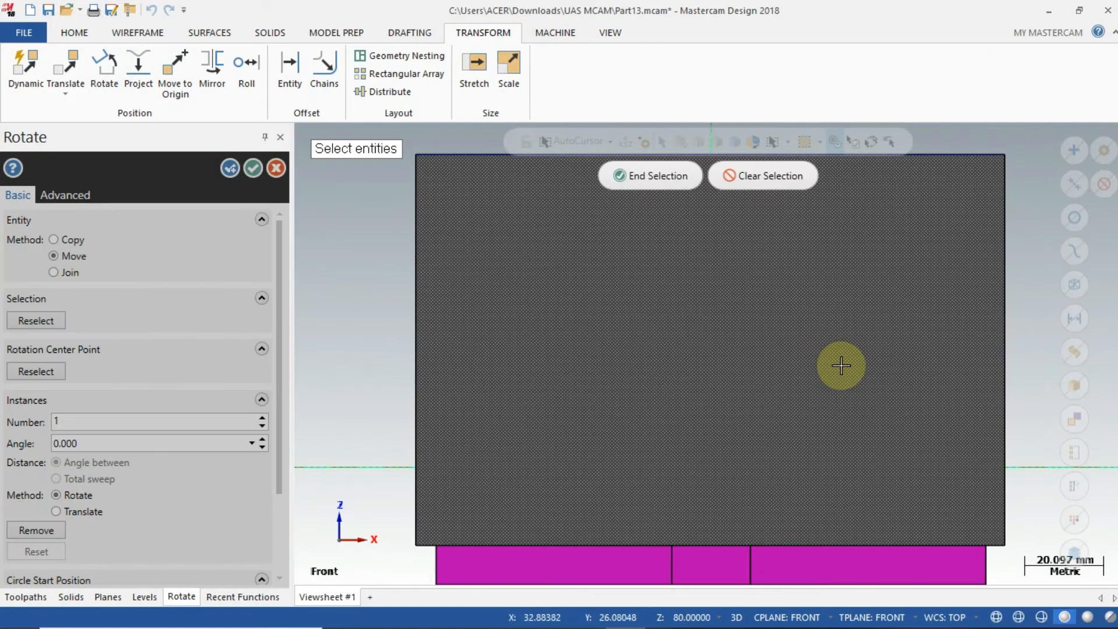
left_click(843, 365)
left_click(655, 177)
left_click_drag(738, 411, 634, 467)
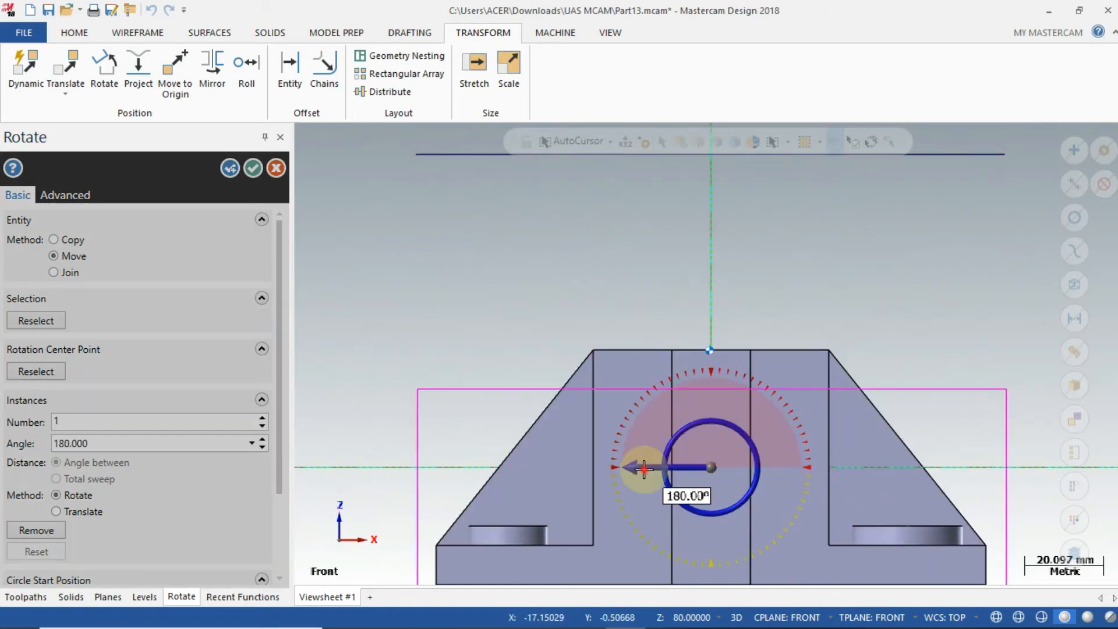
left_click(252, 168)
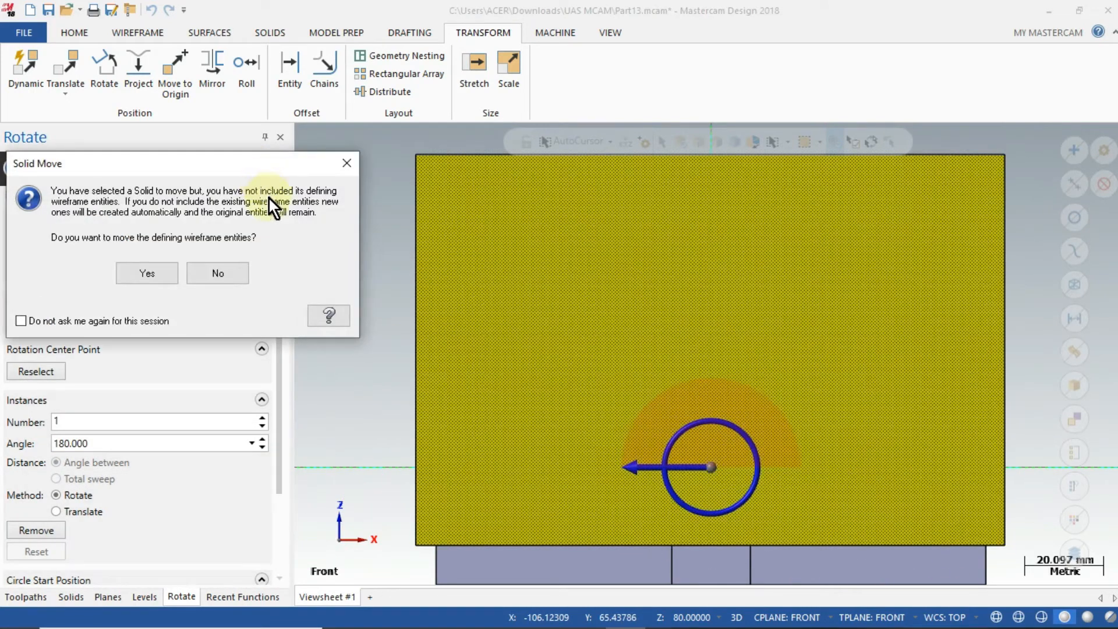
left_click(177, 274)
middle_click_drag(810, 241, 831, 268)
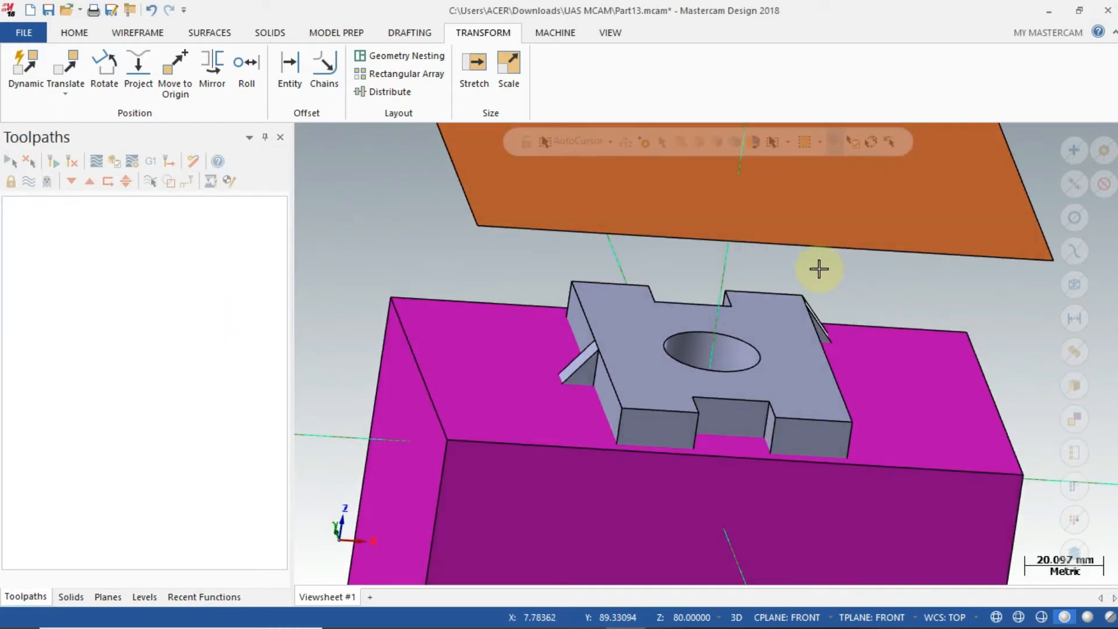
left_click(568, 351)
middle_click_drag(568, 351, 682, 250)
Step: Subtract the part from the block with a Boolean Remove, using the block as target and the part as tool body
left_click(211, 32)
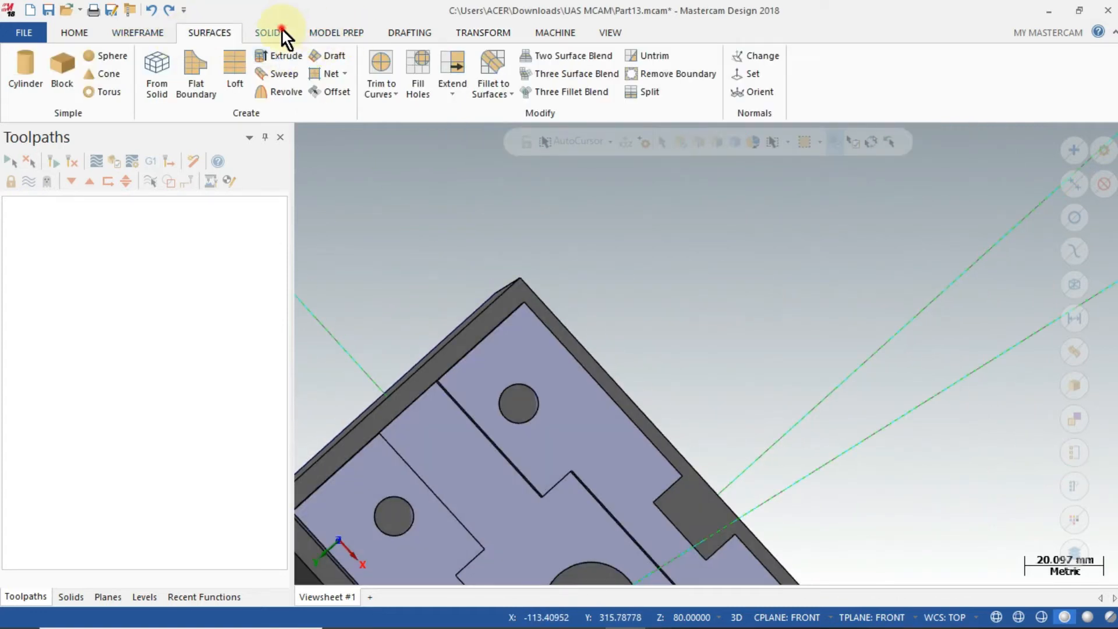
left_click(282, 33)
left_click(247, 70)
left_click(484, 316)
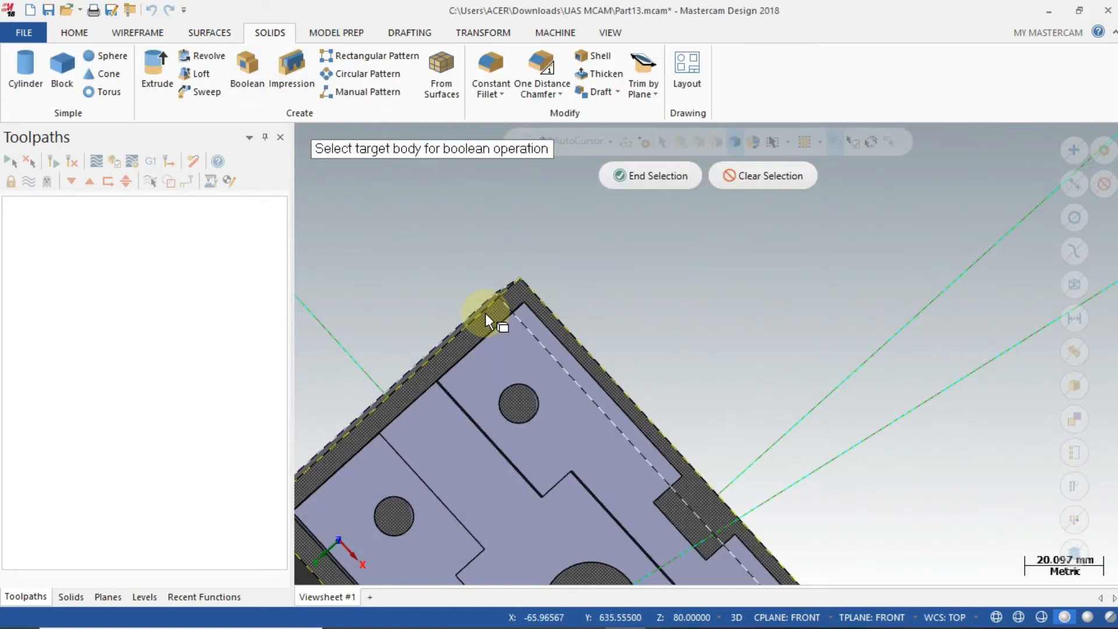
left_click(490, 387)
left_click(71, 353)
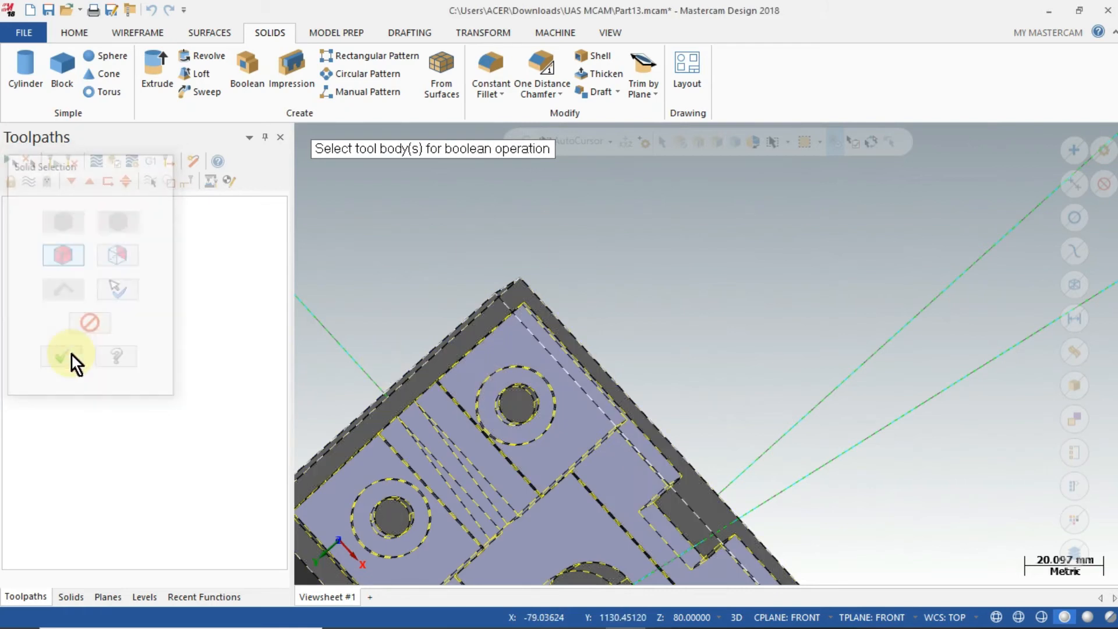
left_click(252, 170)
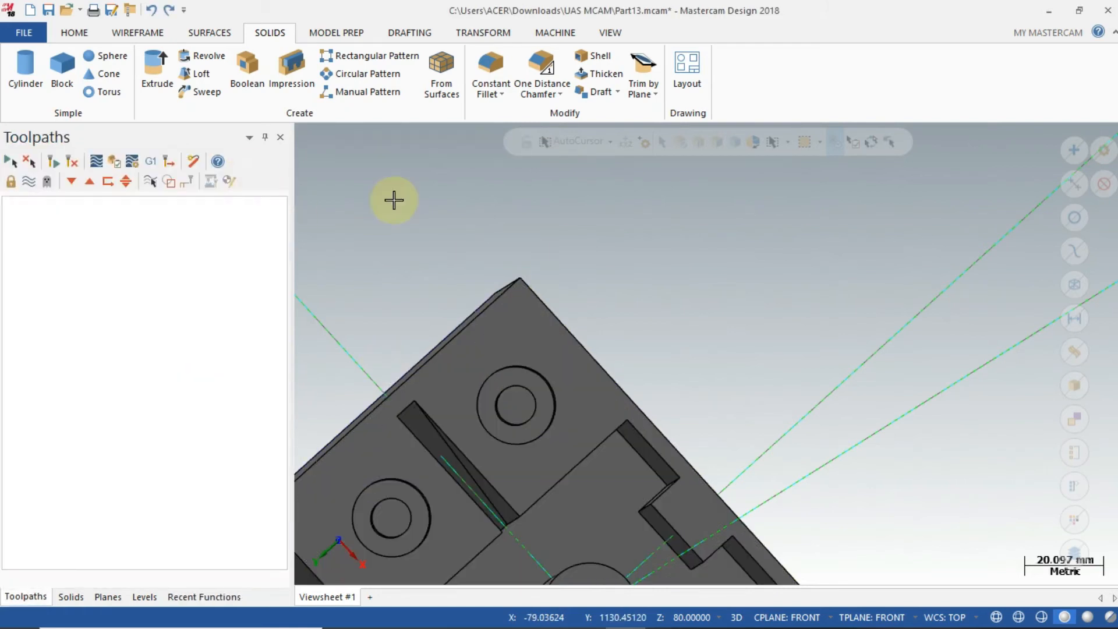
Step: Rotate the hollowed block 180° about the origin in Front view, moving its defining wireframe along with it
left_click(612, 32)
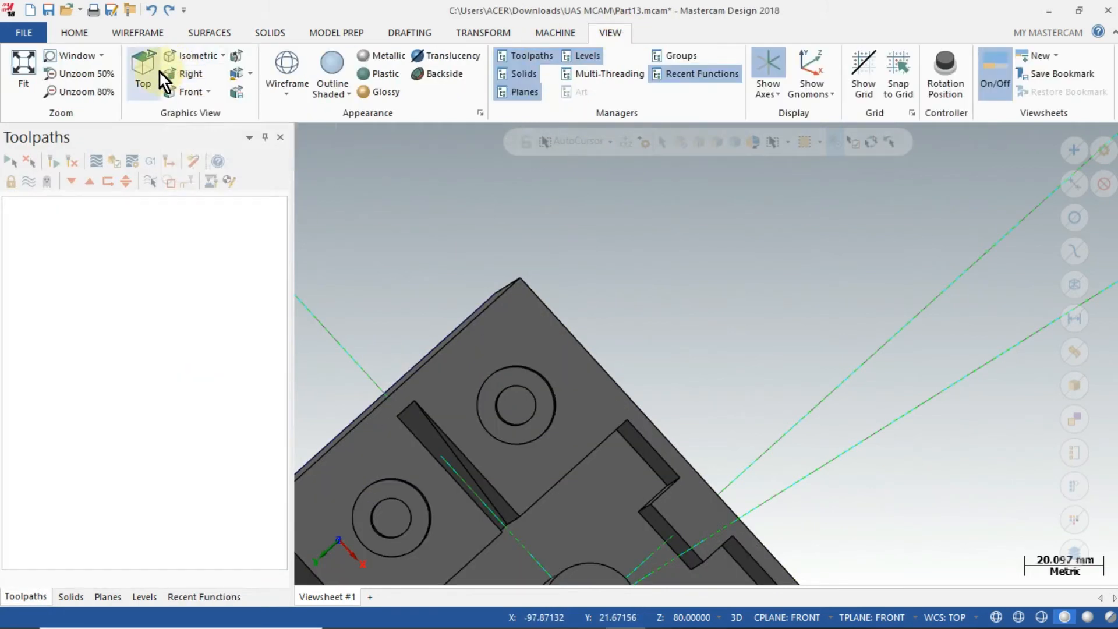
left_click(169, 95)
left_click(483, 33)
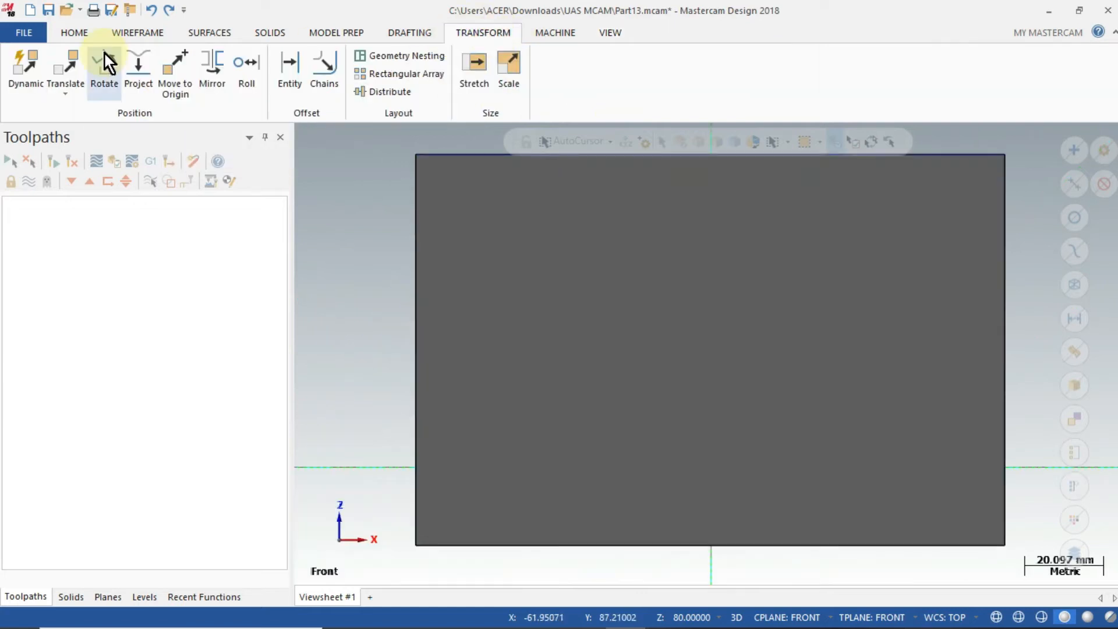
left_click(103, 53)
left_click(656, 331)
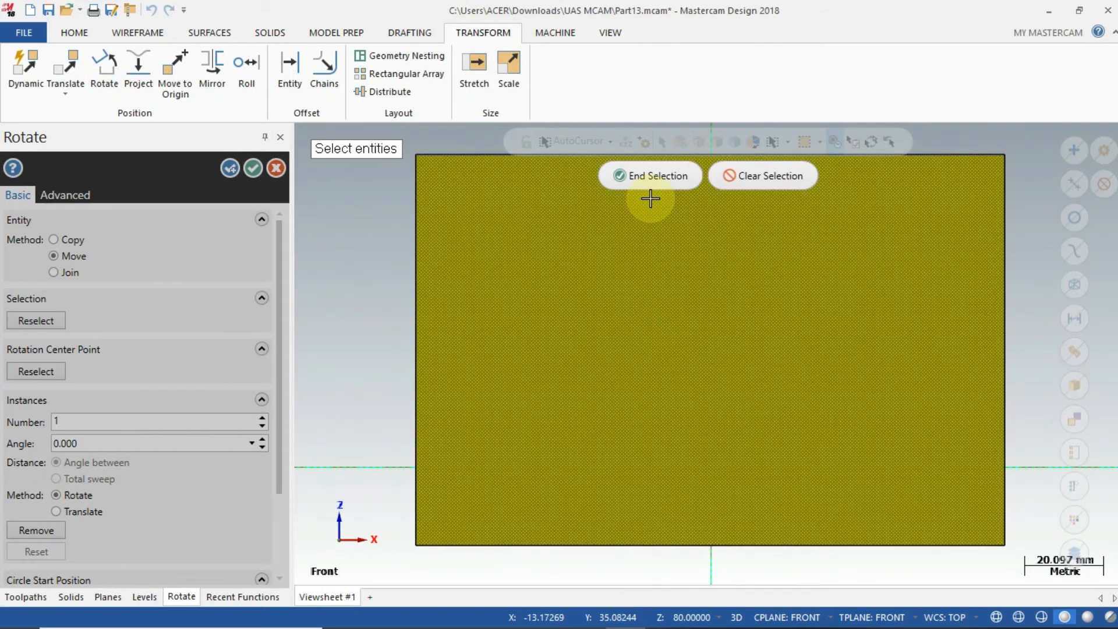
left_click(653, 174)
left_click_drag(761, 485, 624, 463)
left_click(250, 170)
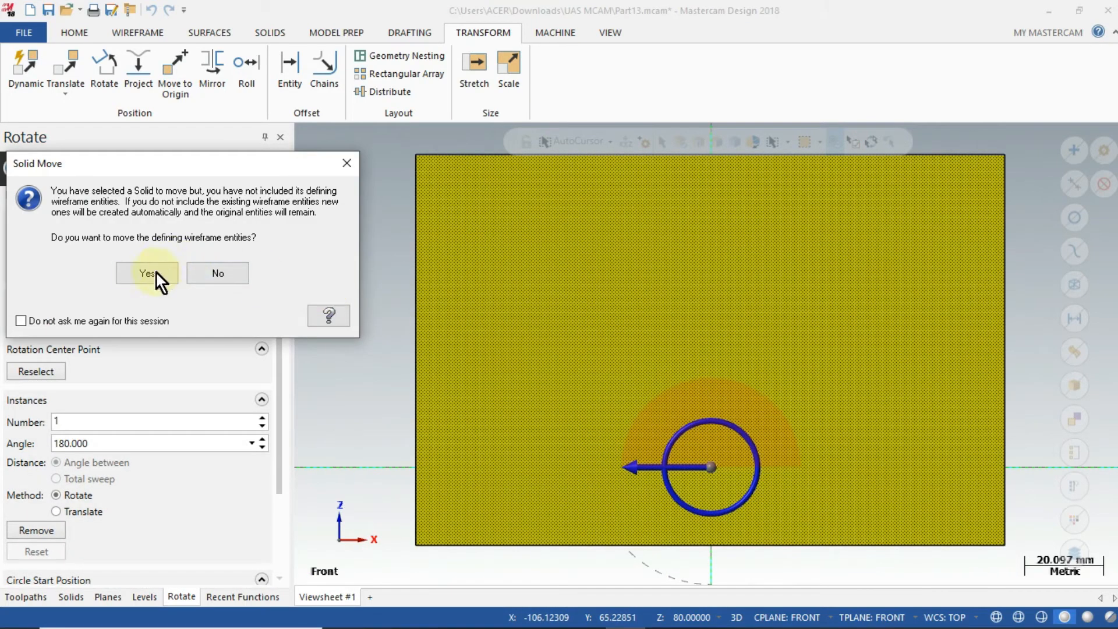
left_click(155, 274)
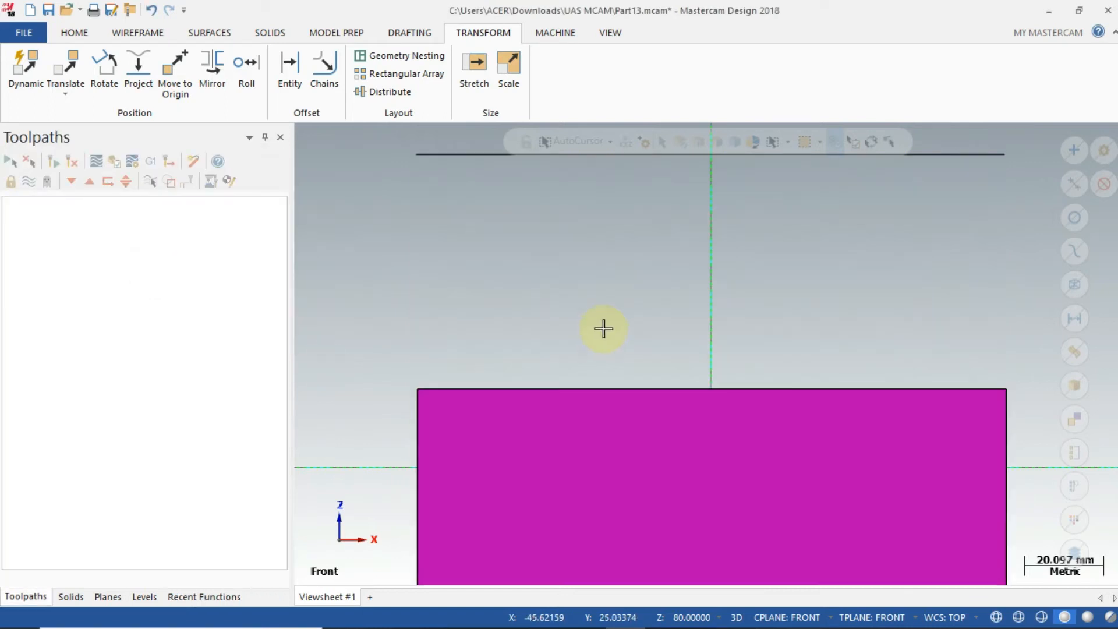
middle_click_drag(603, 328, 355, 275)
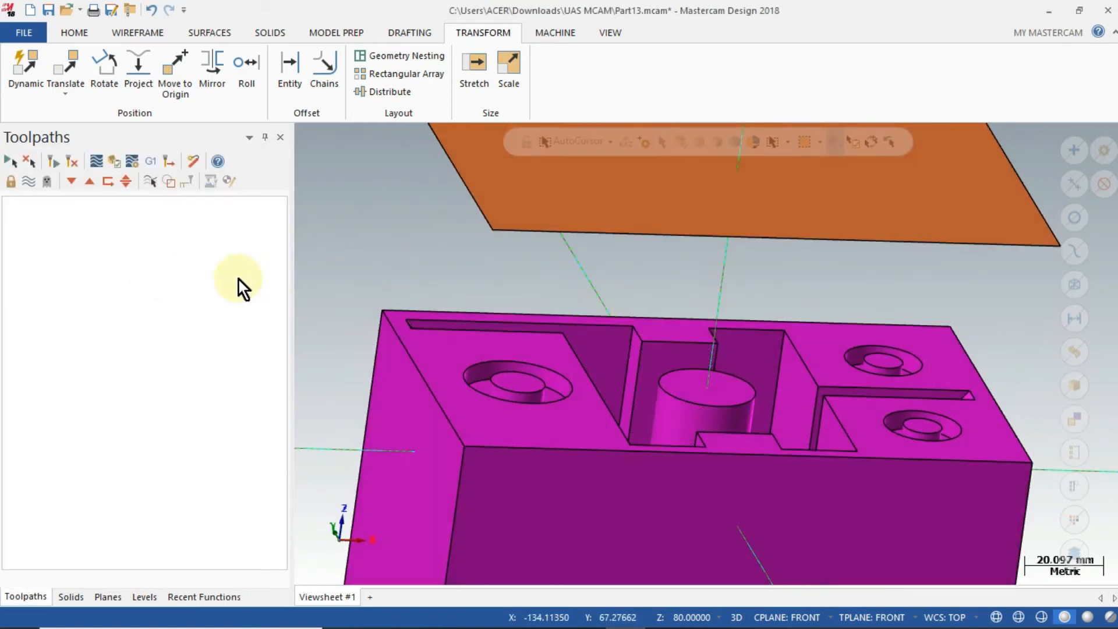
Step: Show the block in isometric view and delete the flat rectangular surface above it
left_click(610, 32)
left_click(198, 57)
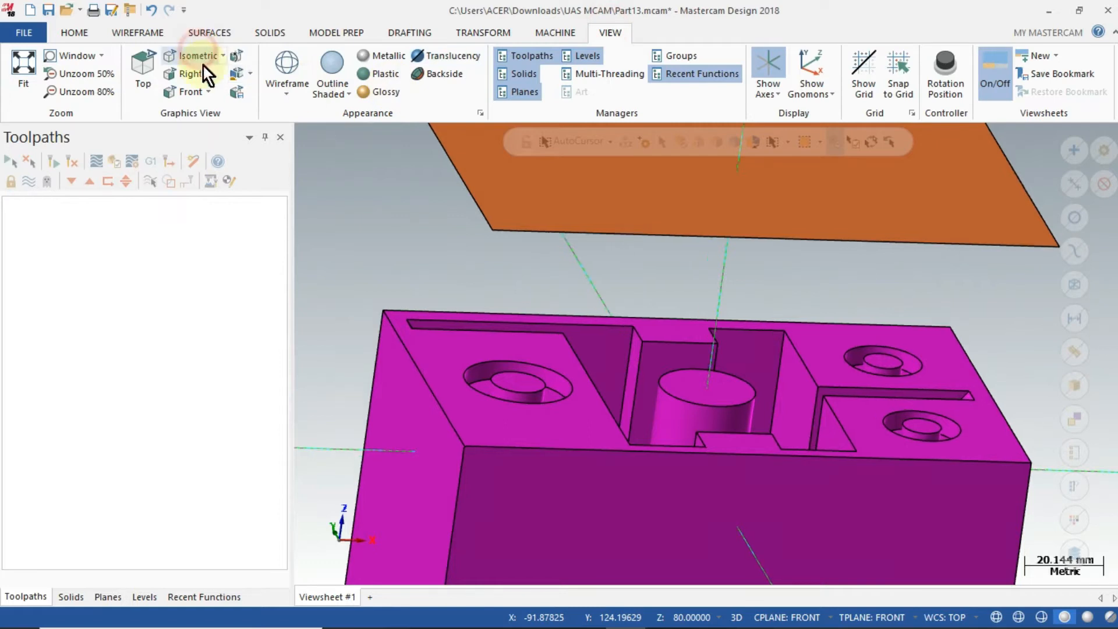
left_click(606, 333)
key("Delete")
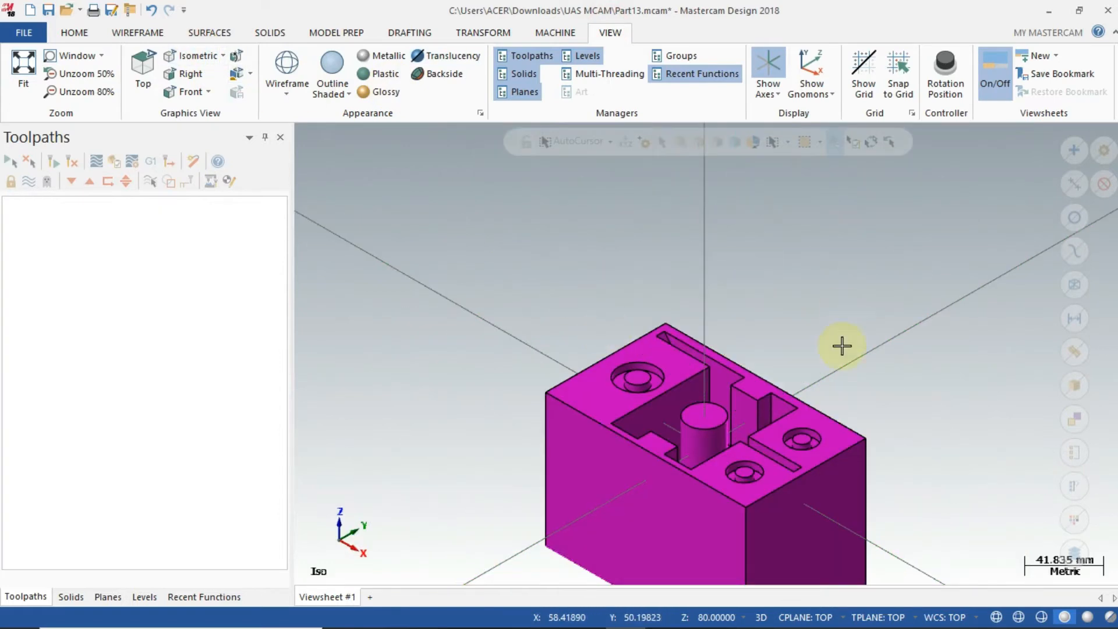
scroll(775, 407, "down", 1)
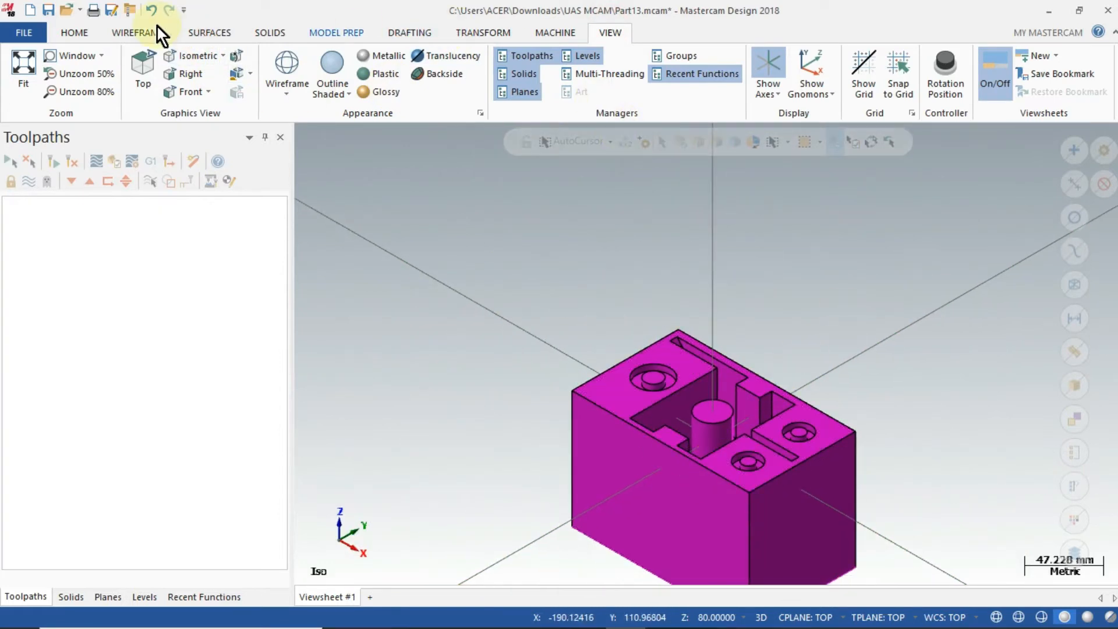
Step: Start Curve On All Edges and select the faces of the large round pocket, the adjoining cavity wall and the long slot
left_click(138, 33)
left_click(785, 74)
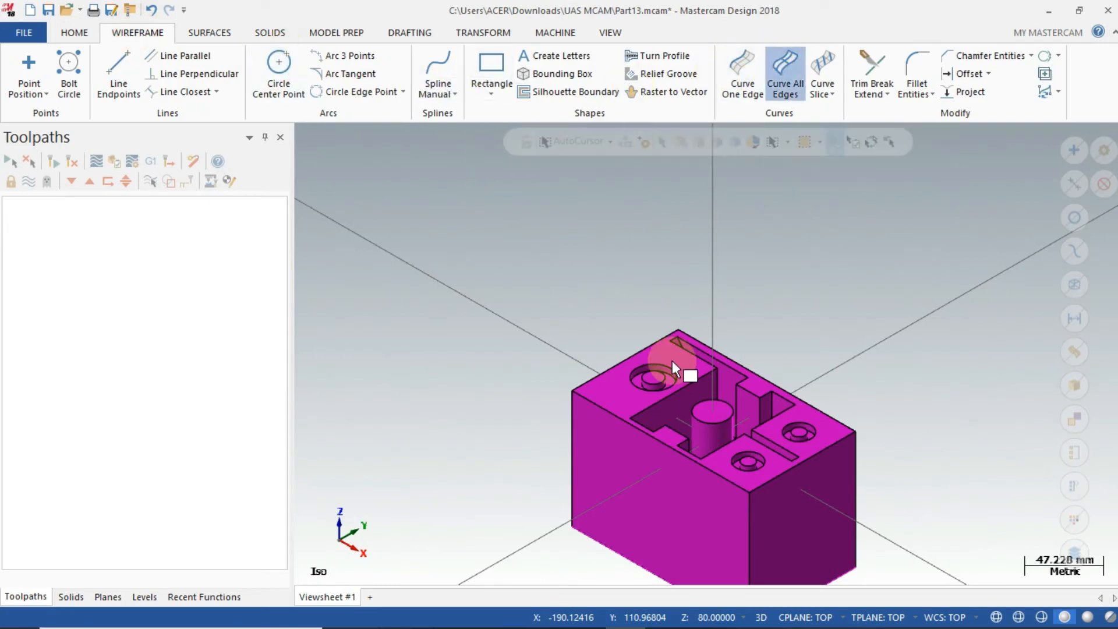
scroll(675, 387, "up", 3)
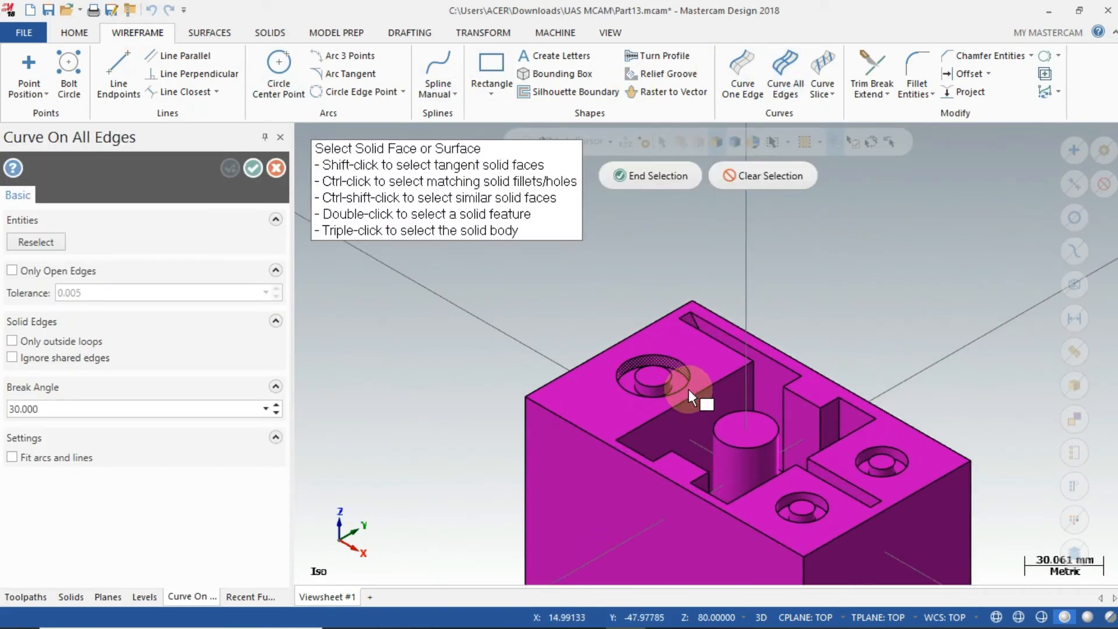
double_click(680, 382)
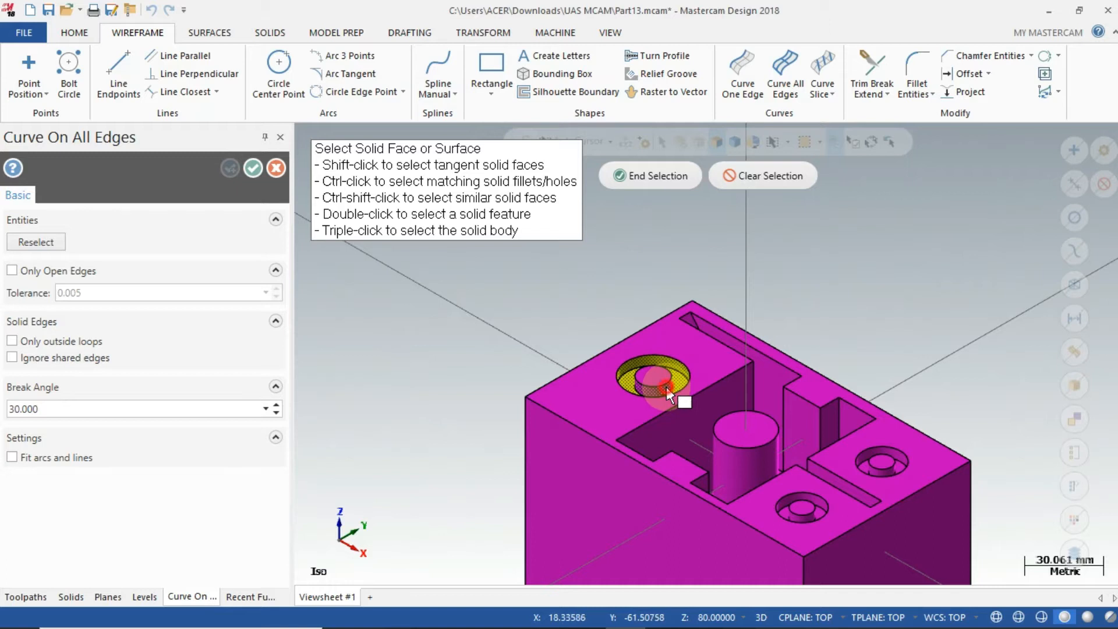
left_click(696, 414)
left_click(768, 376)
middle_click_drag(863, 303, 857, 358)
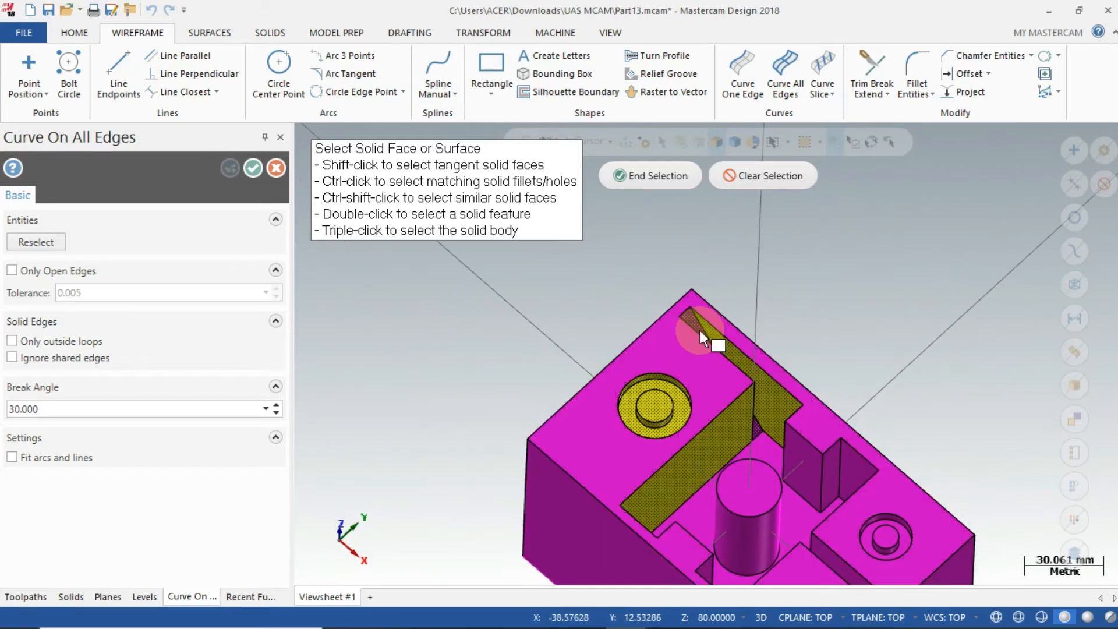
Step: Add the central cavity's floor, side walls, cylindrical post and narrow slots to the faces selected for edge curves
middle_click_drag(732, 431, 700, 443)
left_click(700, 443)
middle_click_drag(752, 368, 786, 356)
left_click(787, 357)
middle_click_drag(899, 326, 712, 436)
left_click(711, 445)
left_click(768, 453)
left_click(782, 489)
middle_click_drag(764, 401, 752, 480)
left_click(803, 524)
left_click(900, 453)
middle_click_drag(878, 417, 898, 442)
left_click(884, 319)
left_click(915, 510)
middle_click_drag(914, 510, 951, 523)
middle_click_drag(958, 512, 990, 434)
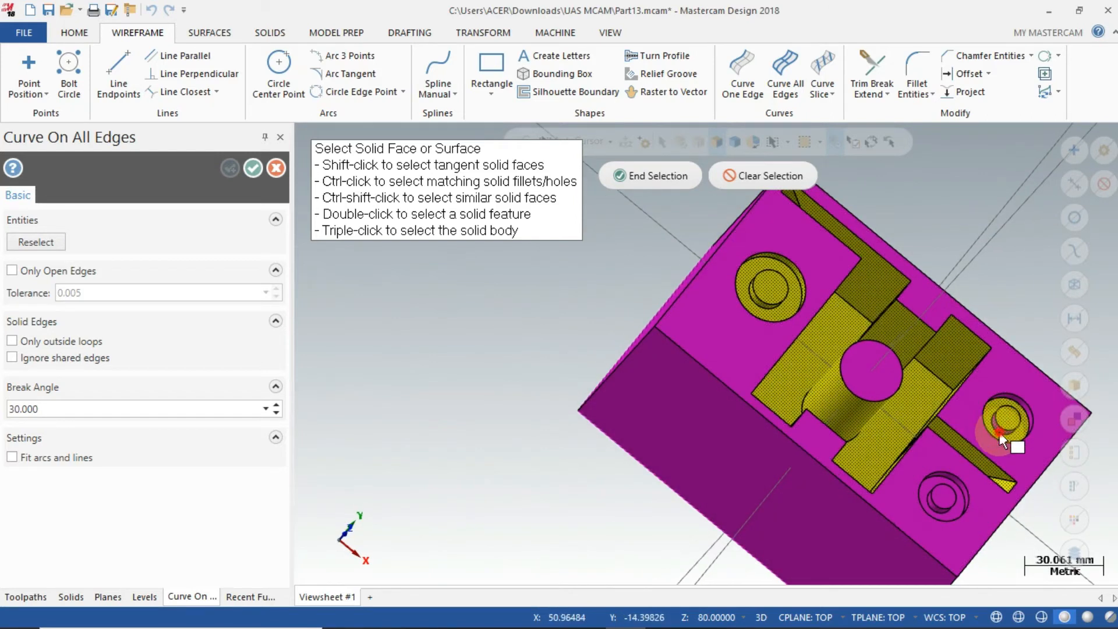
Step: Add the faces of the two small round pockets and create curves on all edges of the selected faces
left_click(1017, 423)
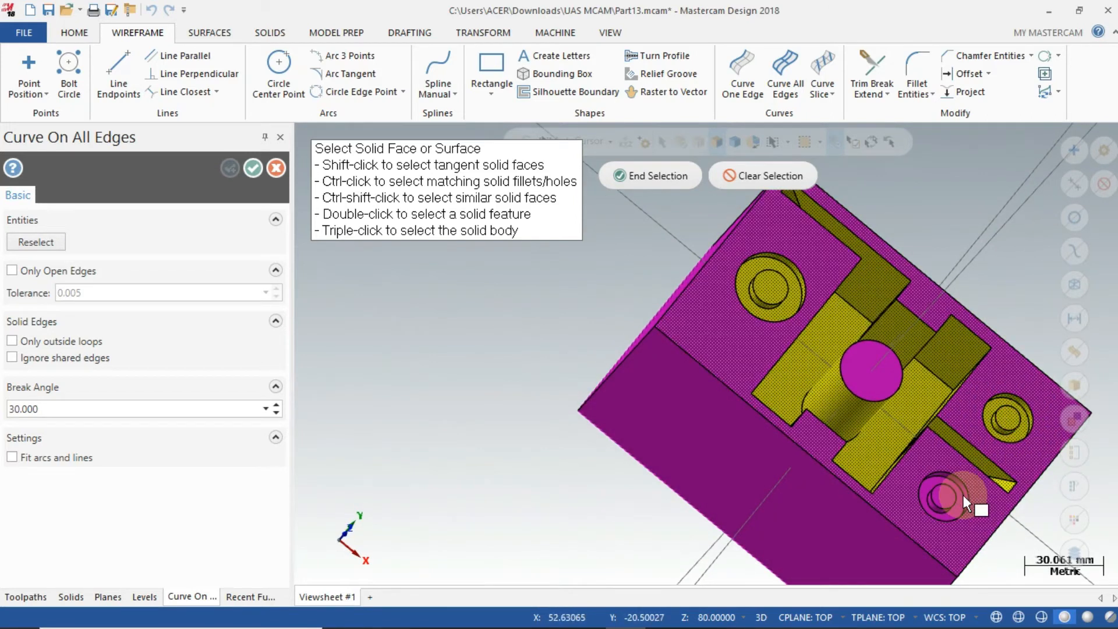
left_click(949, 501)
middle_click_drag(959, 491, 652, 437)
left_click(665, 187)
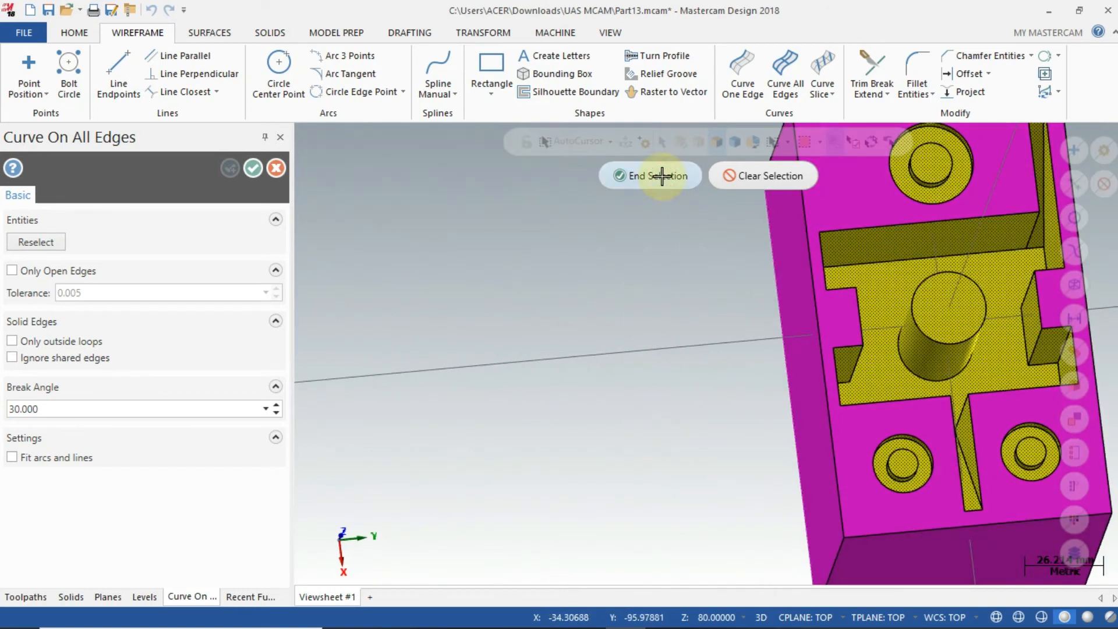
left_click(254, 169)
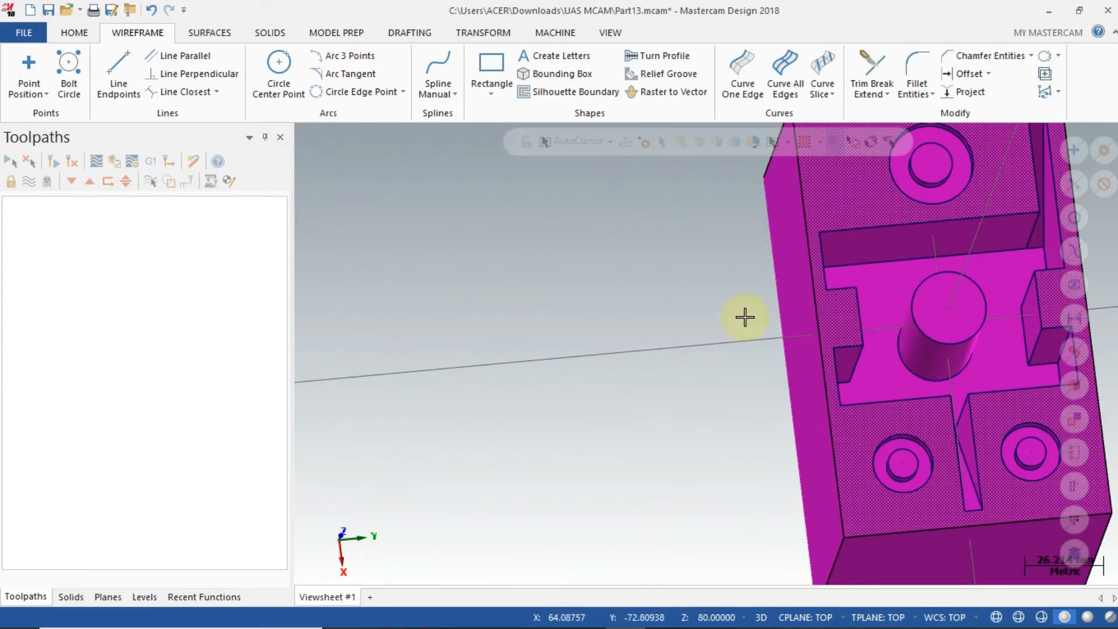
Step: Return to isometric view and create a default mill machine group with its properties expanded
left_click(611, 32)
left_click(198, 56)
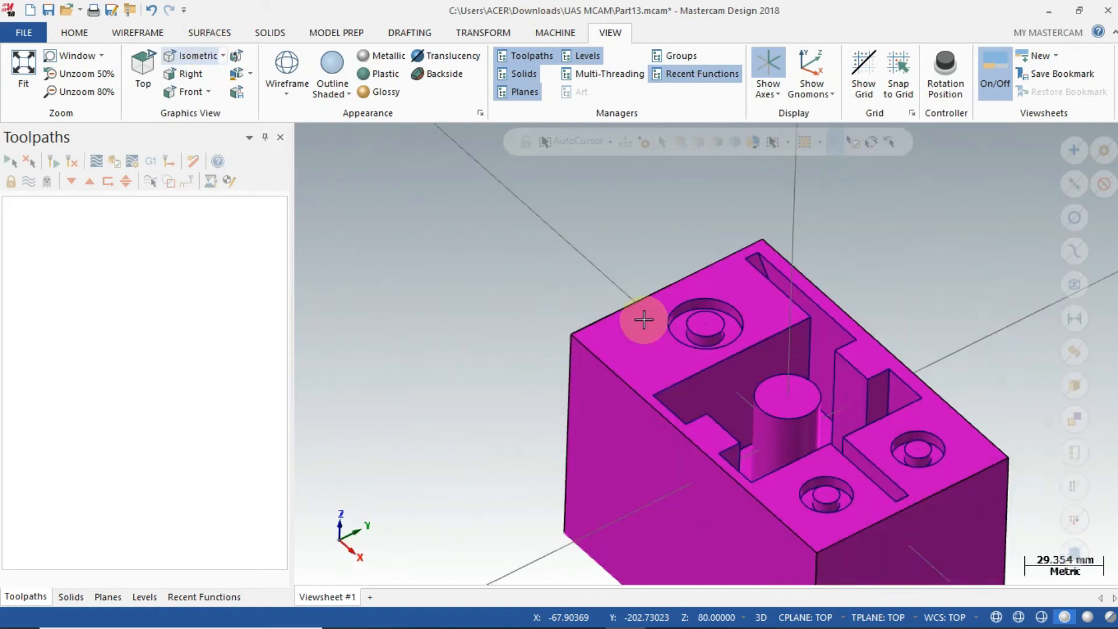
left_click(553, 33)
left_click(29, 94)
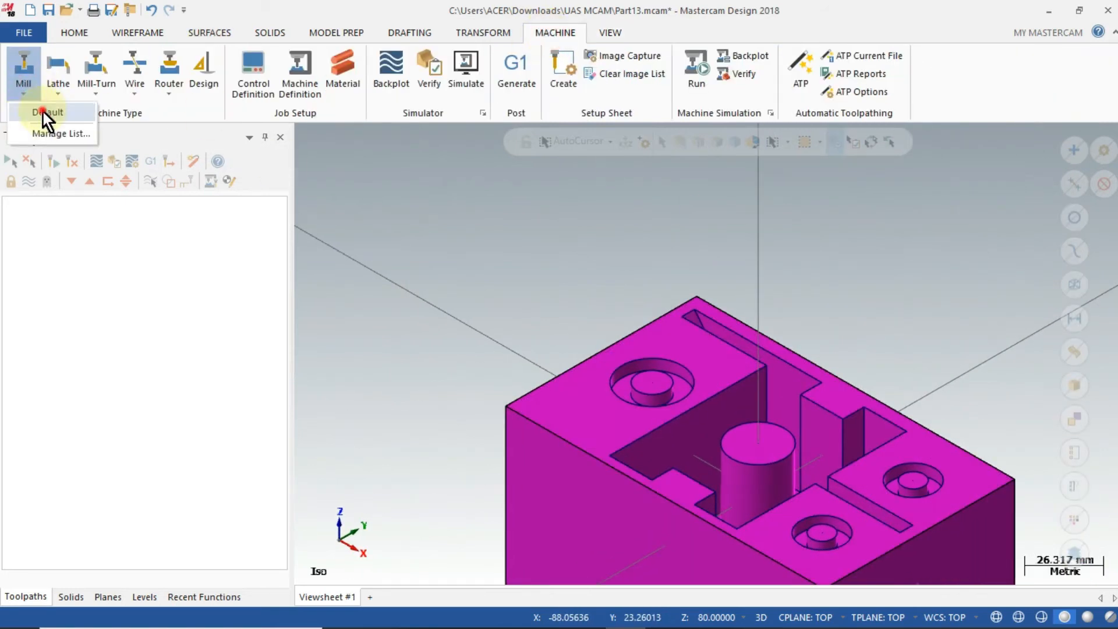
left_click(43, 110)
left_click(25, 220)
Step: Define rectangular stock of X 150, Y 90 and Z 100 from a bounding box around the block
left_click(65, 256)
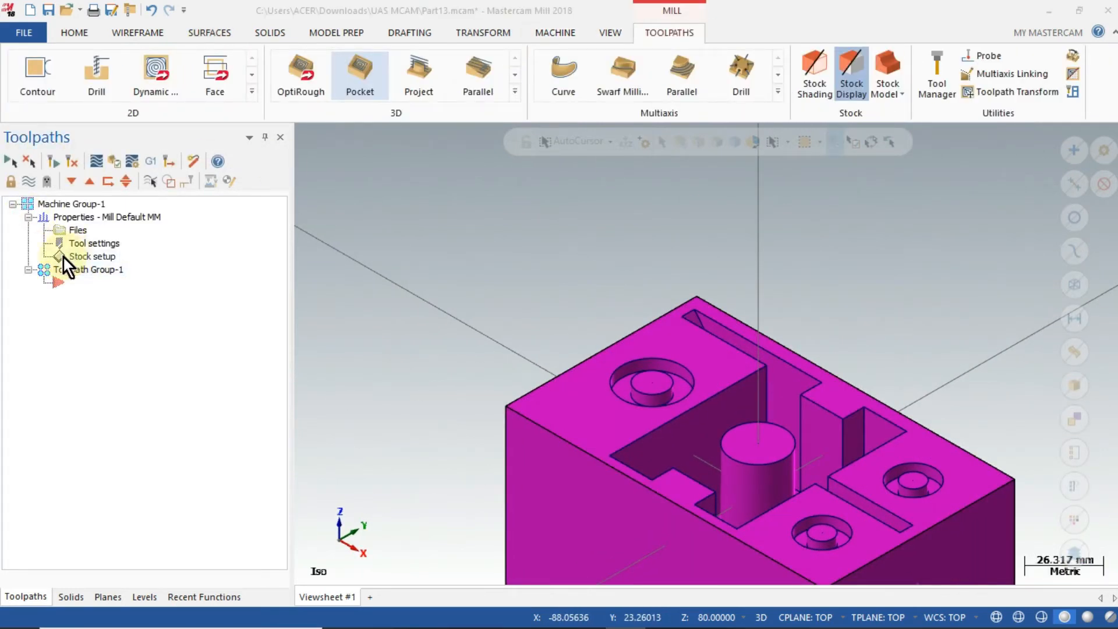
left_click(455, 507)
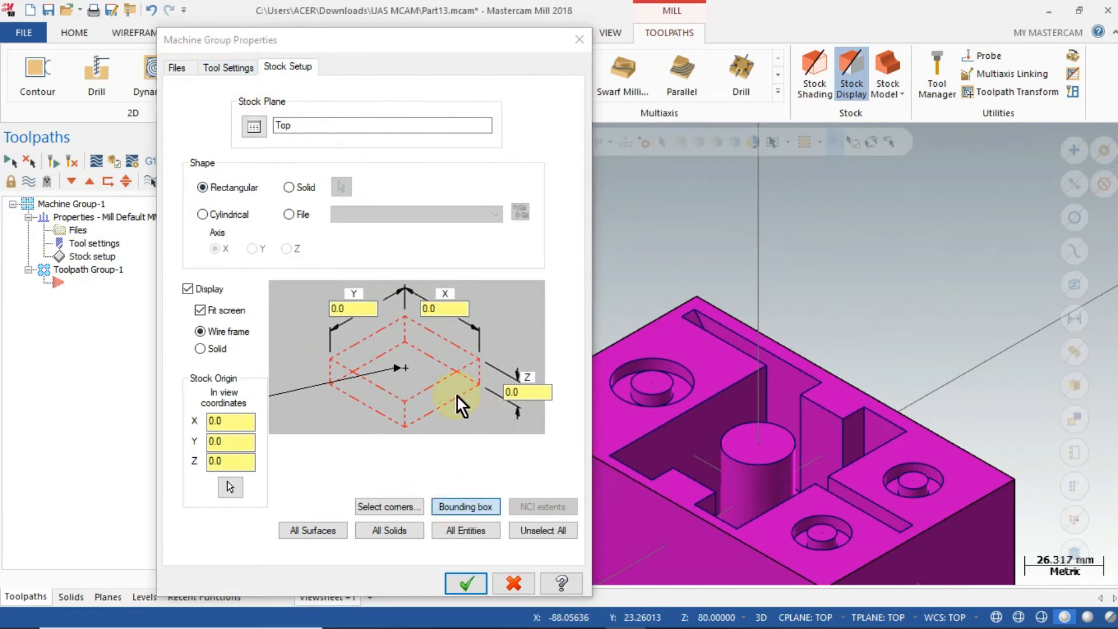
left_click(535, 409)
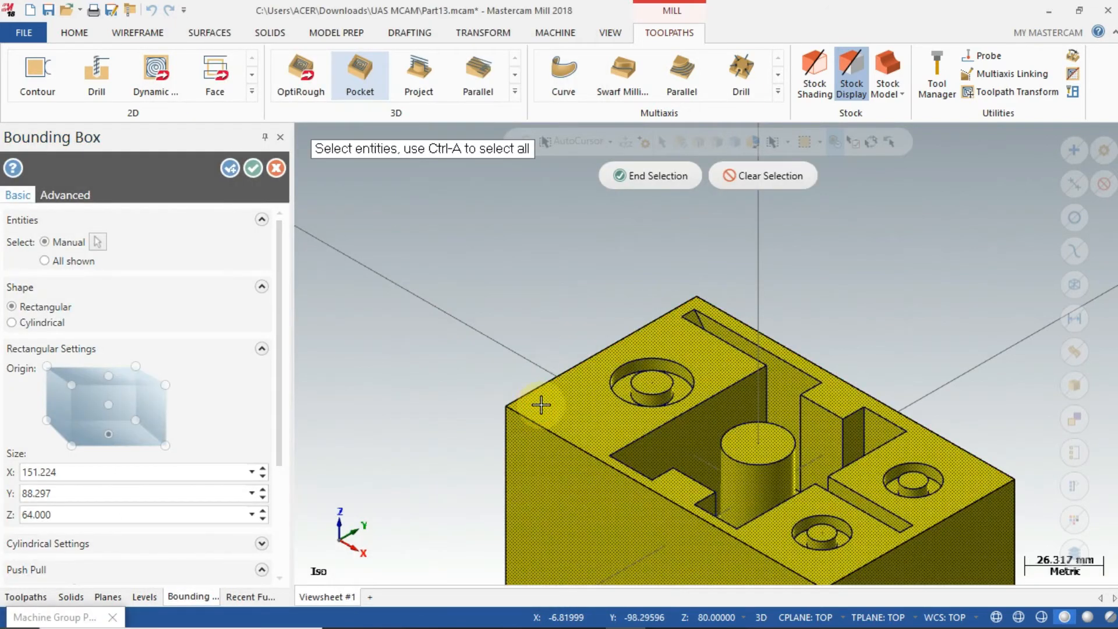
key("Return")
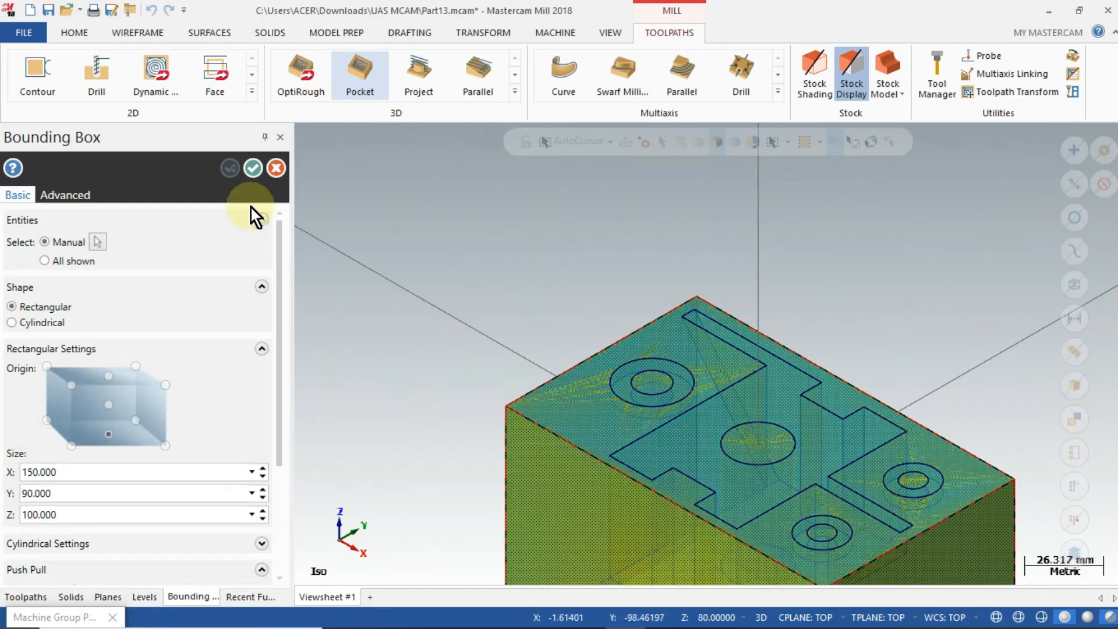
left_click(253, 167)
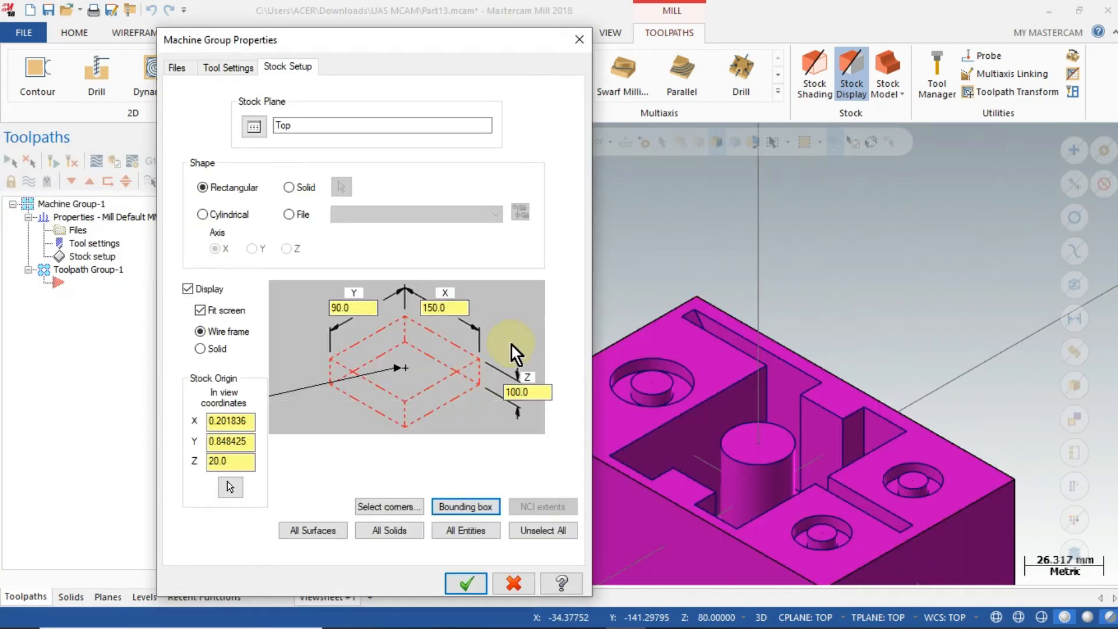
Step: Choose a stock material from the mill library's millimetre list and apply the machine group properties
left_click(228, 67)
left_click(514, 481)
left_click(218, 449)
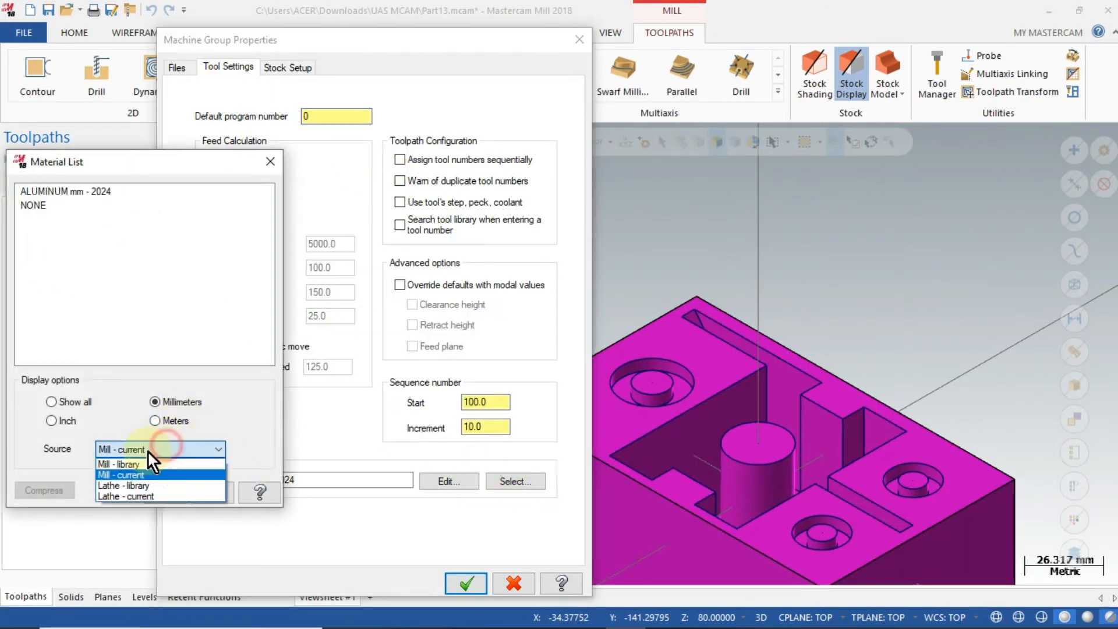
left_click(114, 465)
left_click(86, 357)
left_click(166, 492)
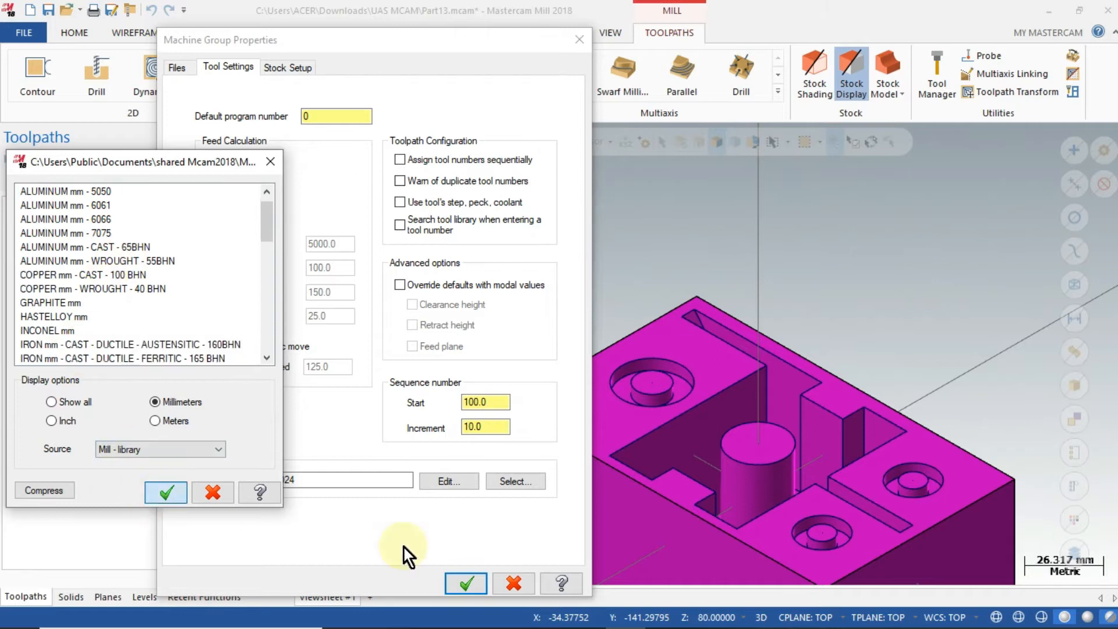
left_click(454, 583)
left_click(582, 444)
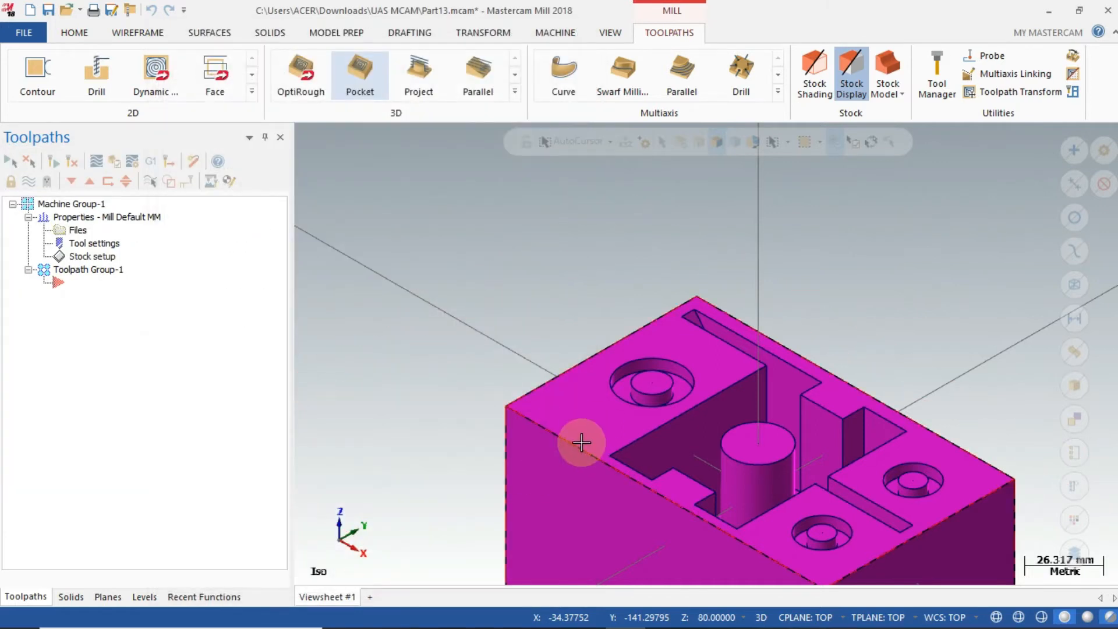
Step: Start a 2D Pocket toolpath and chain the outer and inner circles of the block's large round pocket
left_click(252, 74)
left_click(251, 91)
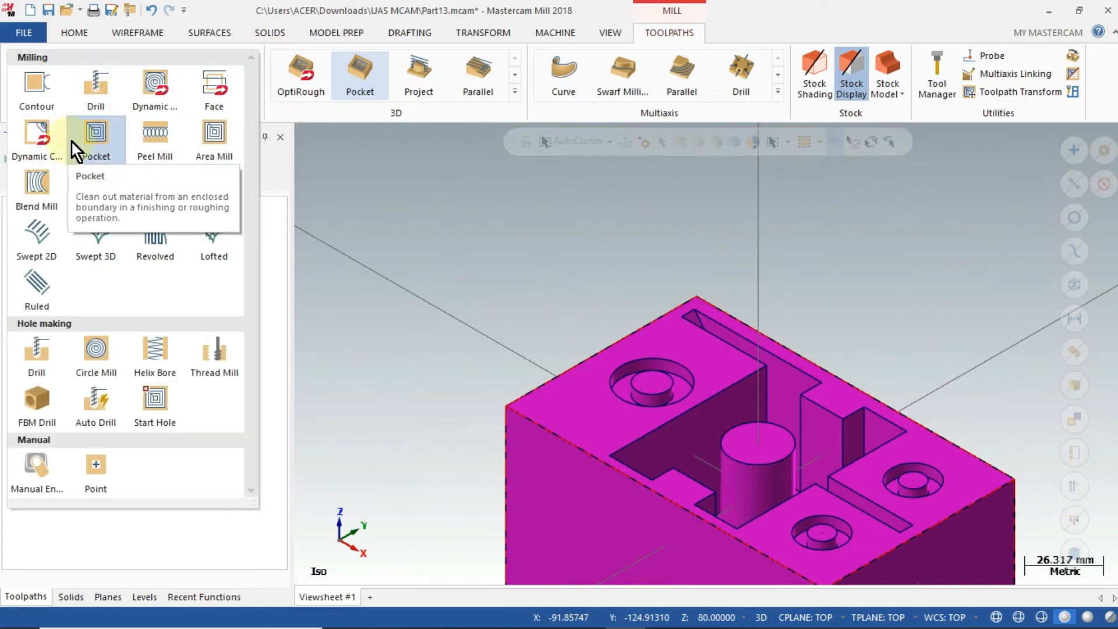
left_click(71, 141)
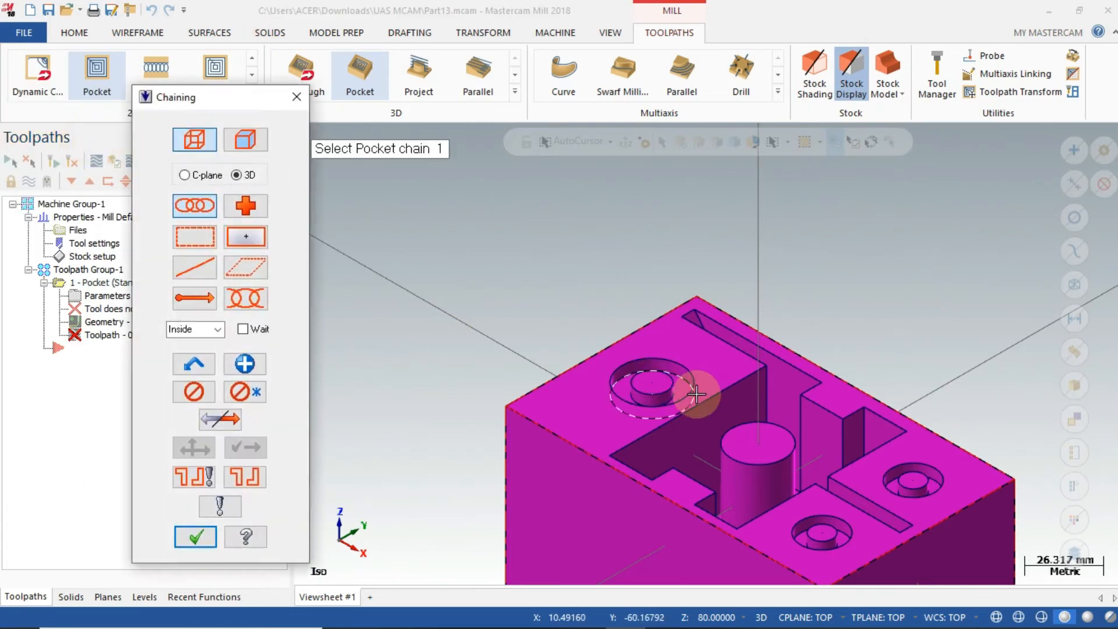
left_click(662, 391)
left_click(678, 377)
left_click(194, 537)
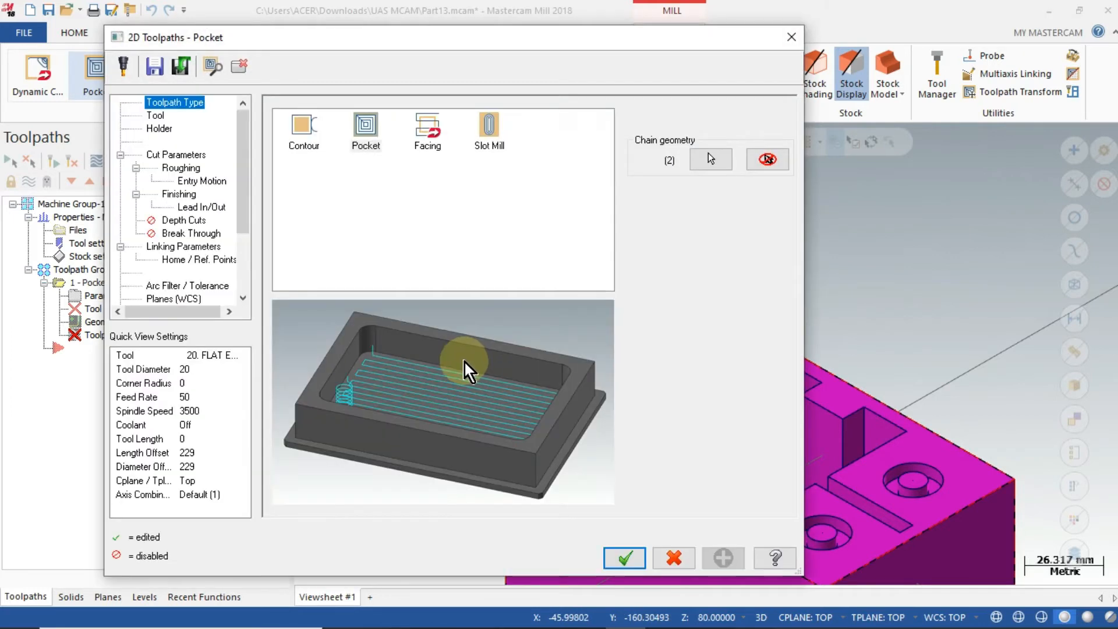
Step: Choose FLAT END MILL - 5 from the Mill_mm tool library for the pocket toolpath and set its spindle speed to 1500
left_click(156, 114)
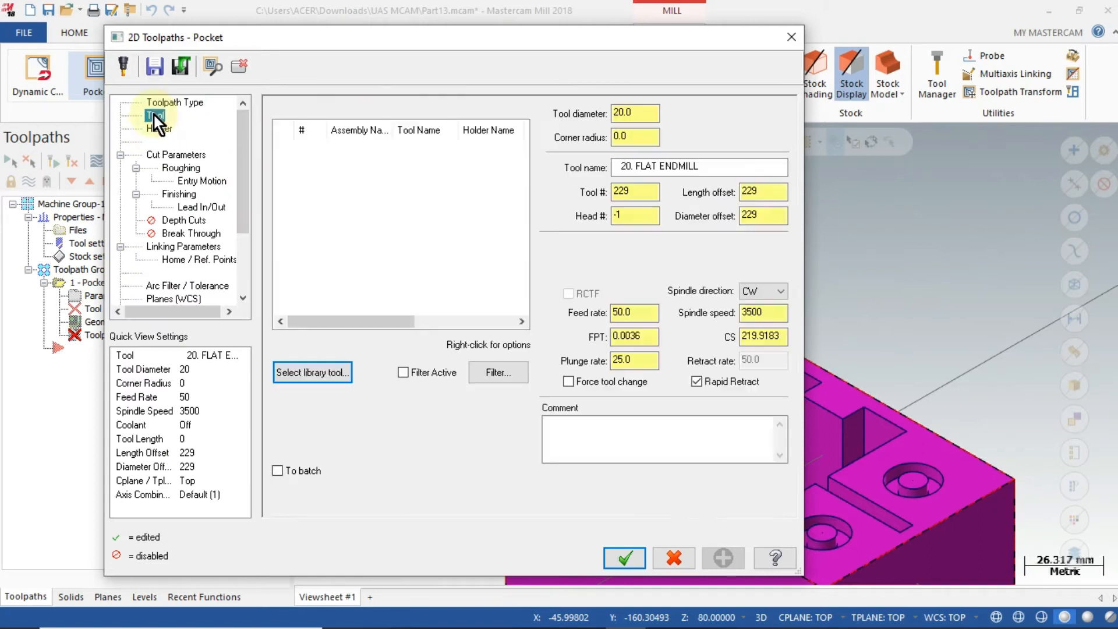
left_click(299, 372)
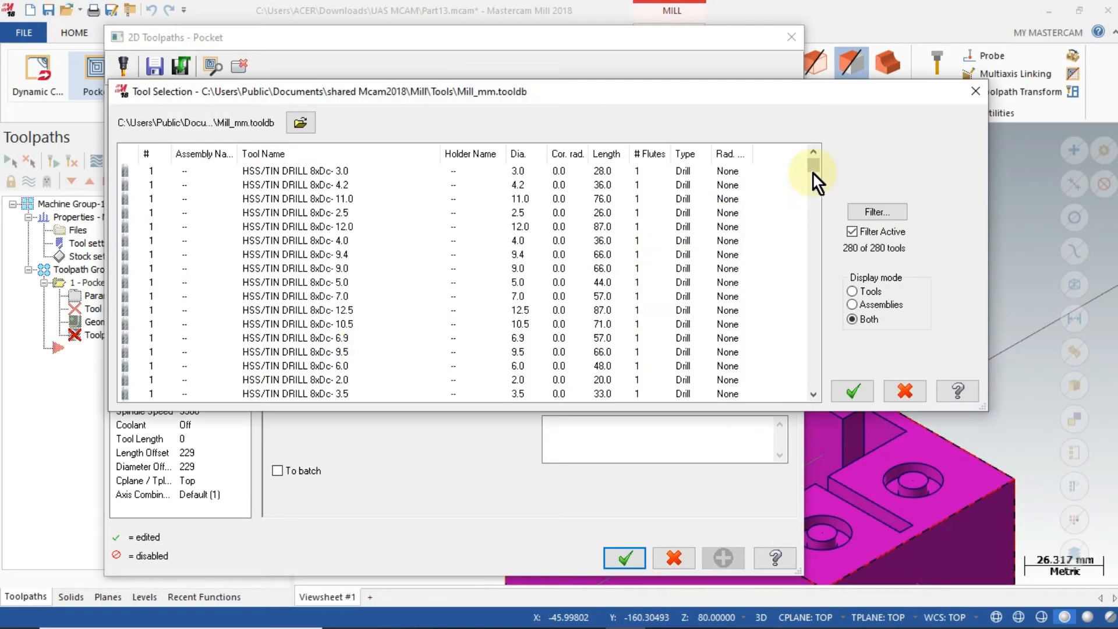
left_click_drag(812, 173, 788, 315)
left_click(362, 228)
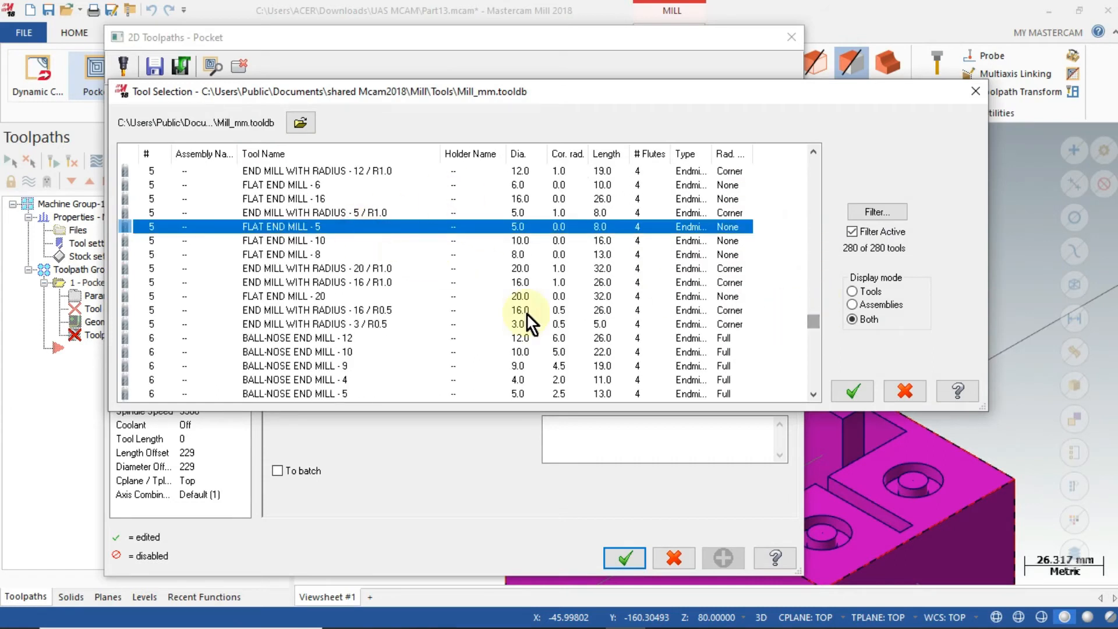
left_click(853, 390)
double_click(763, 313)
type("1500")
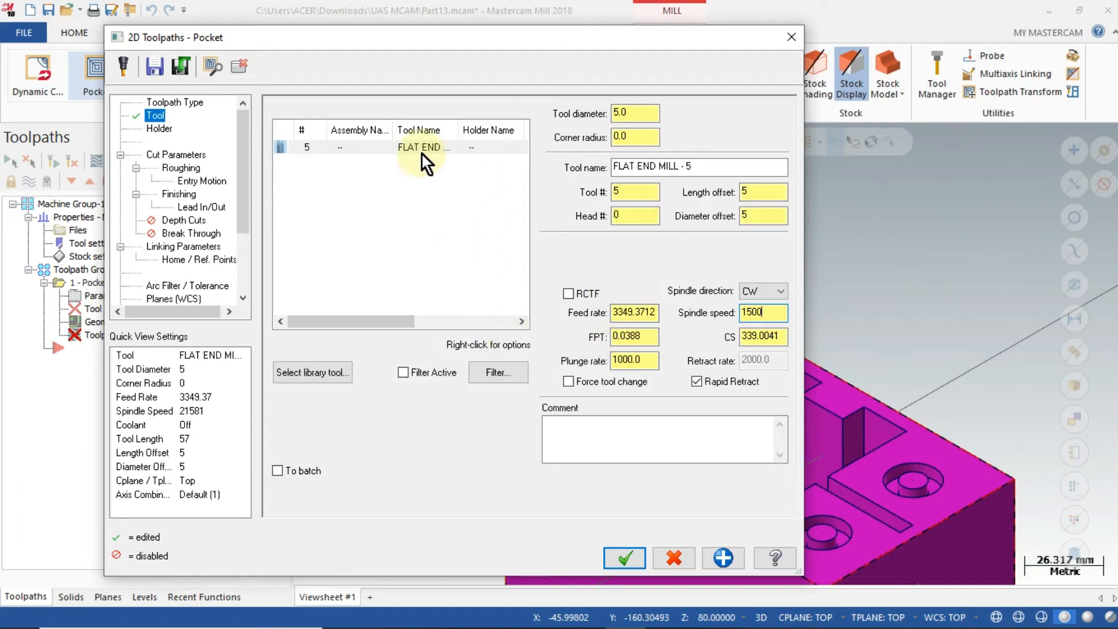
Step: Enter a toolpath comment starting with "bagian" and open the 5 mm flat end mill's geometry definition
left_click(612, 428)
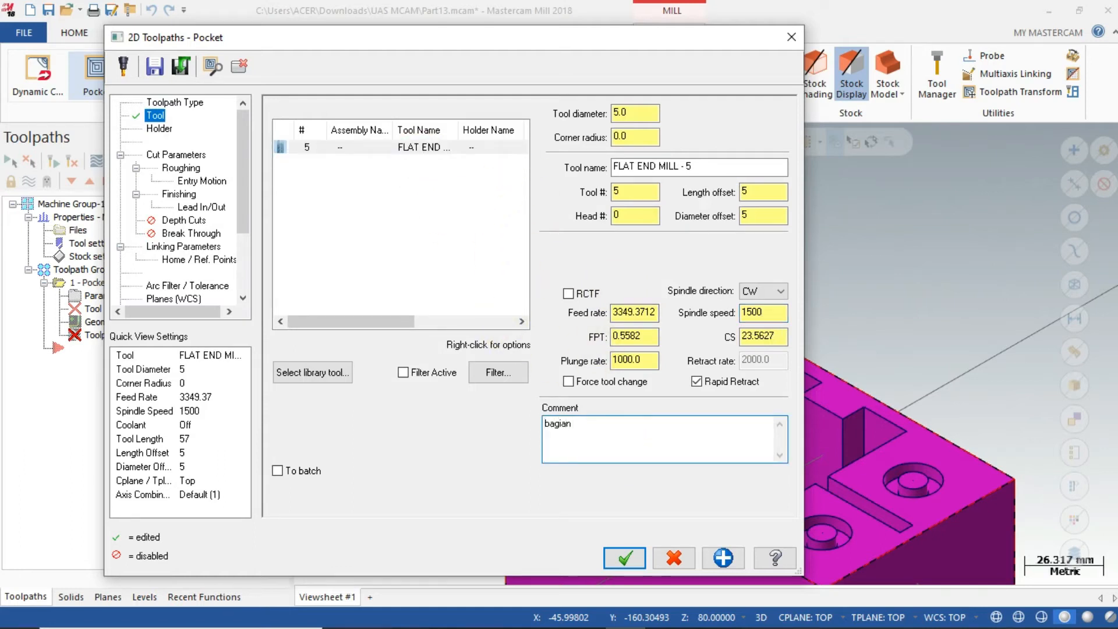
double_click(376, 146)
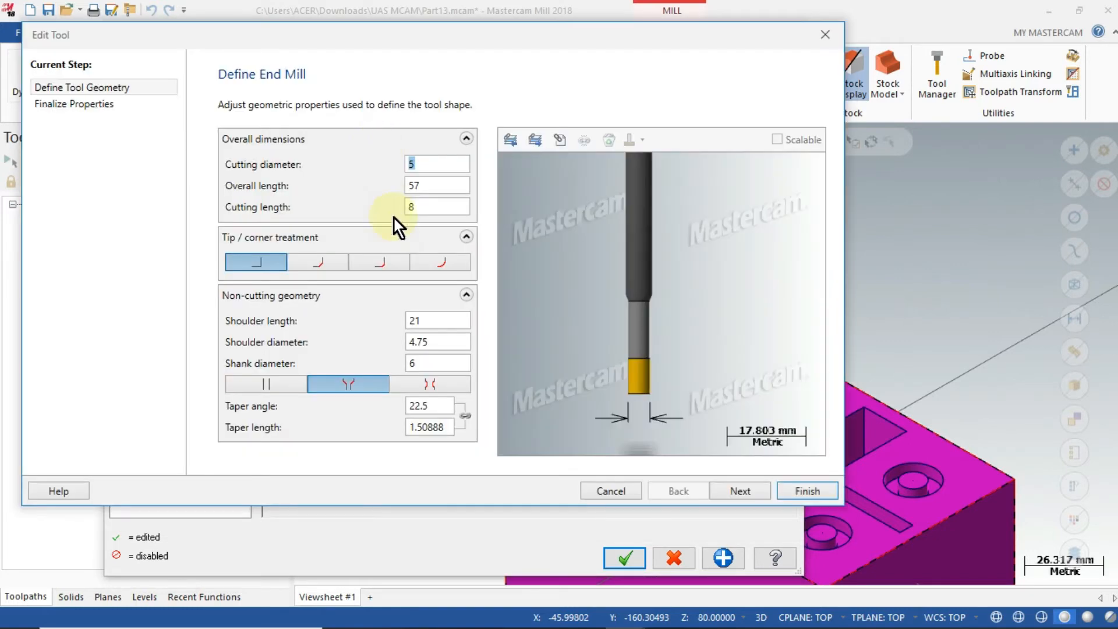
Step: Define the 5 mm end mill with a straight shank, 5 mm shoulder and shank diameters, and an overall length of 100
left_click(273, 383)
double_click(430, 341)
type("5")
double_click(440, 364)
type("5")
left_click(431, 207)
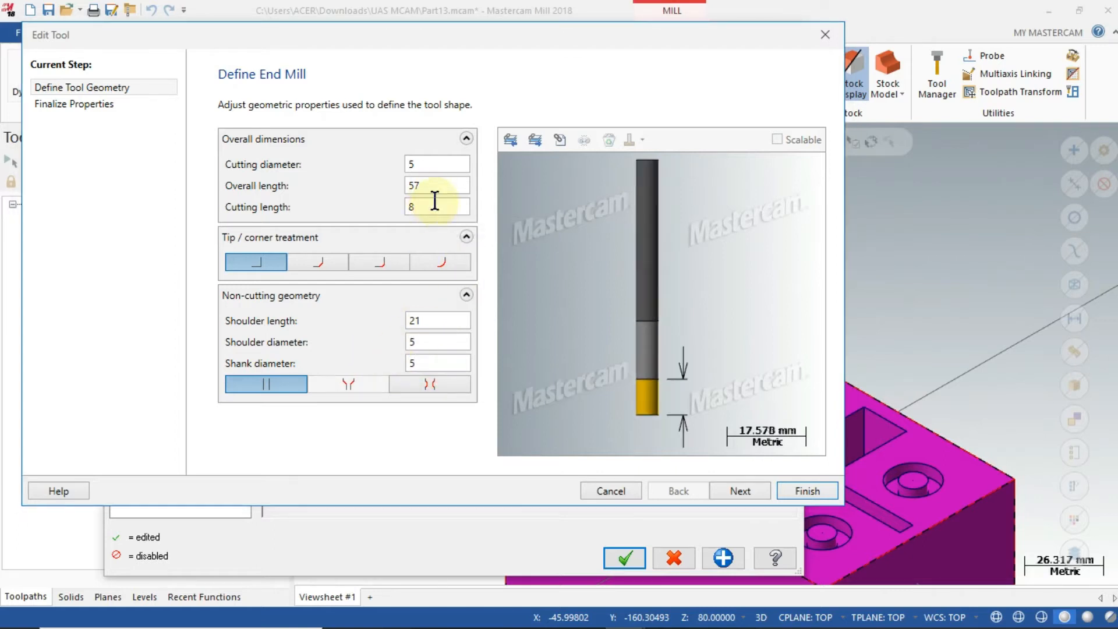
double_click(407, 186)
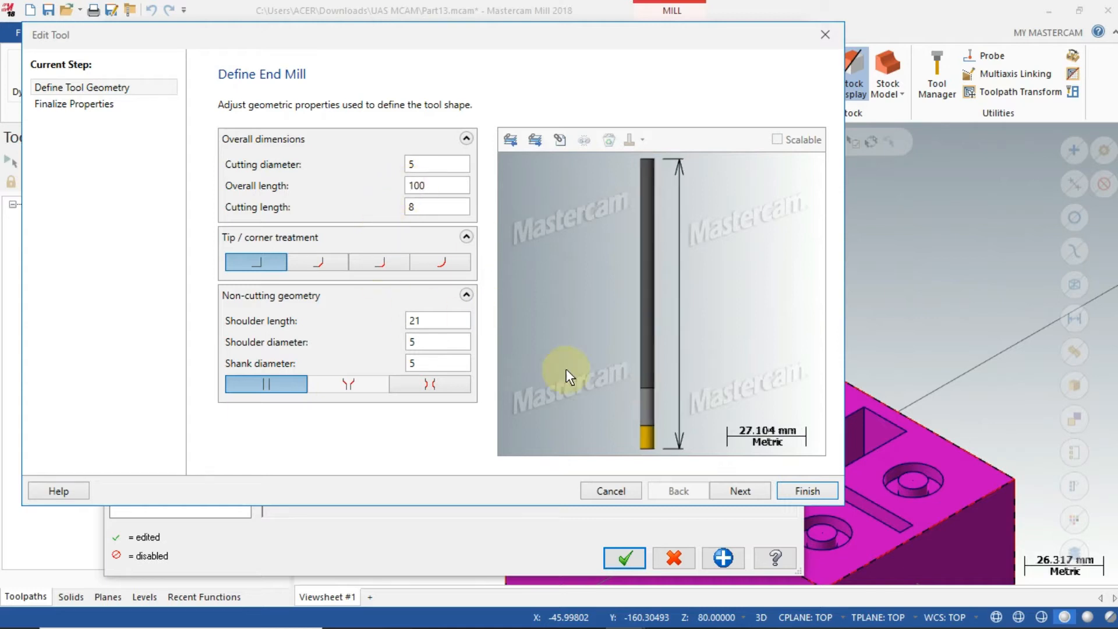
left_click(809, 491)
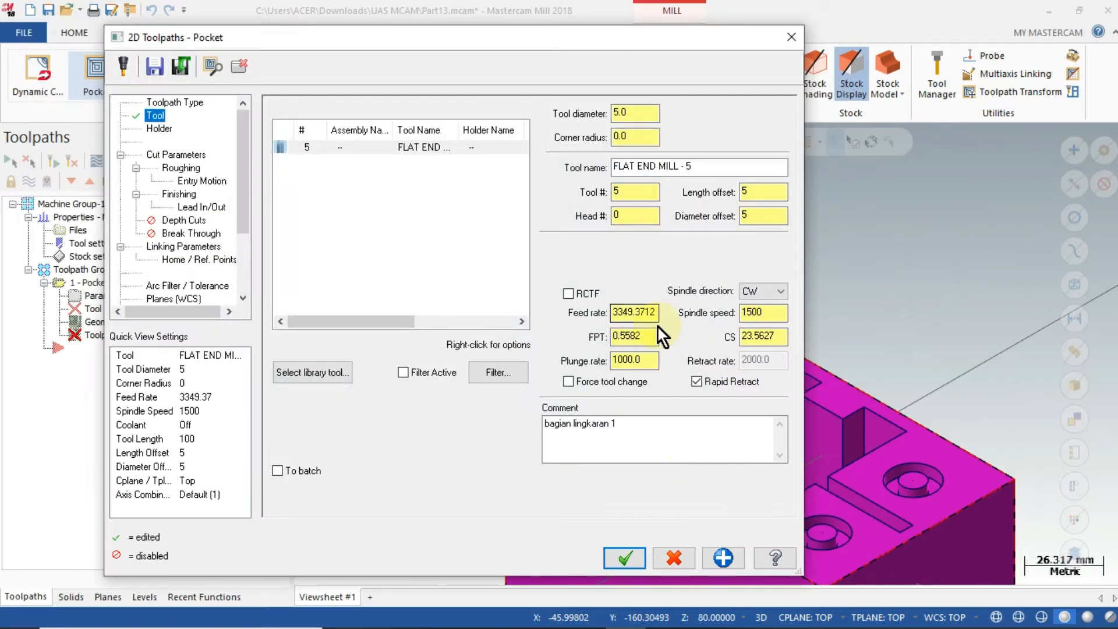
Step: Assign holder B2C3-0020 to the end mill and edit the pocket's stock to leave on the walls
left_click(147, 132)
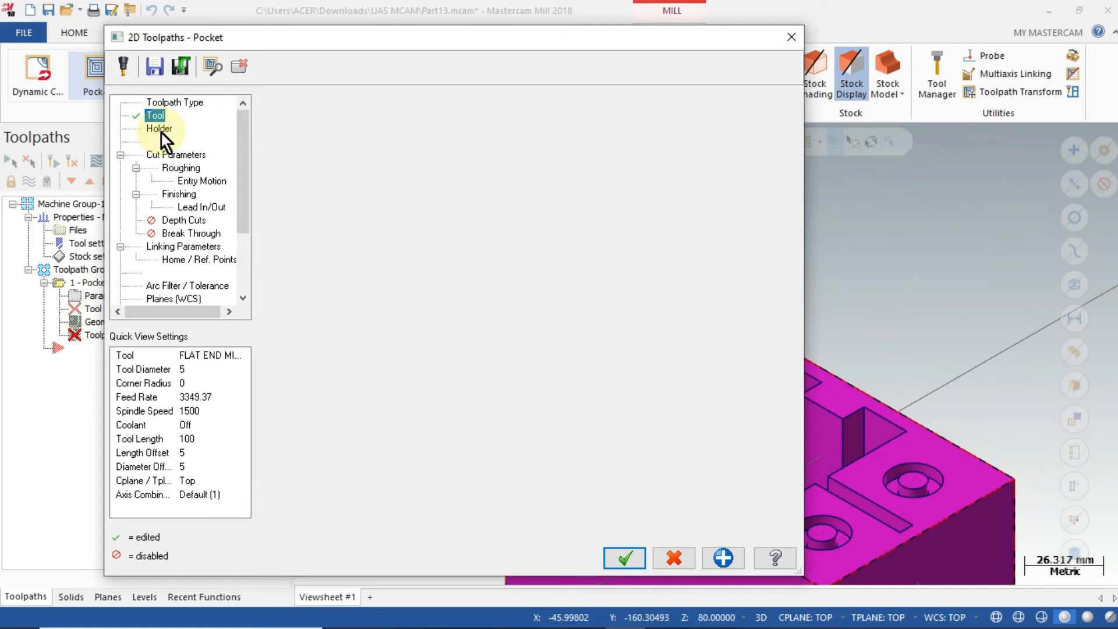
left_click(281, 145)
left_click(167, 159)
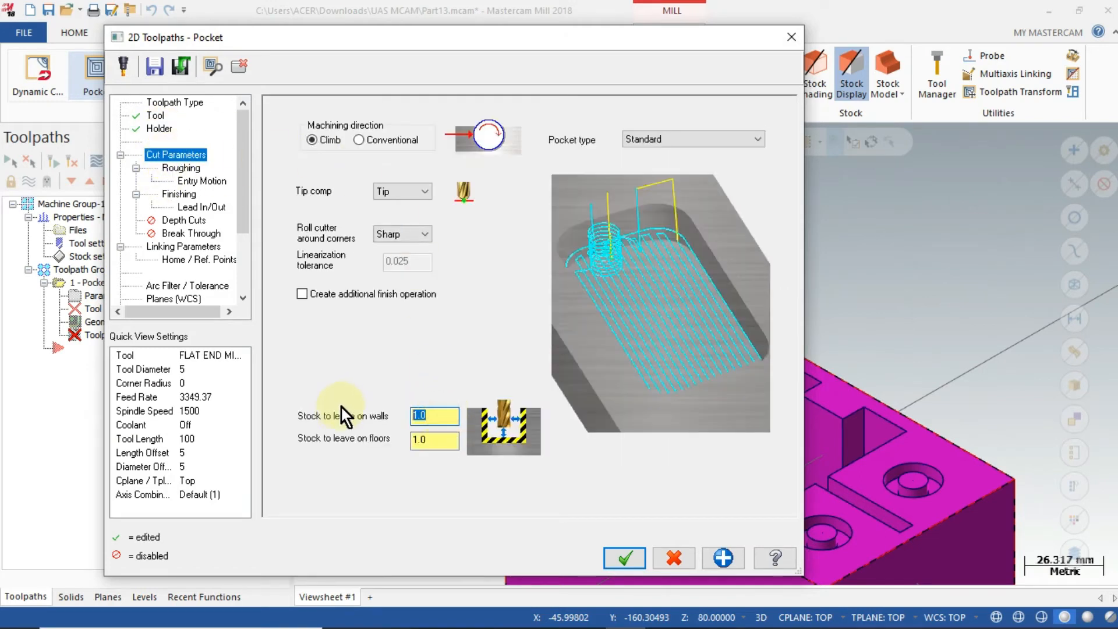
Step: Set the pocket's roughing method to True Spiral and enable depth cuts
left_click(180, 167)
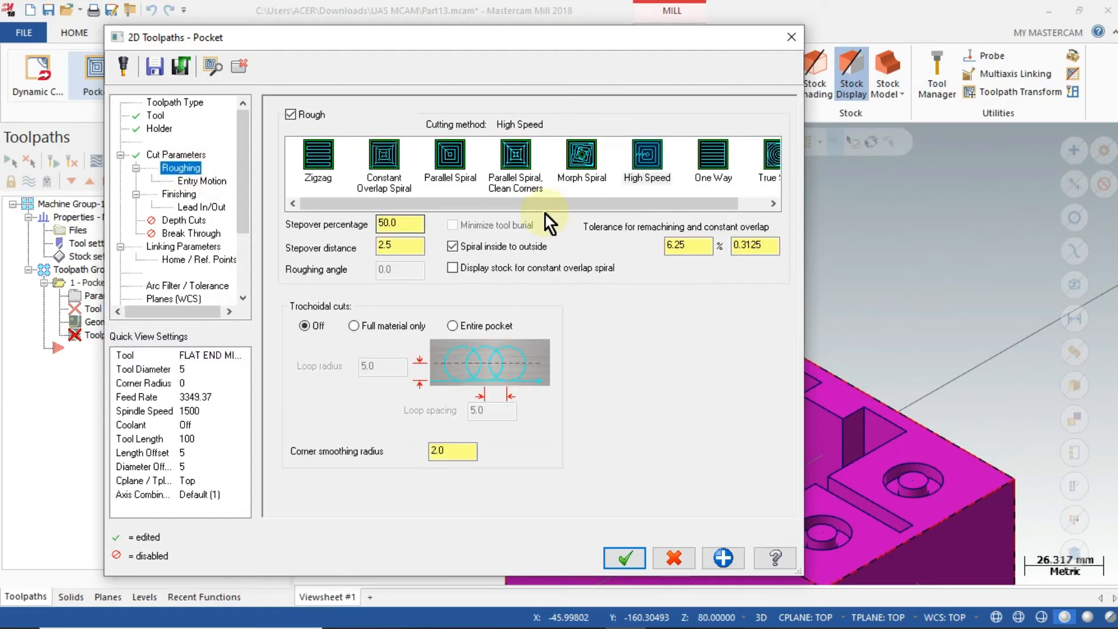
left_click(746, 164)
left_click(198, 183)
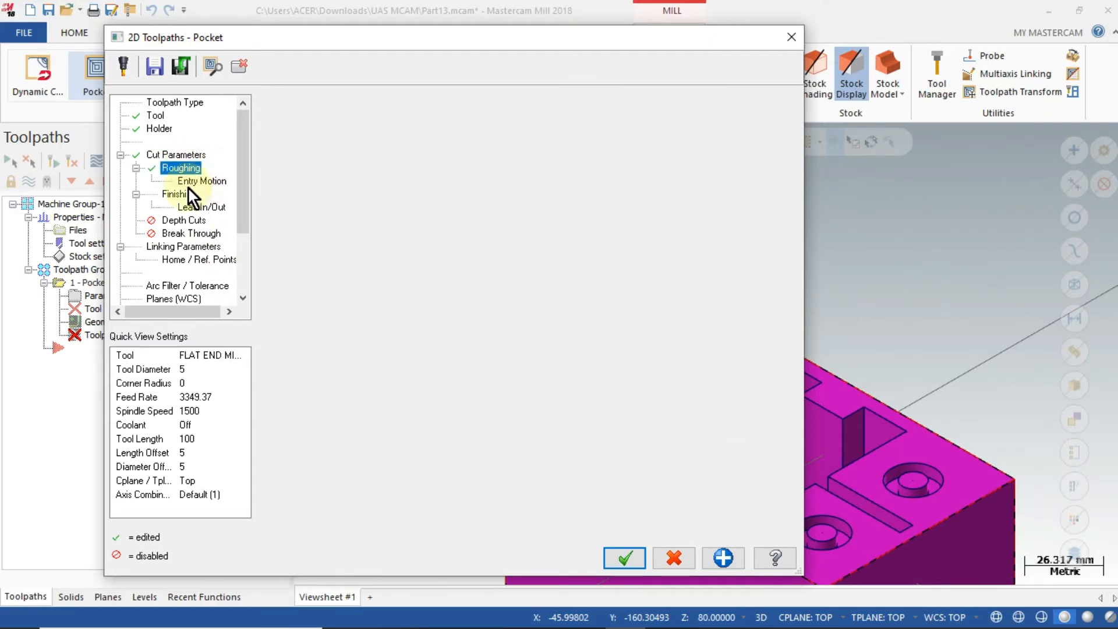
left_click(181, 192)
left_click(180, 219)
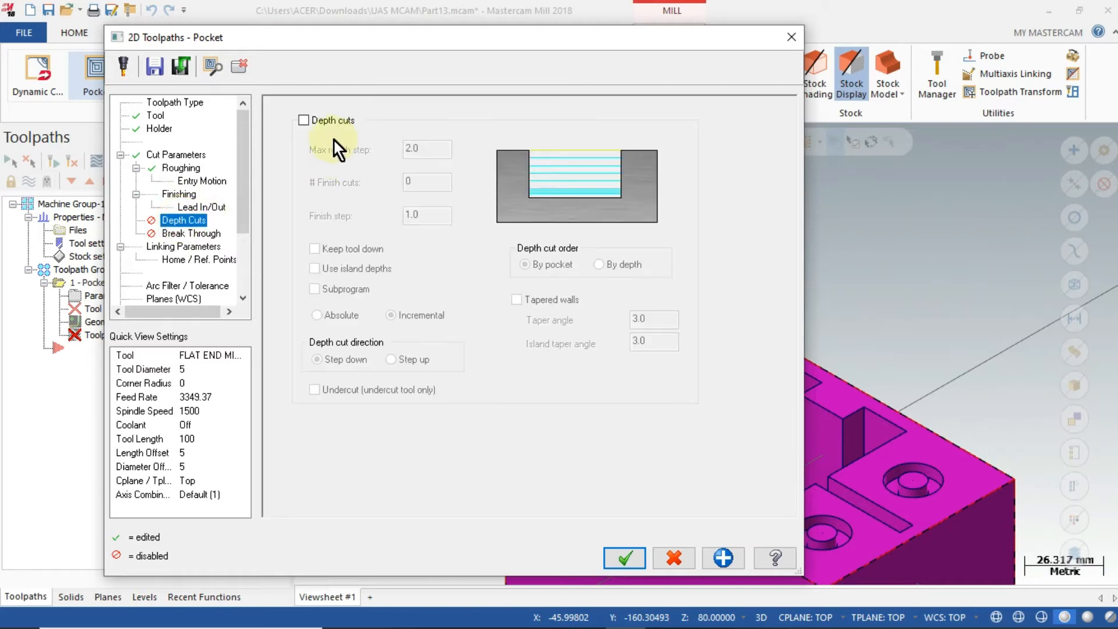
left_click(191, 233)
Step: Set the absolute top of stock to 20 by picking the centre of the boss inside the large ring pocket
left_click(183, 245)
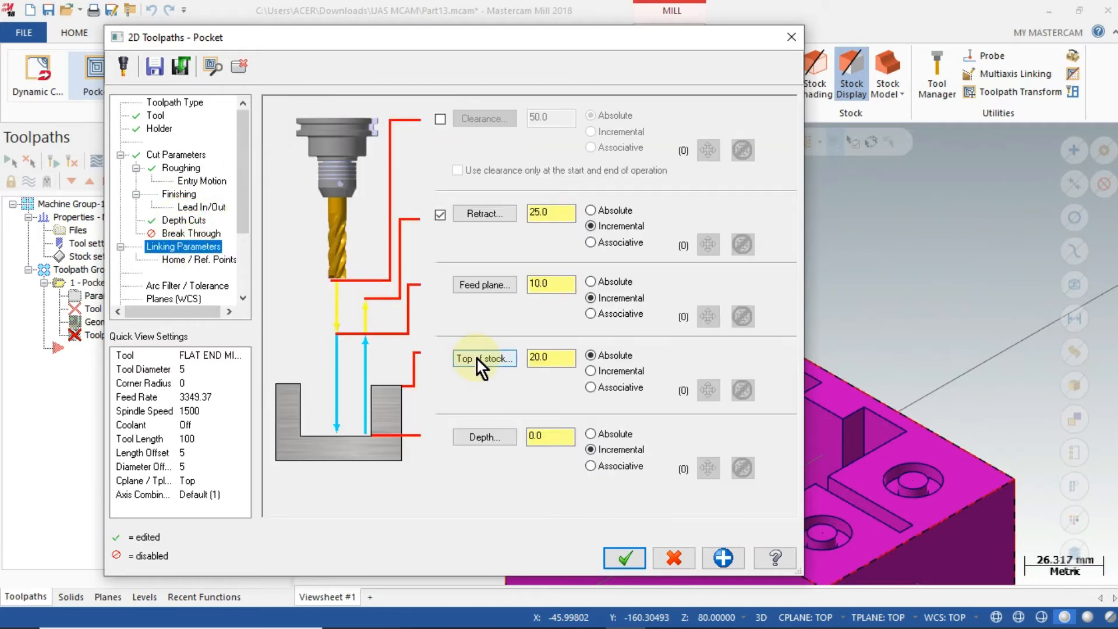
left_click(476, 358)
left_click(645, 390)
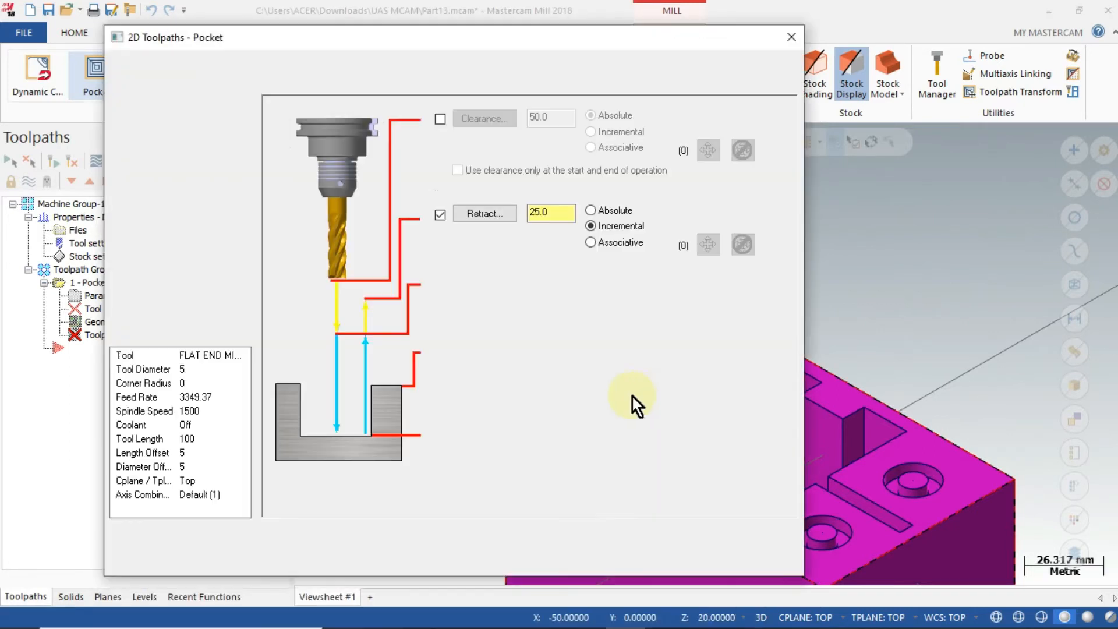
Step: Pick the base circle of the large ring pocket's boss as the cut depth and generate the toolpath
left_click(484, 438)
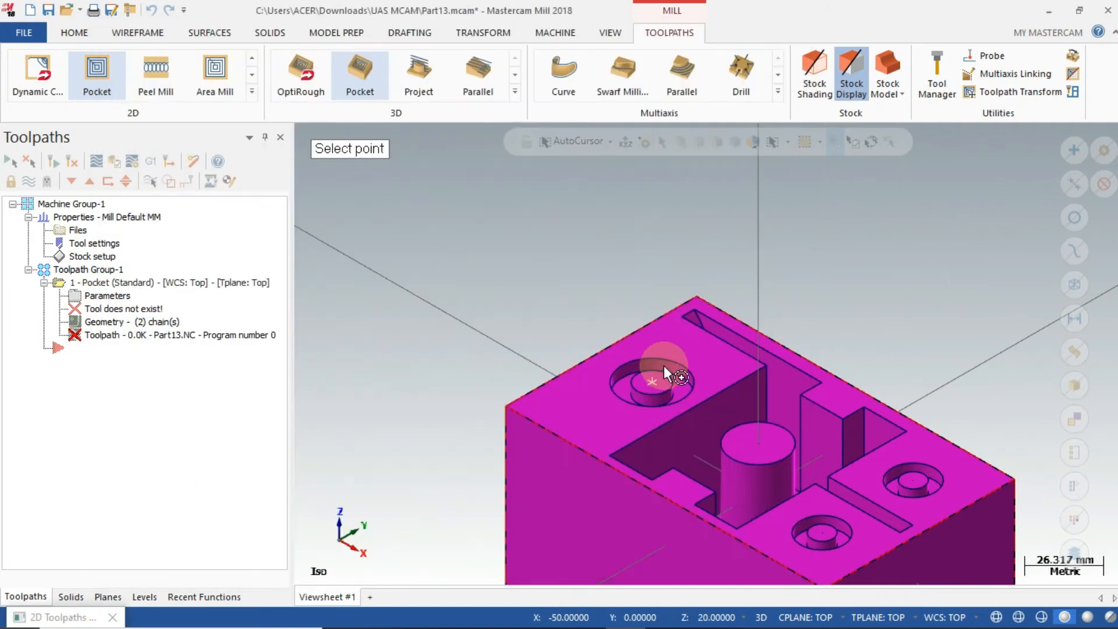
left_click(669, 400)
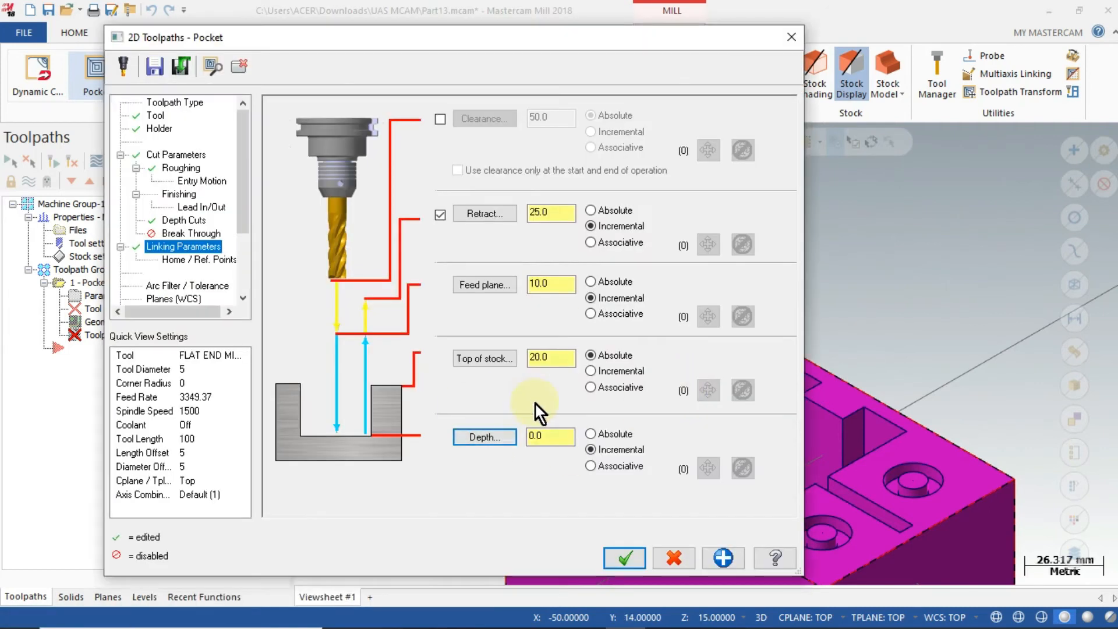
left_click(507, 436)
middle_click_drag(606, 260, 685, 348)
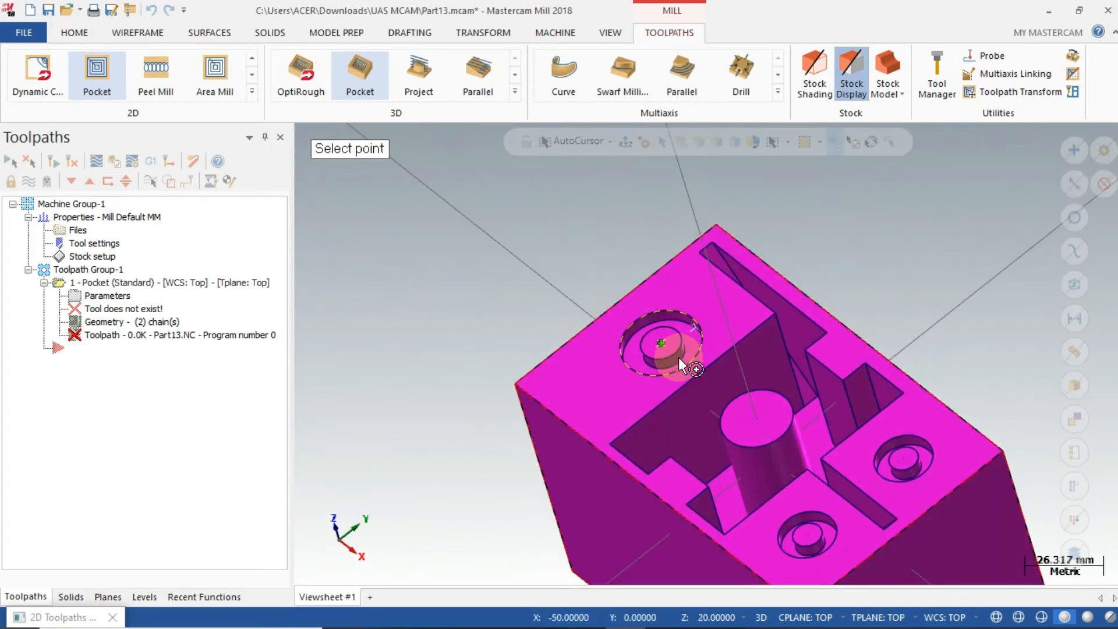
scroll(681, 356, "up", 2)
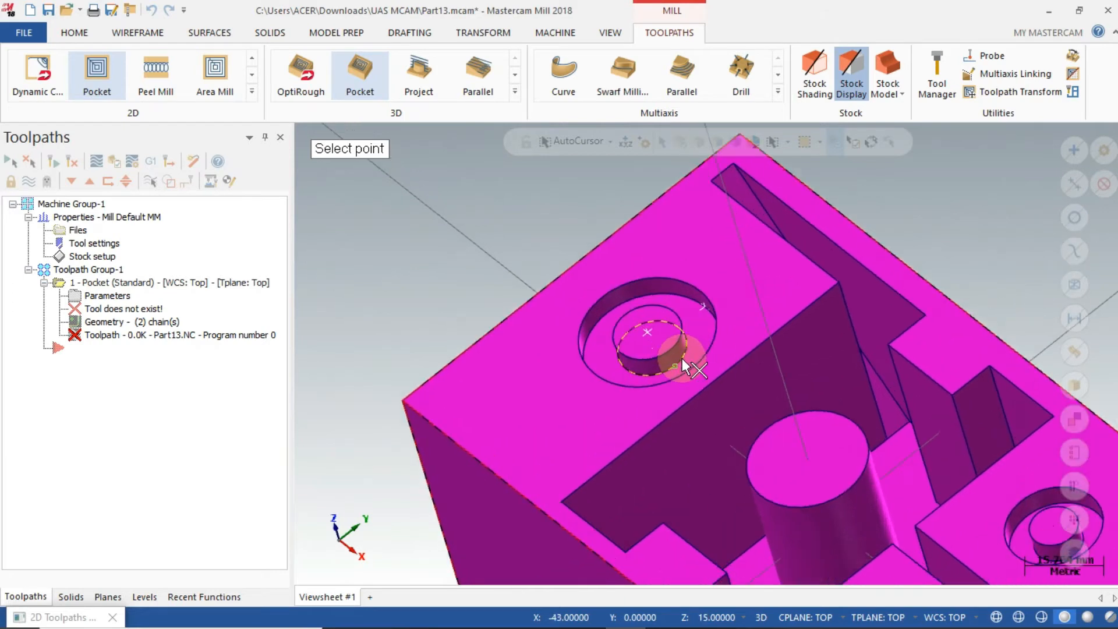
scroll(686, 366, "up", 1)
left_click(684, 365)
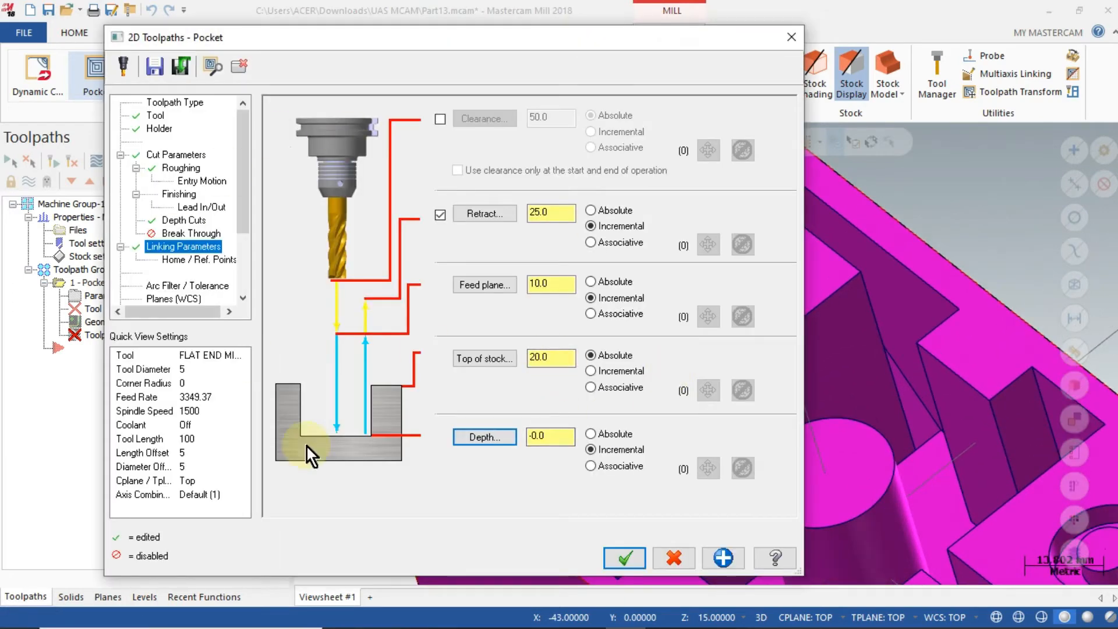
left_click(619, 561)
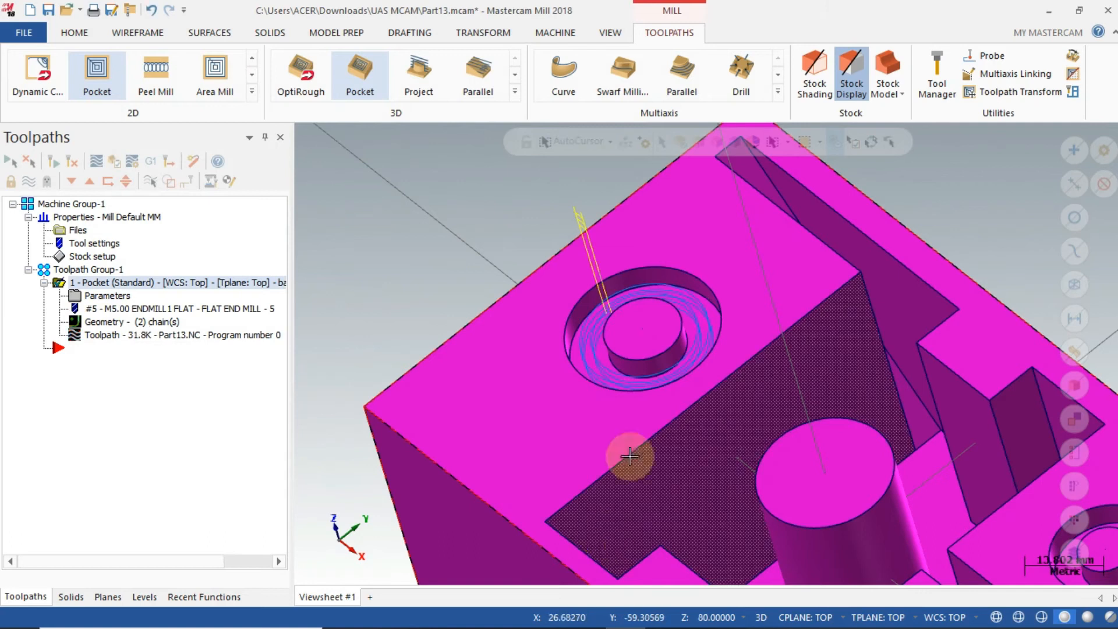
Step: Backplot the first pocket operation to examine the tool motion around the large ring pocket
middle_click_drag(499, 374, 349, 244)
left_click(117, 334)
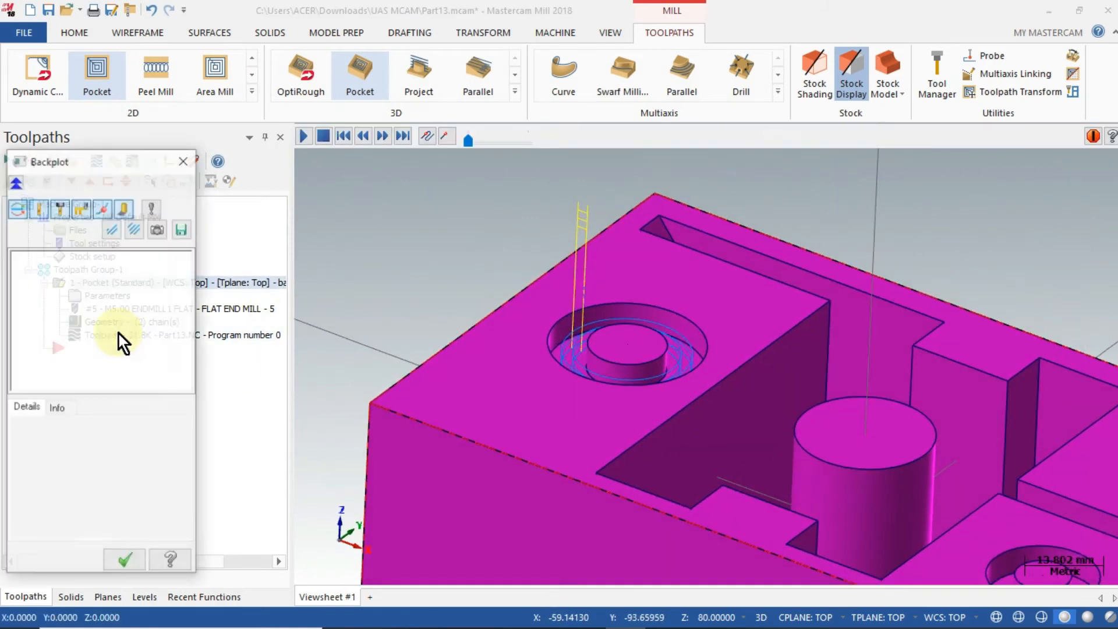
left_click_drag(554, 139, 1032, 145)
middle_click_drag(472, 257, 143, 542)
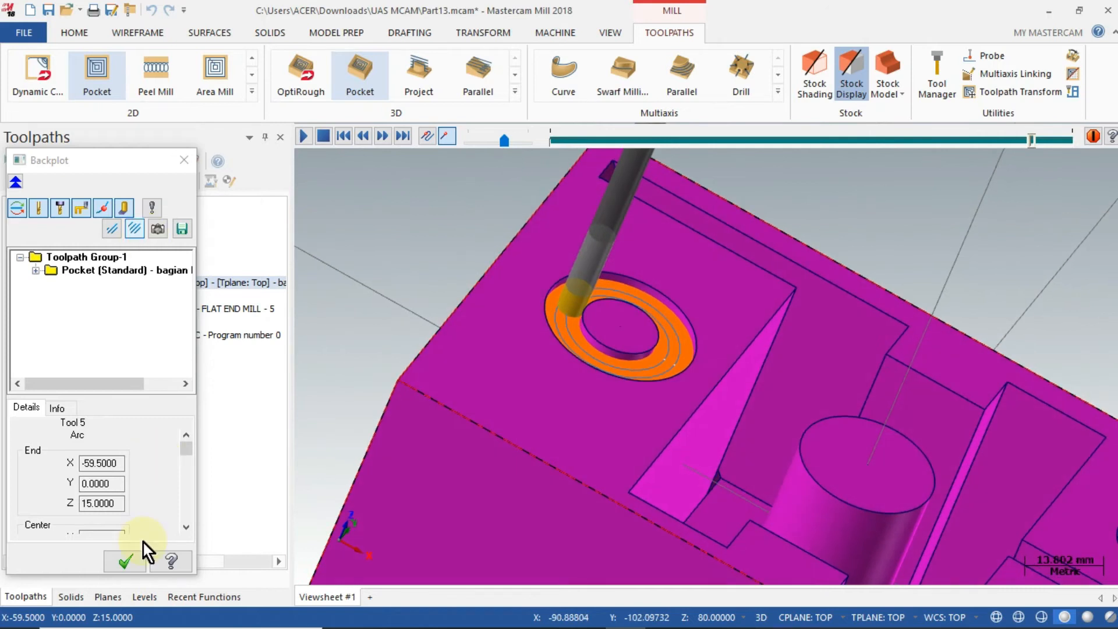
left_click(120, 569)
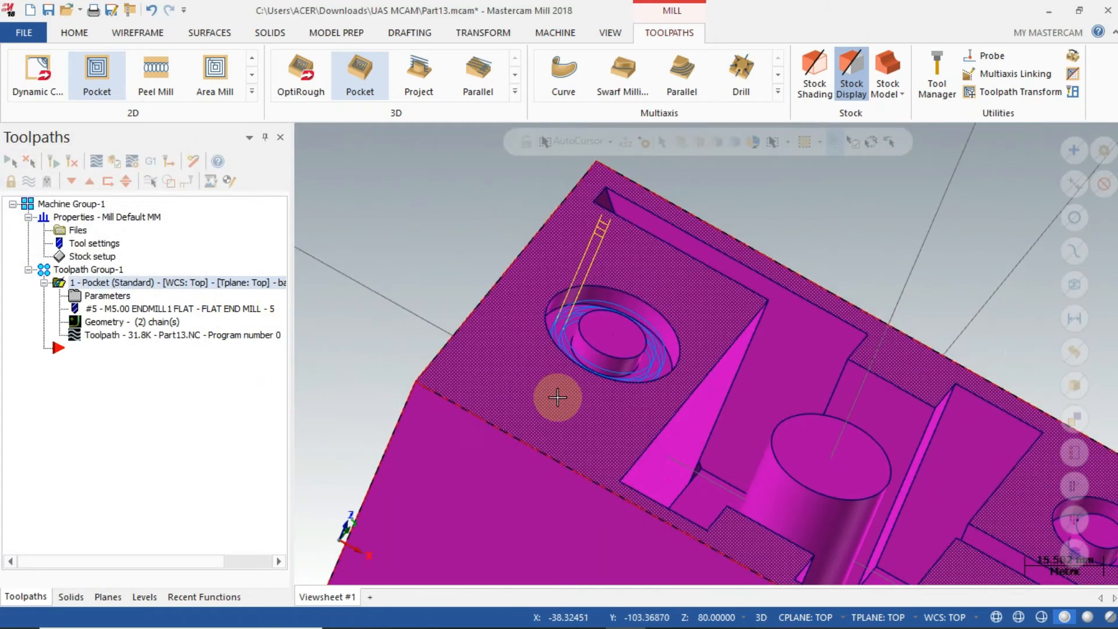
Step: Create a second pocket toolpath in isometric view, chaining the two floor circles of one of the smaller ring pockets
left_click(610, 32)
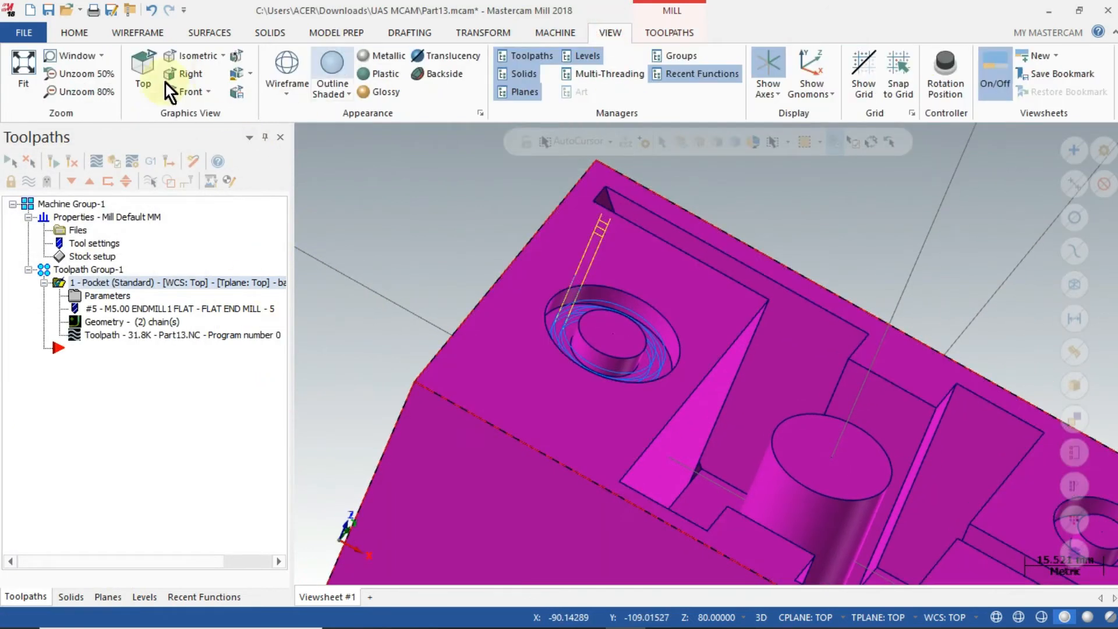
left_click(192, 55)
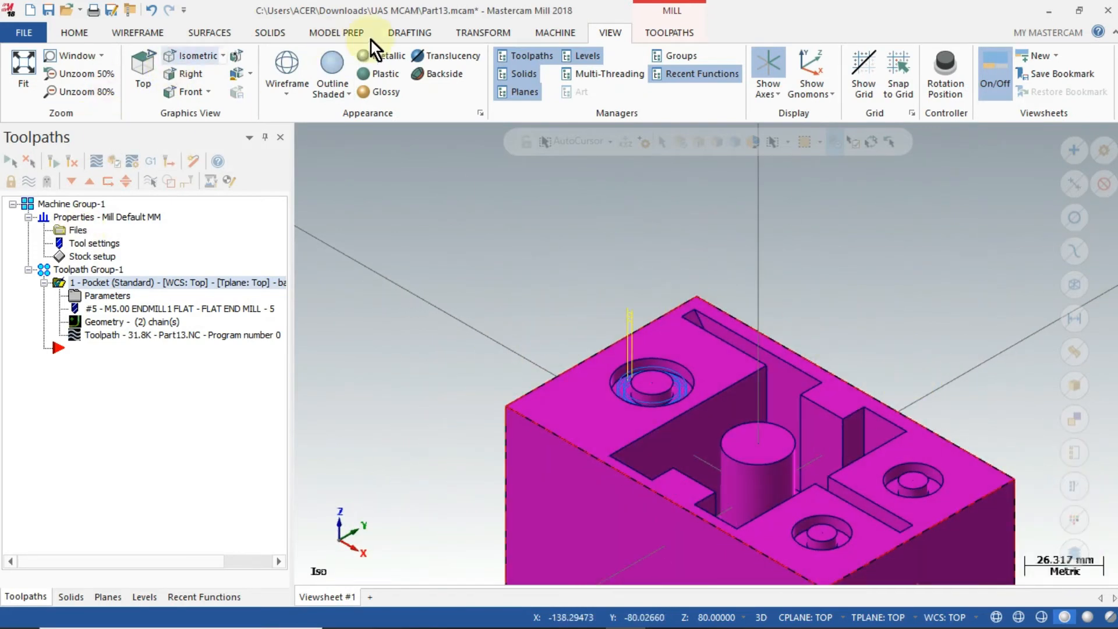
left_click(669, 32)
left_click(97, 73)
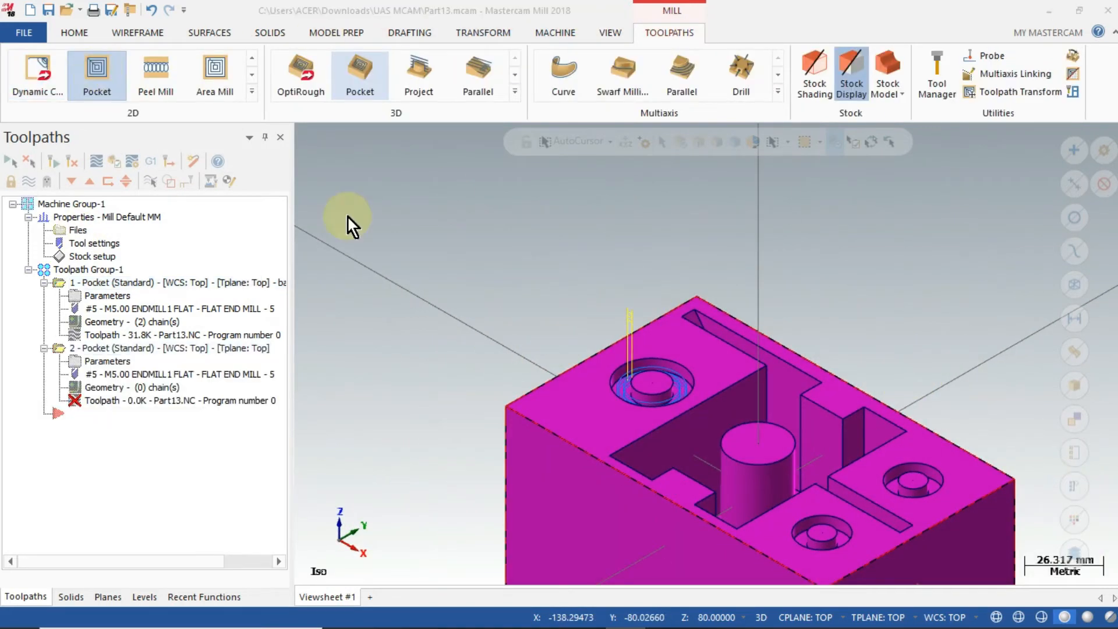
scroll(984, 396, "up", 2)
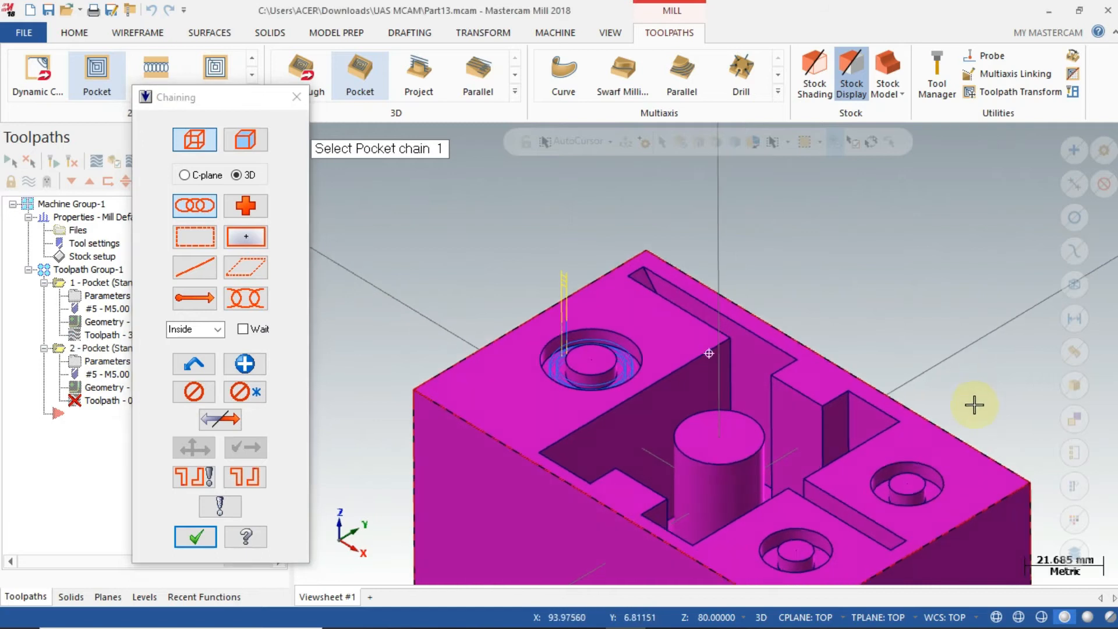
left_click(925, 508)
left_click(925, 501)
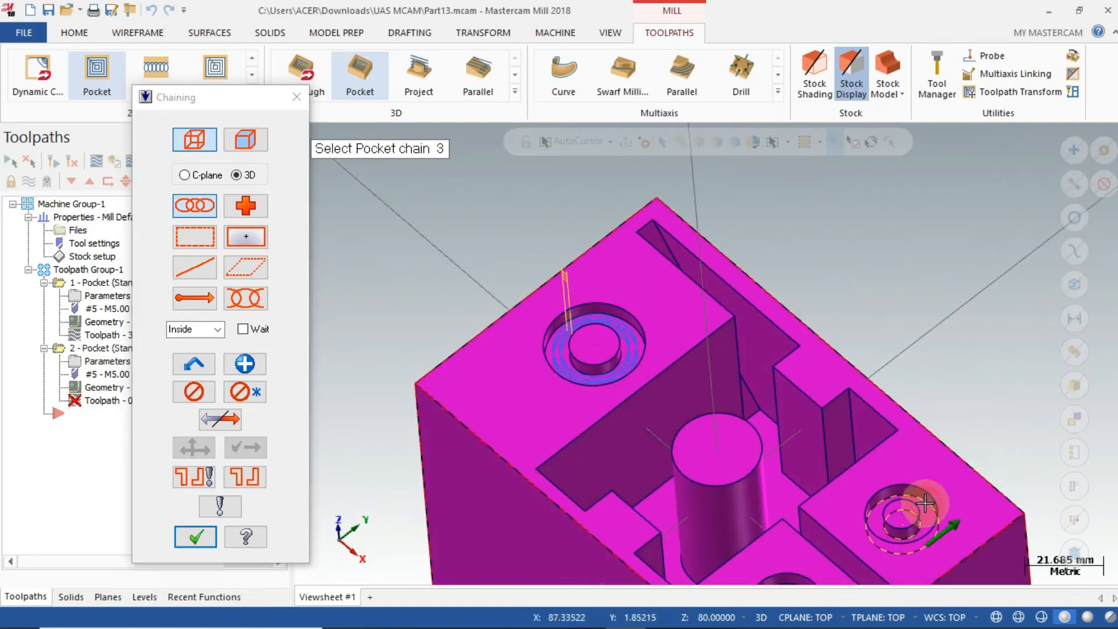
left_click(204, 535)
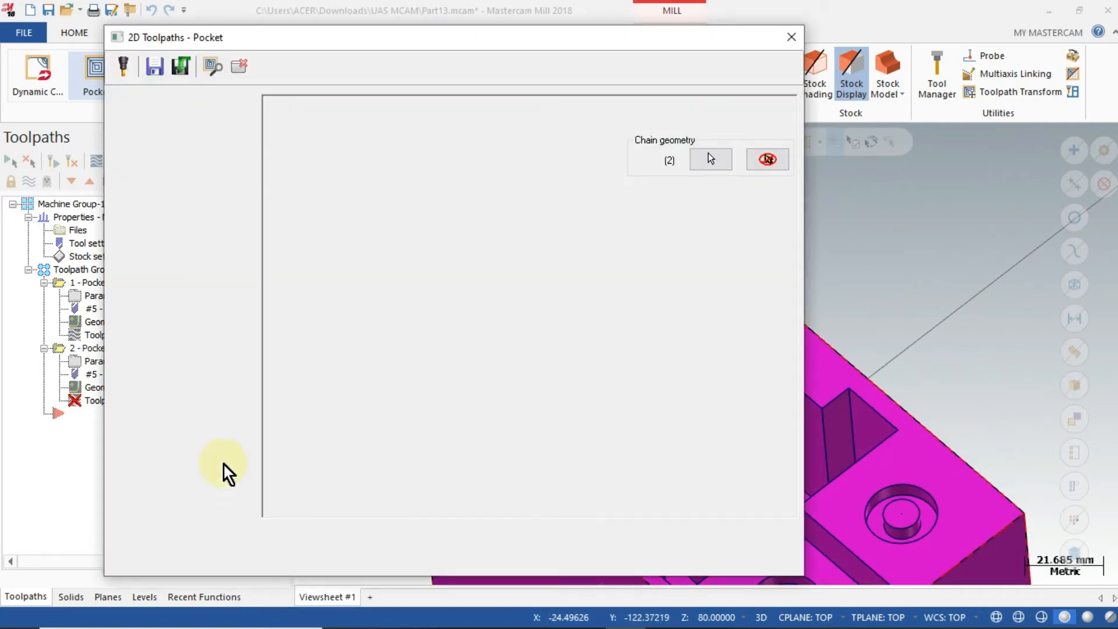
Step: Select FLAT END MILL - 3 from the metric mill tool library for the second pocket
left_click(162, 118)
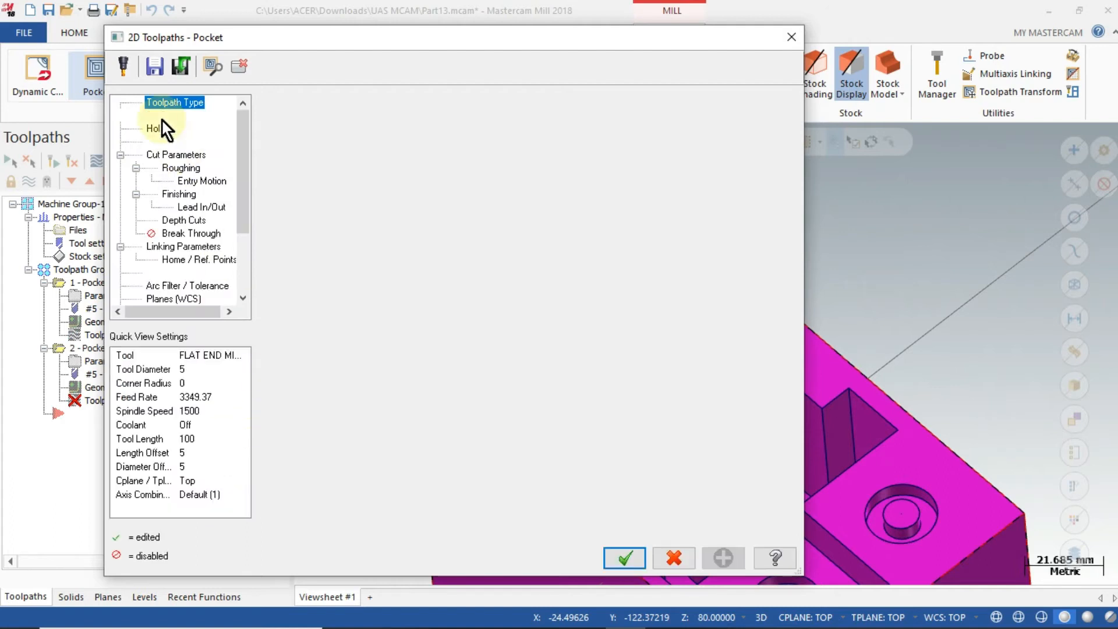
left_click(319, 378)
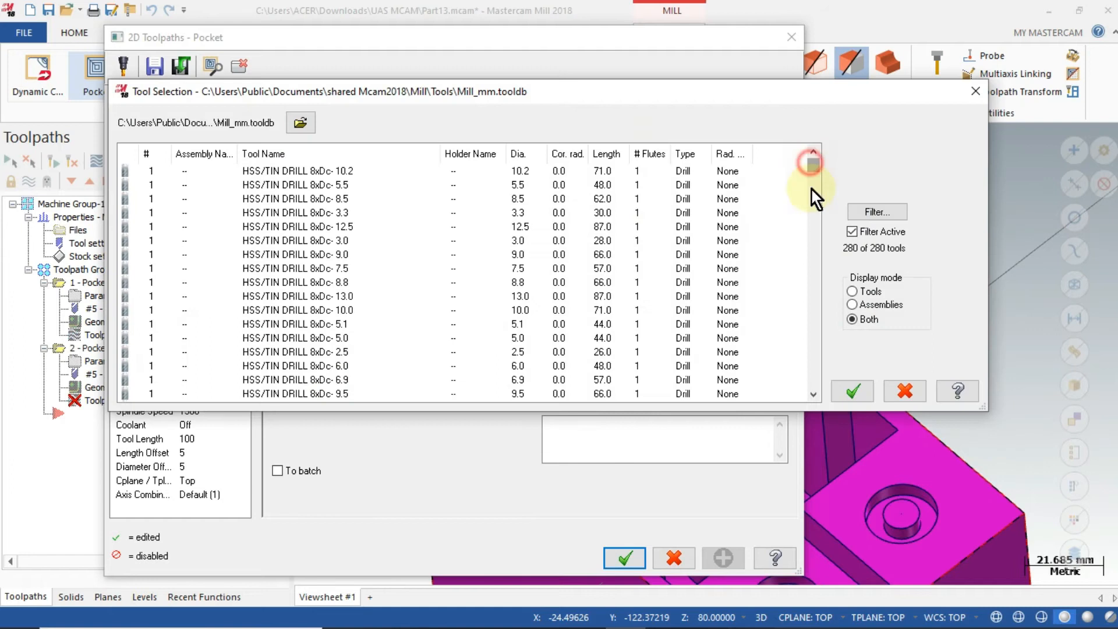
left_click_drag(811, 190, 814, 310)
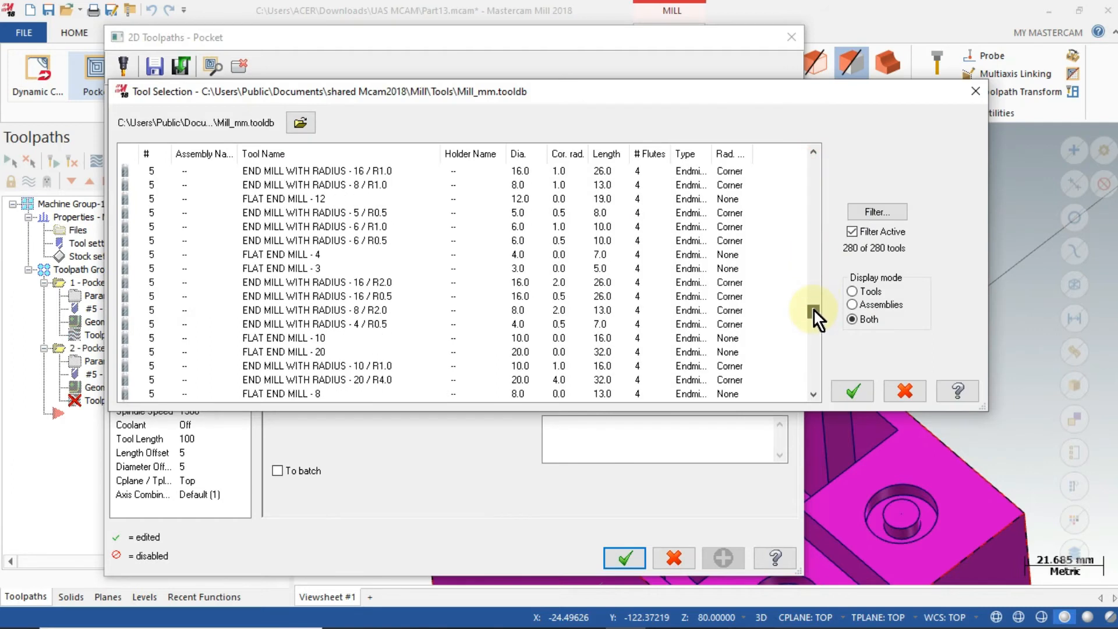
left_click(303, 269)
left_click(850, 390)
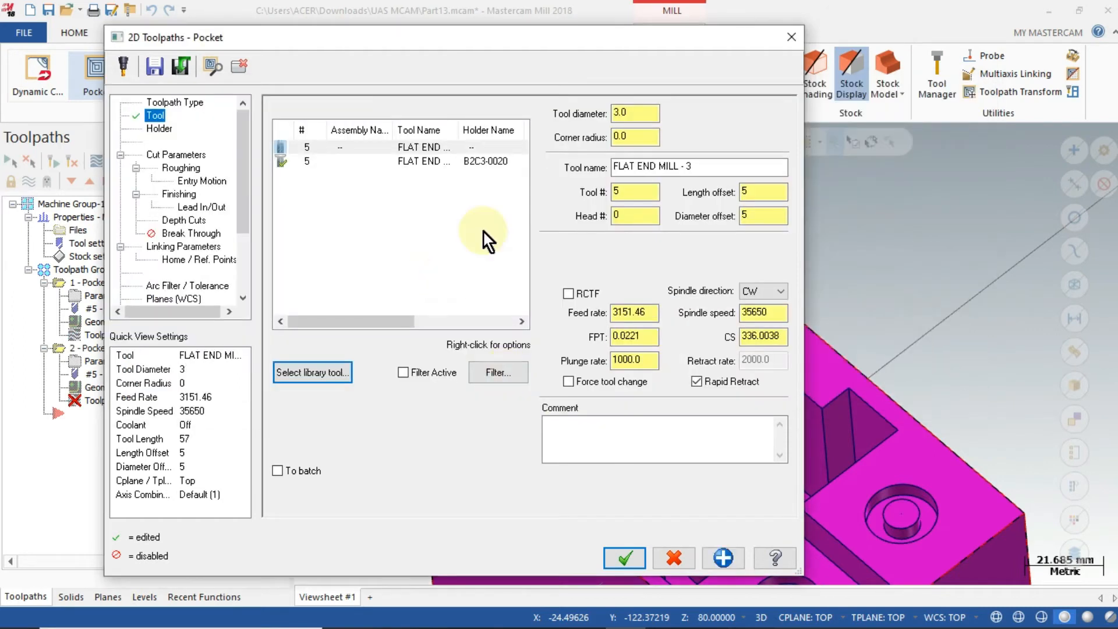
Step: Edit the 3 mm end mill to have a straight shank and an overall length of 100
double_click(383, 146)
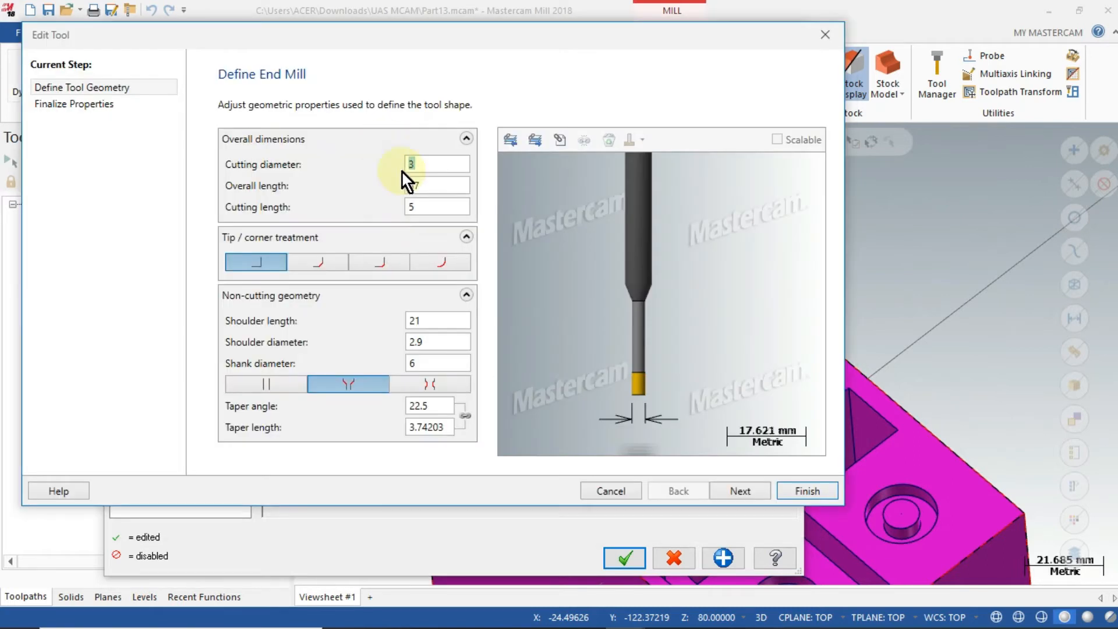
left_click(256, 383)
double_click(423, 187)
type("100")
key("Tab")
type("5")
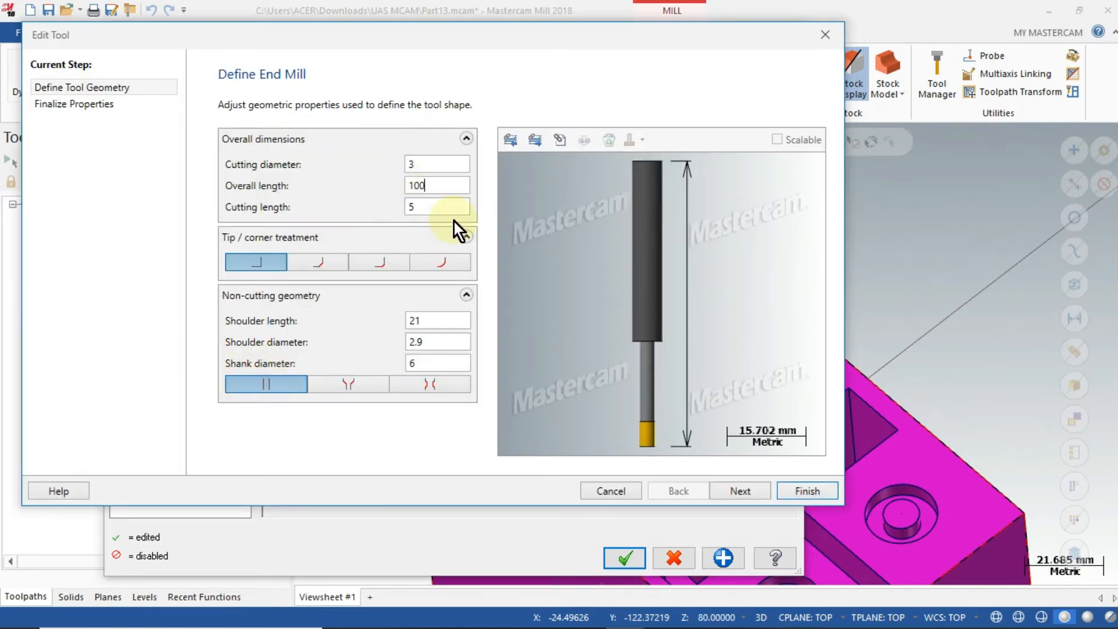
Step: Set the end mill's shank and shoulder diameters to 3 and its cutting length to 10
double_click(413, 364)
type("3")
double_click(437, 342)
type("3")
left_click(431, 320)
left_click(439, 204)
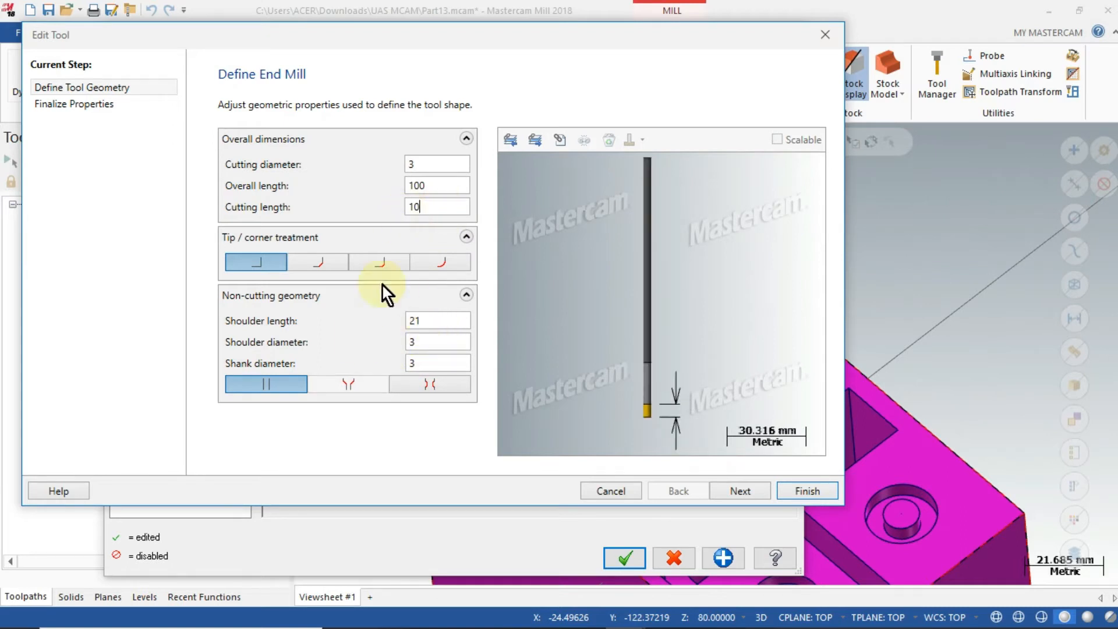
left_click(816, 492)
Step: Enter a toolpath comment beginning "miring 1 &" and assign holder B2C4-0020 to the 3 mm end mill
left_click(631, 428)
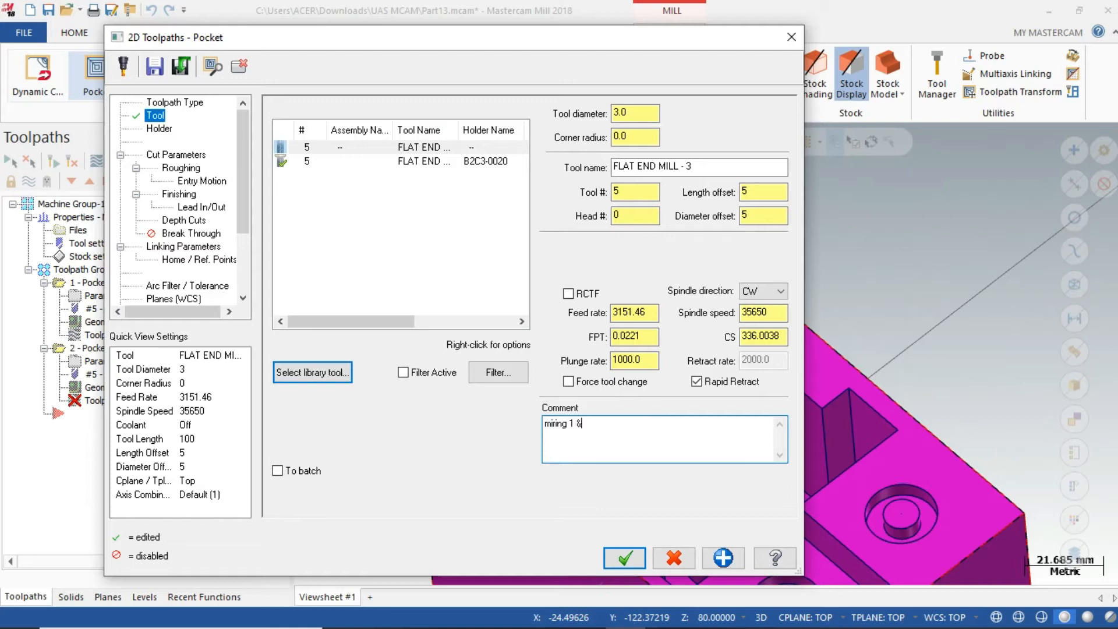
left_click(163, 129)
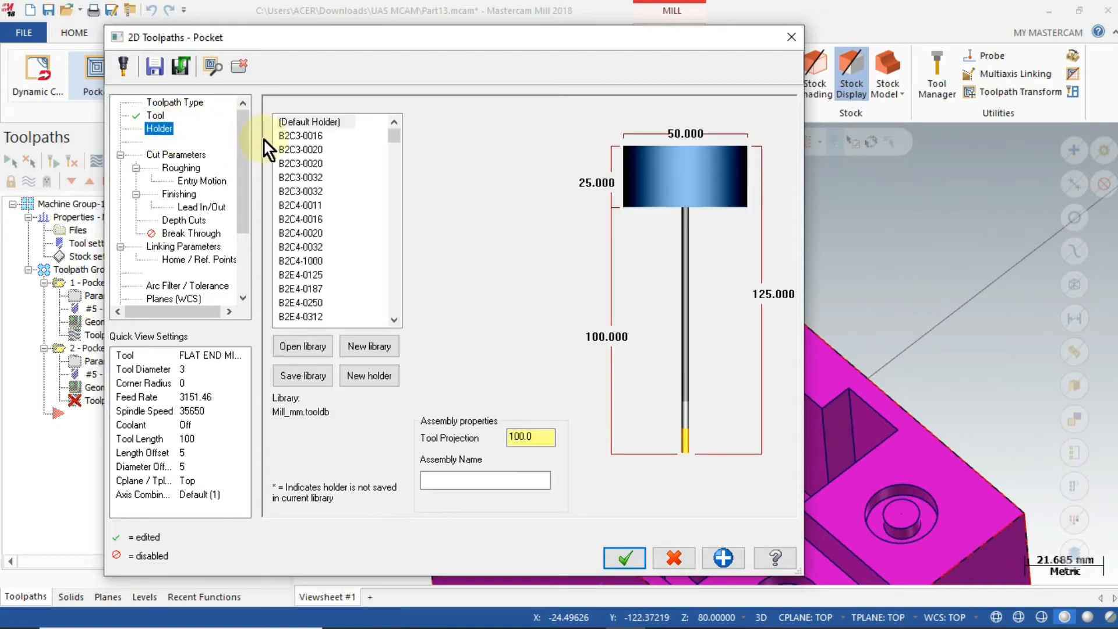
left_click(291, 137)
left_click(291, 152)
left_click(293, 162)
left_click(299, 192)
left_click(301, 232)
Step: Check the second pocket's cut, roughing, finishing and linking parameters and generate its toolpath
left_click(175, 155)
left_click(182, 169)
left_click(193, 194)
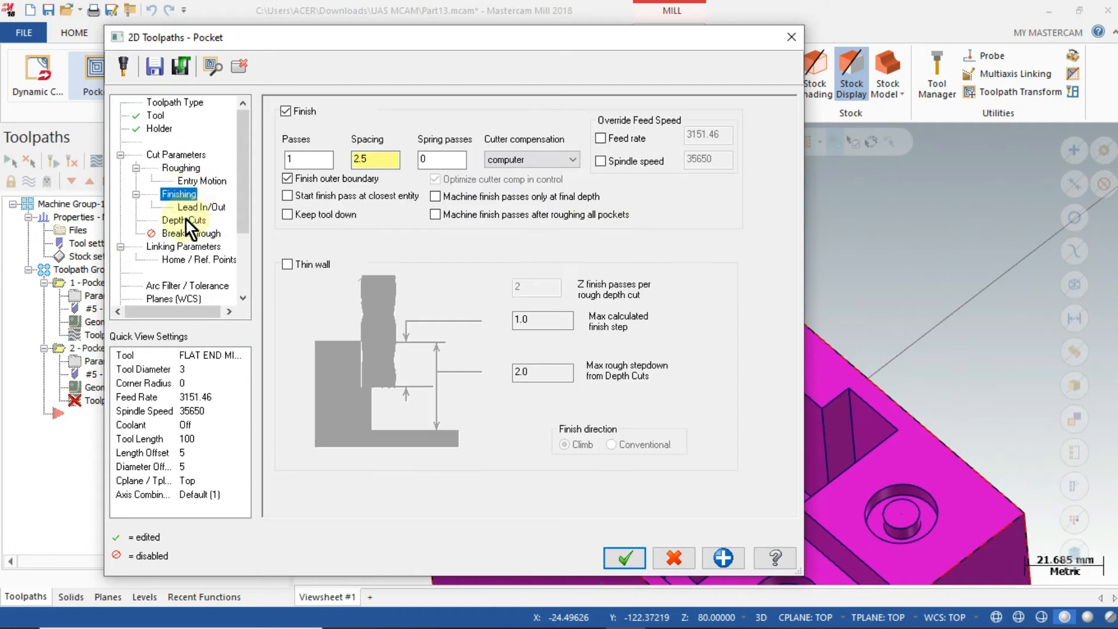
left_click(174, 247)
left_click(624, 558)
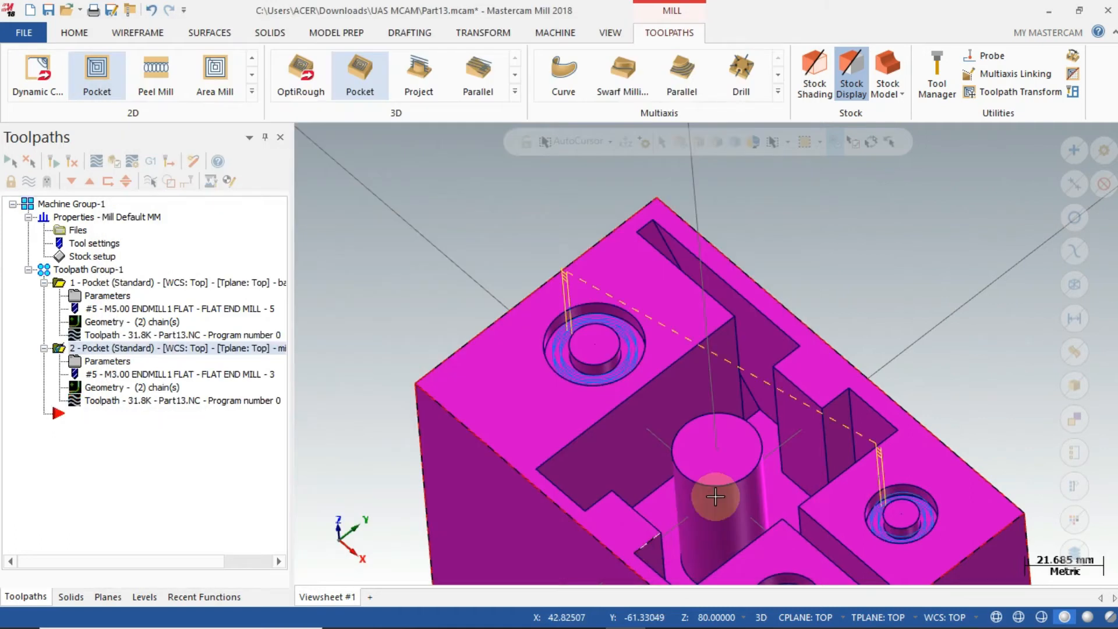
middle_click_drag(945, 325, 921, 332)
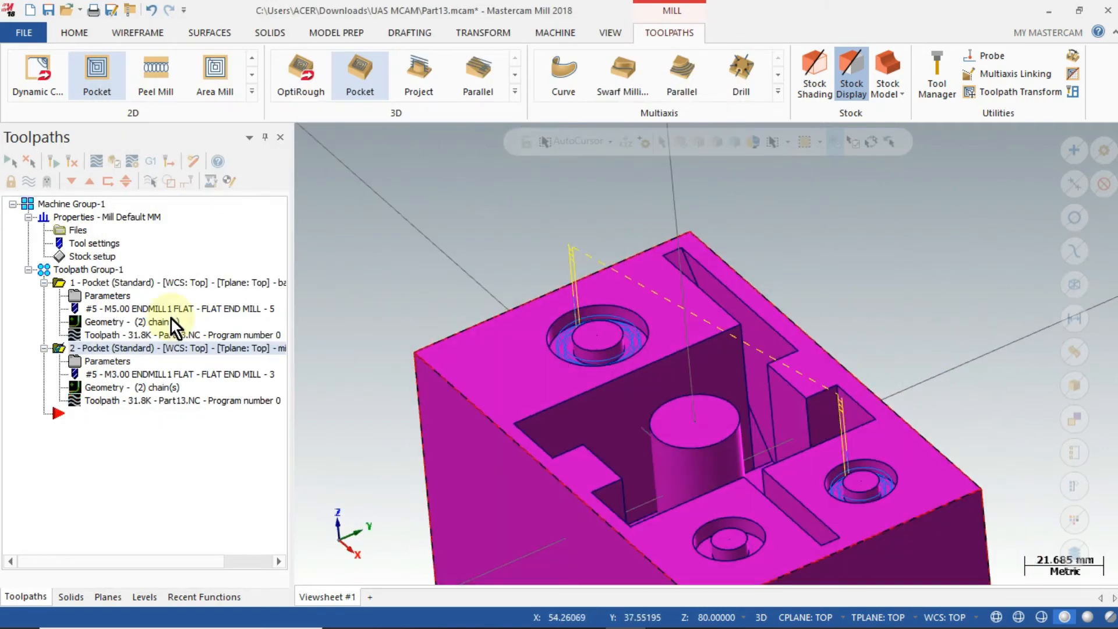
Step: Create a third 2D pocket and chain the outer and inner circles of the remaining front ring pocket
left_click(99, 79)
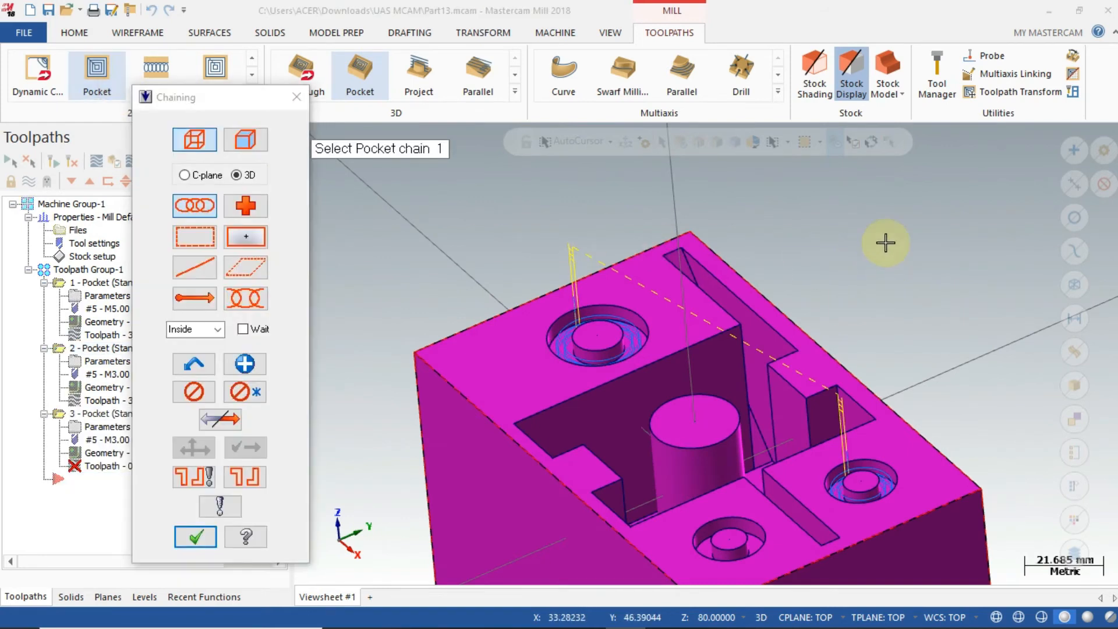
scroll(893, 327, "down", 3)
middle_click_drag(756, 461, 775, 519)
scroll(836, 521, "up", 1)
scroll(903, 344, "down", 1)
scroll(749, 531, "up", 3)
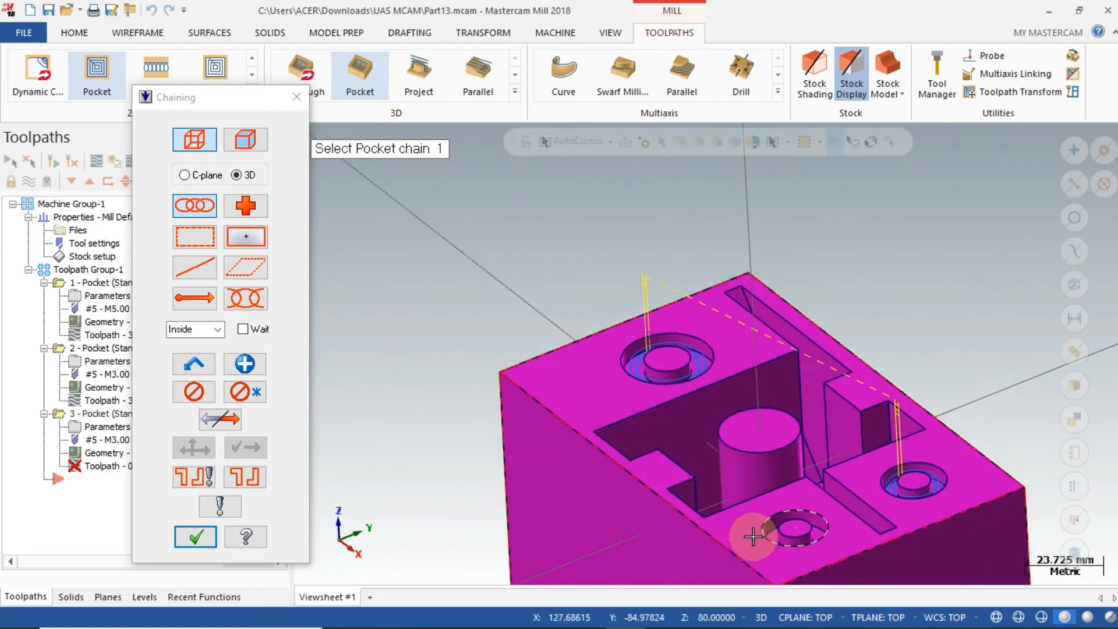
middle_click_drag(790, 455, 851, 360)
scroll(831, 469, "down", 1)
scroll(837, 522, "up", 2)
left_click(837, 516)
left_click(867, 476)
left_click(194, 536)
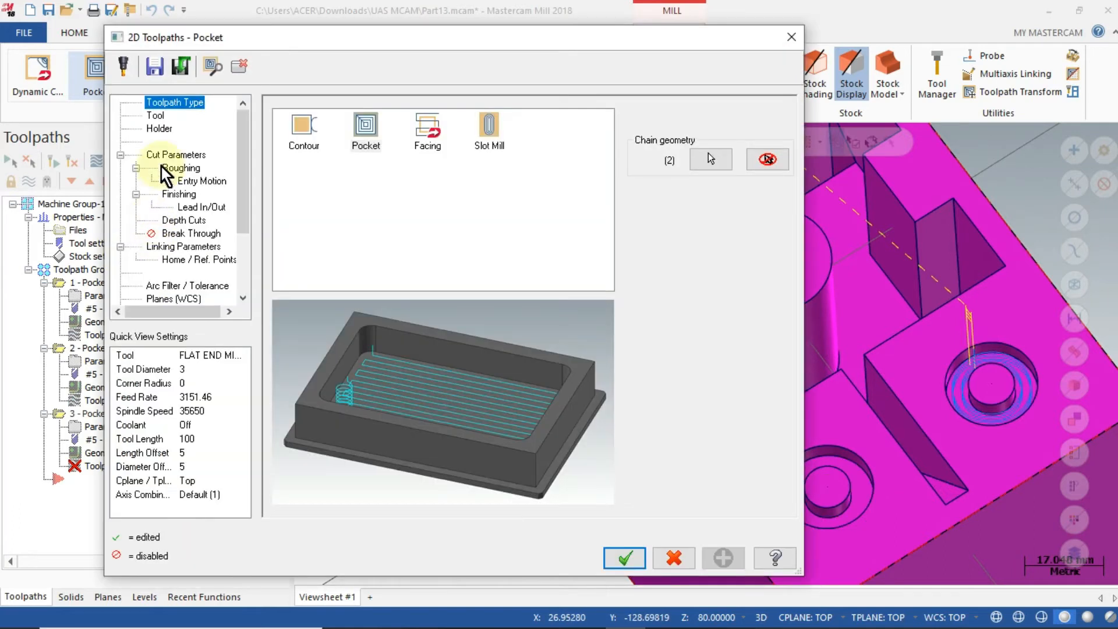
Step: Assign holder B2C3-0016 to the third pocket's 3 mm end mill and generate the toolpath
left_click(154, 114)
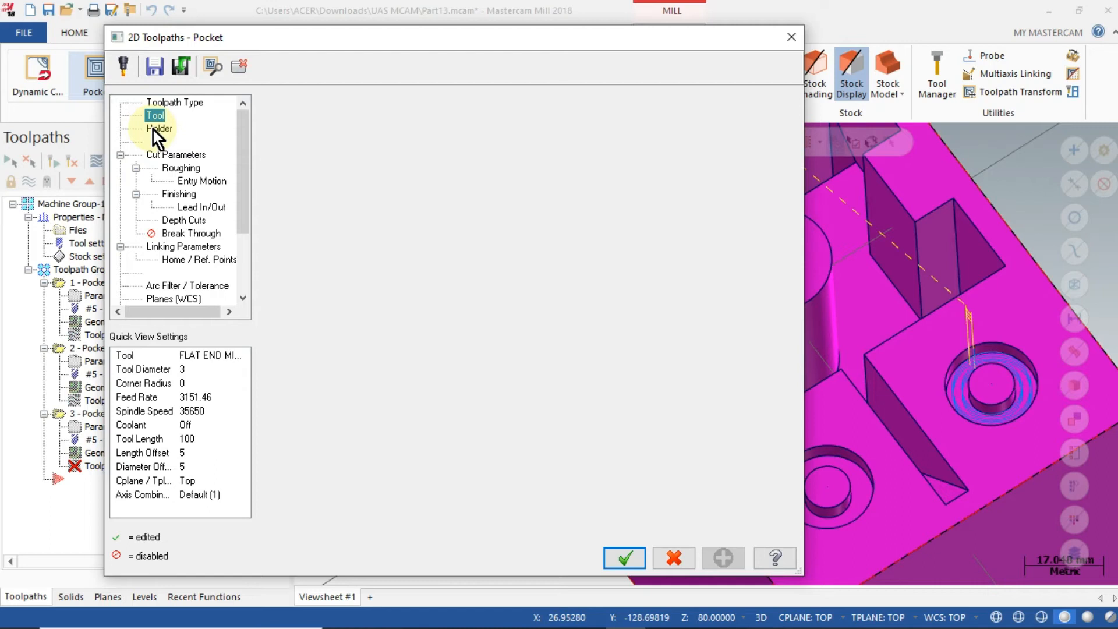
left_click(153, 129)
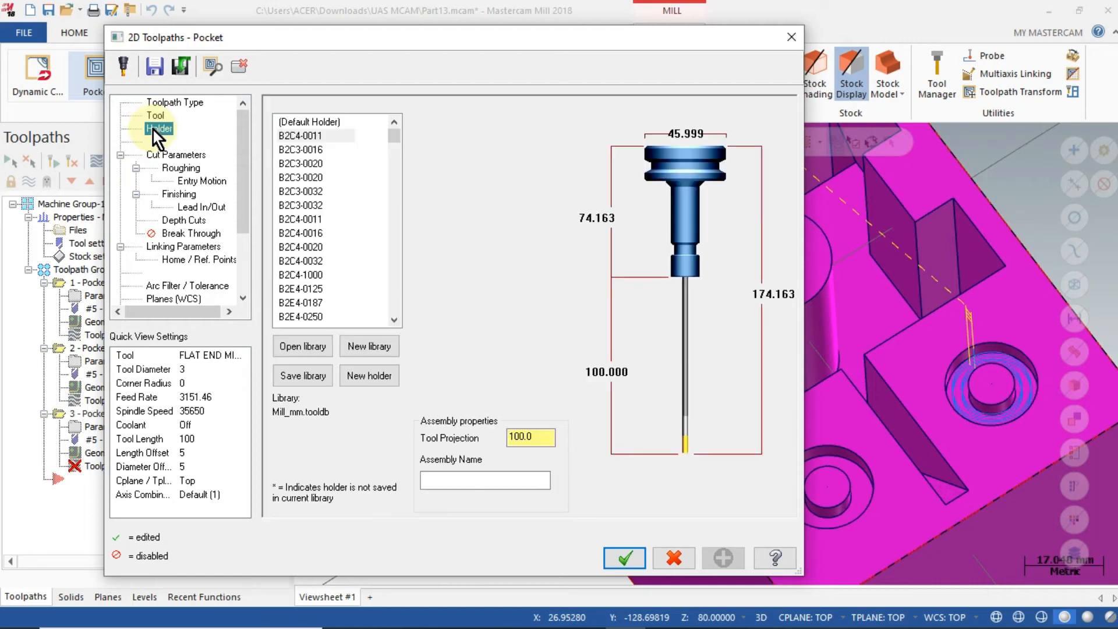
left_click(285, 151)
left_click(189, 153)
left_click(229, 309)
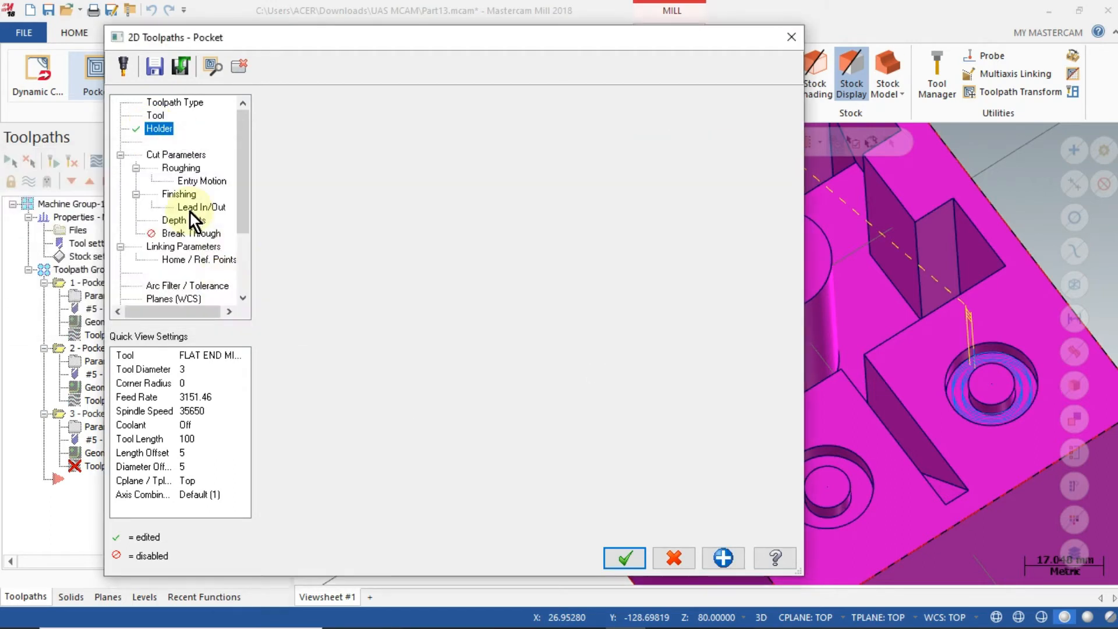
left_click(622, 559)
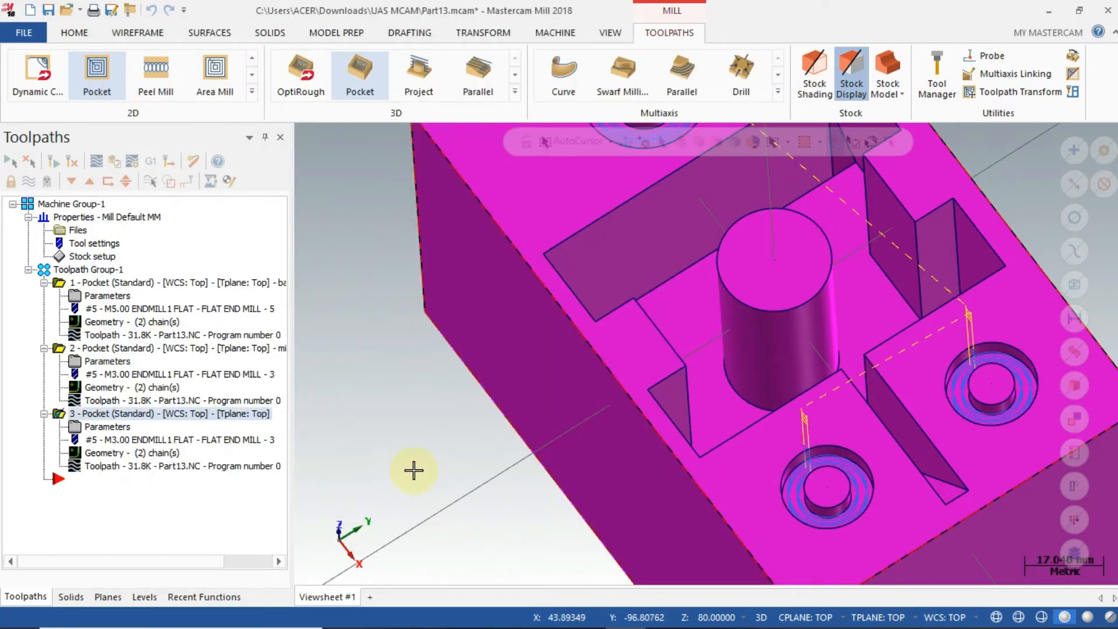
Step: Switch to the isometric view, create a fourth 2D pocket and chain the base circle of the central cylindrical boss
mouse_move(436, 442)
middle_mouse_down()
mouse_move(479, 404)
mouse_move(429, 386)
mouse_move(369, 439)
mouse_move(440, 441)
mouse_move(467, 427)
mouse_move(389, 427)
mouse_move(361, 404)
mouse_move(350, 410)
mouse_move(456, 424)
mouse_move(357, 466)
mouse_move(347, 437)
middle_mouse_up()
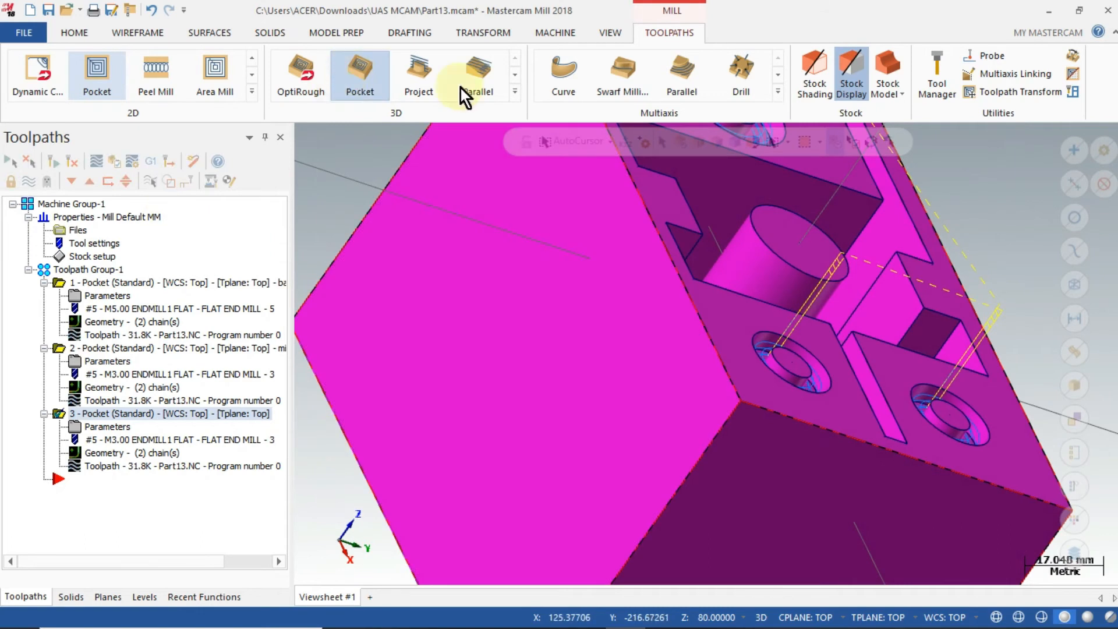
left_click(610, 33)
left_click(174, 56)
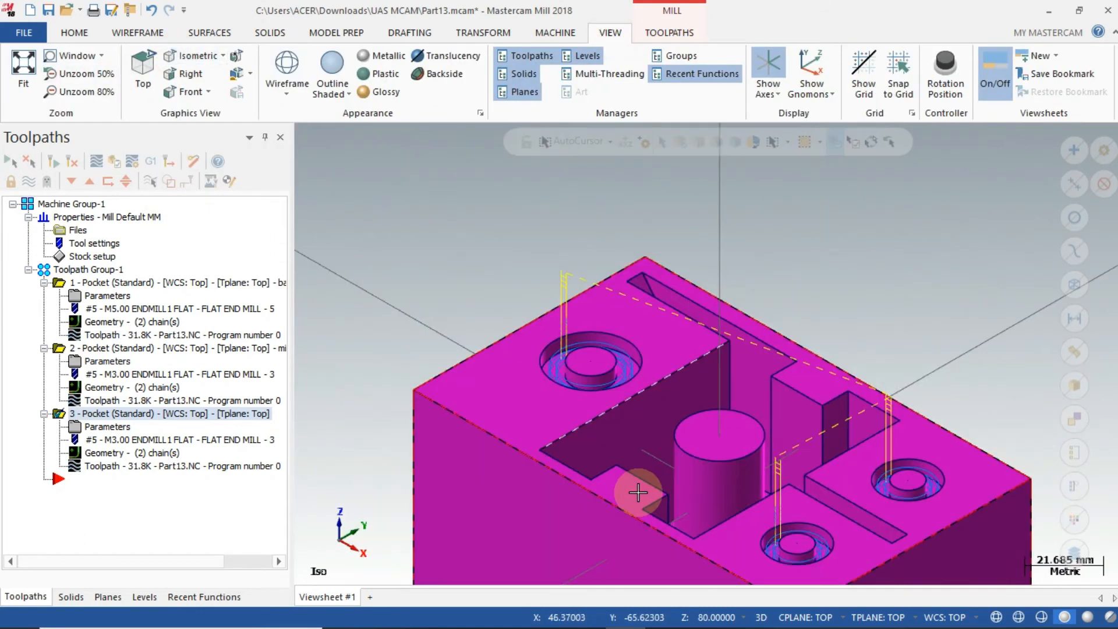
left_click(667, 32)
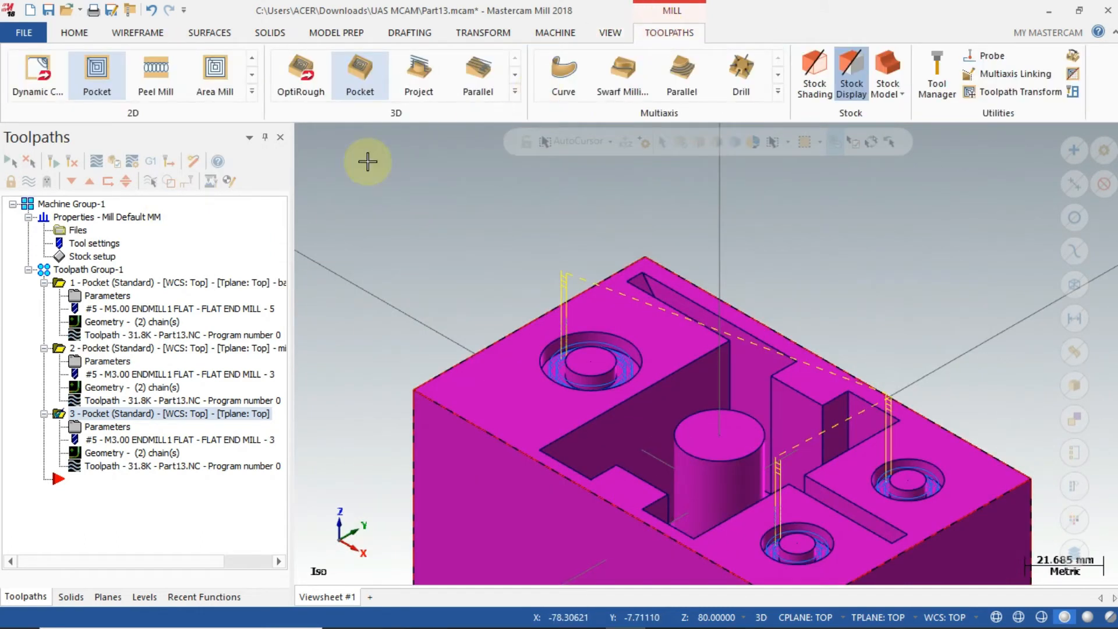
left_click(98, 72)
middle_click_drag(874, 267, 774, 521)
left_click(774, 521)
Step: Chain the floor outline of the central pocket in reversed direction, following each branch around the boss, and accept the chains
left_click(751, 356)
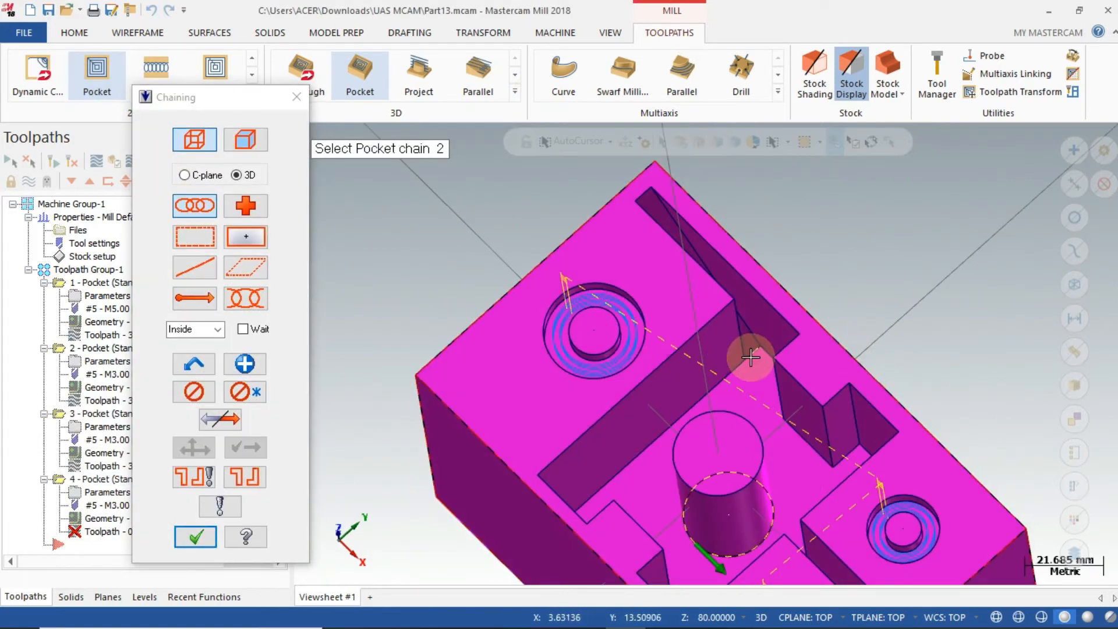
left_click(213, 418)
left_click(611, 476)
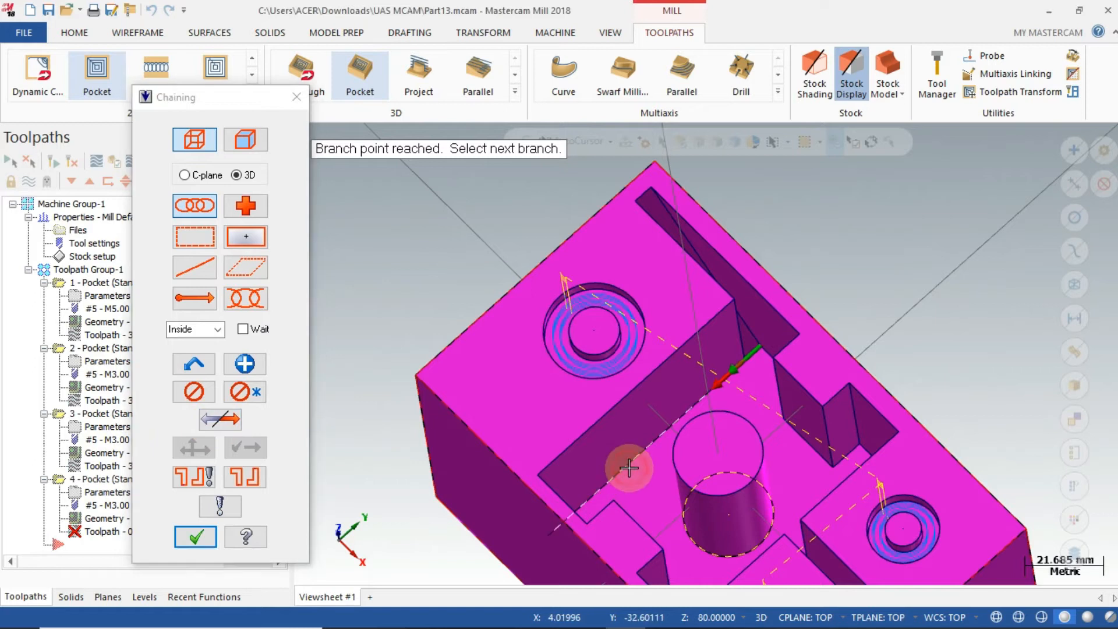
left_click(256, 447)
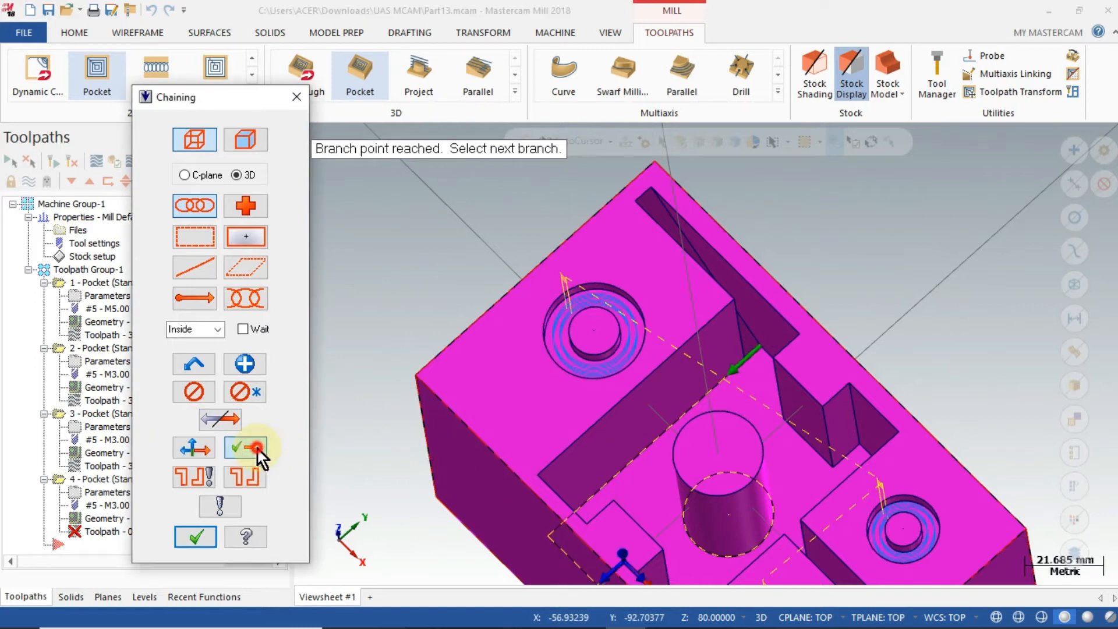
middle_click_drag(504, 429, 531, 341)
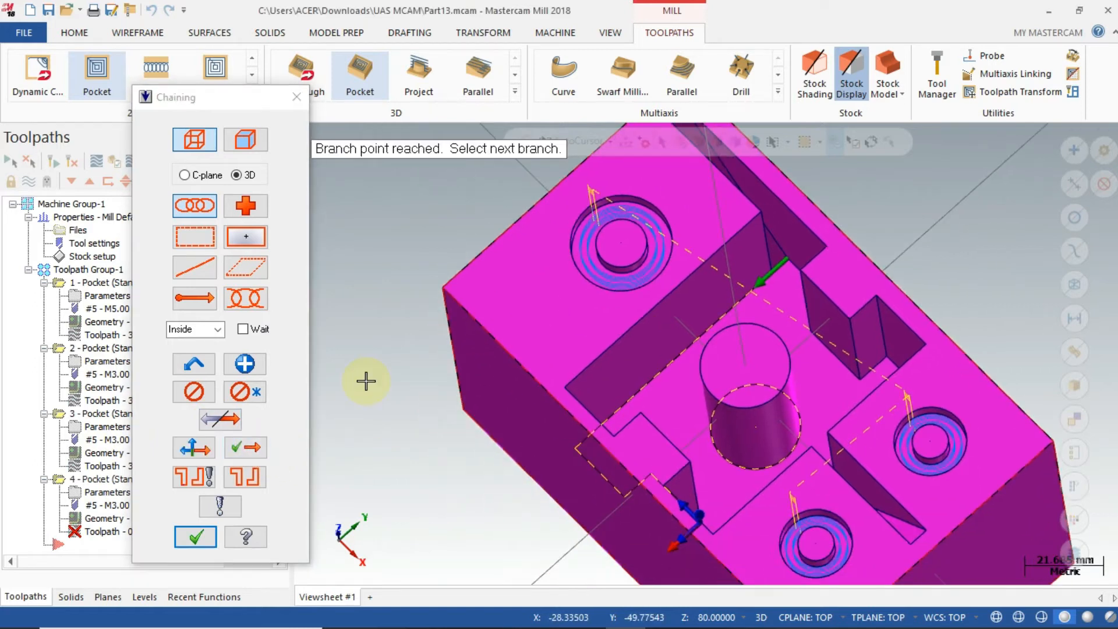
left_click(249, 448)
left_click(249, 449)
left_click(249, 448)
left_click(250, 442)
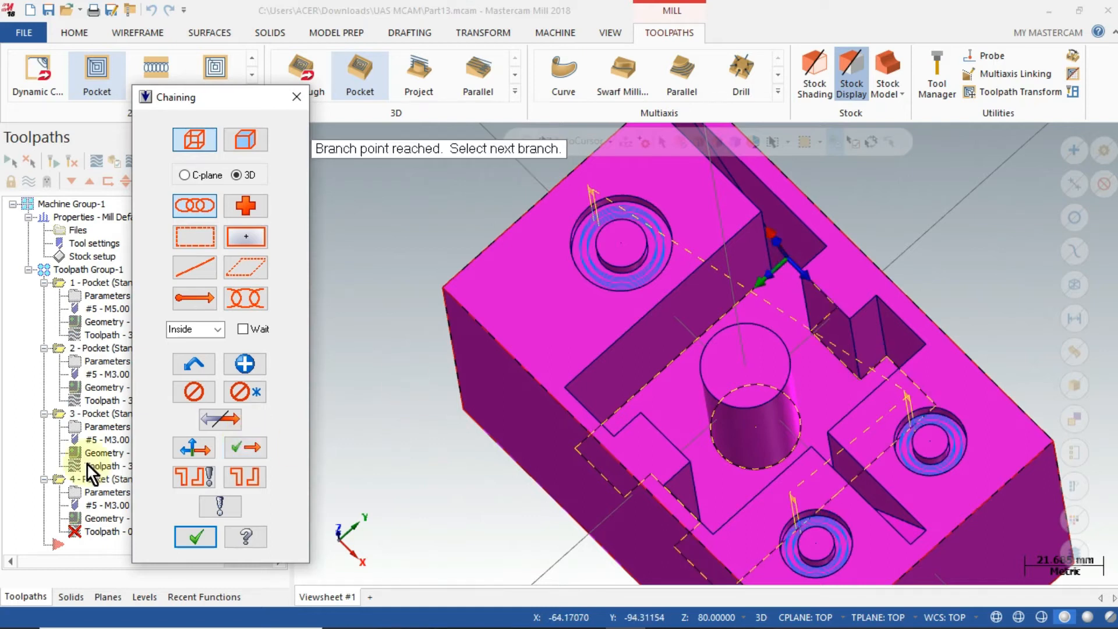
left_click(186, 536)
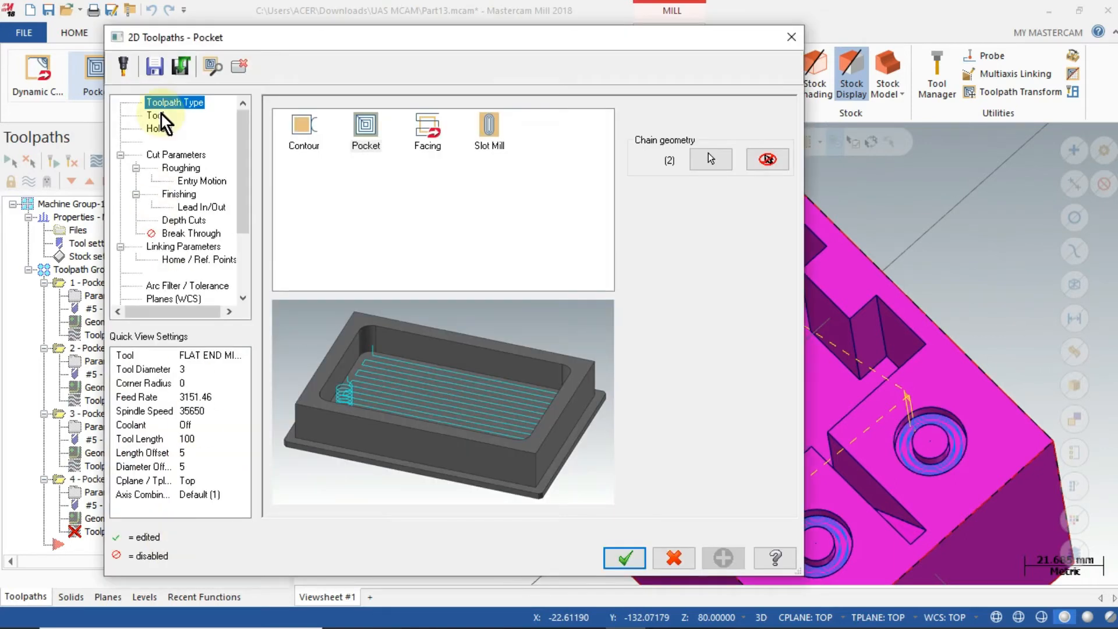
Step: Use FLAT END MILL - 5 with holder B2C3-0020 at spindle speed 2000 and enter a toolpath comment beginning "te"
left_click(161, 114)
left_click(441, 163)
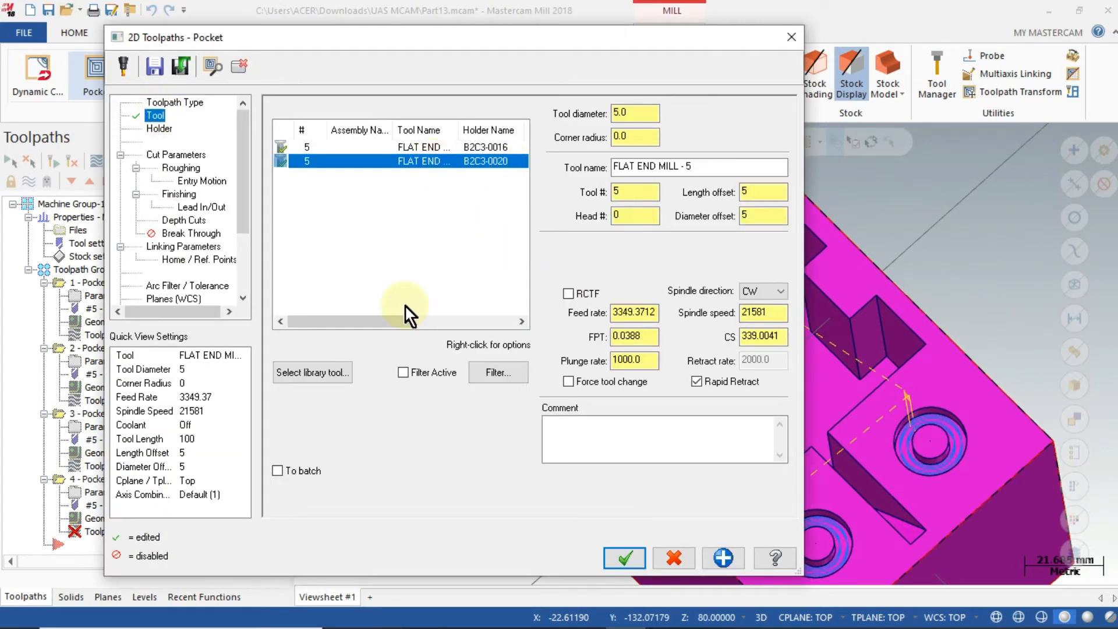
double_click(413, 149)
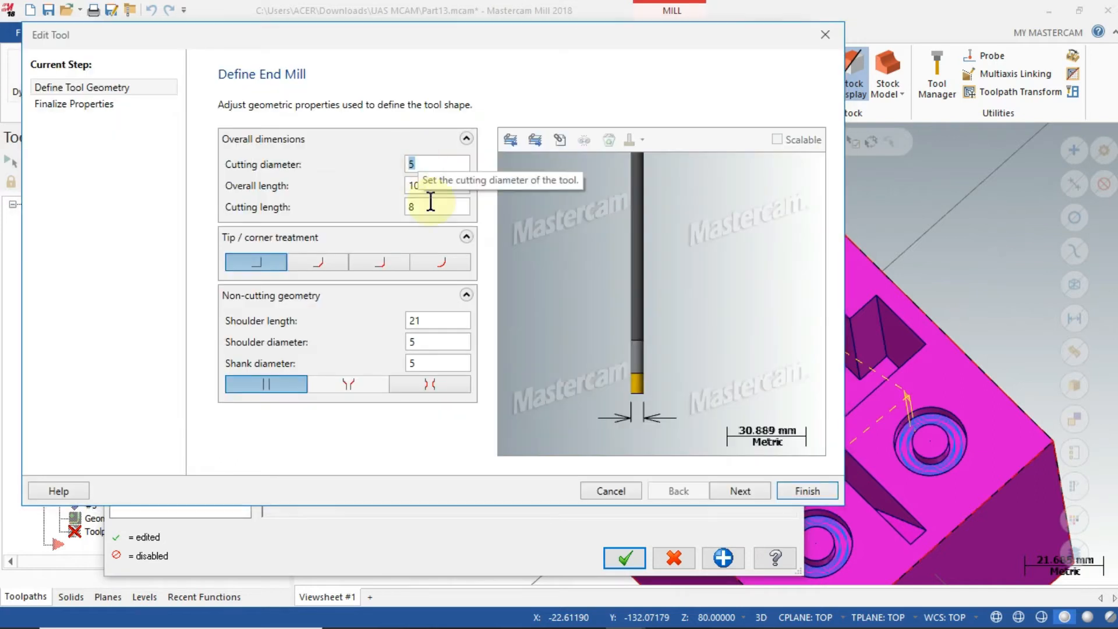
left_click(815, 493)
left_click_drag(783, 312, 682, 321)
type("13")
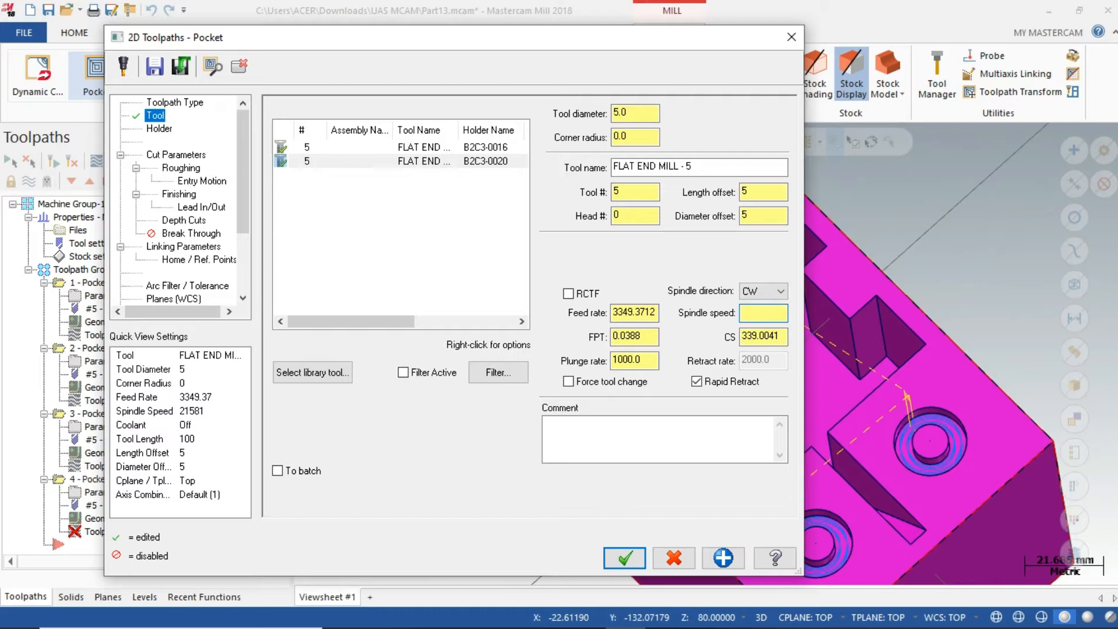
left_click(580, 434)
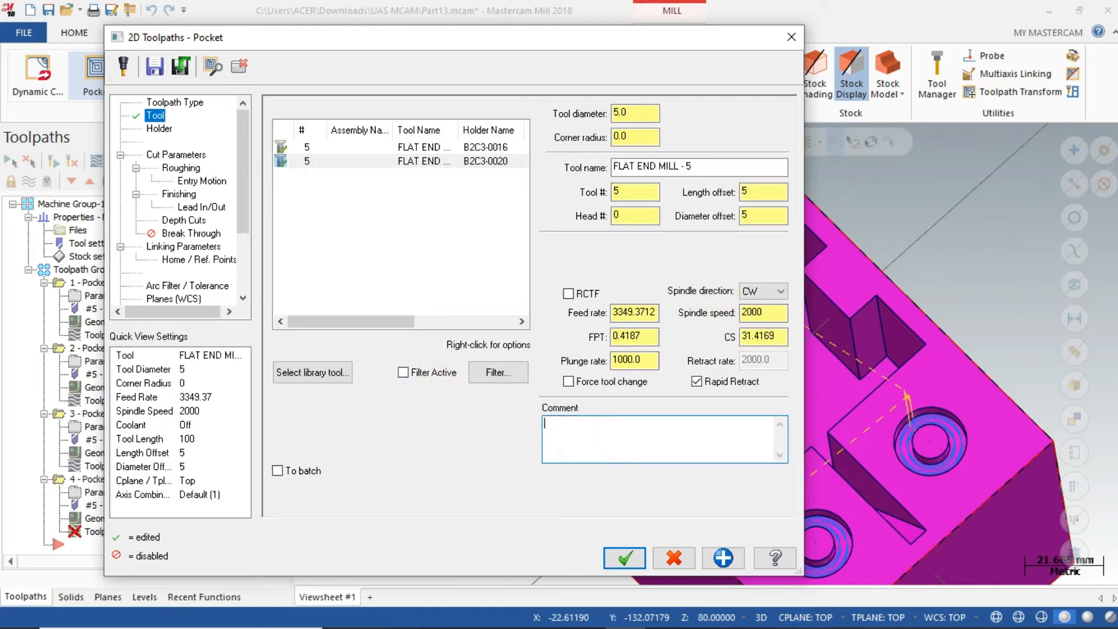
Step: Assign the default holder to the fourth pocket's 5 mm end mill
left_click(157, 128)
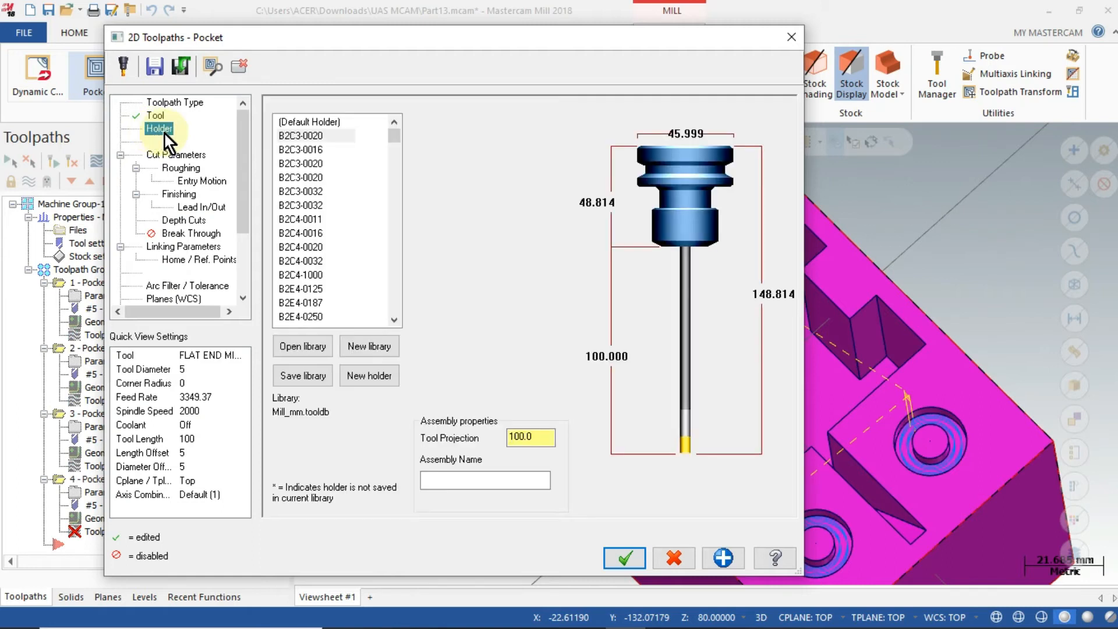
left_click(324, 135)
left_click(314, 121)
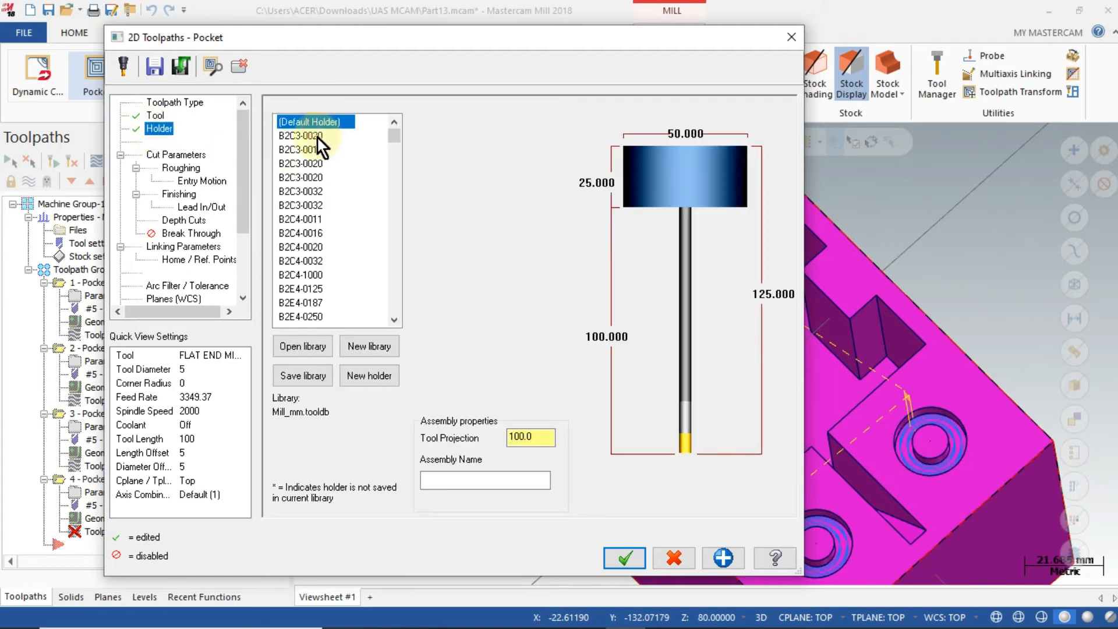
Step: Choose the High Speed roughing method and set the maximum rough step of the depth cuts to 4
left_click(153, 154)
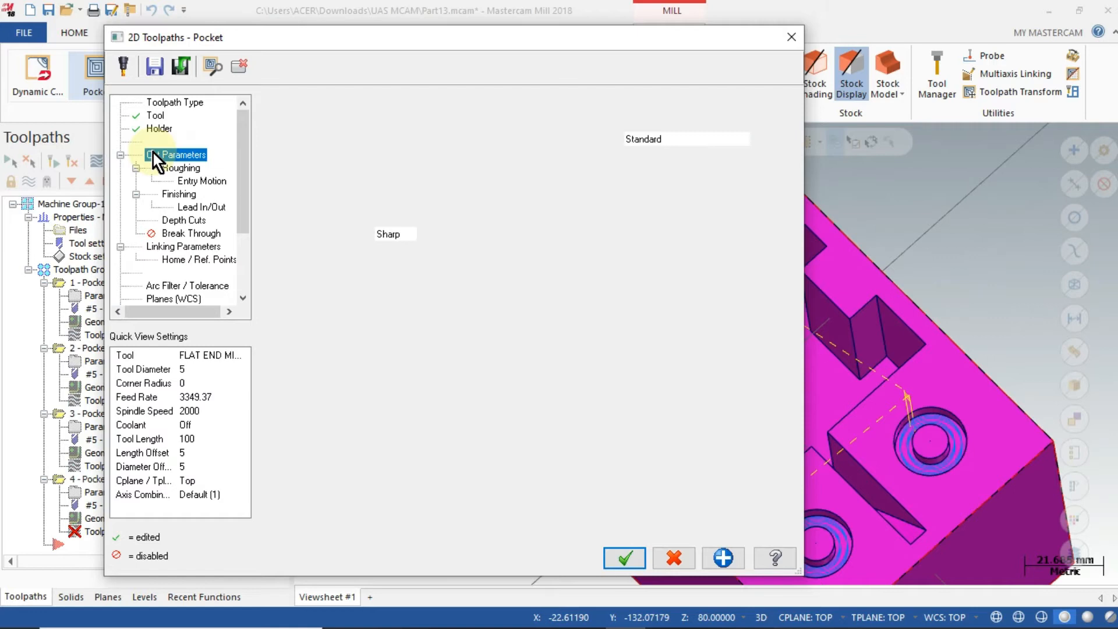
left_click(166, 170)
left_click(616, 156)
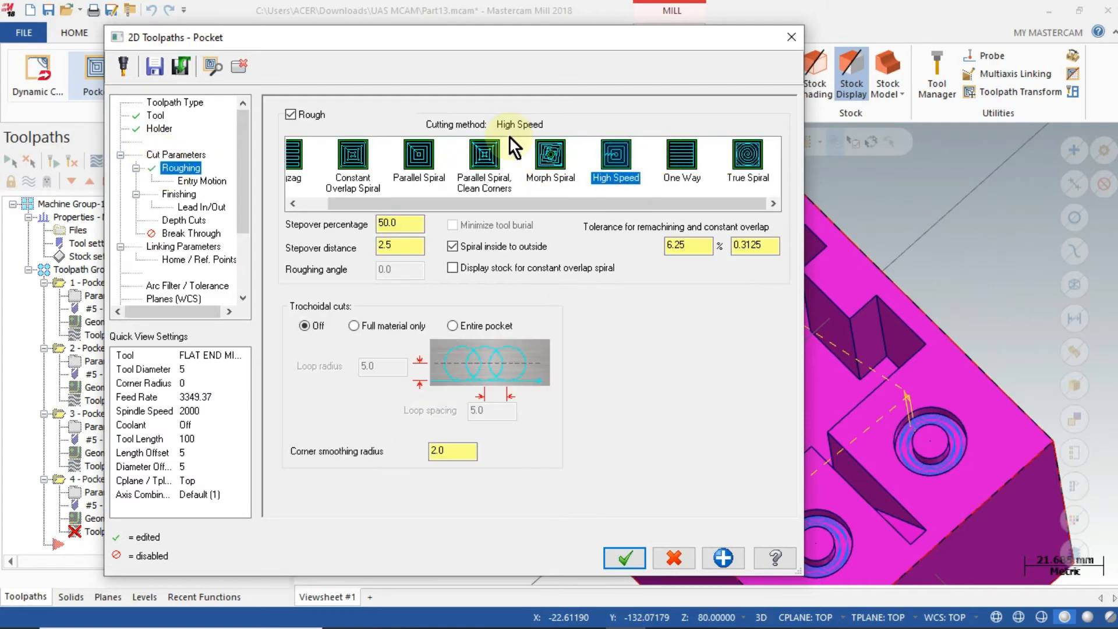
left_click(199, 183)
left_click(181, 194)
left_click(195, 208)
left_click(191, 220)
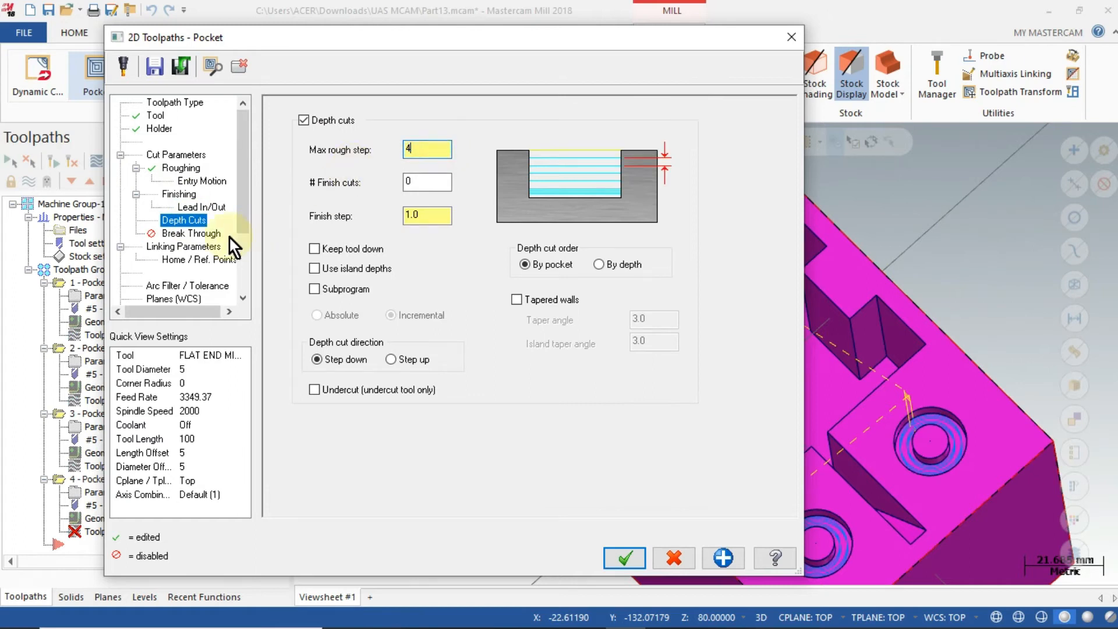
Step: Set the top of stock to 20 from the boss's upper face, pick the depth at the boss's base, and generate the toolpath
left_click(182, 246)
left_click(482, 364)
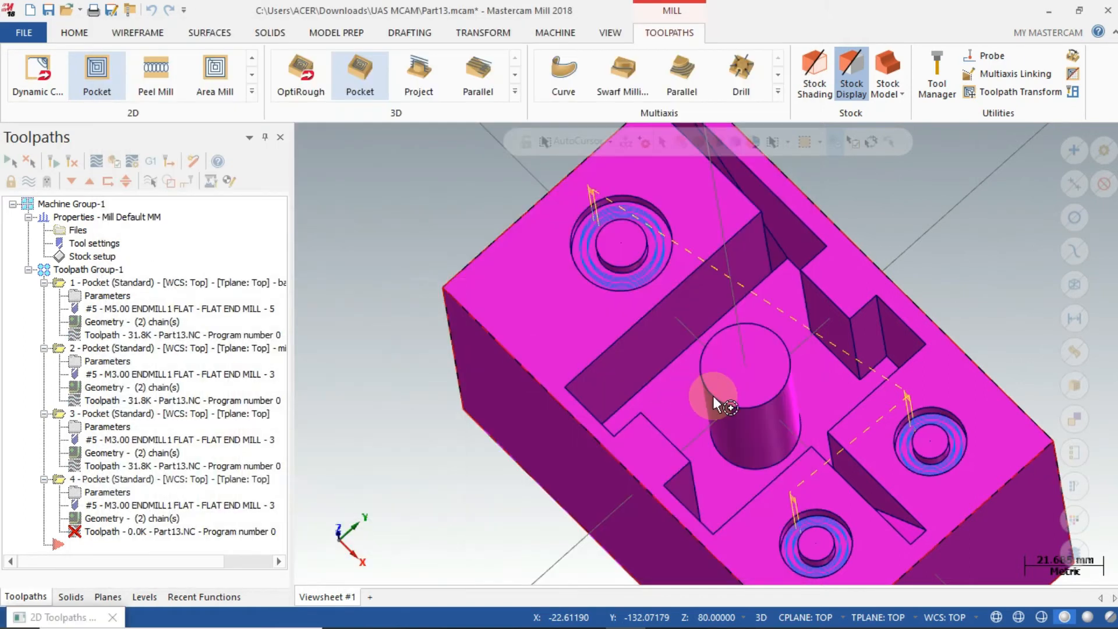
left_click(712, 396)
left_click(484, 436)
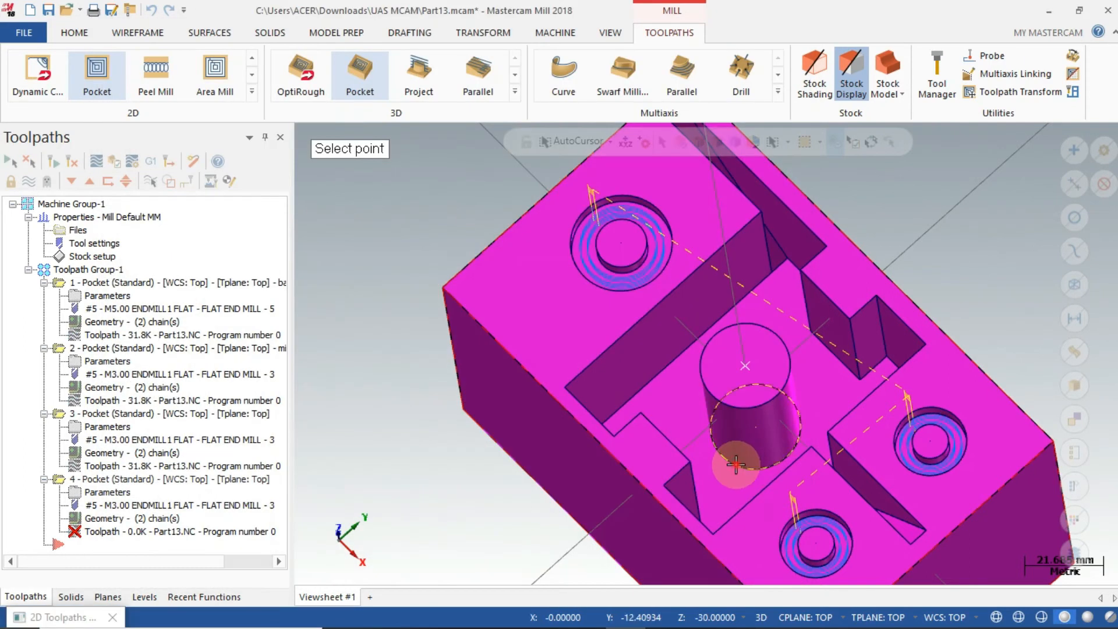
left_click(736, 461)
left_click(496, 440)
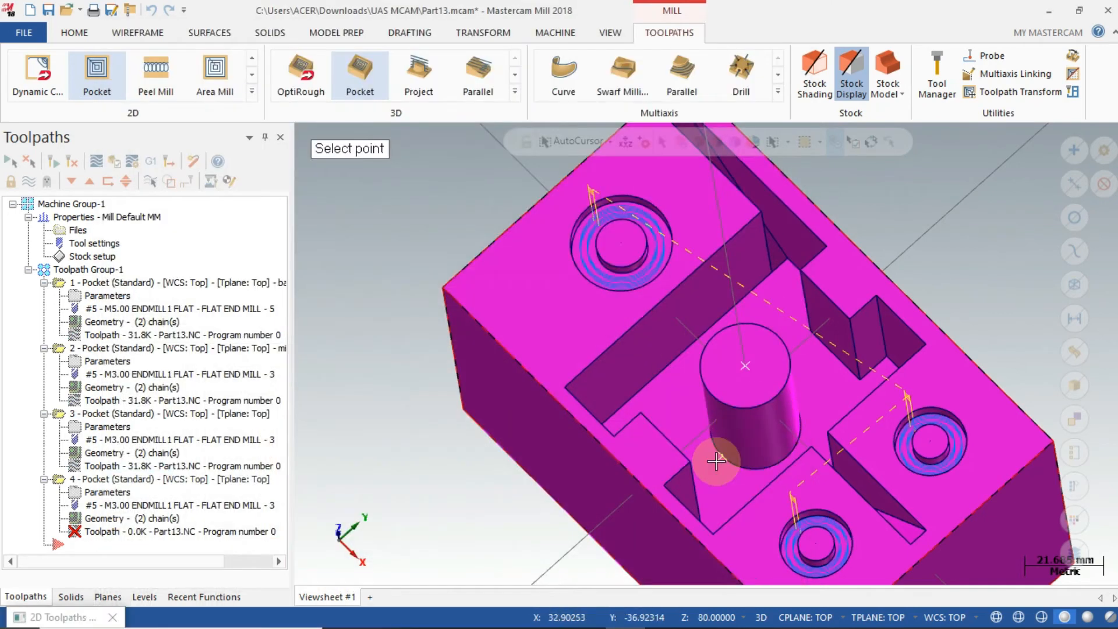
left_click(721, 454)
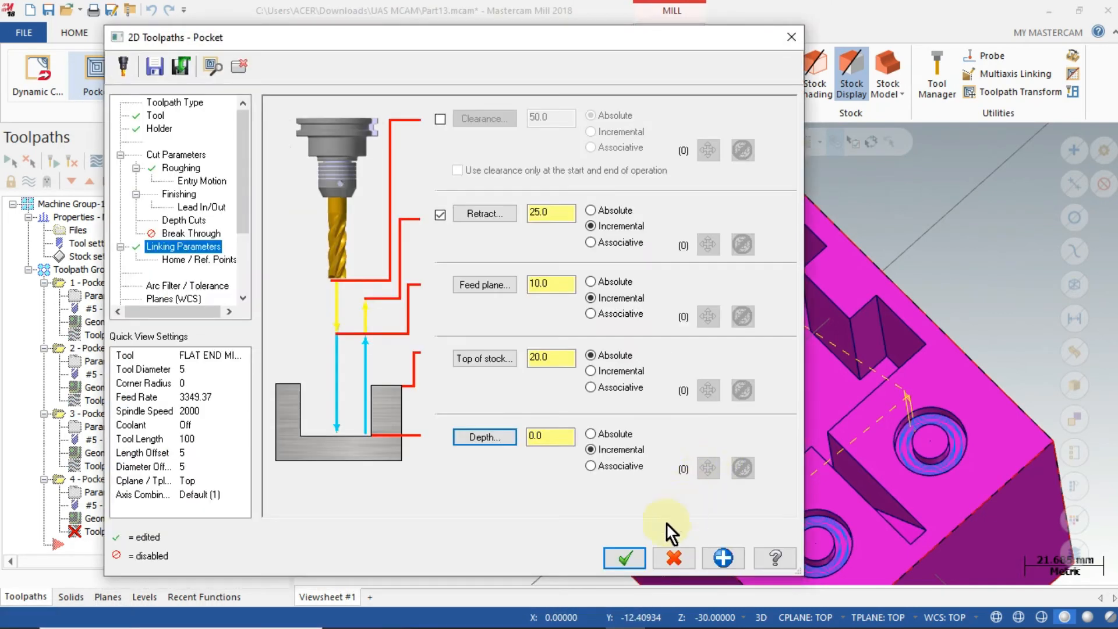
left_click(625, 560)
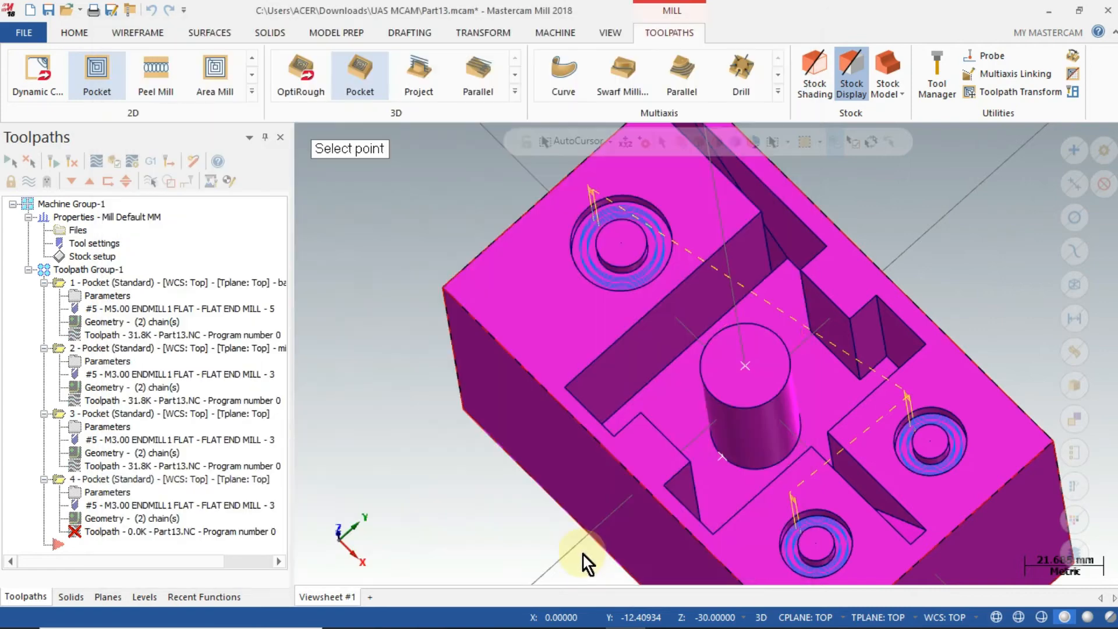
Step: Backplot the central pocket toolpath through to its end, inspecting the tool motion around the boss
middle_click_drag(442, 481, 349, 524)
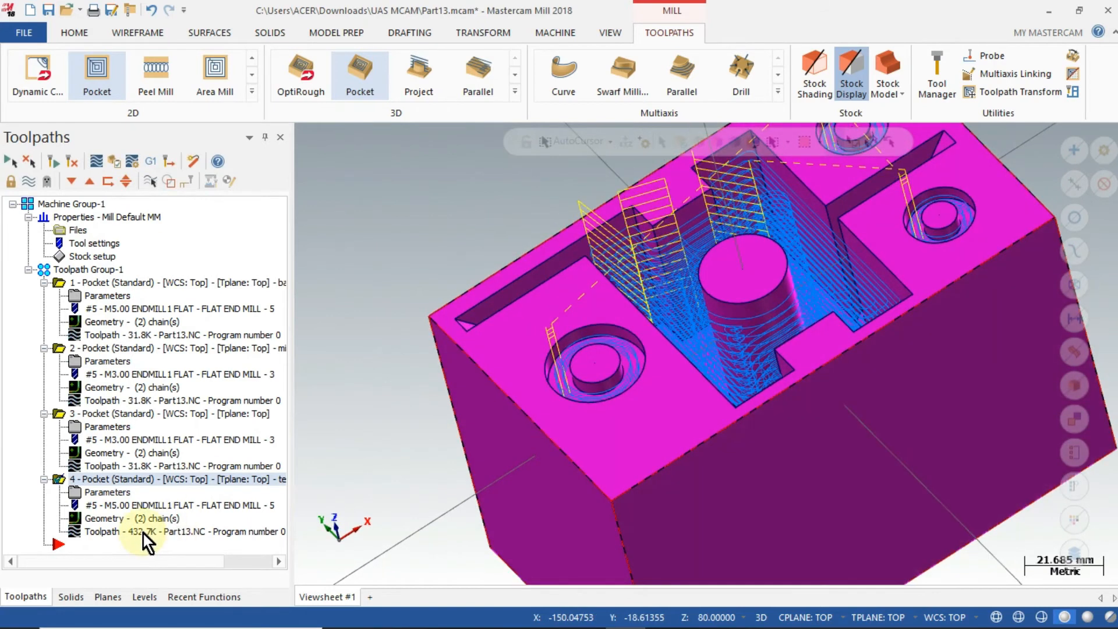
key("alt+b")
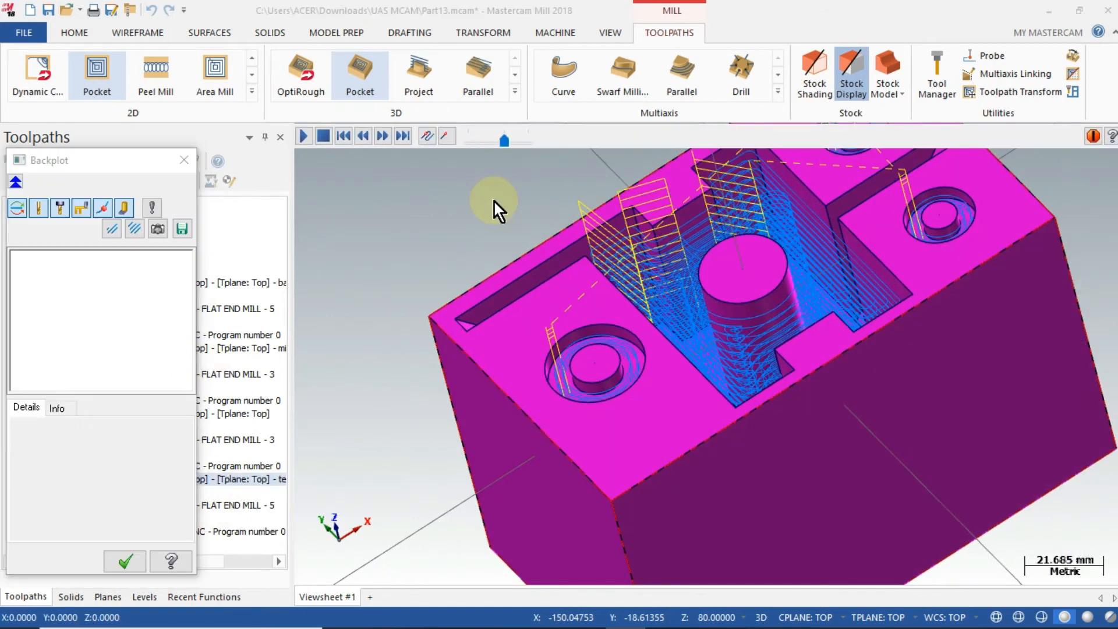
left_click(555, 142)
left_click_drag(556, 145, 991, 151)
left_click(918, 271)
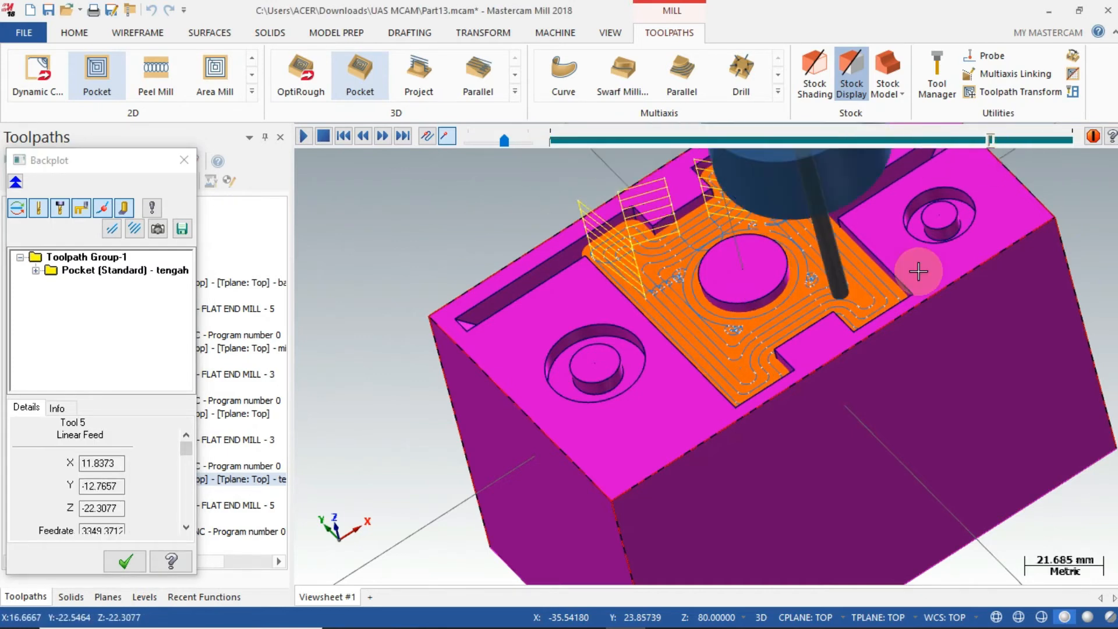
middle_click_drag(918, 271, 1002, 146)
left_click_drag(1001, 146, 1076, 145)
left_click(125, 561)
Step: Start a Raster surface high speed toolpath and select the floor face of the slot nearest the largest ring pocket as machining geometry
left_click(610, 32)
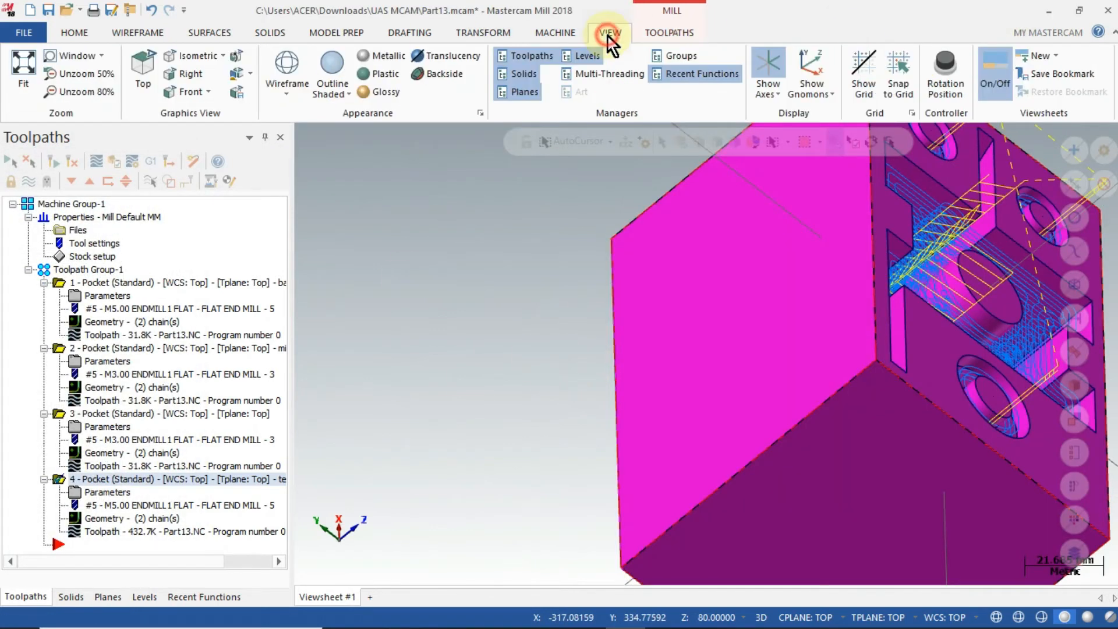
left_click(175, 55)
middle_click_drag(877, 234, 861, 289)
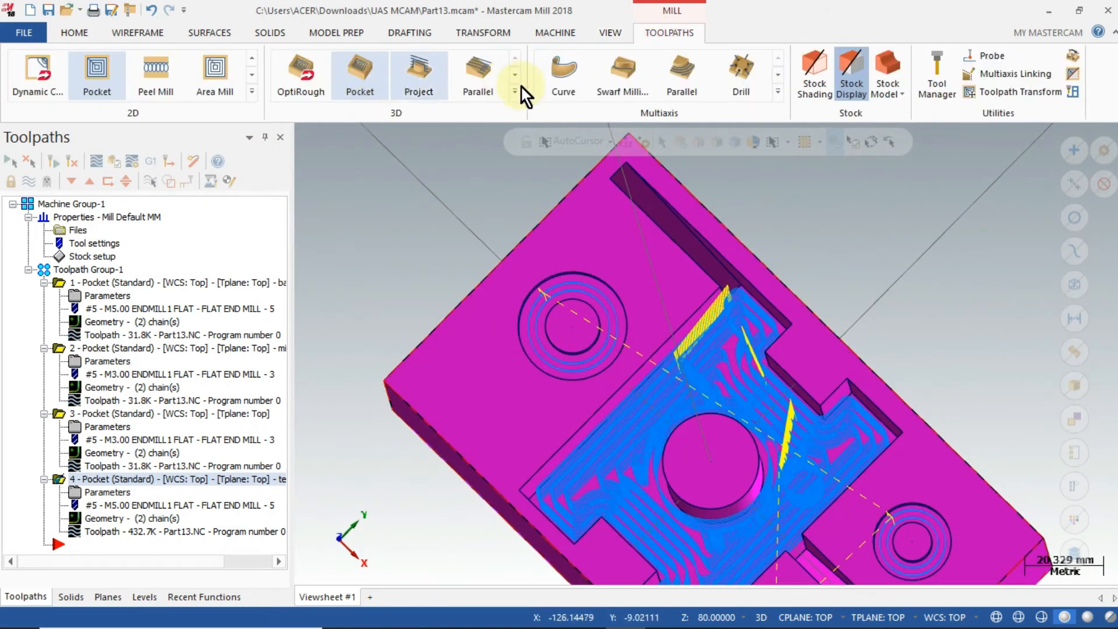
left_click(515, 92)
left_click(368, 217)
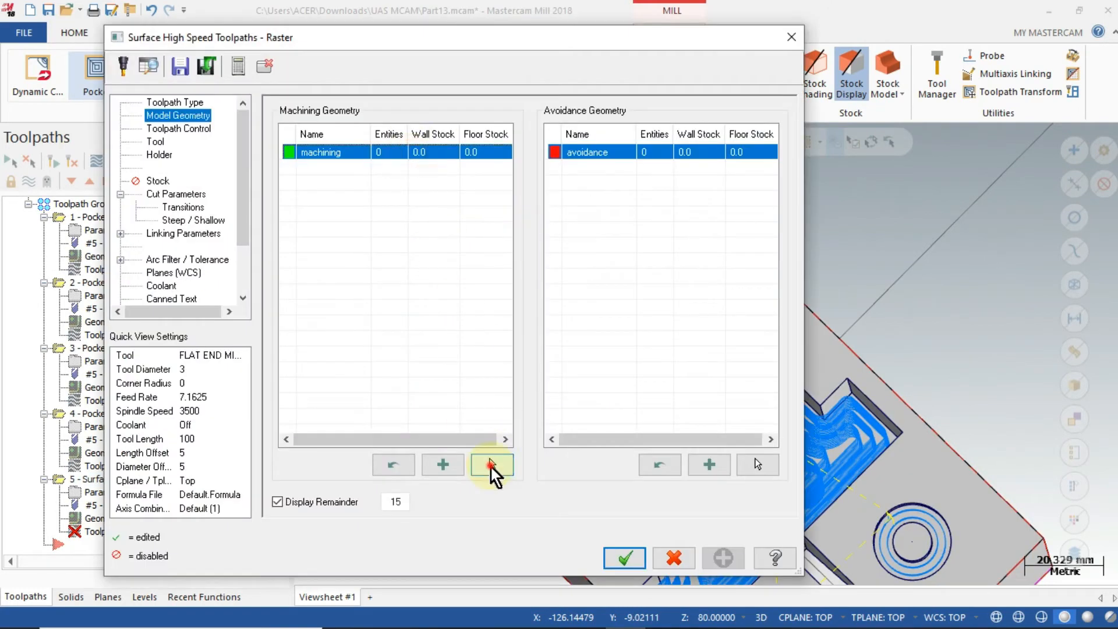
left_click(490, 465)
left_click(722, 249)
middle_click_drag(845, 215, 926, 192)
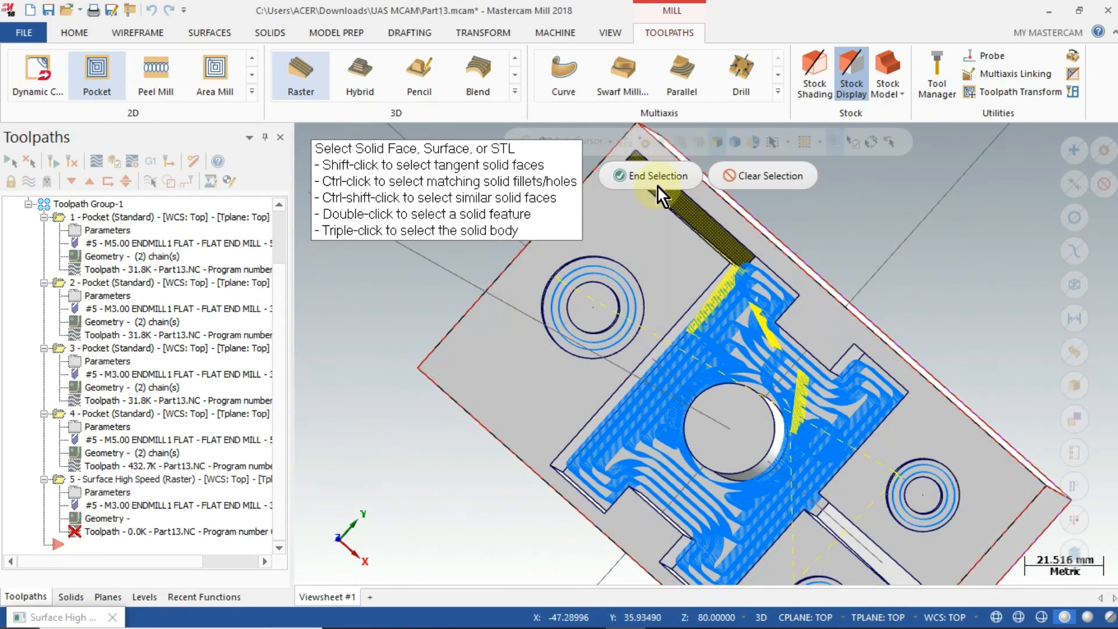
left_click(653, 176)
Step: Use FLAT END MILL - 3 with holder B2C3-0016, set the spindle speed to 1800, and enter the comment "miring 1"
left_click(184, 129)
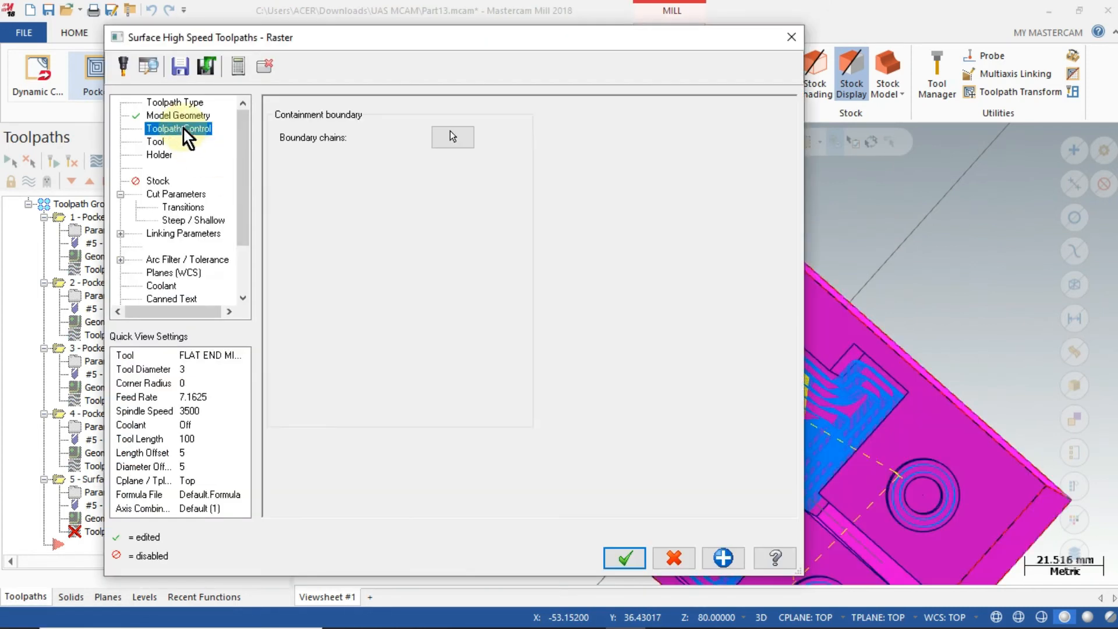
left_click(153, 142)
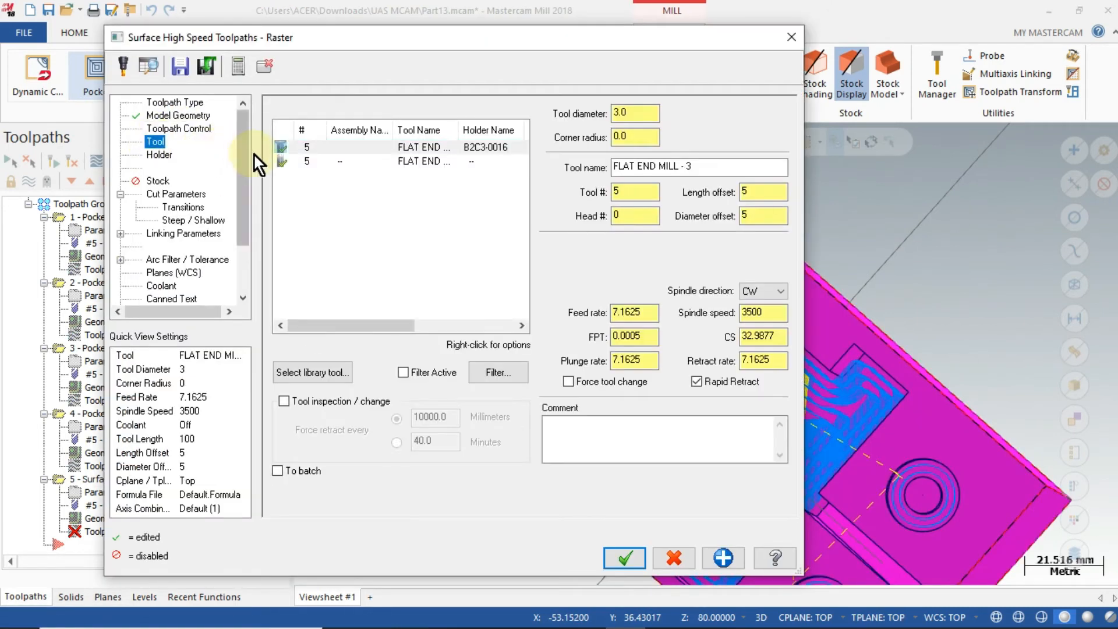
left_click(414, 148)
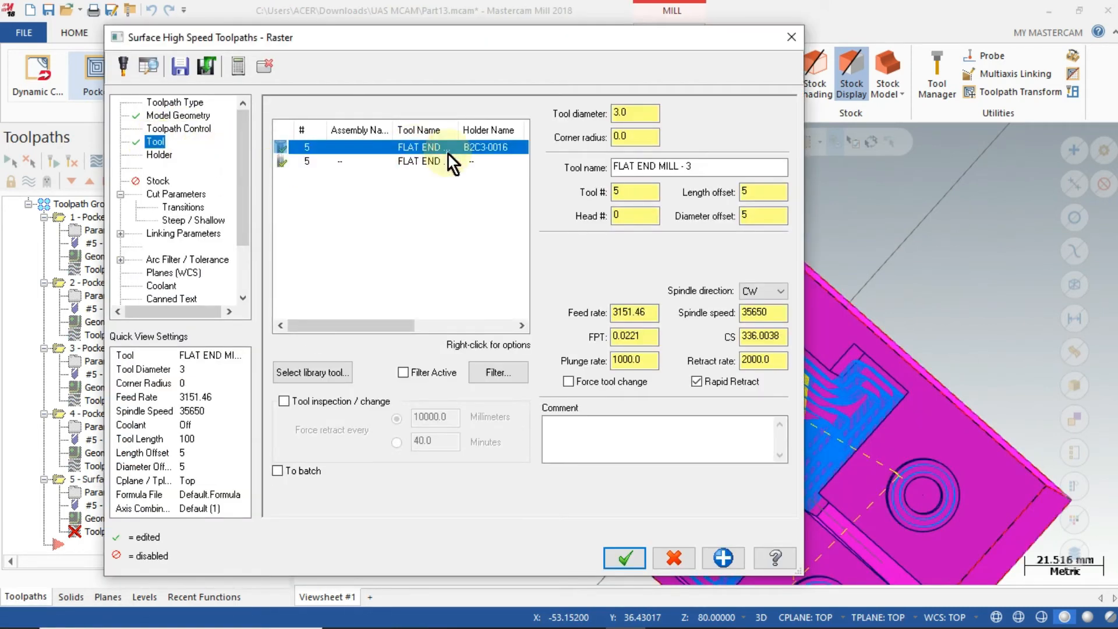
double_click(754, 315)
type("1800")
left_click(576, 426)
type("miring 1")
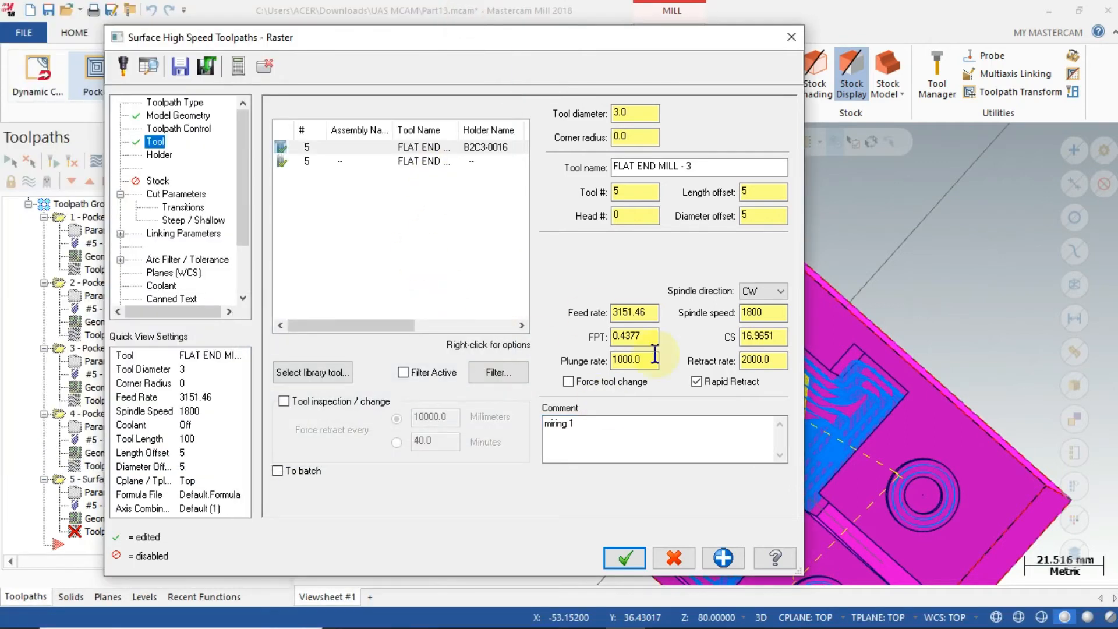
Step: Open and accept the 3 mm end mill's definition, updating the assembly in all operations that use it, and check the holder
double_click(351, 147)
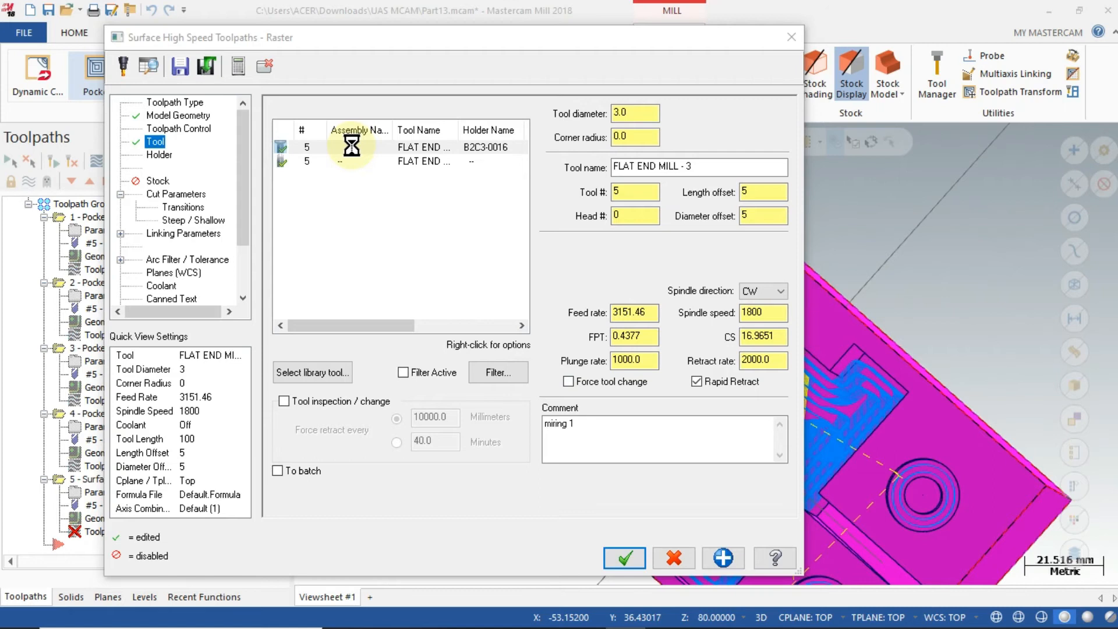
left_click(599, 492)
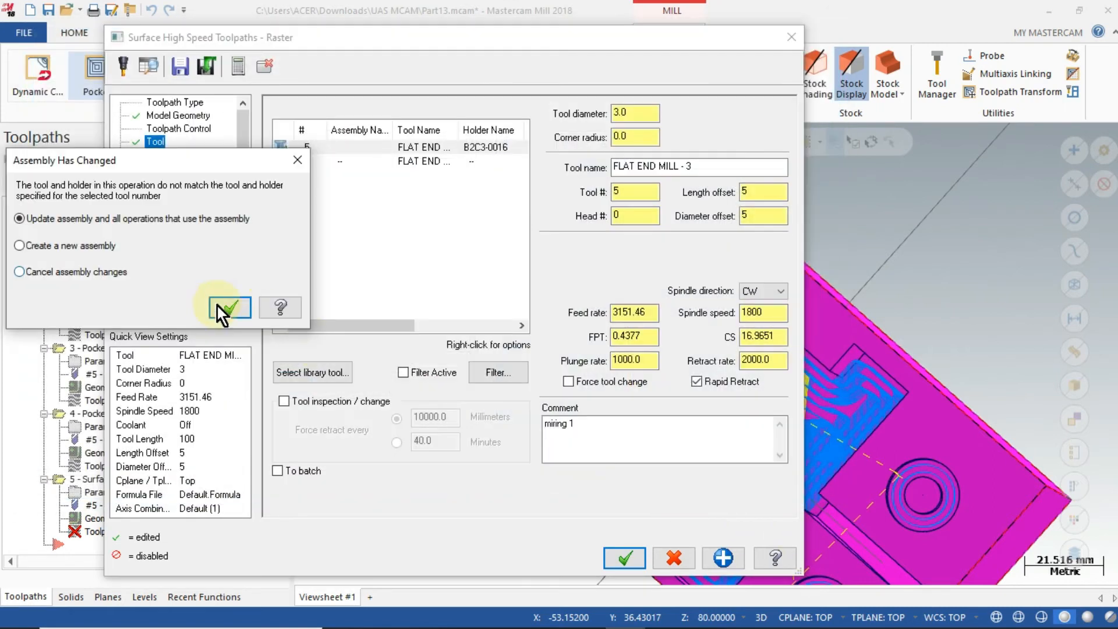
left_click(225, 308)
left_click(153, 156)
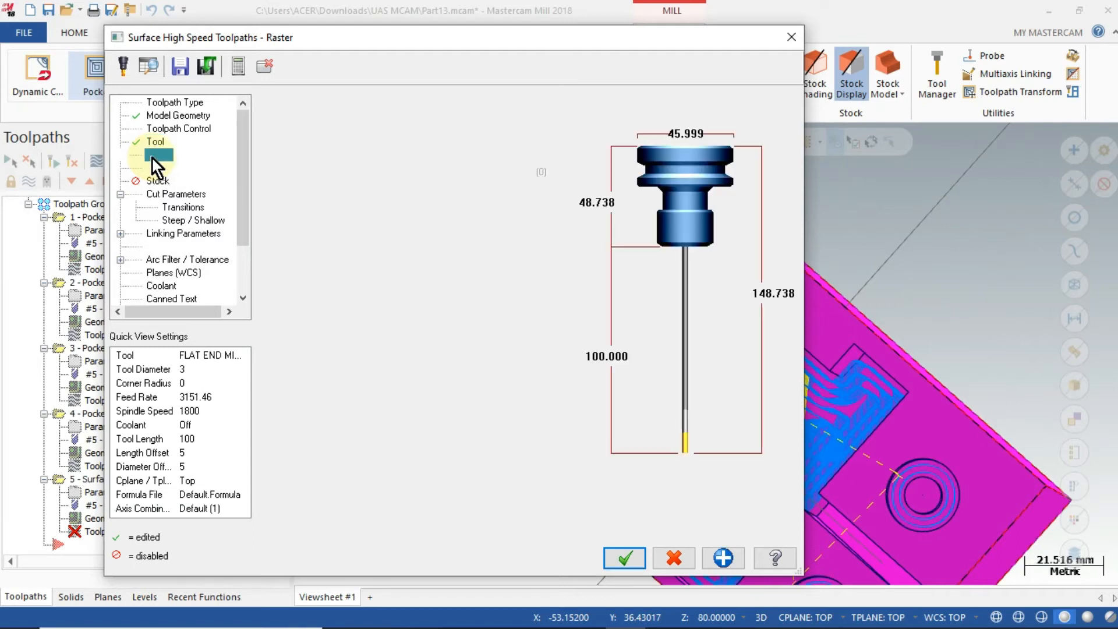
Step: Keep the default cut and linking parameters, turn flood coolant on, and generate the raster toolpath for the first slot
left_click(160, 194)
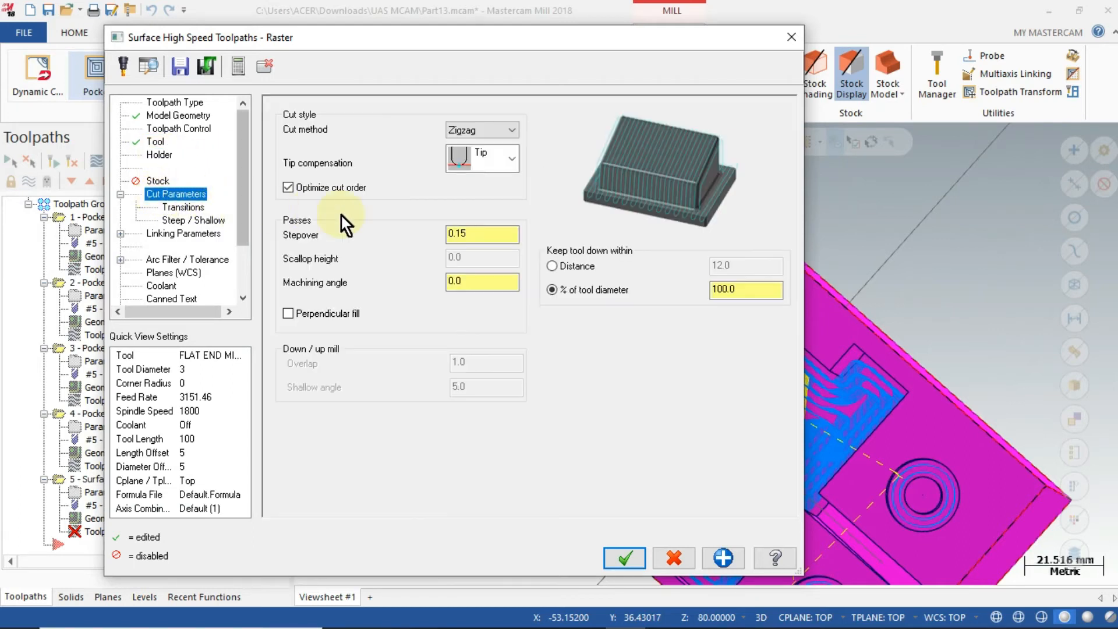
left_click(183, 208)
left_click(192, 220)
left_click(183, 233)
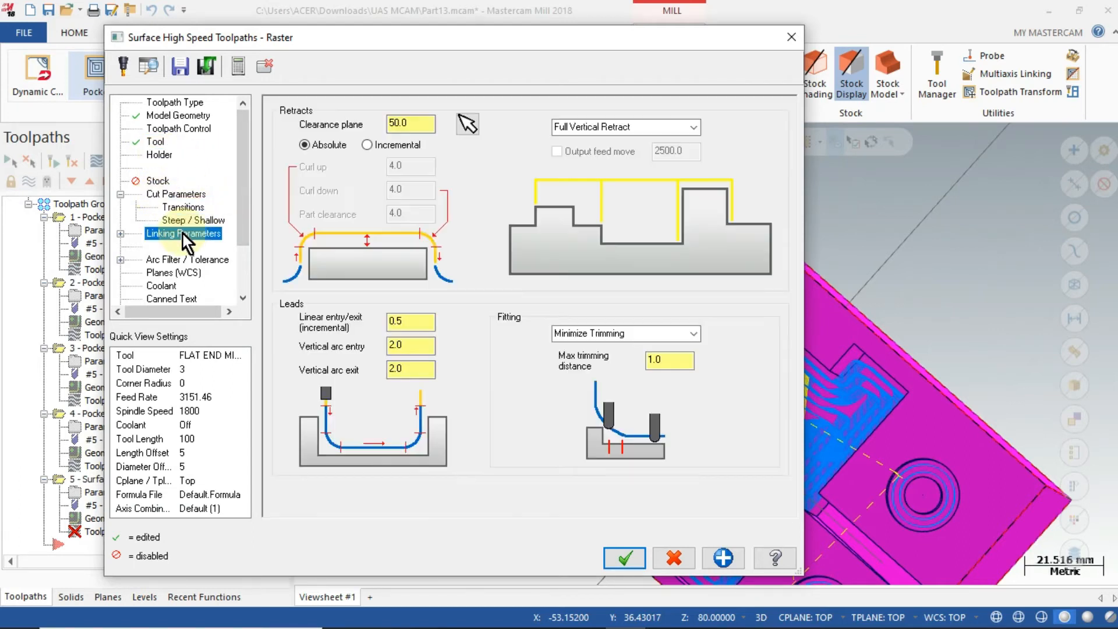
left_click(148, 259)
left_click(212, 284)
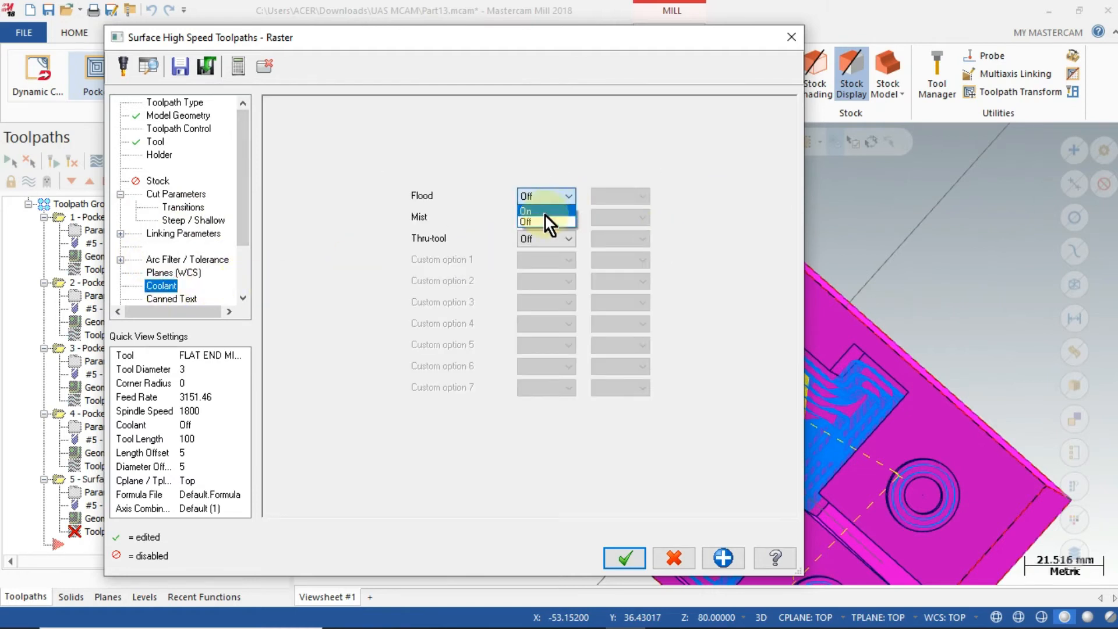
left_click(625, 557)
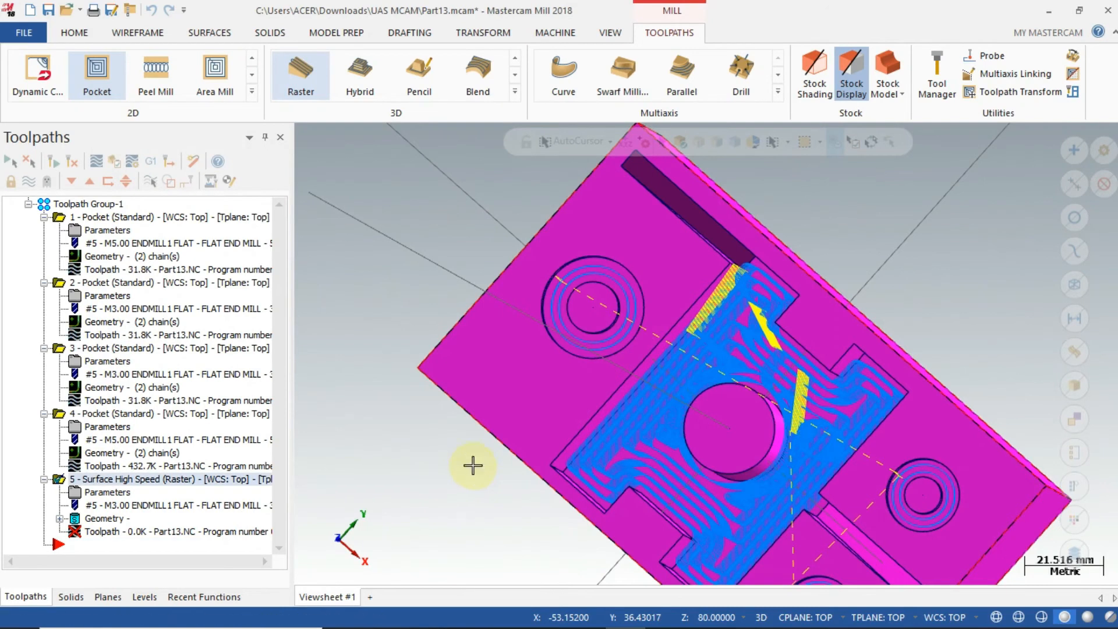
middle_click_drag(470, 449, 419, 469)
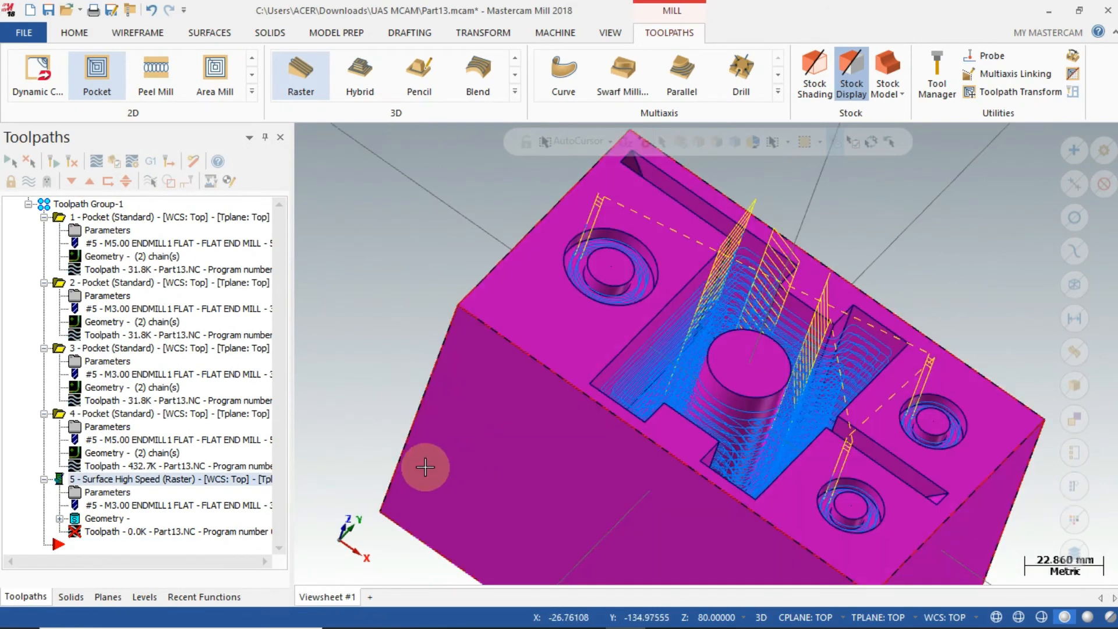
middle_click_drag(369, 347, 350, 362)
Step: Turn flood coolant on in the parameters of the fourth pocket toolpath
left_click(113, 425)
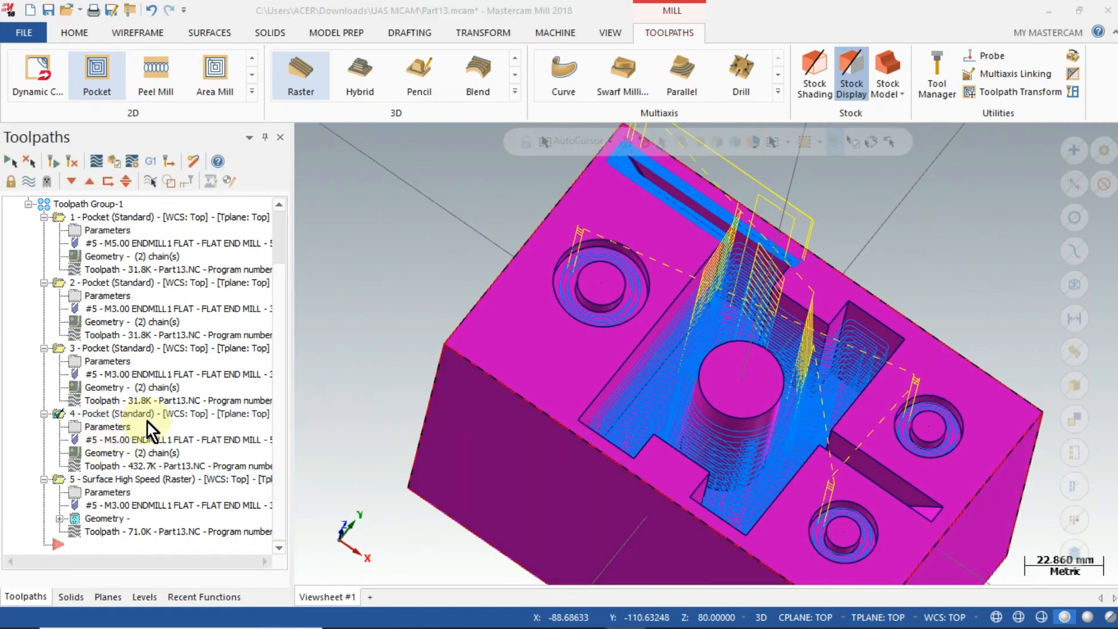
left_click(239, 262)
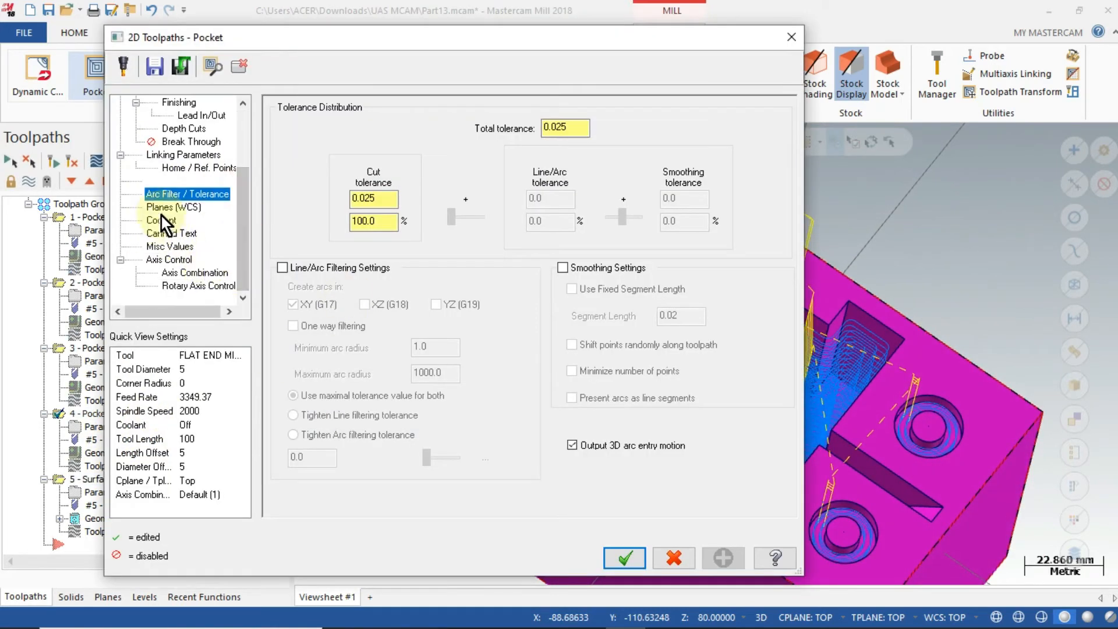
left_click(161, 220)
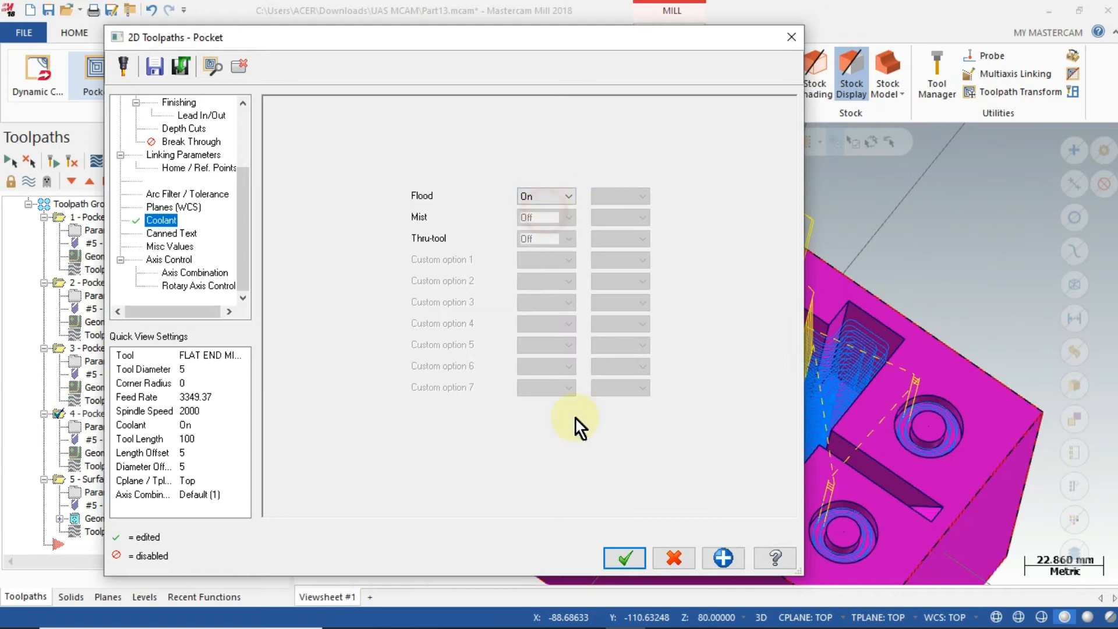
left_click(624, 558)
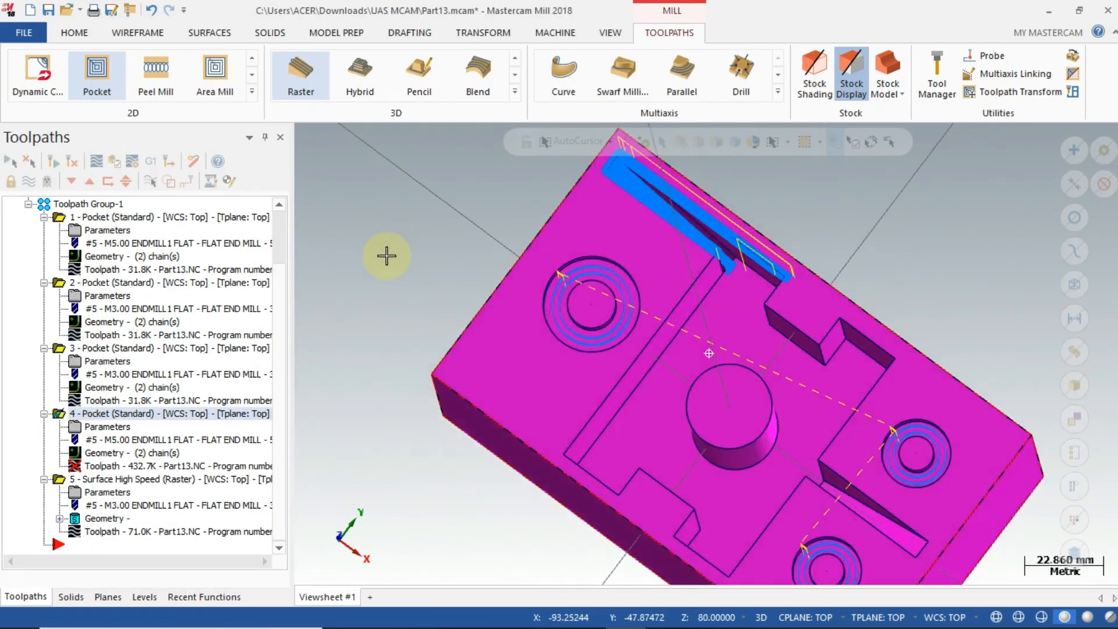
Step: Regenerate the outdated fourth pocket toolpath and close its backplot
left_click(171, 464)
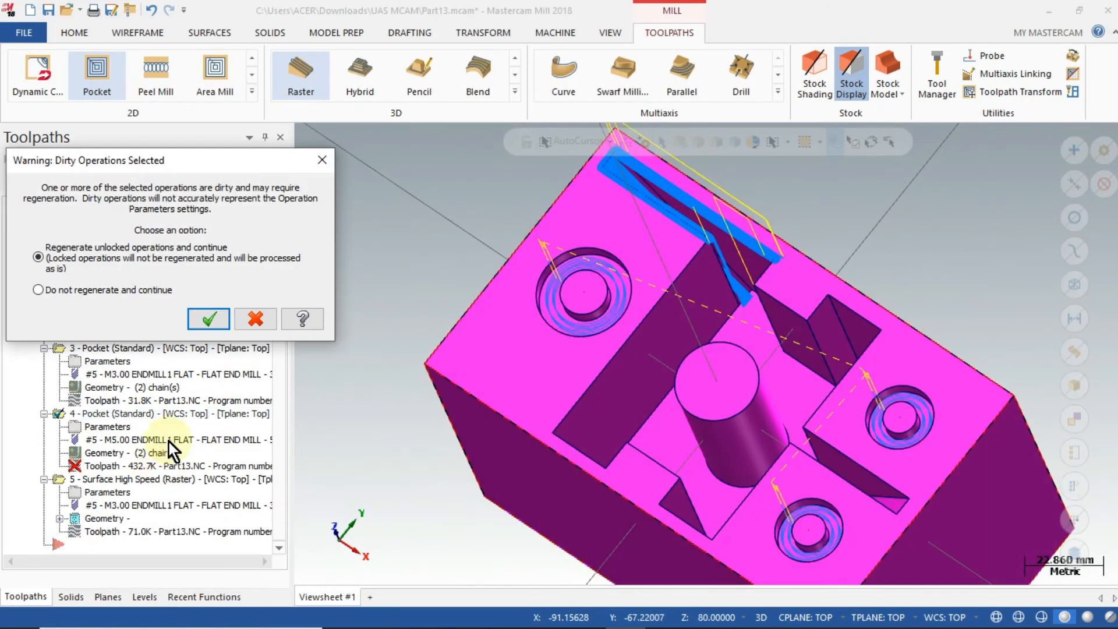
left_click(209, 320)
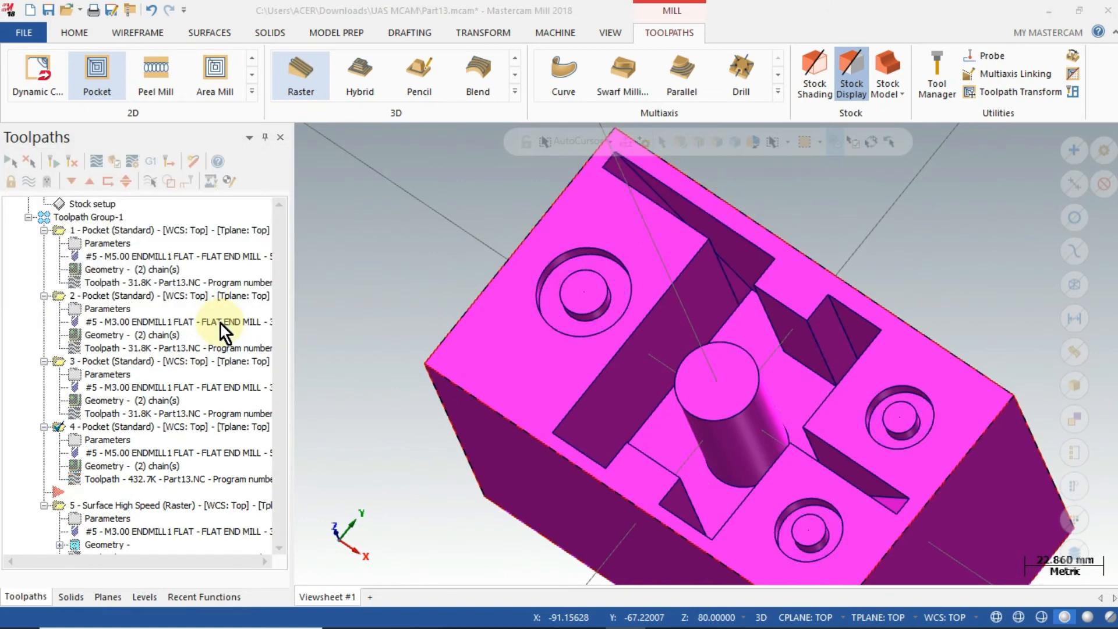
key("alt+t")
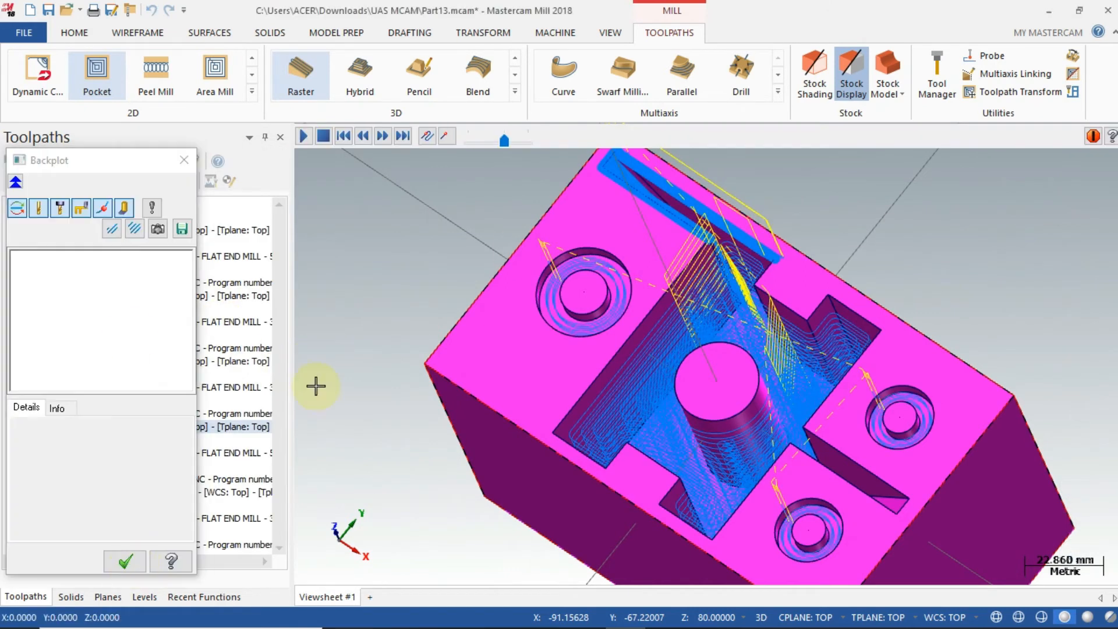
left_click(128, 560)
scroll(117, 448, "down", 1)
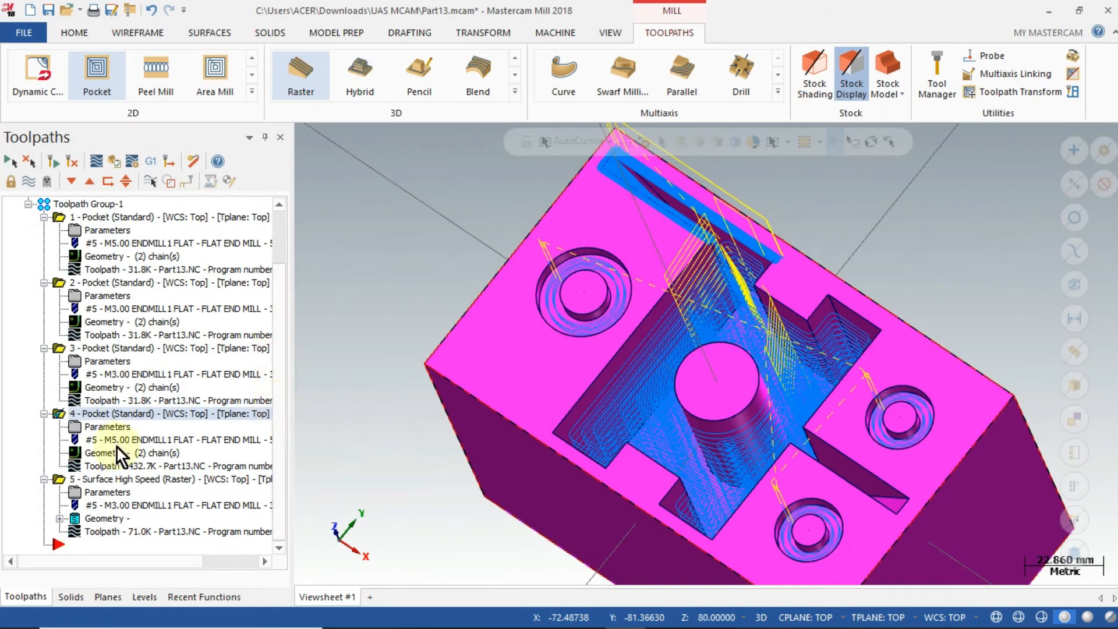
Step: Start a second Raster toolpath and select the floor face of the slot between the two smaller ring pockets as machining geometry
left_click(303, 88)
left_click(456, 157)
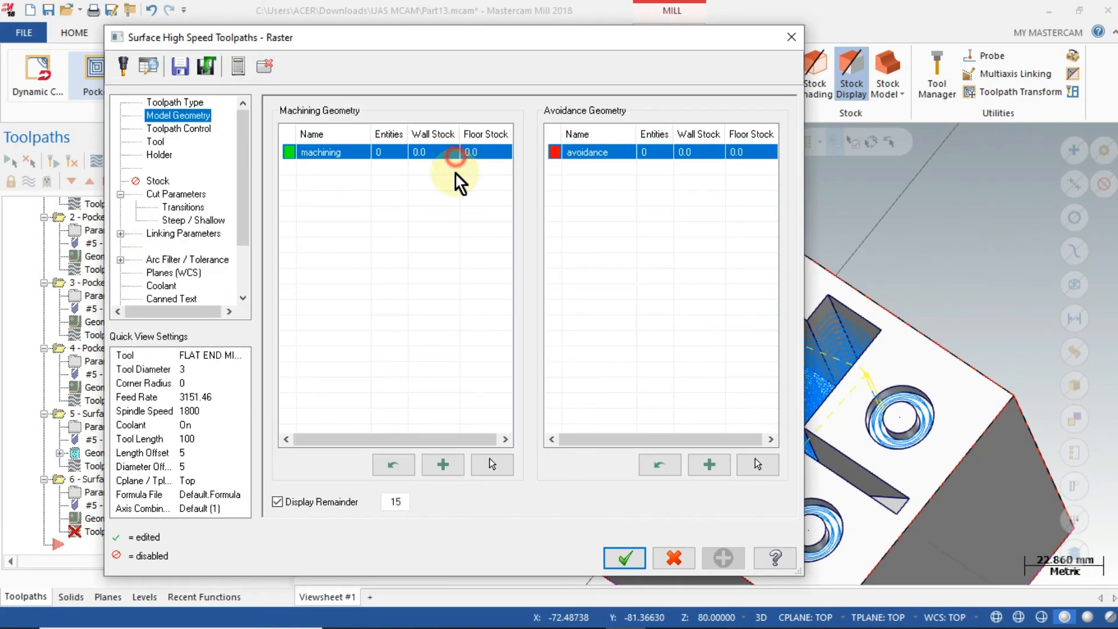
left_click(492, 464)
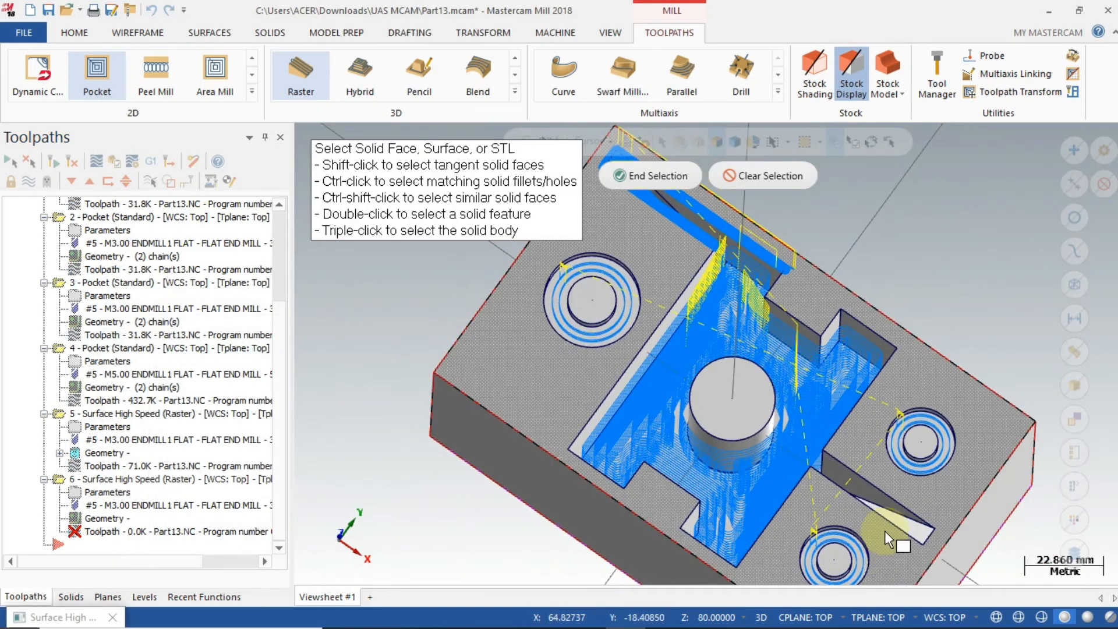
mouse_move(901, 466)
middle_mouse_down()
mouse_move(953, 310)
mouse_move(951, 242)
mouse_move(928, 205)
middle_mouse_up()
left_click(661, 184)
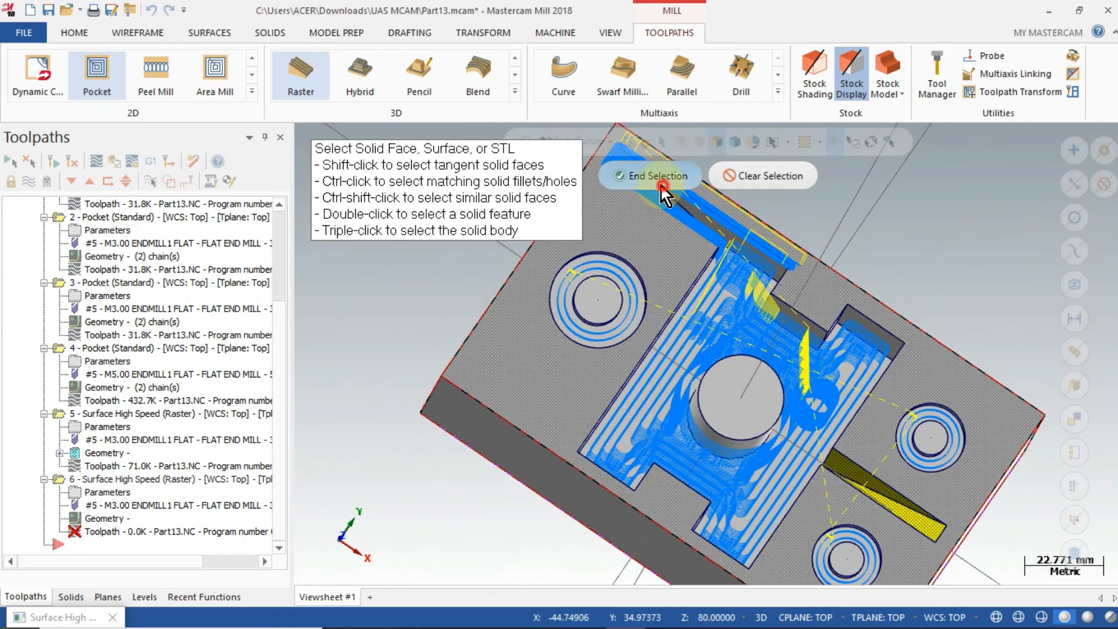
Step: Keep FLAT END MILL - 3 at spindle speed 1800, enter a comment beginning "mirin", confirm the holder, and open the cut parameters
left_click(178, 128)
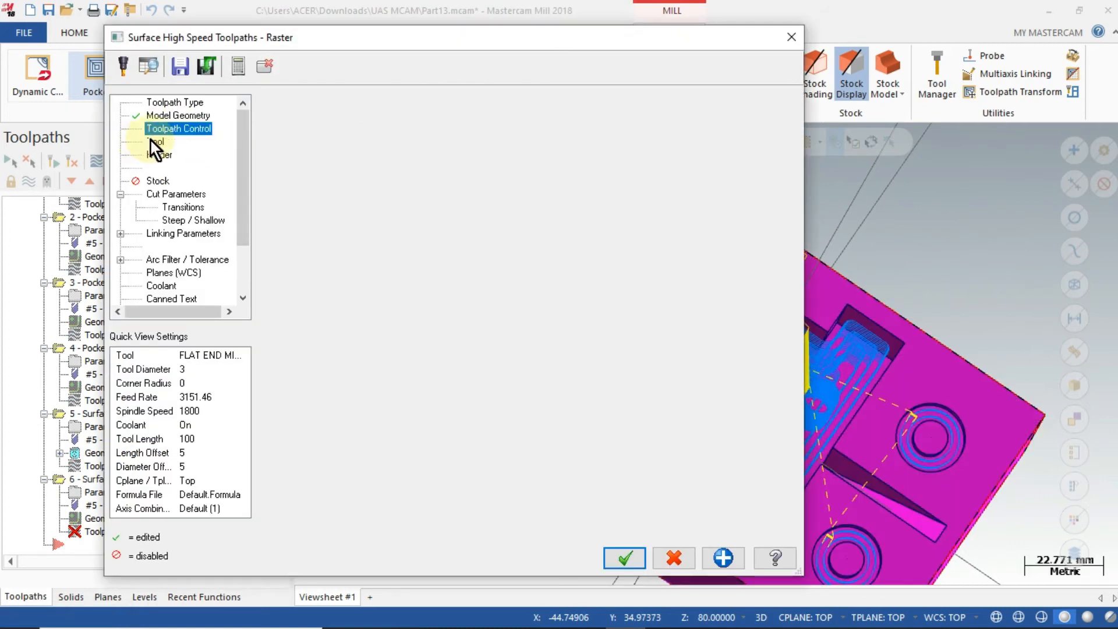
left_click(155, 142)
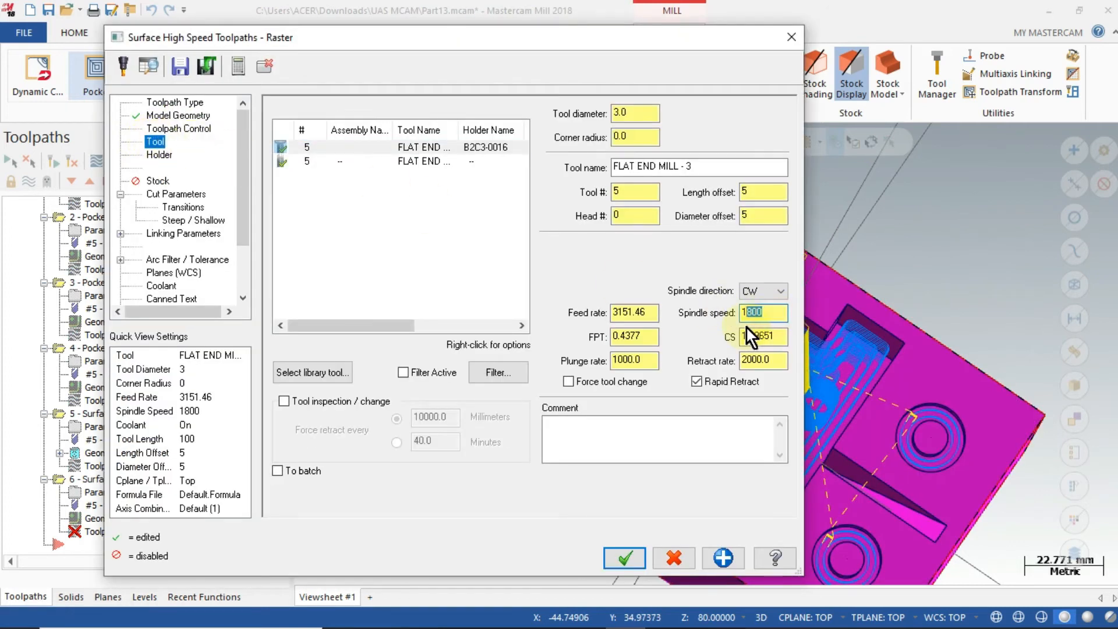
left_click(611, 435)
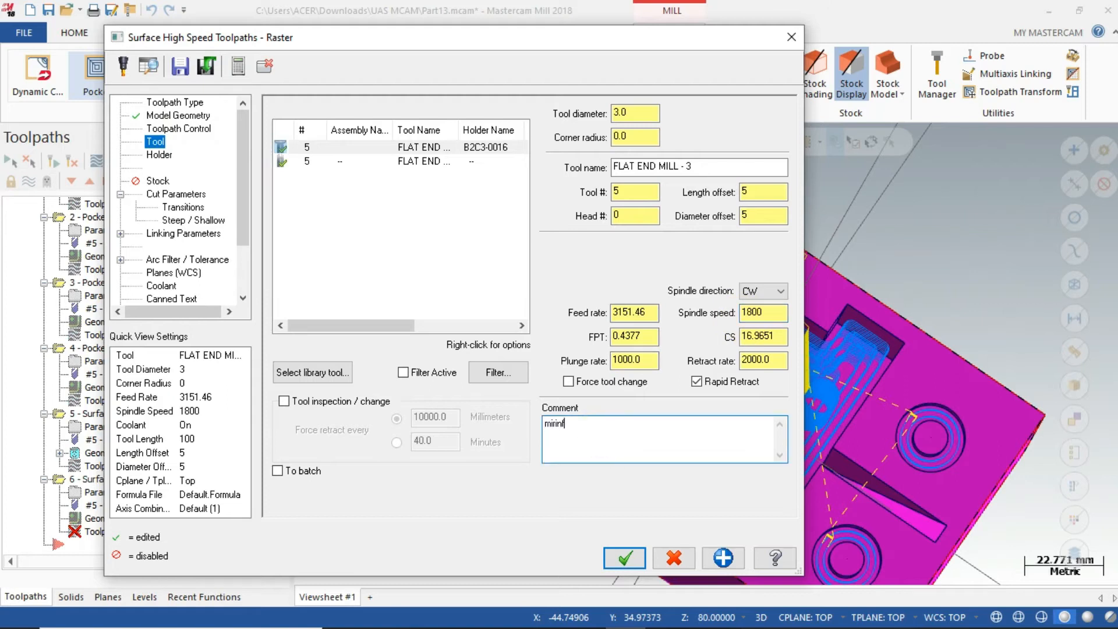
left_click(155, 156)
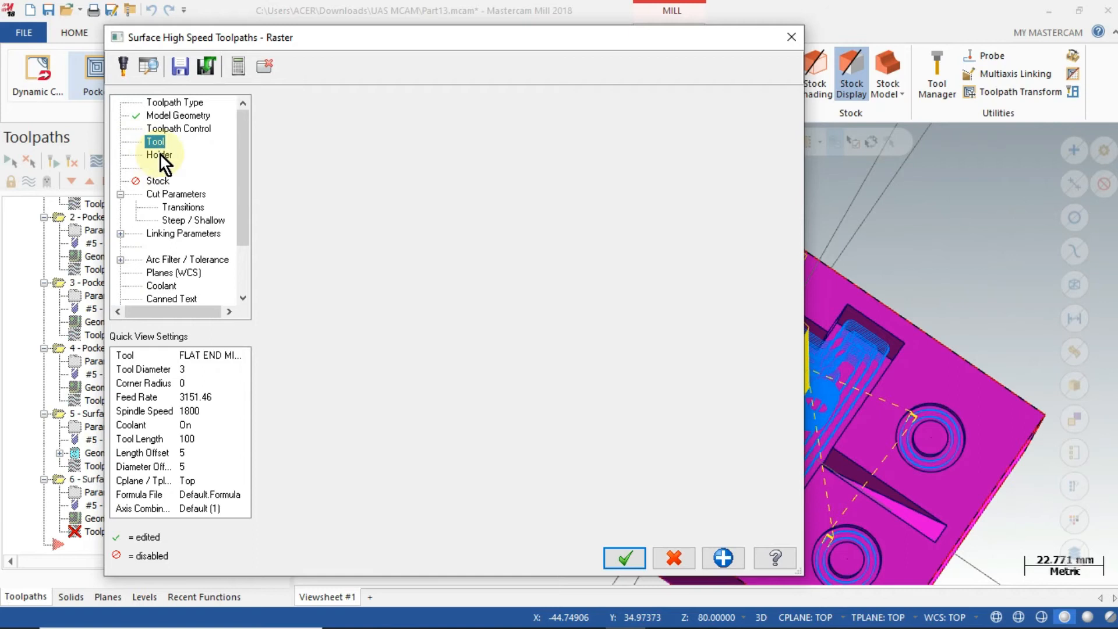
left_click(160, 195)
left_click(224, 305)
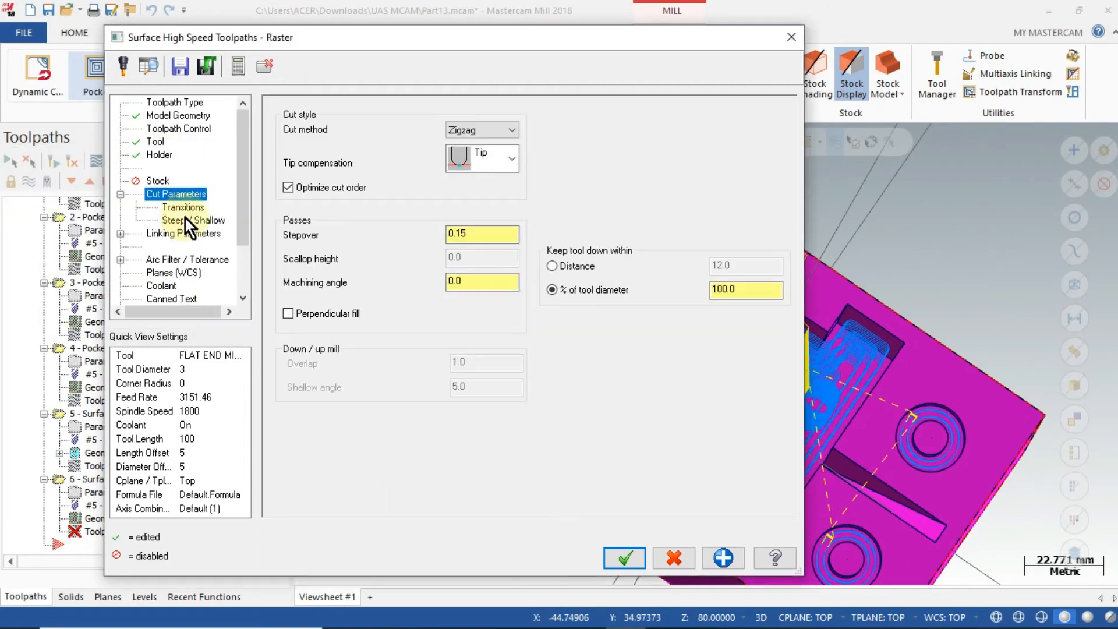
Step: Keep the steep/shallow, linking and flood coolant settings of the second Raster toolpath and generate it
left_click(185, 218)
left_click(181, 233)
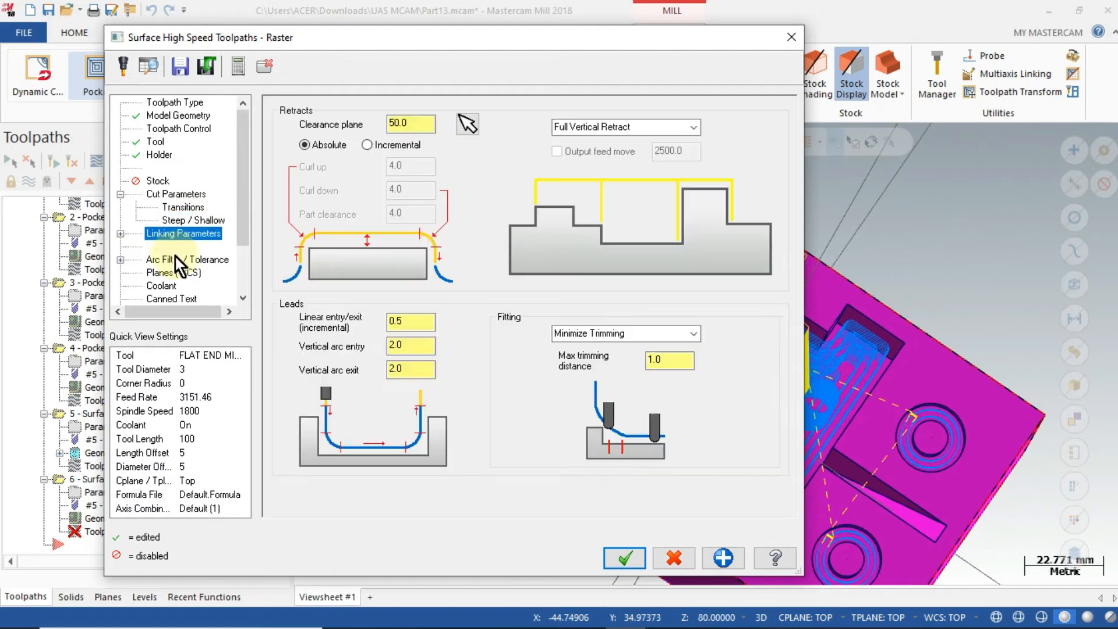
left_click(159, 285)
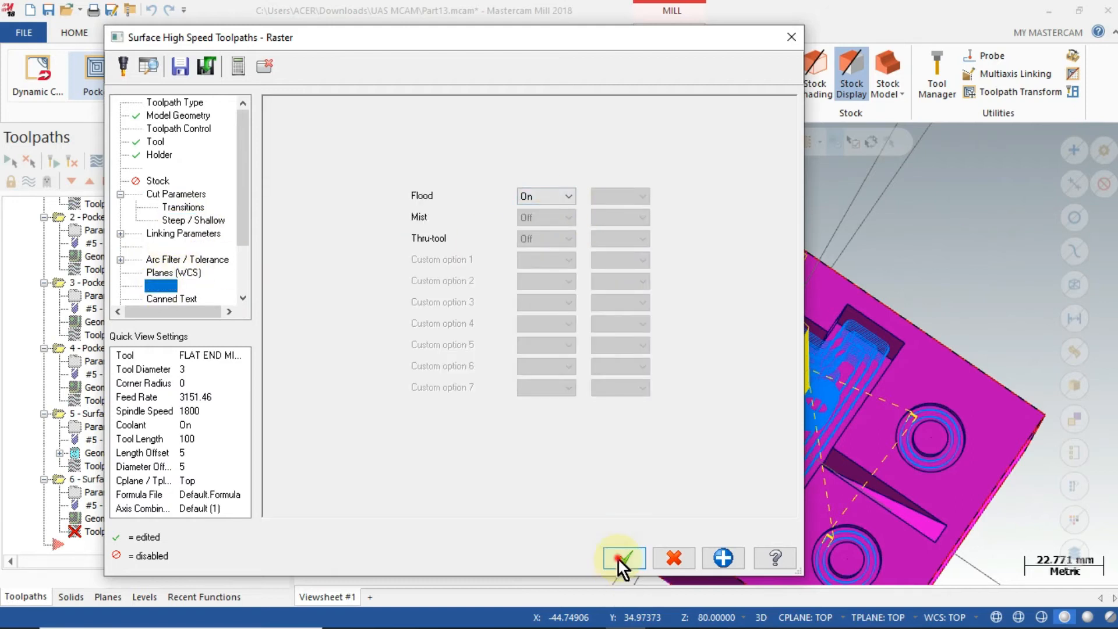
left_click(619, 559)
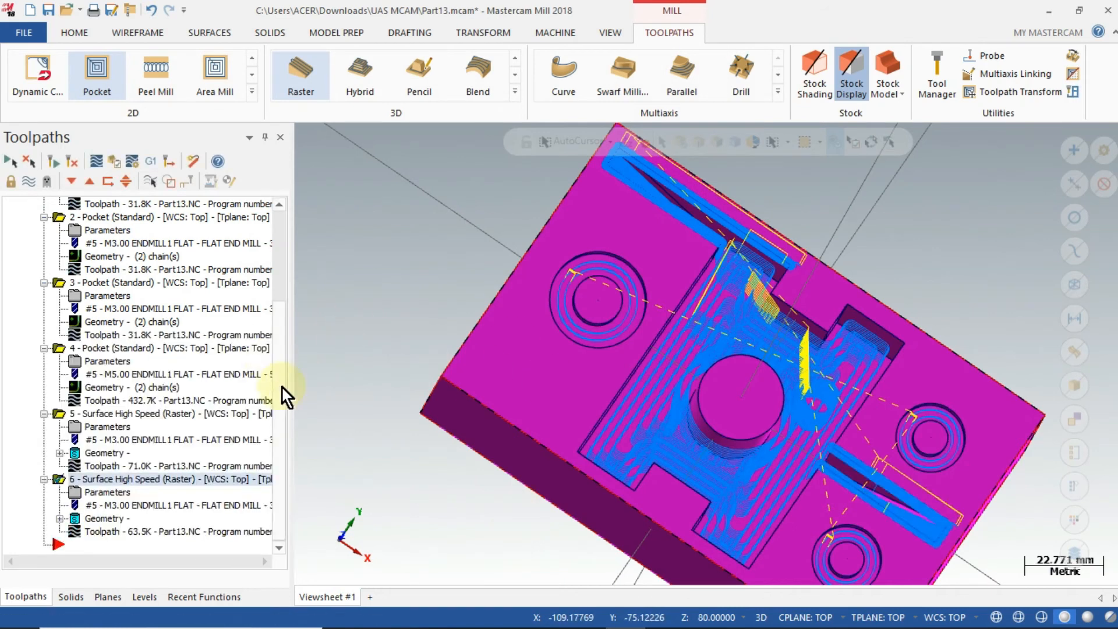
Step: Select all operations in Toolpath Group-1, show the part in isometric view, and run the Verify simulation
left_click_drag(281, 386, 277, 286)
left_click(78, 271)
left_click(606, 34)
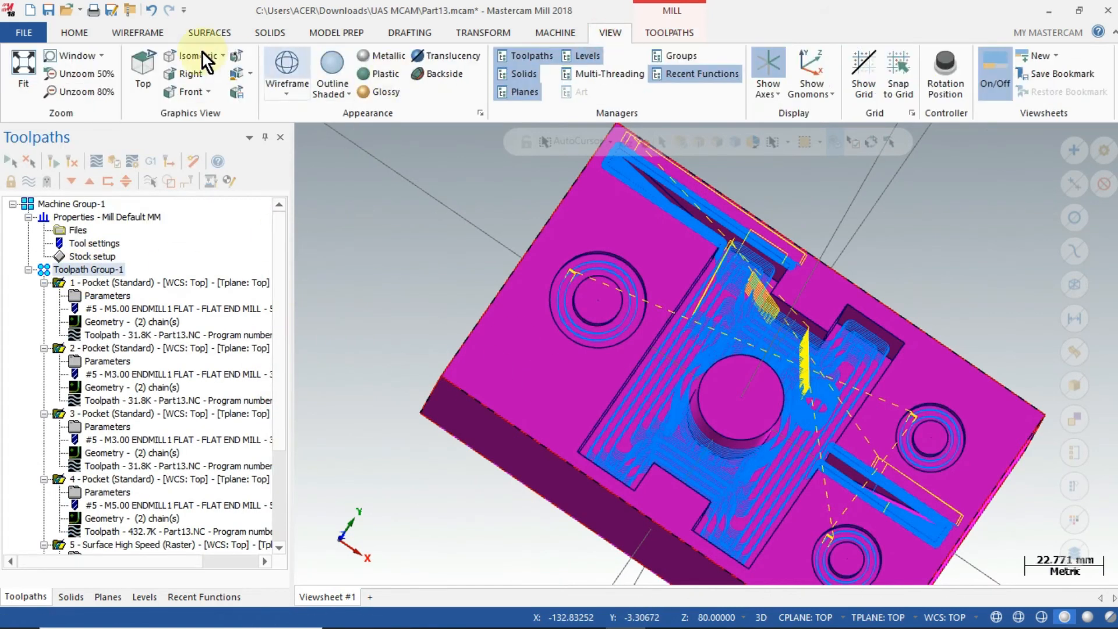
left_click(194, 56)
scroll(847, 362, "down", 3)
scroll(847, 362, "down", 1)
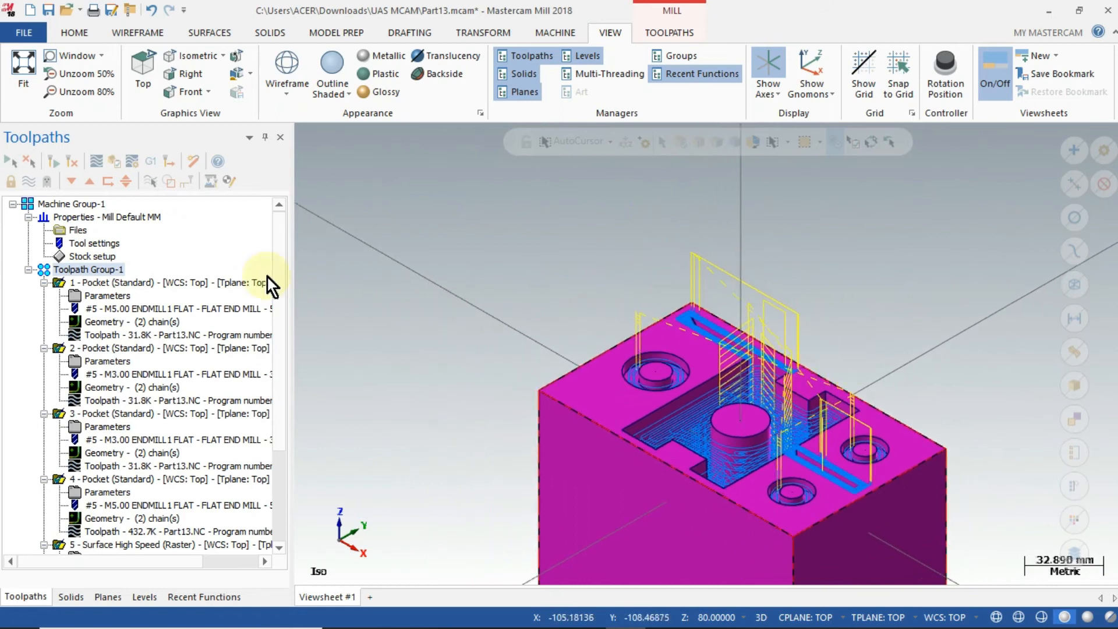
left_click(110, 162)
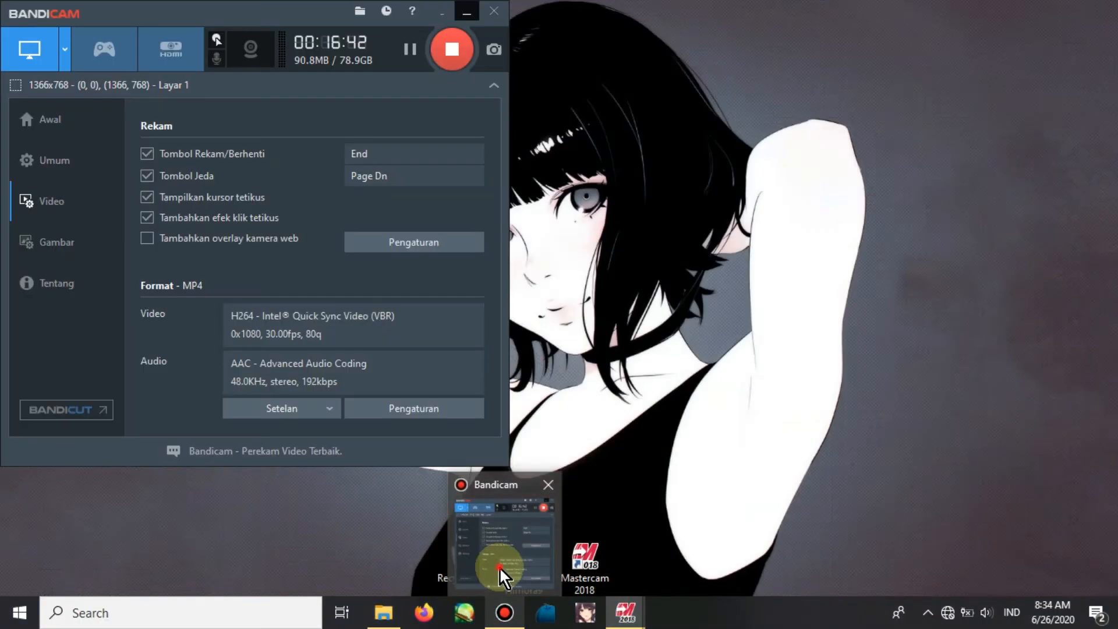
left_click(498, 567)
left_click(458, 44)
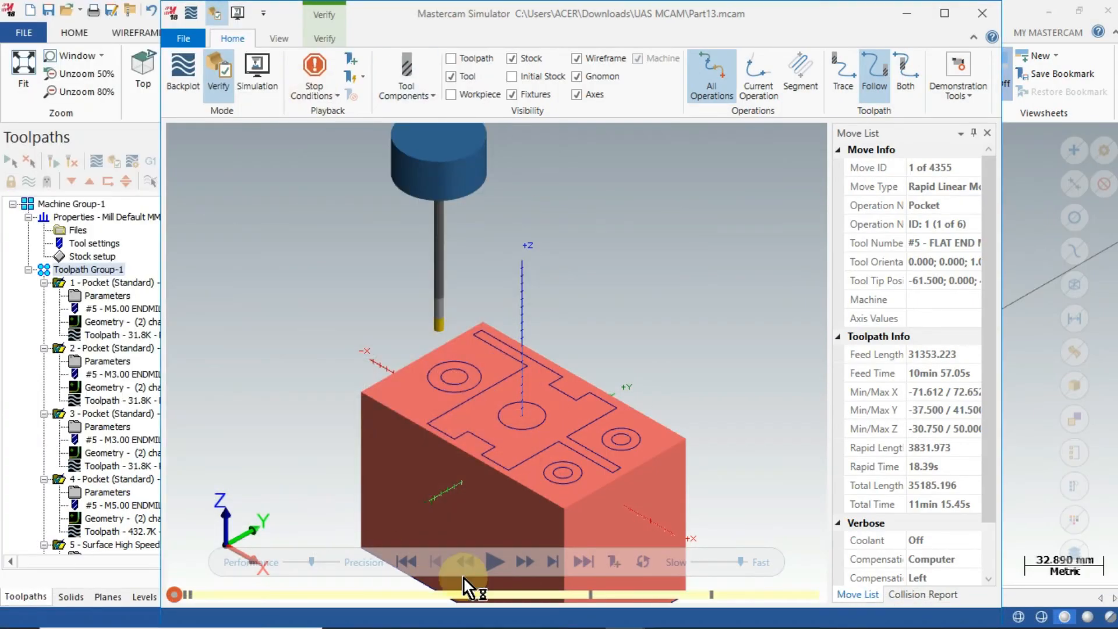
left_click(495, 563)
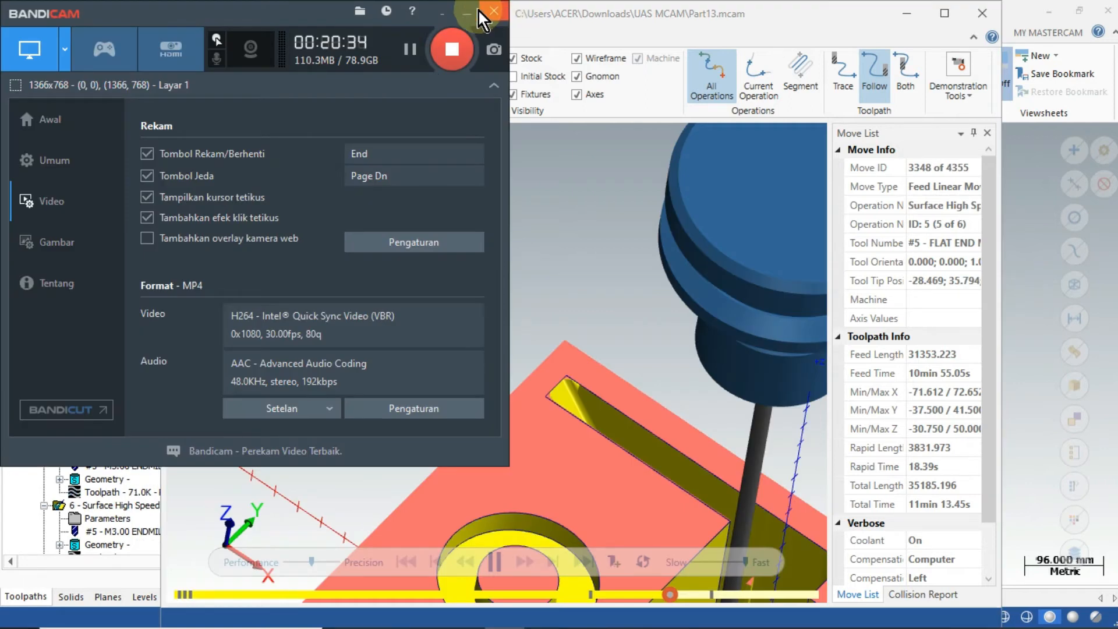
left_click(477, 10)
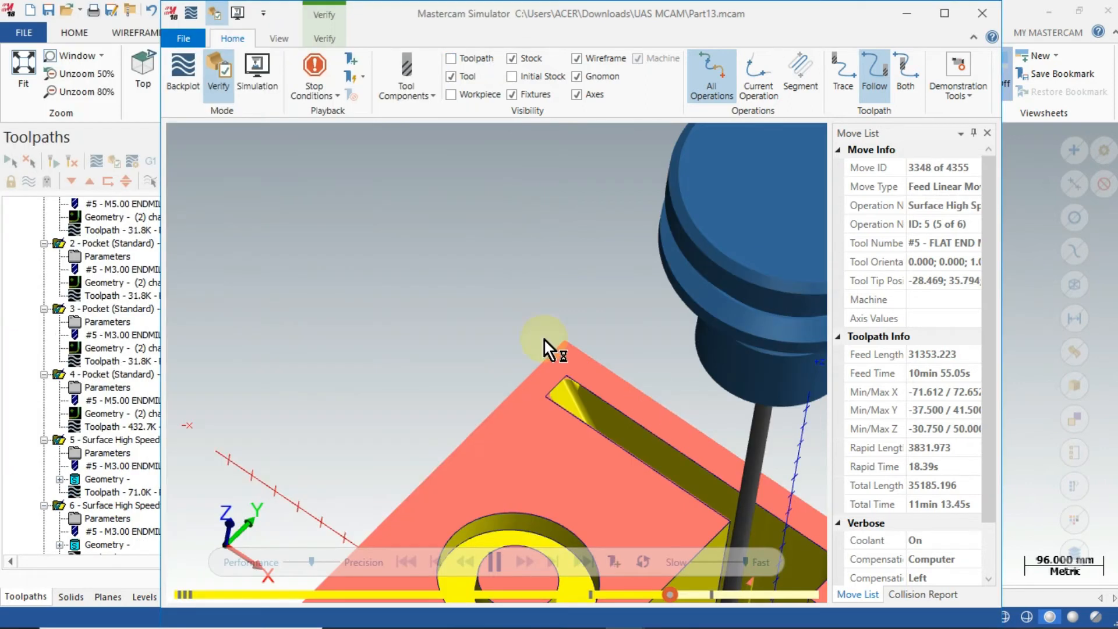
left_click(487, 561)
mouse_move(583, 627)
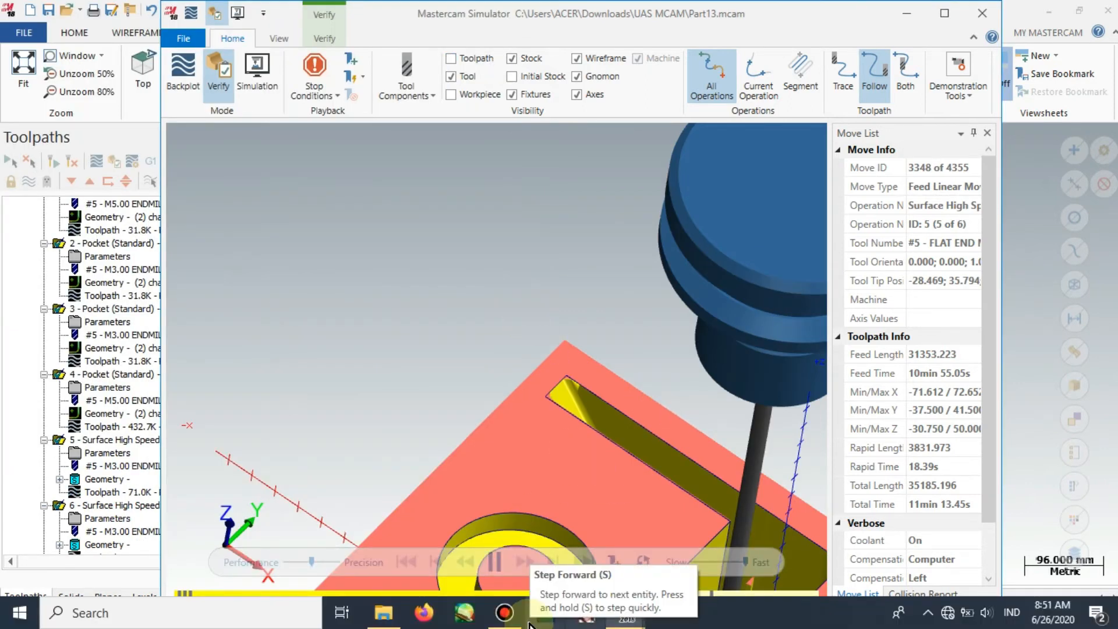
left_click(520, 612)
left_click(452, 49)
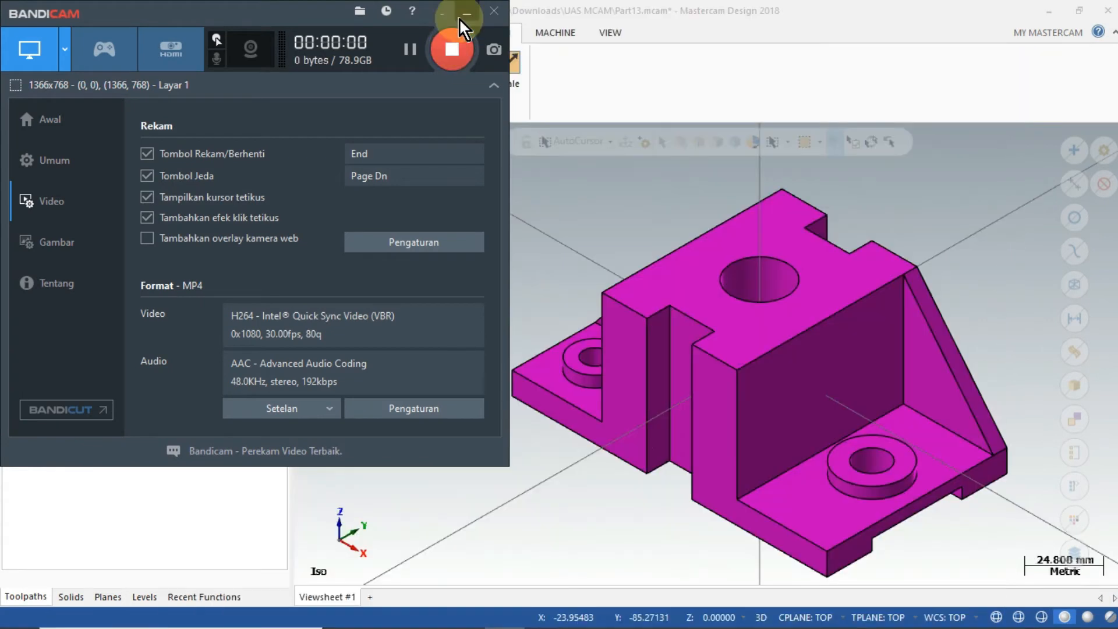
Step: Set the construction depth Z to -40 for the base geometry
left_click(634, 431)
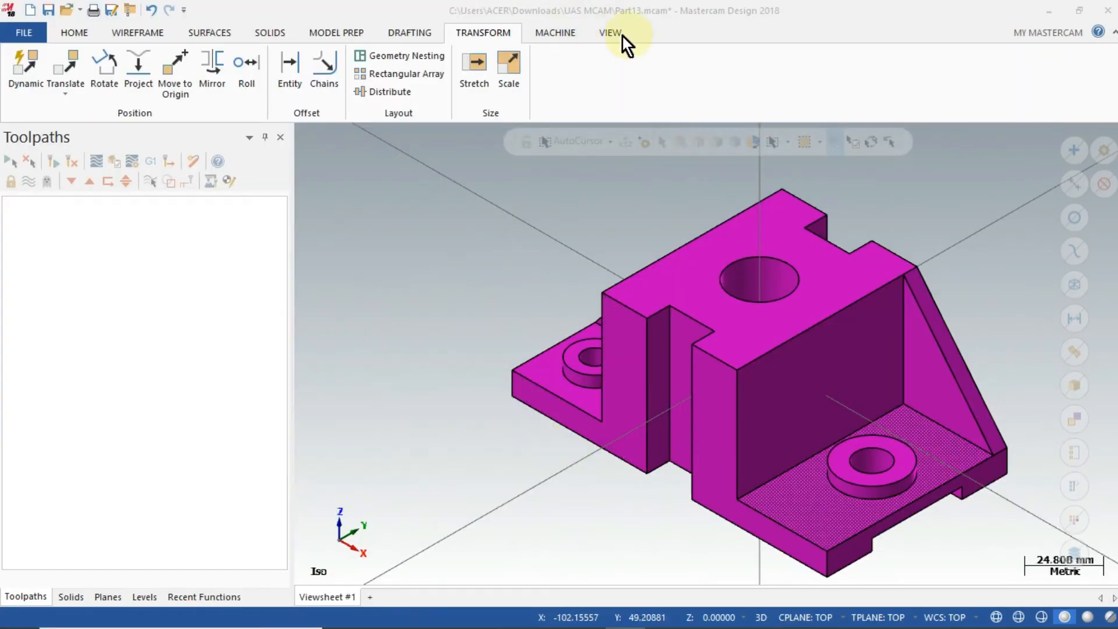
left_click(605, 36)
left_click(491, 32)
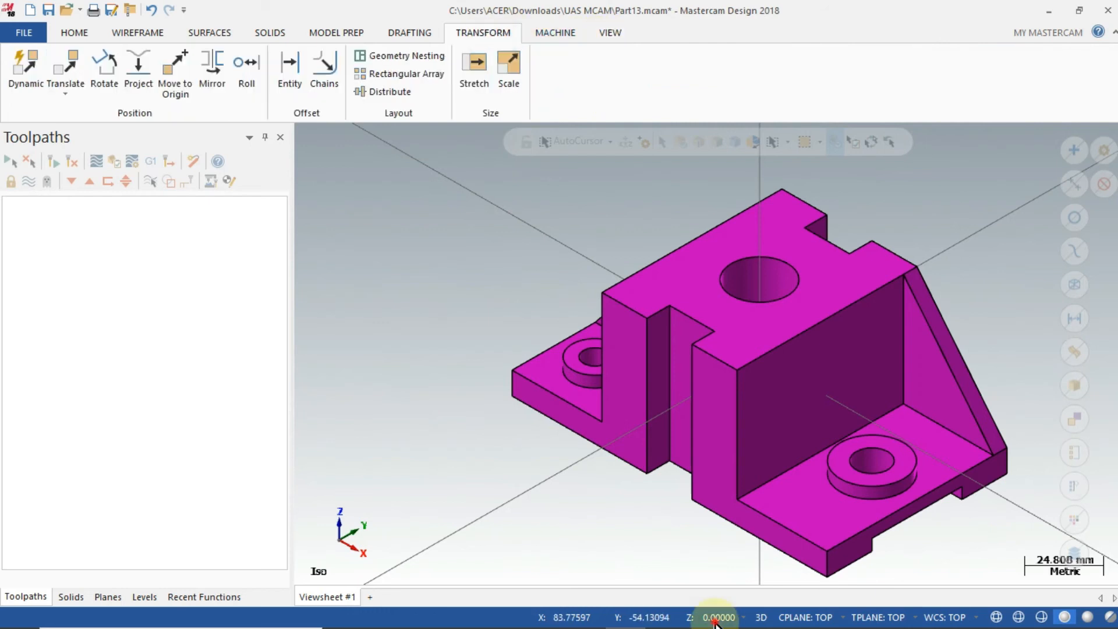
left_click(715, 620)
type("-40")
key("Return")
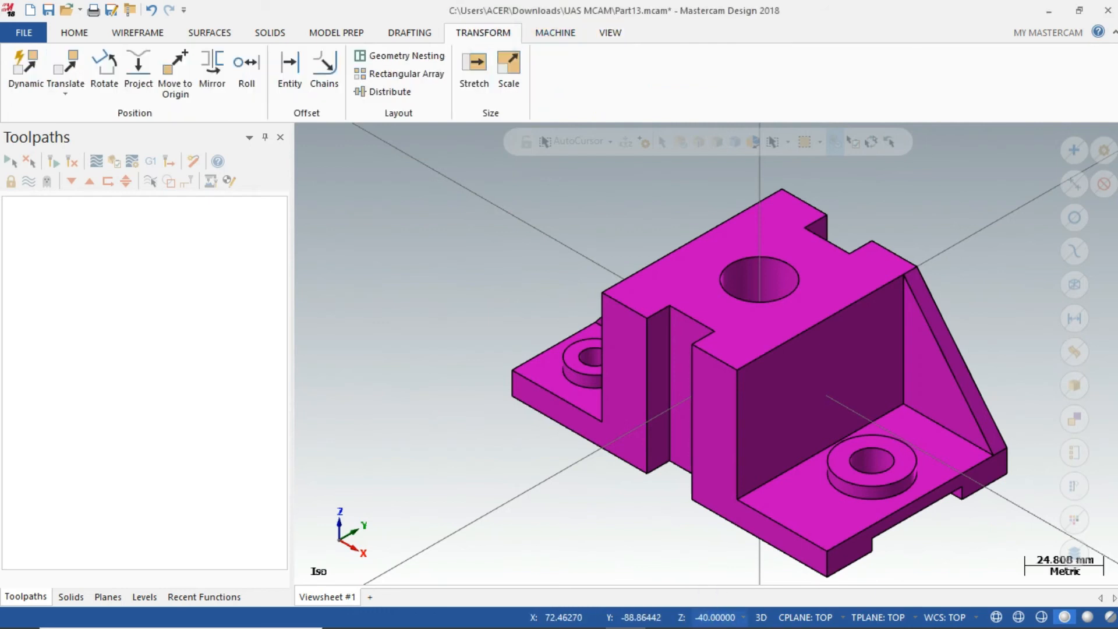
Step: In the top view, draw a rectangle with a surface around the whole part, about 148 by 87 mm
left_click(611, 33)
left_click(137, 53)
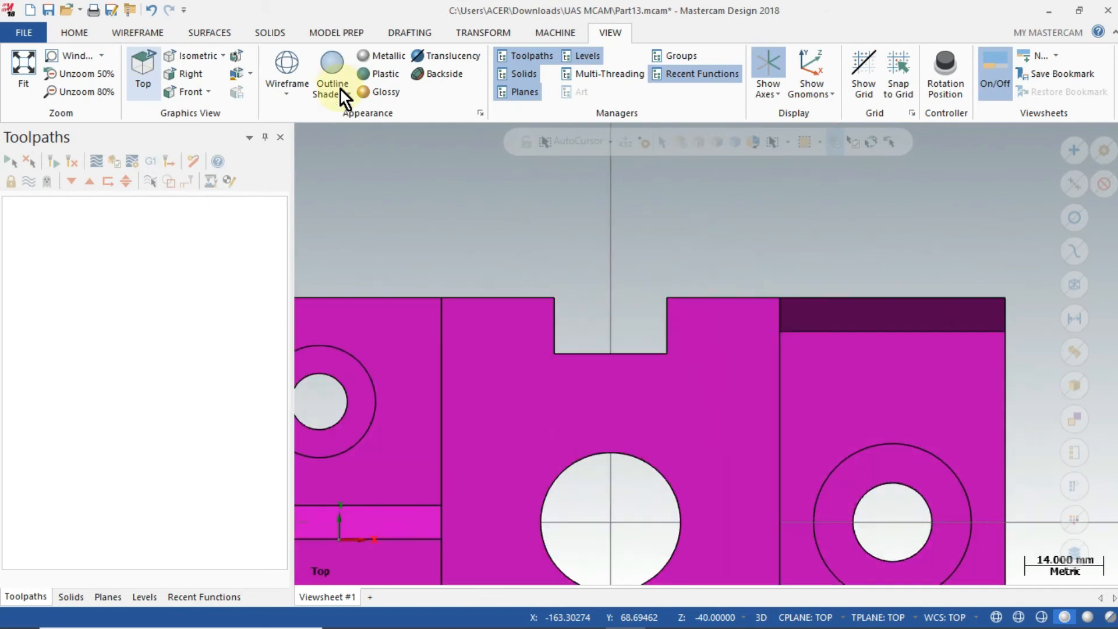
scroll(798, 324, "down", 2)
middle_click_drag(601, 354, 678, 247)
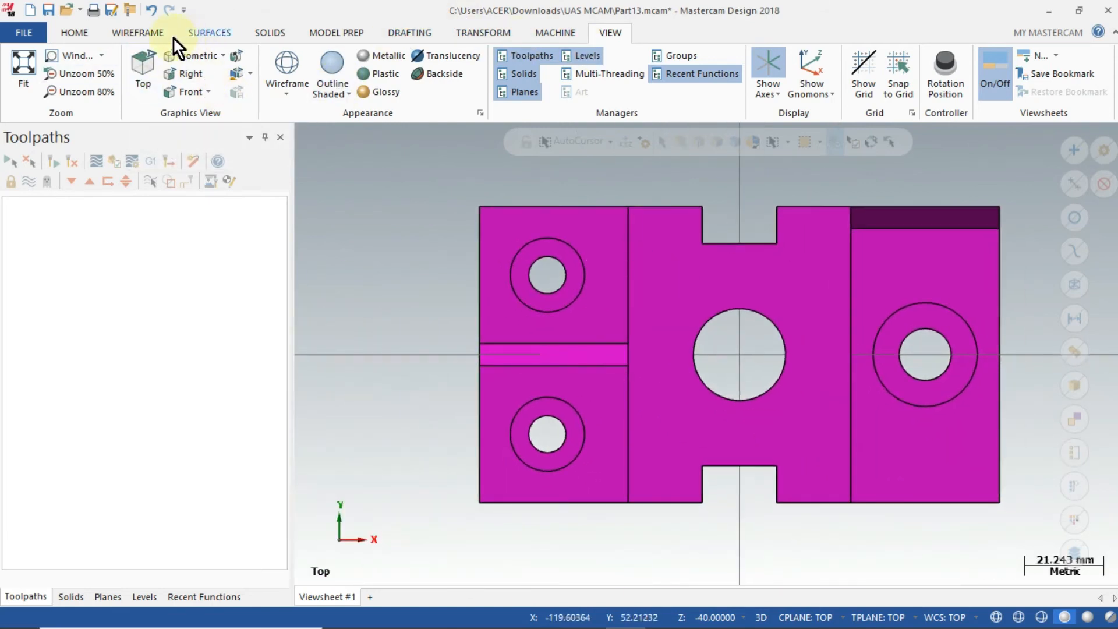
left_click(140, 33)
left_click(491, 65)
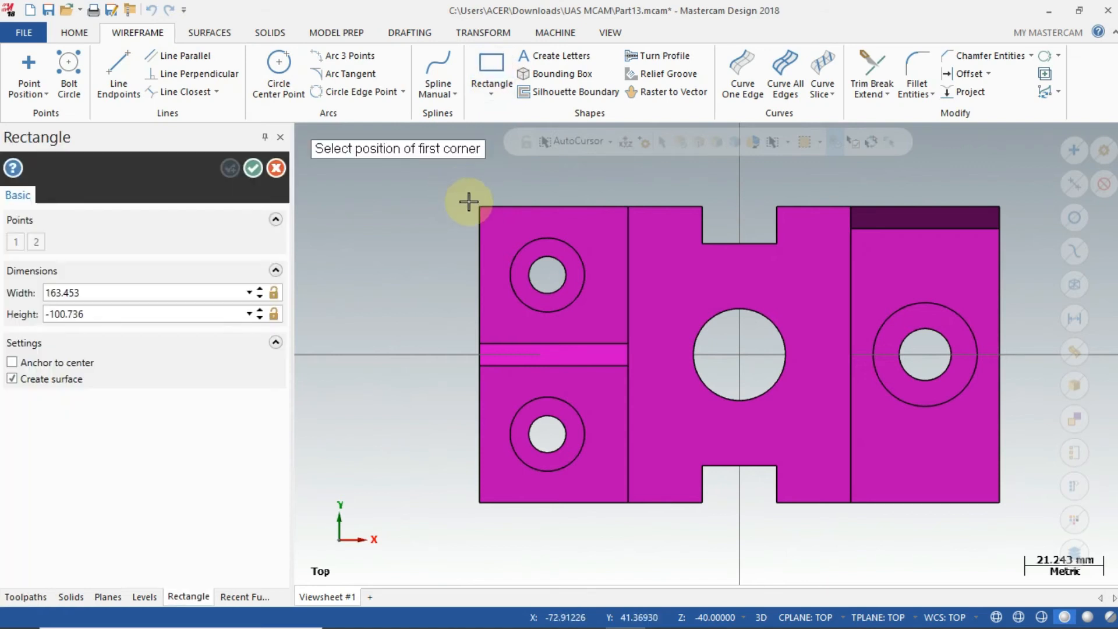
left_click(465, 194)
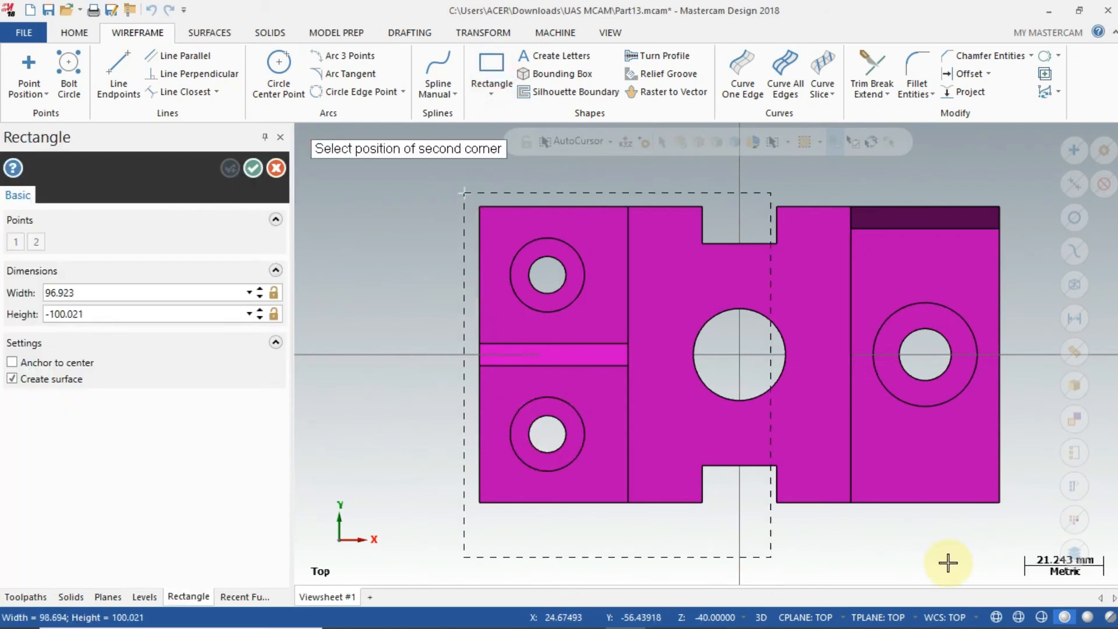
left_click(1014, 515)
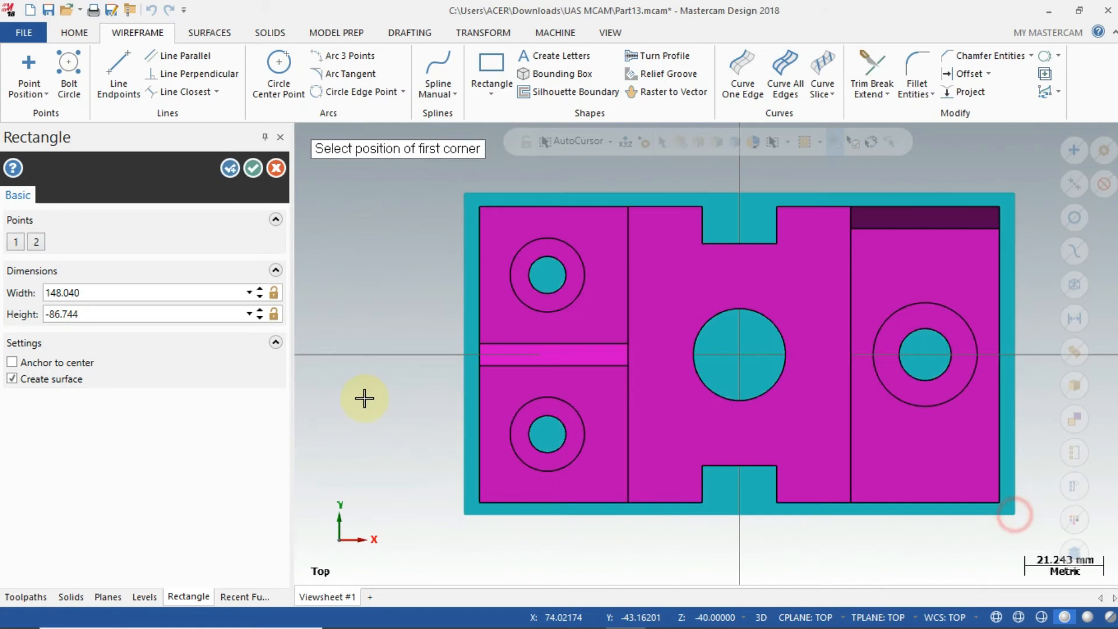
Step: Set the rectangle's width to 150 mm and its height to 90 mm, and accept it
left_click(161, 299)
type("150")
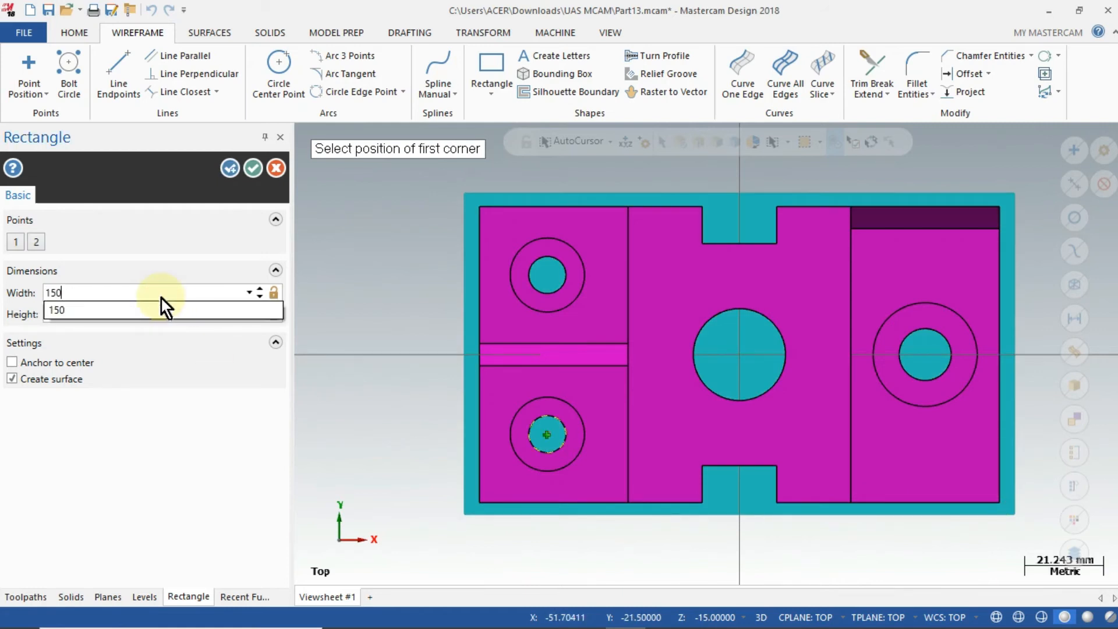
key("Tab")
type("090")
key("Tab")
left_click(256, 174)
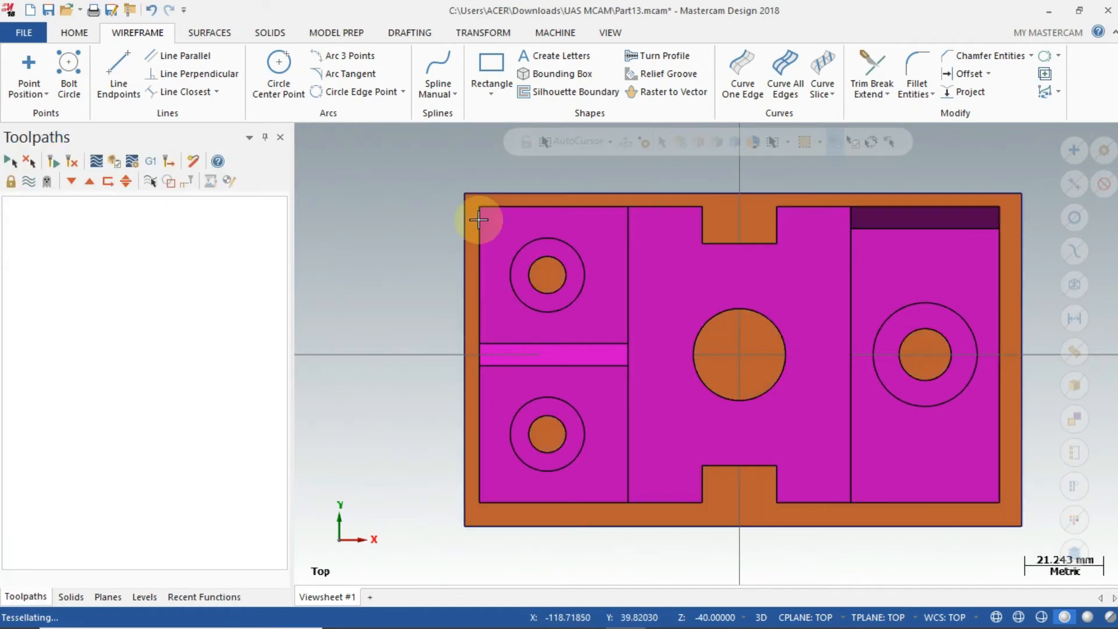
Step: Extrude the rectangle chain upward as a new solid body ending just below the top face of the part's base plate
left_click(611, 32)
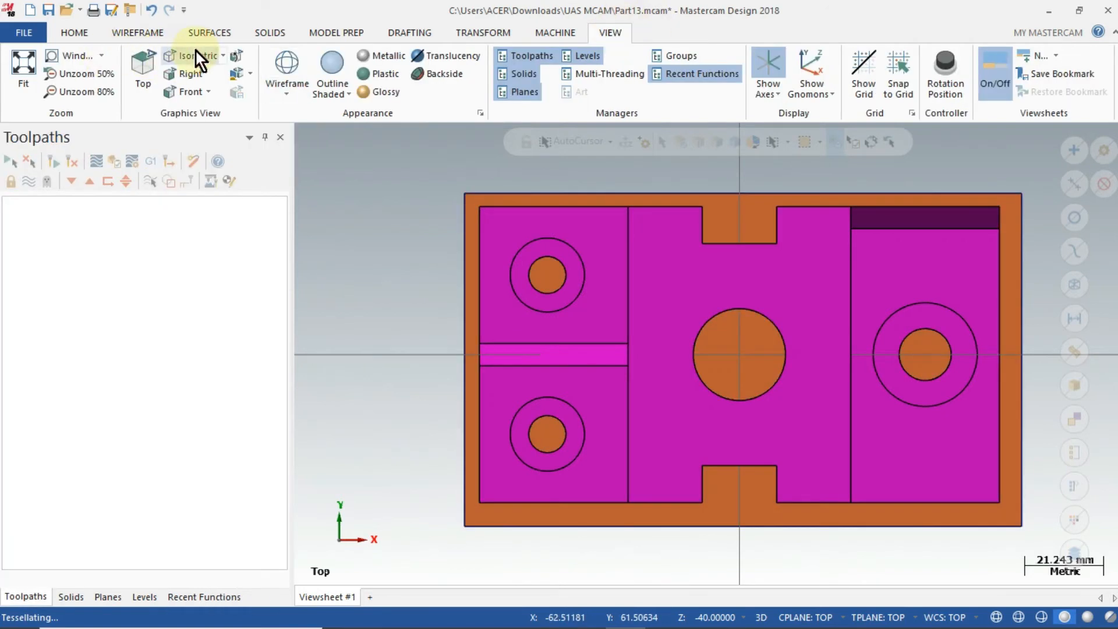
left_click(195, 55)
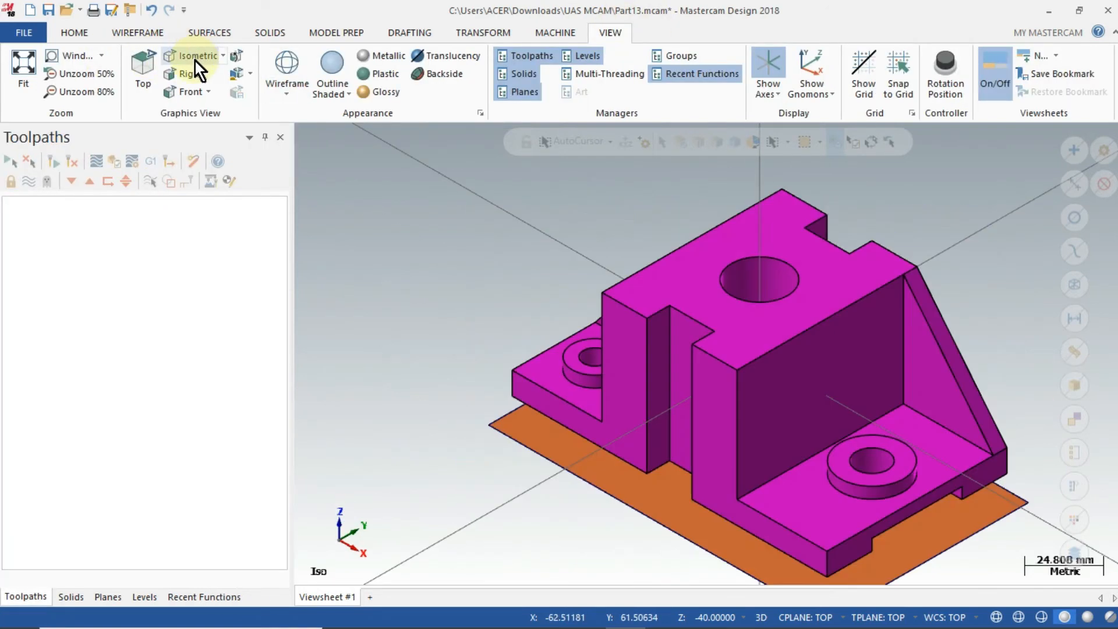
left_click(555, 33)
left_click(483, 33)
left_click(210, 32)
left_click(270, 32)
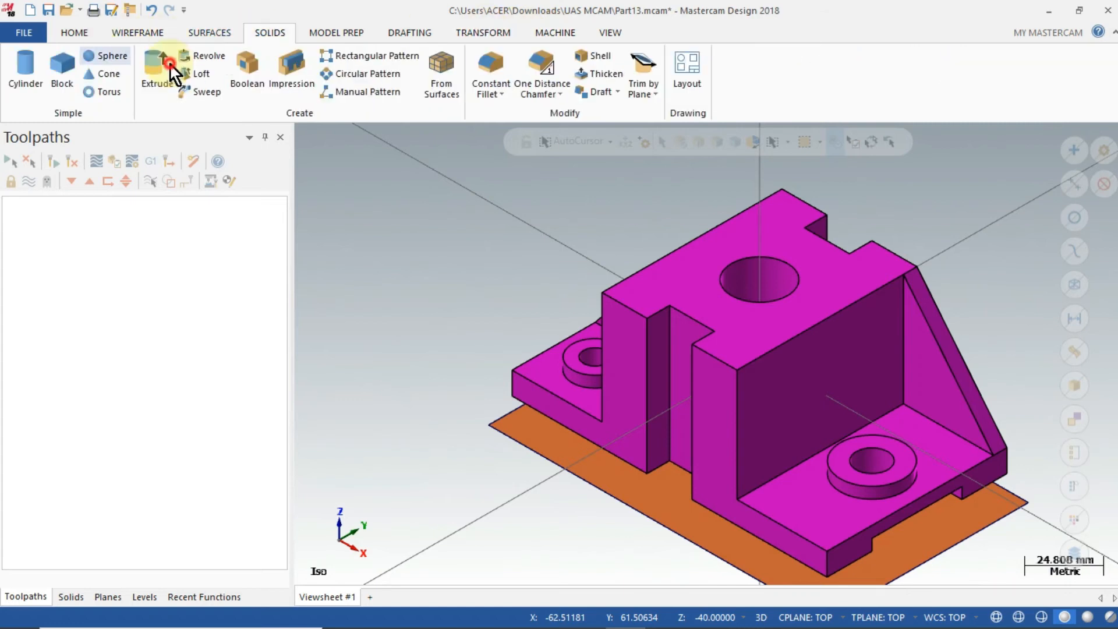
left_click(504, 431)
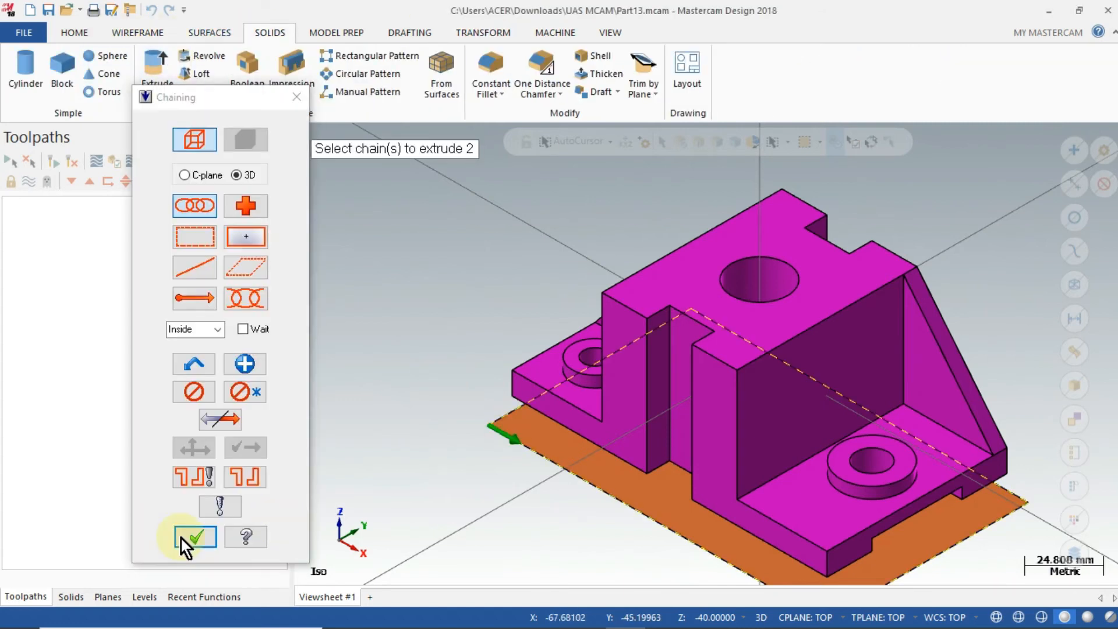
left_click(182, 535)
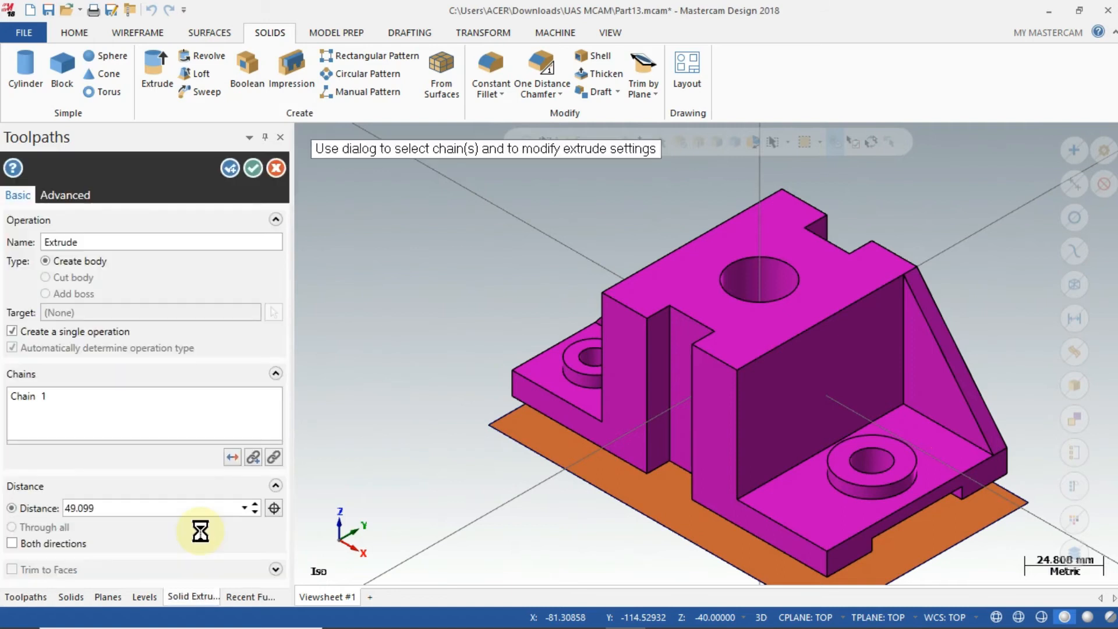
left_click(187, 504)
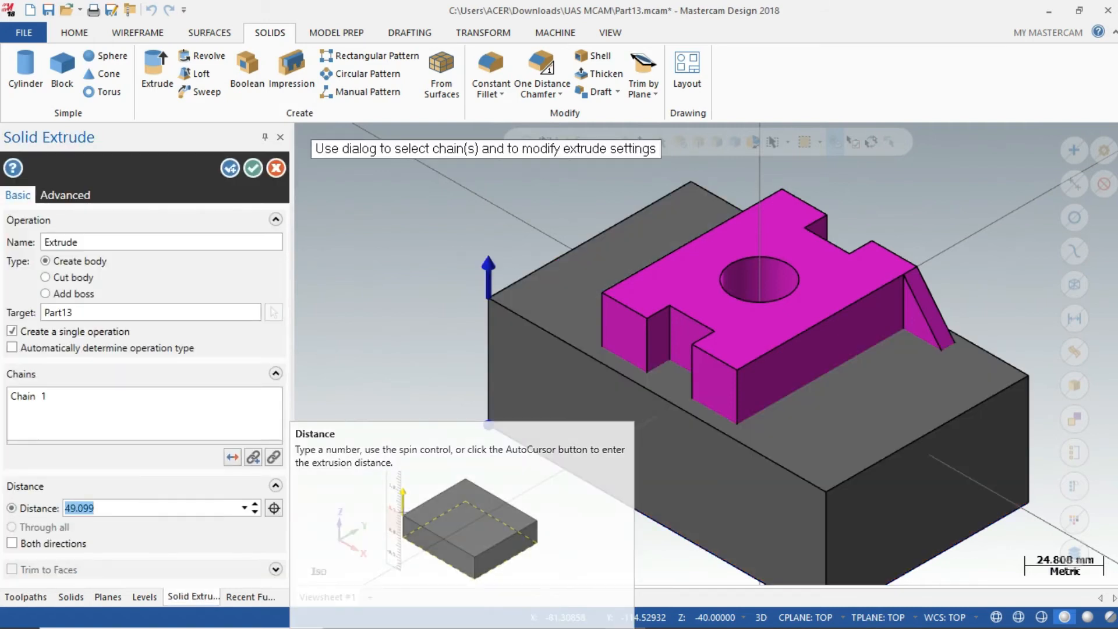
type("q1")
type("1")
left_click(178, 522)
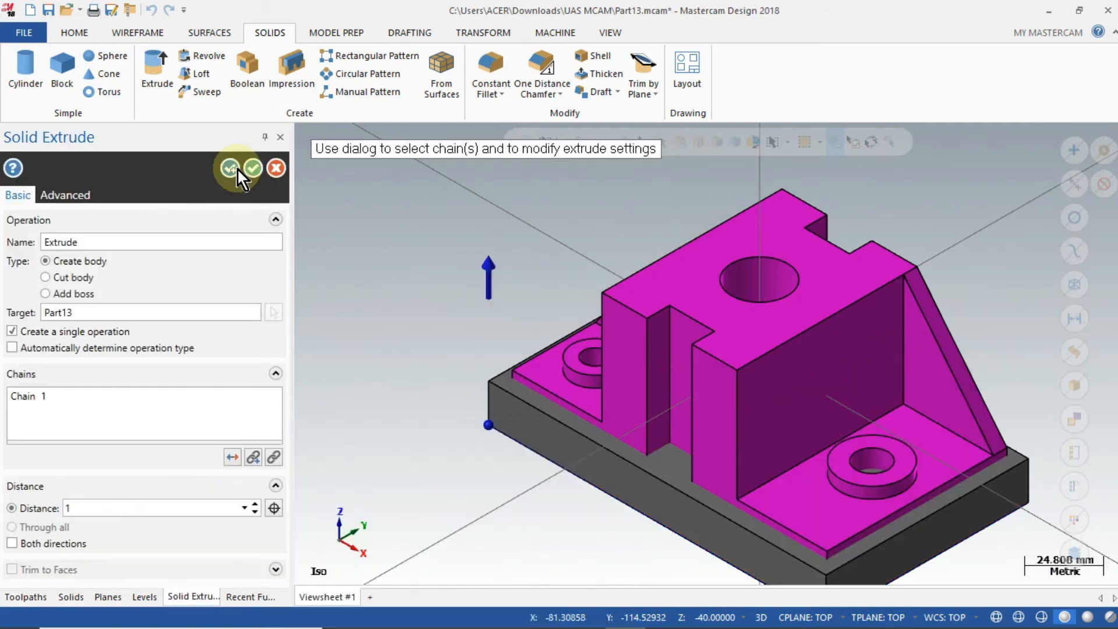
Step: Subtract Part13 from the extruded block with a Boolean Remove, using the block as the target body
left_click(248, 65)
left_click(585, 442)
left_click(593, 437)
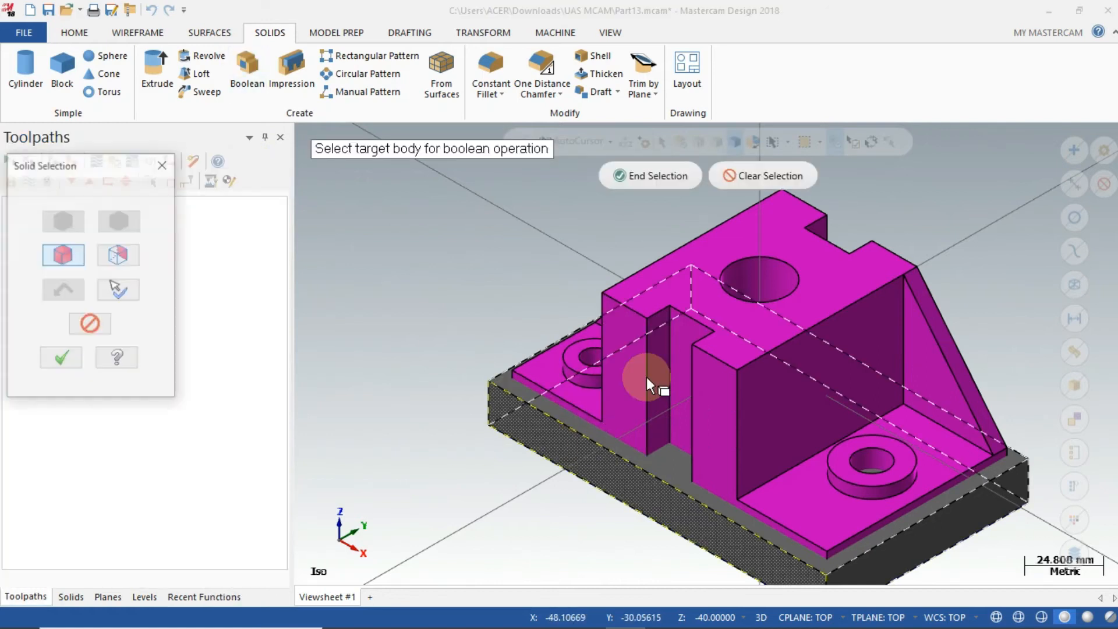
left_click(707, 394)
left_click(53, 361)
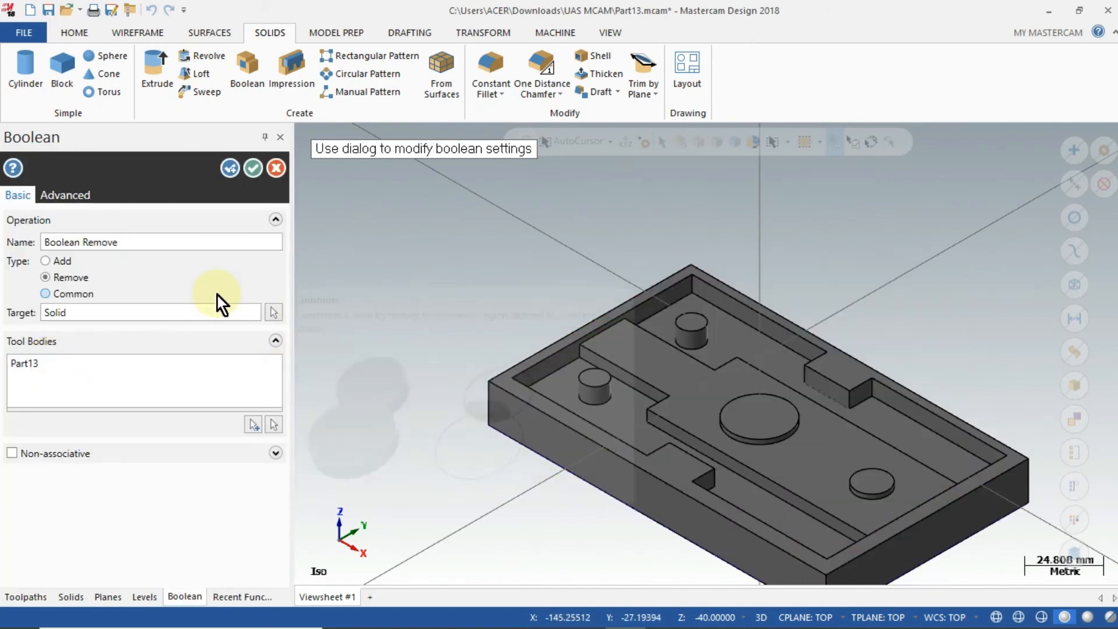
left_click(253, 168)
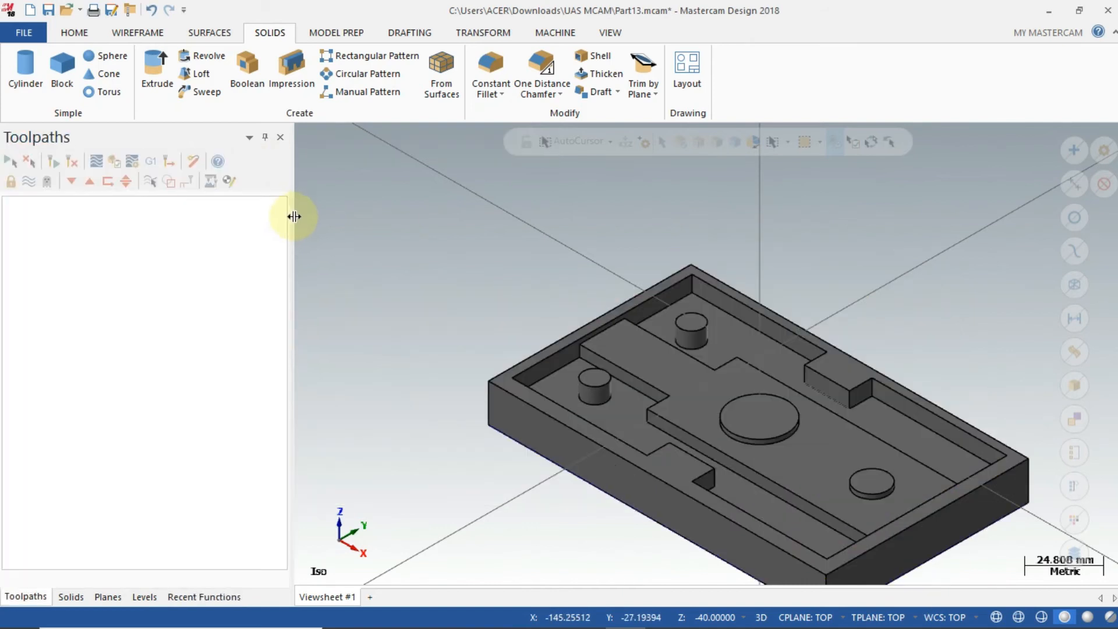
Step: Start Curve All Edges and select the cavity's stepped floor faces, nearby walls and round boss faces
left_click(131, 34)
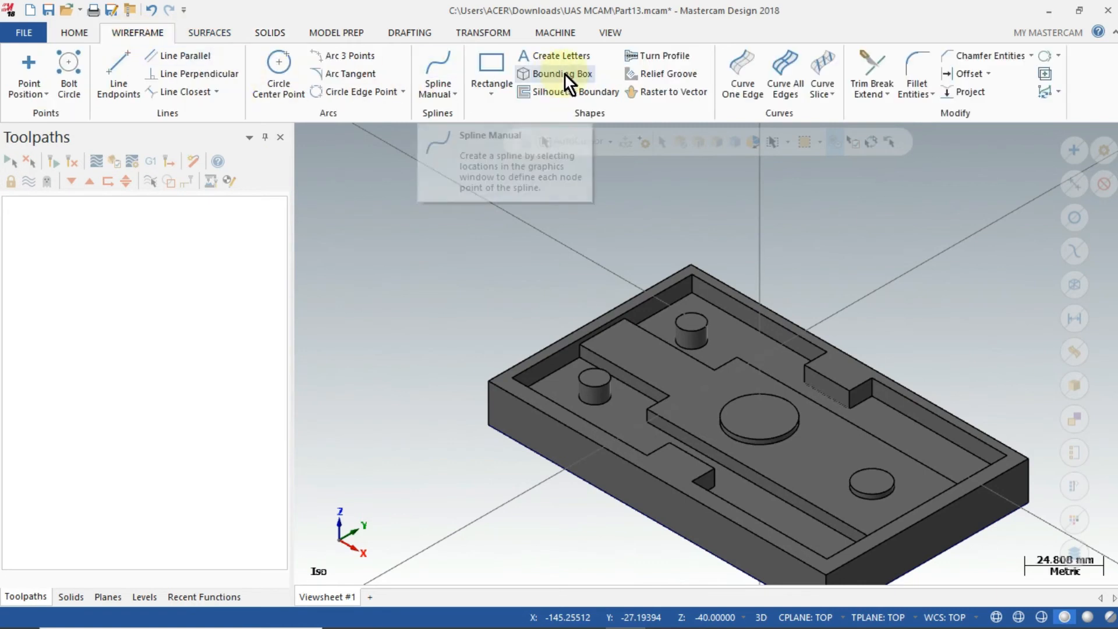
left_click(672, 326)
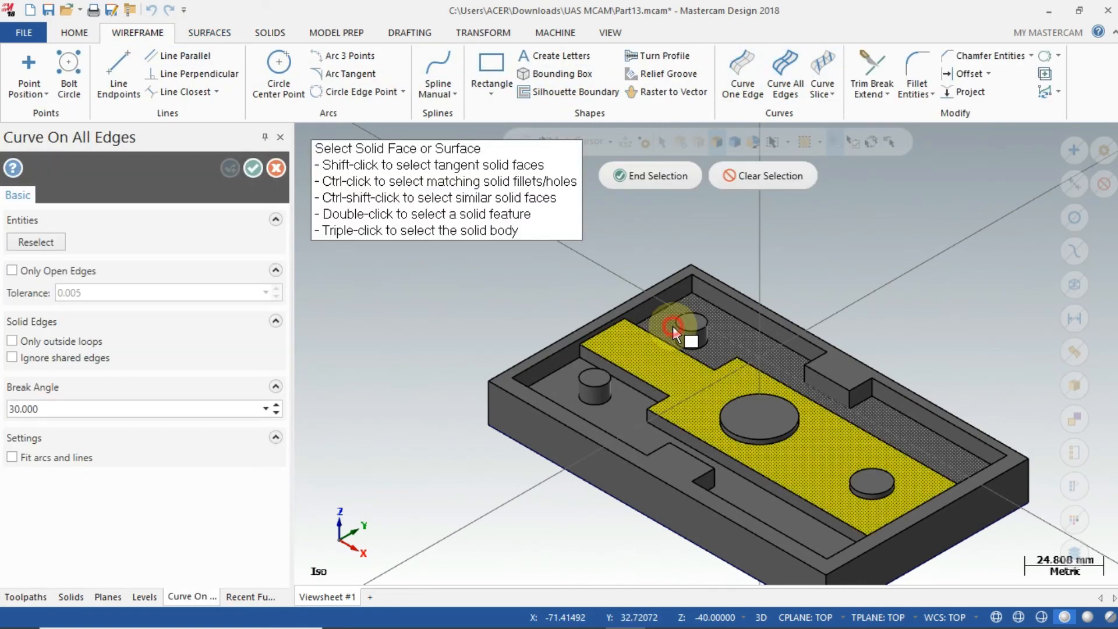
left_click(611, 403)
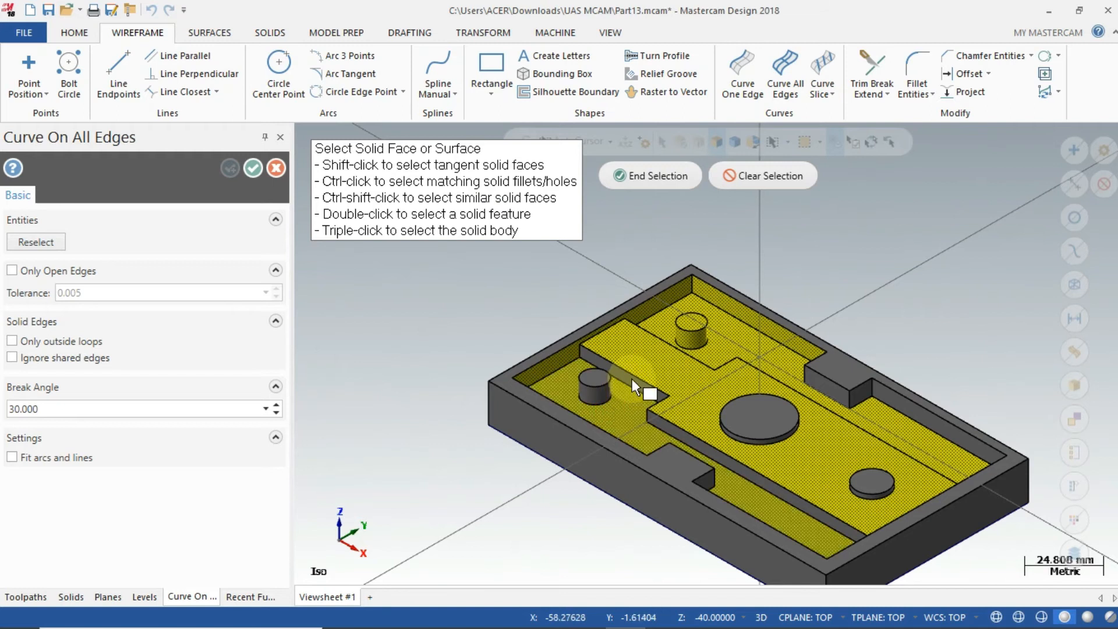
left_click(595, 388)
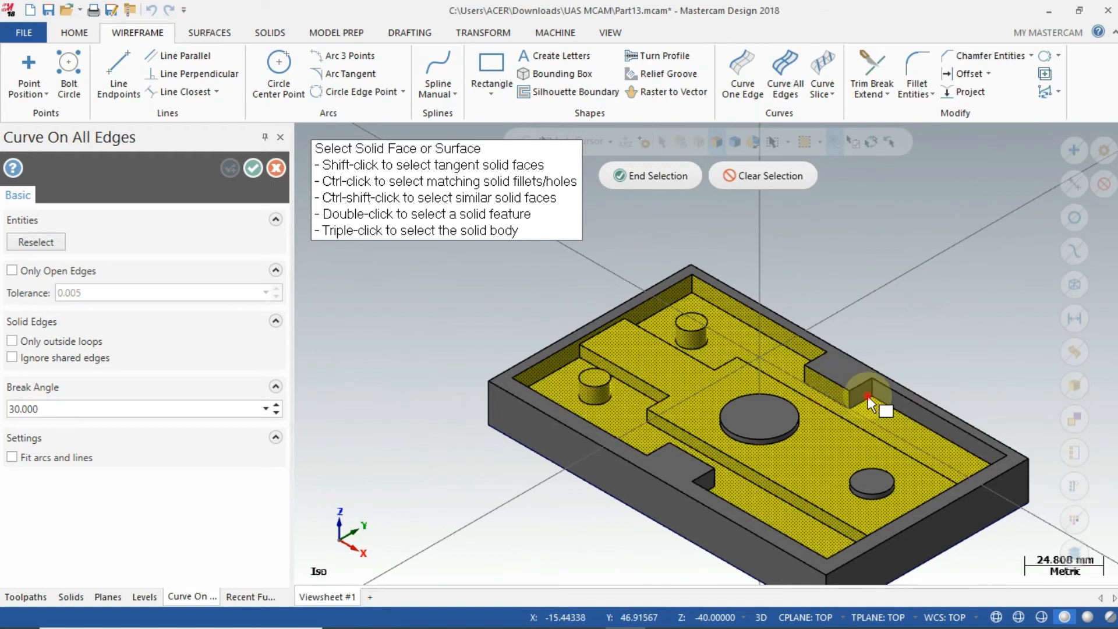
left_click(758, 421)
left_click(859, 494)
Step: Add the remaining side walls and step walls inside the cavity to the face selection
middle_click_drag(768, 242, 689, 319)
left_click(693, 319)
left_click(649, 388)
left_click(666, 472)
middle_click_drag(889, 248, 540, 471)
left_click(540, 471)
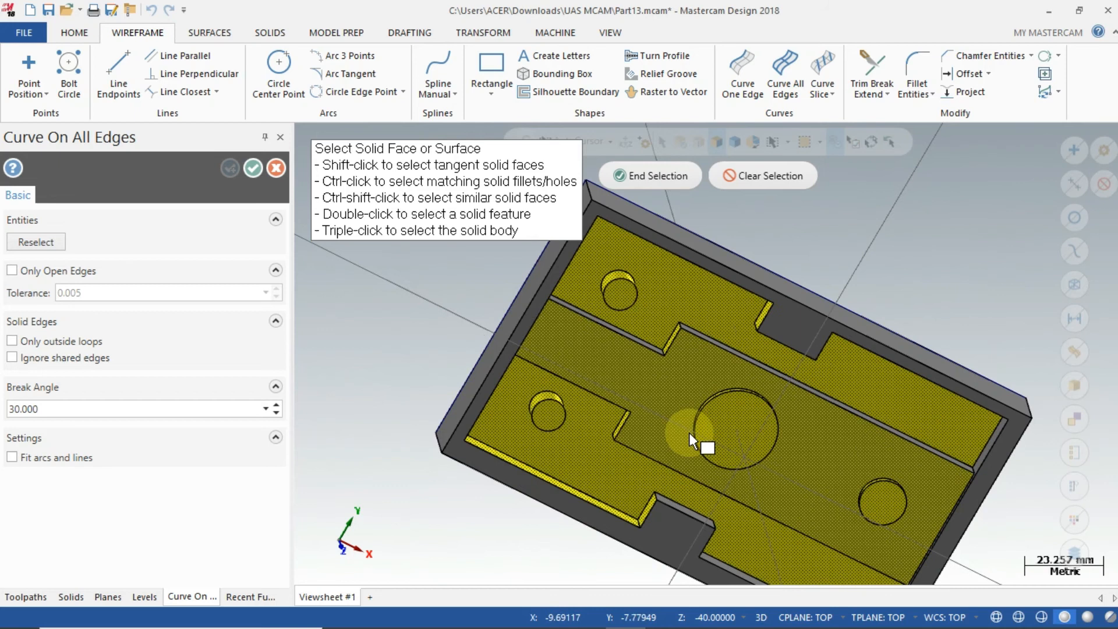
middle_click_drag(690, 432, 638, 341)
left_click(638, 342)
left_click(890, 448)
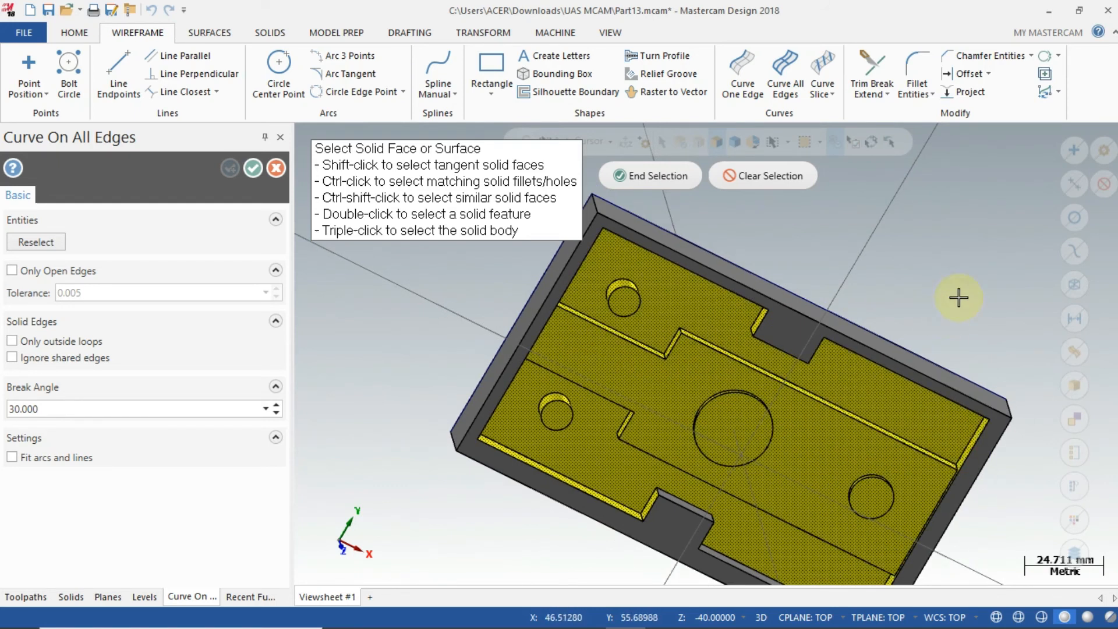
Step: Check the selected cavity faces from several sides, finish the selection and create the curves on all their edges
middle_click_drag(956, 295, 968, 387)
middle_click_drag(986, 262, 728, 481)
middle_click_drag(949, 260, 757, 195)
left_click(656, 176)
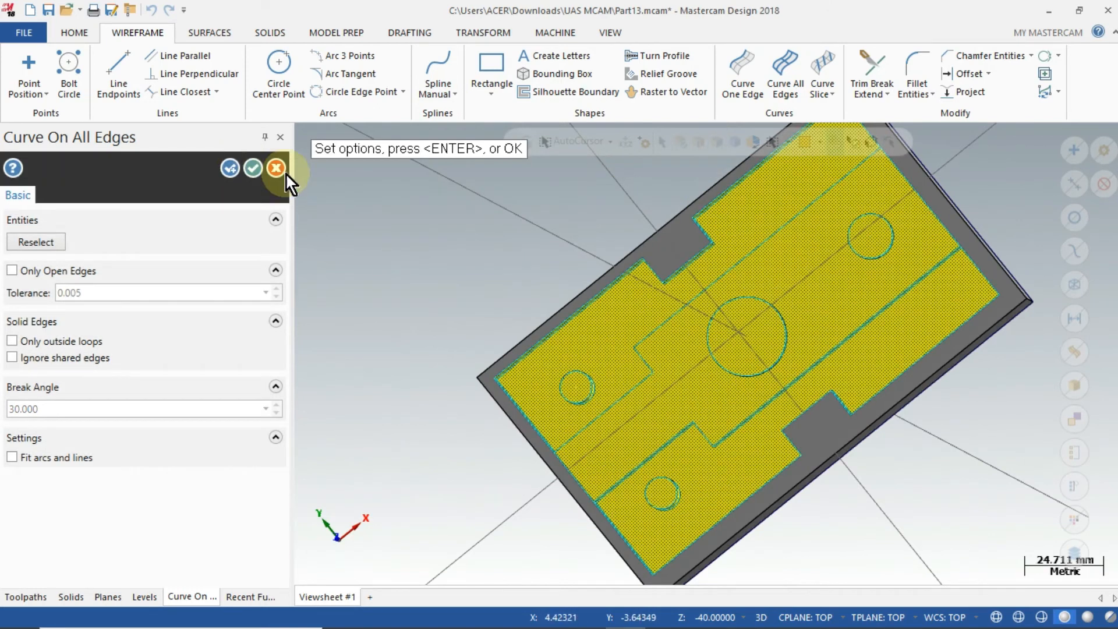
left_click(252, 168)
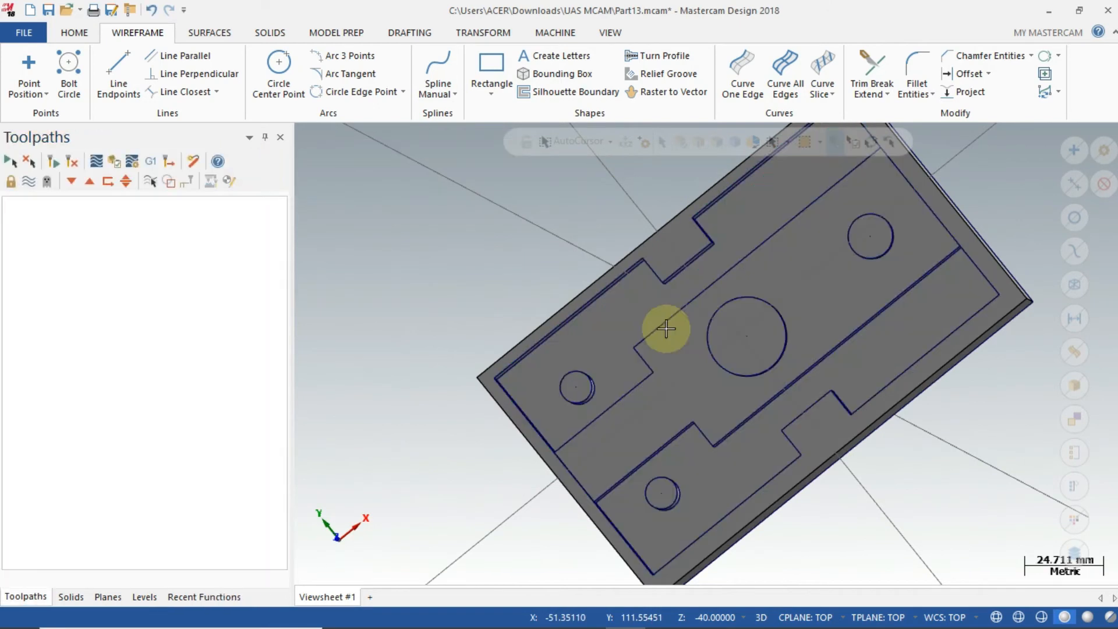
Step: Show the block in isometric view and add a machine group with the default mill
left_click(609, 34)
left_click(177, 54)
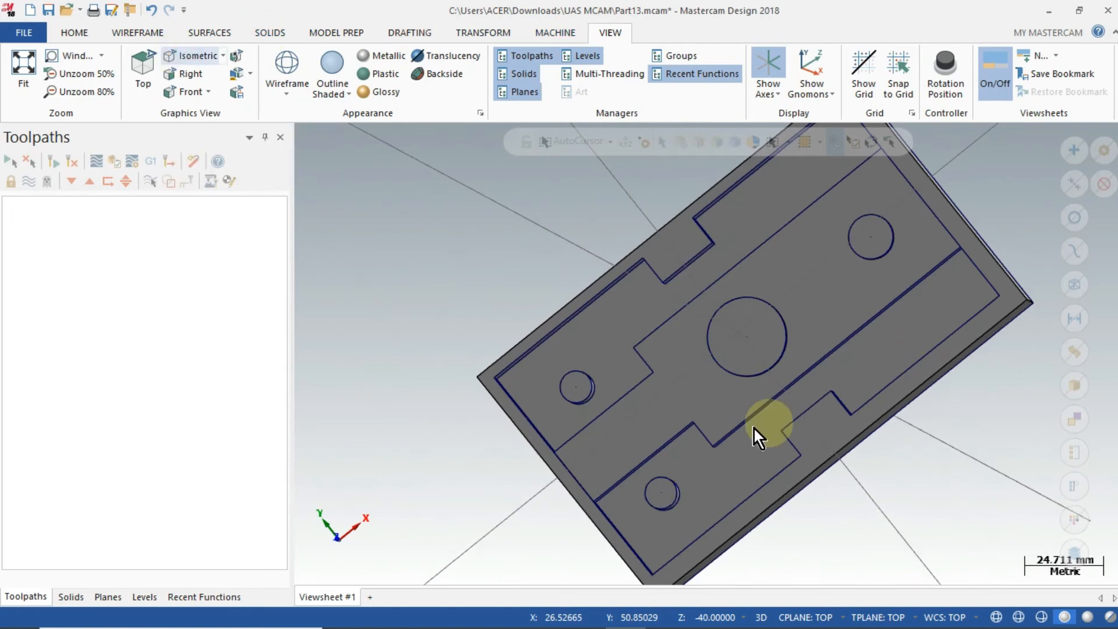
left_click(555, 33)
left_click(22, 91)
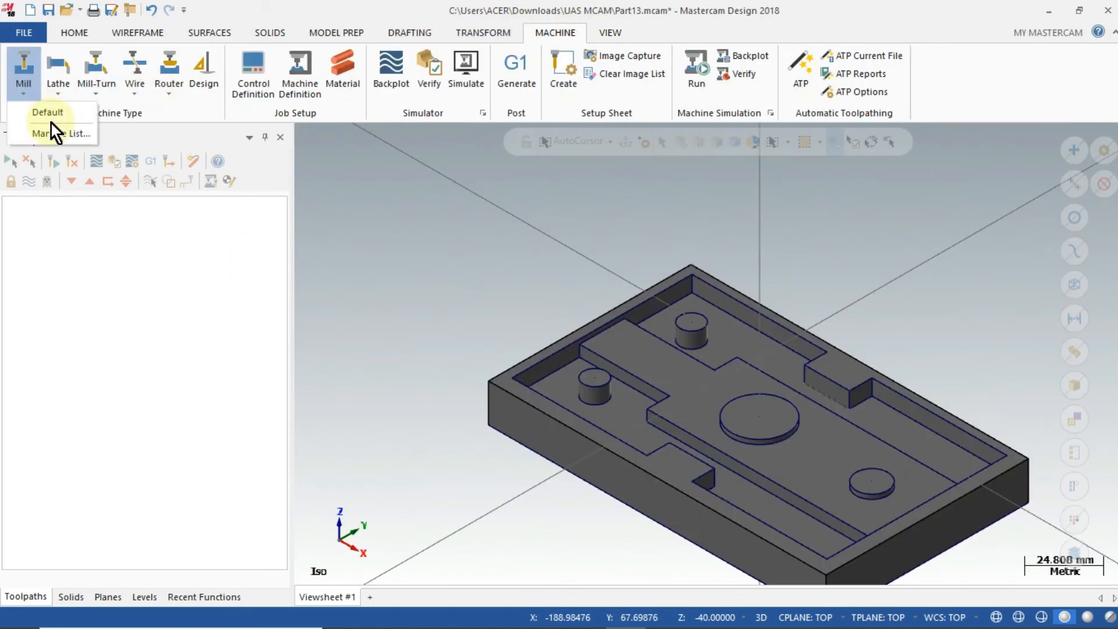
left_click(52, 112)
left_click(28, 216)
left_click(92, 257)
left_click(463, 511)
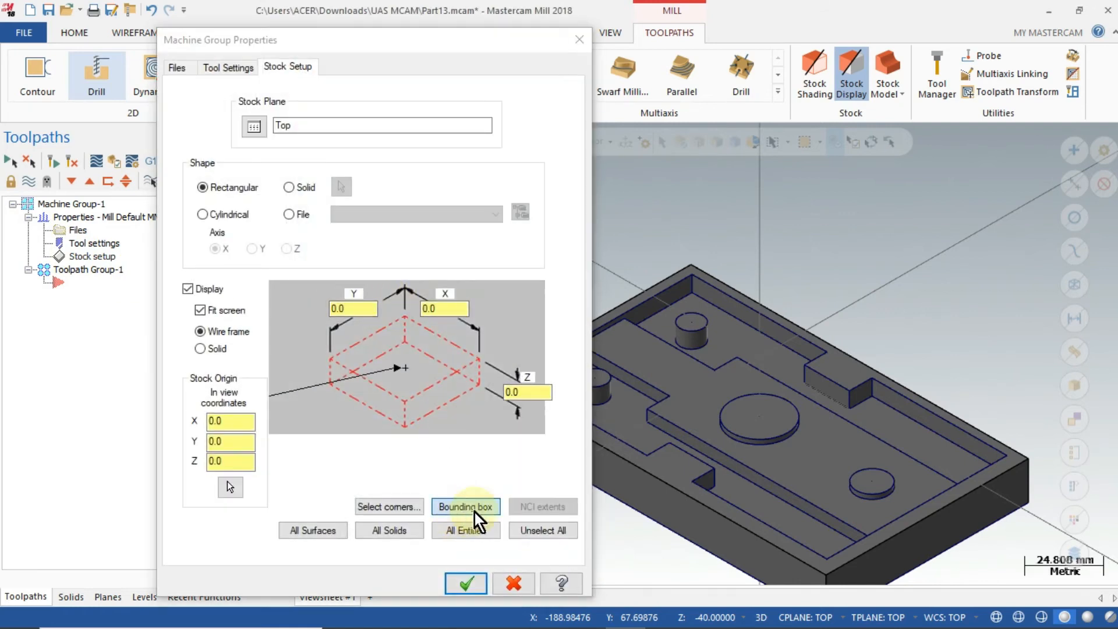
left_click(581, 423)
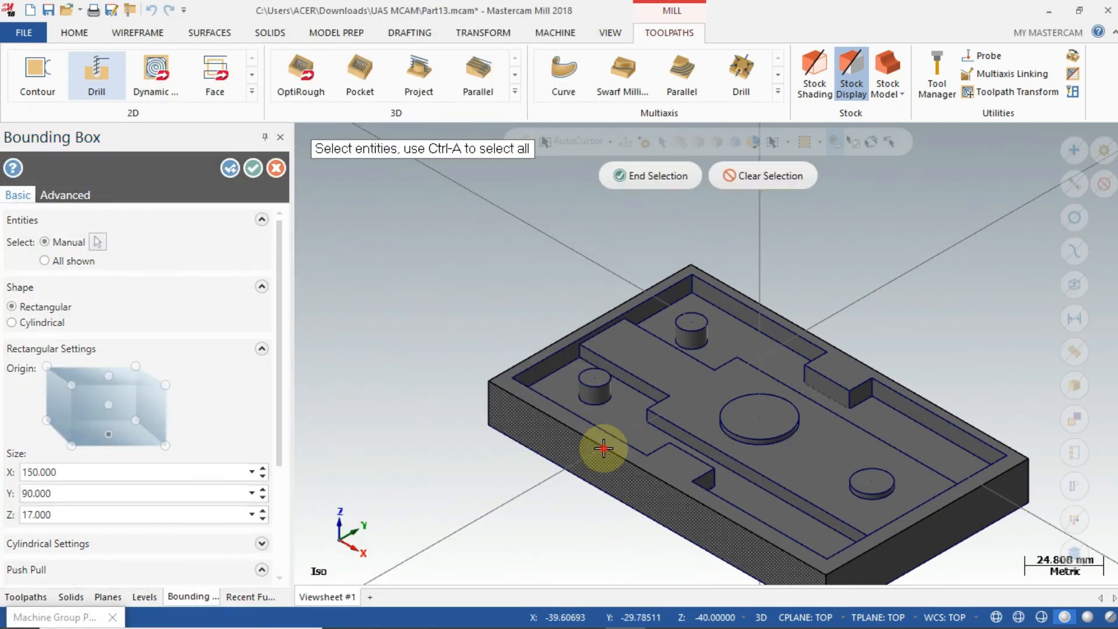
left_click(276, 169)
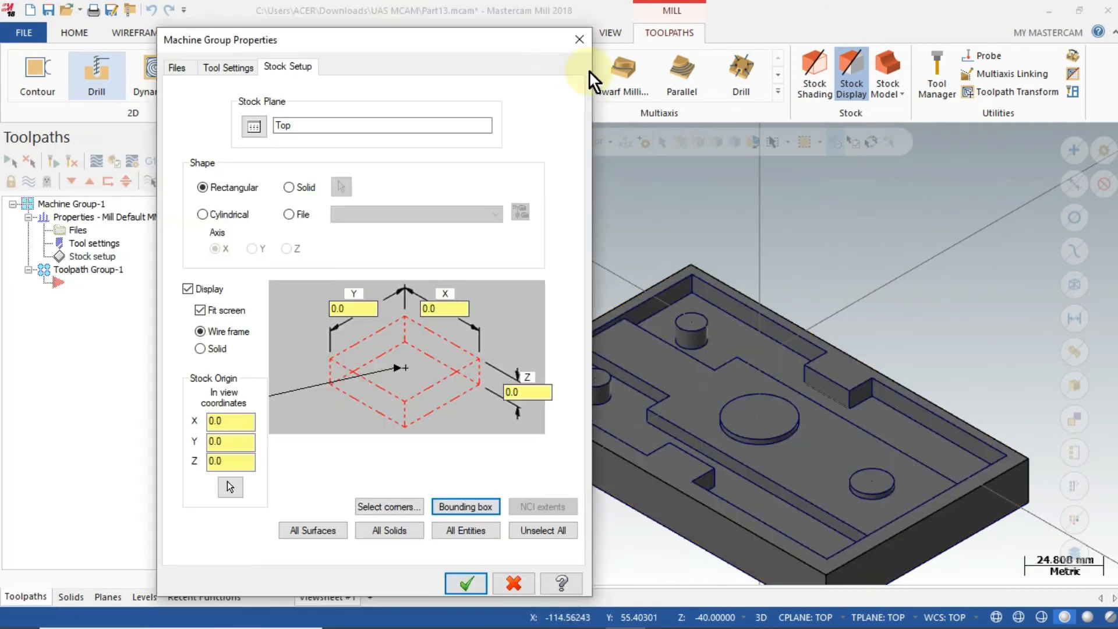
left_click(579, 39)
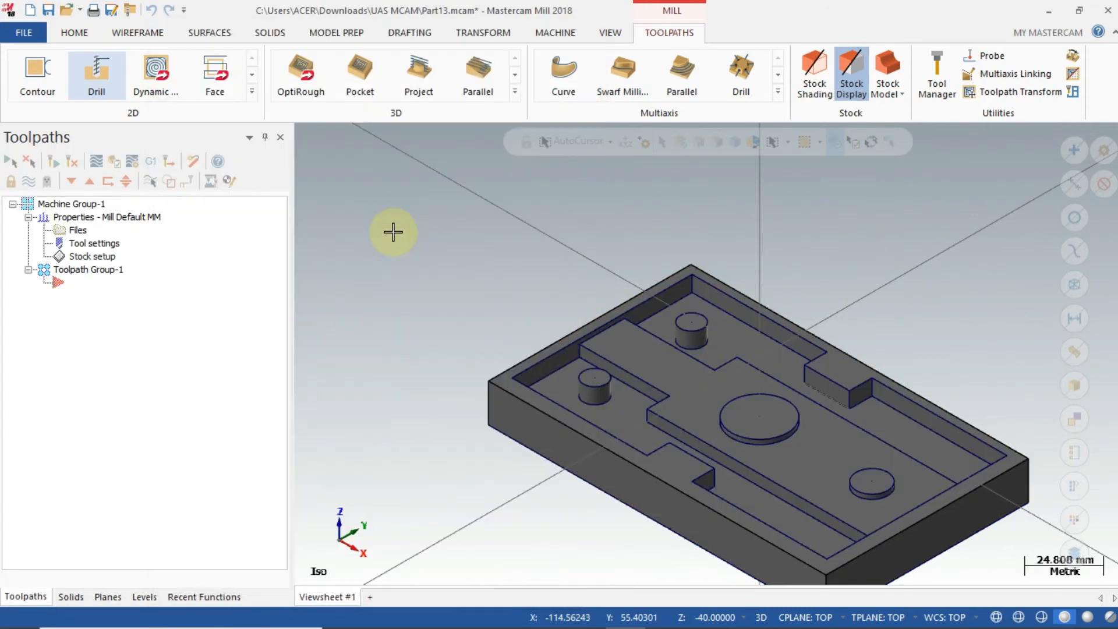
left_click(611, 33)
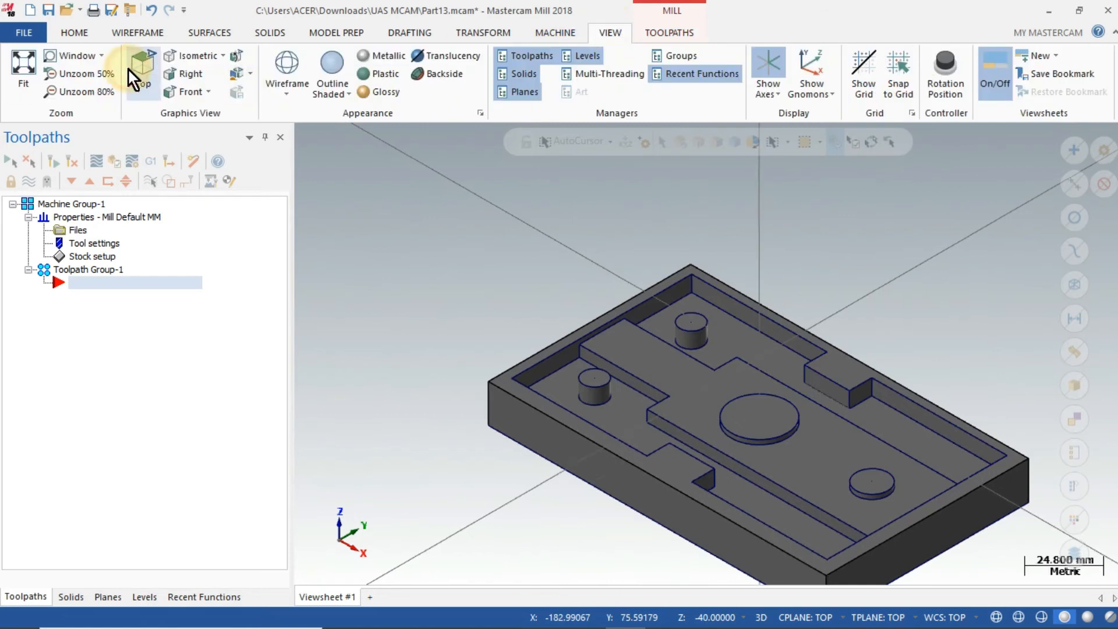
left_click(129, 68)
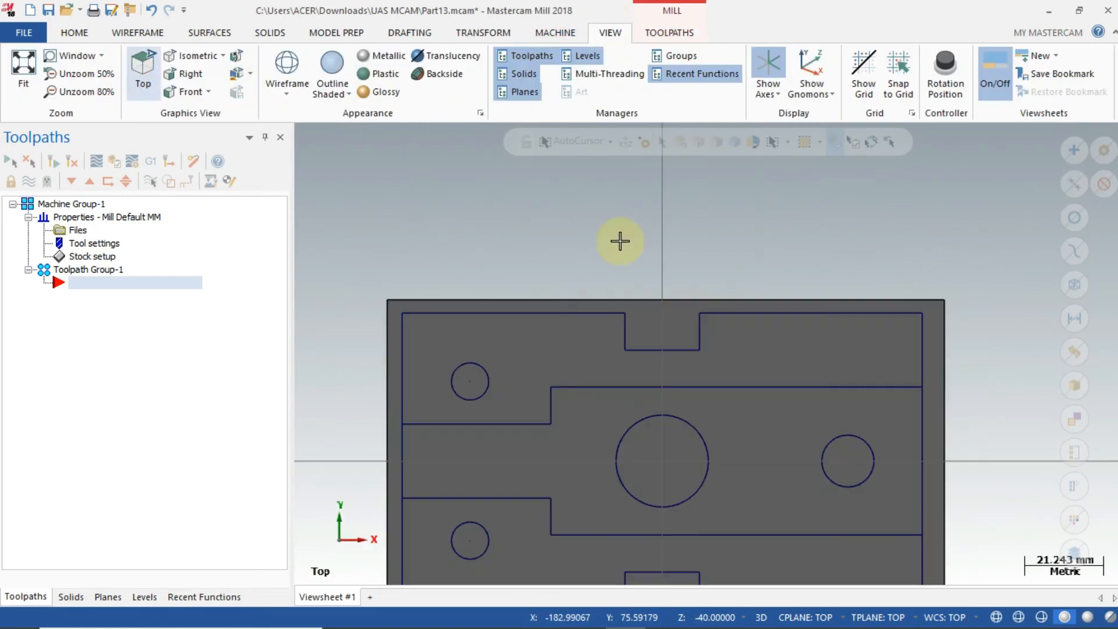
left_click(652, 37)
left_click(627, 30)
left_click(181, 57)
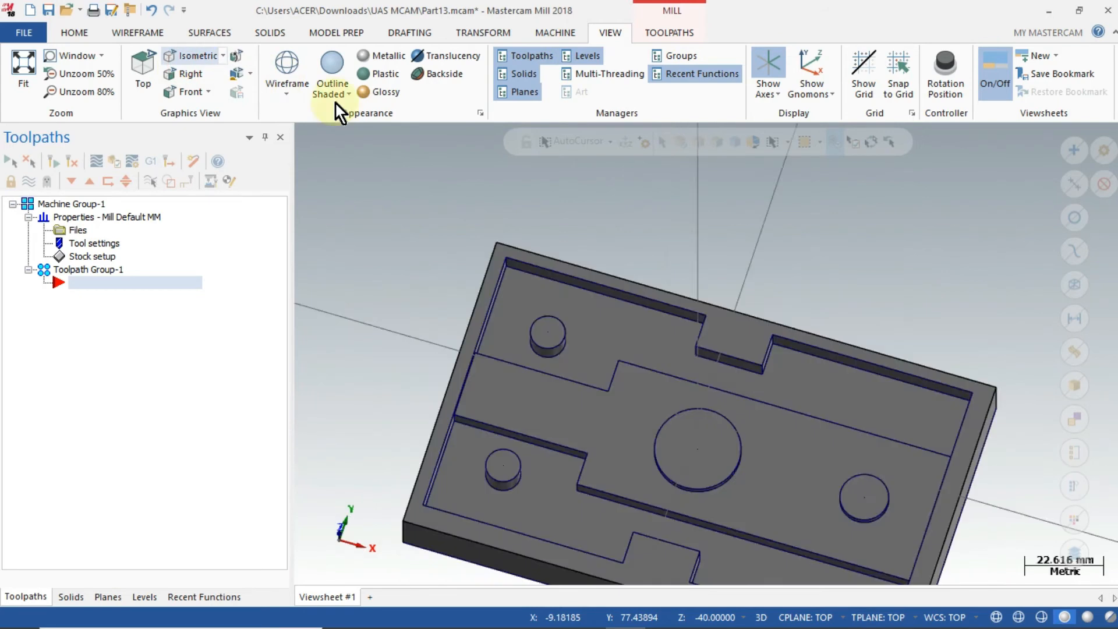
middle_click_drag(636, 436, 606, 174)
Step: Try Move to Origin on the mold block, picking a base point in the middle of the block
left_click(477, 32)
left_click(175, 65)
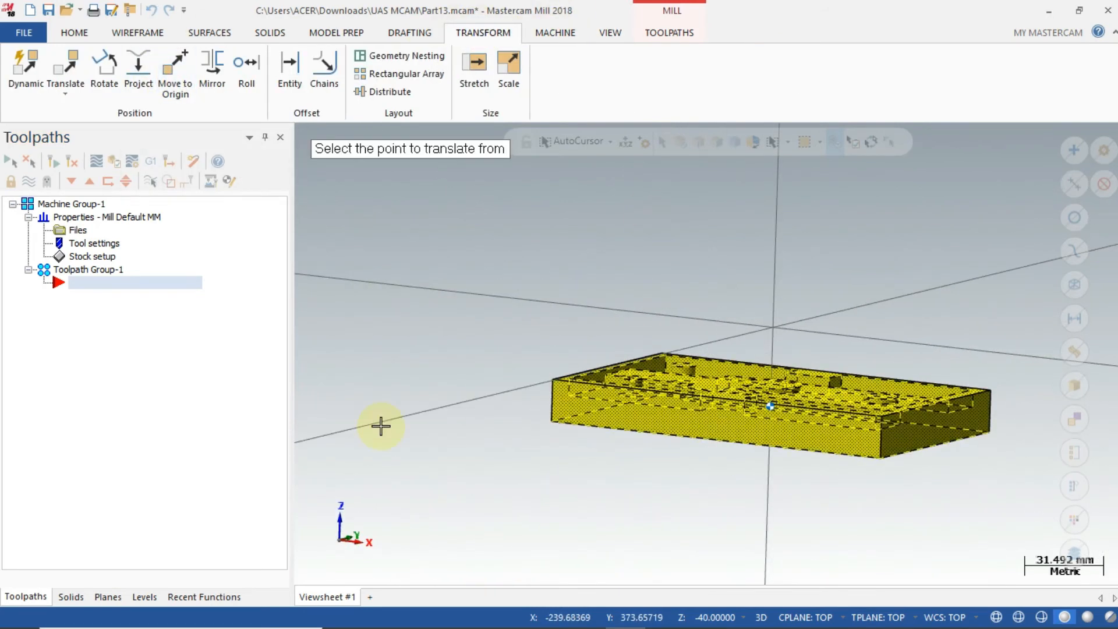
middle_click_drag(409, 403, 696, 428)
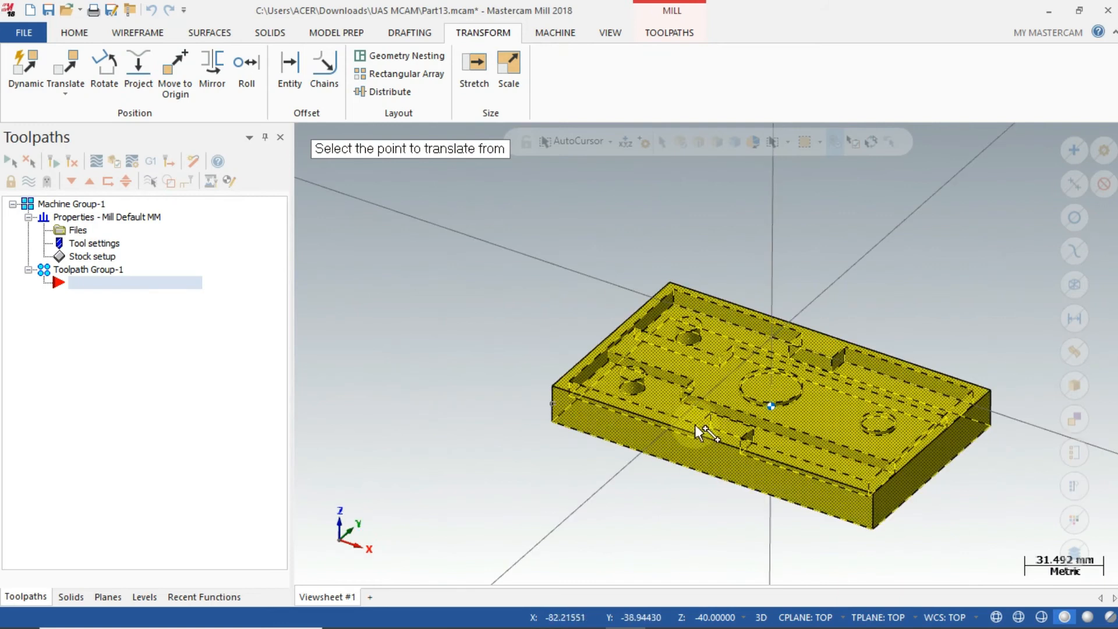
left_click(772, 408)
middle_click_drag(668, 532, 783, 332)
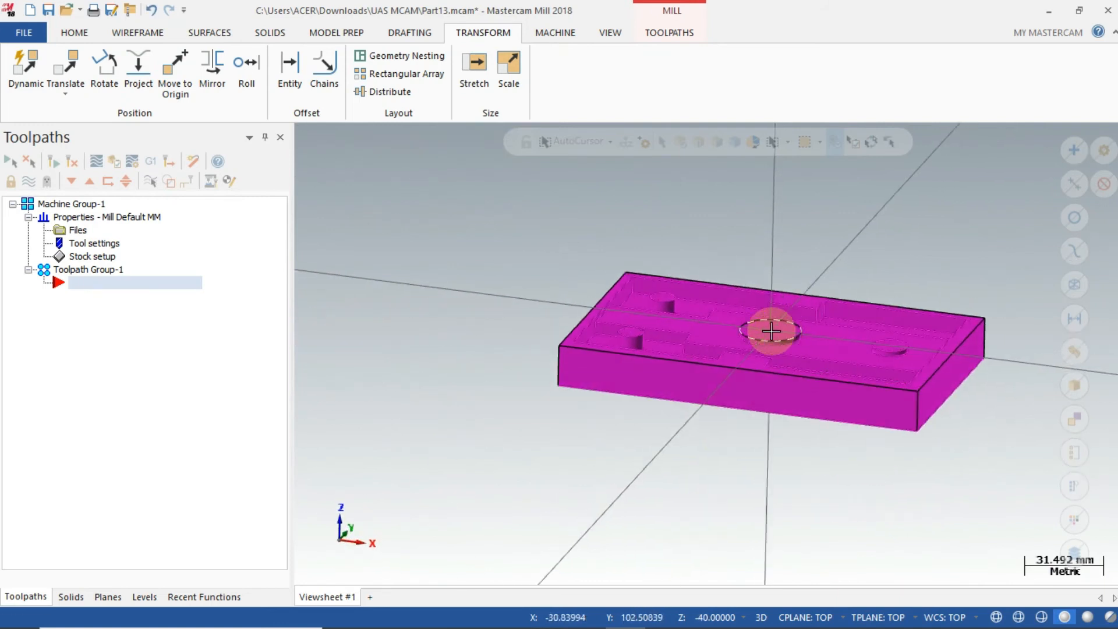
Step: Repeat Move to Origin on the mold block, using the snap point at its centre as the base point
left_click(168, 69)
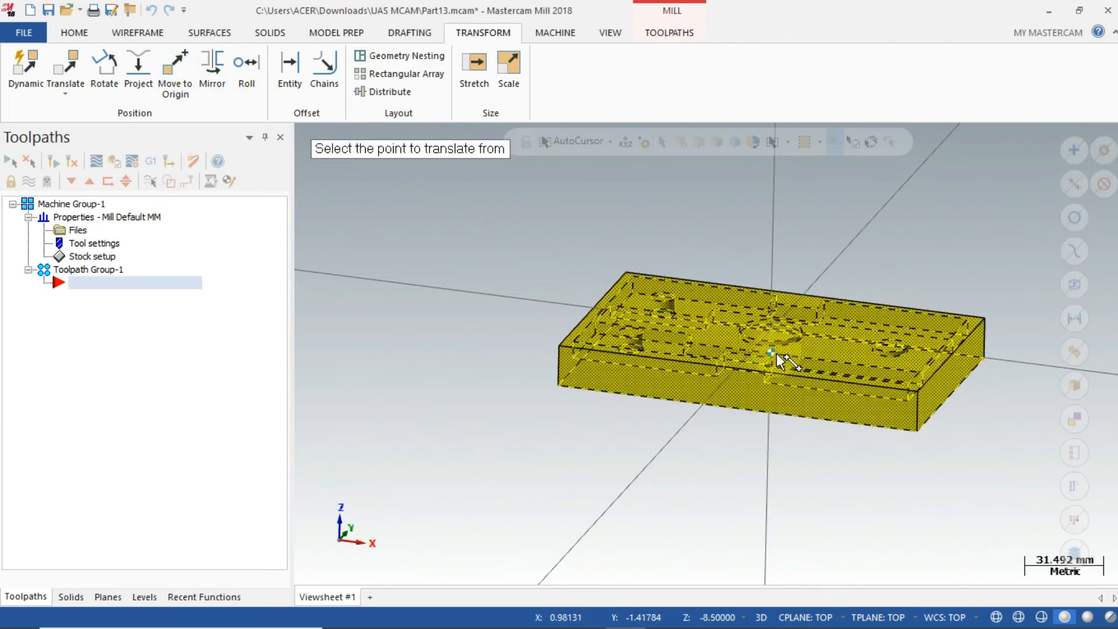
middle_click_drag(701, 494, 723, 319)
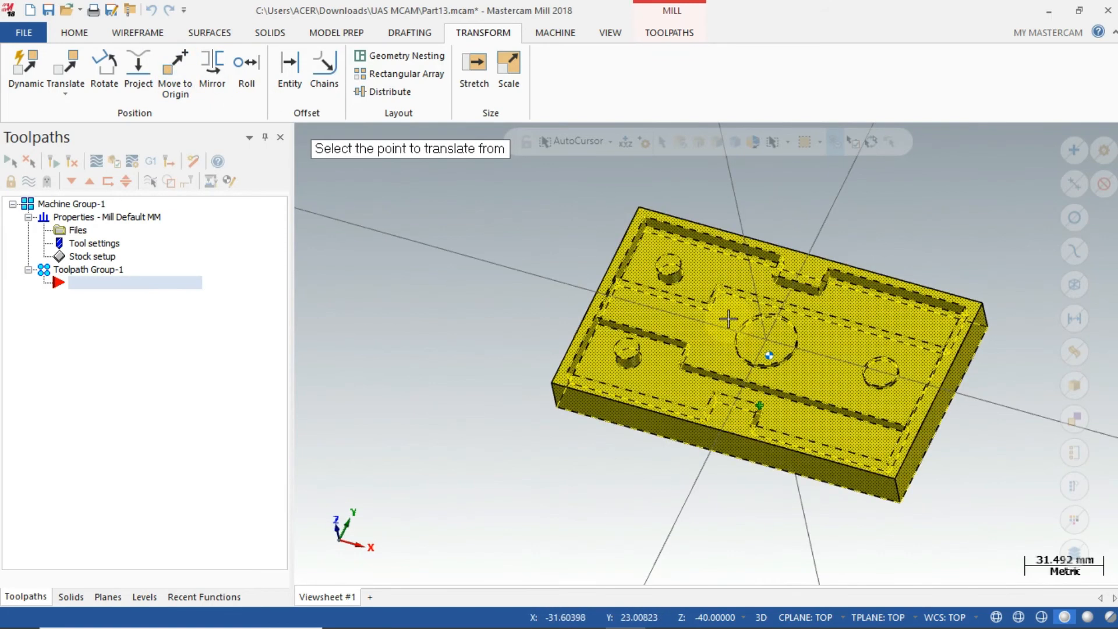
left_click(769, 355)
middle_click_drag(666, 494, 609, 208)
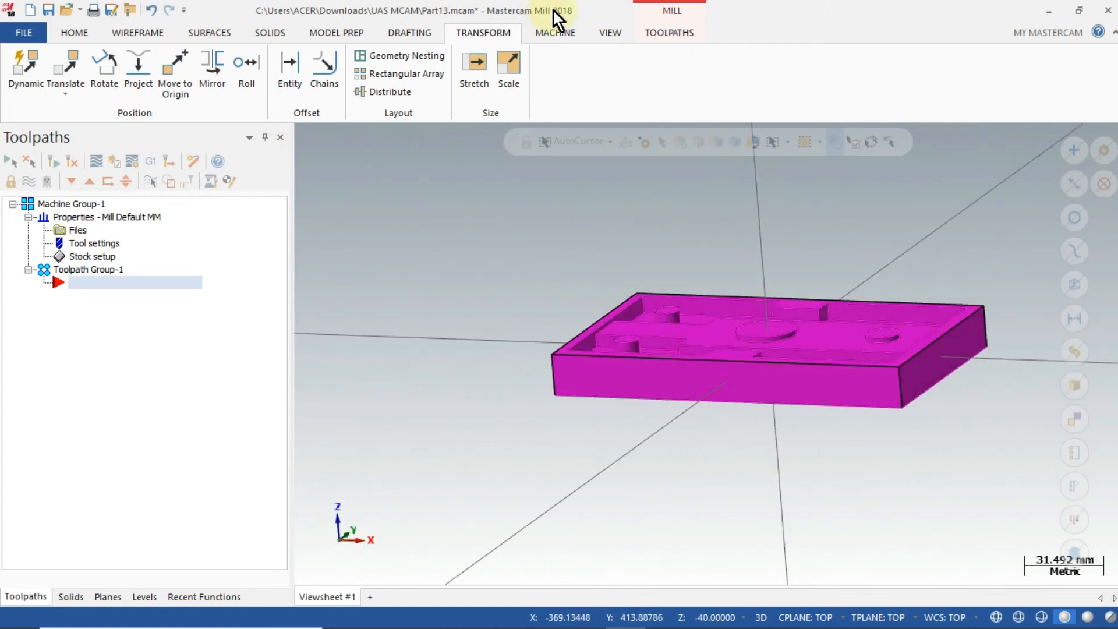
Step: In isometric view, define rectangular stock from the mold block's bounding box, 150 by 90 by 17 mm
left_click(600, 33)
middle_click_drag(856, 384, 870, 367)
left_click(192, 56)
left_click(69, 255)
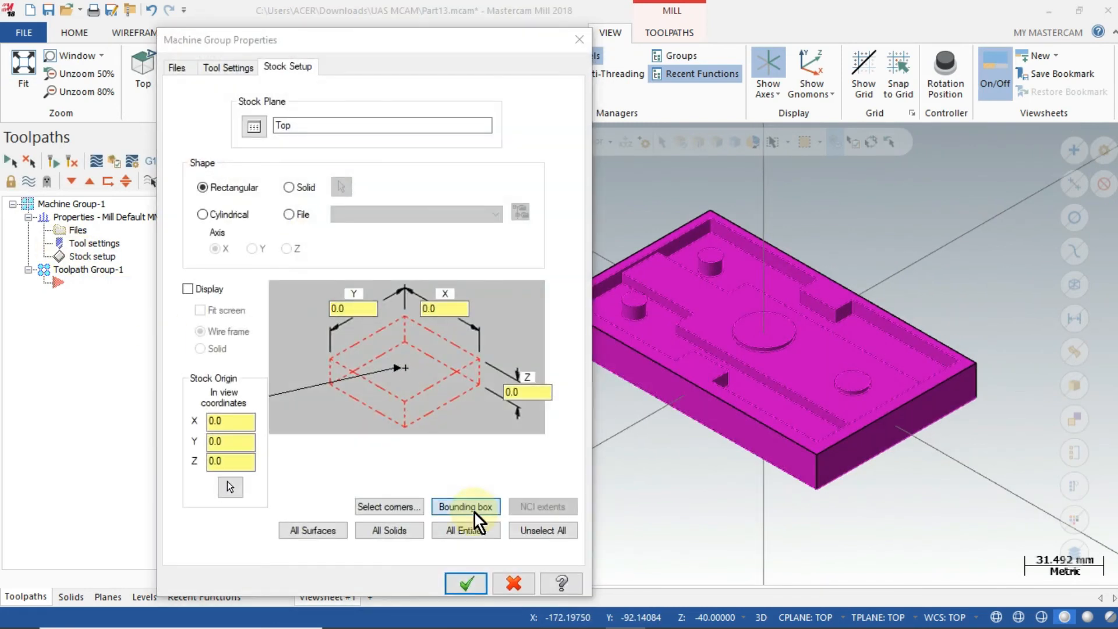
left_click(474, 511)
left_click(678, 376)
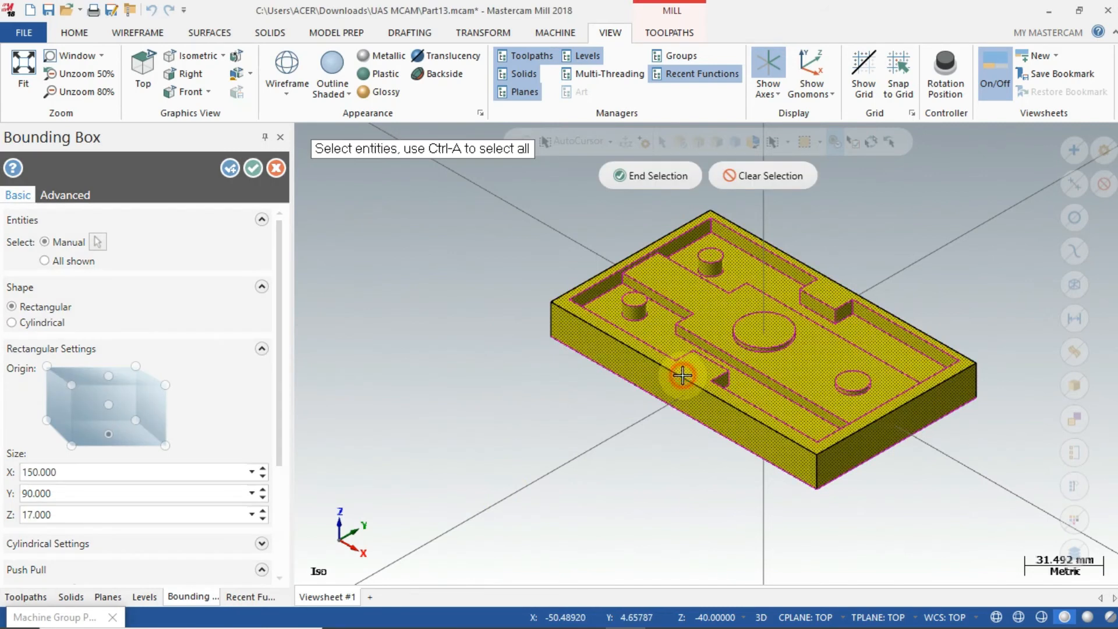
left_click(658, 182)
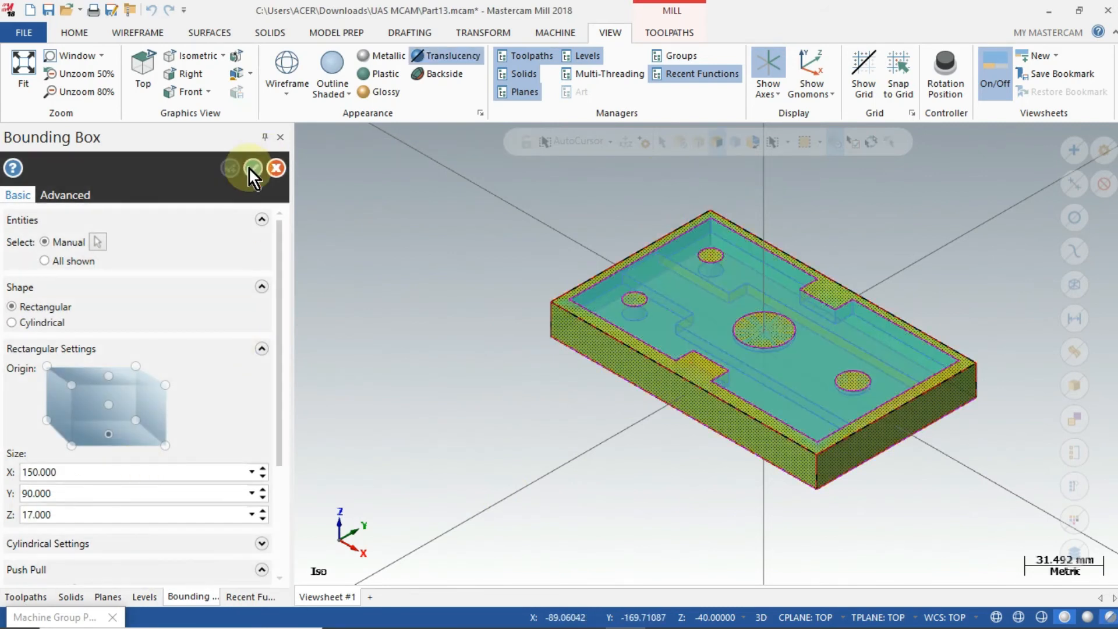
left_click(253, 169)
Step: Look through the machine group's tool settings and accept its properties with the new stock
left_click(230, 67)
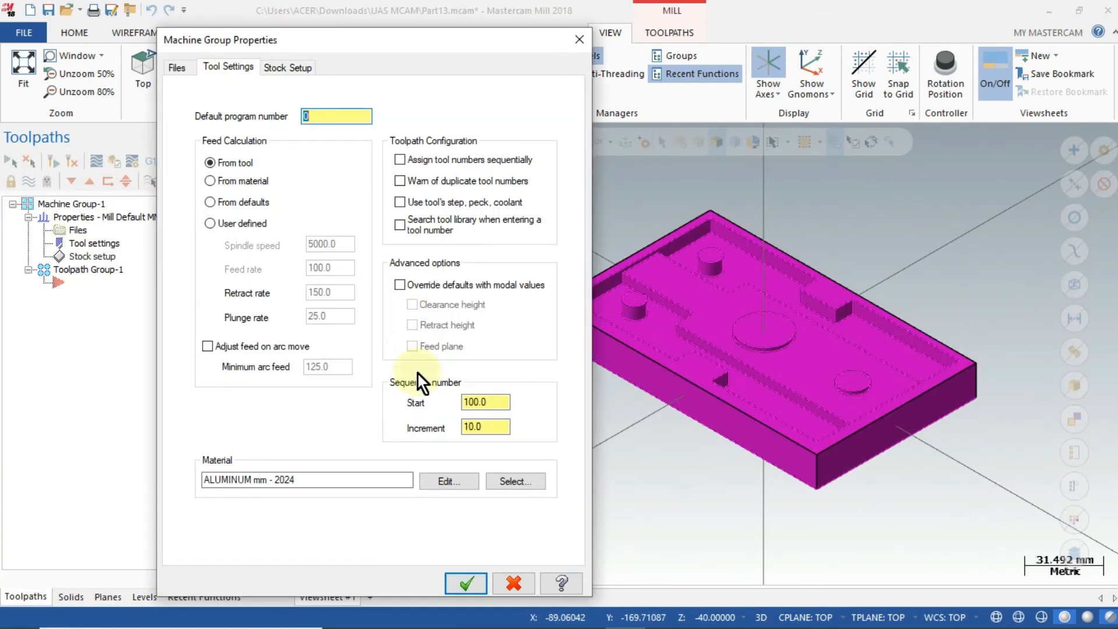
left_click(213, 450)
left_click(182, 461)
left_click(156, 354)
left_click(166, 490)
left_click(462, 580)
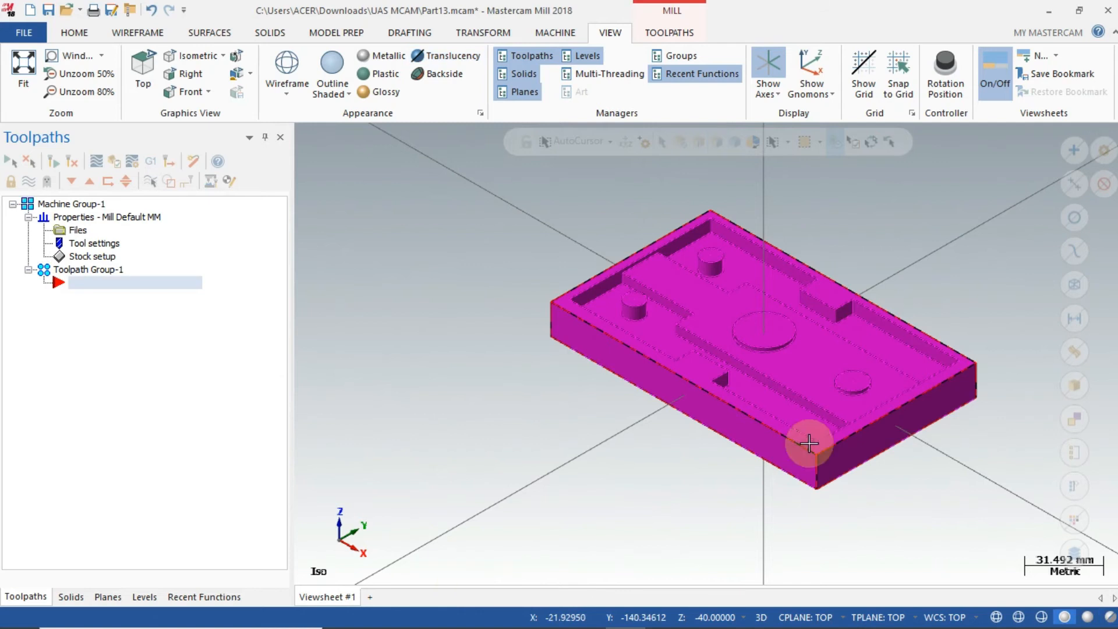
mouse_move(504, 611)
left_click(513, 542)
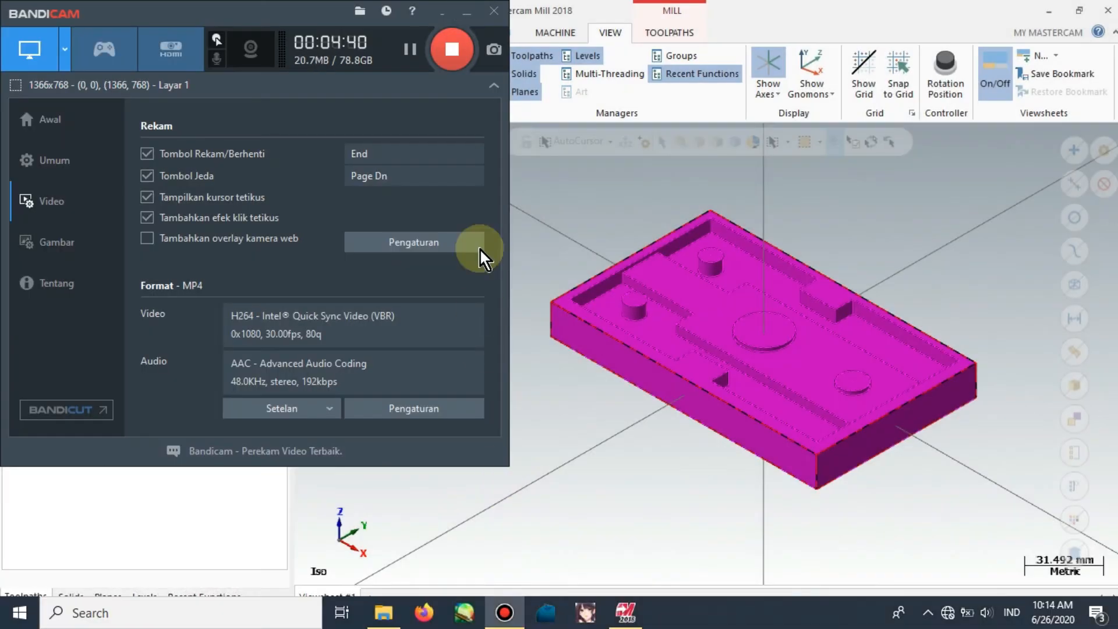
left_click(476, 15)
Step: Start a 2D Pocket toolpath, chain the corner boss's base circle and begin a chain on the adjacent floor edge
left_click(664, 32)
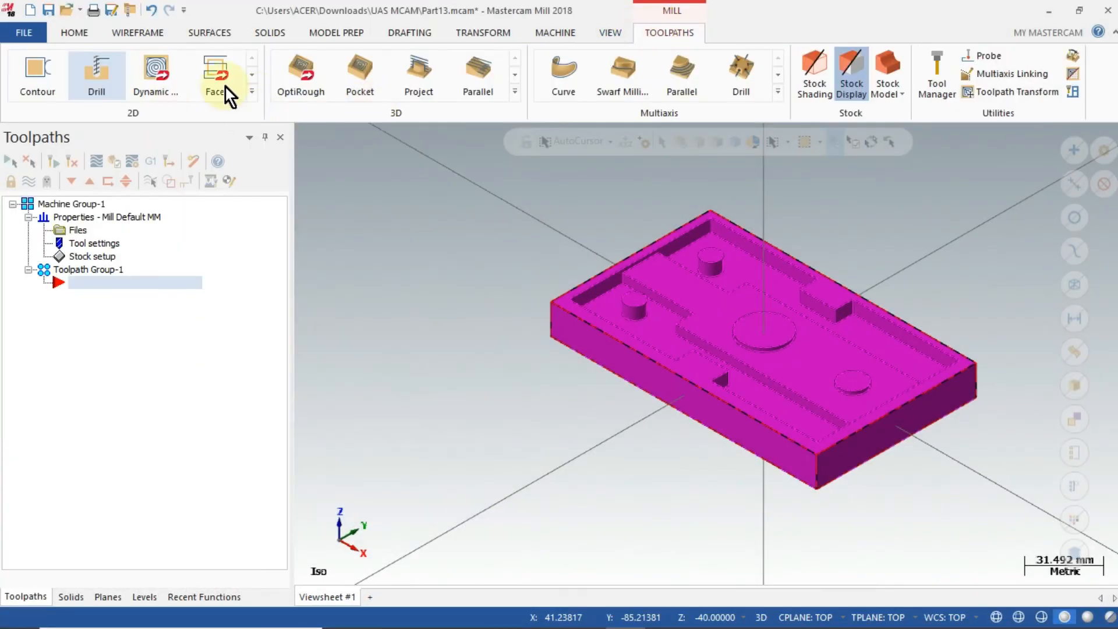
left_click(250, 97)
left_click(113, 144)
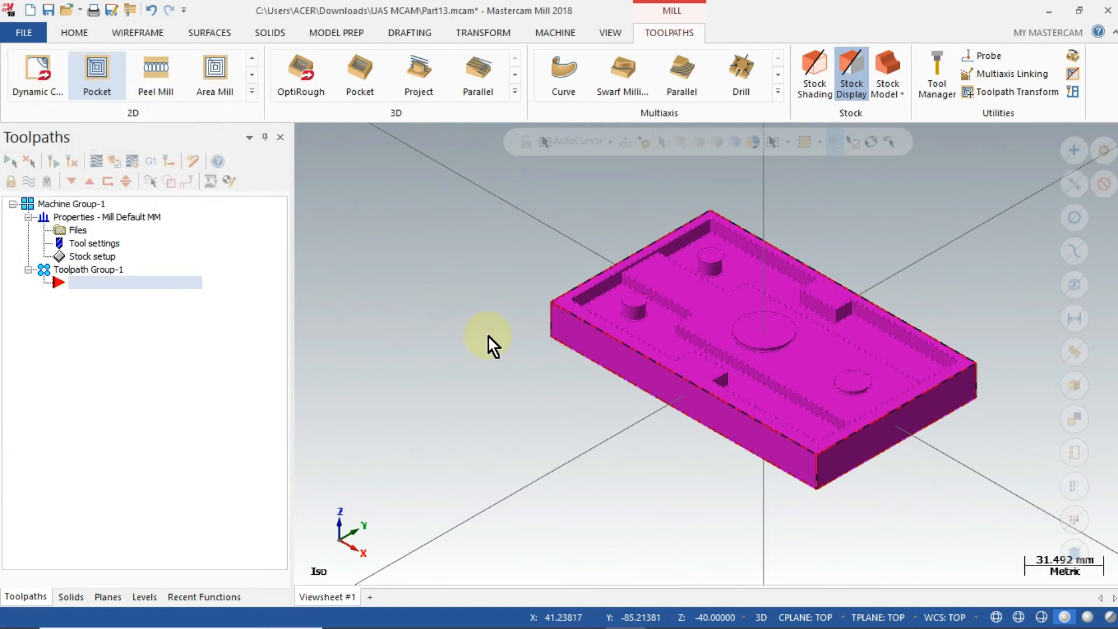
left_click(641, 320)
left_click(665, 310)
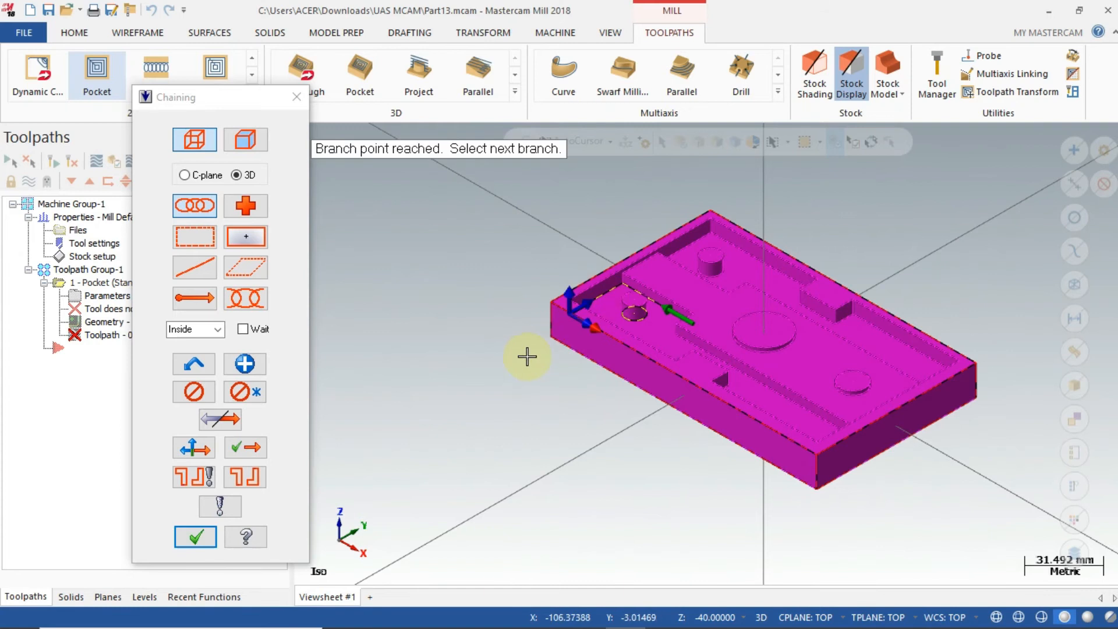
Step: Continue the chain branch by branch around the recessed floor's edge until it closes, and accept both pocket chains
left_click(257, 448)
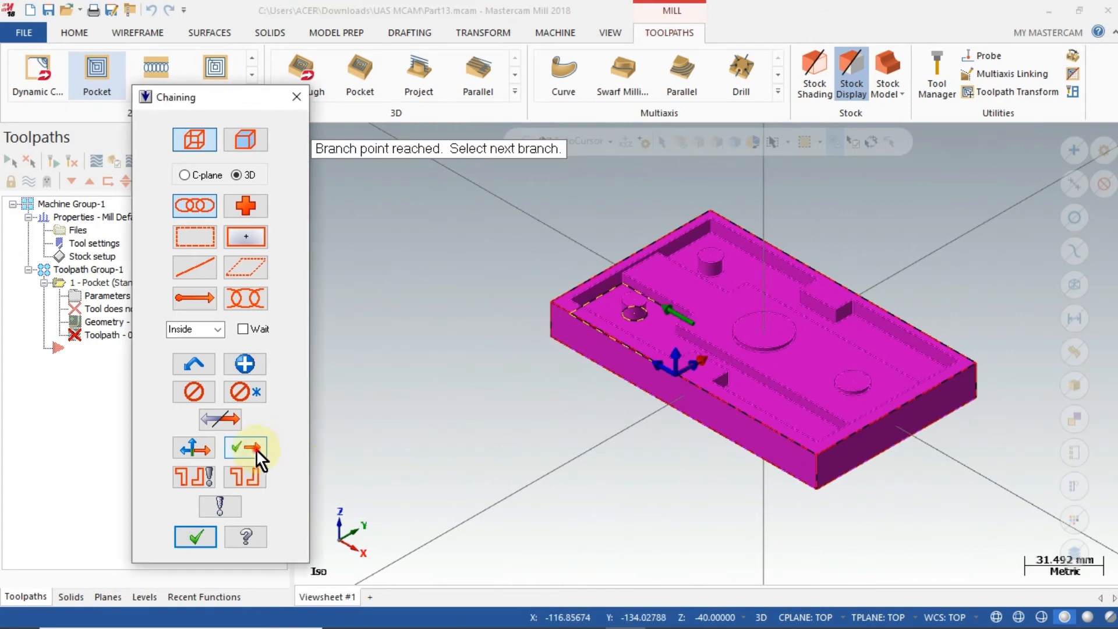
middle_click_drag(450, 452, 373, 466)
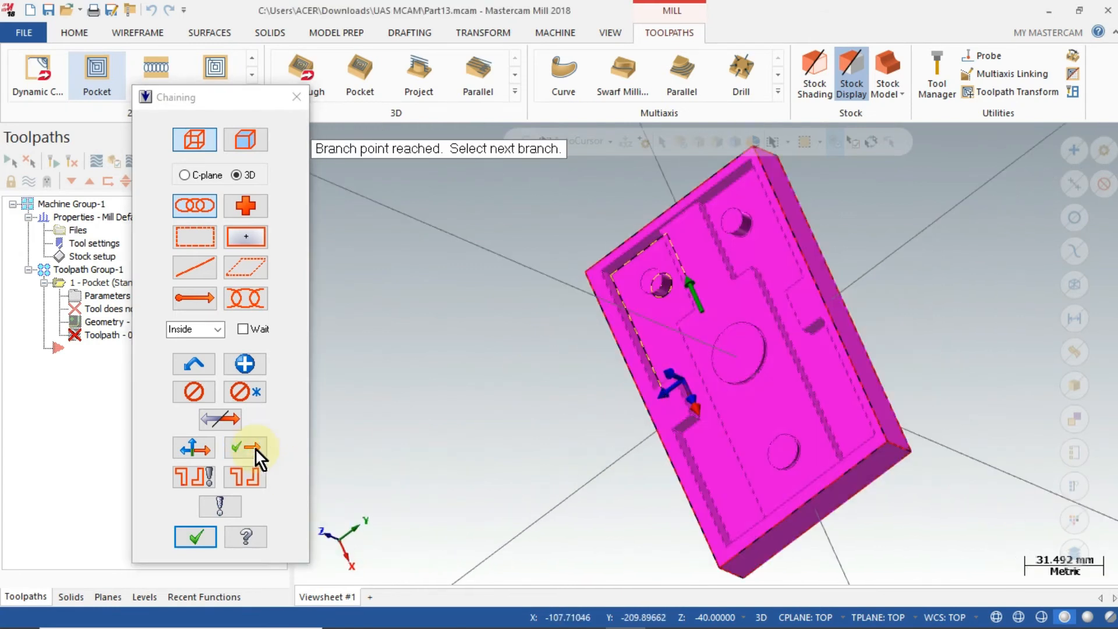
left_click(253, 449)
left_click(254, 449)
left_click(255, 451)
left_click(204, 447)
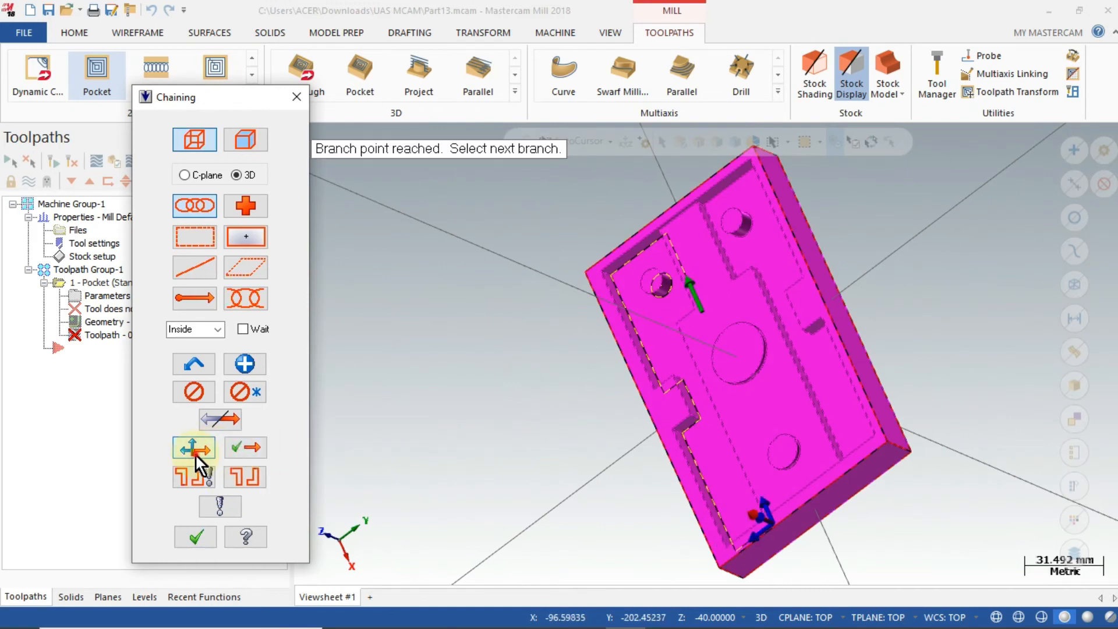
left_click(259, 443)
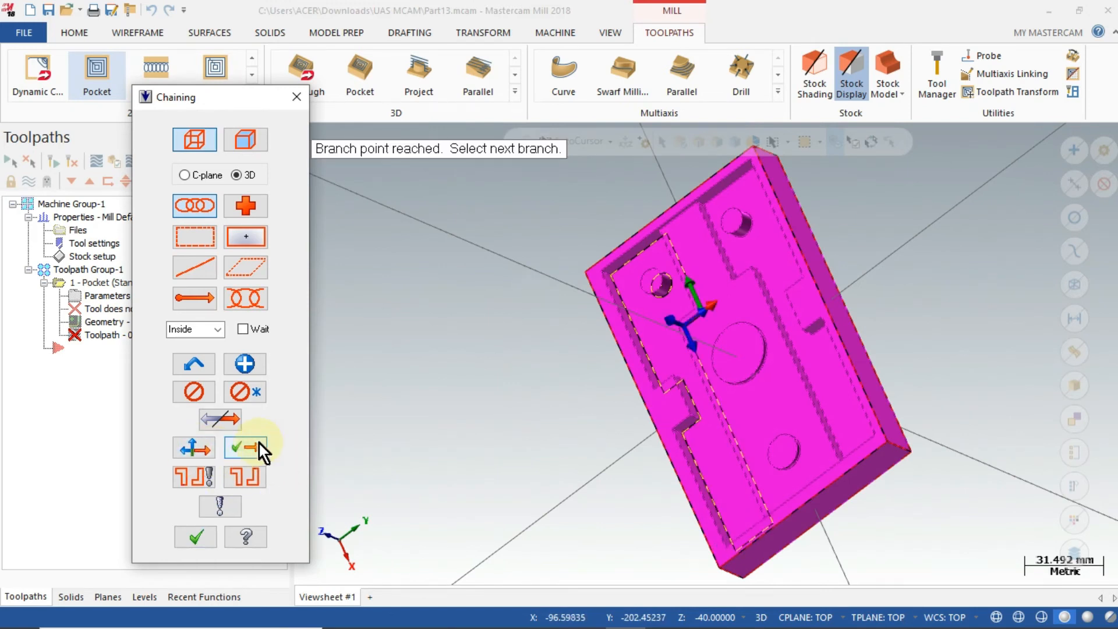
middle_click_drag(700, 401, 721, 381)
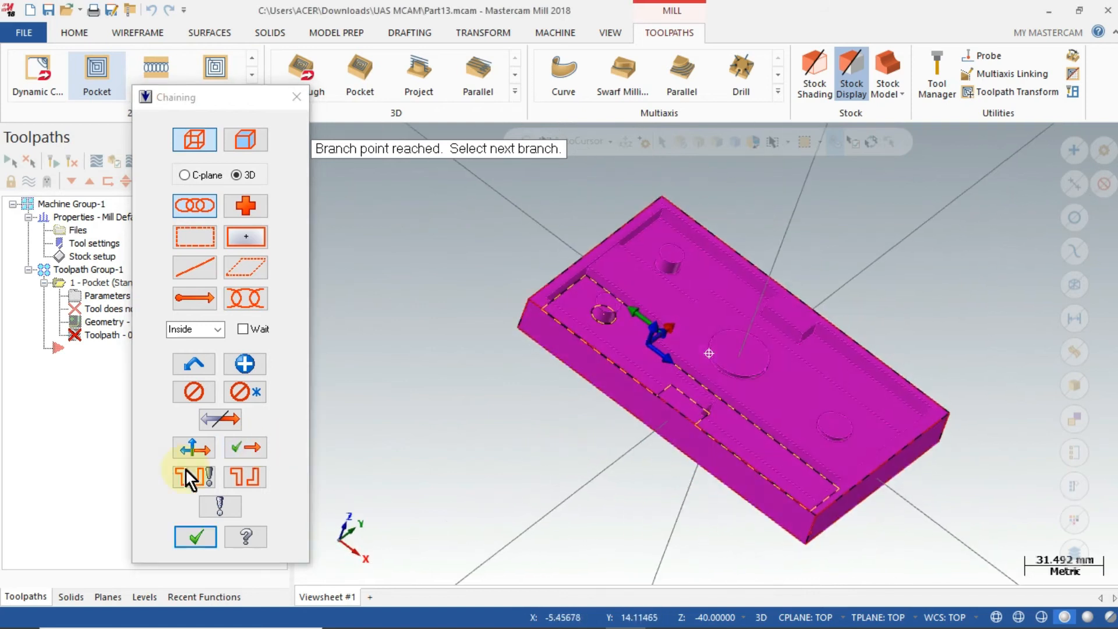
left_click(247, 450)
left_click(189, 538)
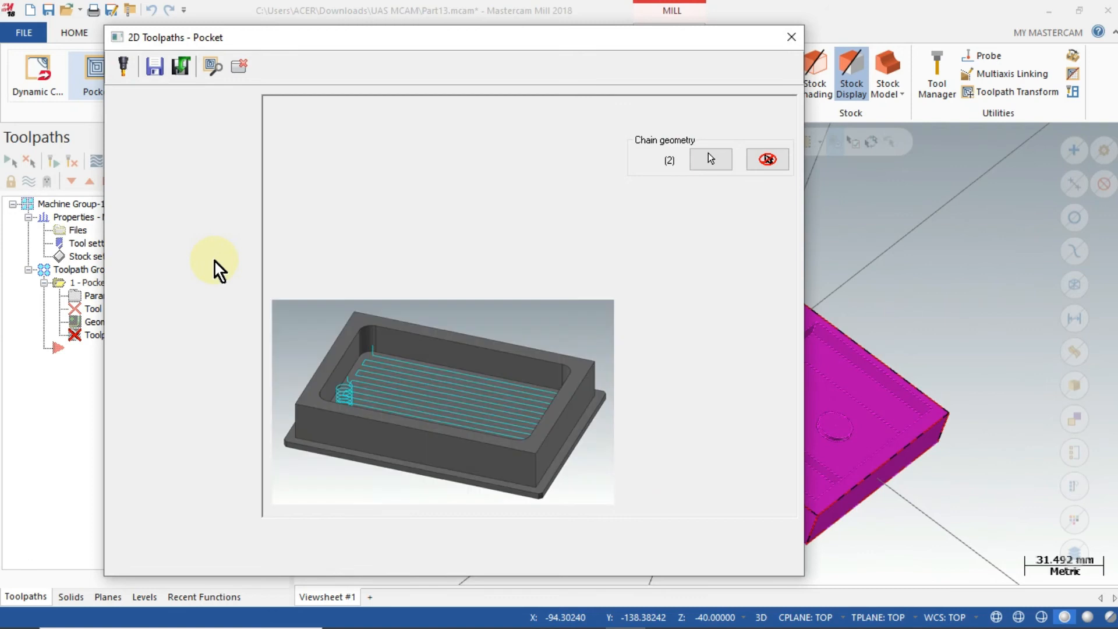
Step: Choose the 6 mm flat end mill from the millimetre tool library and set its spindle speed to 1200
left_click(363, 139)
left_click(155, 115)
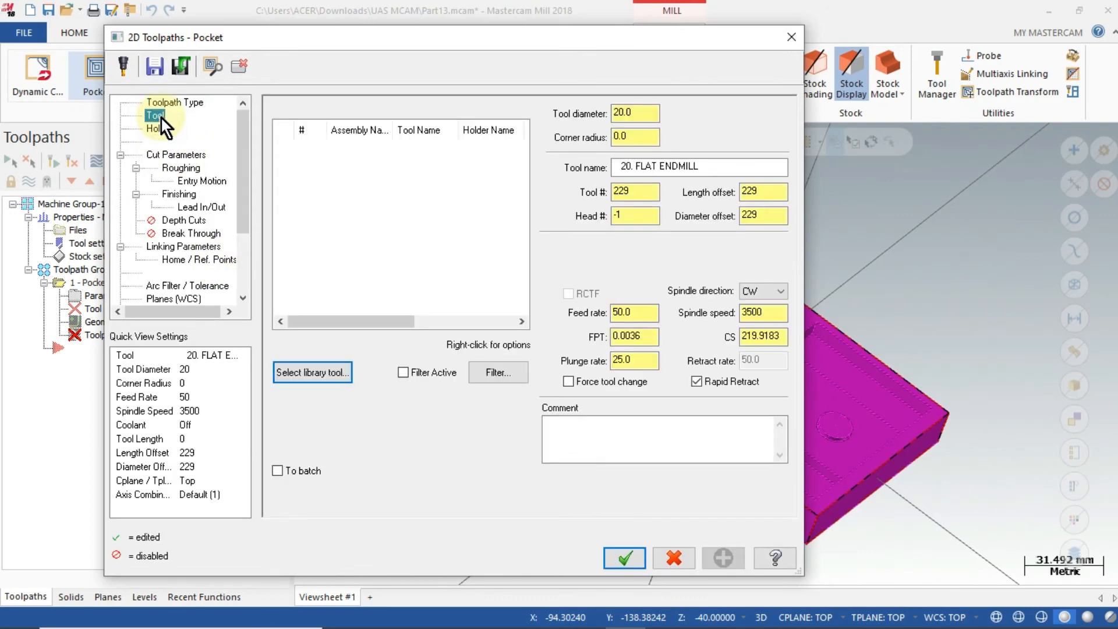
left_click(282, 367)
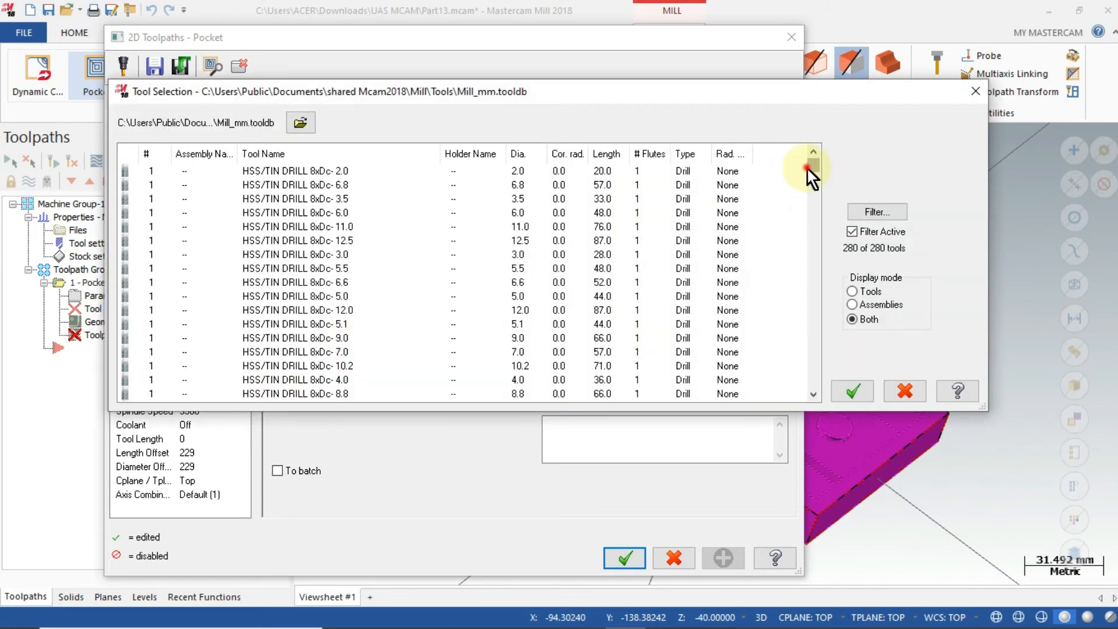
left_click(813, 325)
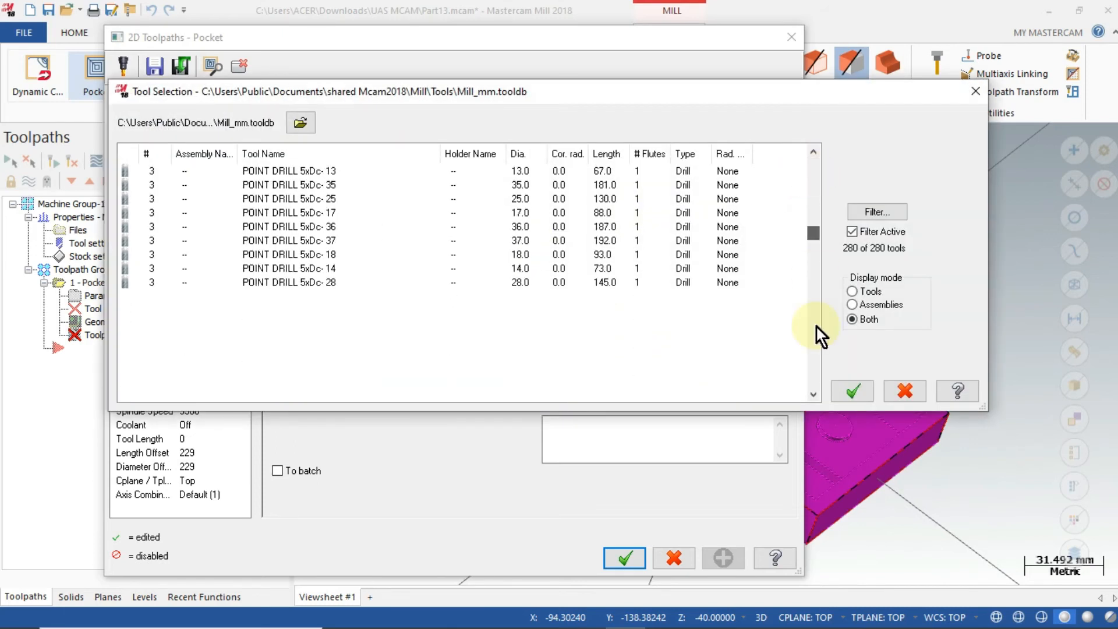
left_click(524, 199)
key("Return")
left_click_drag(784, 310, 704, 317)
type("1200")
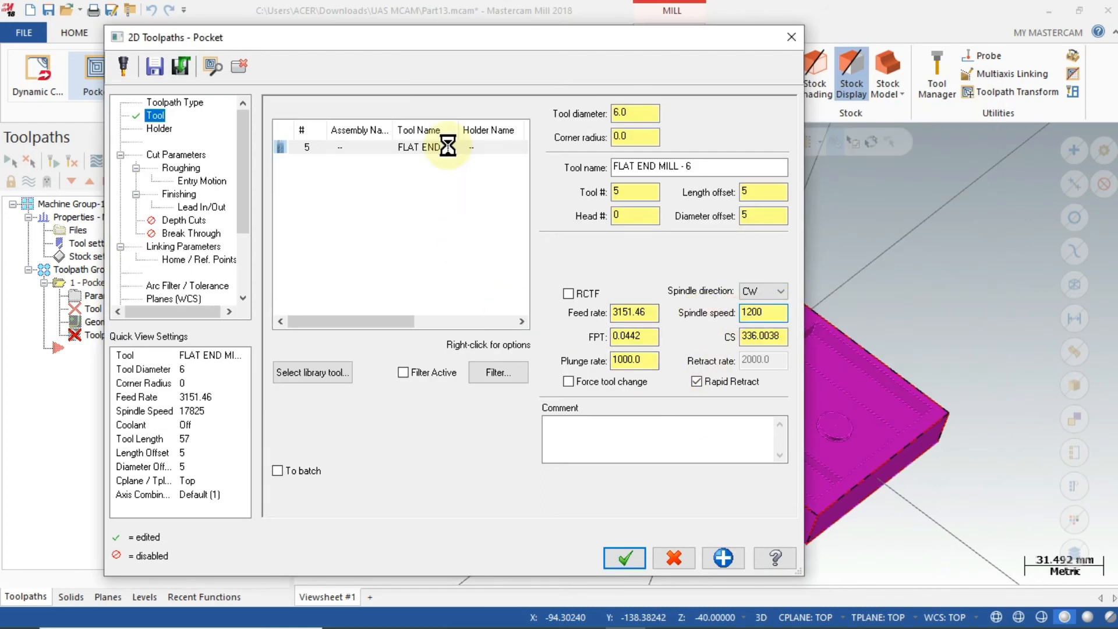
Step: Change the end mill's non-cutting geometry to the straight shoulder without a taper and save the tool
double_click(448, 148)
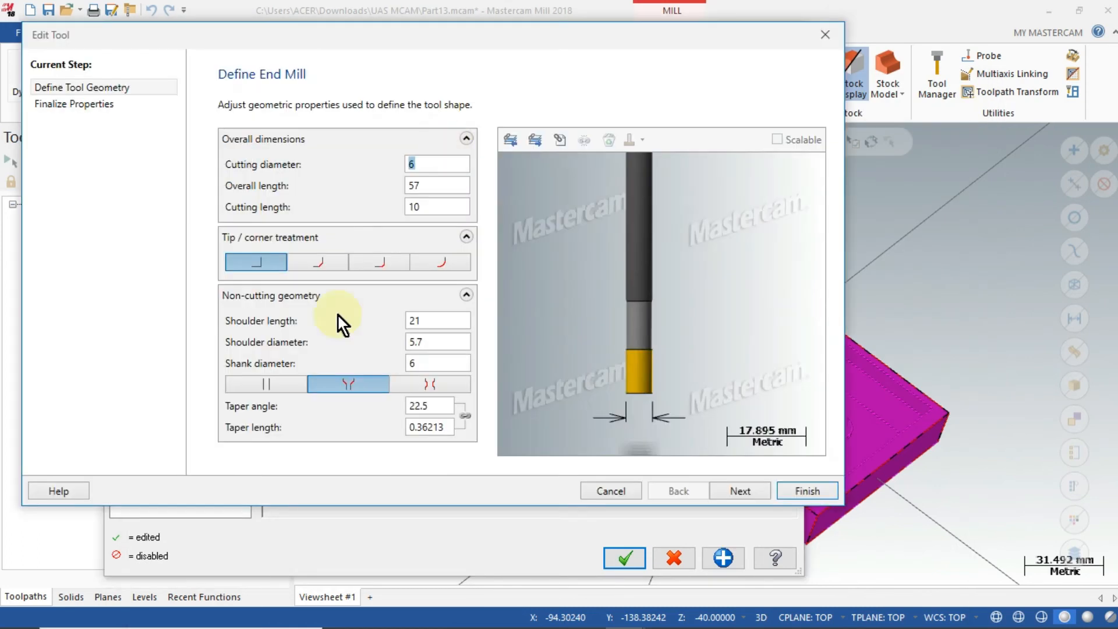
left_click(269, 384)
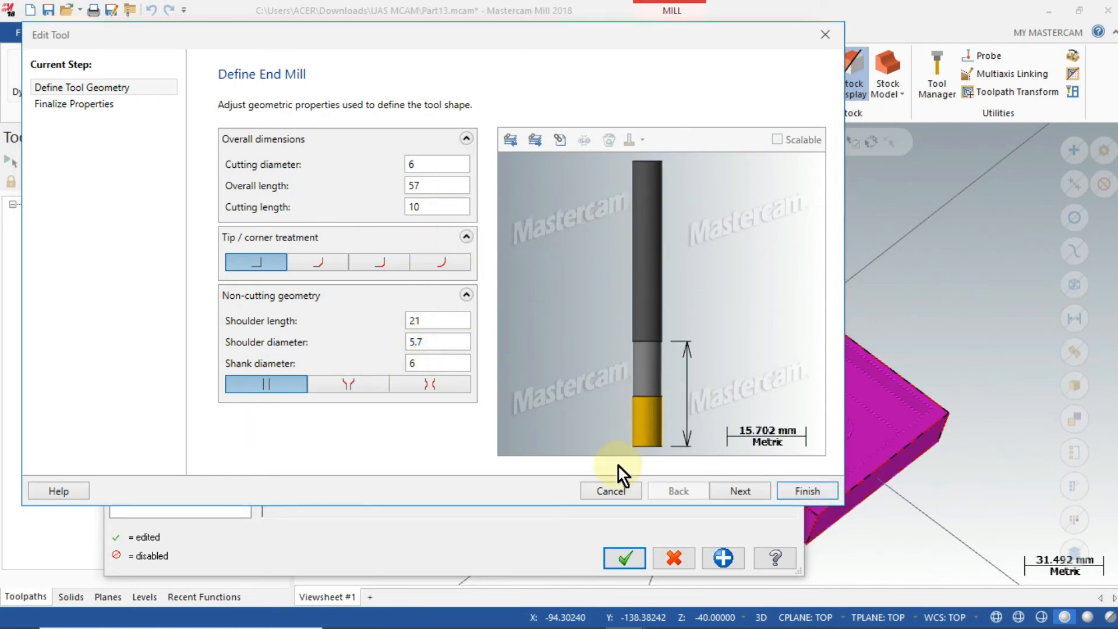
left_click(805, 491)
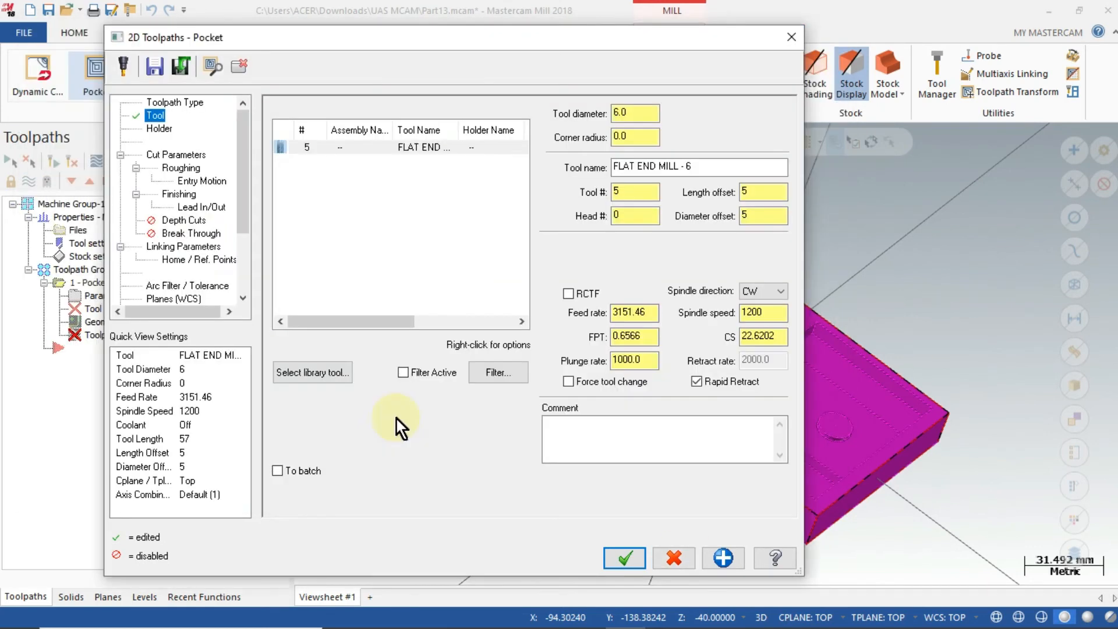
Step: Set the stock to leave on walls and floors to 0 and use the High Speed roughing method
left_click(151, 133)
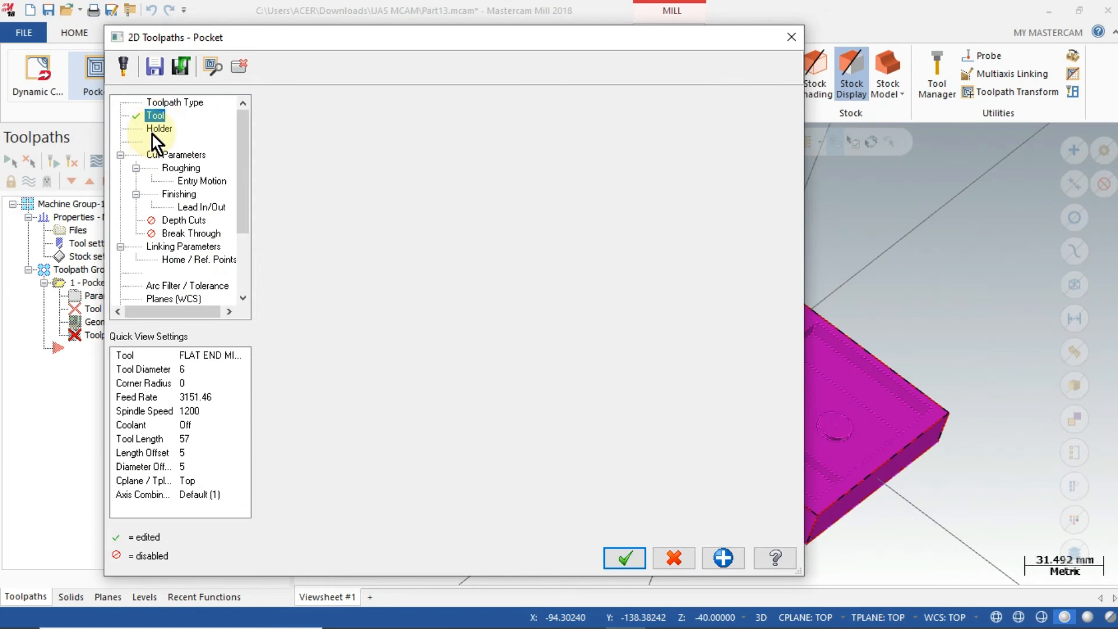
left_click(176, 155)
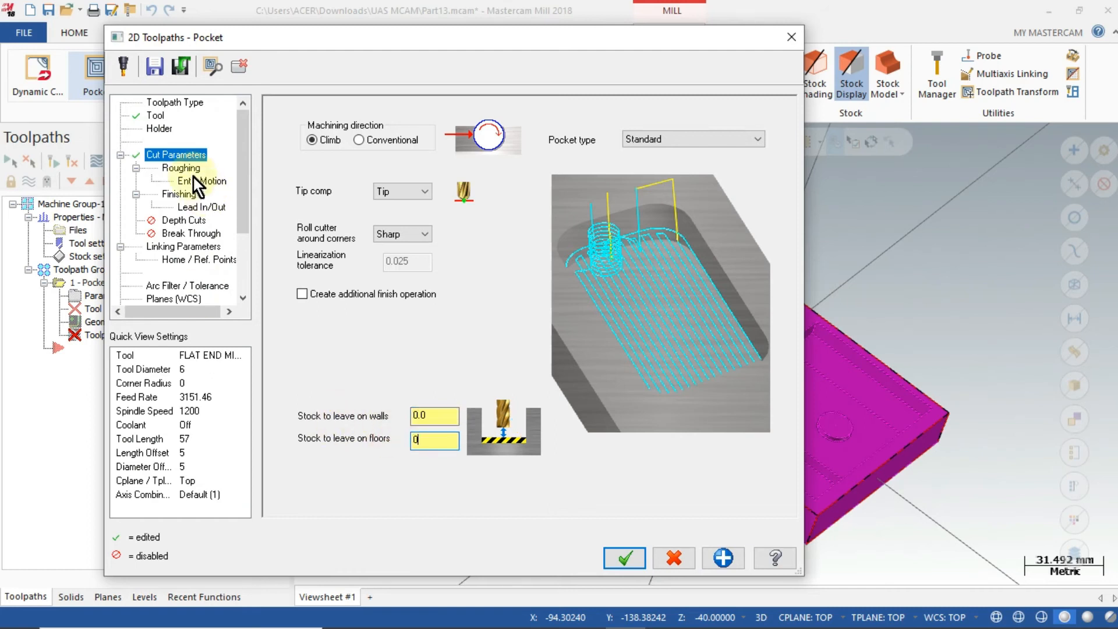
left_click(190, 169)
left_click(385, 165)
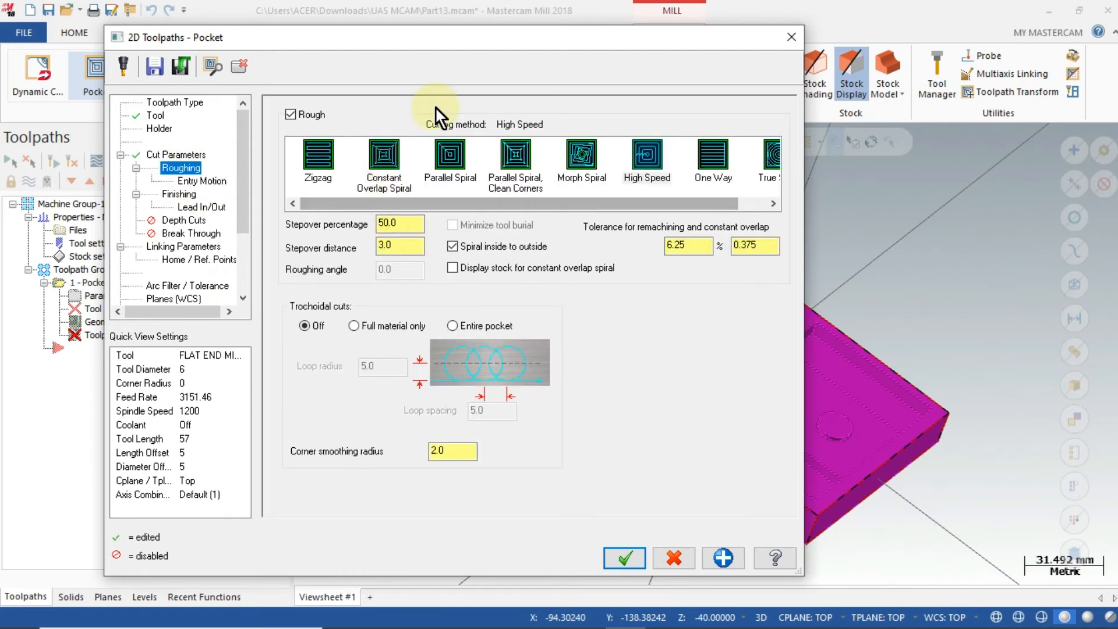
Step: Enable depth cuts for the pocket toolpath
left_click(192, 220)
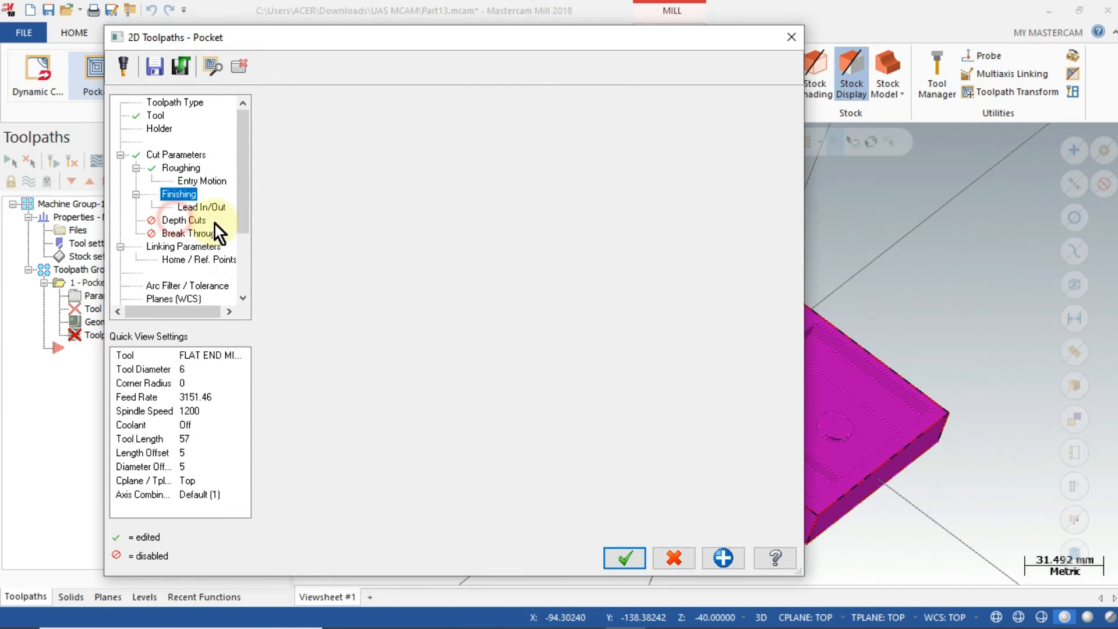
left_click(151, 220)
left_click(169, 234)
Step: Set the absolute top of stock to 8.5 and the incremental depth to 0 from points on the corner boss, and generate the toolpath
left_click(179, 244)
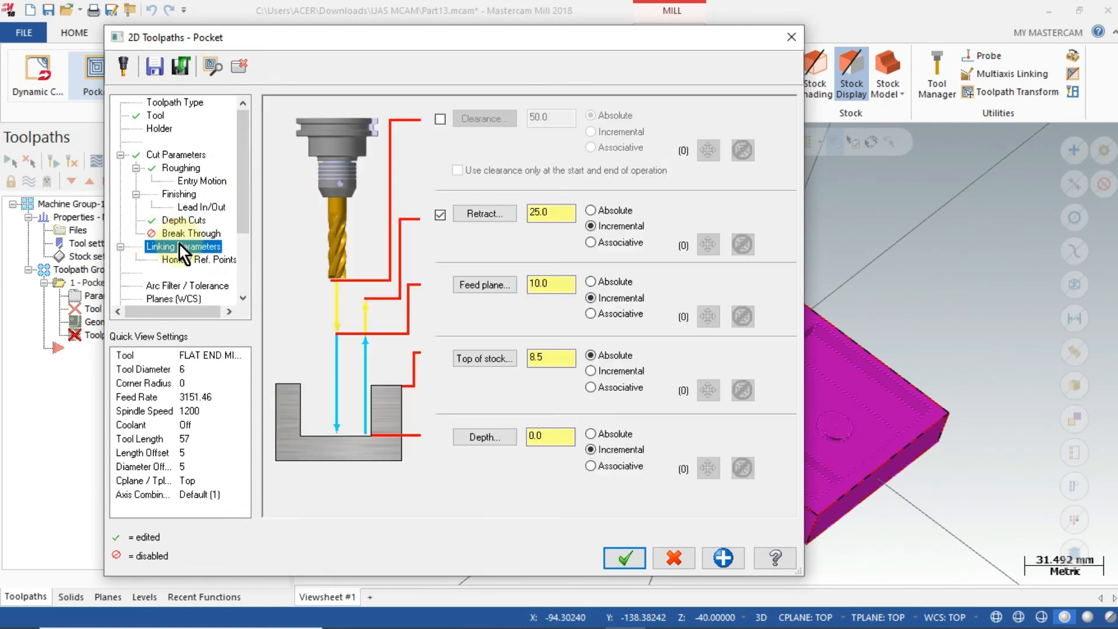
left_click(472, 362)
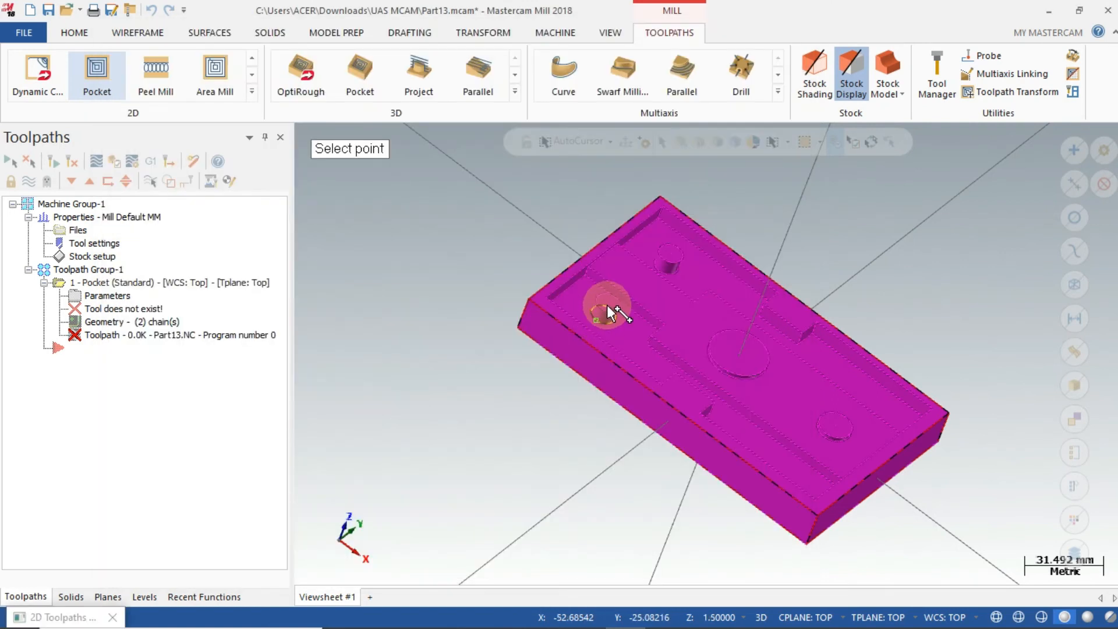
left_click(609, 298)
left_click(492, 436)
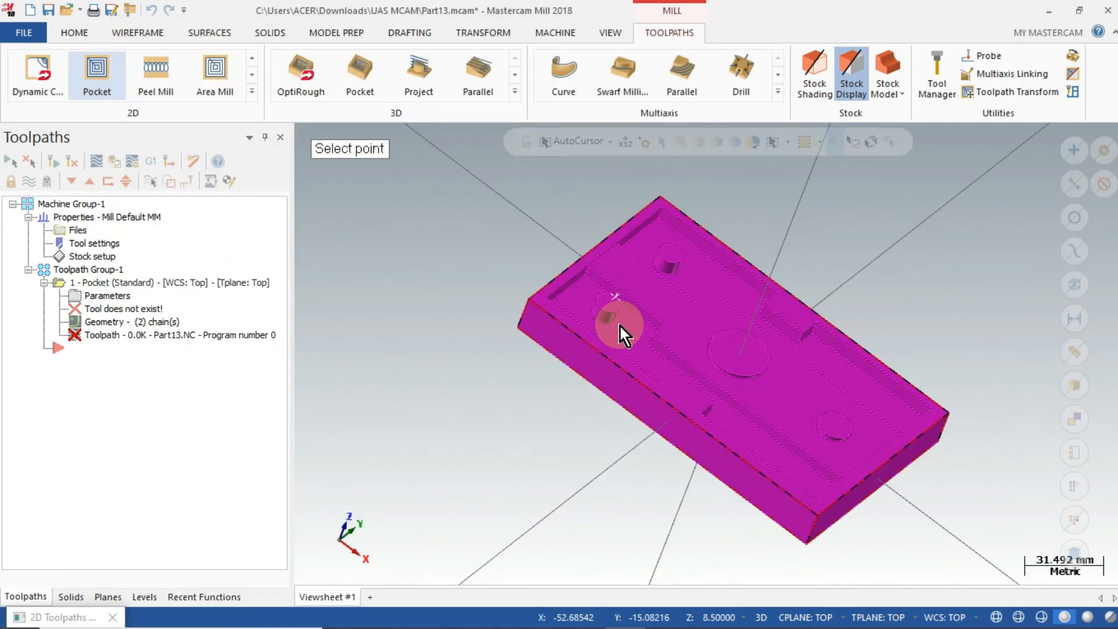
left_click(611, 322)
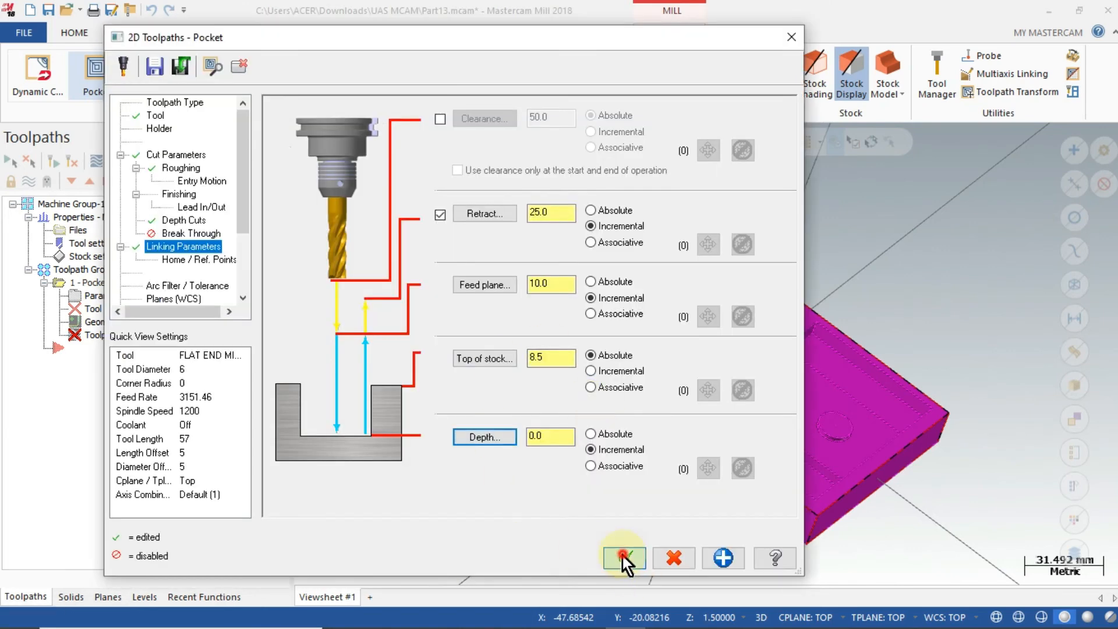
left_click(623, 557)
Step: Backplot the pocket toolpath and examine the tool's motion around the corner boss and along the recessed floor
middle_click_drag(505, 512, 466, 402)
left_click(101, 334)
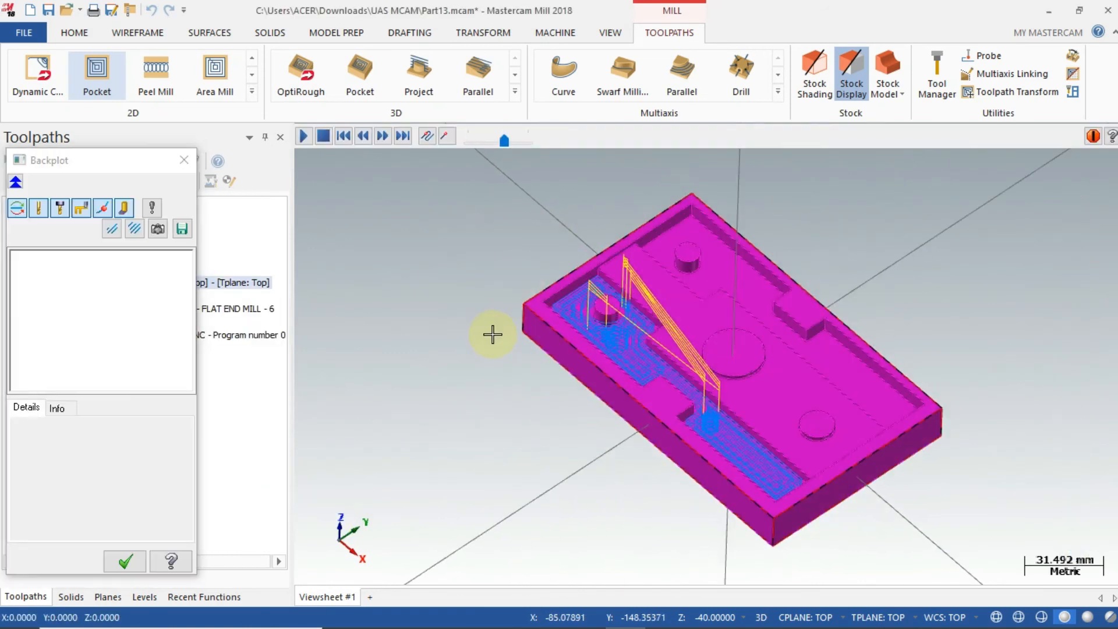
mouse_move(459, 317)
middle_mouse_down()
mouse_move(507, 351)
mouse_move(454, 153)
middle_mouse_up()
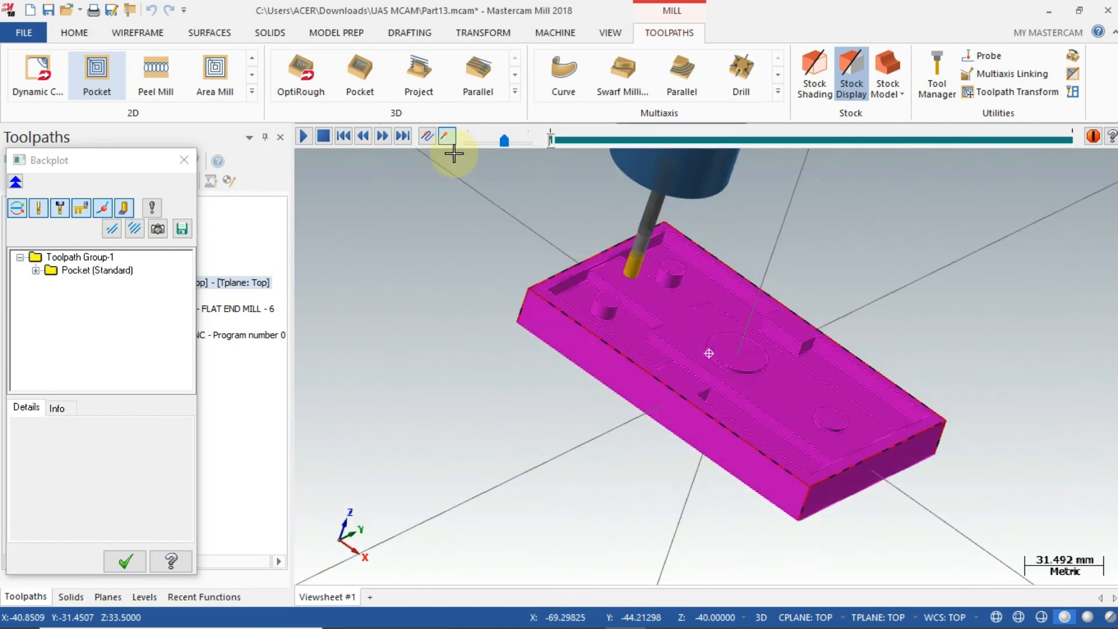
left_click(313, 137)
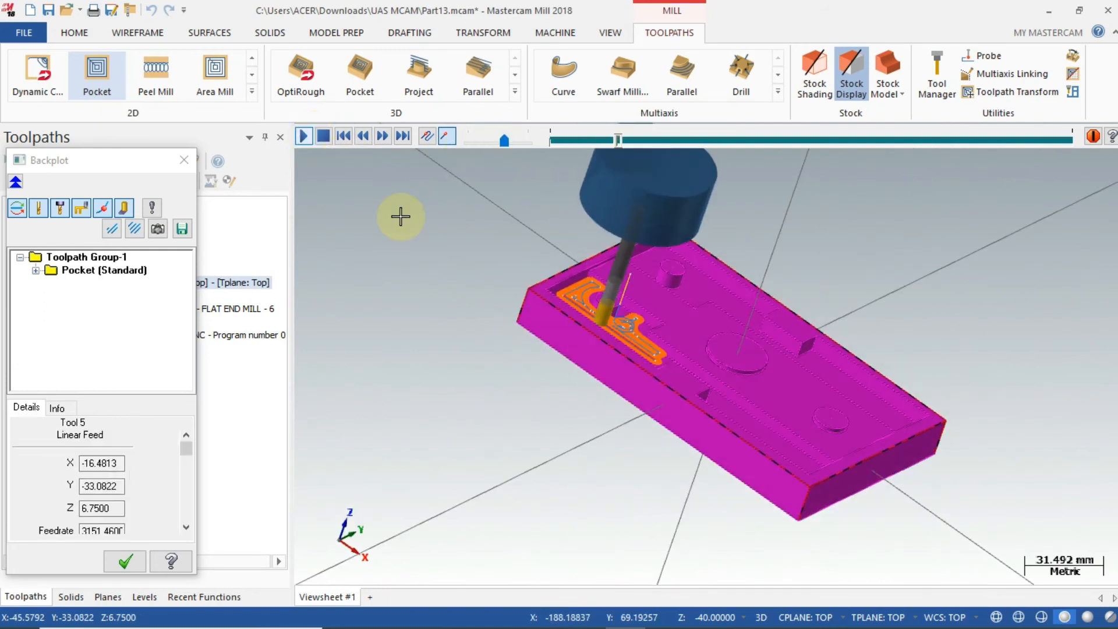
middle_click_drag(426, 312, 840, 317)
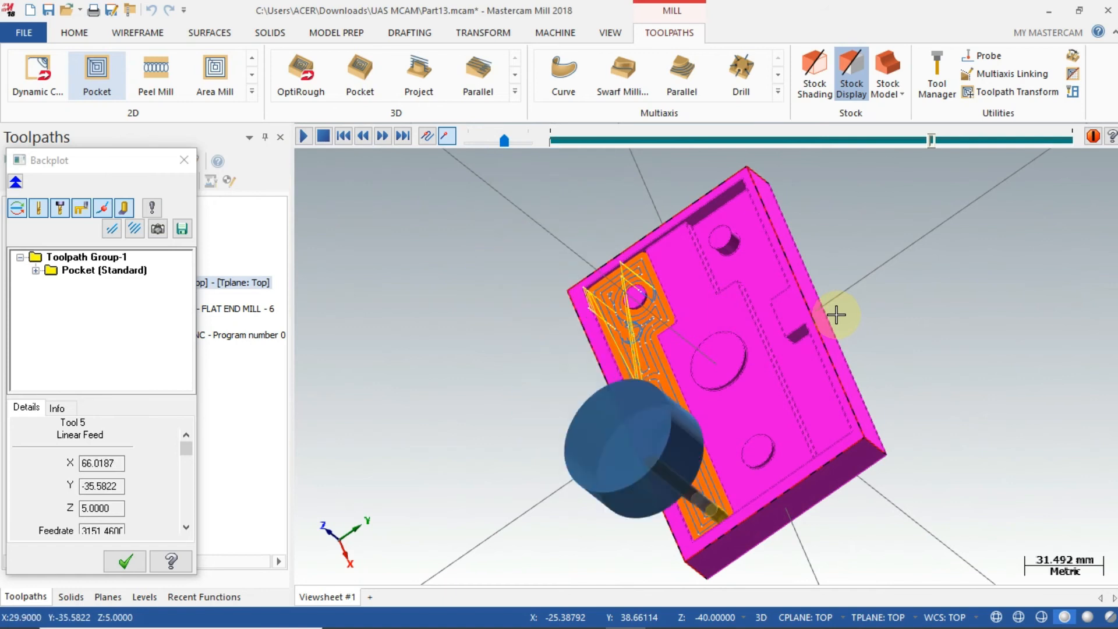
middle_click_drag(547, 349, 605, 303)
left_click(125, 558)
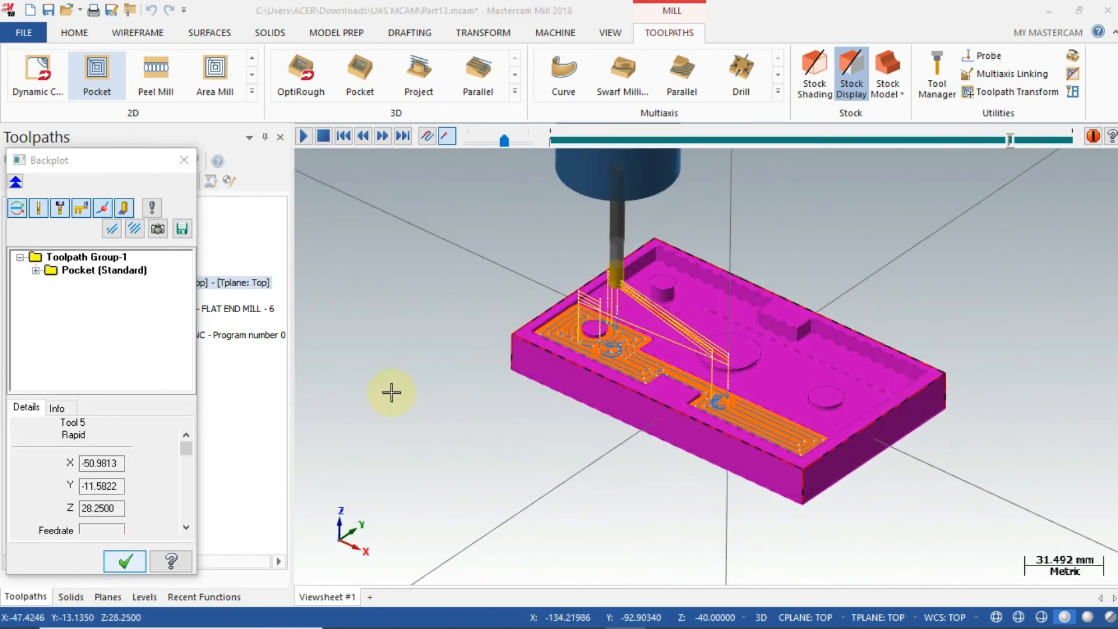
middle_click_drag(326, 347, 381, 358)
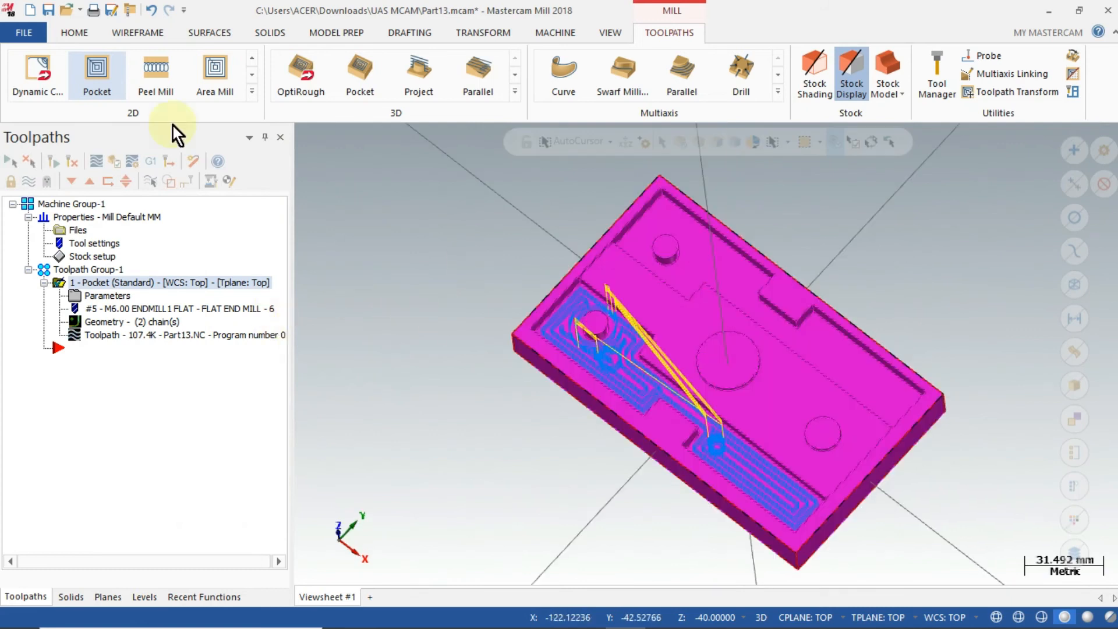
Step: Start a second 2D Pocket toolpath, chain the opposite corner boss's base circle and begin a reversed chain on the adjacent floor edge
left_click(106, 81)
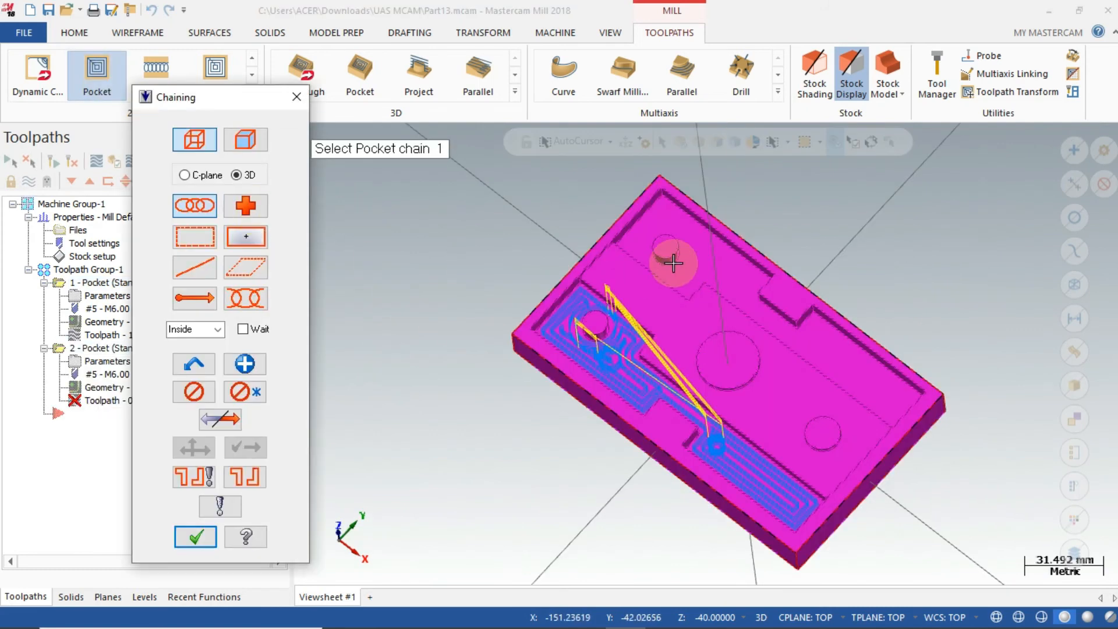
middle_click_drag(878, 245, 716, 262)
left_click(658, 271)
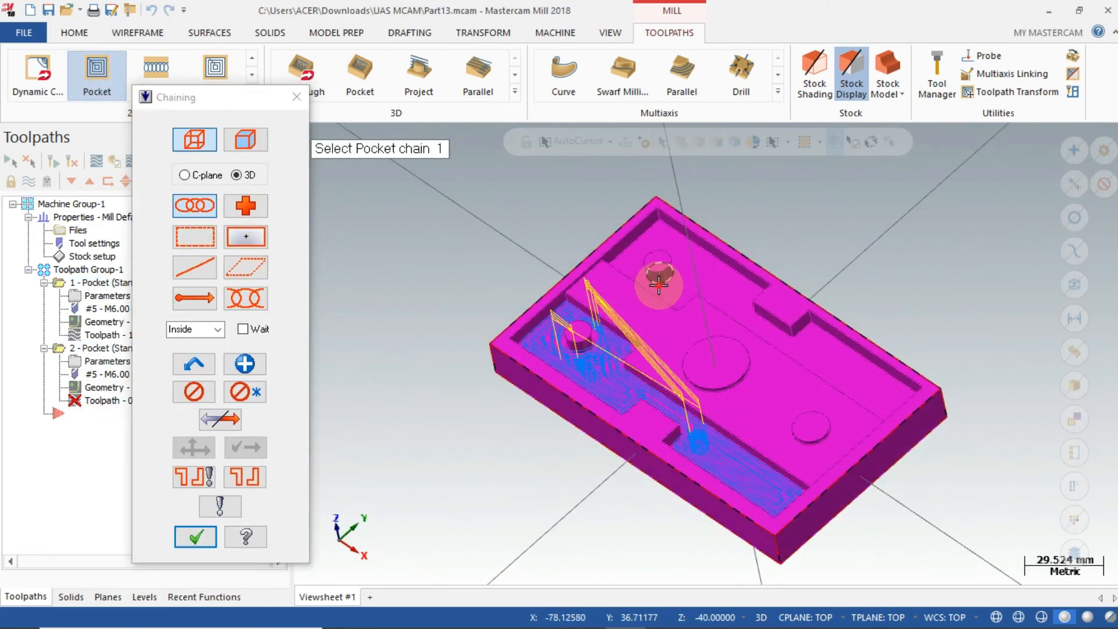
left_click(710, 255)
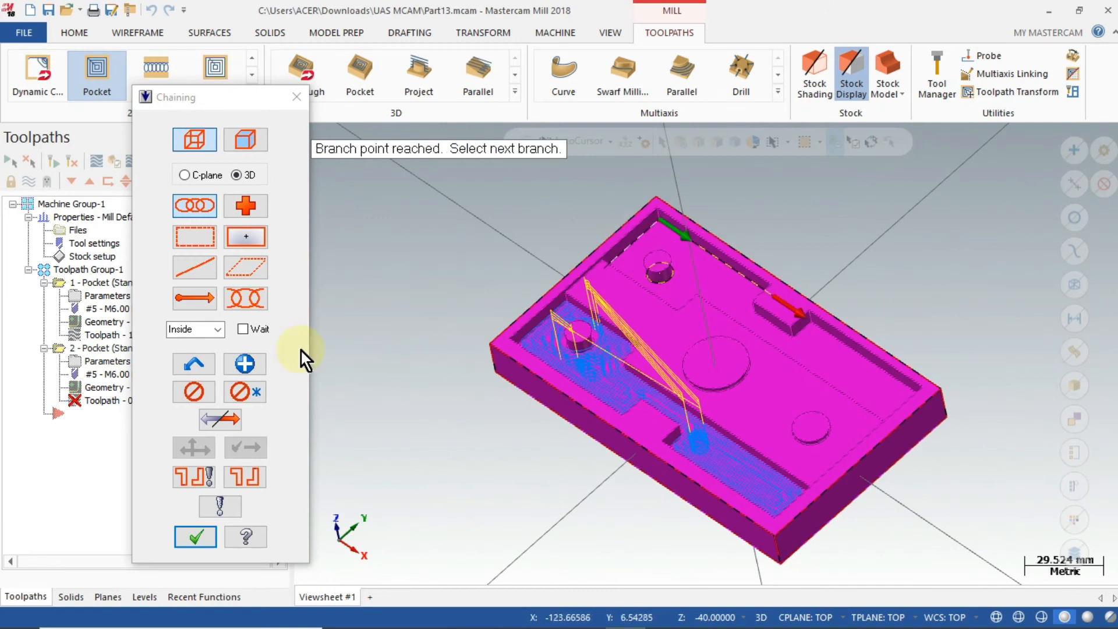
left_click(213, 426)
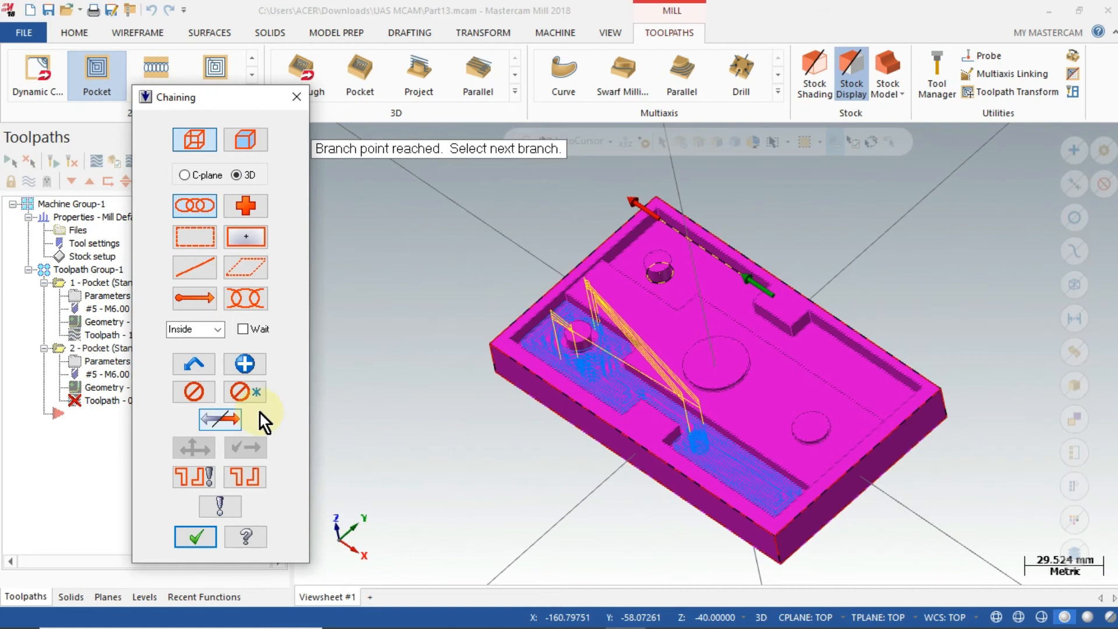
Step: Follow the second recess's floor outline through its branch points to complete the chain, and accept the pocket geometry
left_click(620, 251)
left_click(247, 445)
left_click(183, 446)
left_click(233, 444)
left_click(230, 445)
left_click(207, 453)
left_click(247, 453)
left_click(194, 454)
left_click(239, 451)
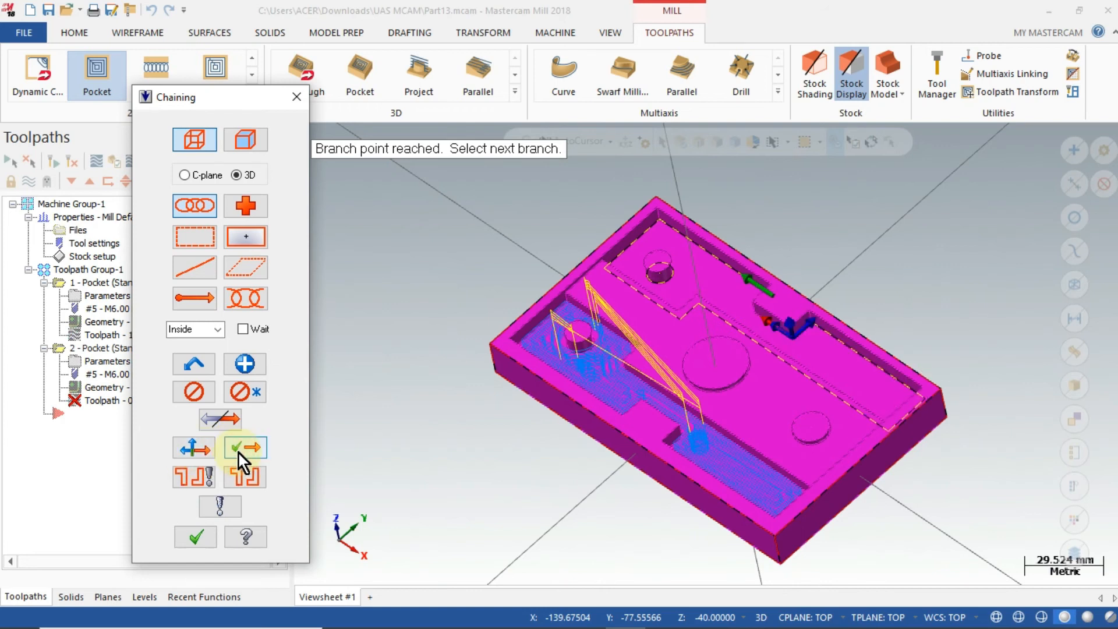
left_click(197, 536)
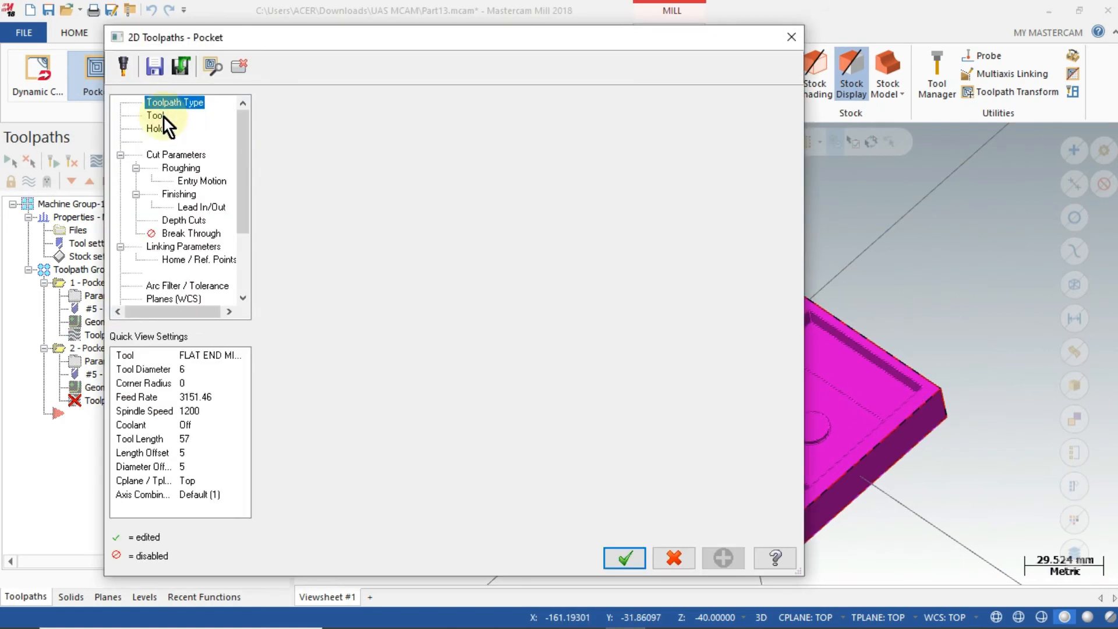
Step: Set the second pocket's spindle speed to 1200, enter the comment 2 and select holder B2C3-0016
left_click(163, 116)
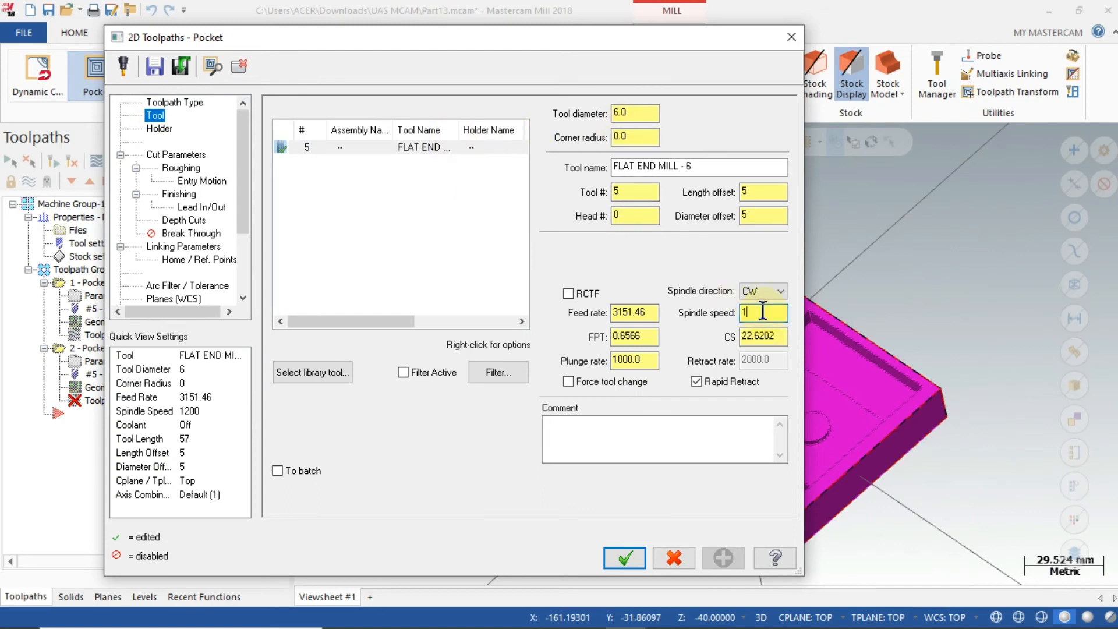
left_click(673, 434)
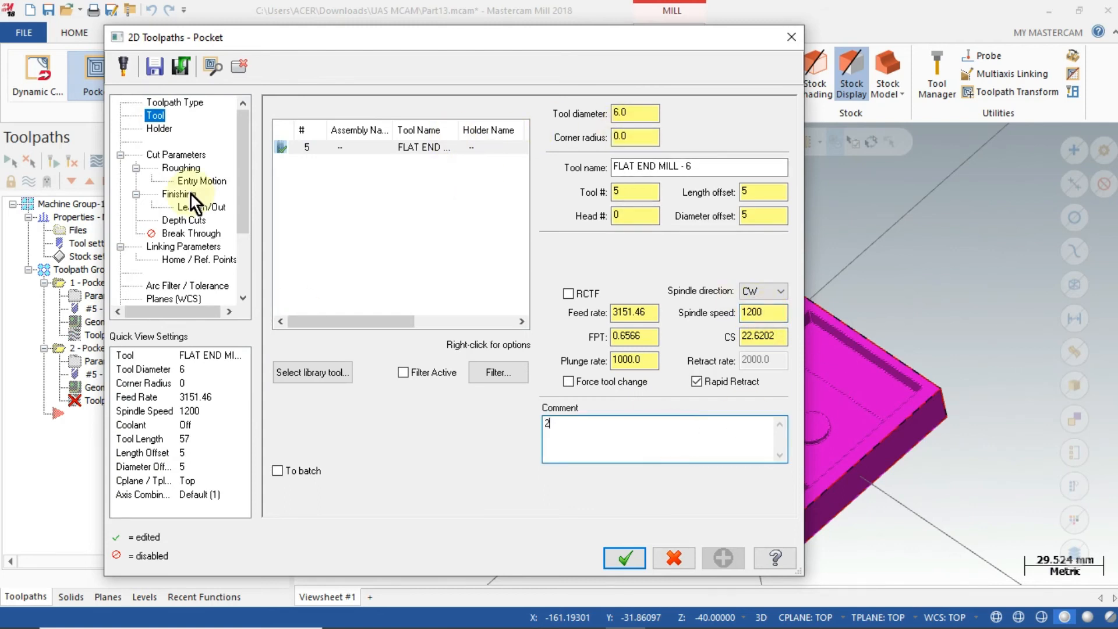
type("2")
left_click(161, 130)
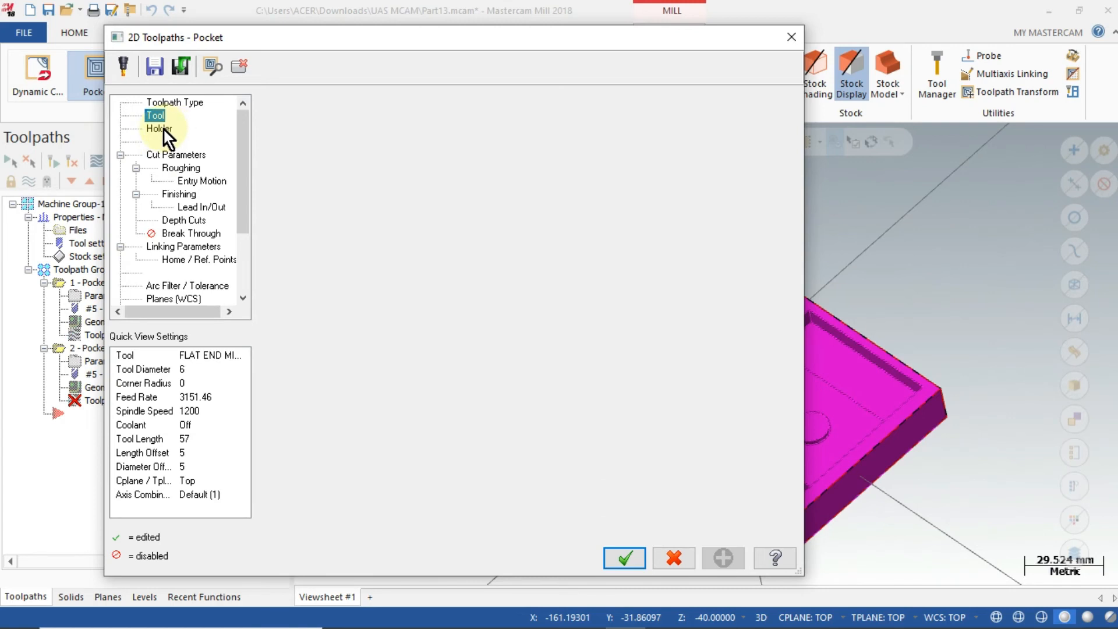
left_click(310, 137)
Step: Review the second pocket's cut, roughing, finishing and linking parameters, turn flood coolant on and generate the toolpath
left_click(162, 153)
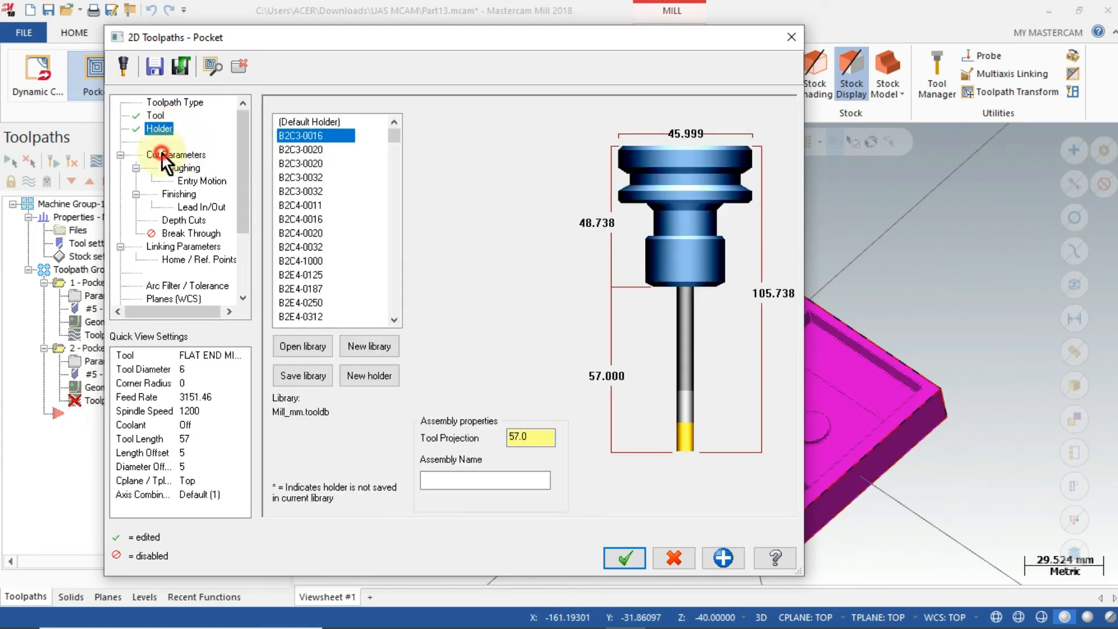
left_click(226, 307)
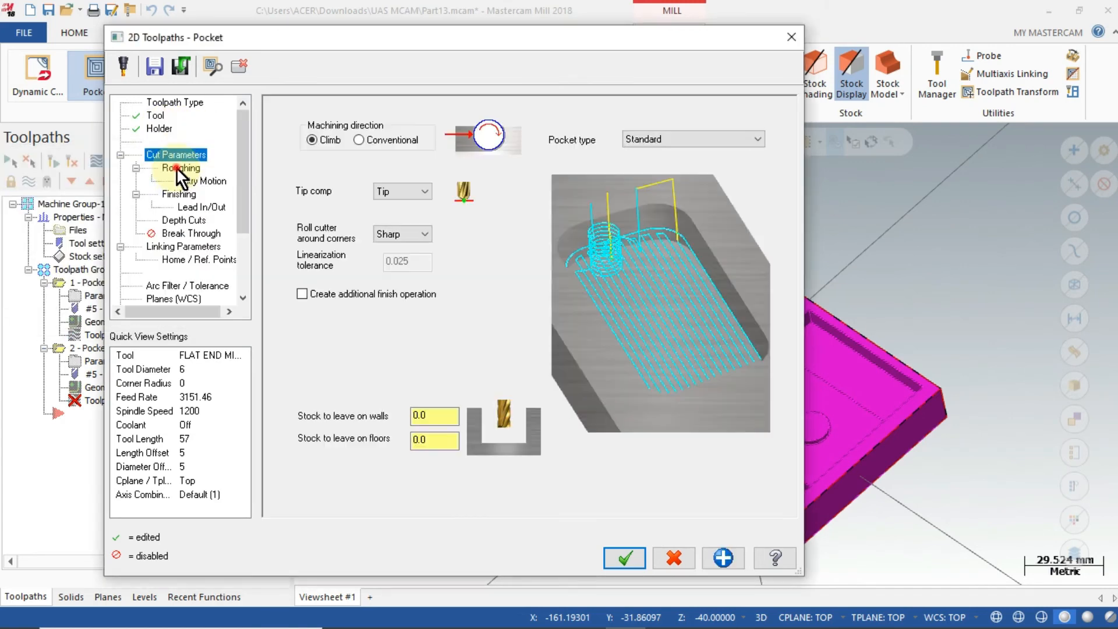
left_click(177, 169)
left_click(198, 181)
left_click(179, 194)
left_click(200, 207)
left_click(183, 246)
scroll(233, 259, "down", 2)
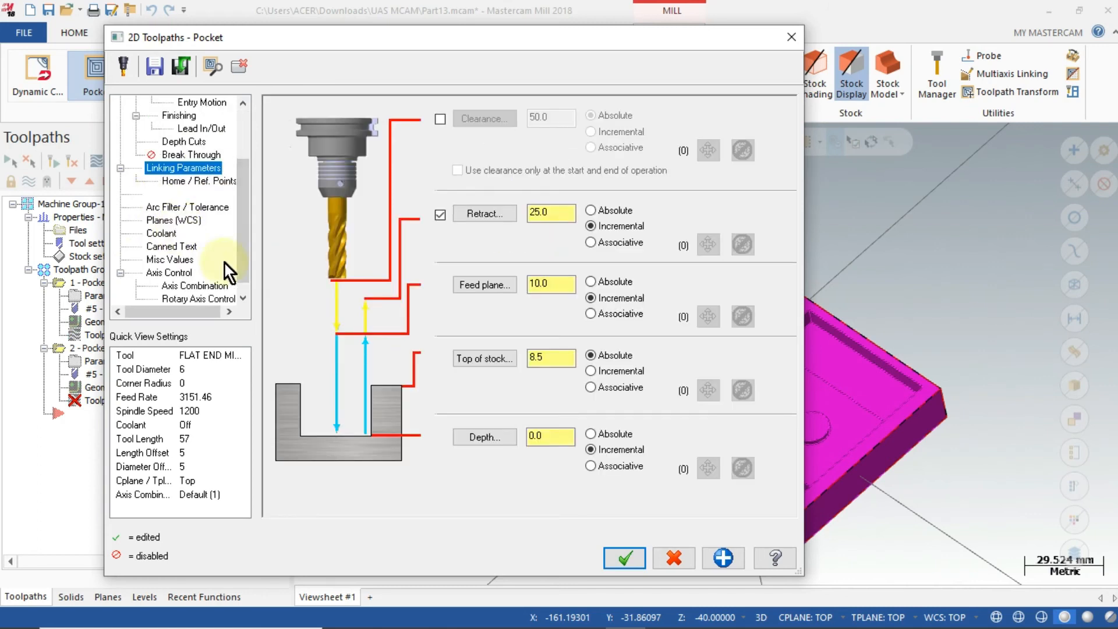
key("Down")
key("Return")
Step: Backplot the second pocket toolpath and examine the tool's motion along the recess from several angles
middle_click_drag(437, 310, 122, 447)
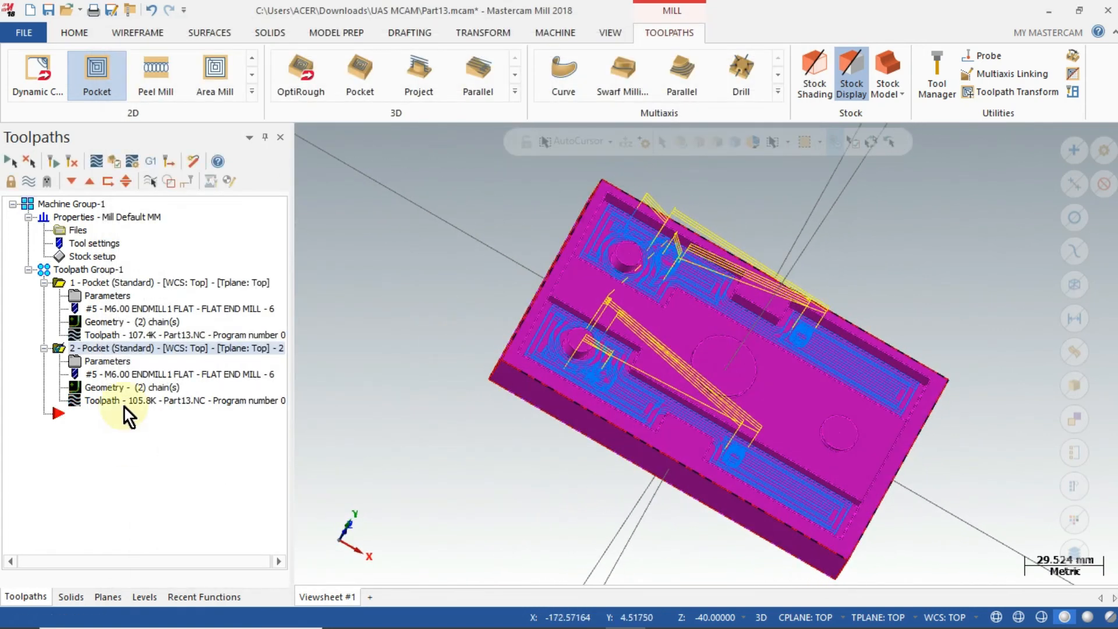
key("alt+t")
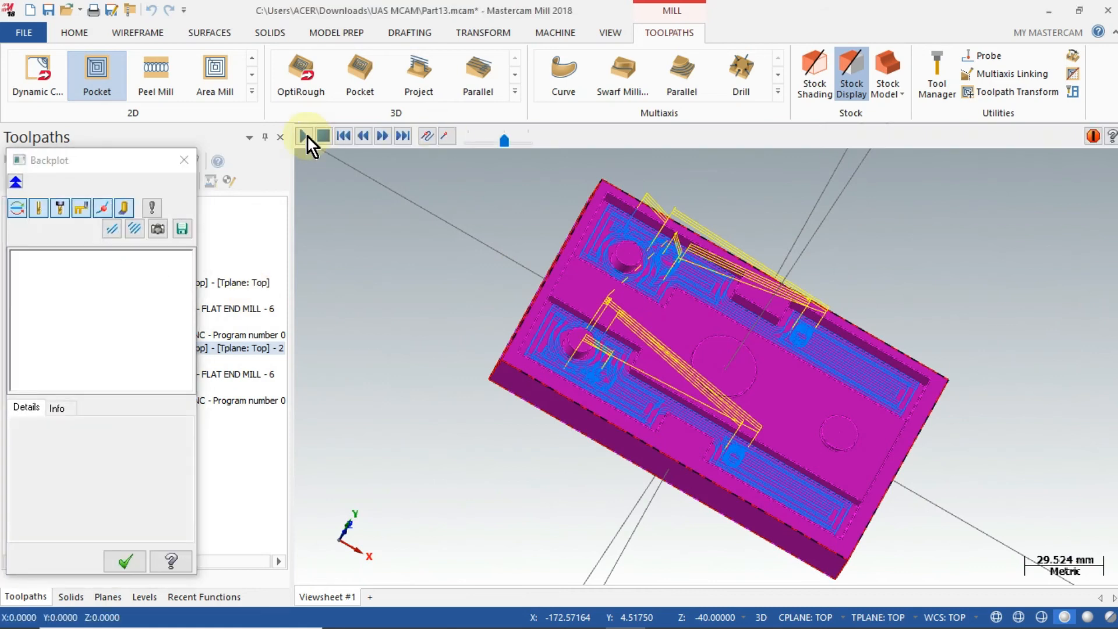
left_click(304, 135)
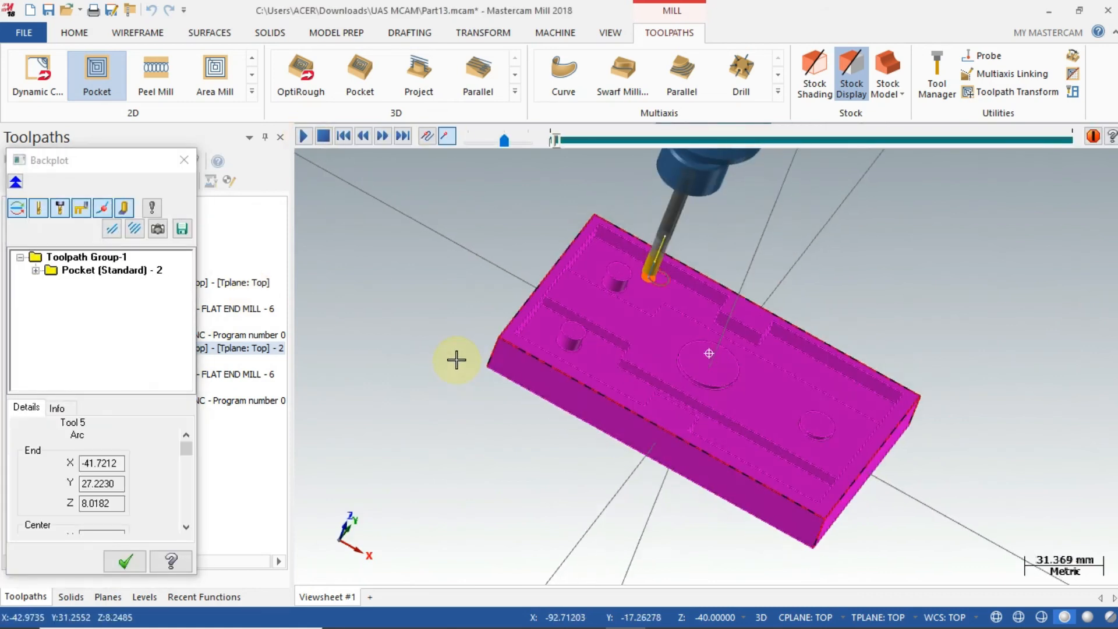
middle_click_drag(456, 359, 391, 177)
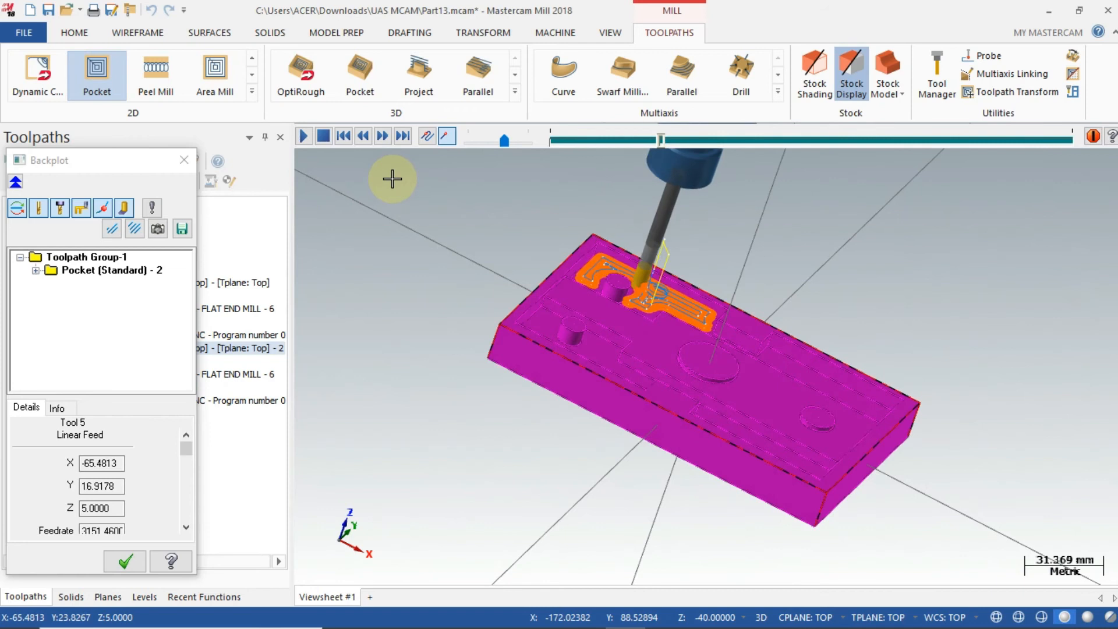
middle_click_drag(848, 289, 824, 282)
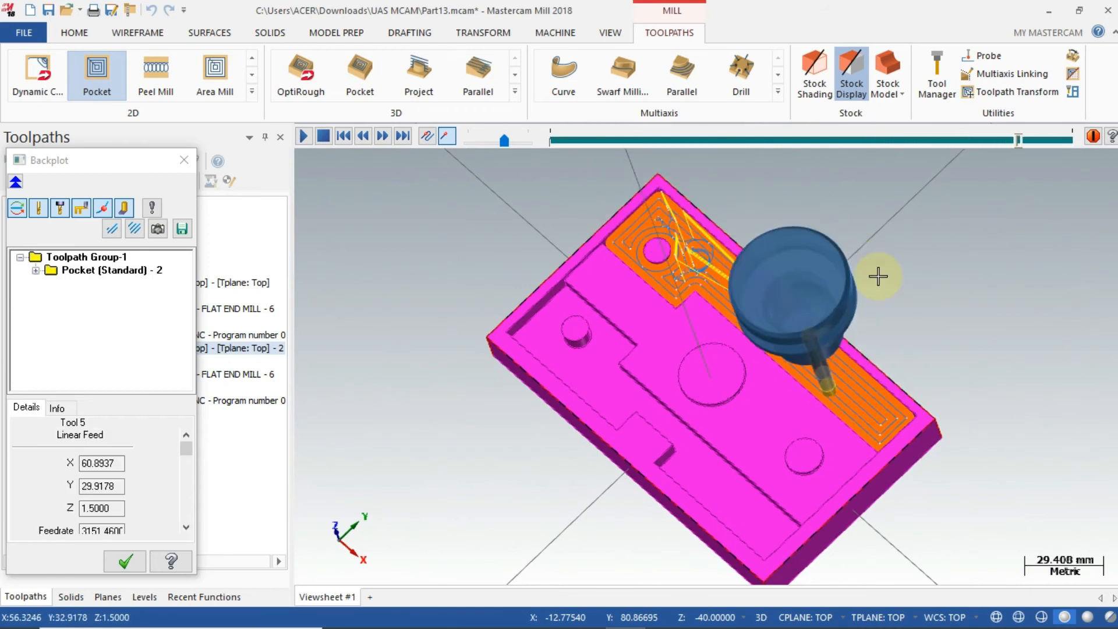
middle_click_drag(914, 318, 709, 353)
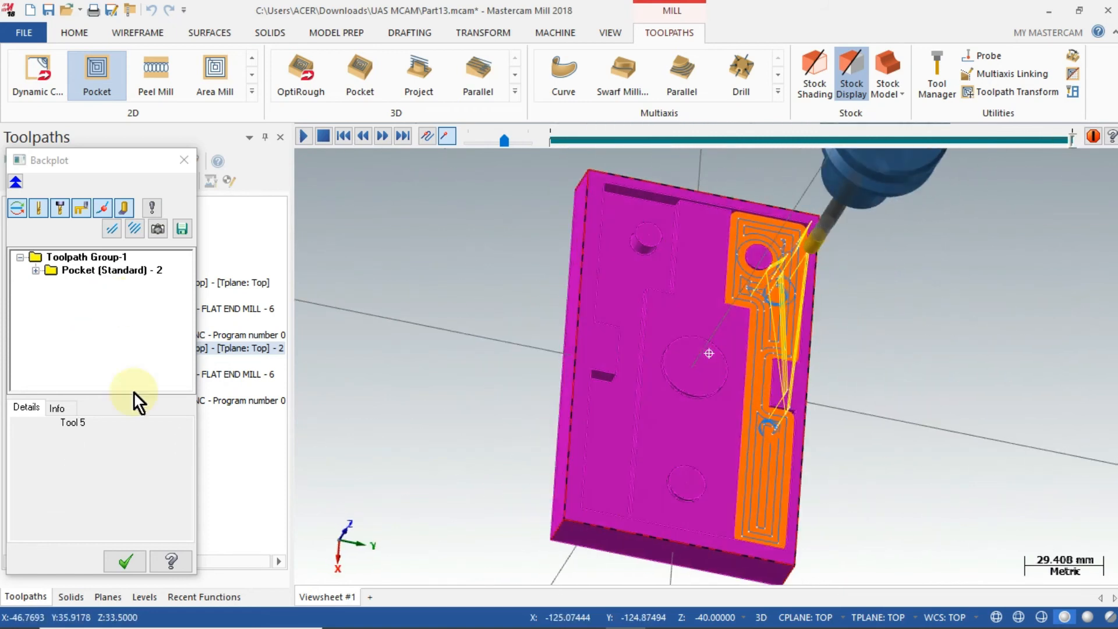
left_click(122, 563)
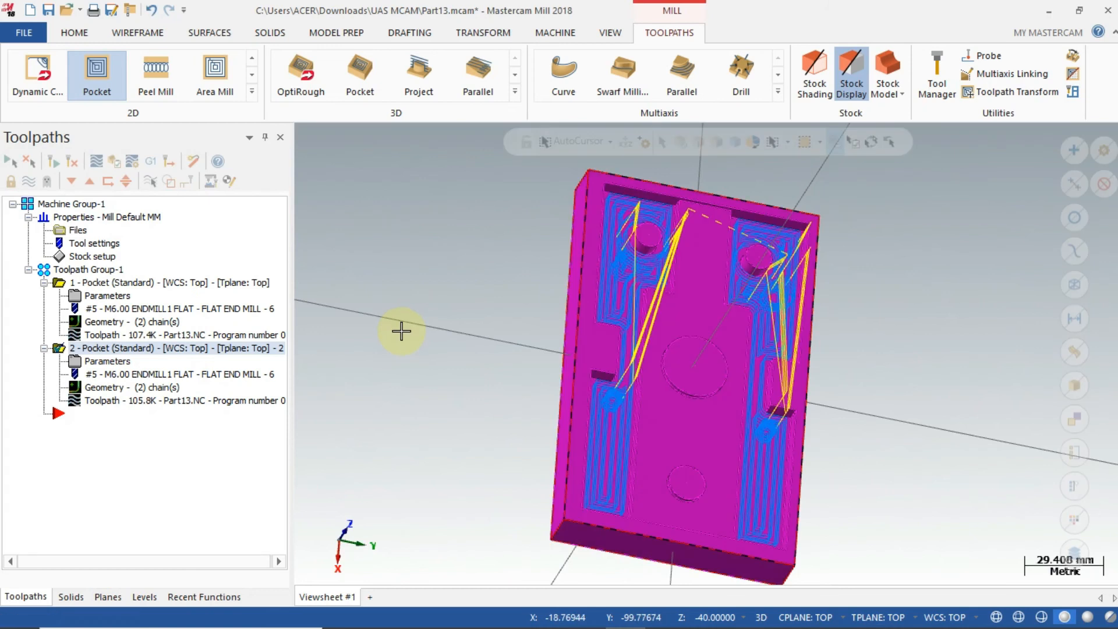
Step: Start a third 2D Pocket toolpath in isometric view and chain the base circles of the large central boss and the small boss
left_click(83, 75)
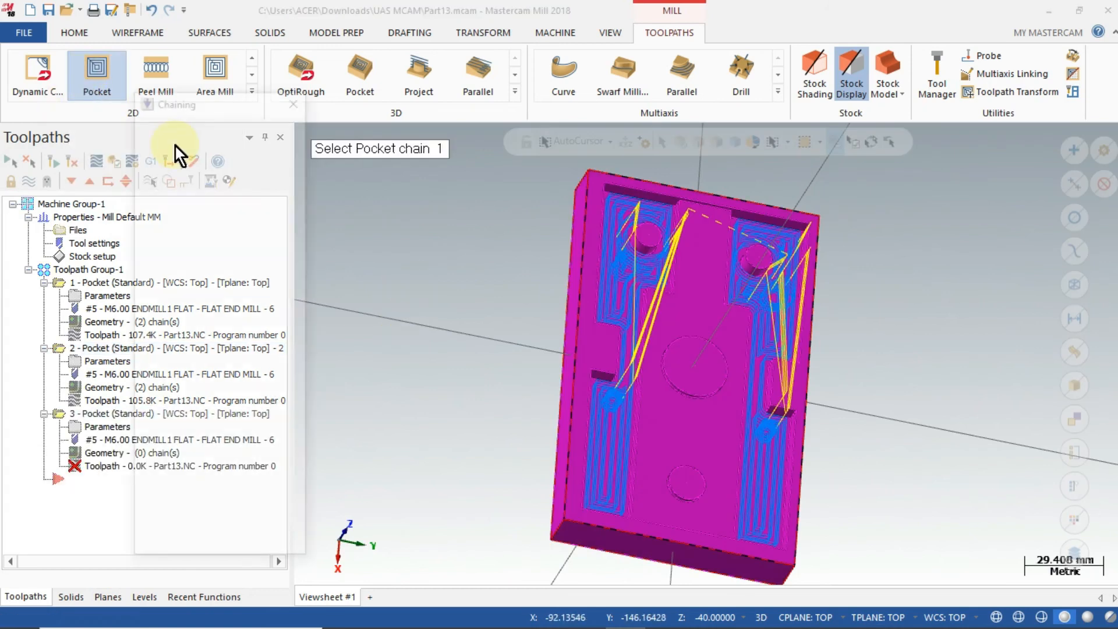
left_click(605, 33)
left_click(189, 55)
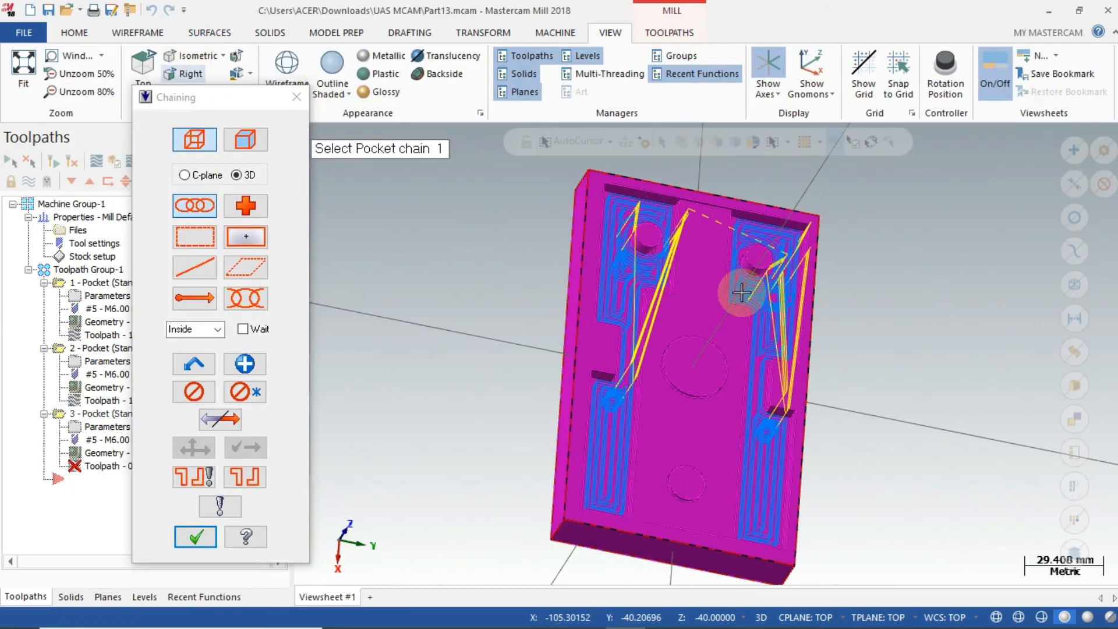
scroll(776, 351, "up", 6)
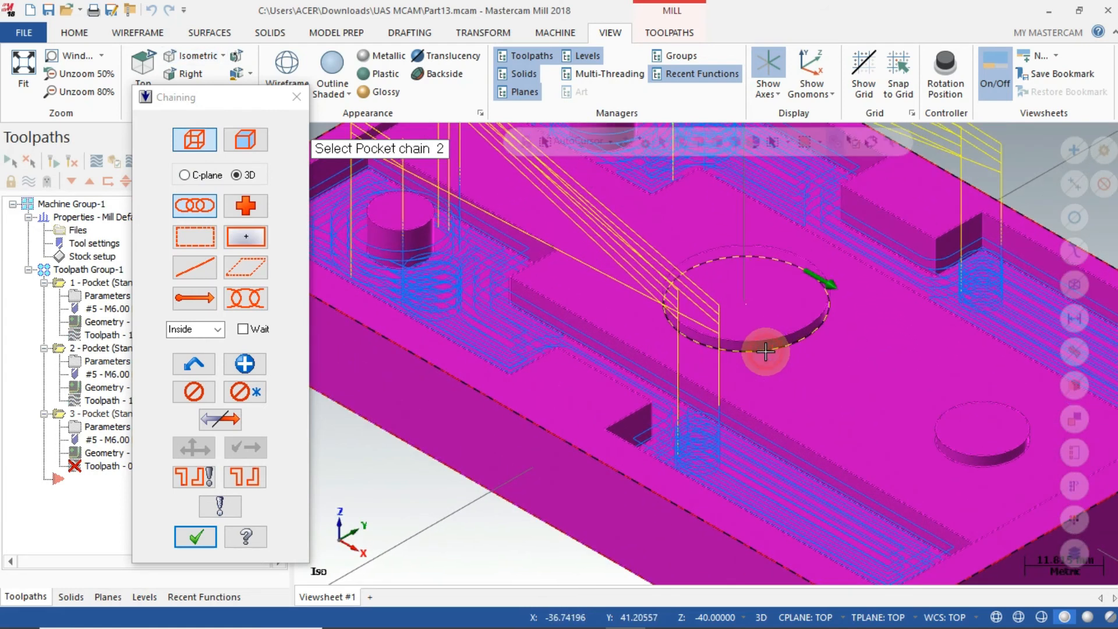
Step: Chain the raised central floor's outline in the reversed direction through its branch points, and accept the pocket geometry
left_click(926, 297)
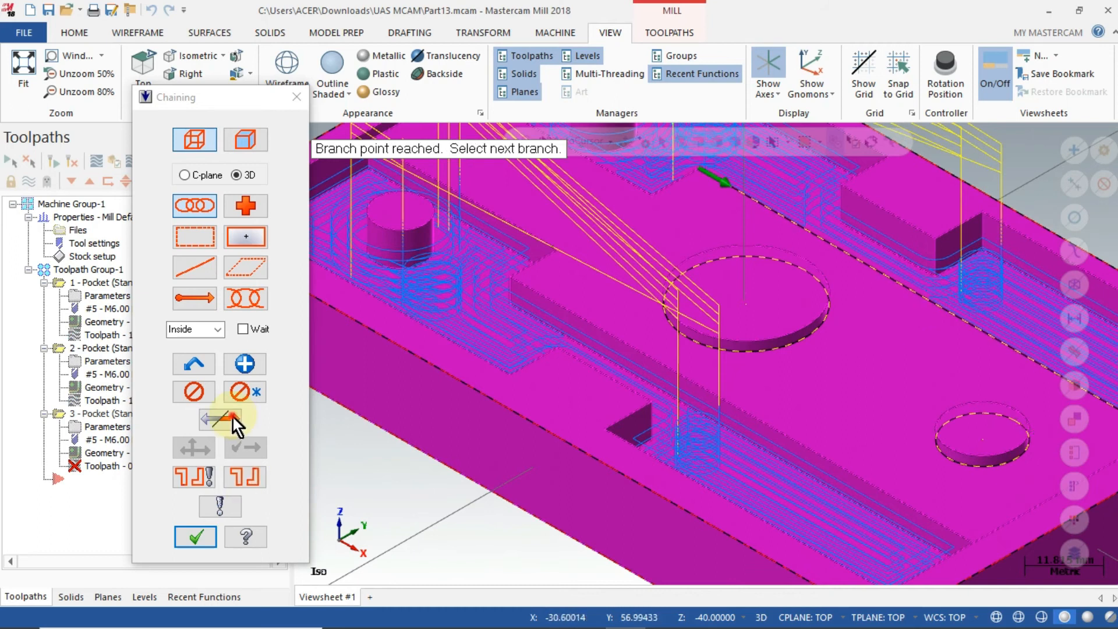
left_click(661, 186)
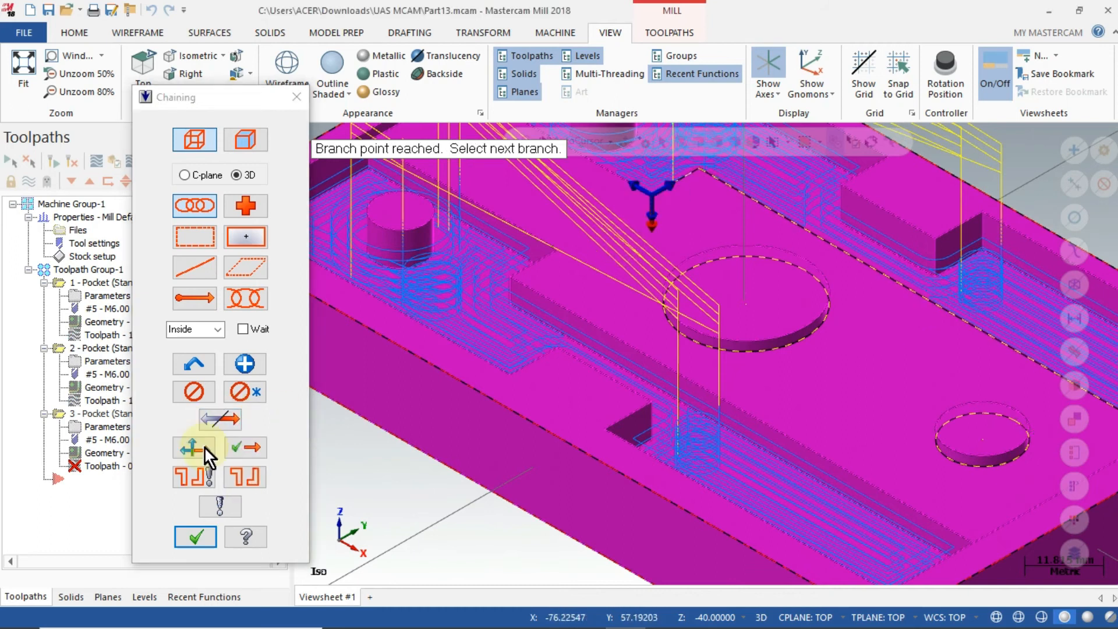
left_click(205, 448)
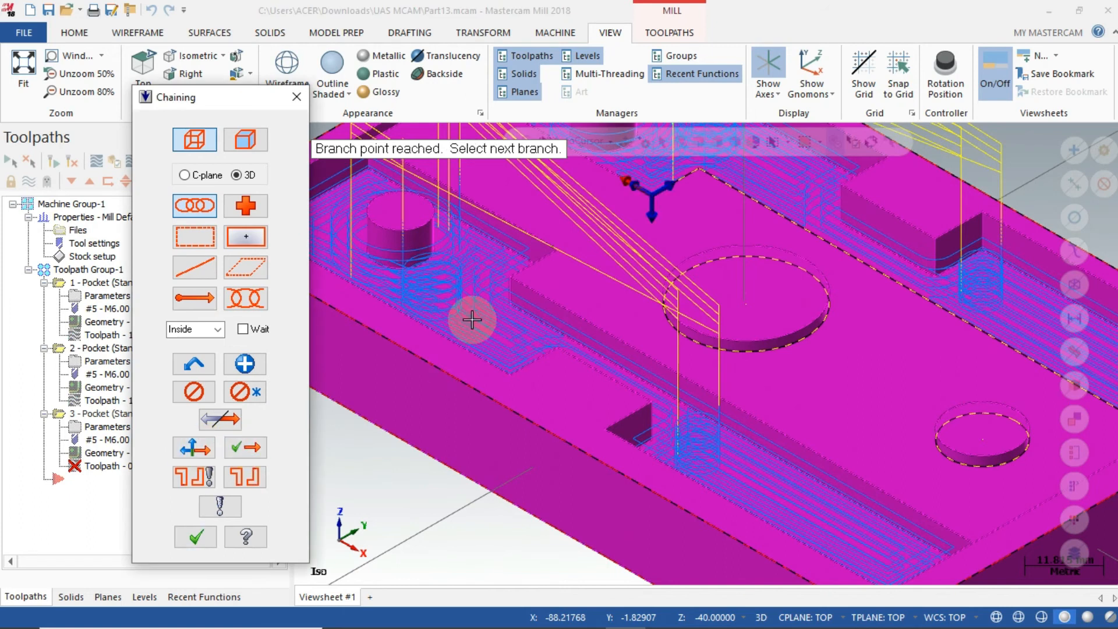
middle_click_drag(472, 319, 559, 450)
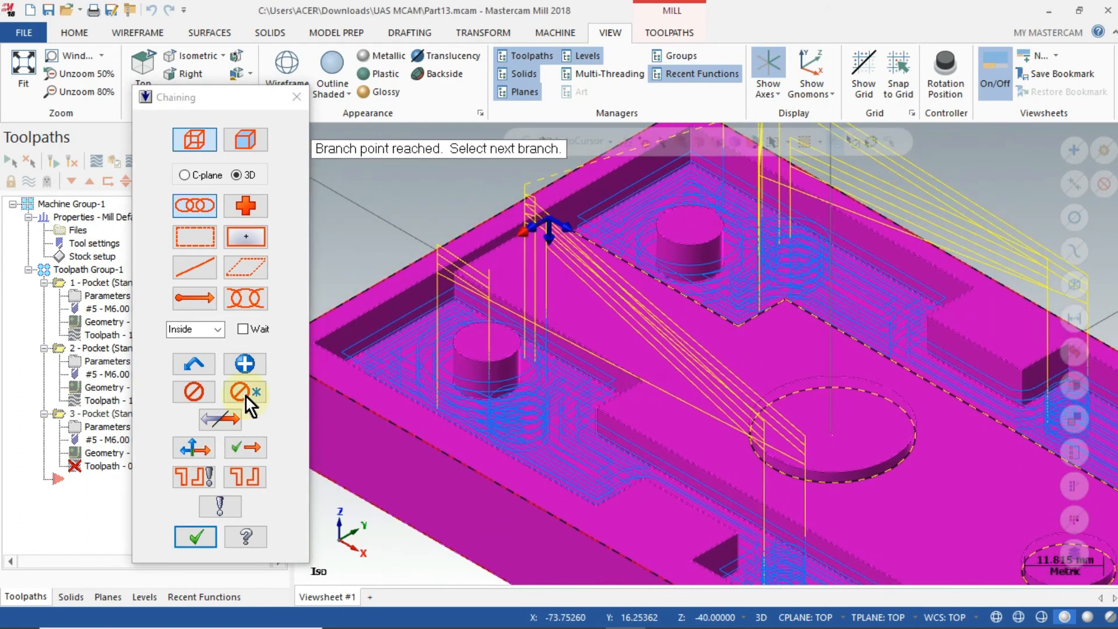
left_click(255, 447)
left_click(200, 452)
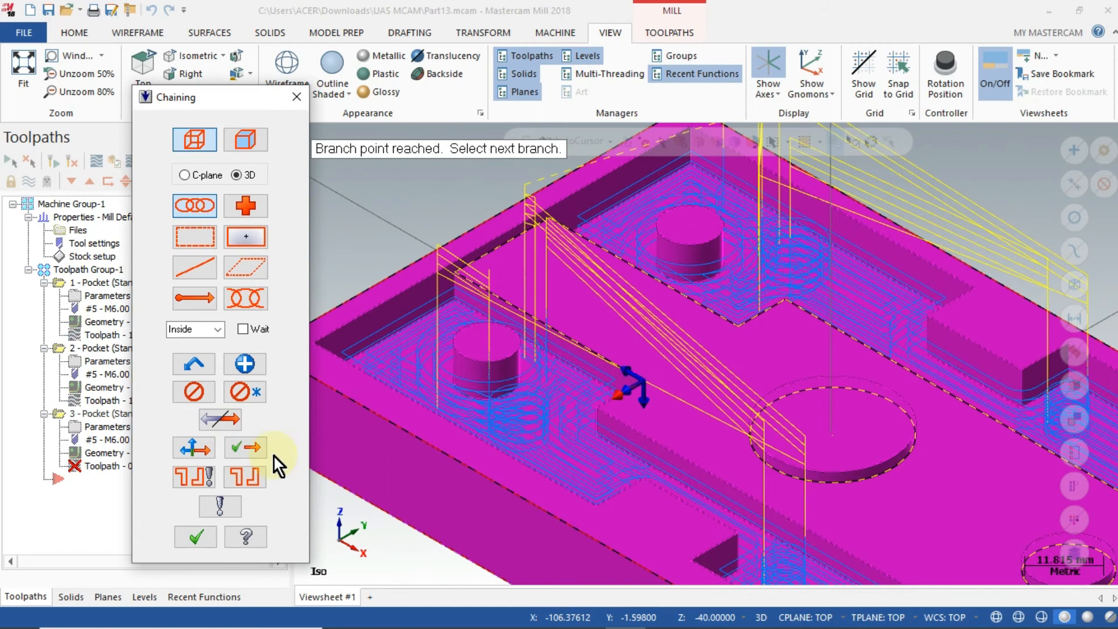
left_click(235, 449)
scroll(769, 407, "down", 3)
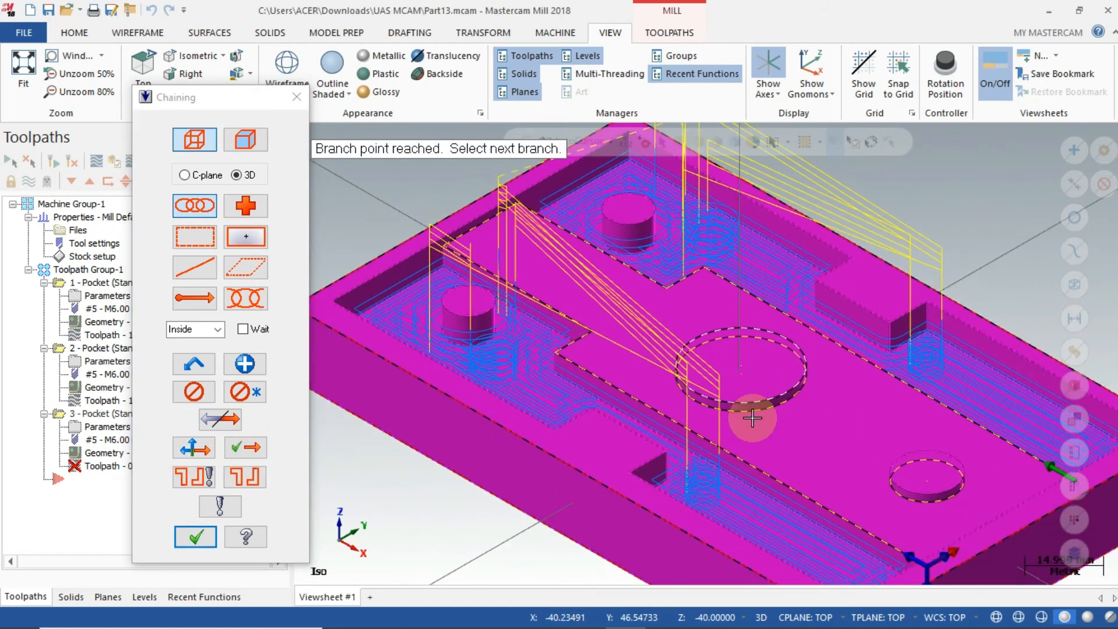
left_click(239, 449)
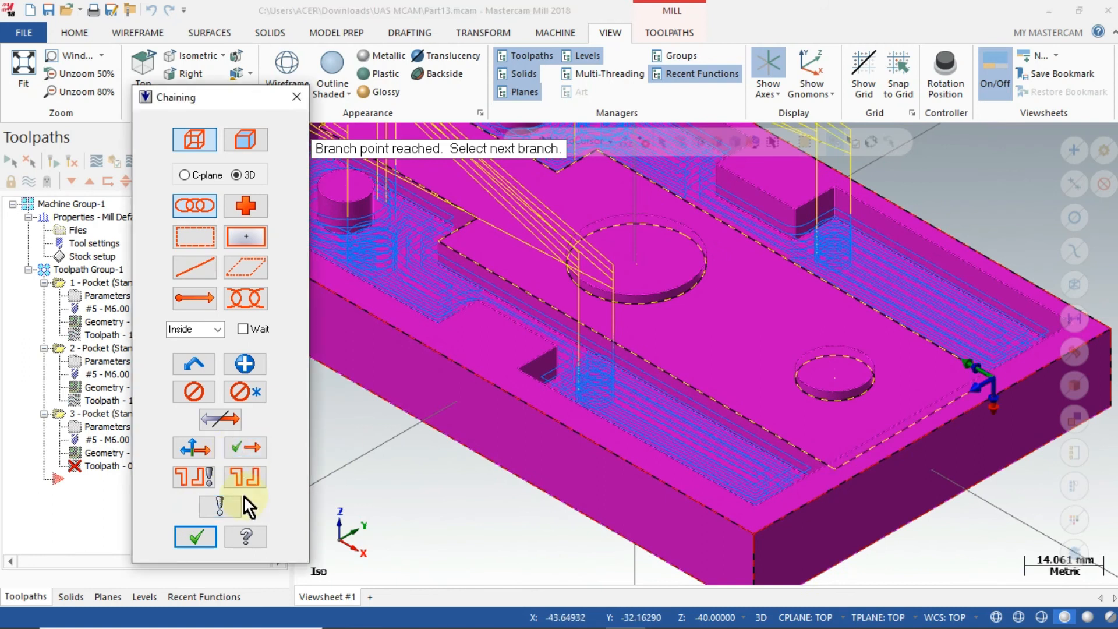
left_click(196, 535)
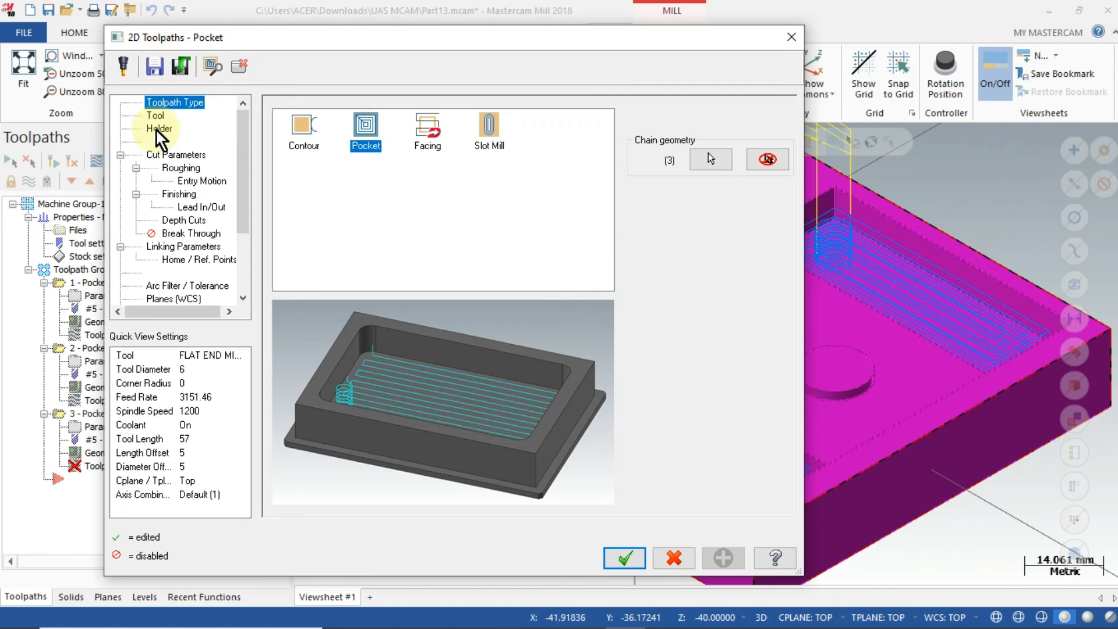
Step: Select the 6 mm flat end mill, tool 5, with holder B2C3-0016 for the third pocket
left_click(156, 119)
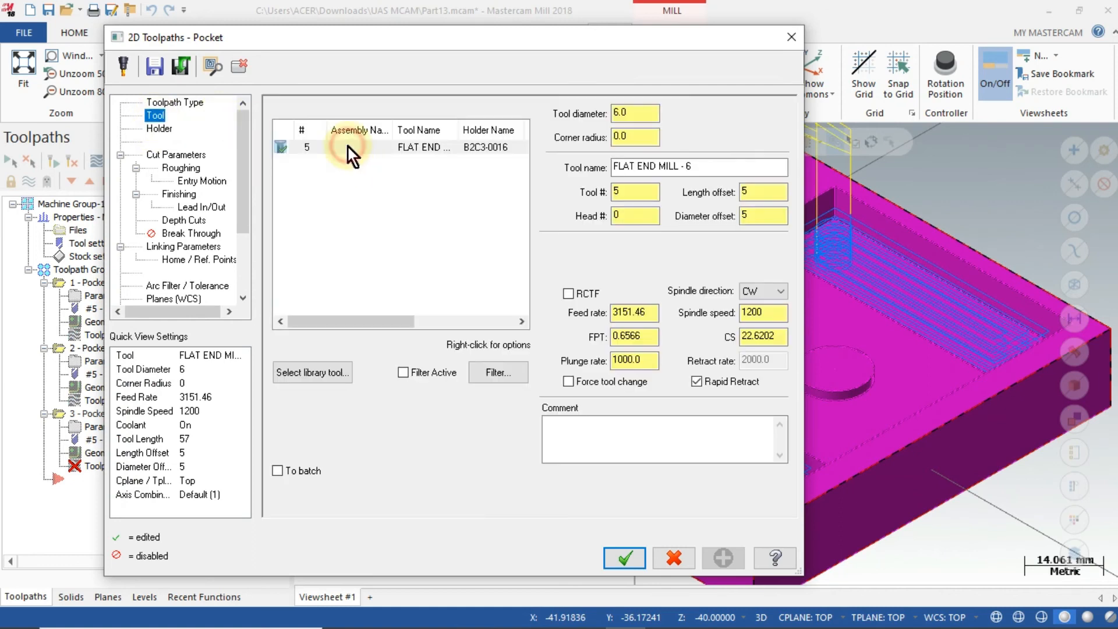
left_click(347, 146)
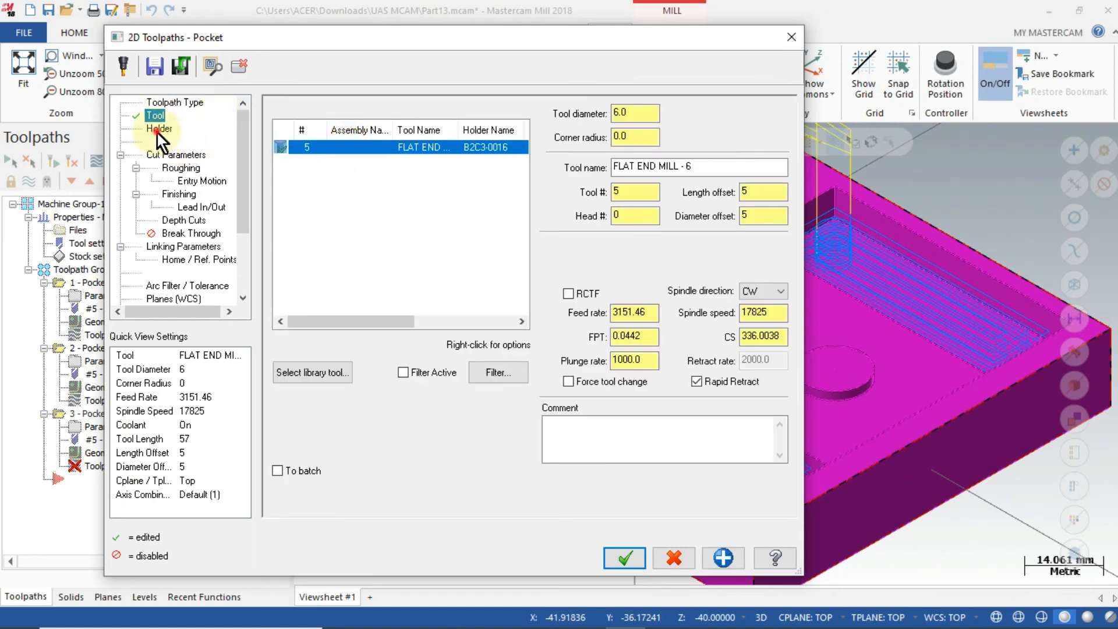
left_click(177, 130)
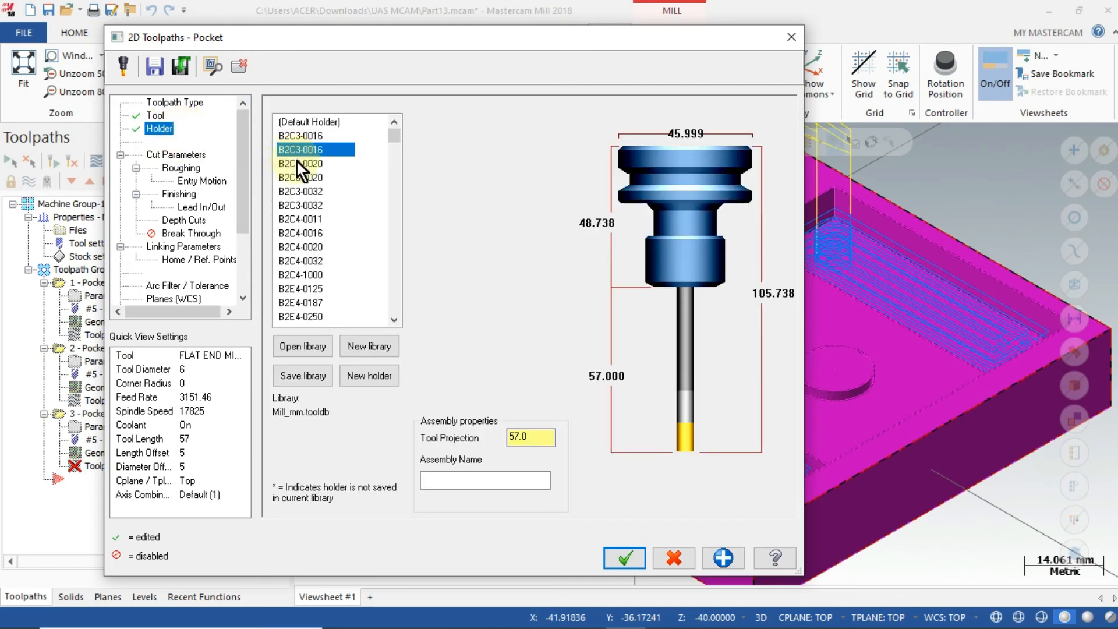
left_click(297, 163)
Step: Set the third pocket's absolute top of stock to 8.5 and incremental depth to 0 from picked points, and generate the toolpath
left_click(169, 155)
left_click(226, 308)
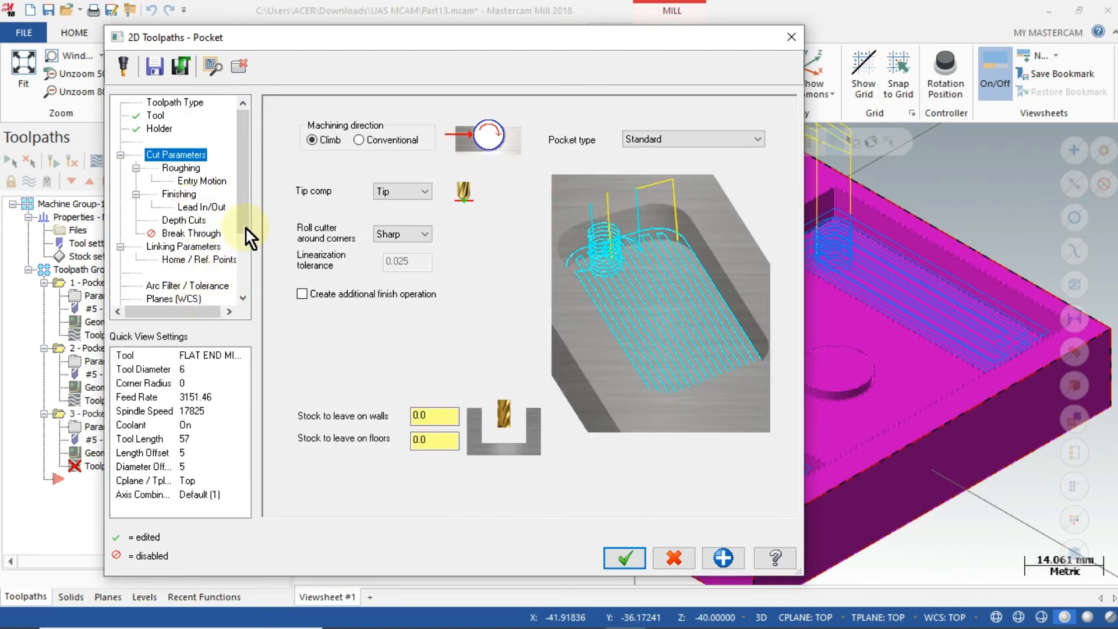
scroll(245, 226, "down", 3)
left_click(161, 220)
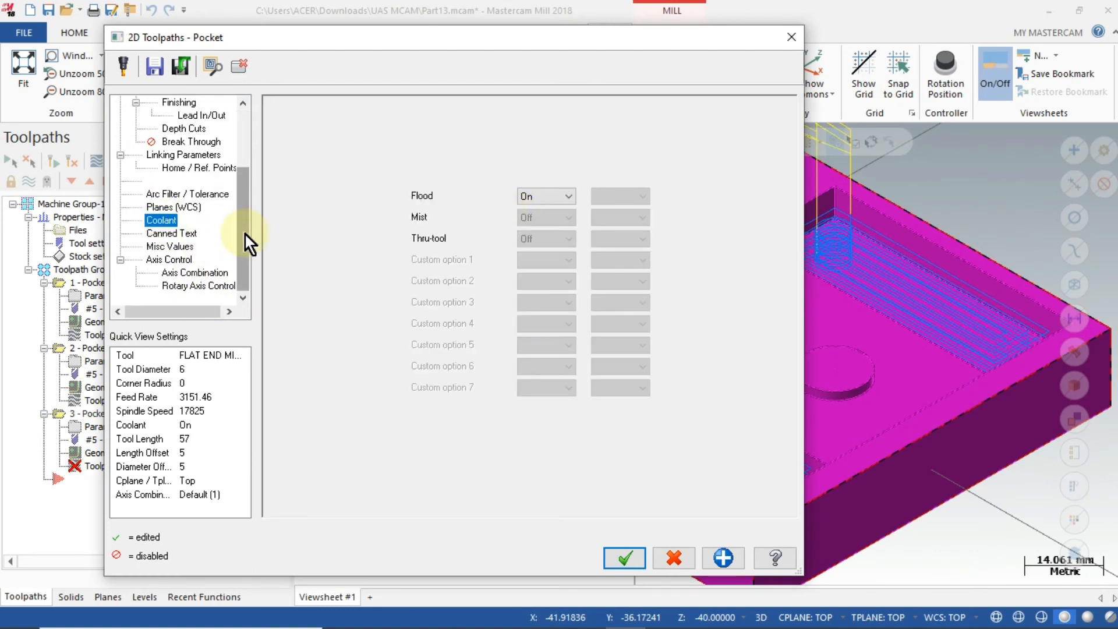
scroll(244, 232, "up", 2)
left_click(192, 208)
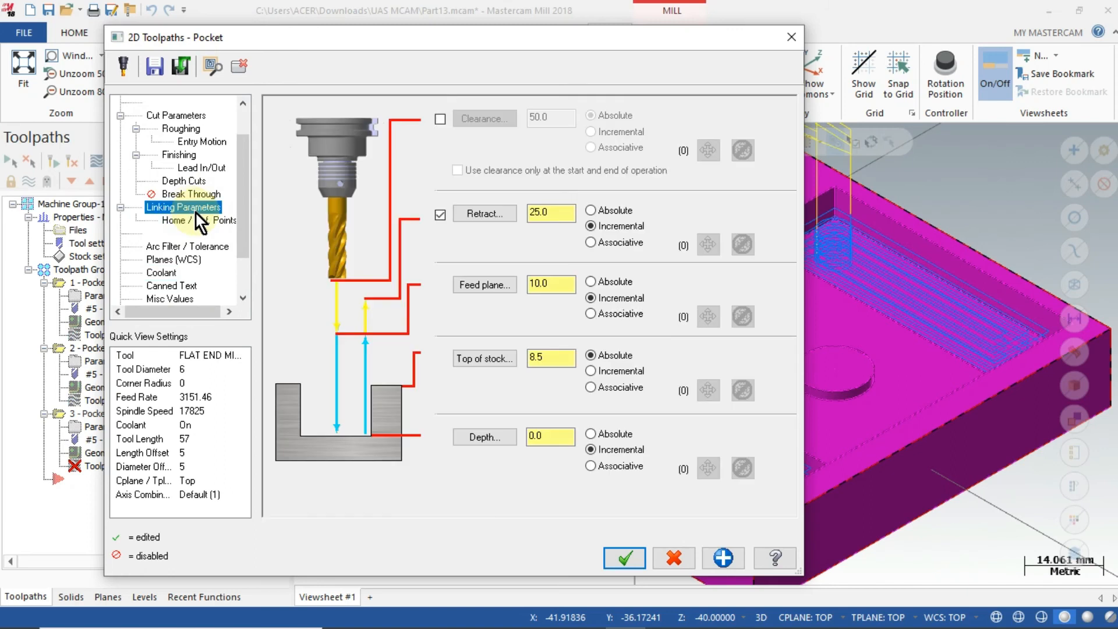
left_click(470, 362)
left_click(644, 295)
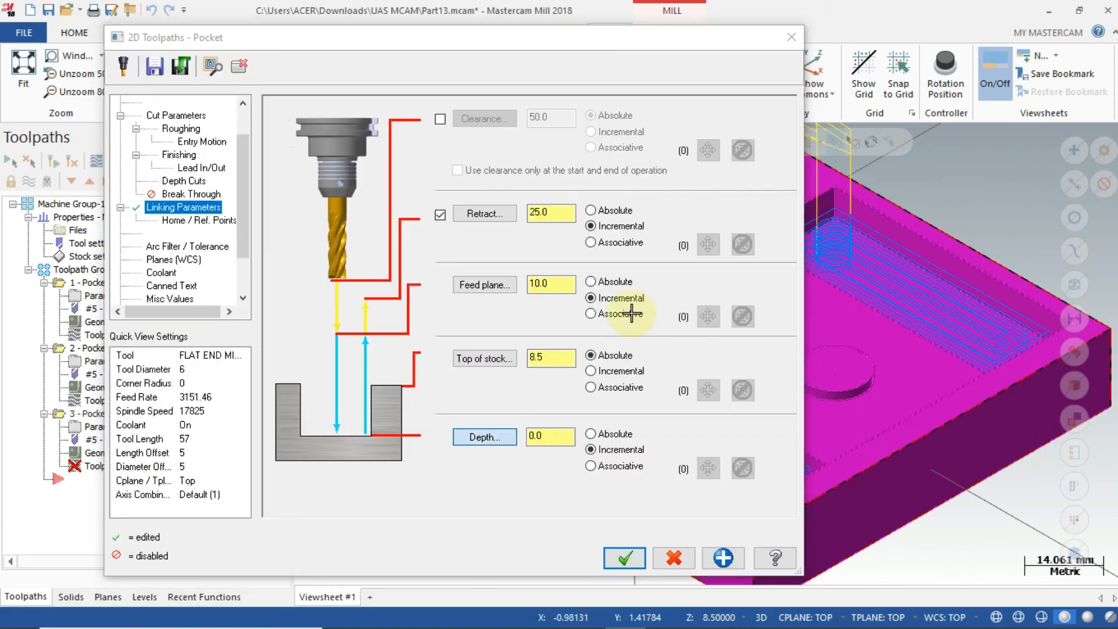
left_click(641, 306)
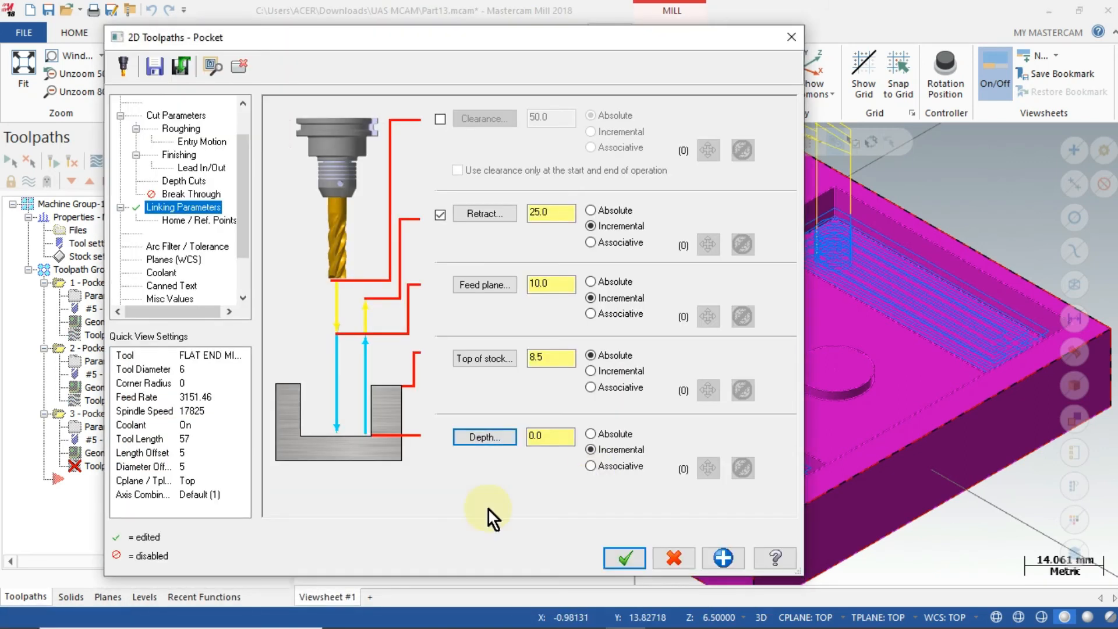
left_click(610, 554)
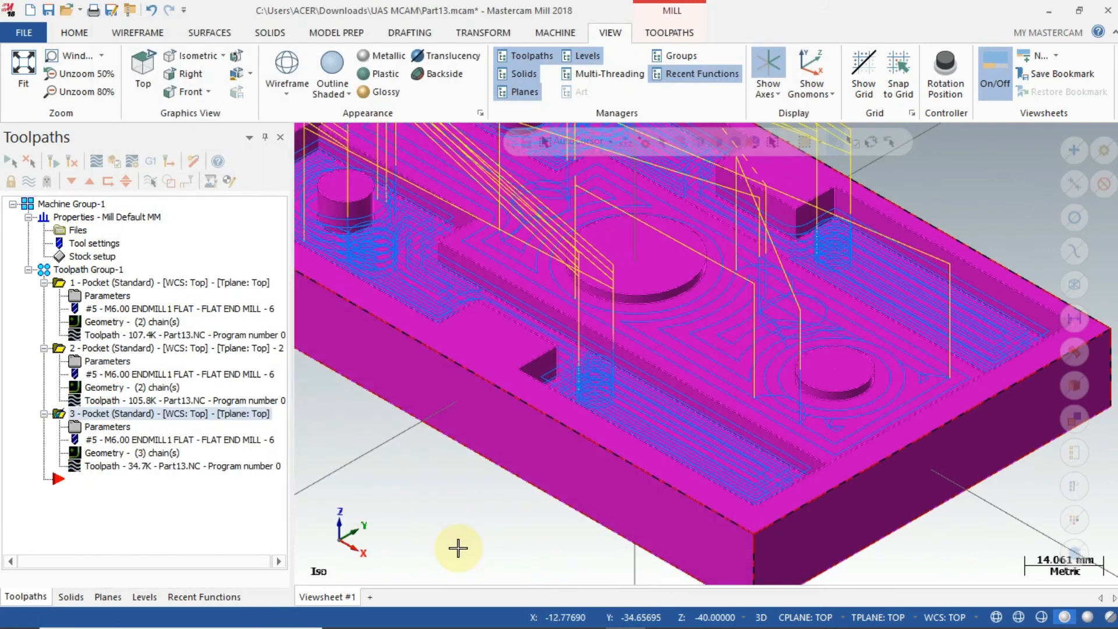
Step: Backplot the third pocket toolpath from start to end, and close the backplot
scroll(528, 498, "up", 3)
scroll(527, 498, "down", 2)
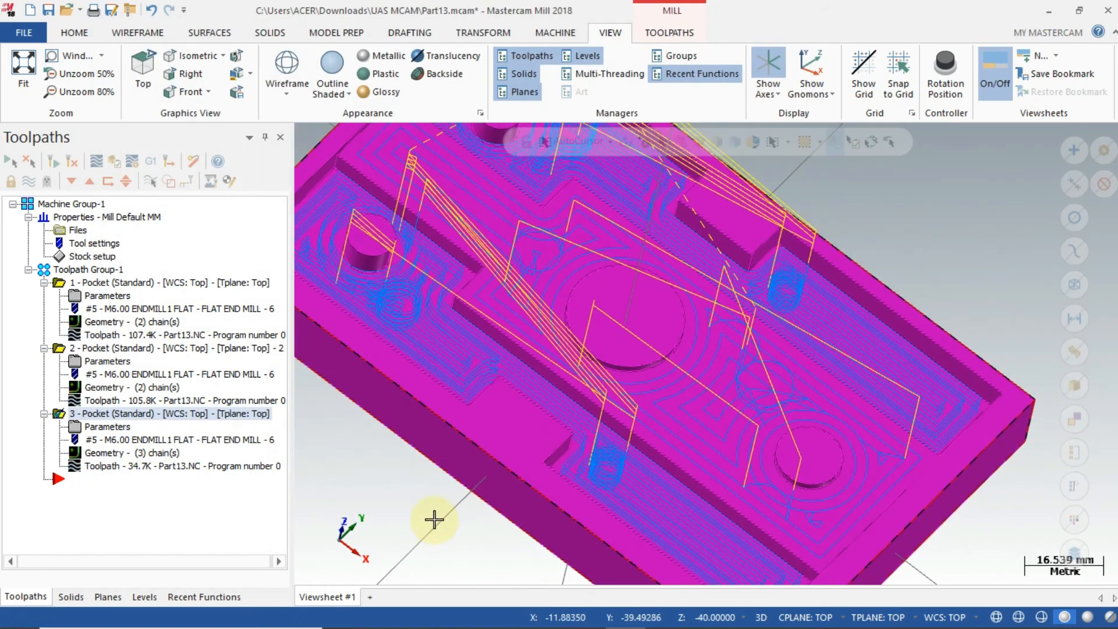
left_click(113, 468)
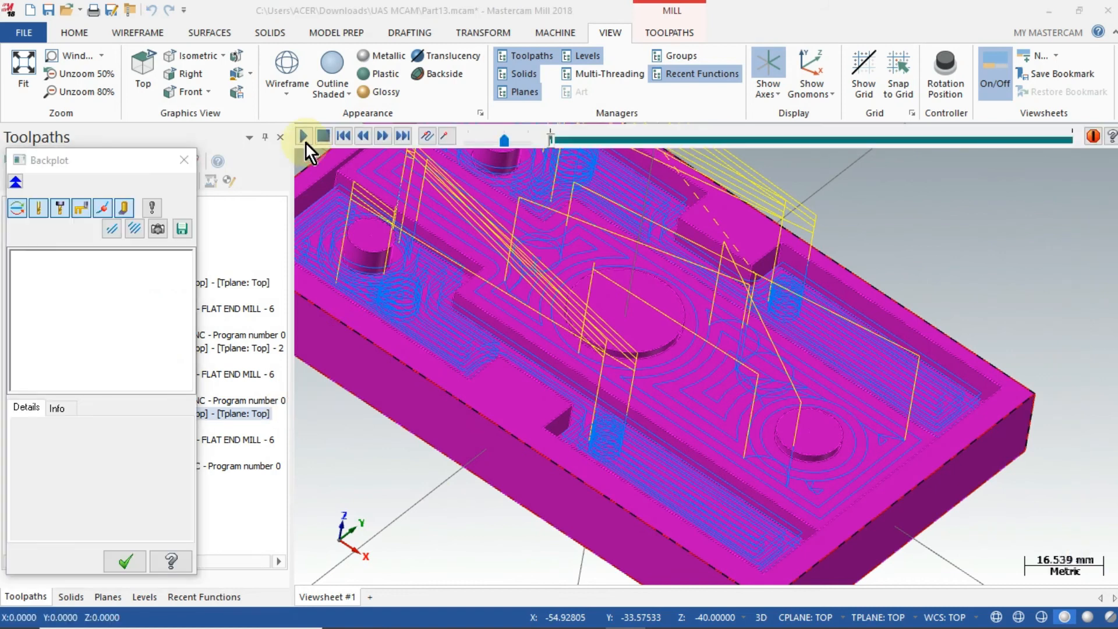
left_click(304, 139)
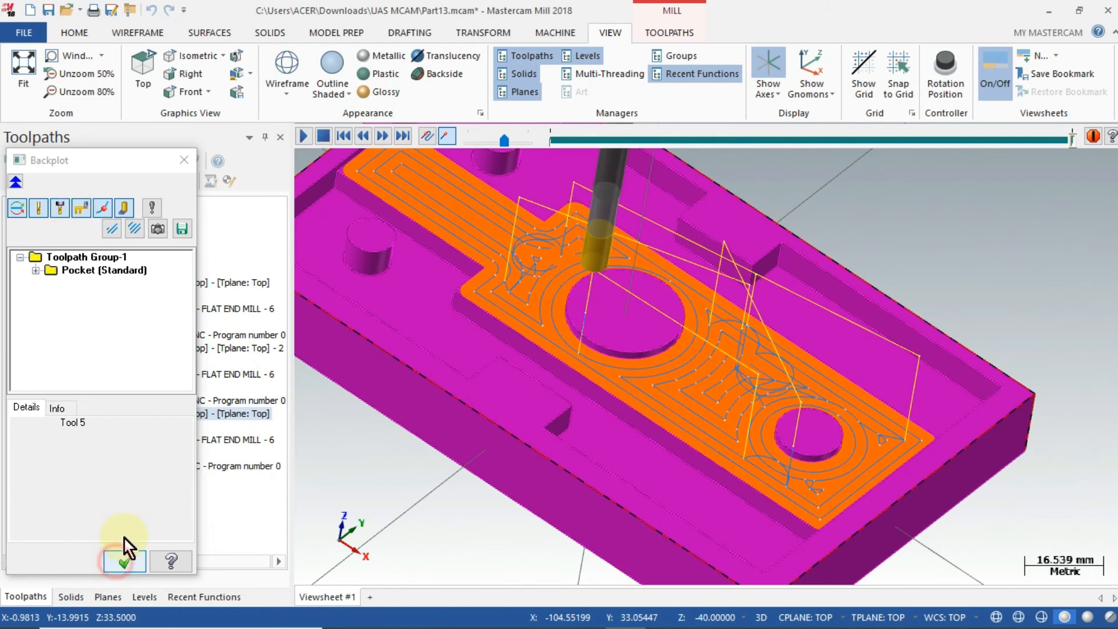
left_click(124, 558)
Step: Verify the third pocket toolpath by running its material-removal simulation on the stock
left_click(108, 162)
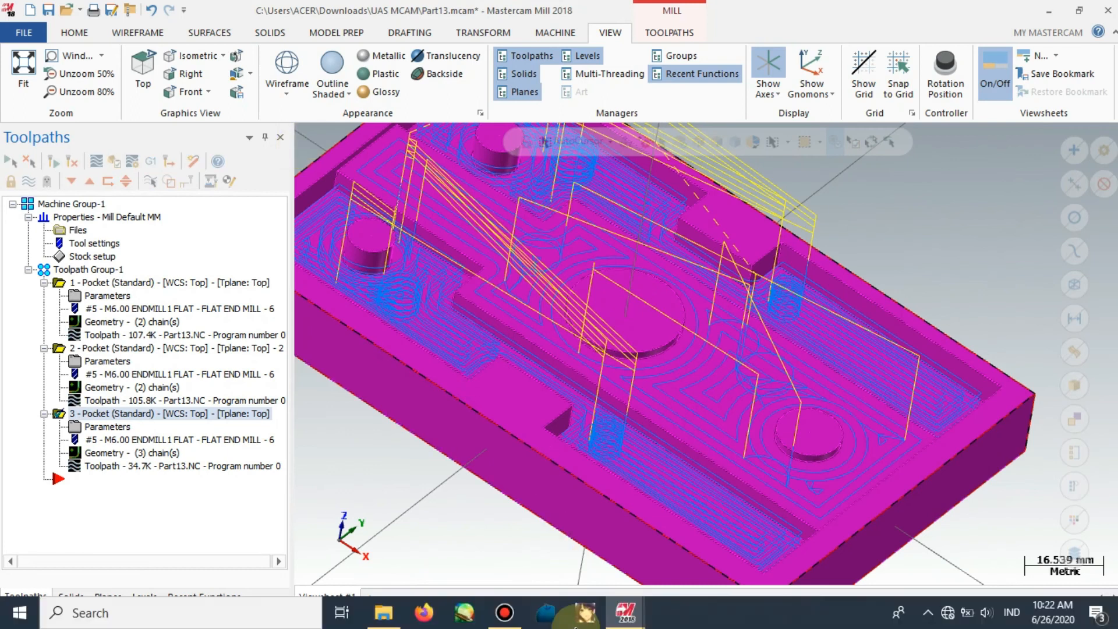
left_click(505, 612)
left_click(647, 616)
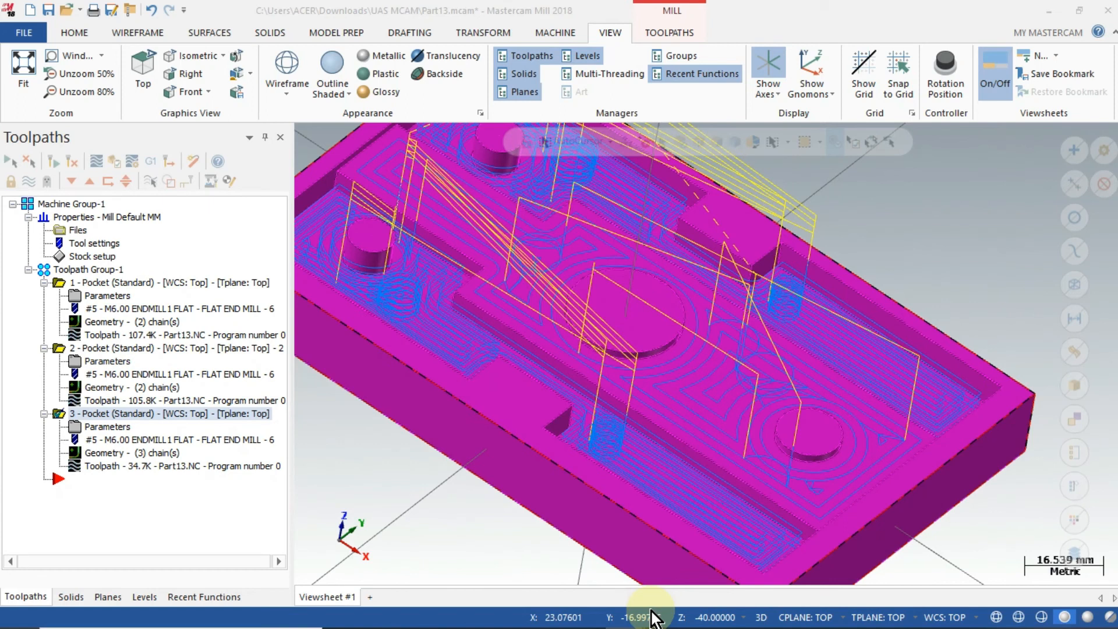
left_click(632, 619)
left_click(722, 511)
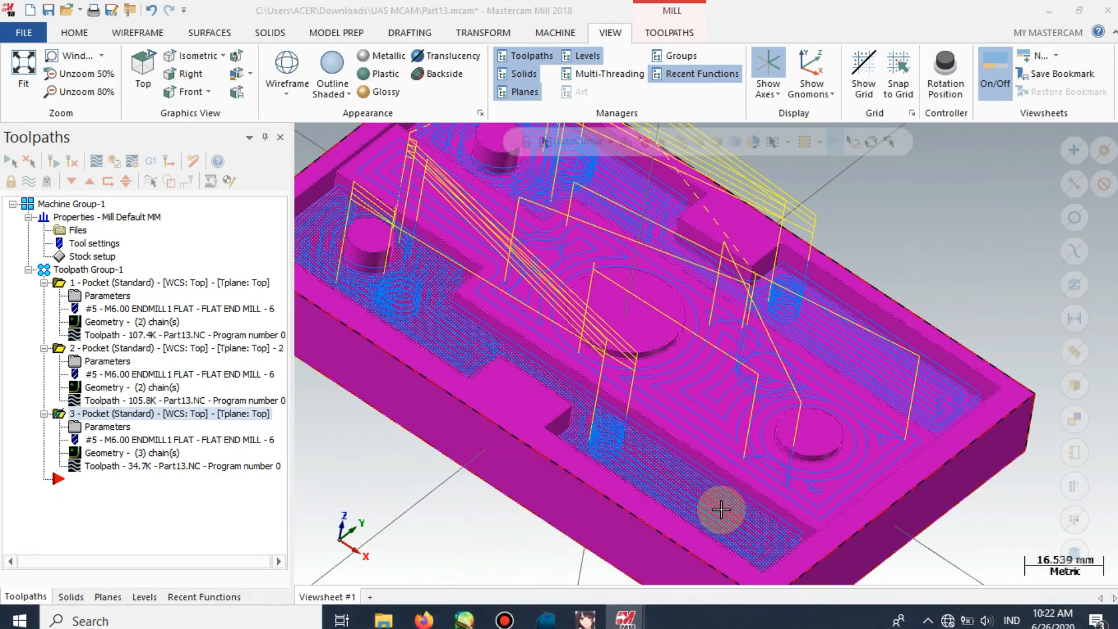
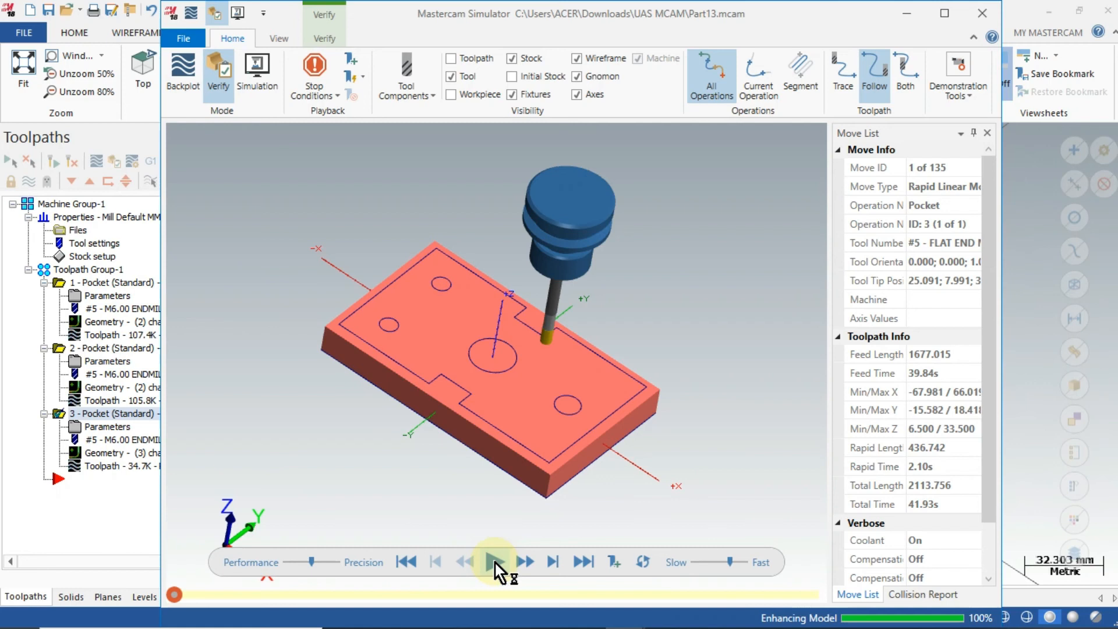
mouse_move(515, 623)
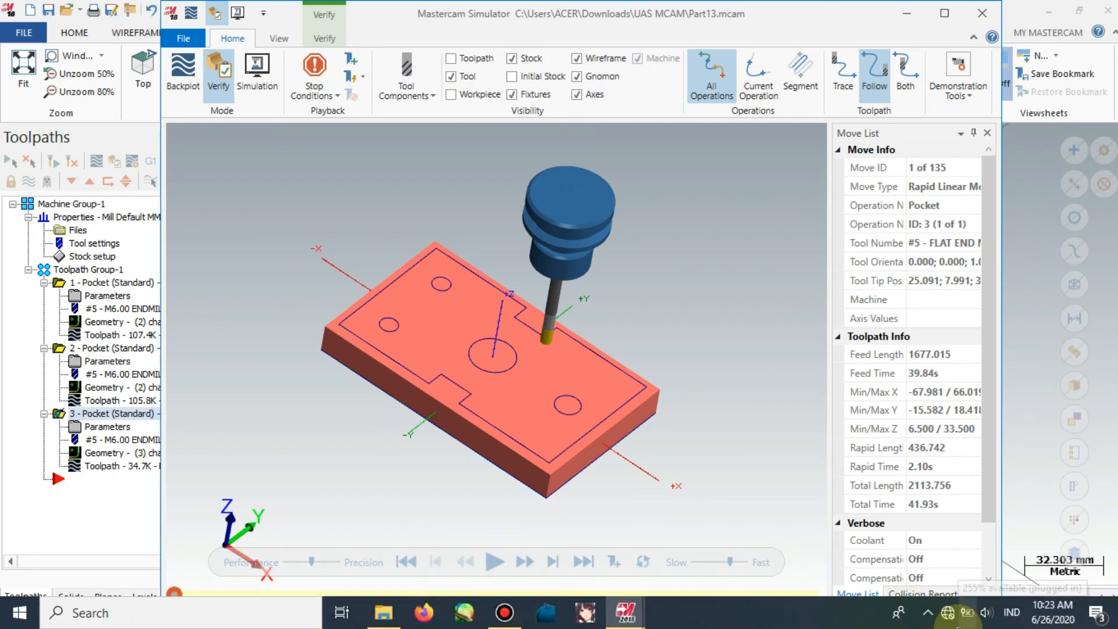
left_click(506, 613)
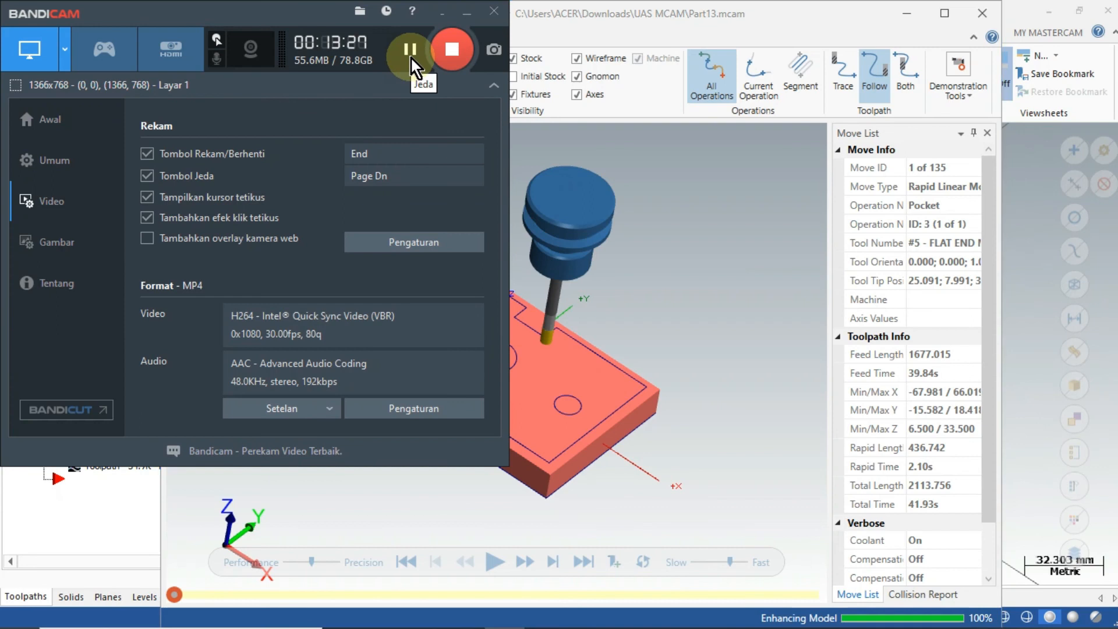
left_click(467, 13)
left_click(494, 563)
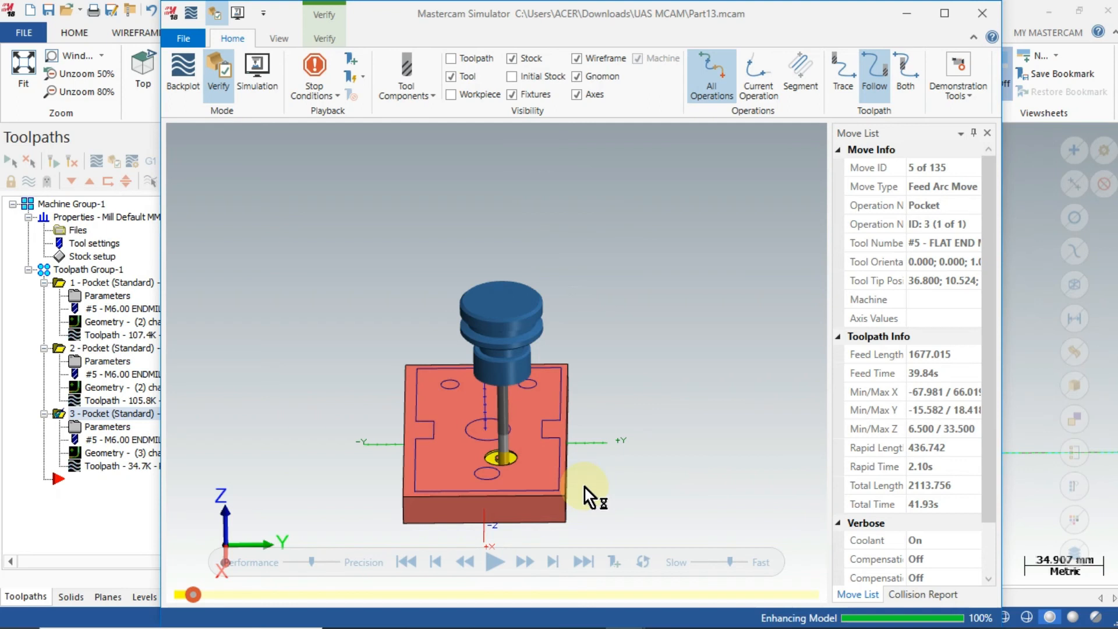
left_click(129, 612)
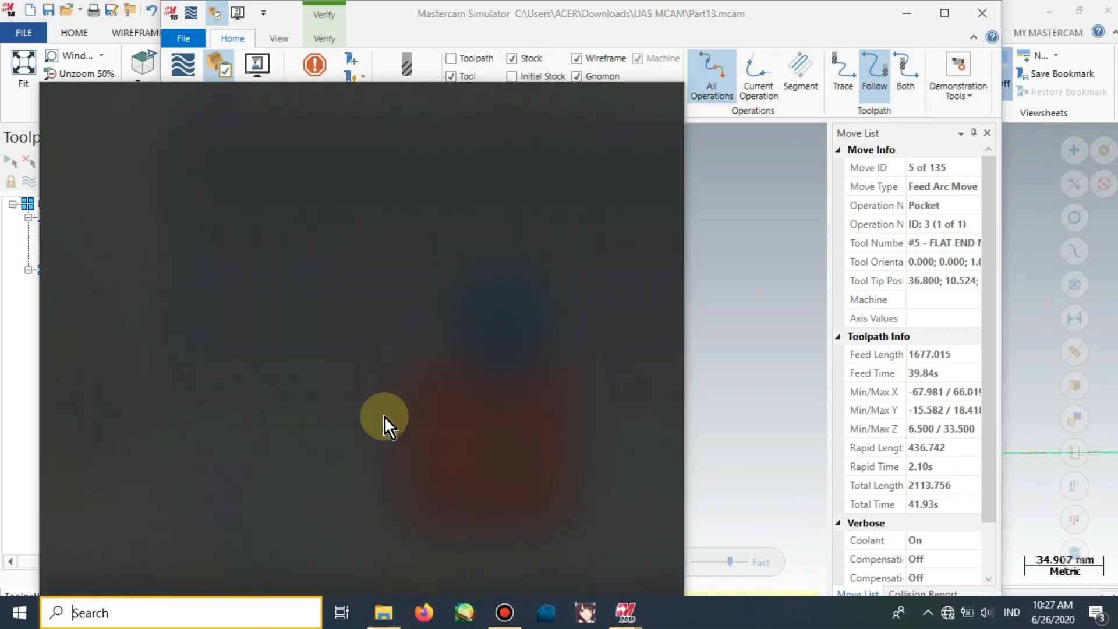
type("not")
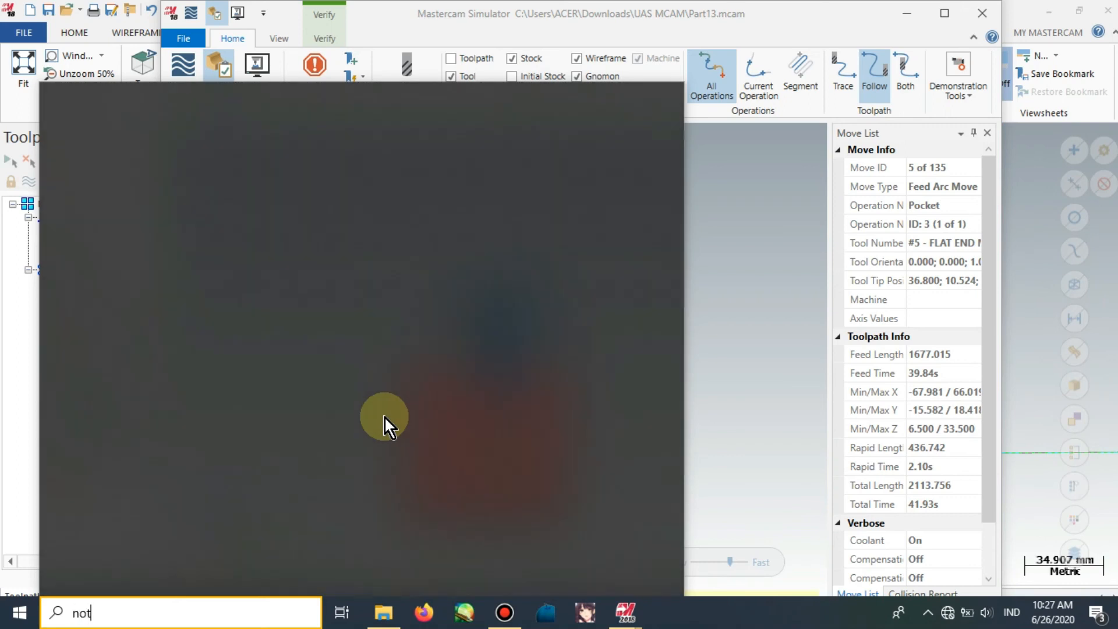
left_click(495, 616)
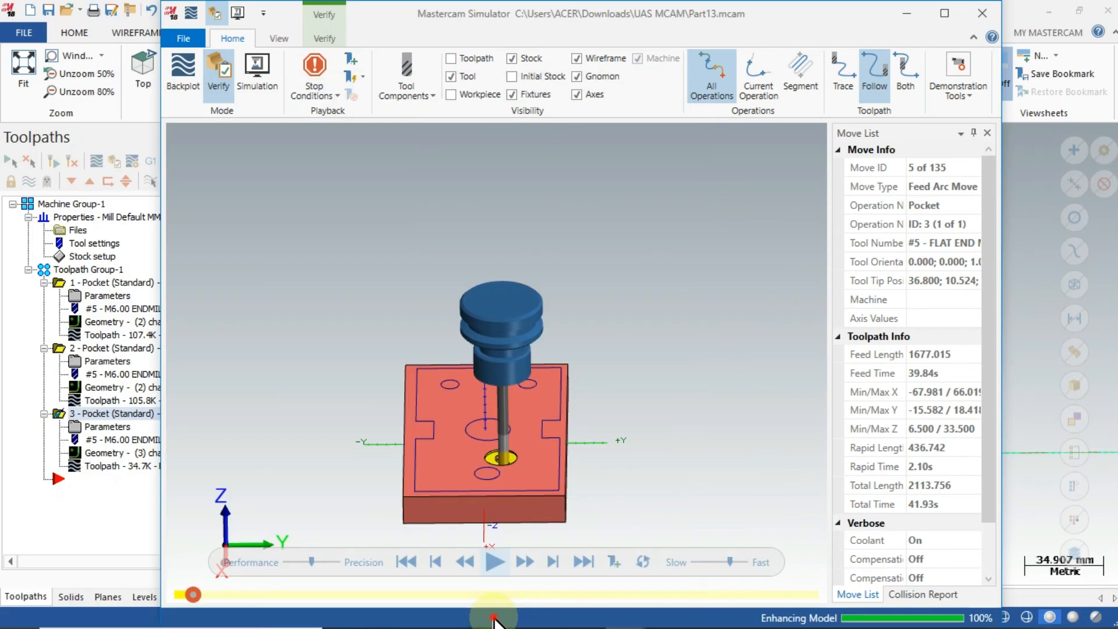
left_click(494, 618)
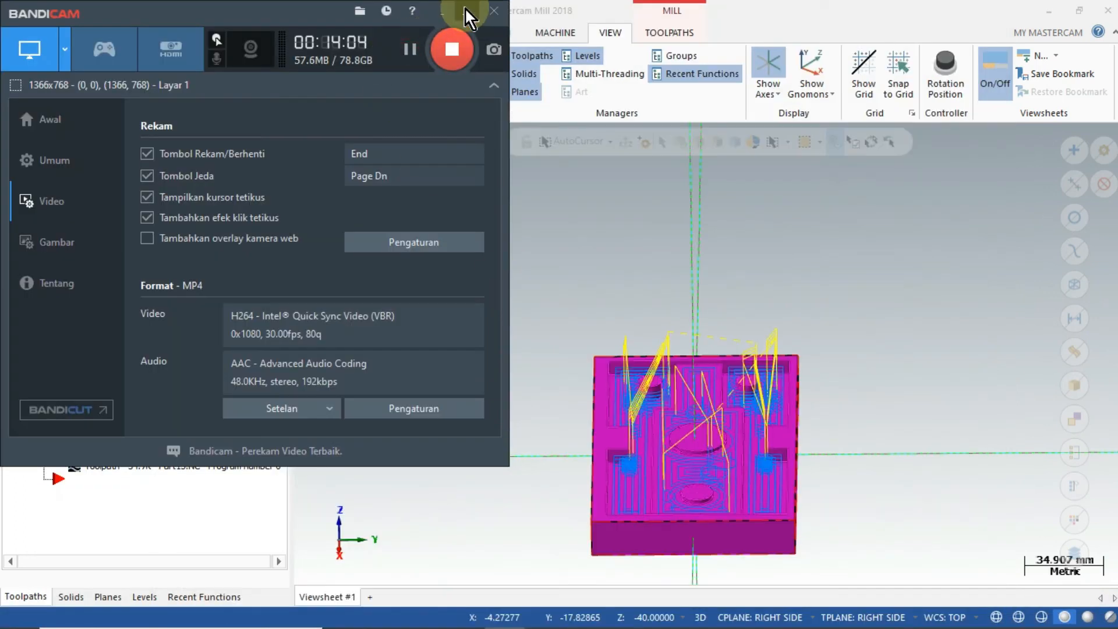
left_click(465, 7)
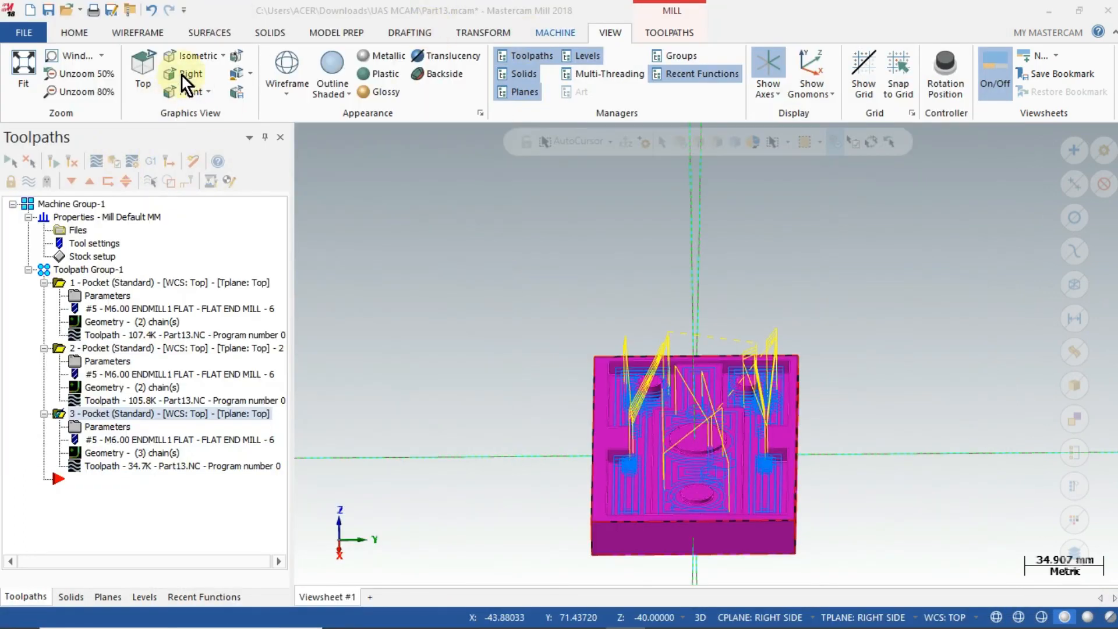
Step: Switch to the top view and set the construction depth Z to 10
left_click(148, 73)
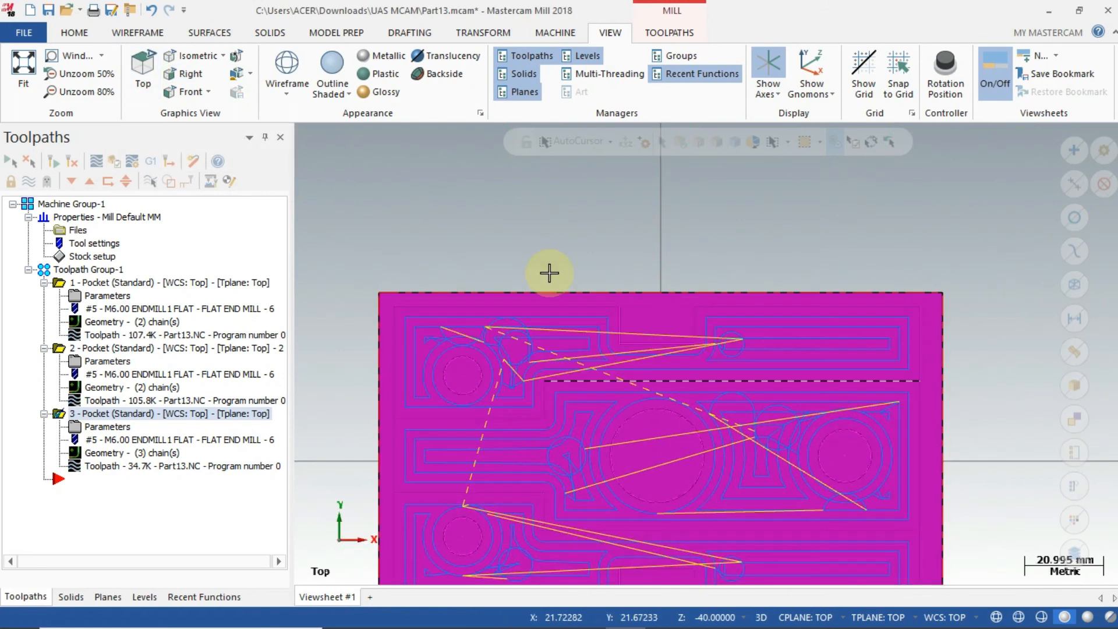
left_click(706, 617)
type("10")
key("Return")
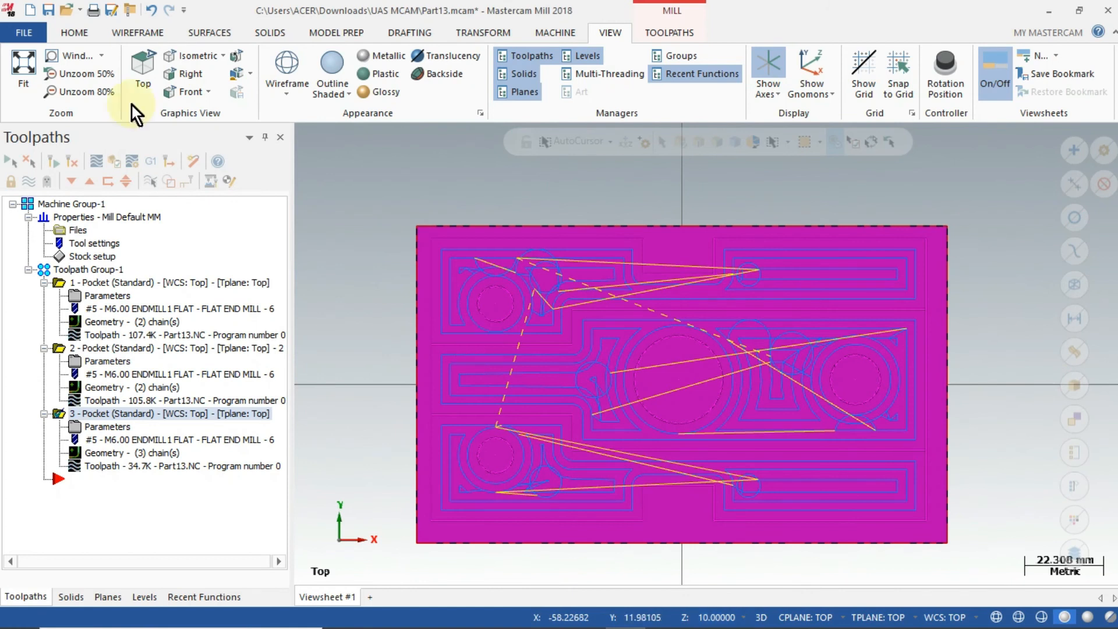
Step: Draw a rectangle with a surface, about 160.6 by 97.6 mm, extending slightly past all edges of the block
left_click(166, 36)
left_click(491, 64)
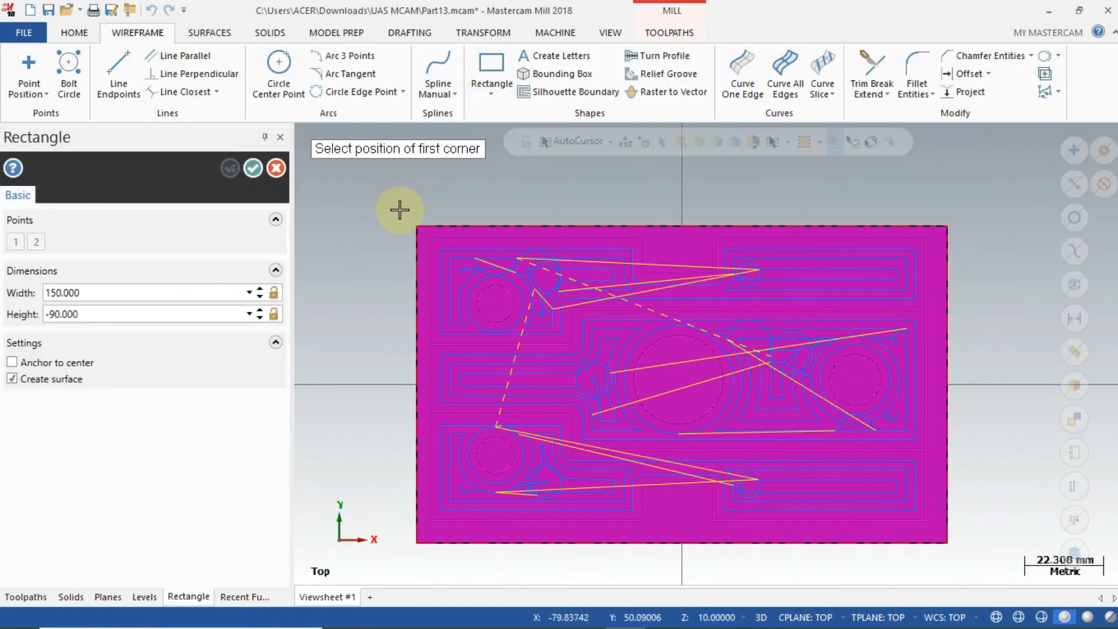
left_click(399, 210)
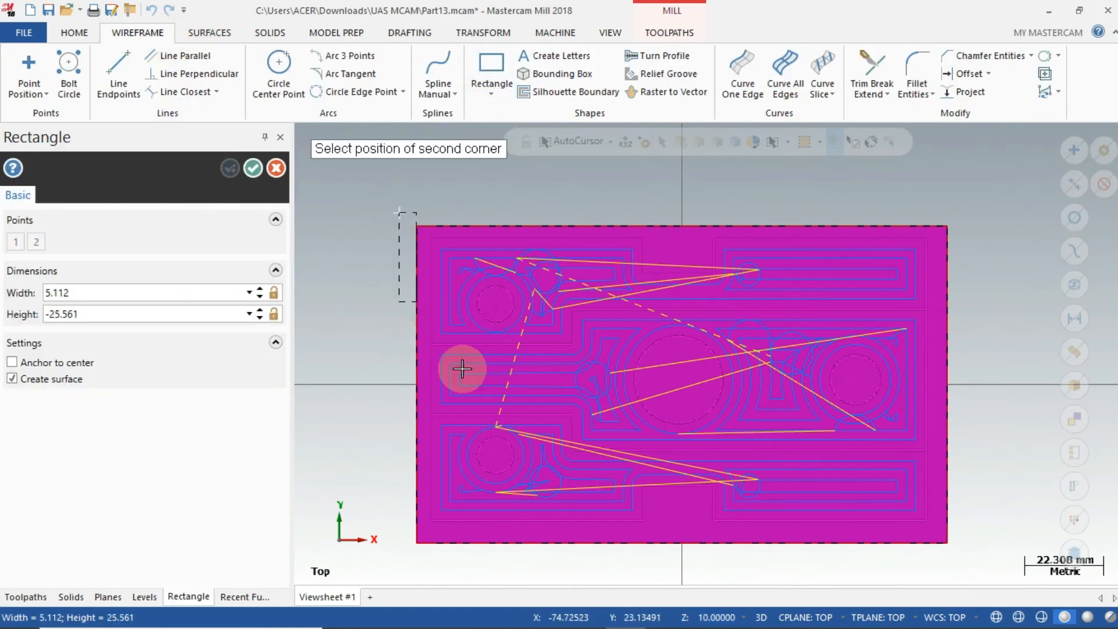
left_click(968, 556)
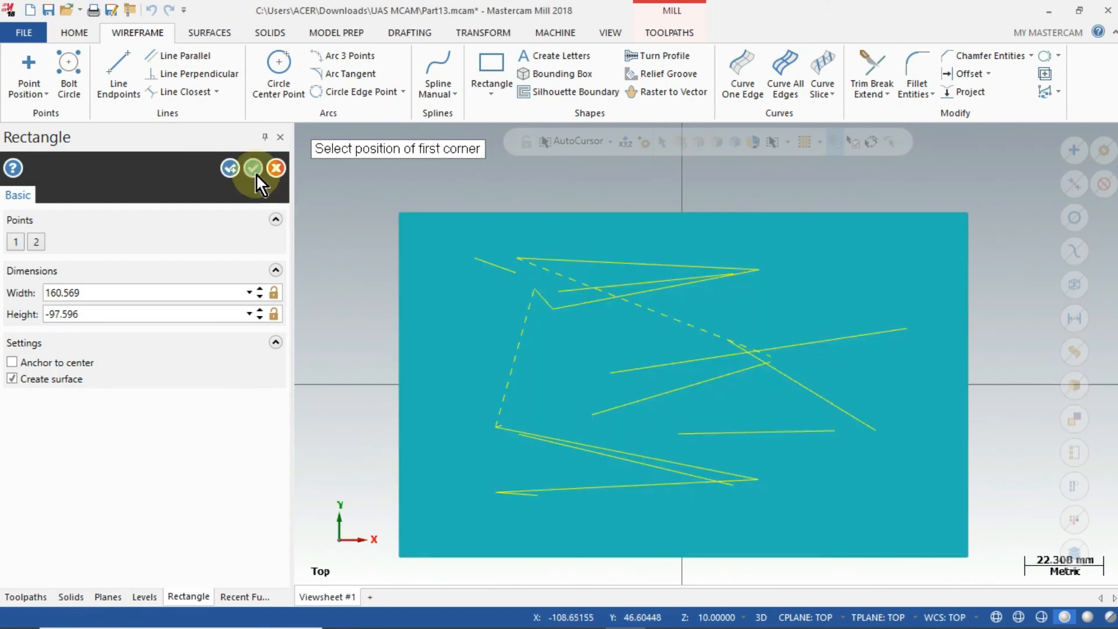
left_click(256, 173)
Step: Draw a 6 mm diameter circle in the upper right area of the rectangle
left_click(279, 70)
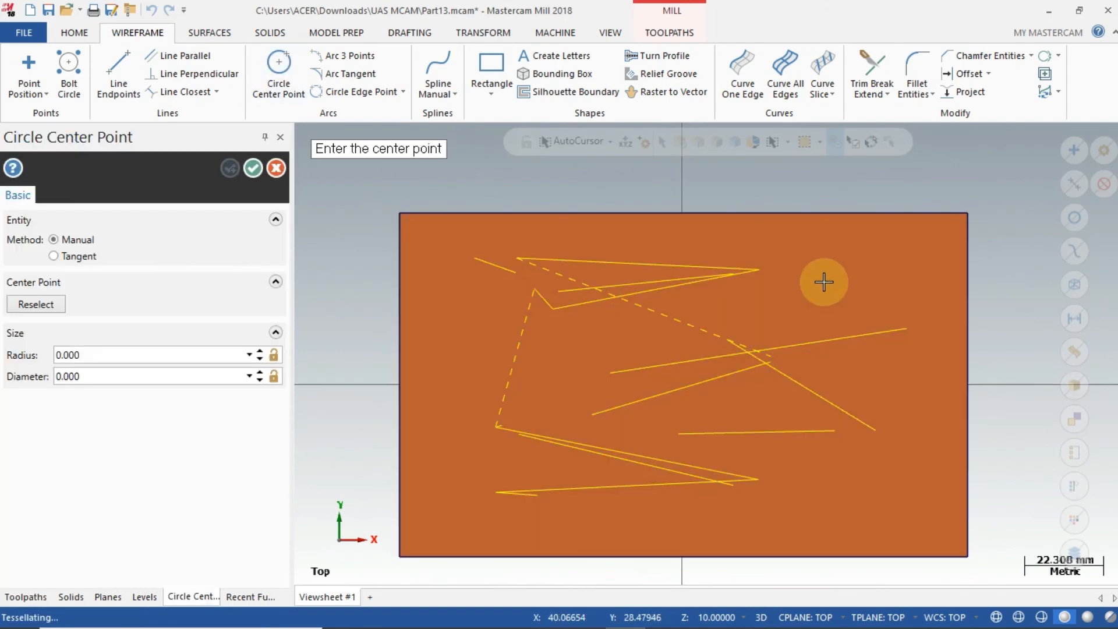
left_click(805, 272)
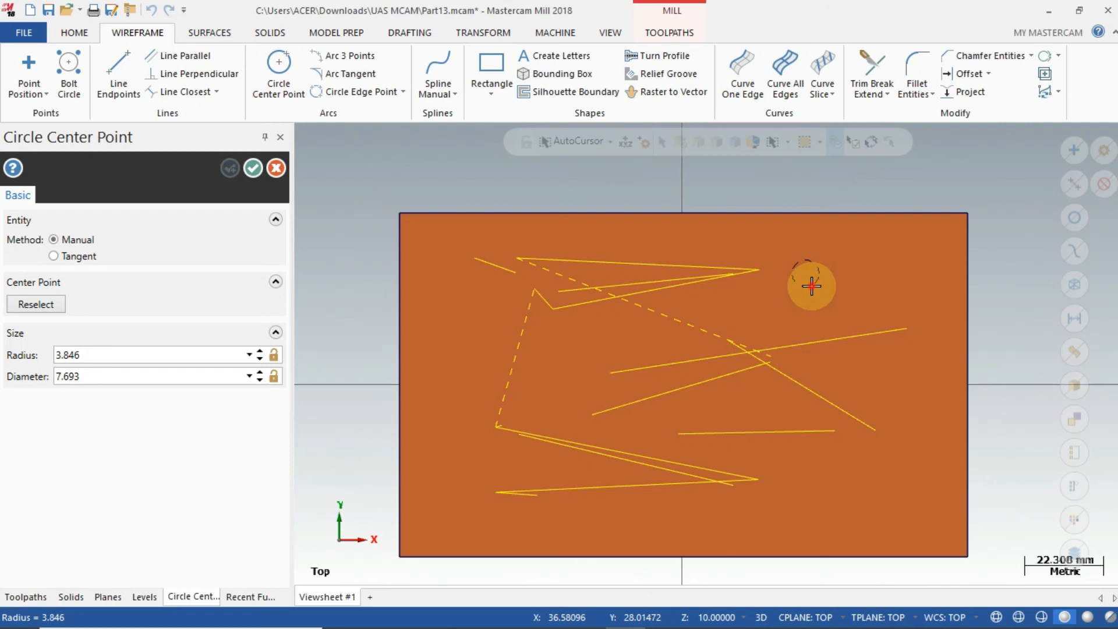
left_click(811, 286)
double_click(140, 378)
type("6")
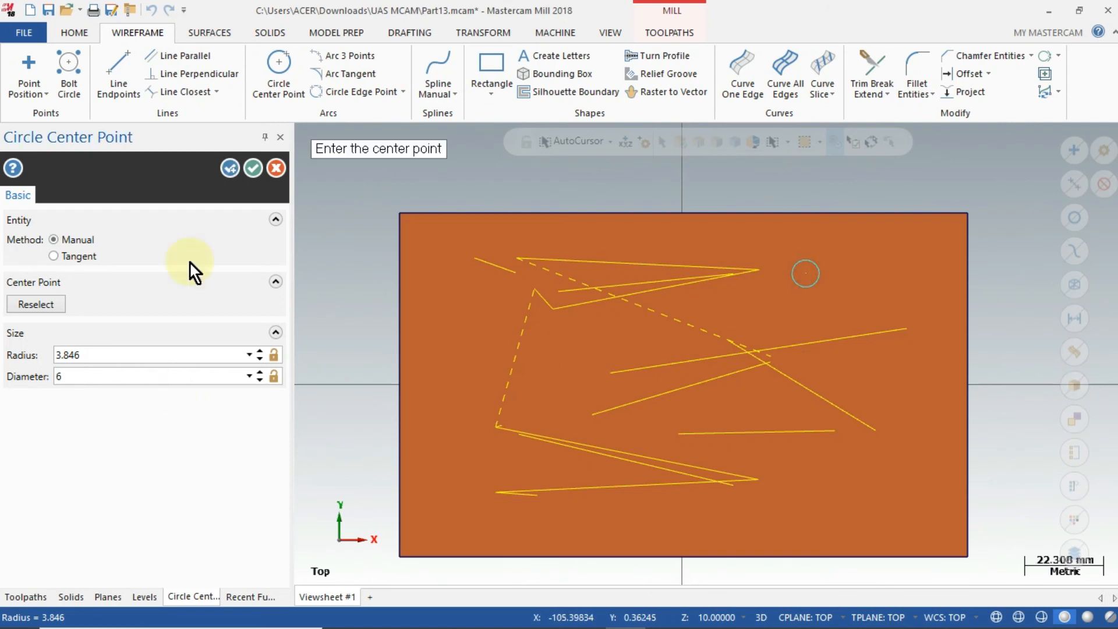
left_click(246, 170)
Step: Start a 2D Drill toolpath and accept the small circle's center as the drill point
left_click(692, 36)
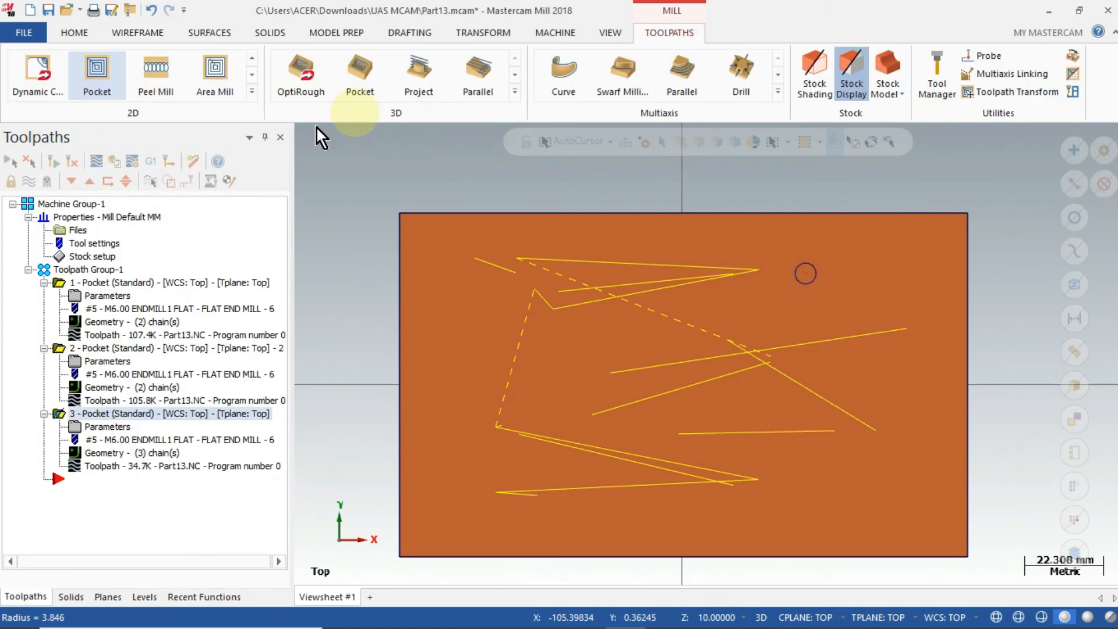
left_click(252, 59)
left_click(97, 74)
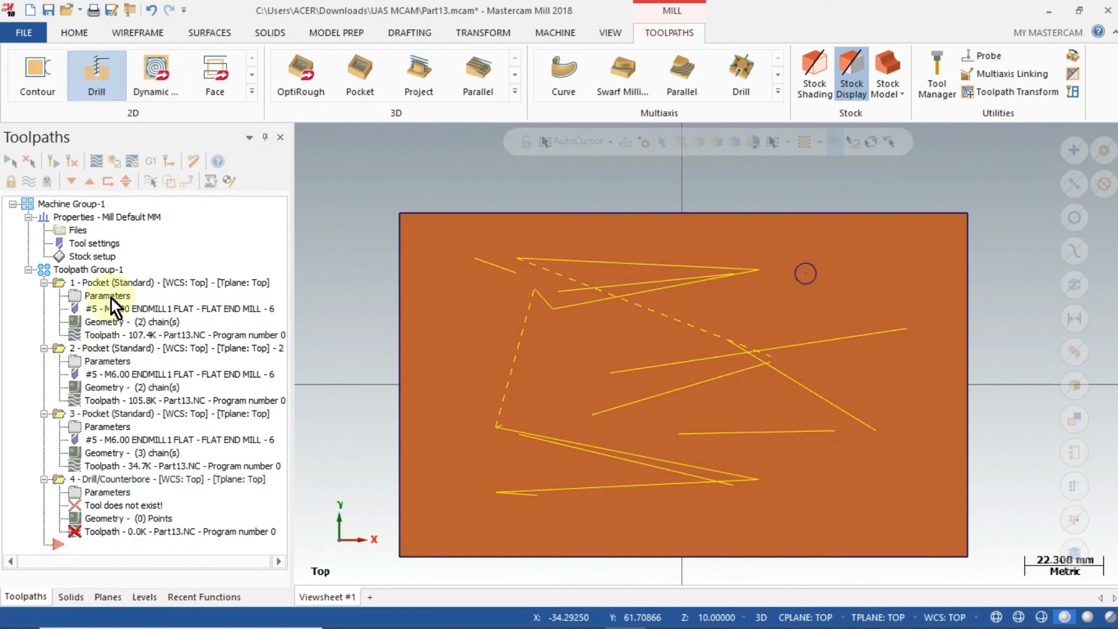
left_click(805, 273)
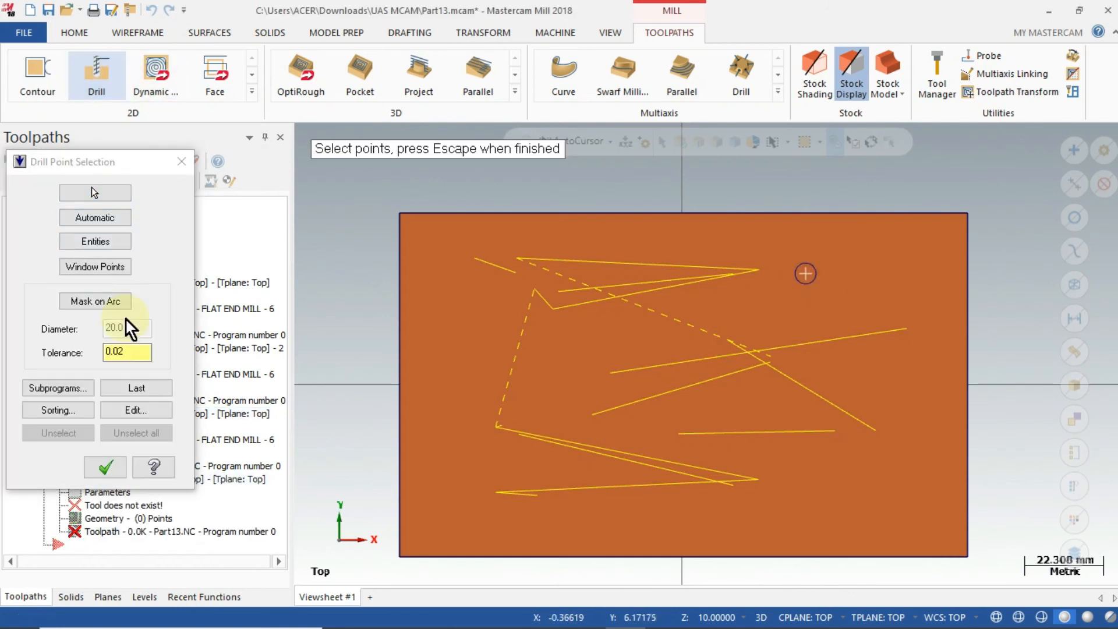
left_click(101, 466)
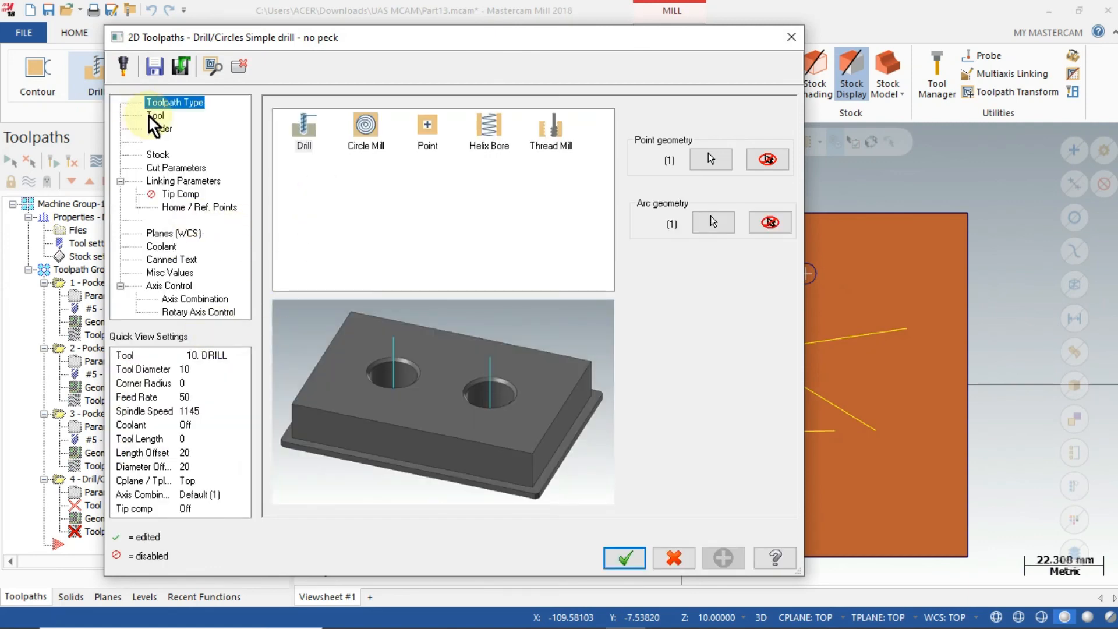
Step: Choose the 5 mm HSS/TIN DRILL 8xDc-5.0 from the tool library and set its spindle speed to 1800
left_click(153, 115)
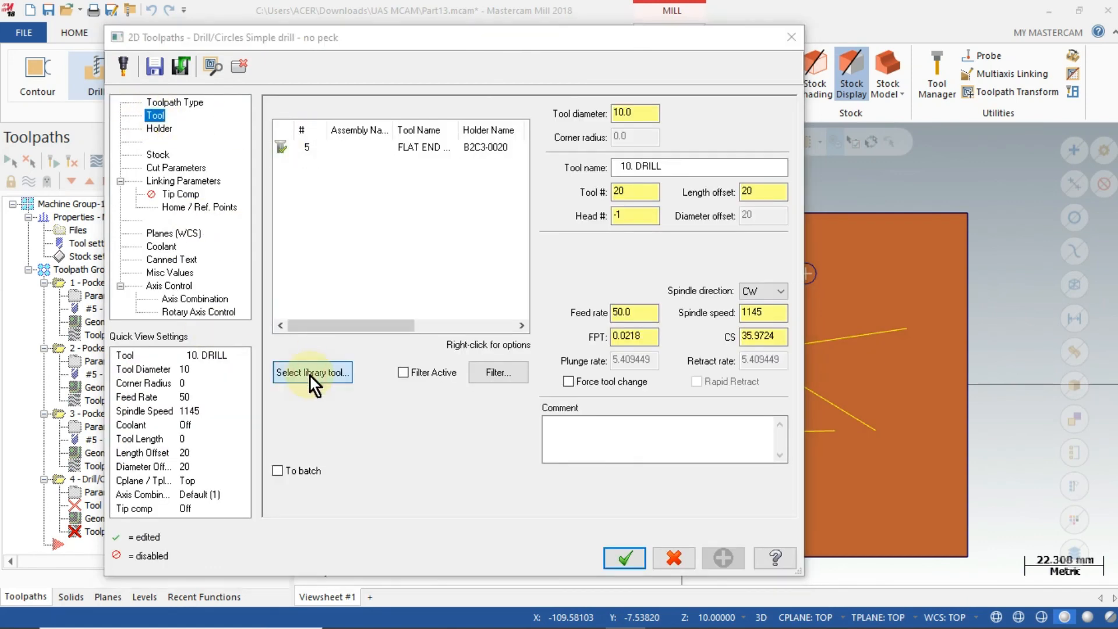
left_click(310, 373)
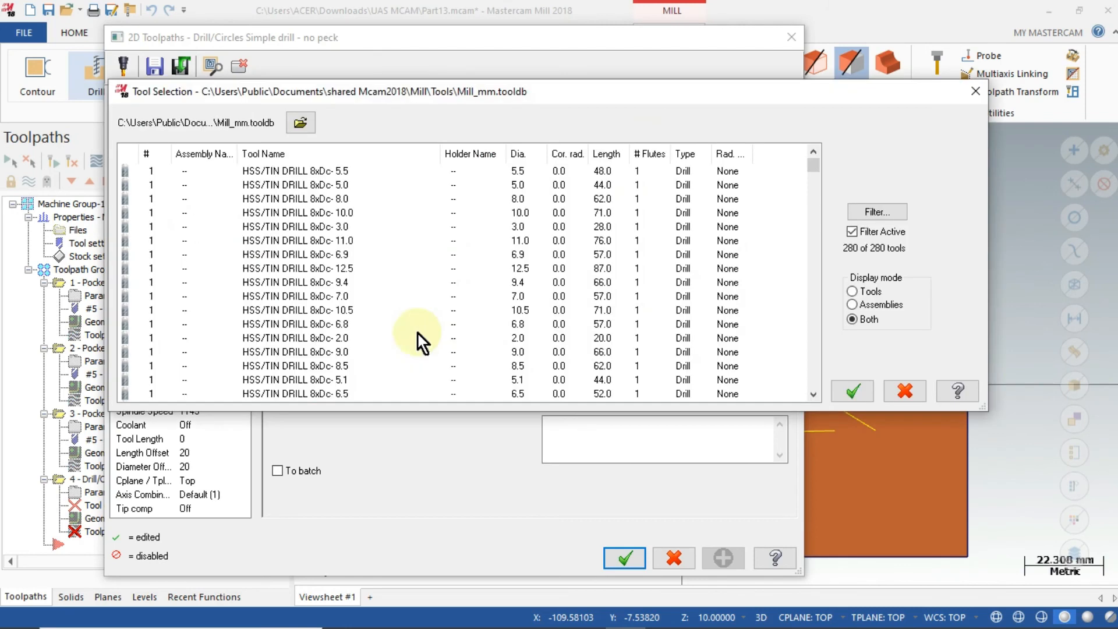
left_click(543, 226)
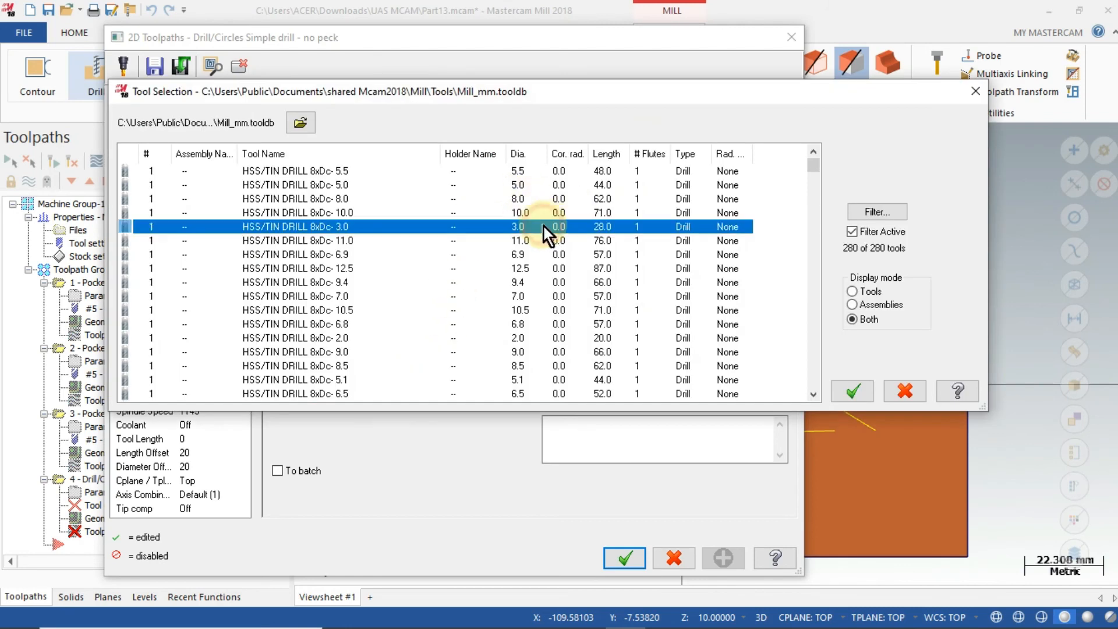
left_click_drag(815, 163, 816, 160)
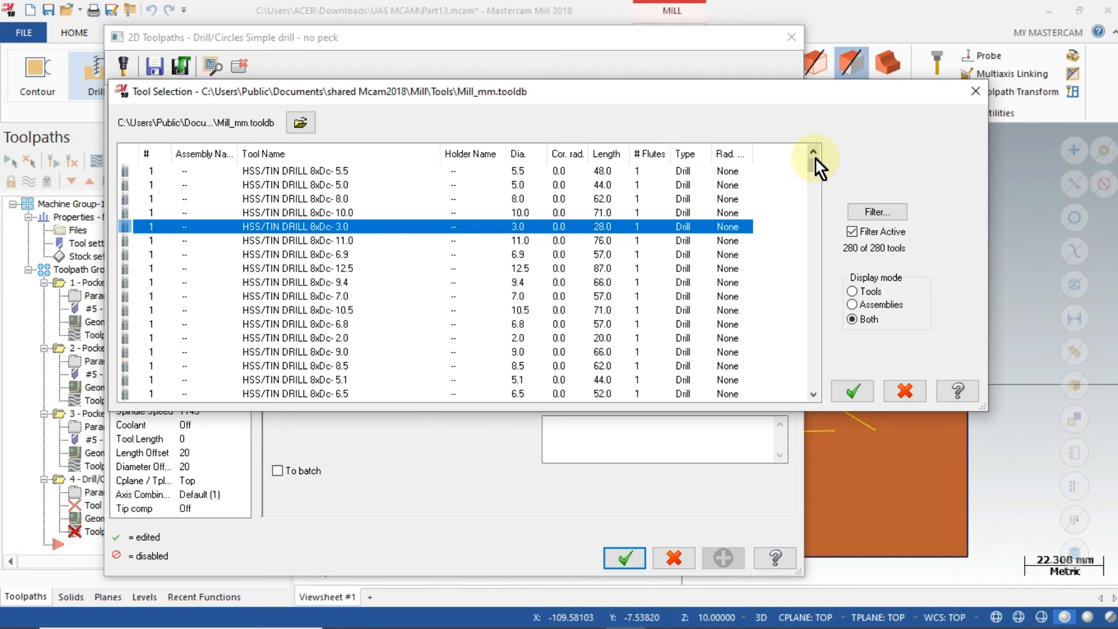
left_click(722, 185)
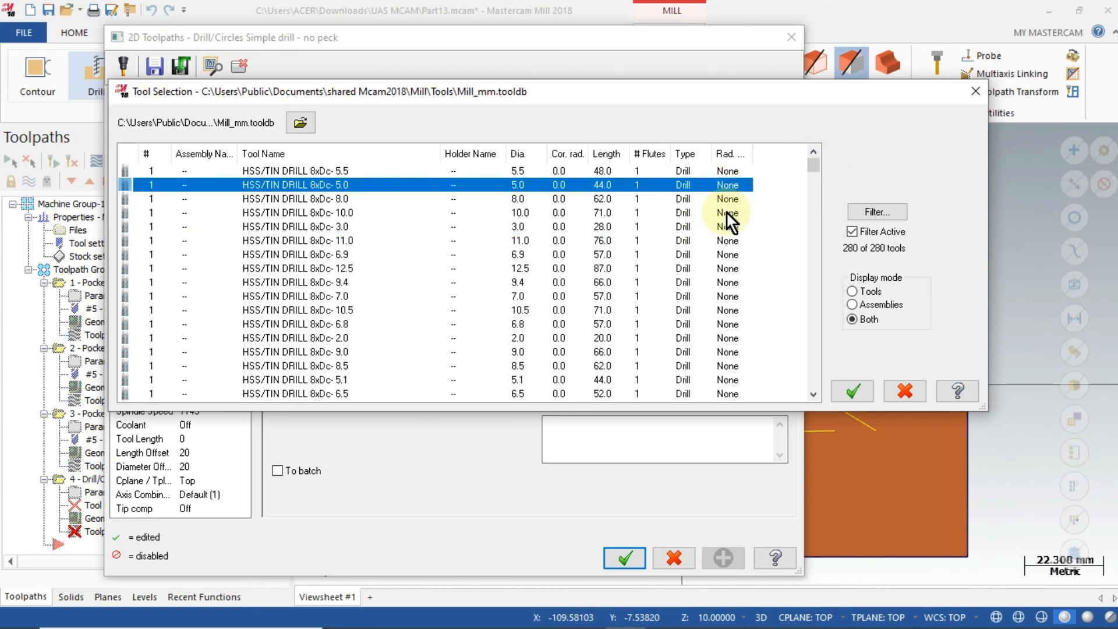
left_click(851, 391)
double_click(756, 313)
type("1800")
Step: Assign holder B2C3-0016 to the drill and open the toolpath's cut parameters
left_click(160, 129)
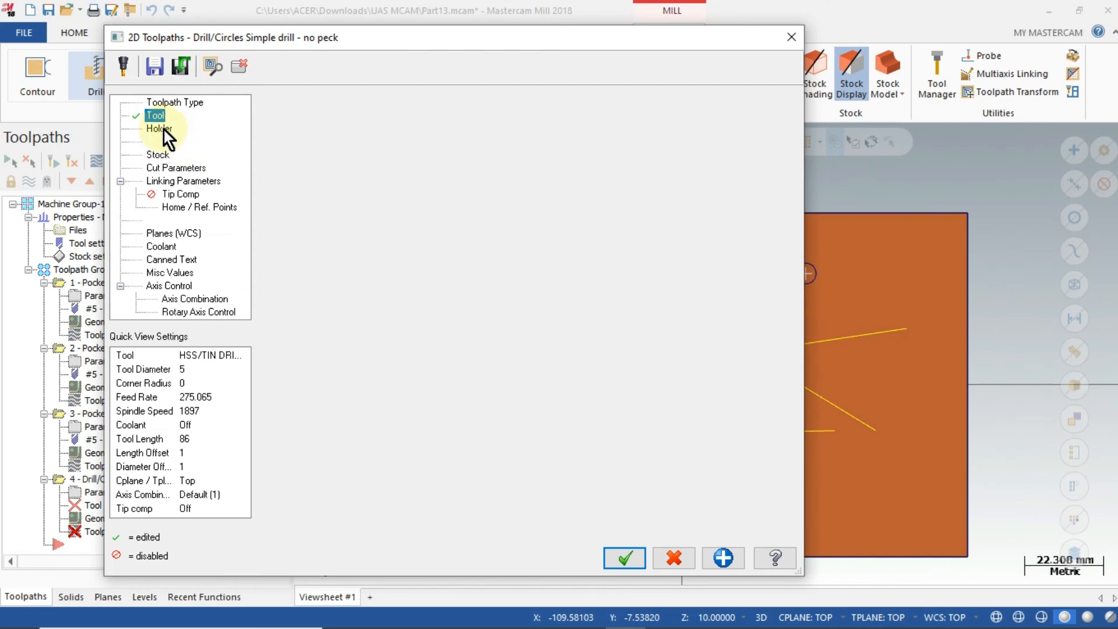
left_click(289, 135)
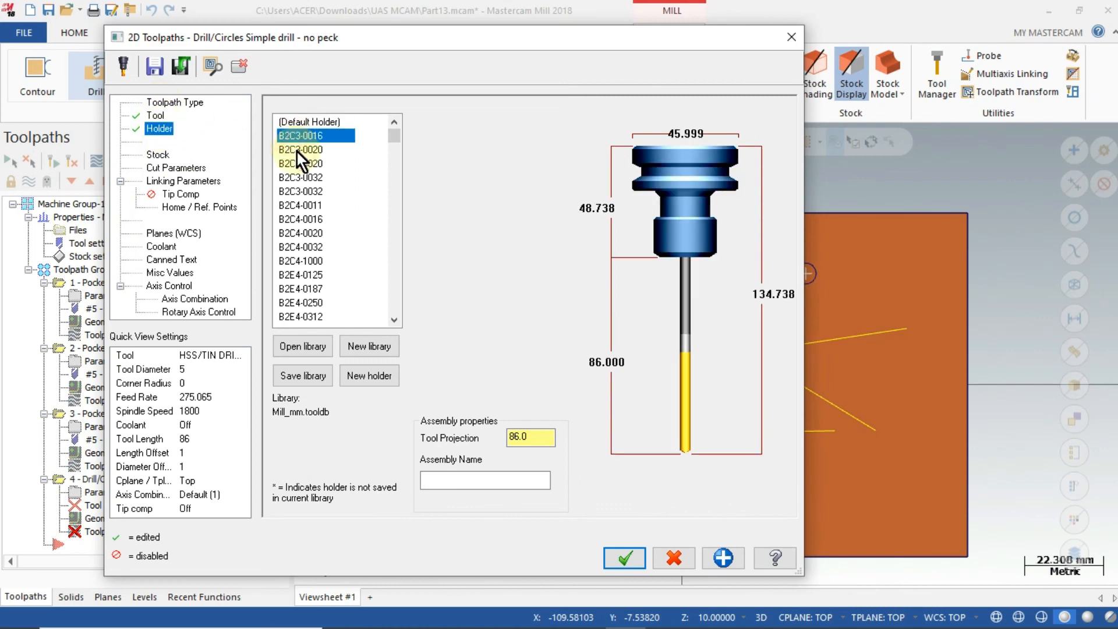
left_click(155, 153)
left_click(174, 173)
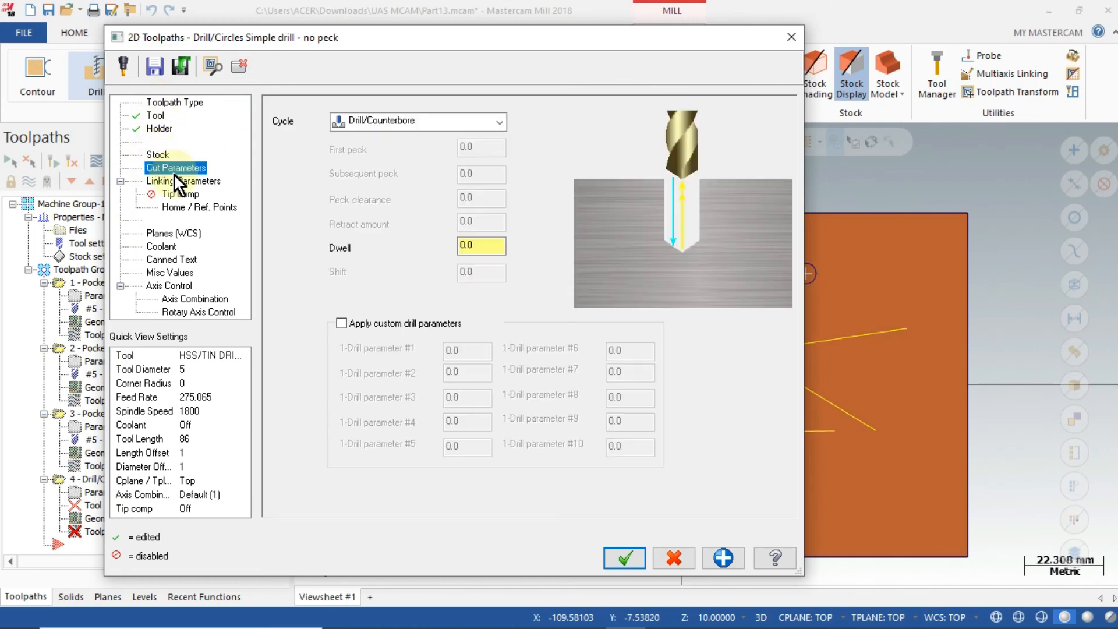
Step: Set the drill toolpath's cycle to Peck Drill with a first peck of 2
left_click(413, 121)
scroll(389, 157, "down", 4)
scroll(384, 154, "up", 4)
left_click(381, 154)
left_click(466, 147)
type("2")
Step: Set the drill toolpath's incremental depth to -40 and review its tip compensation and home position settings
left_click(181, 180)
left_click_drag(542, 407, 513, 410)
type("-40")
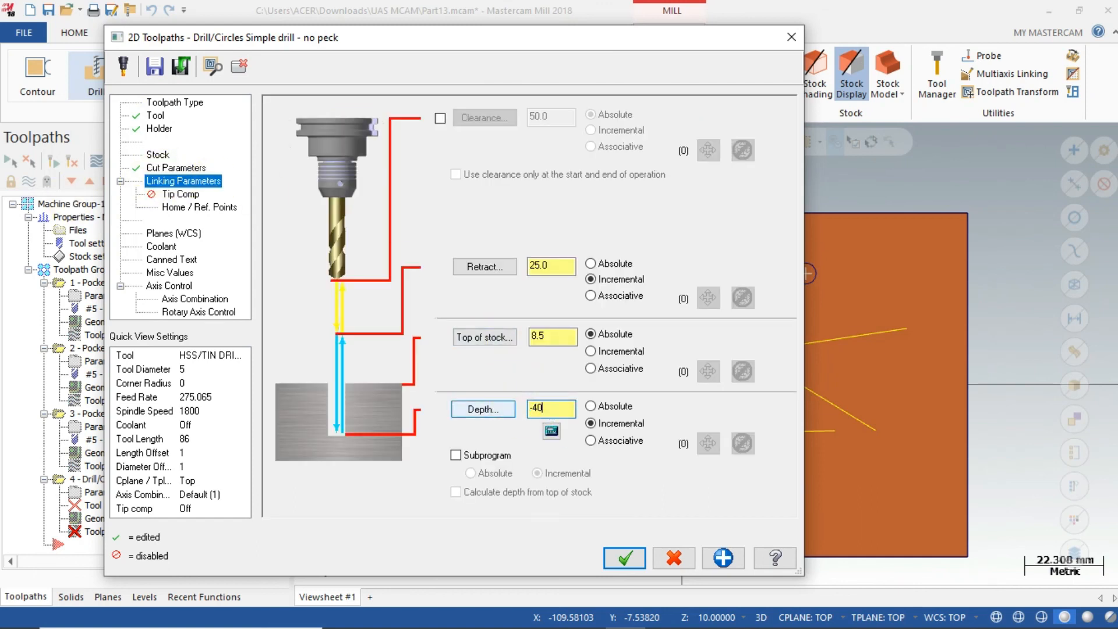
left_click(173, 194)
left_click(186, 207)
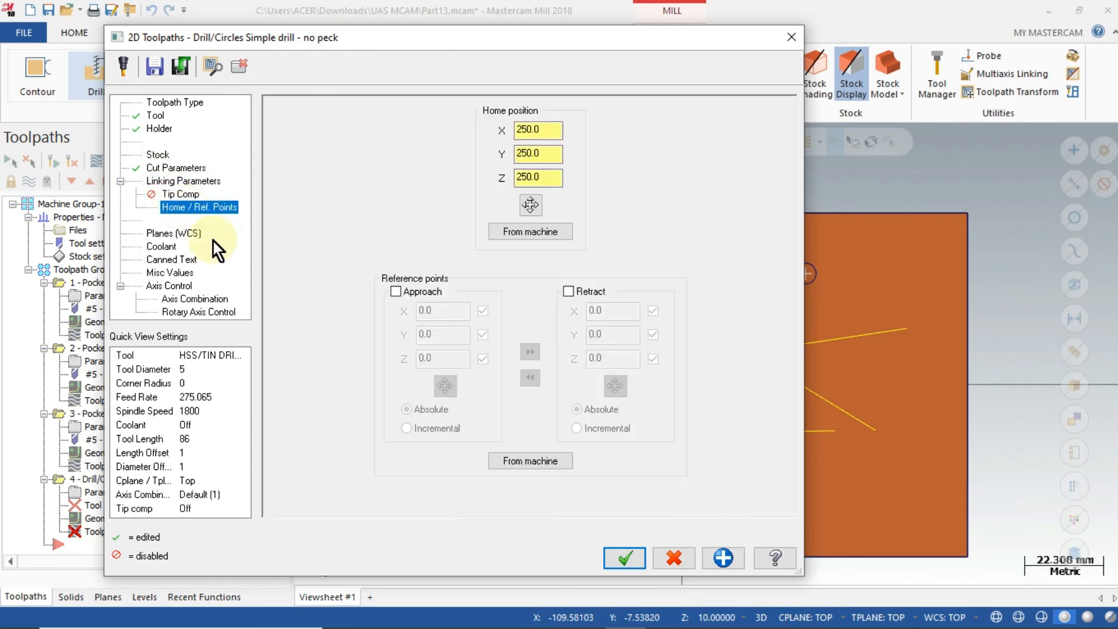
Step: Adjust the coolant setting of the drill operation and generate the peck drill toolpath
left_click(161, 247)
left_click(544, 196)
left_click(526, 217)
left_click(620, 553)
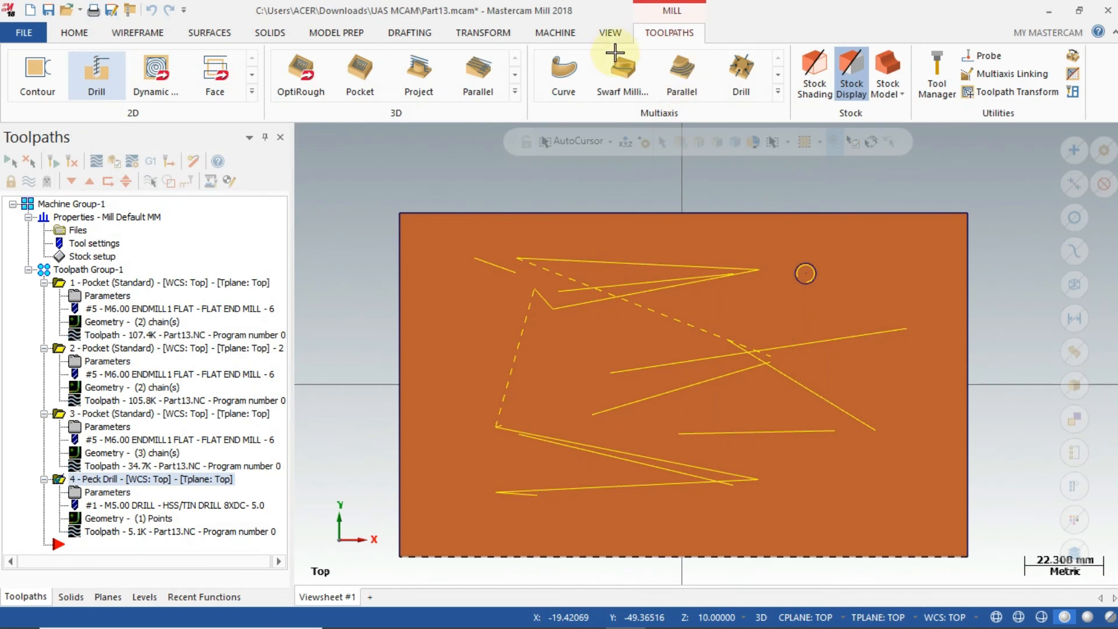
Step: Switch to the isometric view and examine the peck drill toolpath and the block from several angles
left_click(611, 34)
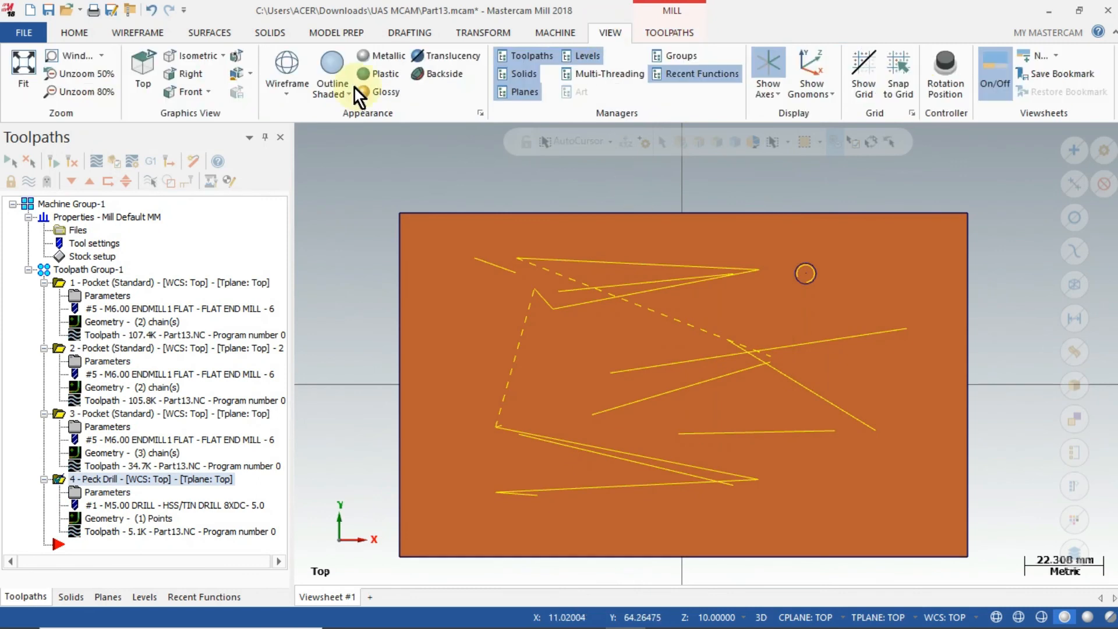
left_click(181, 55)
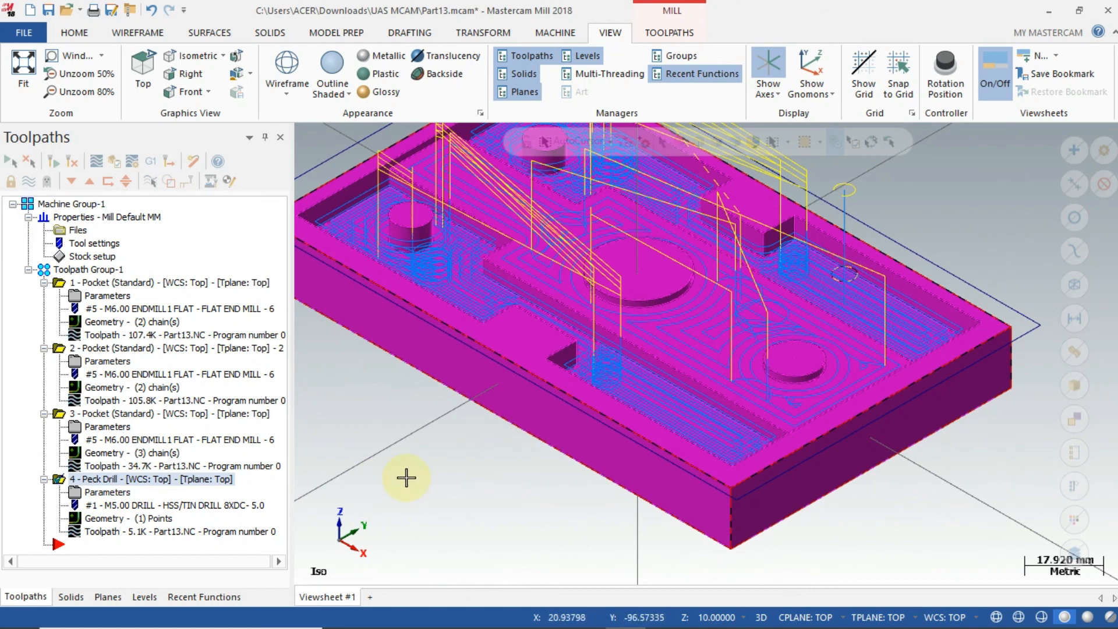
key("Delete")
left_click(312, 355)
left_click(526, 379)
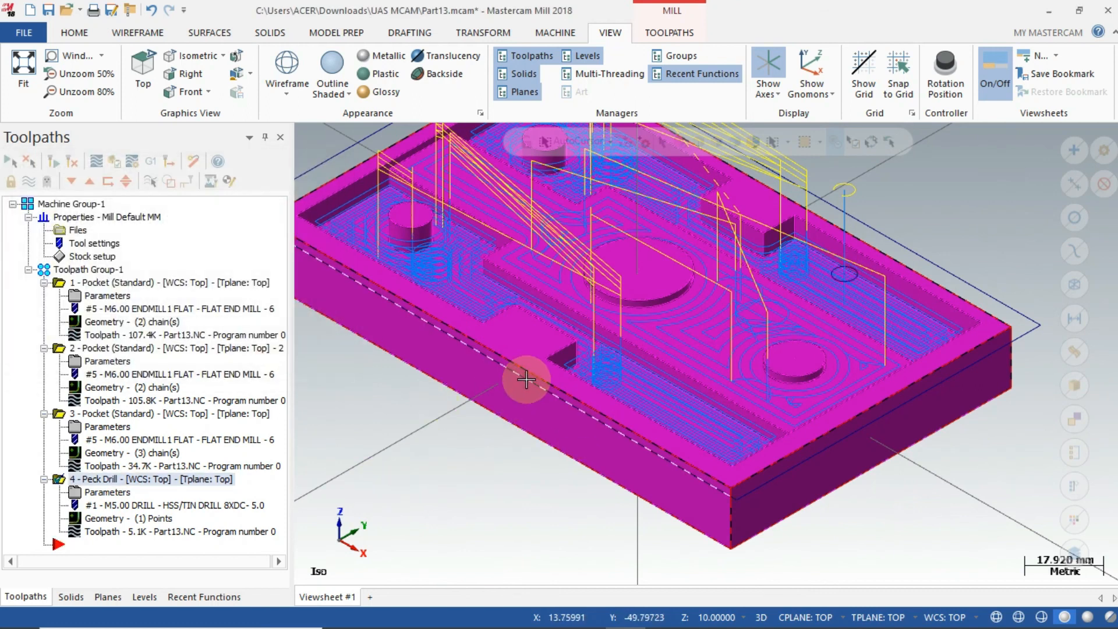
left_click(525, 379)
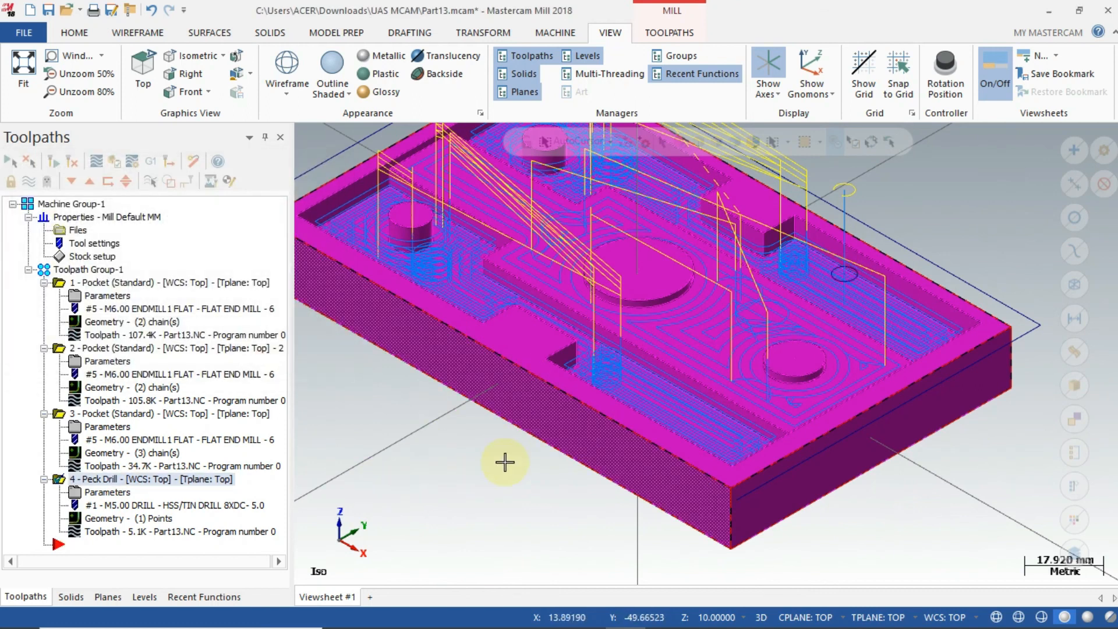
mouse_move(514, 442)
middle_mouse_down()
mouse_move(529, 464)
mouse_move(977, 335)
middle_mouse_up()
middle_click_drag(688, 501, 904, 211)
middle_click_drag(475, 341, 479, 287)
mouse_move(459, 443)
middle_mouse_down()
mouse_move(378, 389)
mouse_move(103, 533)
middle_mouse_up()
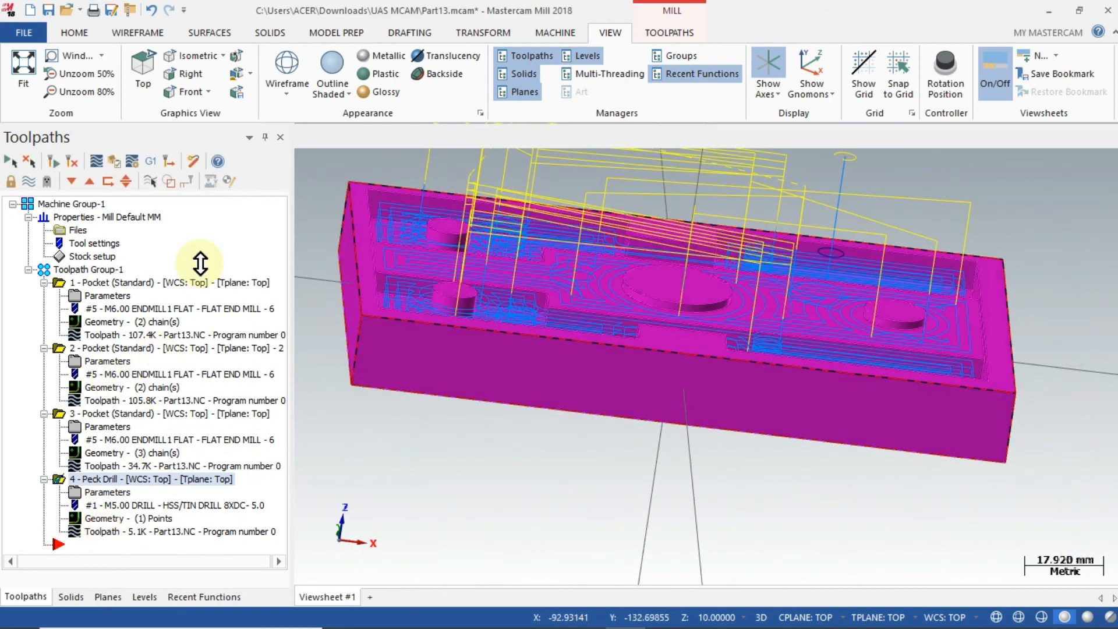
Step: Play the Backplot of the peck drill operation from a low side angle, and close Backplot
left_click(303, 138)
mouse_move(532, 379)
middle_mouse_down()
mouse_move(546, 429)
mouse_move(505, 436)
middle_mouse_up()
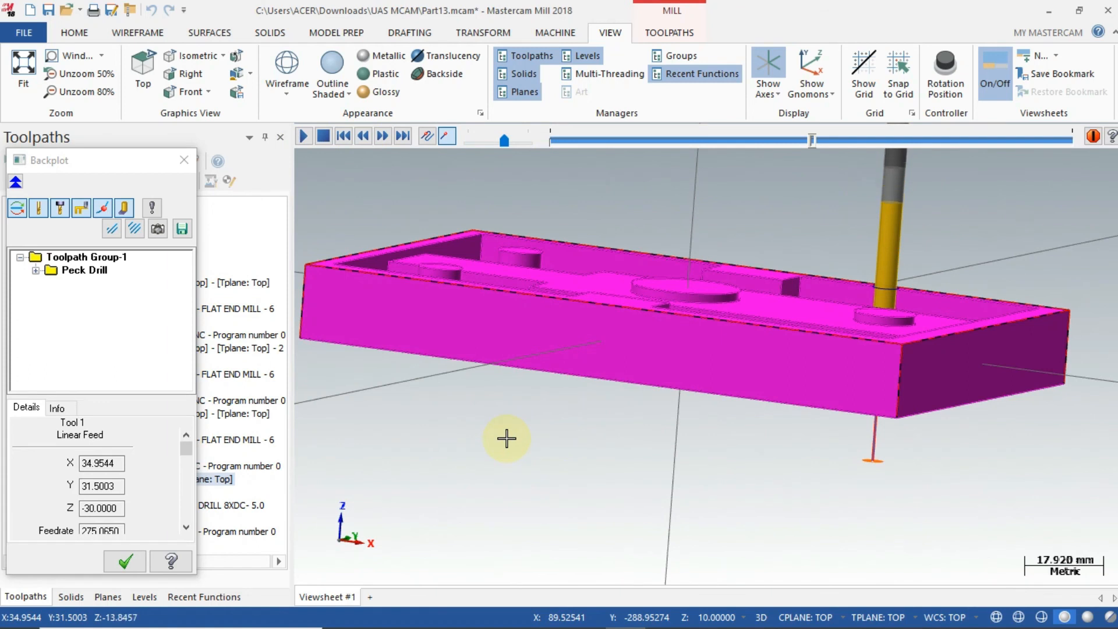
left_click(125, 561)
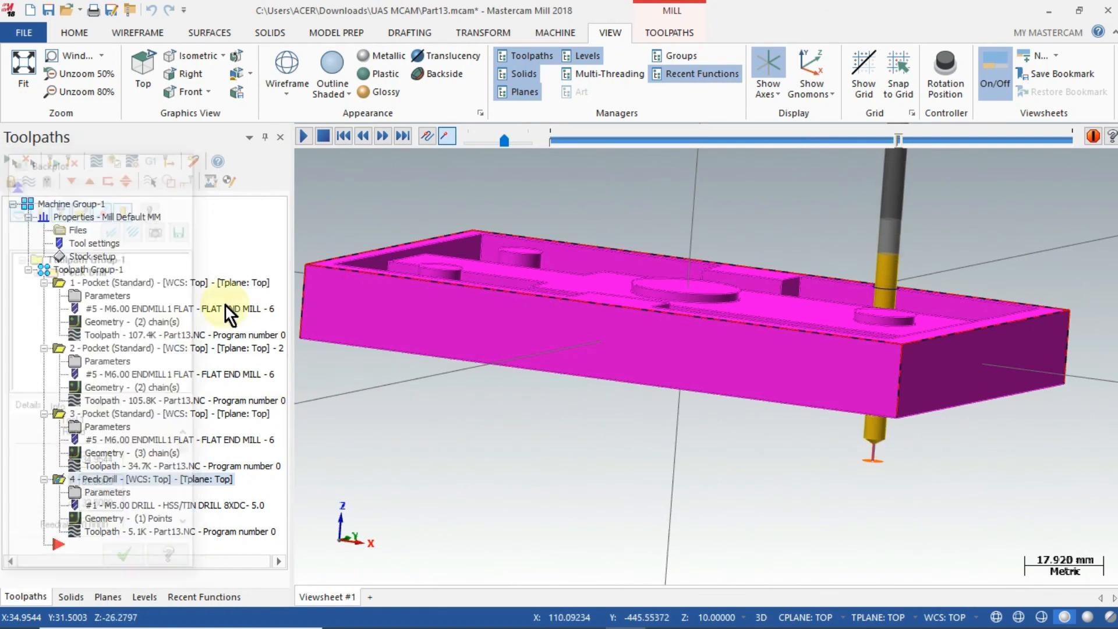
Step: Verify all four operations of Toolpath Group-1 in the Mastercam Simulator from the isometric view, and close the simulator
left_click(92, 270)
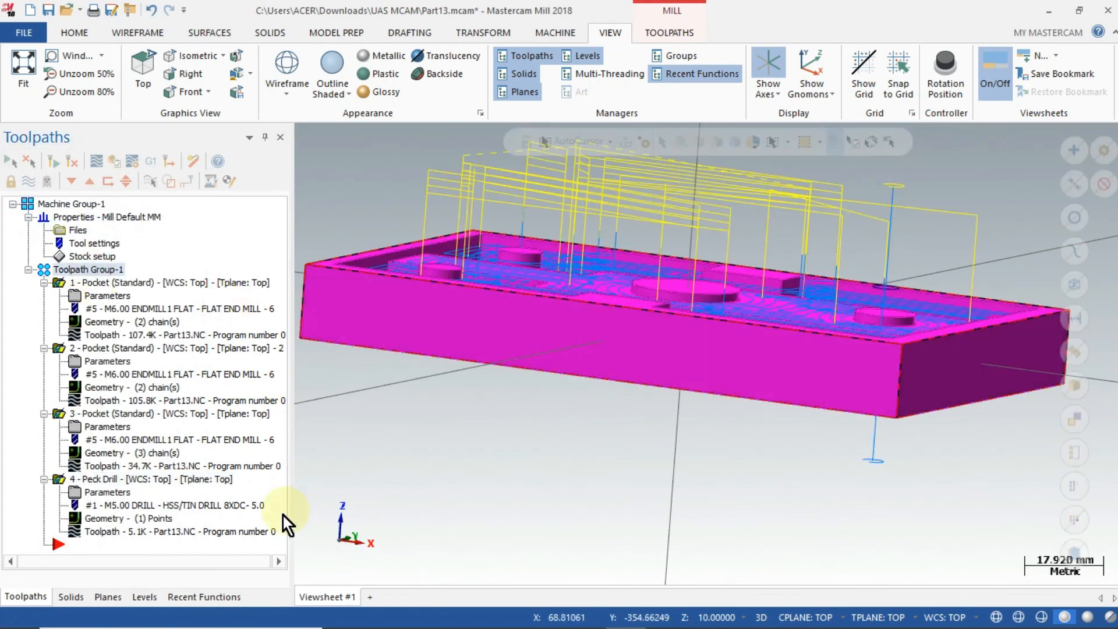
left_click(176, 57)
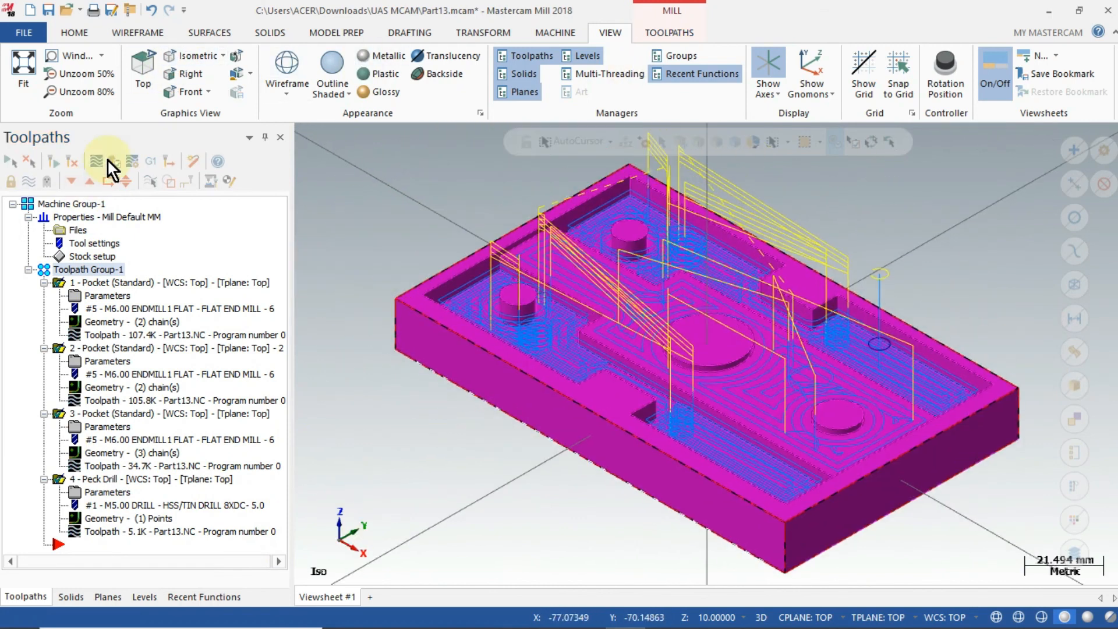
left_click(107, 159)
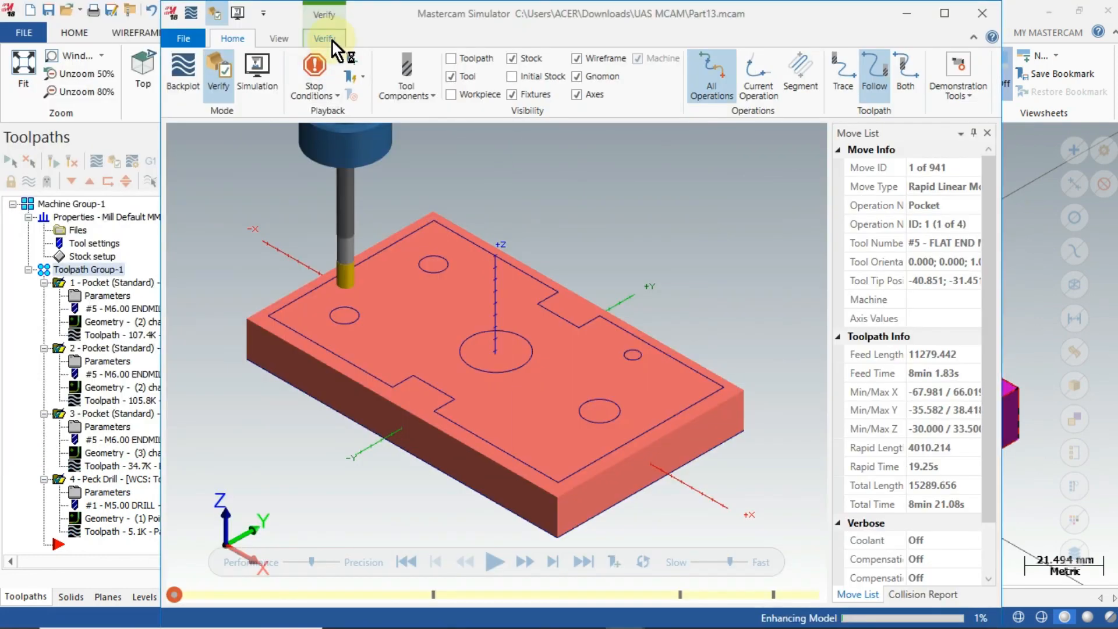
left_click(331, 40)
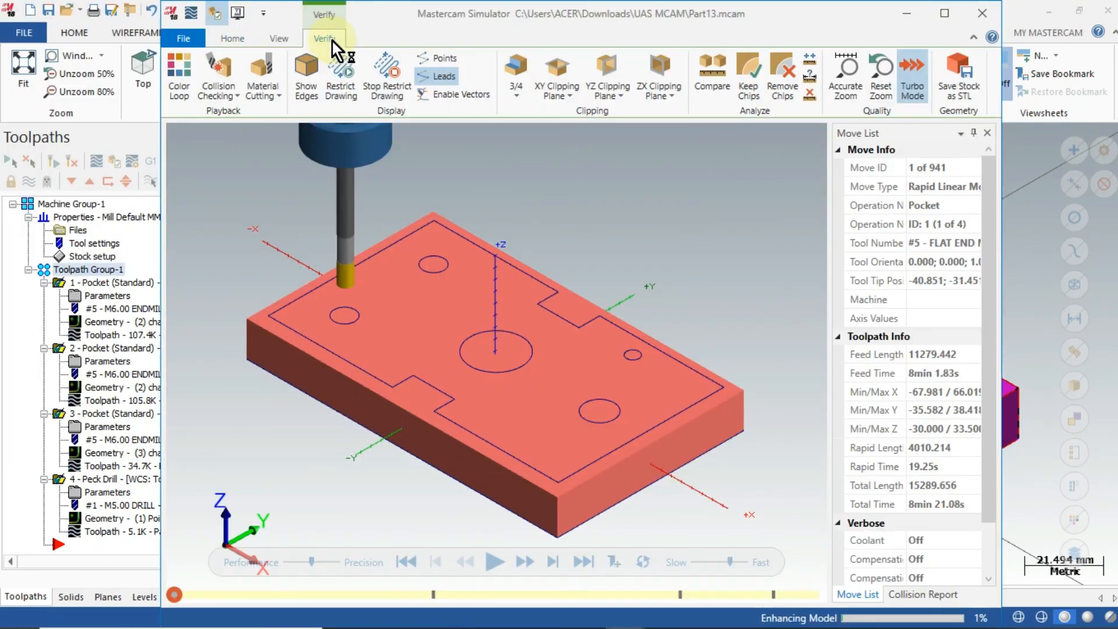
left_click(970, 16)
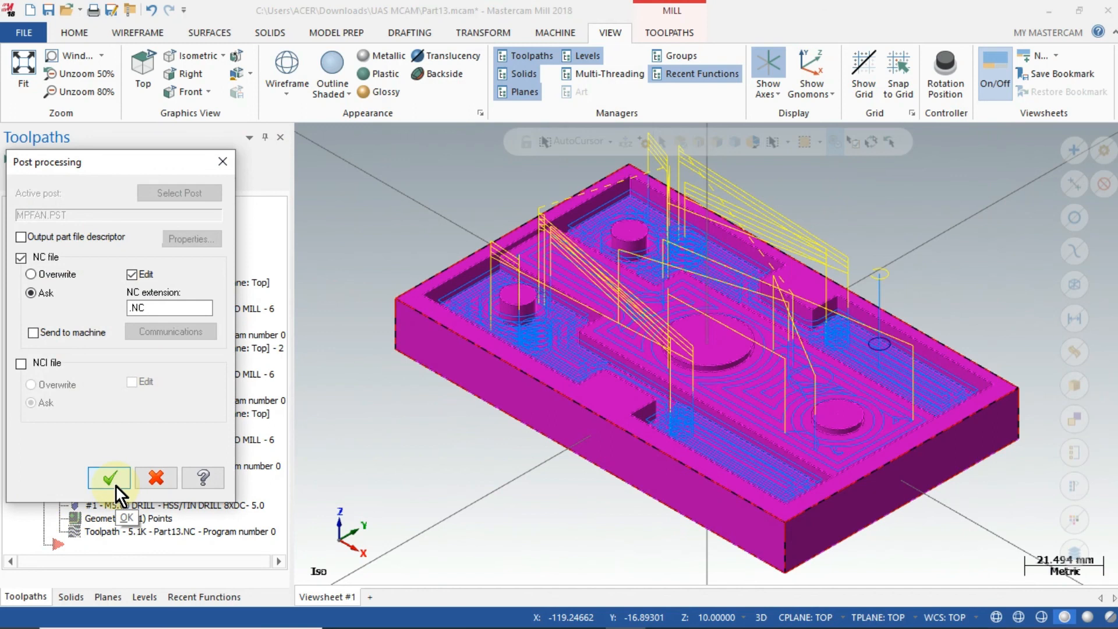
Step: Try to post-process the four toolpaths to an NC file, and cancel the save
left_click(115, 484)
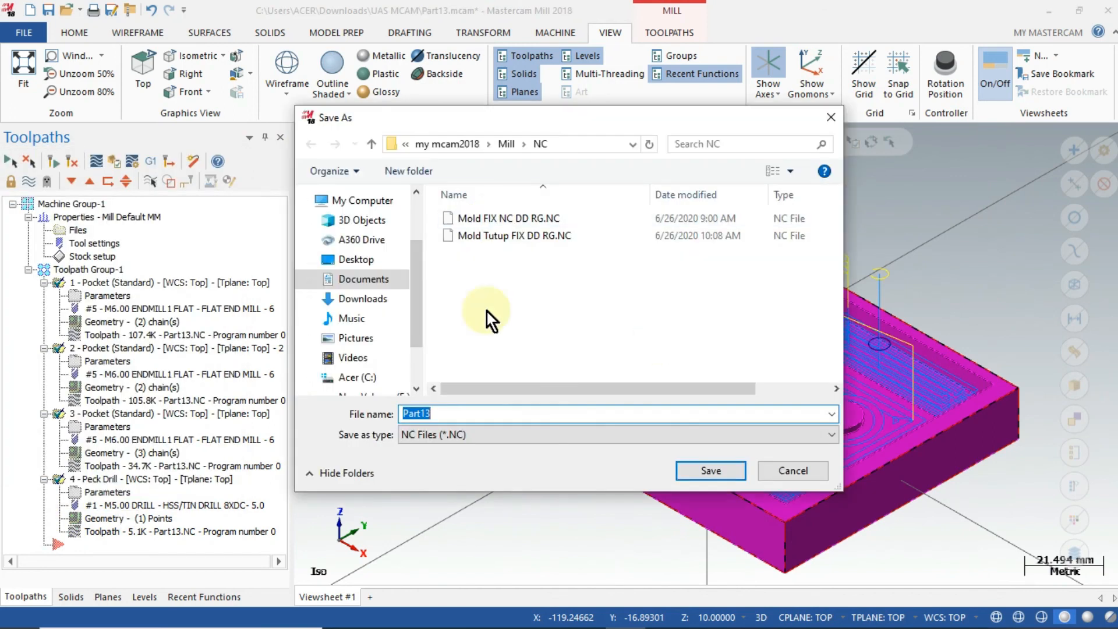
left_click(806, 477)
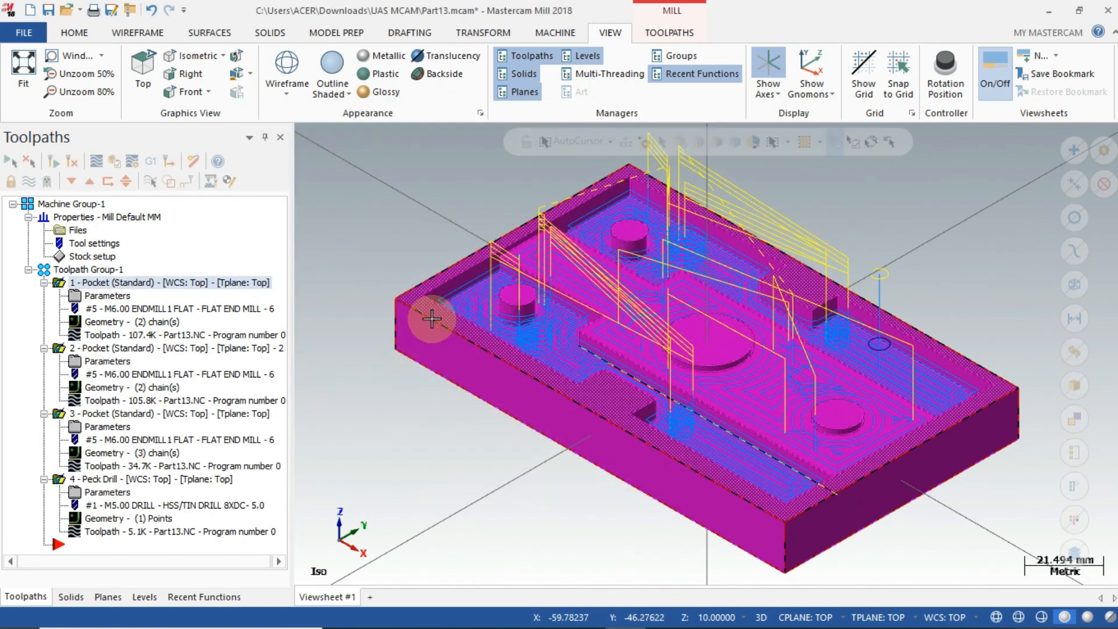
mouse_move(504, 620)
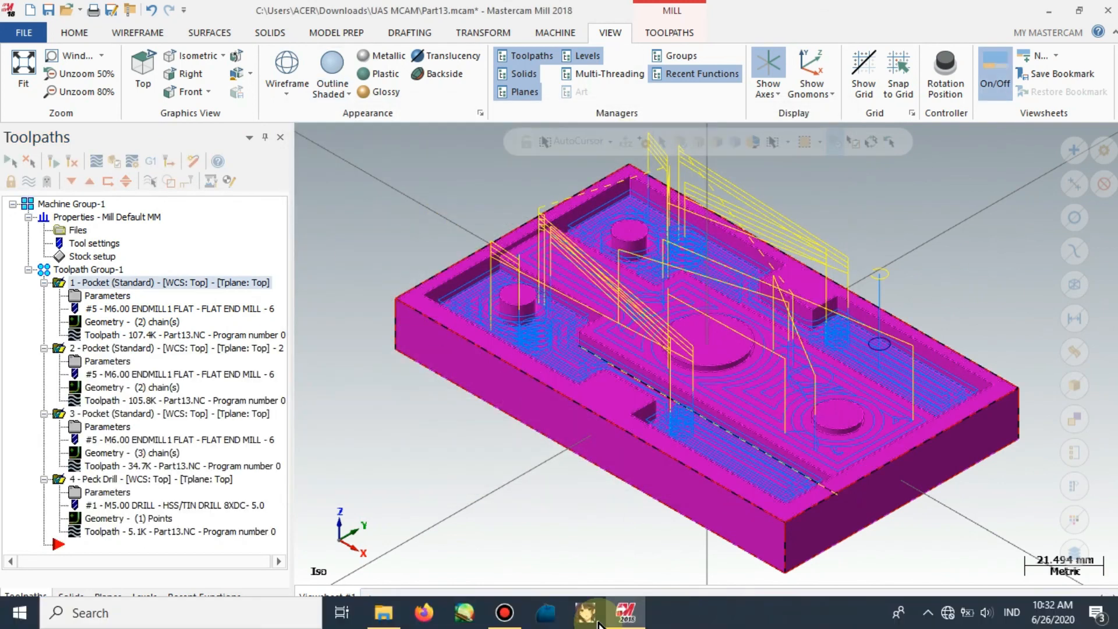
left_click(504, 619)
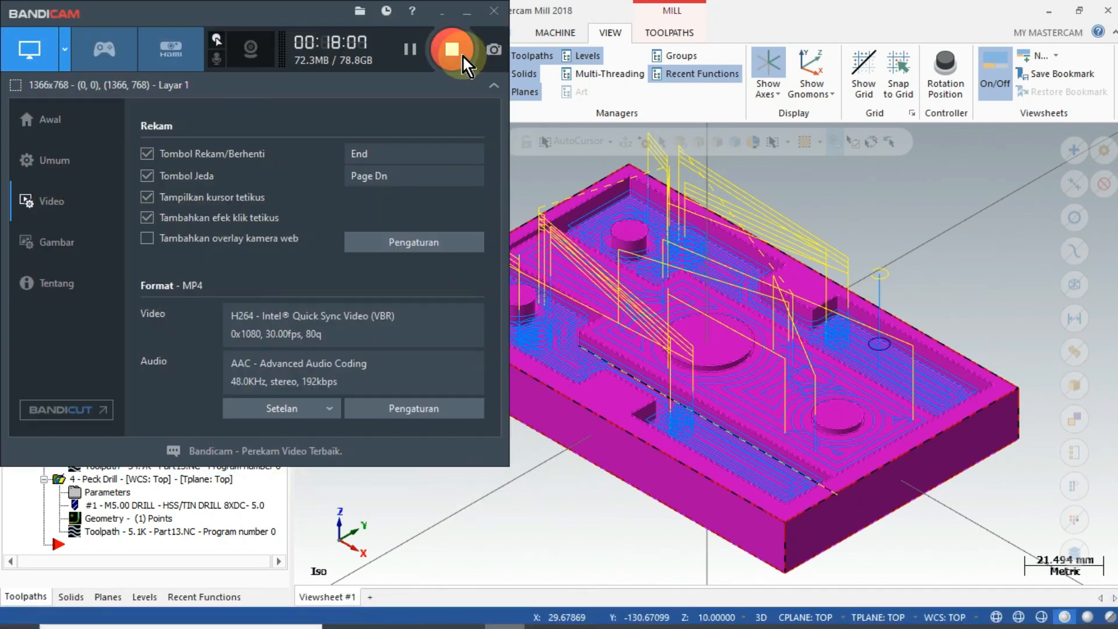
left_click(463, 55)
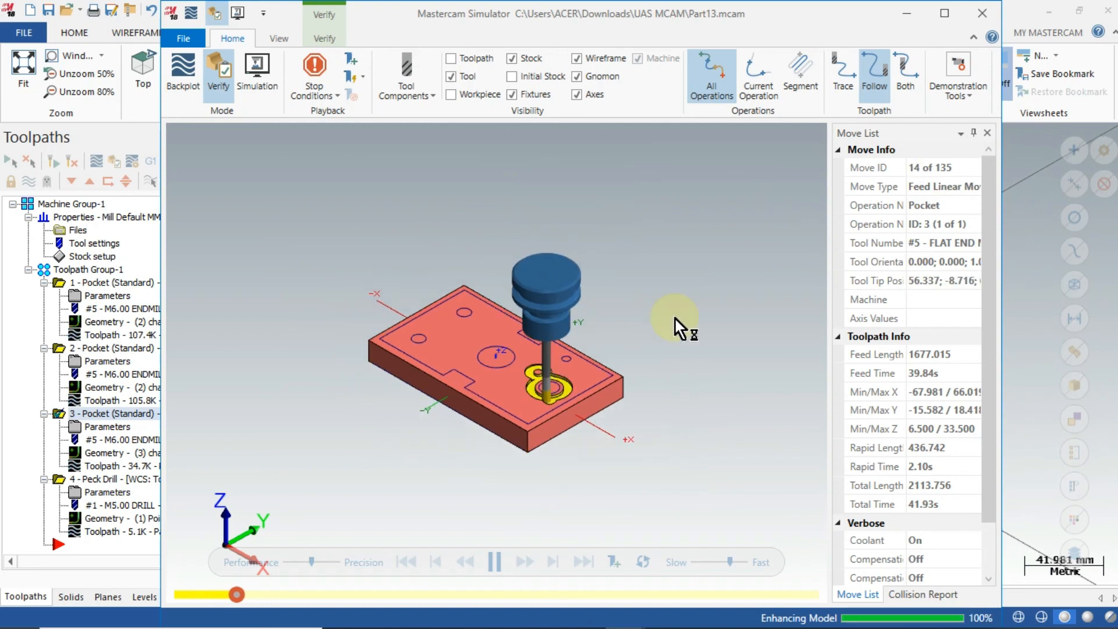
Step: Examine the Verify simulation of the third pocket operation up close on the block
scroll(536, 300, "down", 2)
scroll(525, 335, "up", 2)
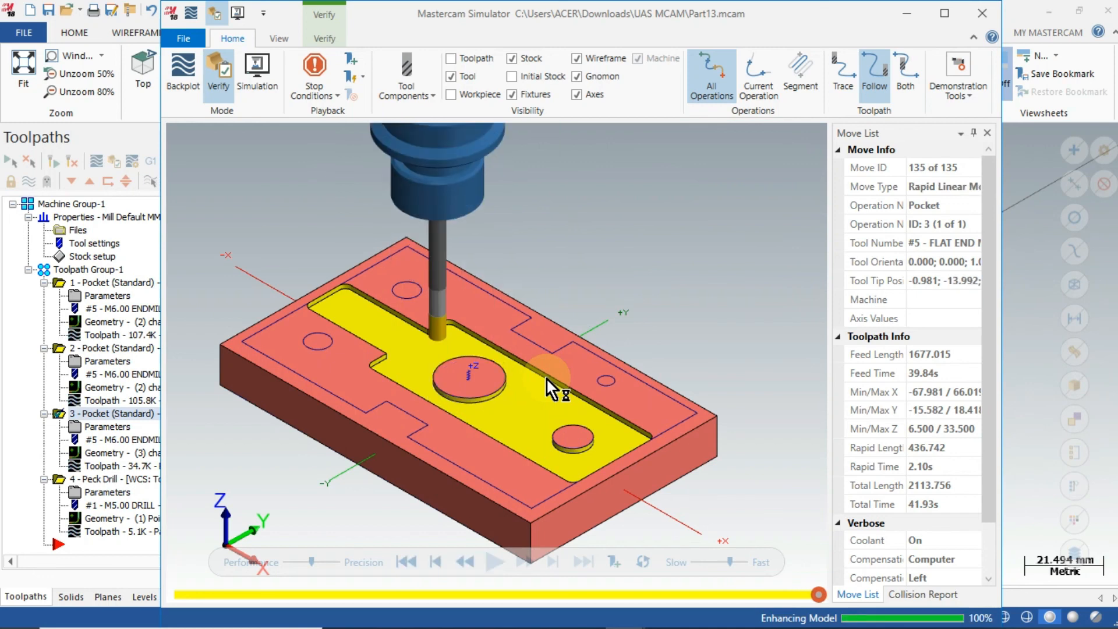
mouse_move(562, 627)
left_click(504, 616)
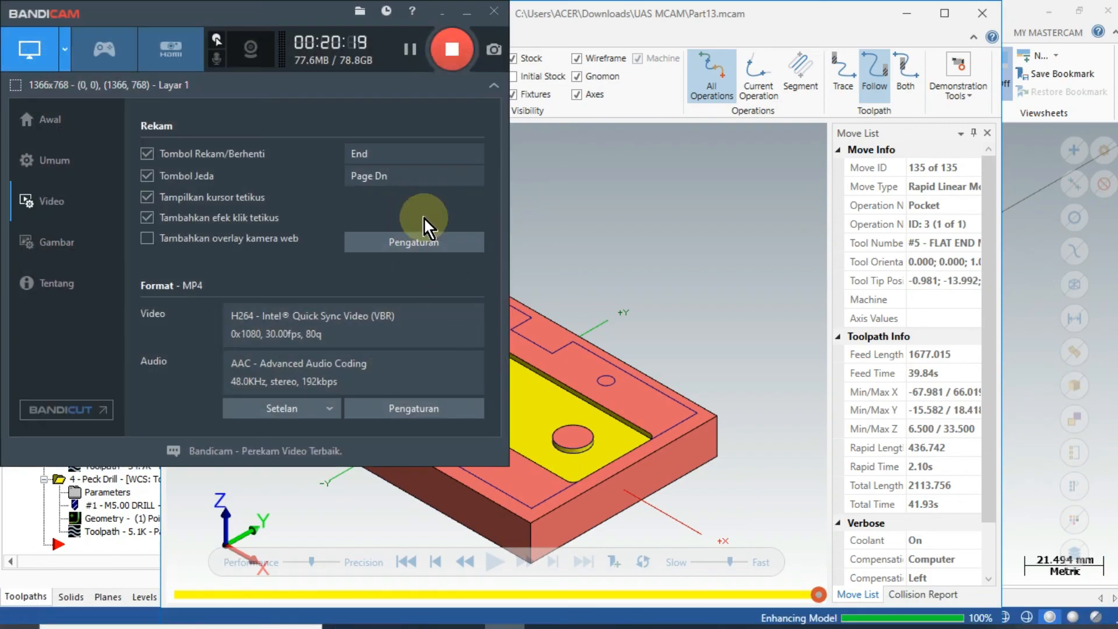
left_click(453, 57)
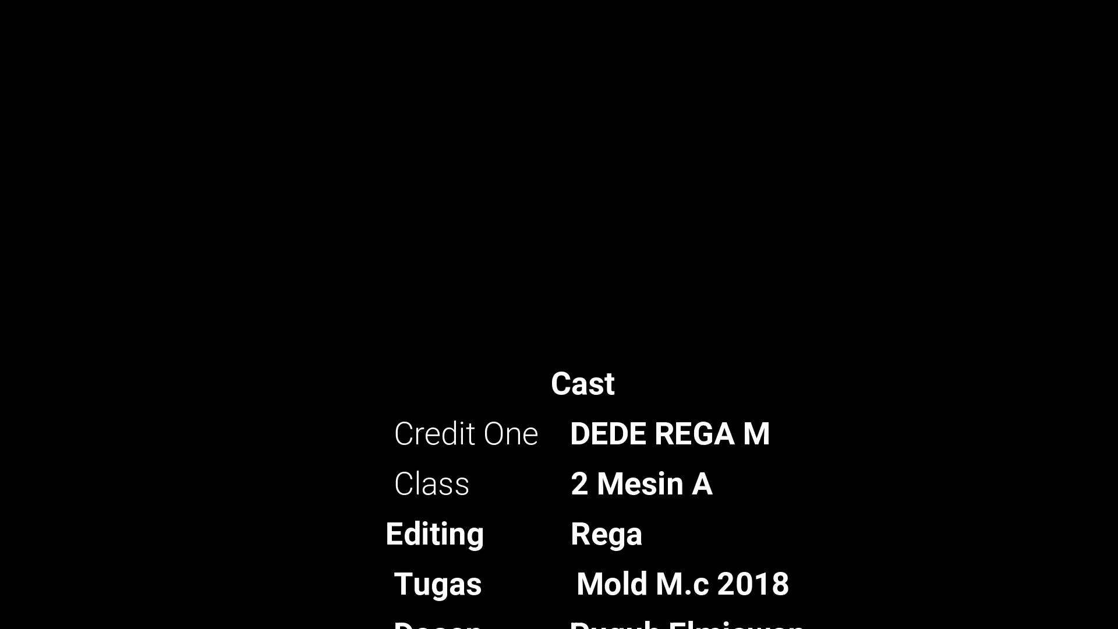